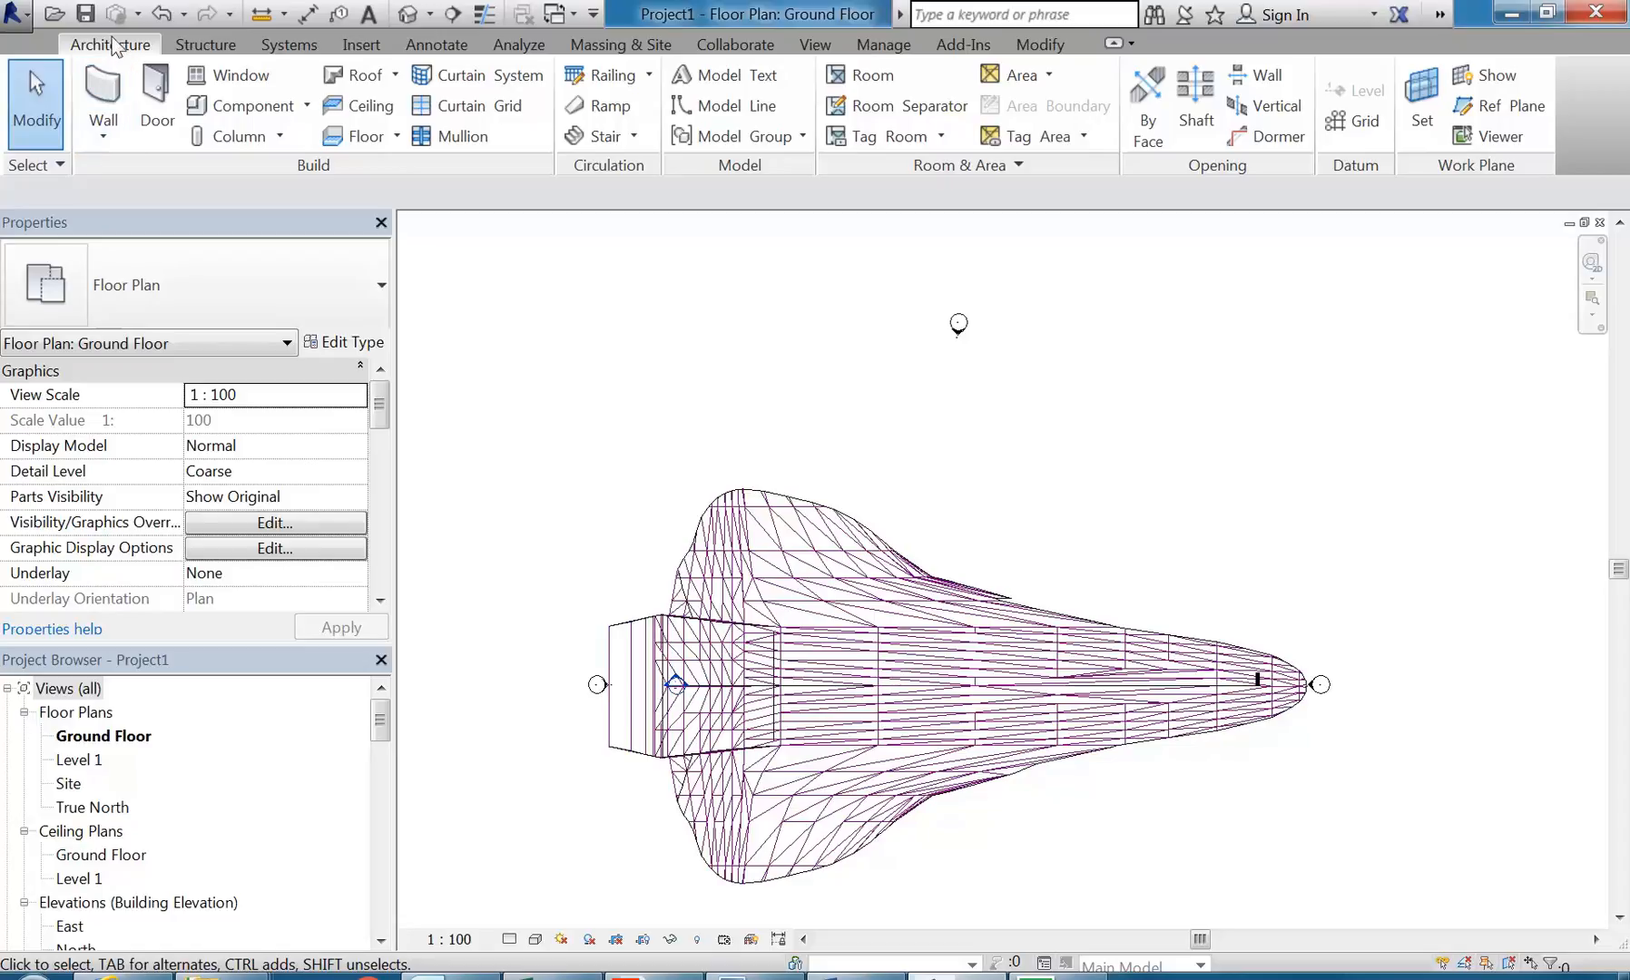
Step: Create a new in-place mass named "M" over the imported space shuttle in the Ground Floor plan
click(620, 45)
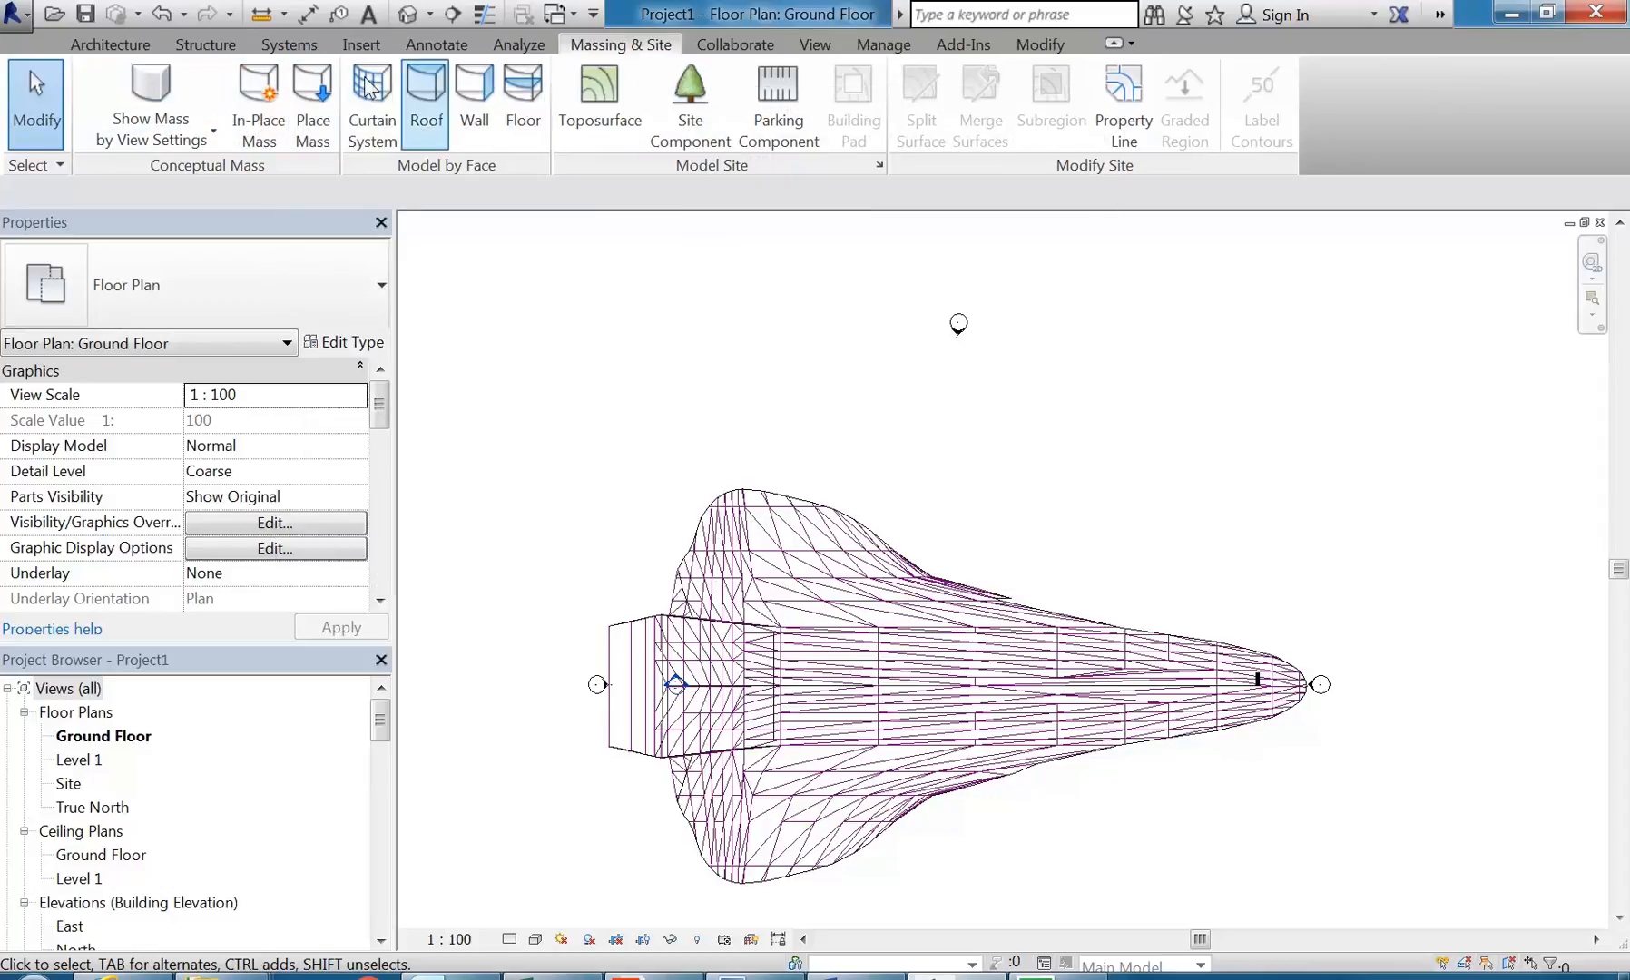
click(261, 116)
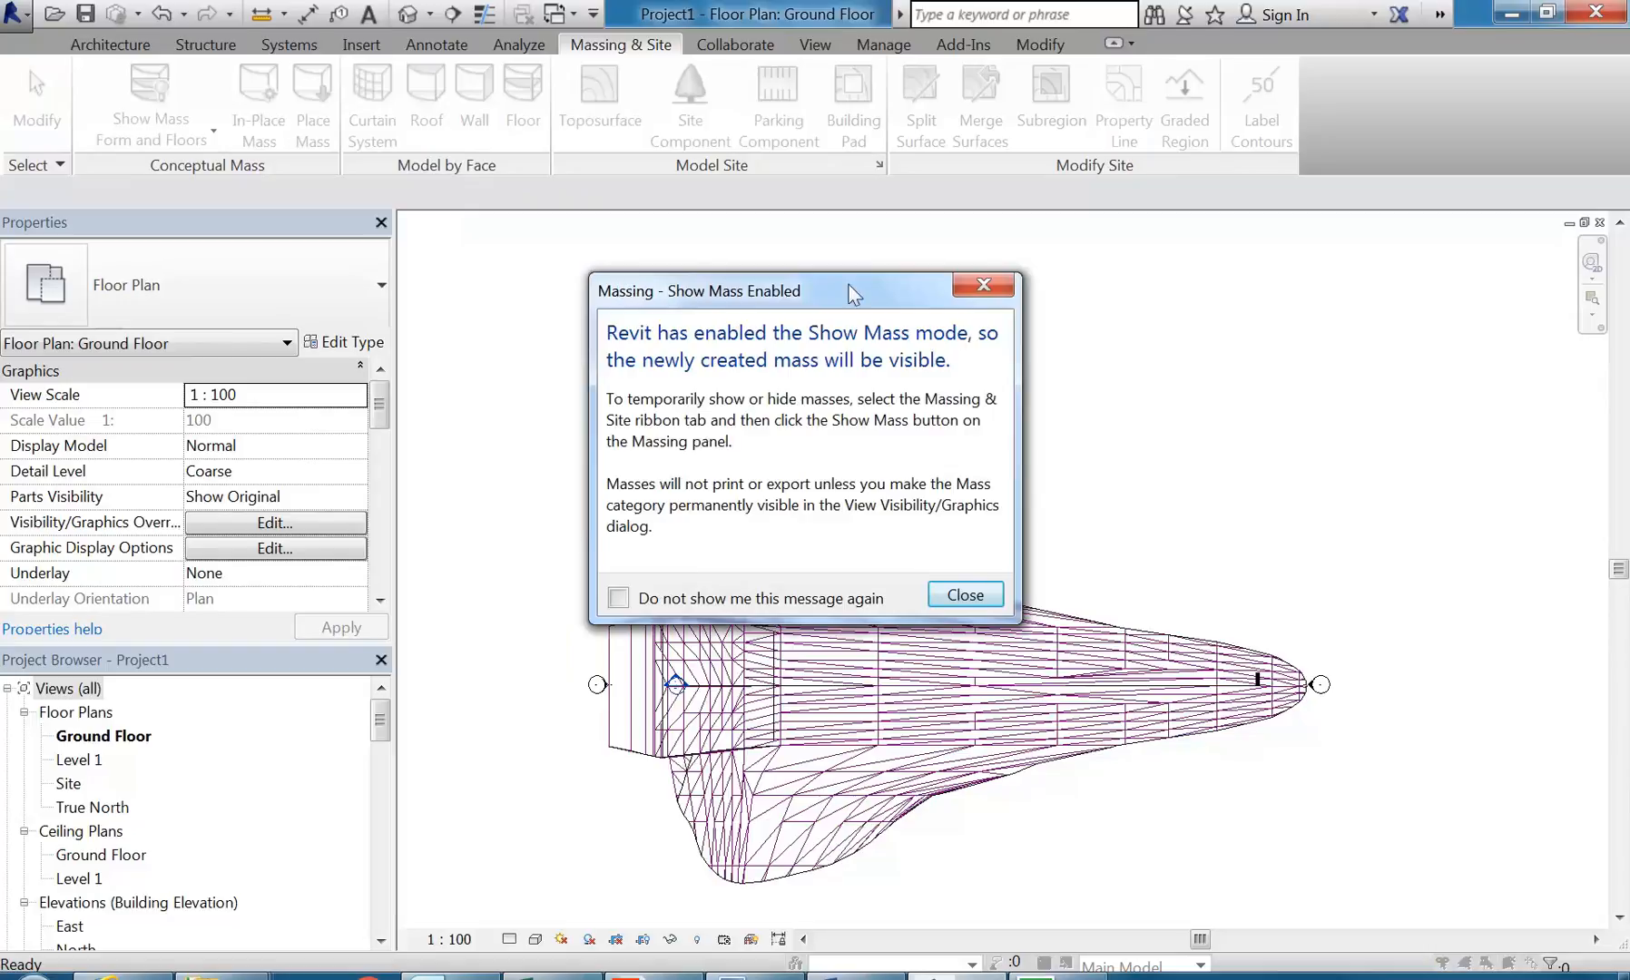
click(964, 595)
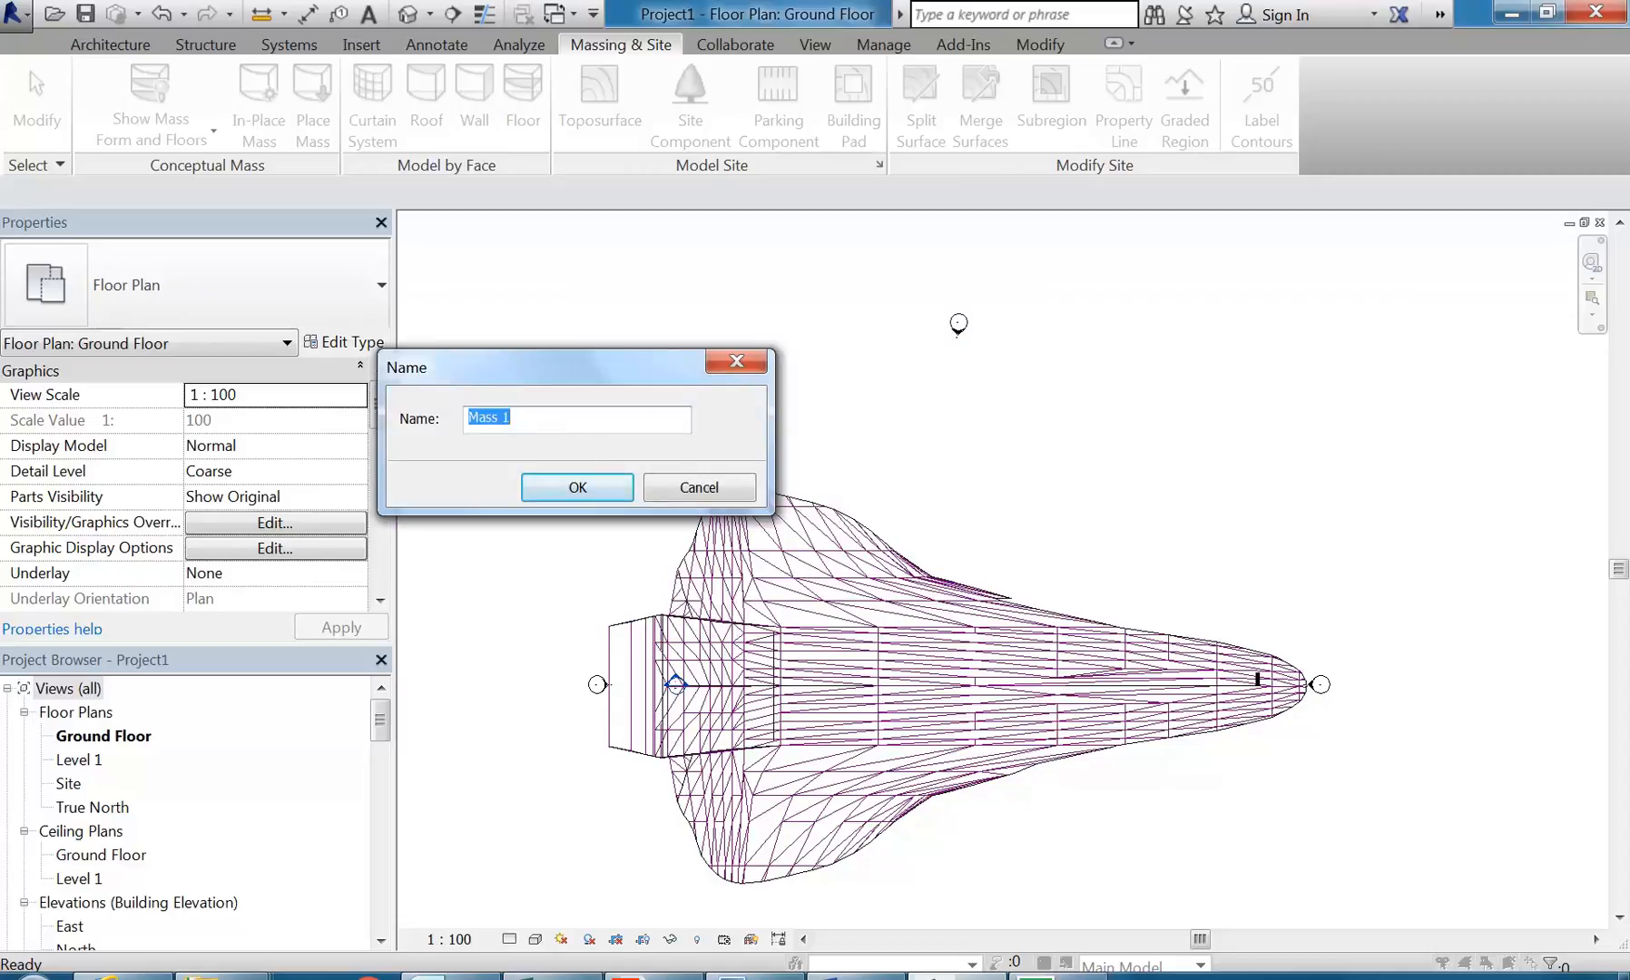
text(M)
key(Return)
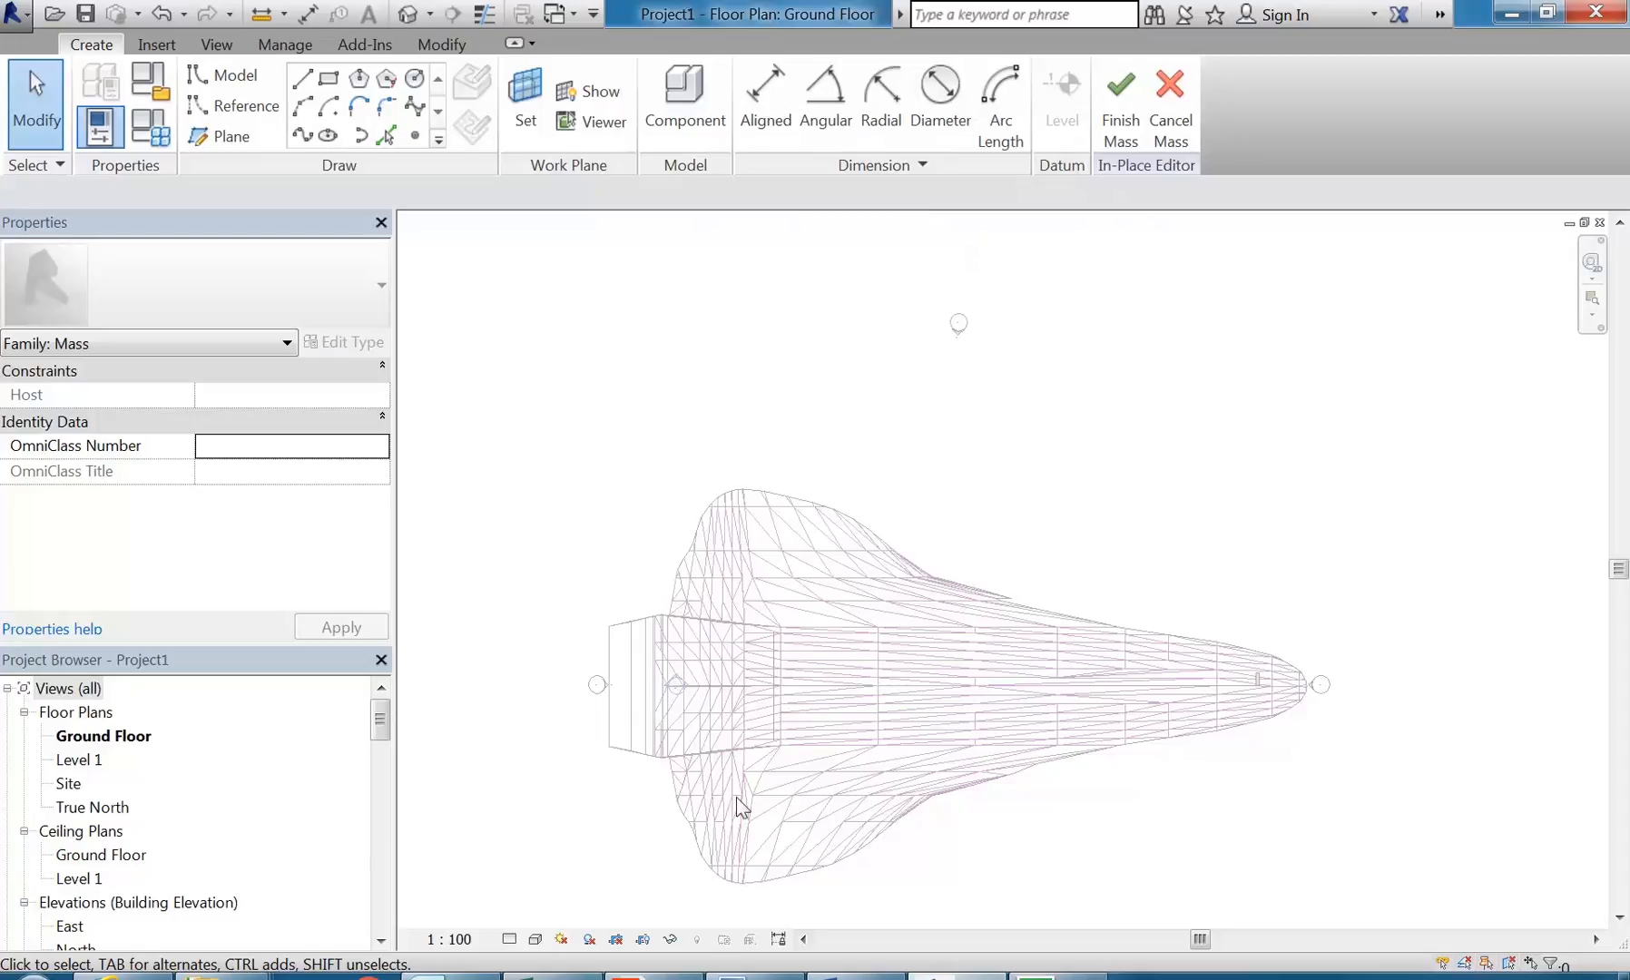
Step: Set up the Line tool to draw model lines on the work plane, with Level : Ground Floor as placement plane
middle_drag(723, 794, 709, 757)
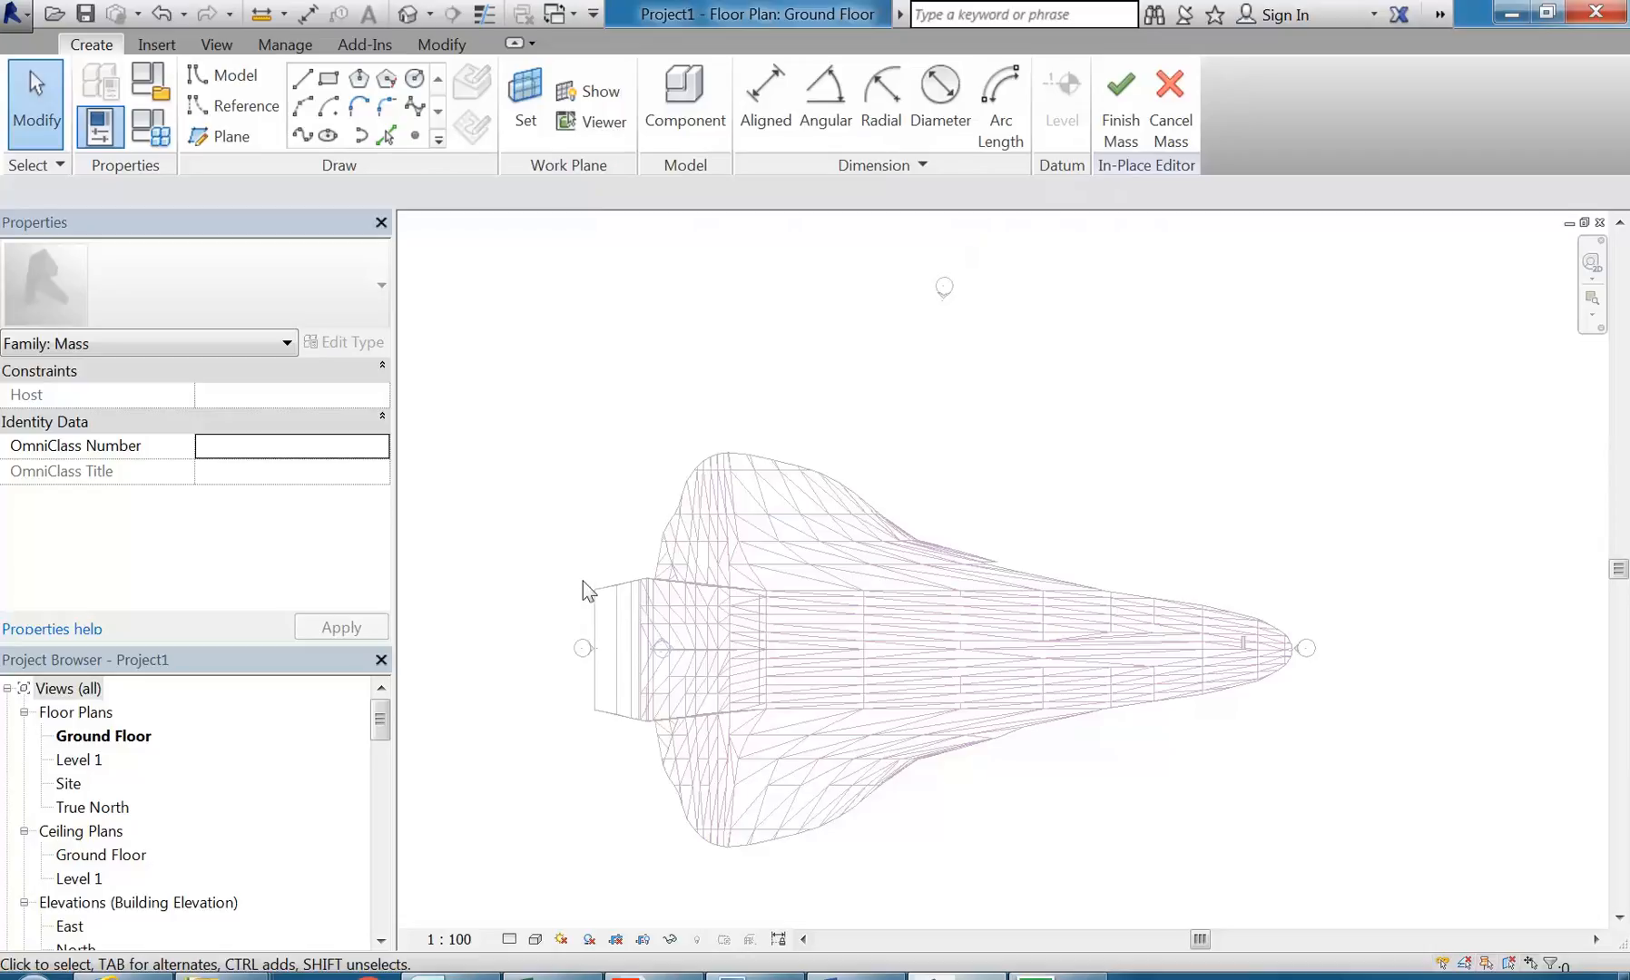
scroll(667, 563, up, 3)
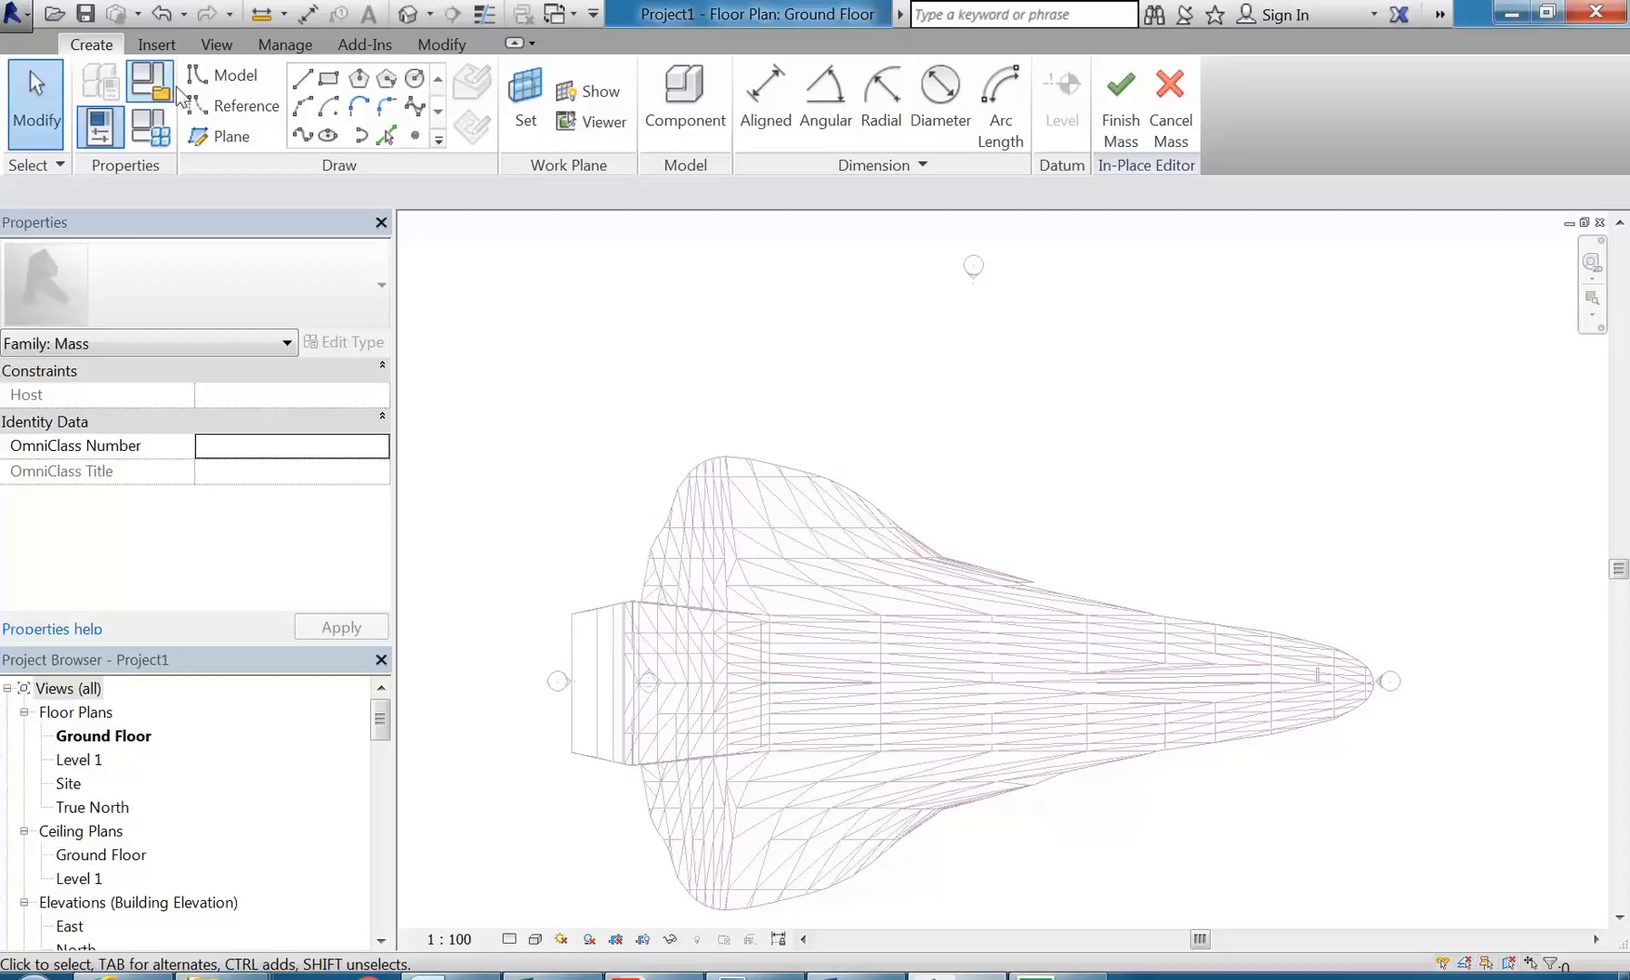
click(311, 81)
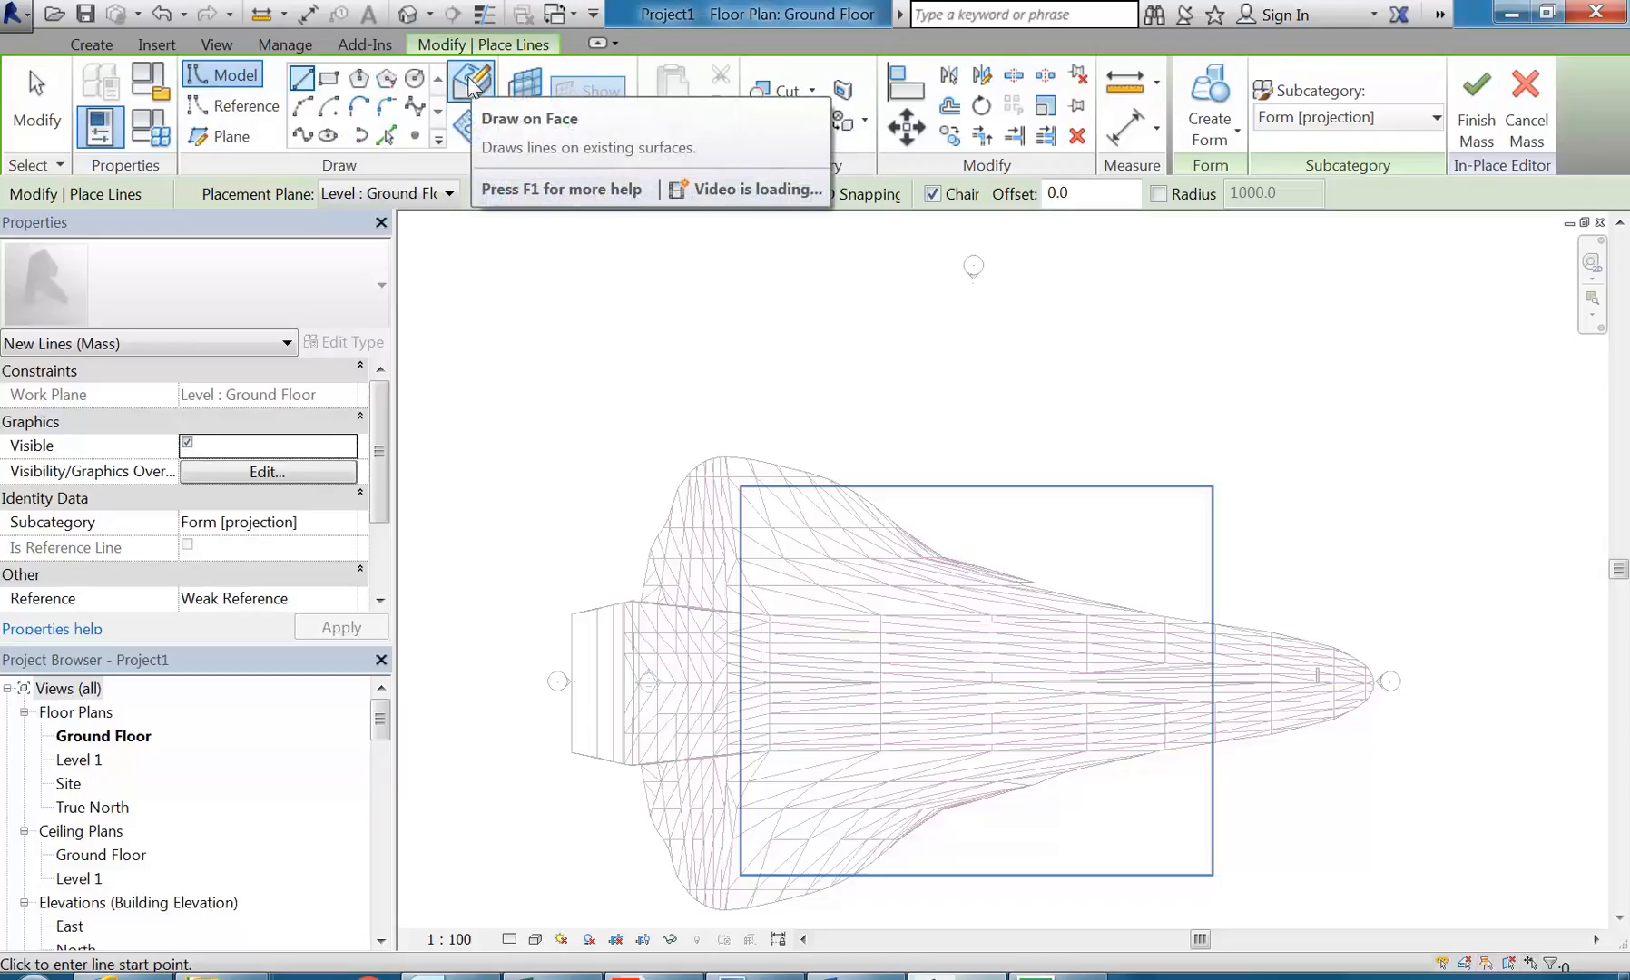
click(467, 142)
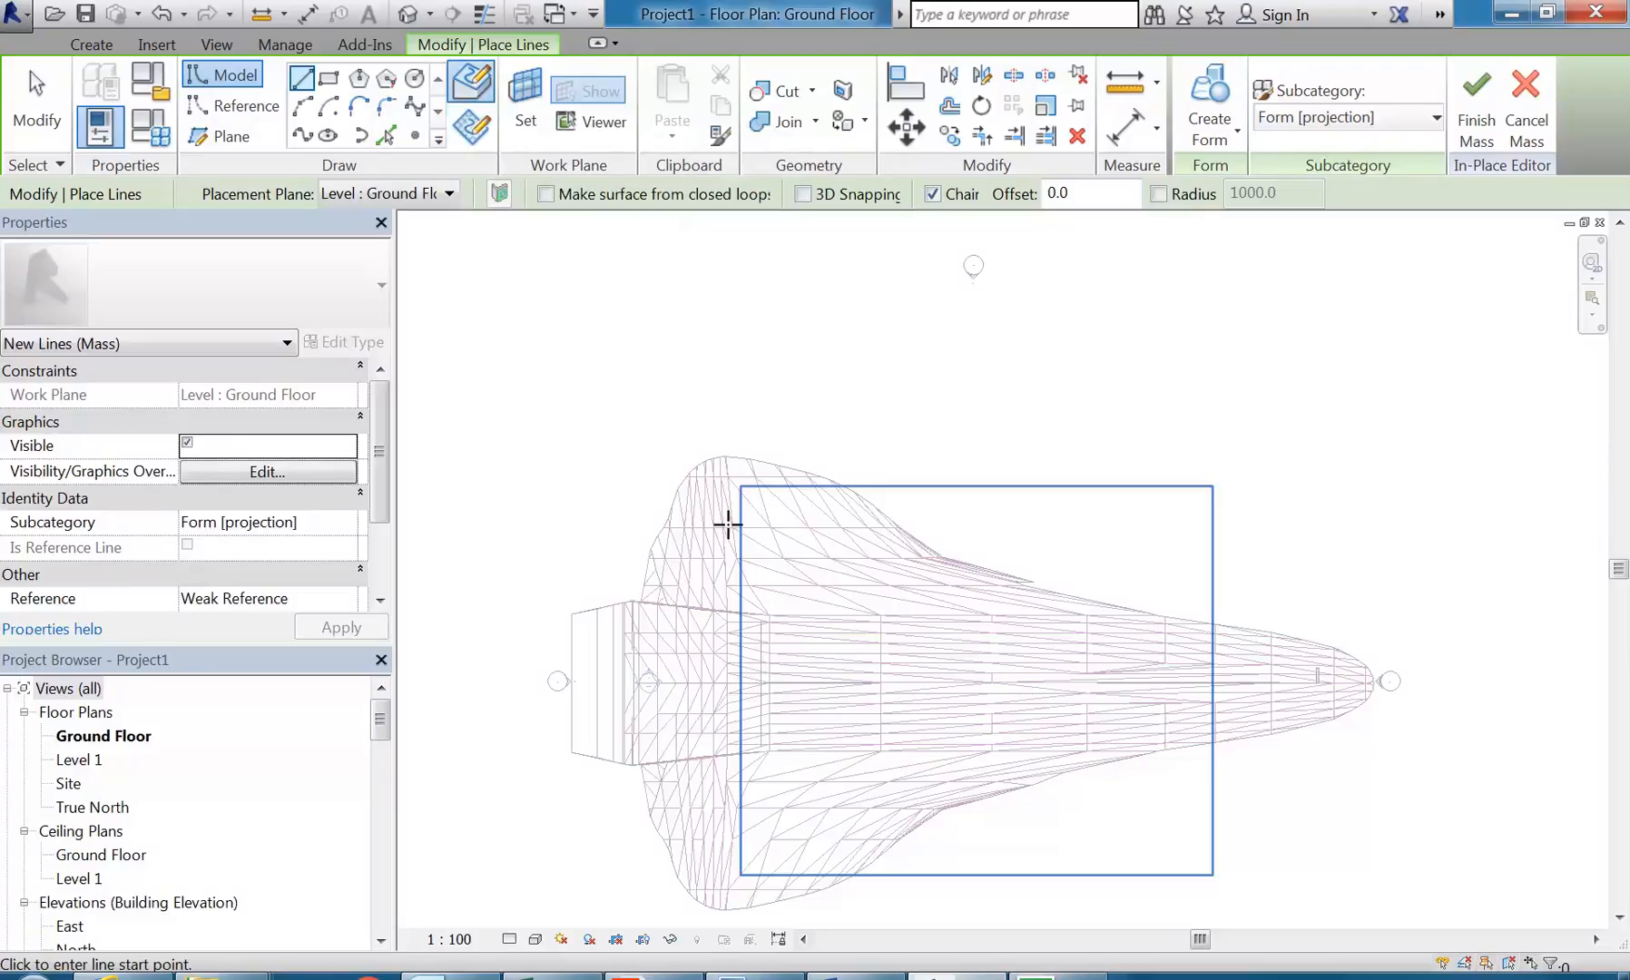
scroll(626, 641, up, 4)
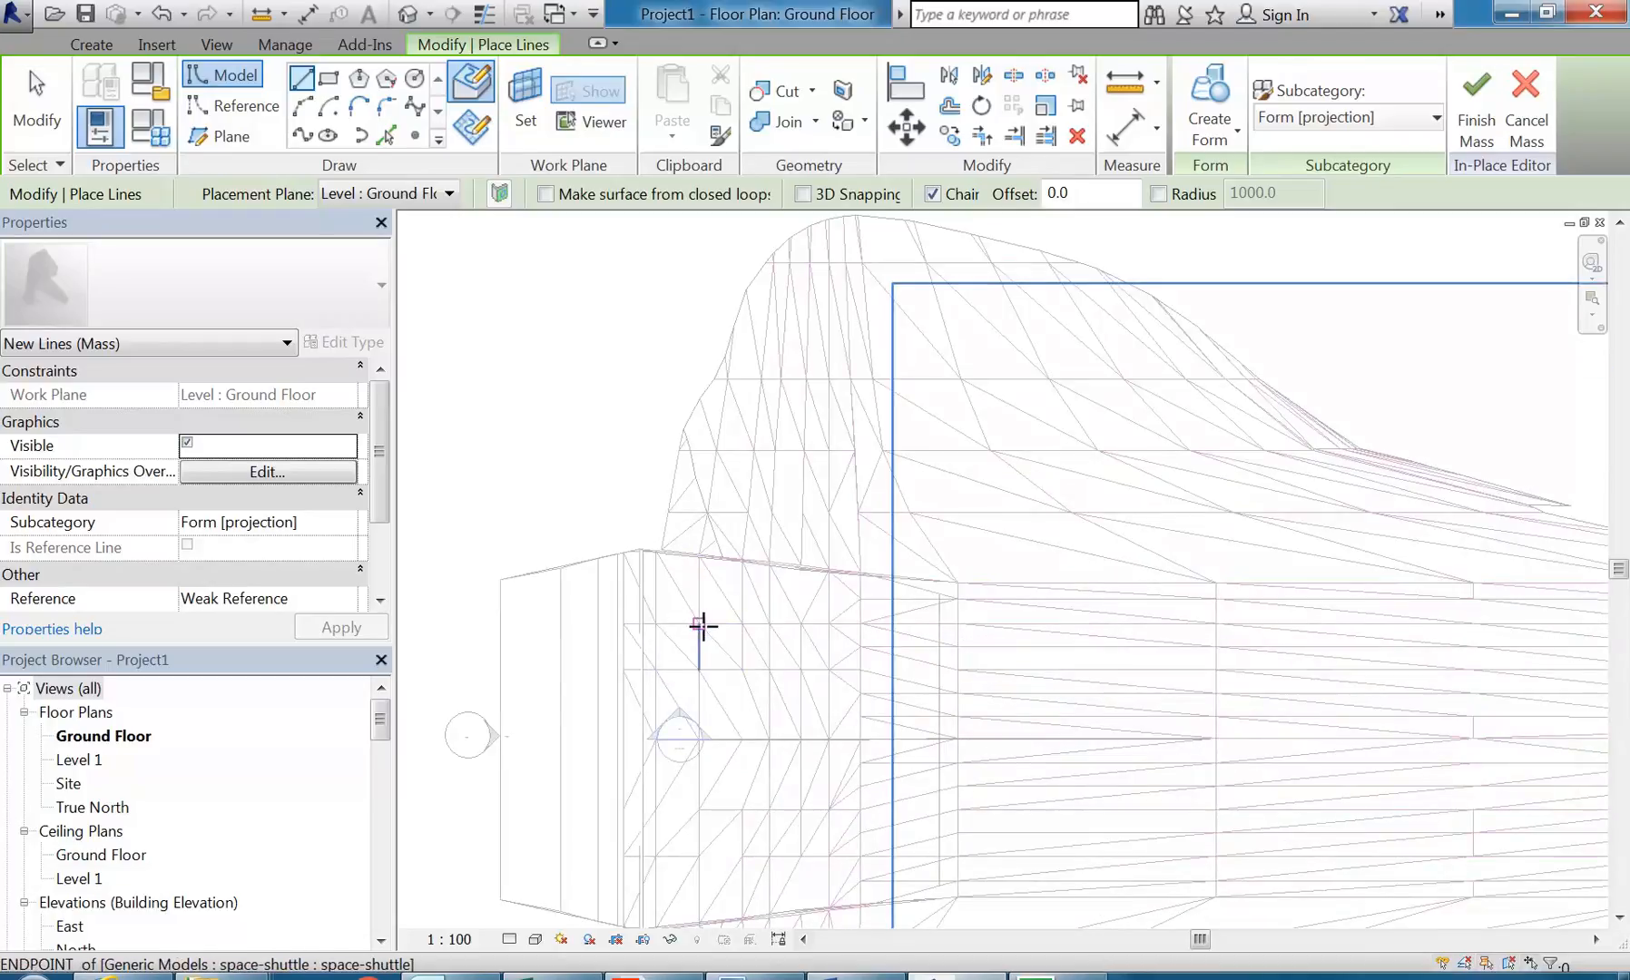
scroll(700, 624, down, 2)
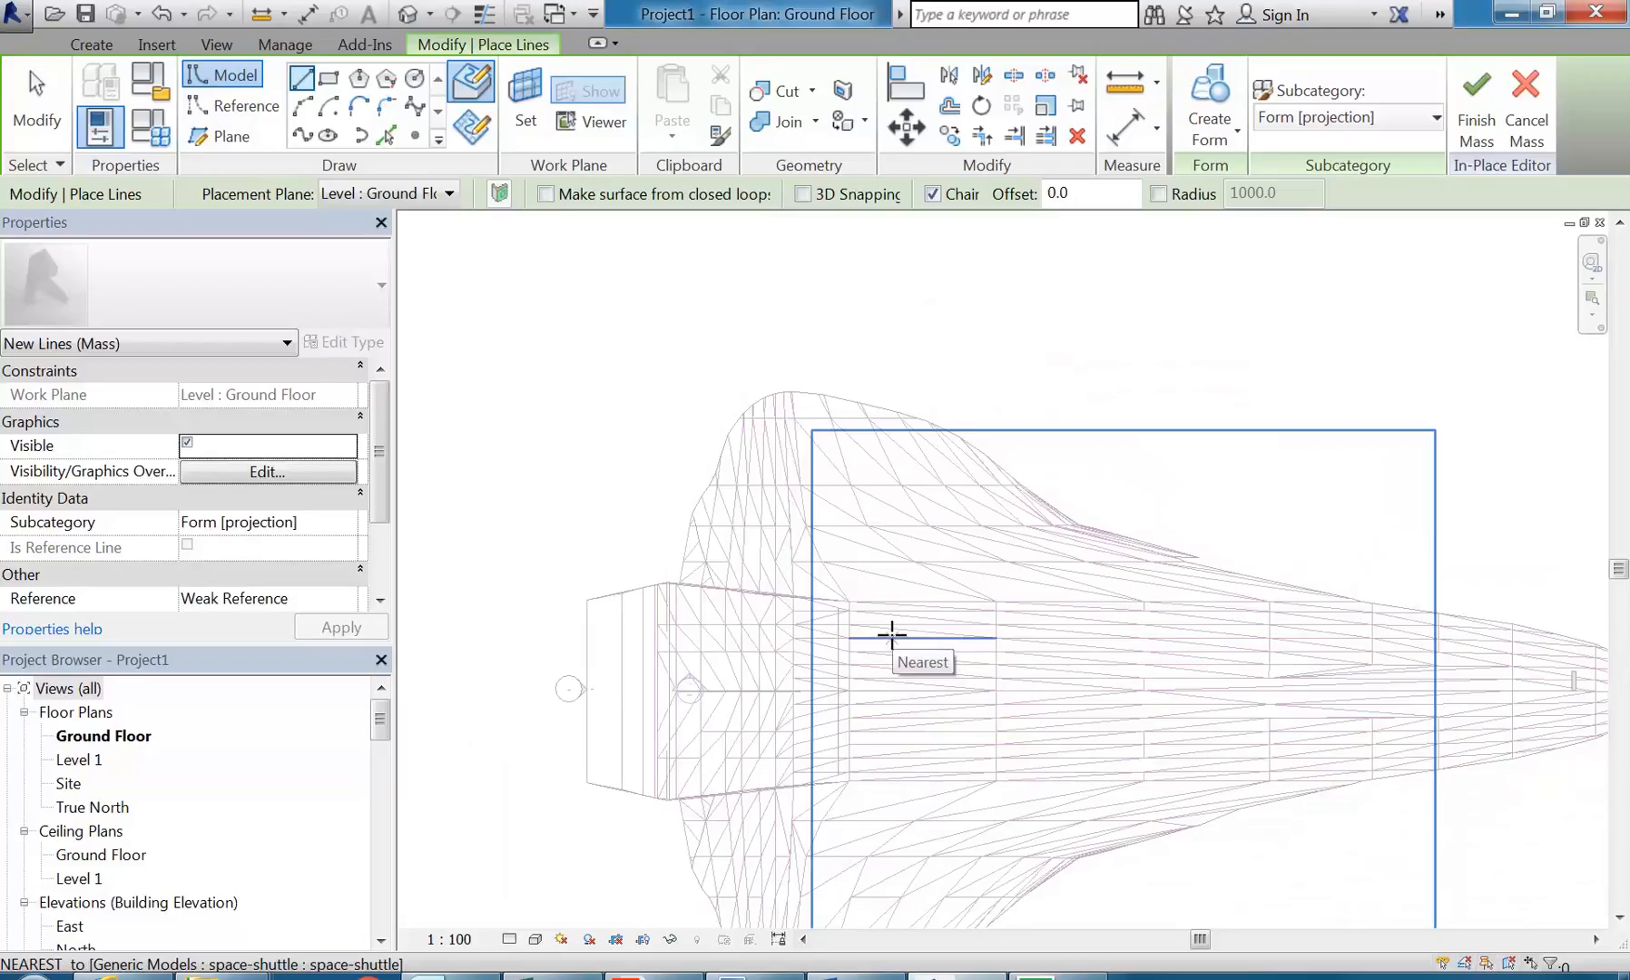
click(468, 130)
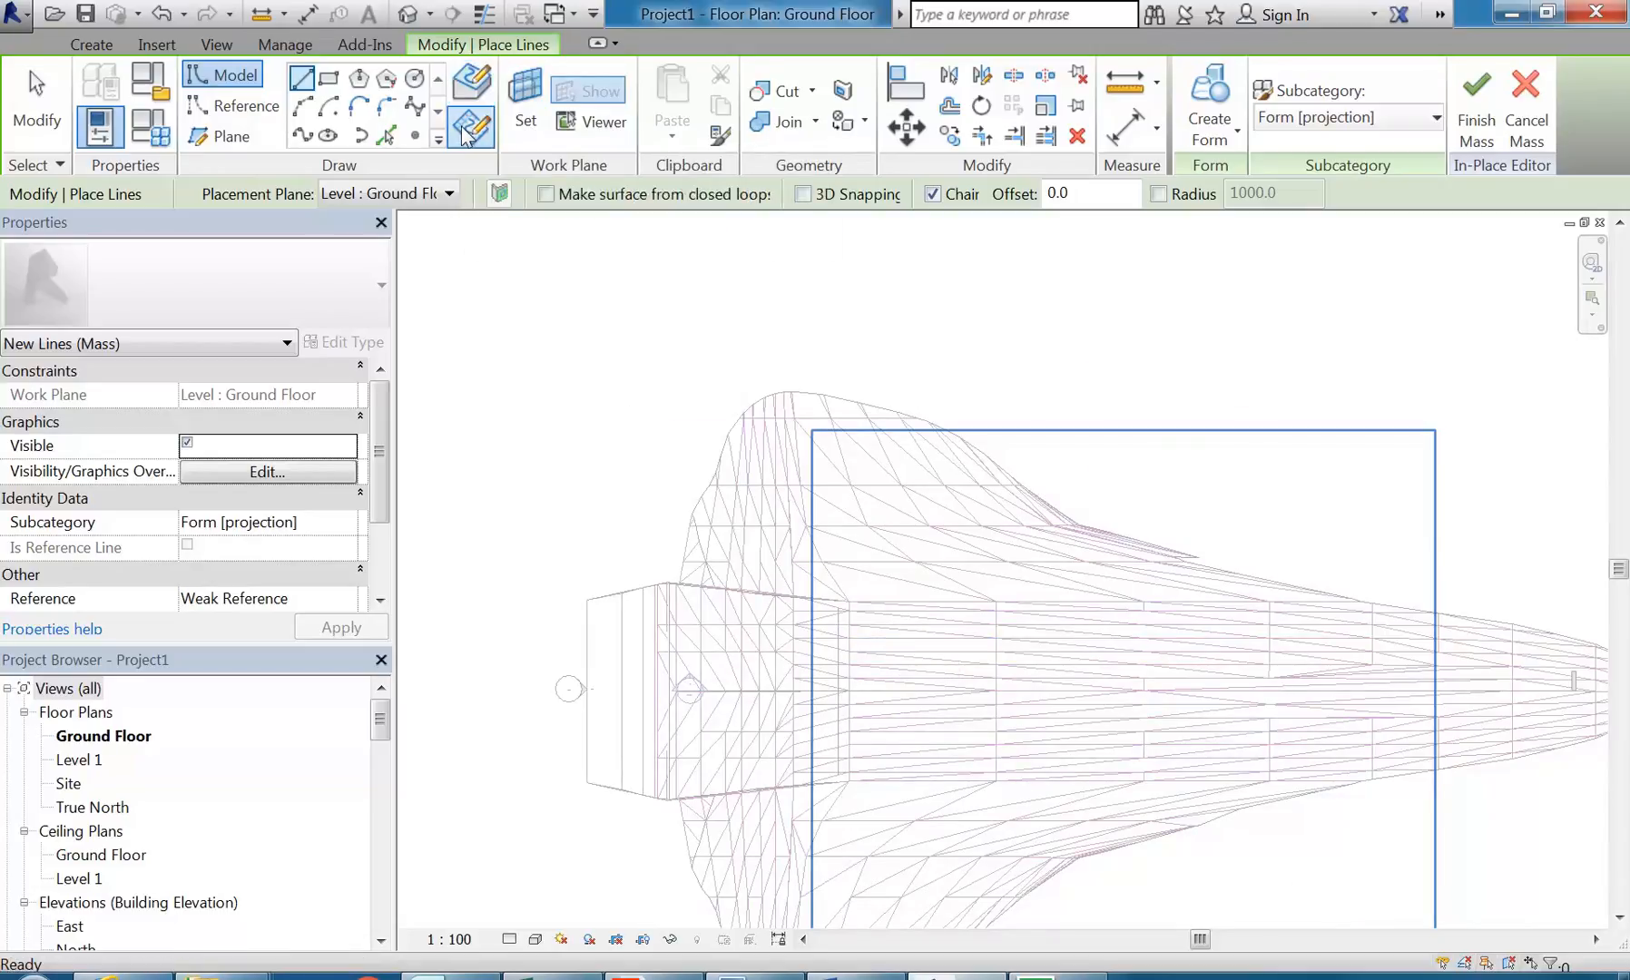
click(381, 193)
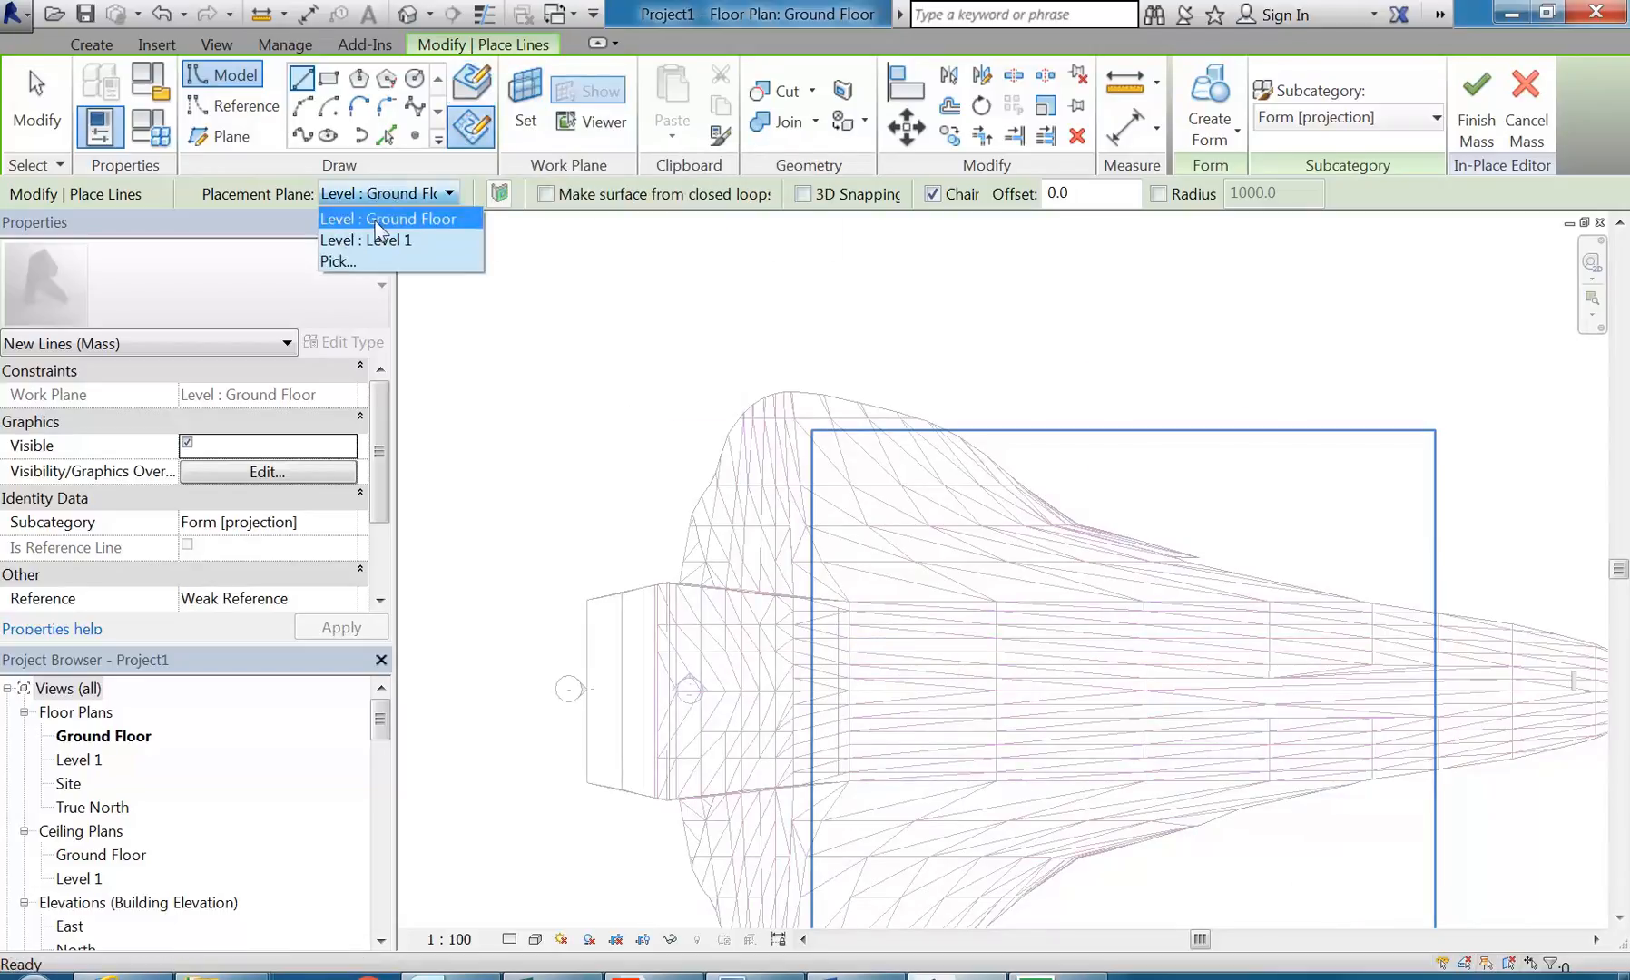
click(377, 227)
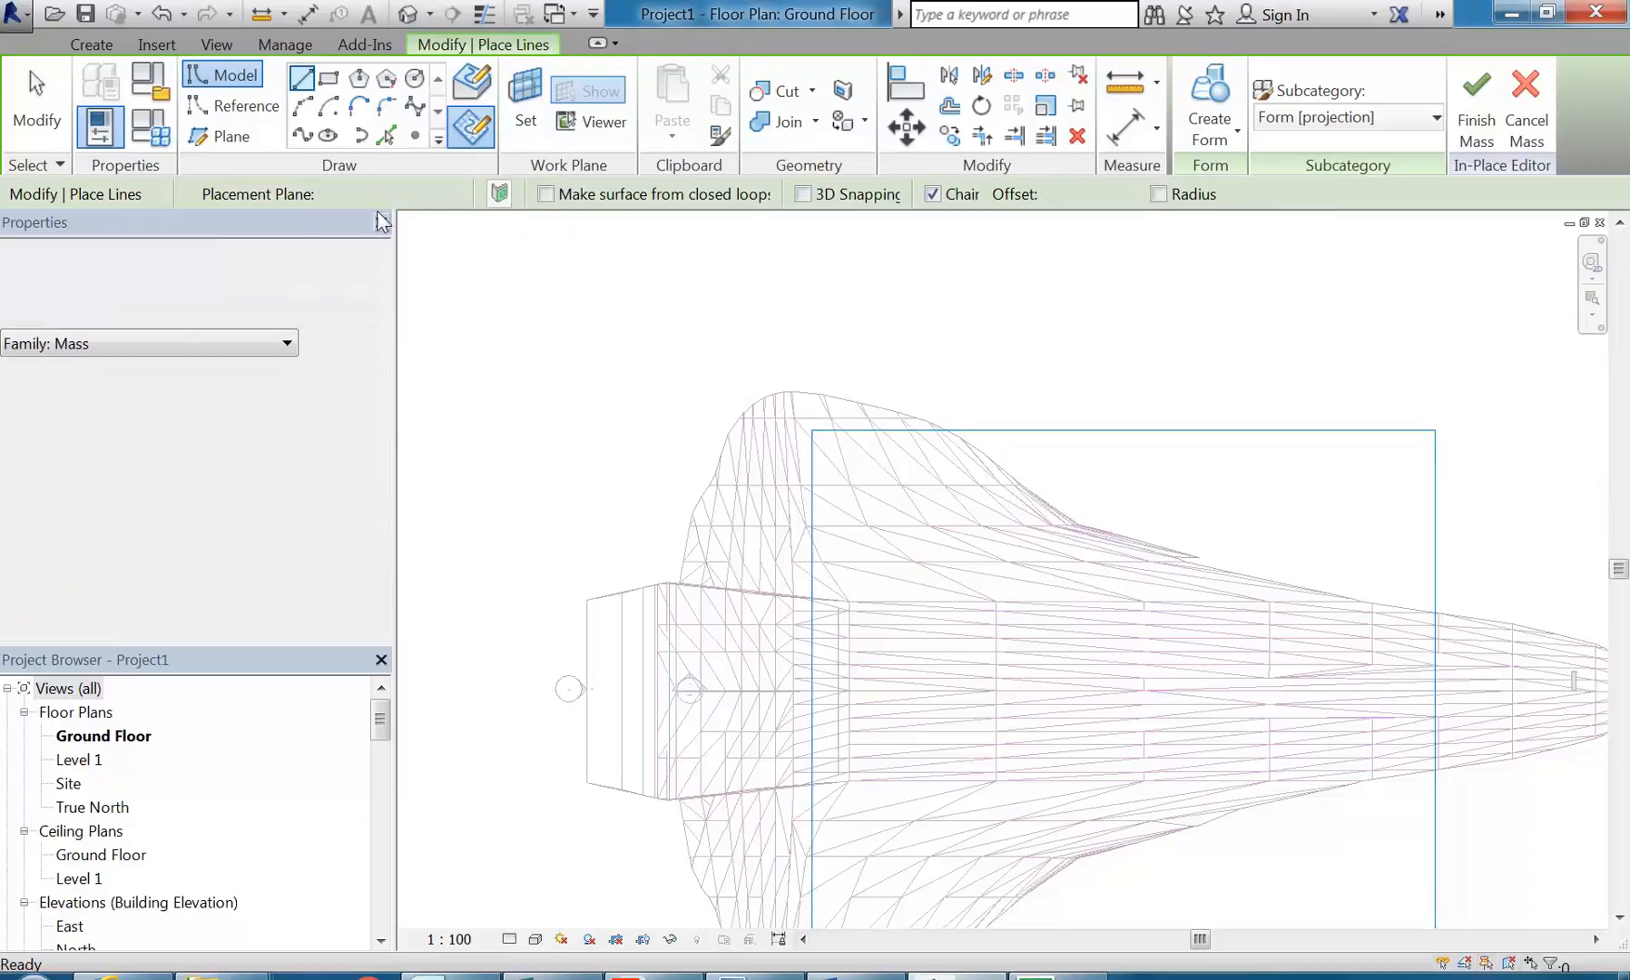
click(473, 128)
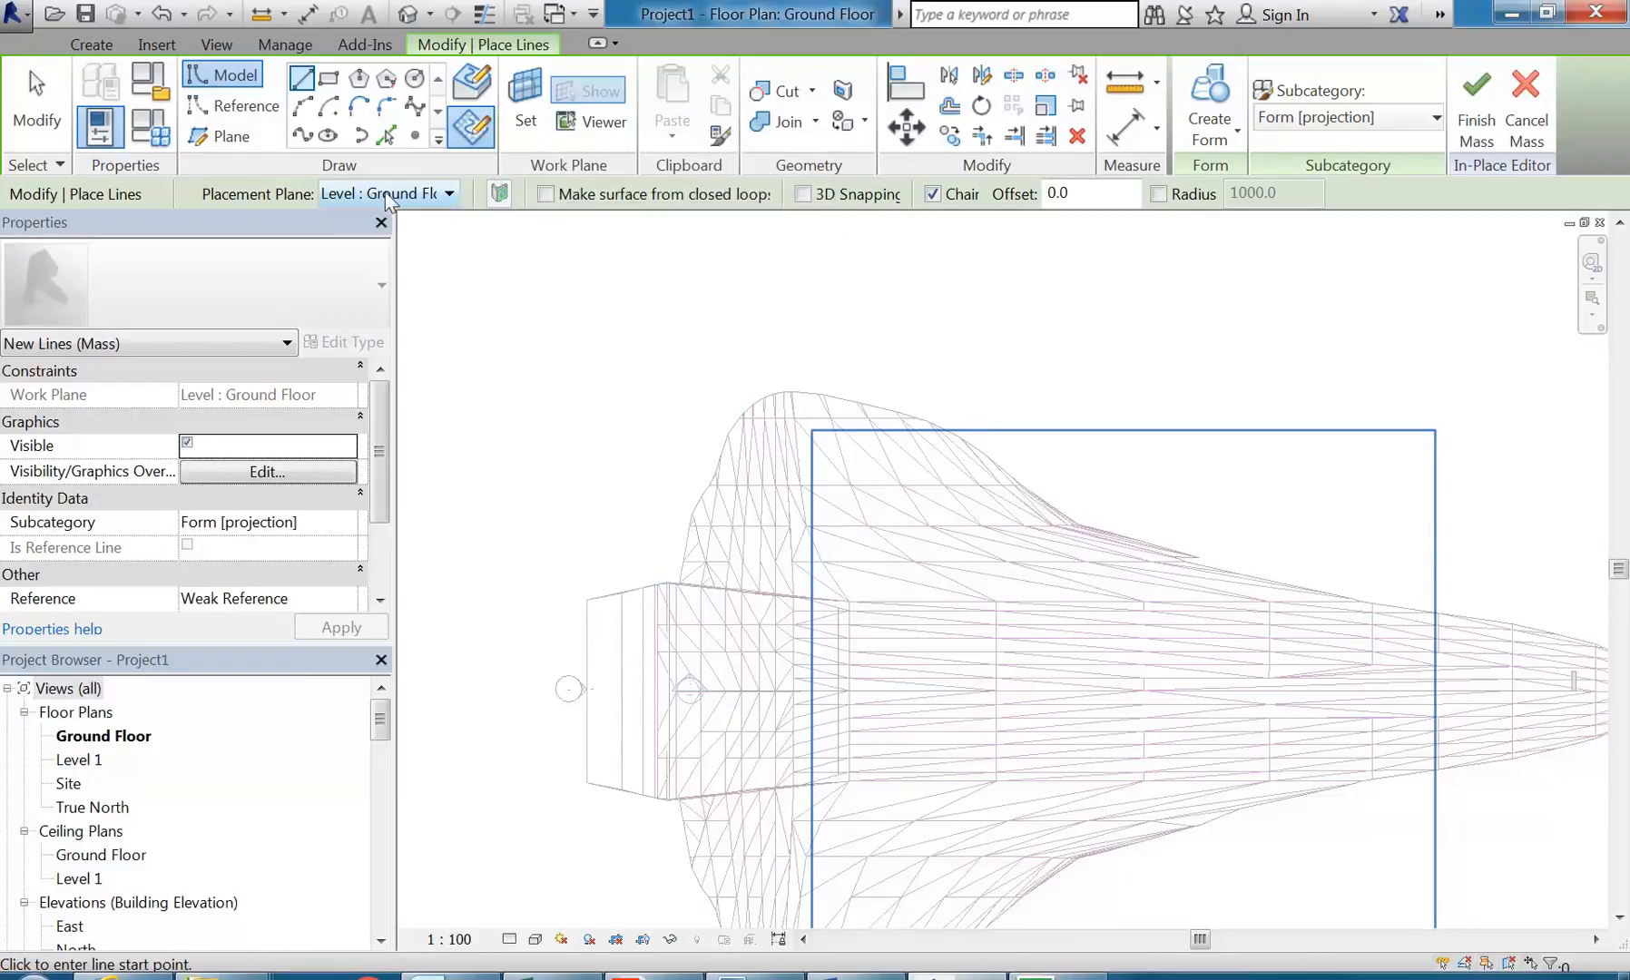
Step: Trace the shuttle's upper rear edge from the tail corner to the wing root with chained lines of about 3746 and 572 mm
scroll(599, 635, up, 4)
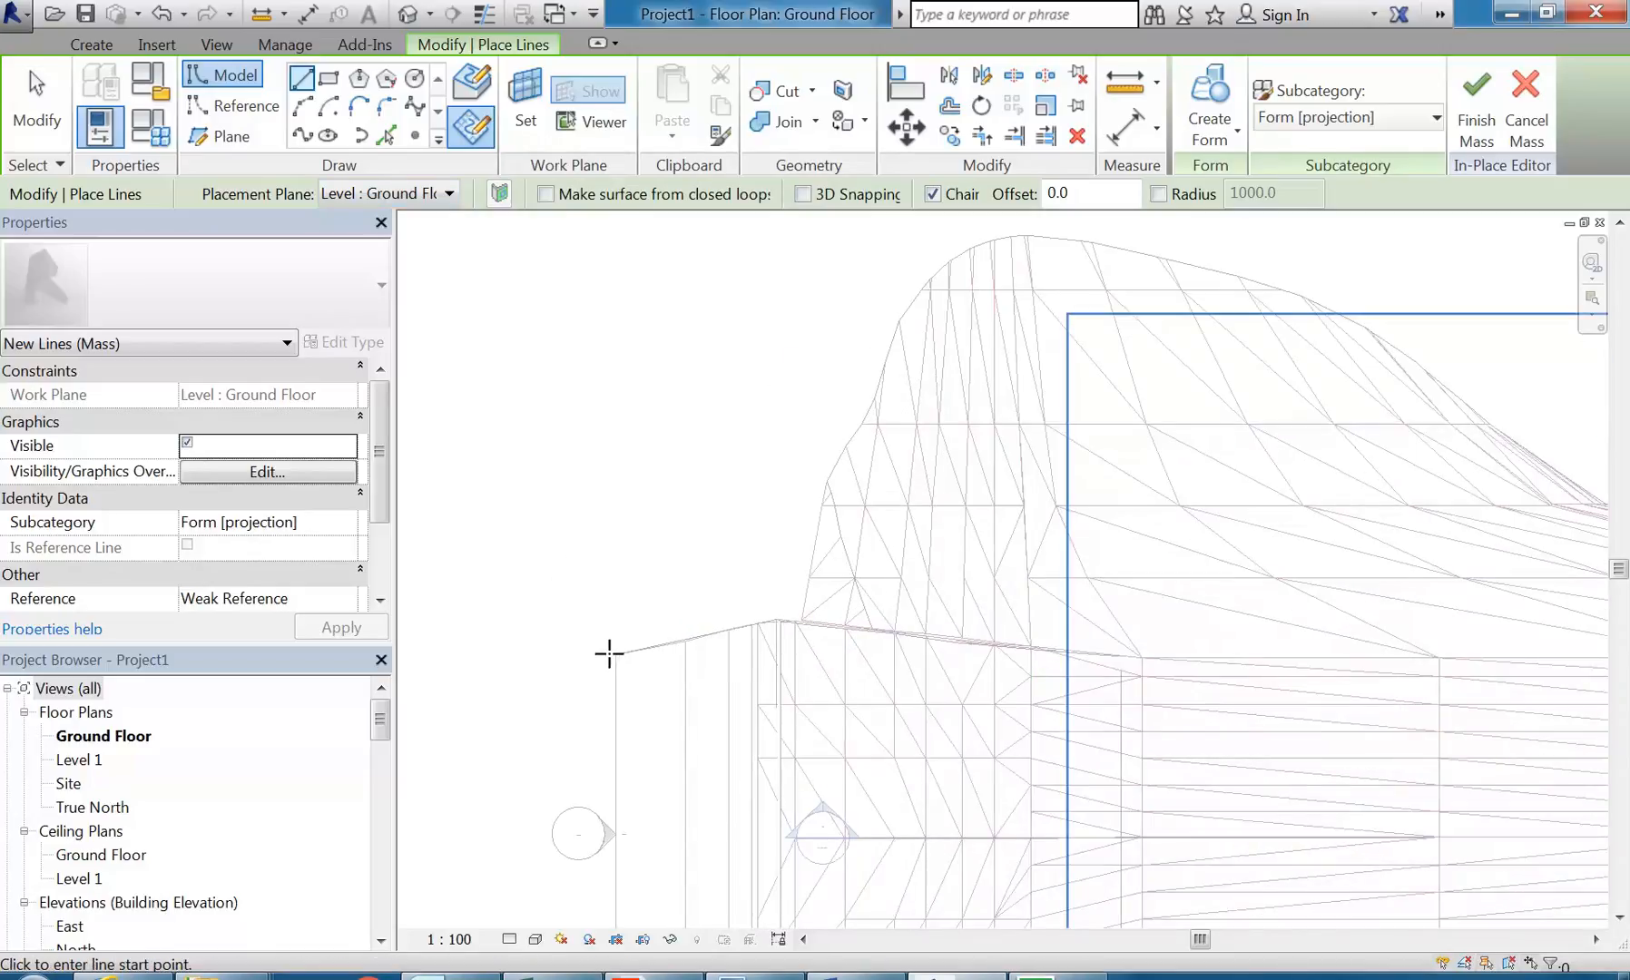
click(609, 652)
scroll(793, 617, up, 3)
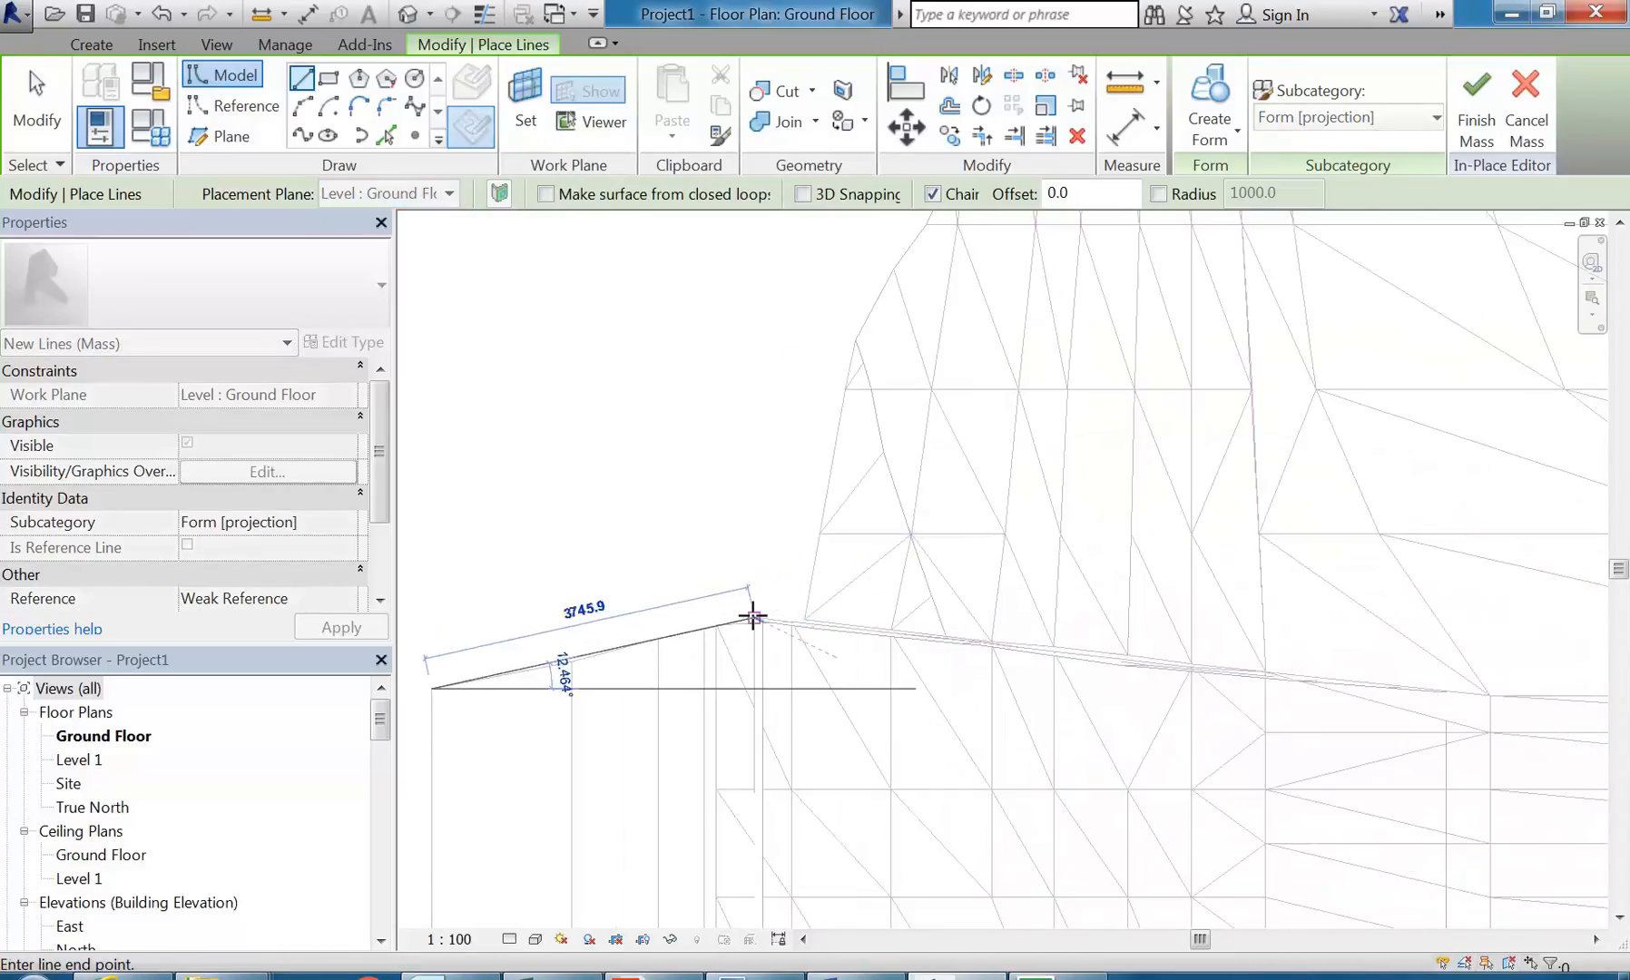
click(758, 617)
scroll(801, 635, up, 2)
scroll(801, 630, up, 5)
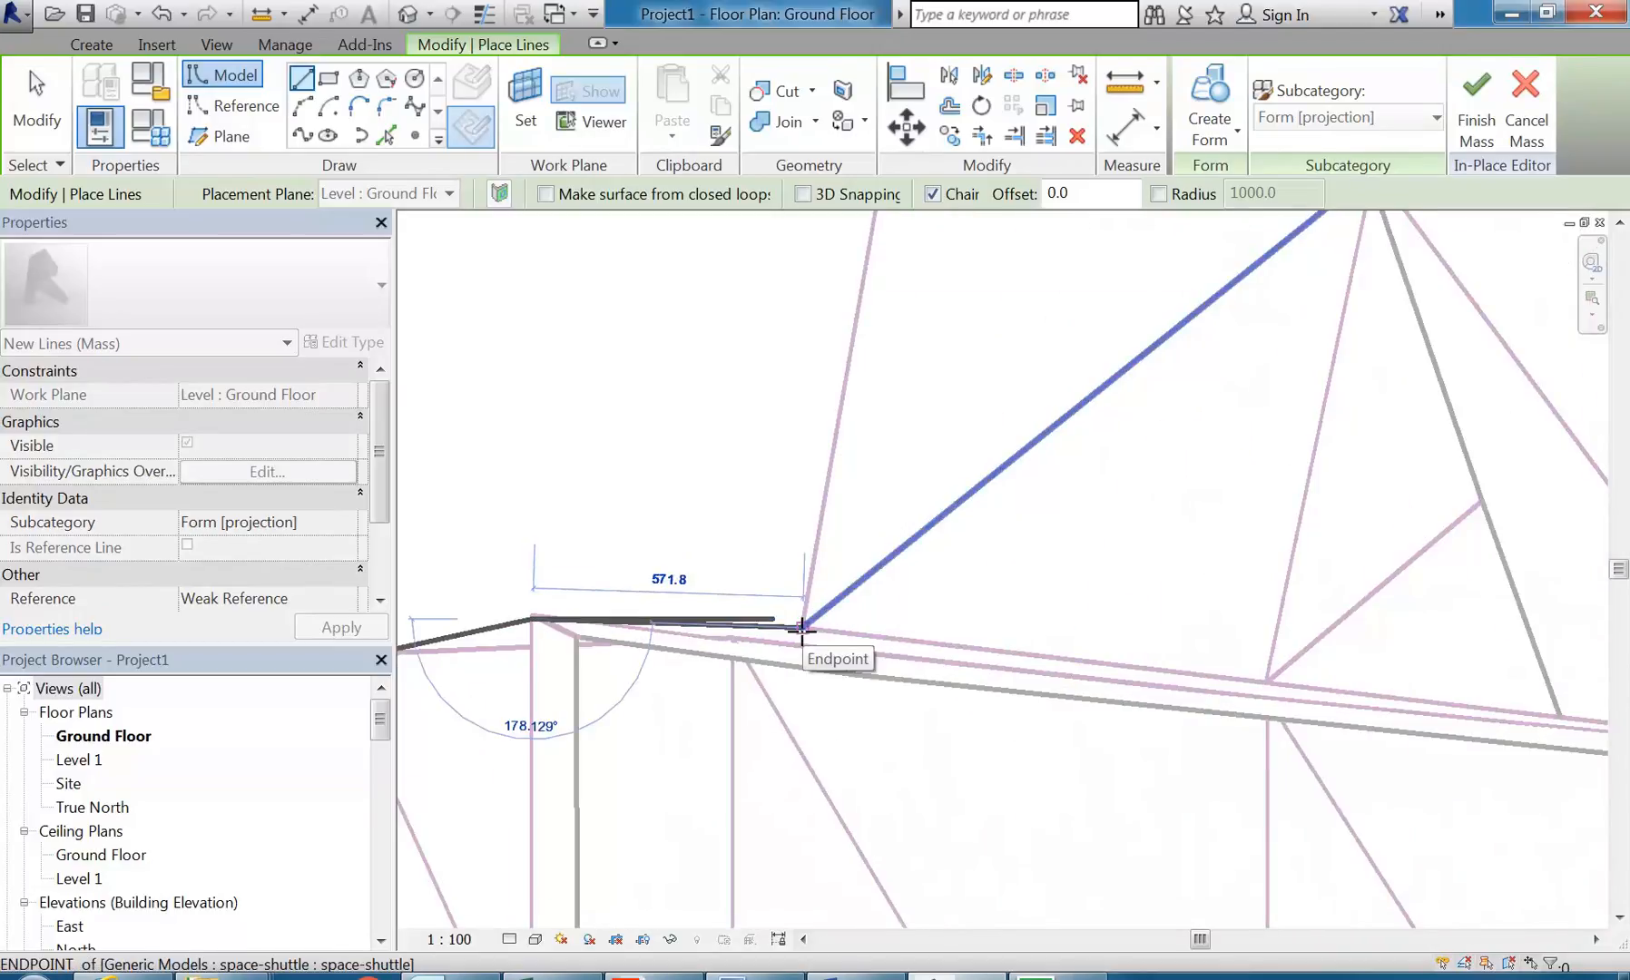
click(801, 626)
Step: Continue the line chain from the wing root up the lower trailing edge, following its corners and ending with a segment about 907 mm long
scroll(805, 435, down, 6)
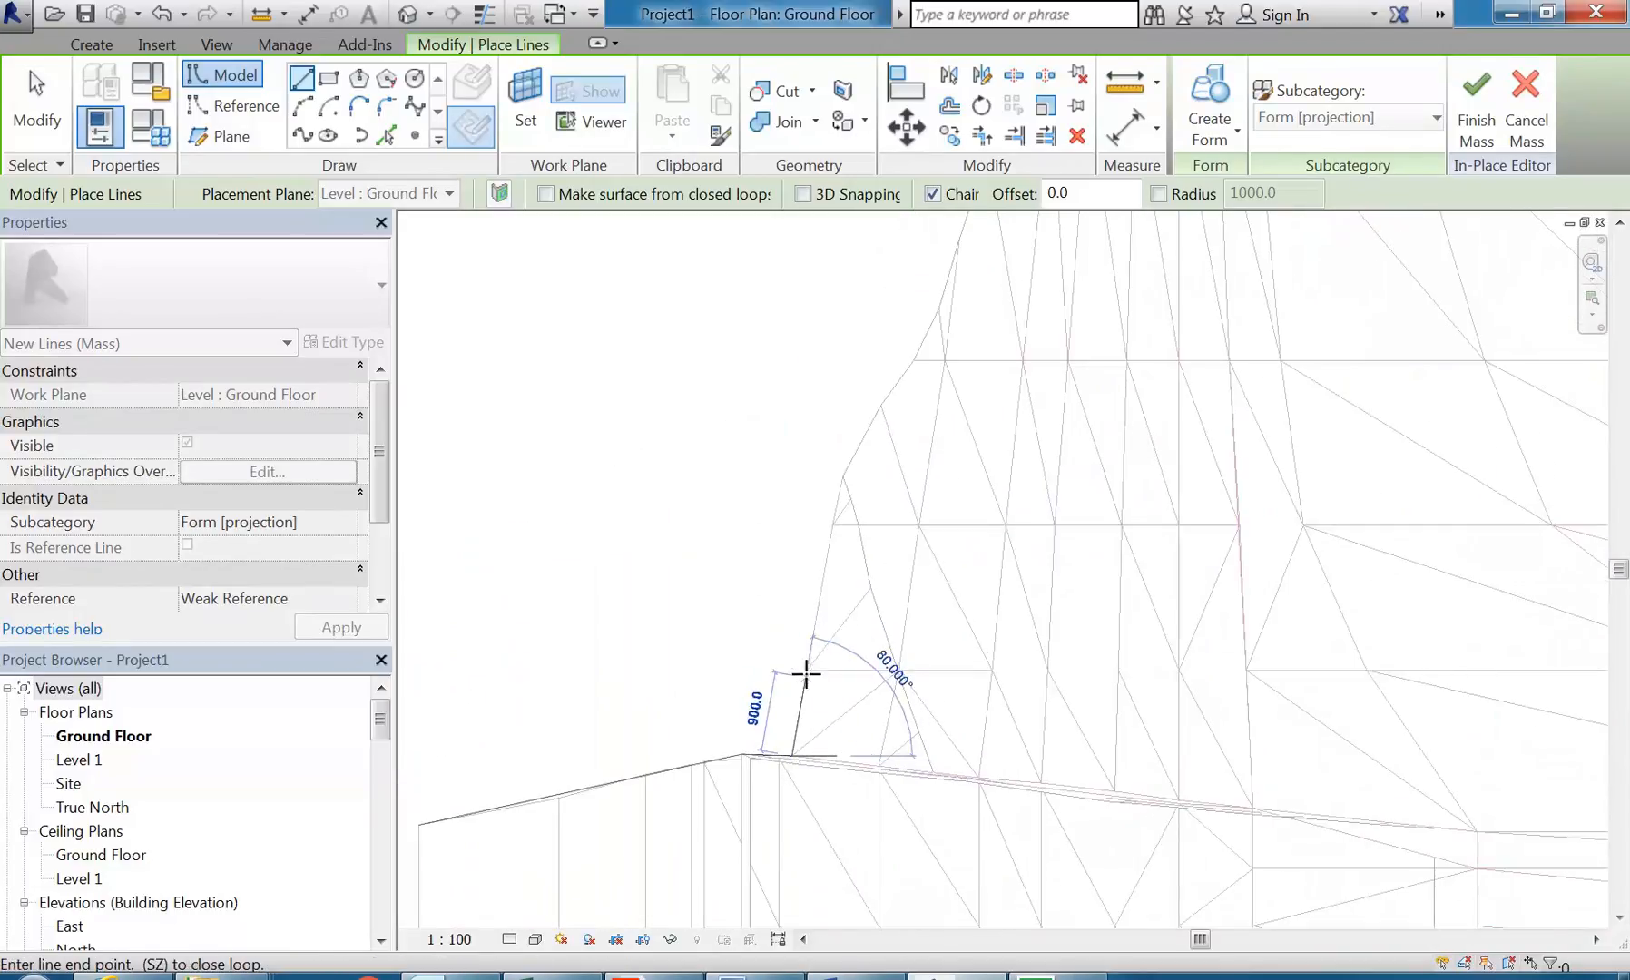
click(807, 670)
click(833, 522)
scroll(843, 479, up, 3)
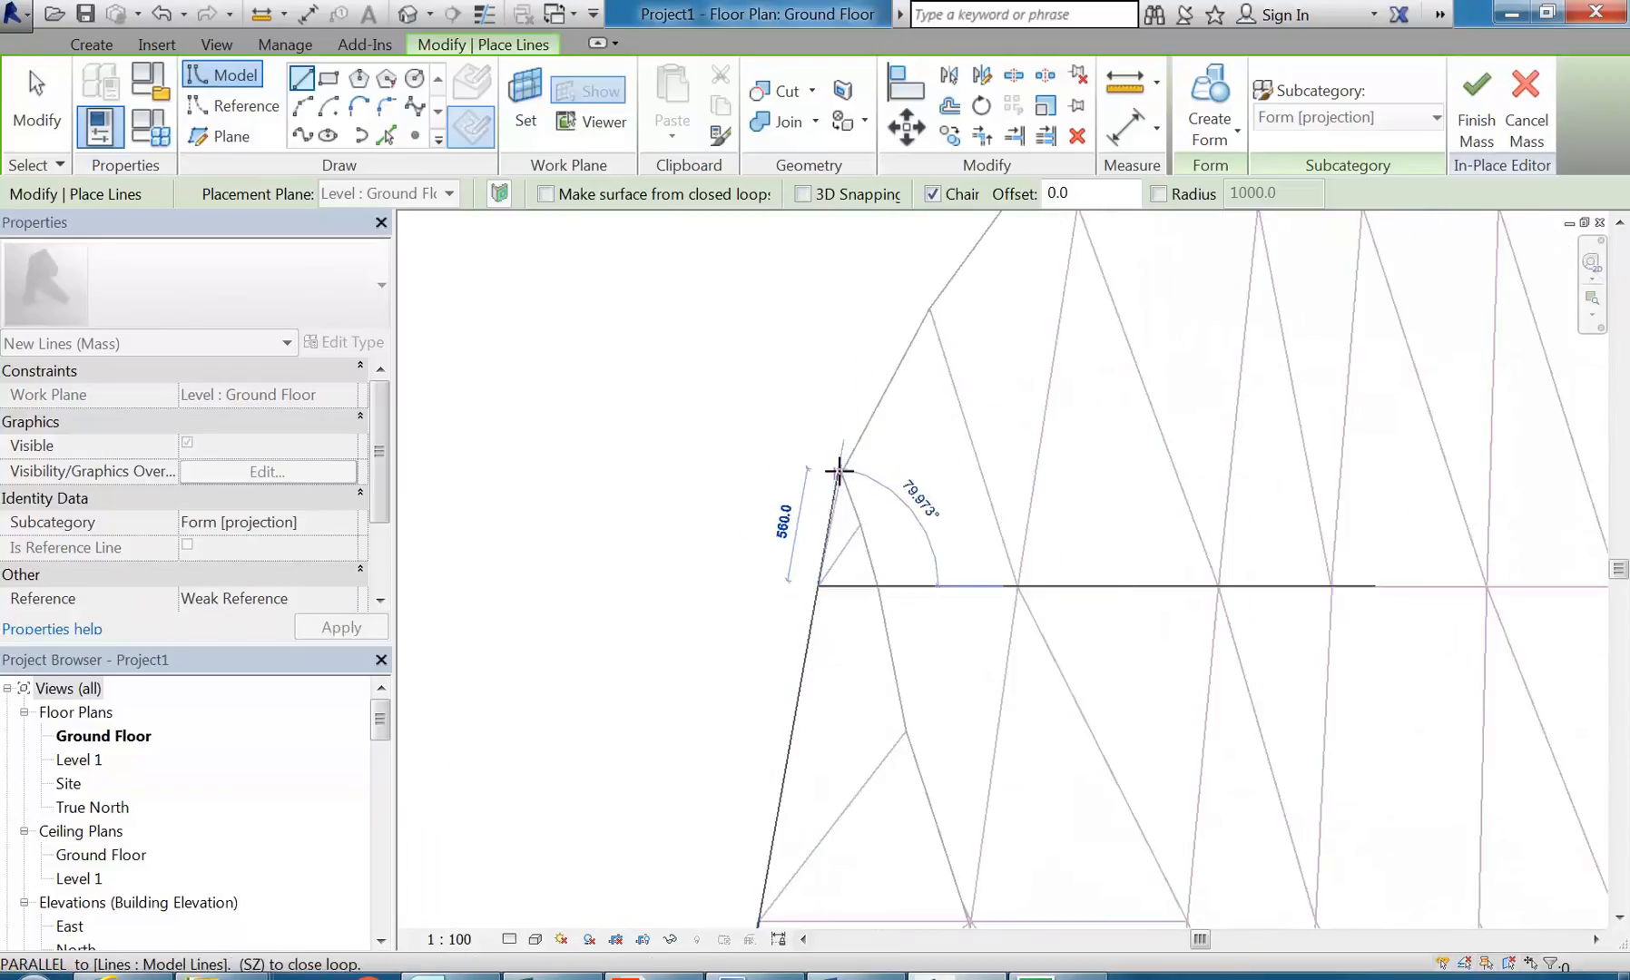
middle_drag(864, 383, 772, 499)
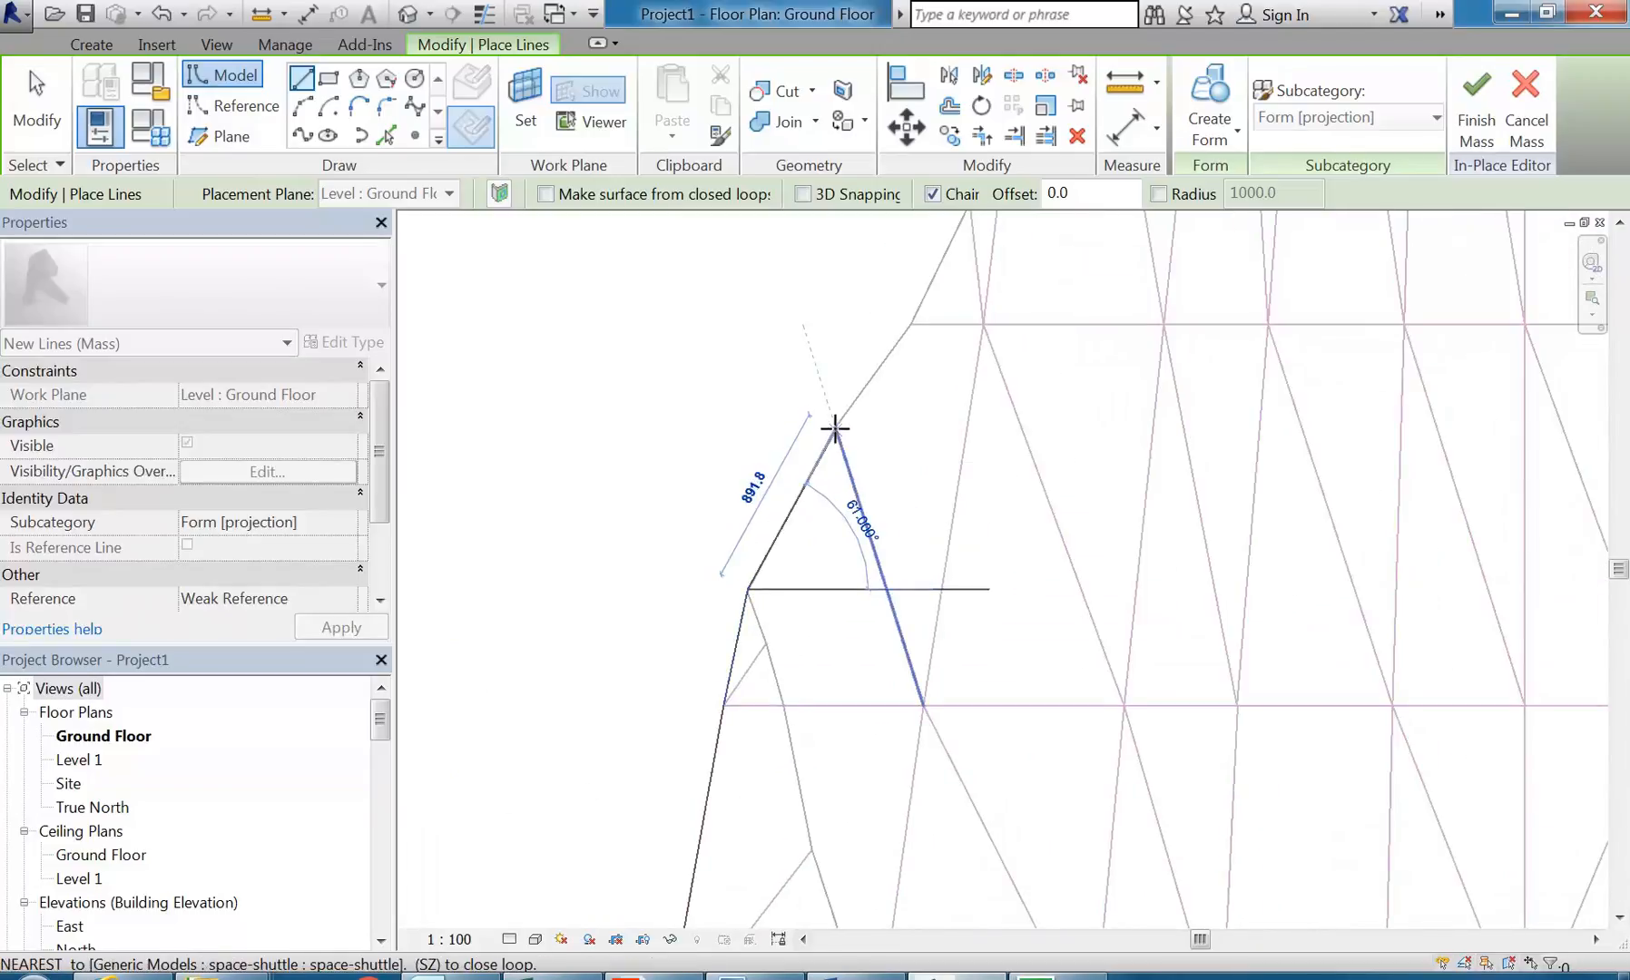
scroll(835, 424, up, 3)
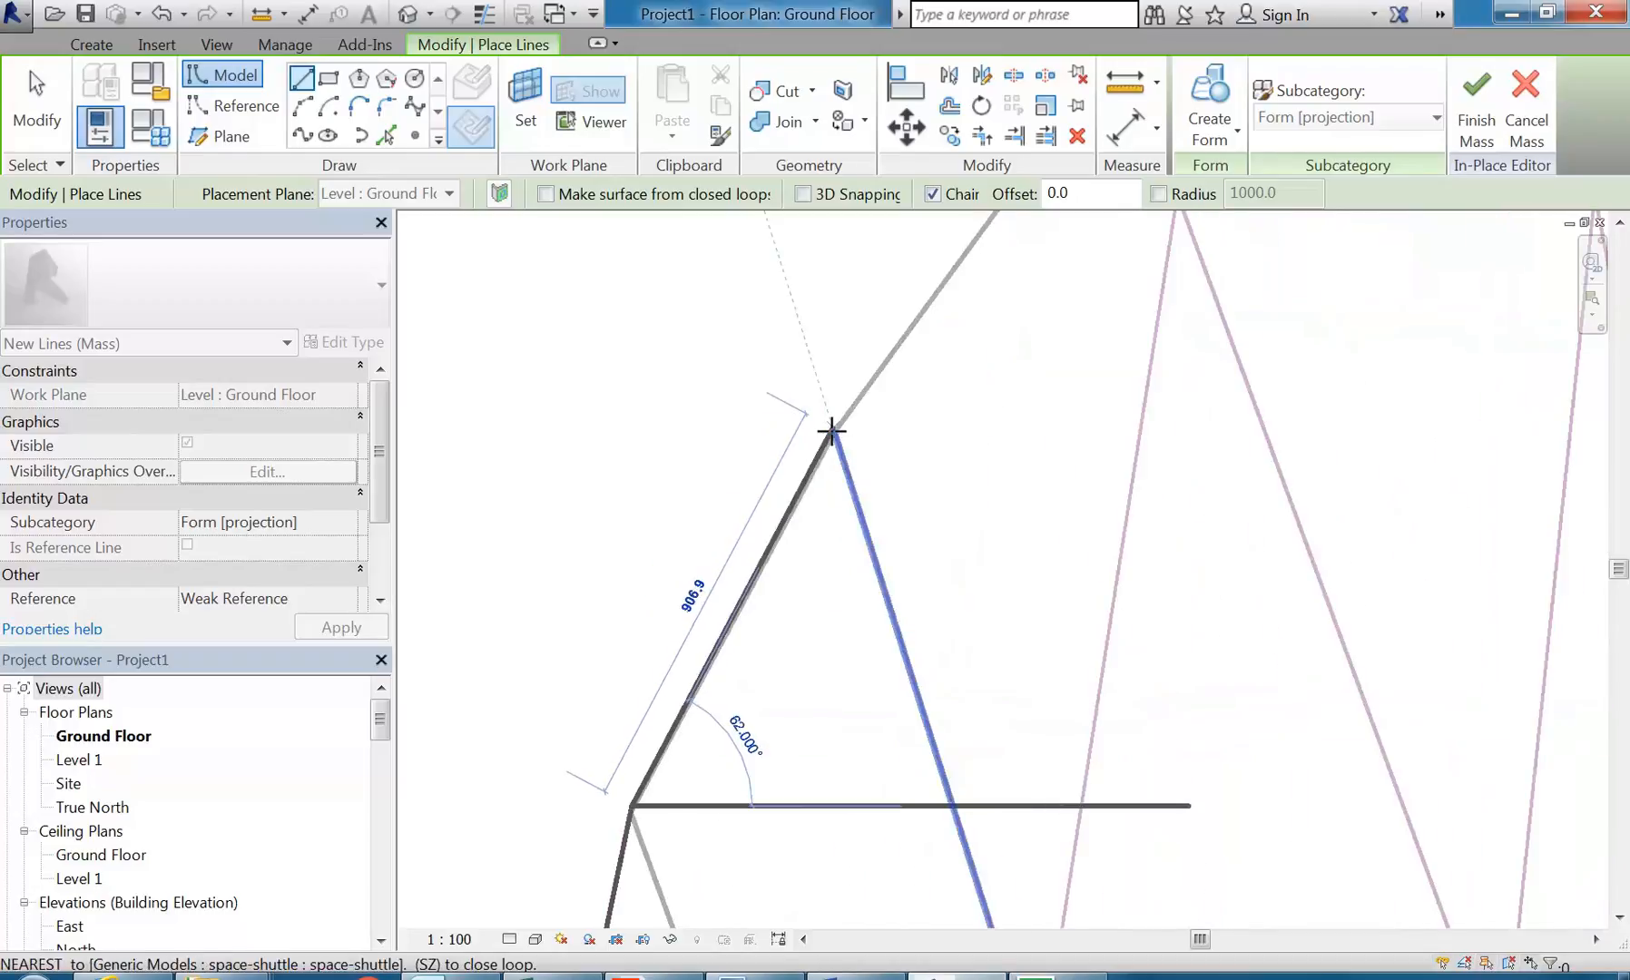
scroll(833, 432, up, 2)
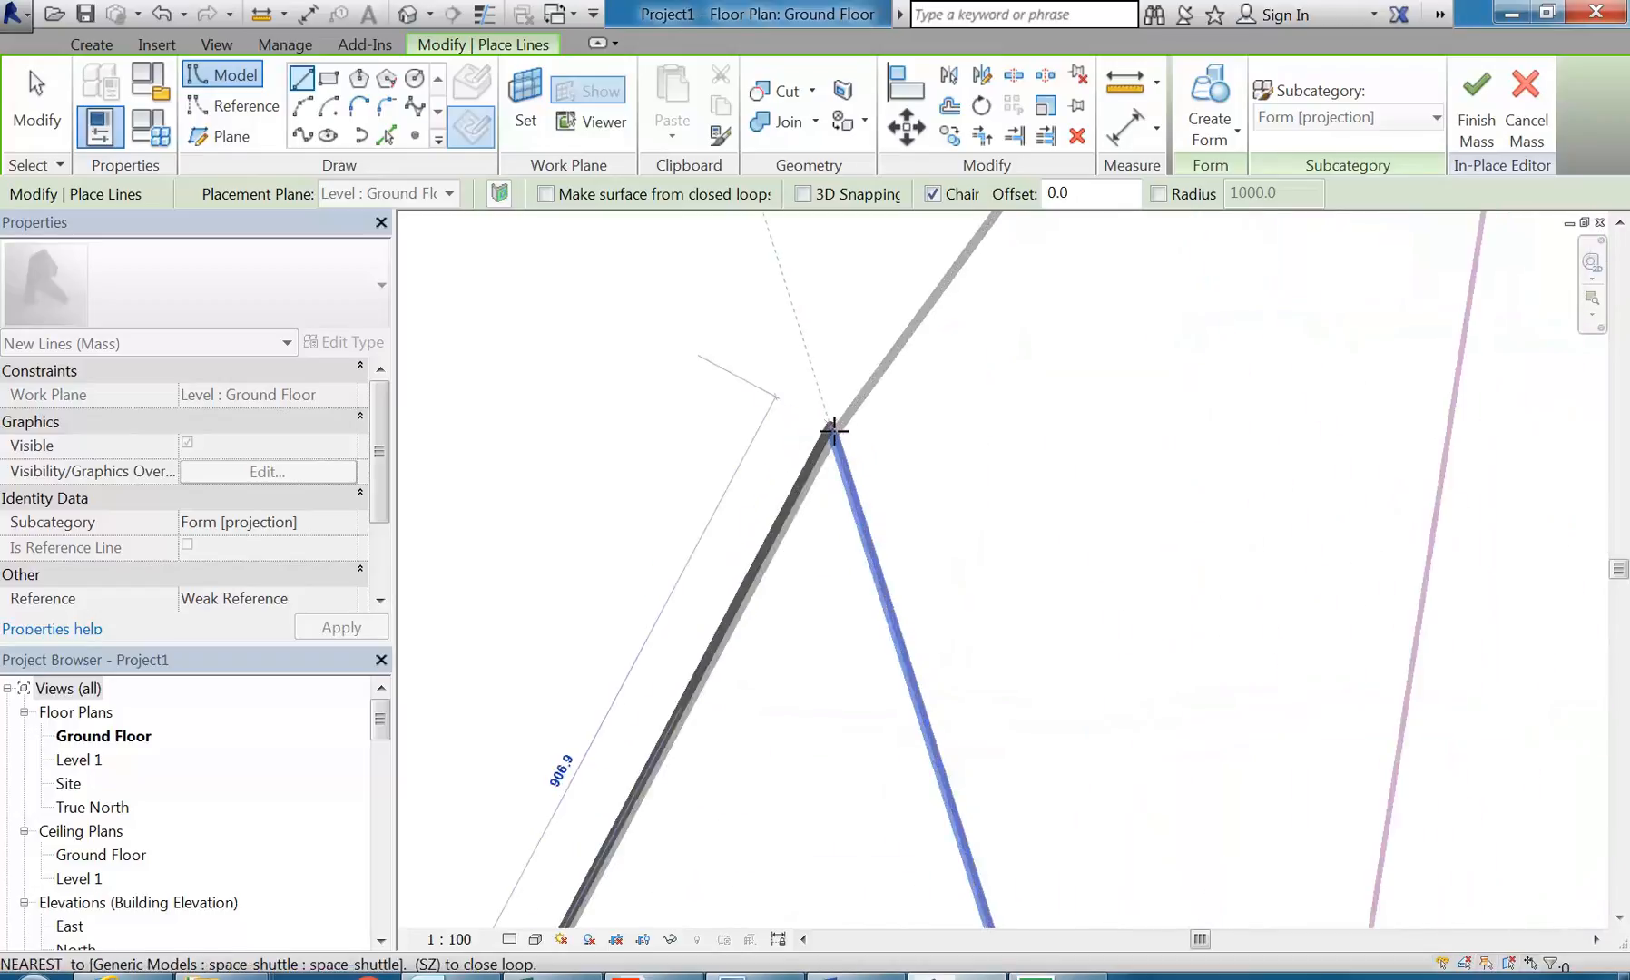
click(832, 436)
Step: Trace the middle of the upper wing's trailing edge with three chained segments of about 630, 663 and 809 mm
scroll(845, 426, down, 2)
middle_drag(847, 422, 729, 682)
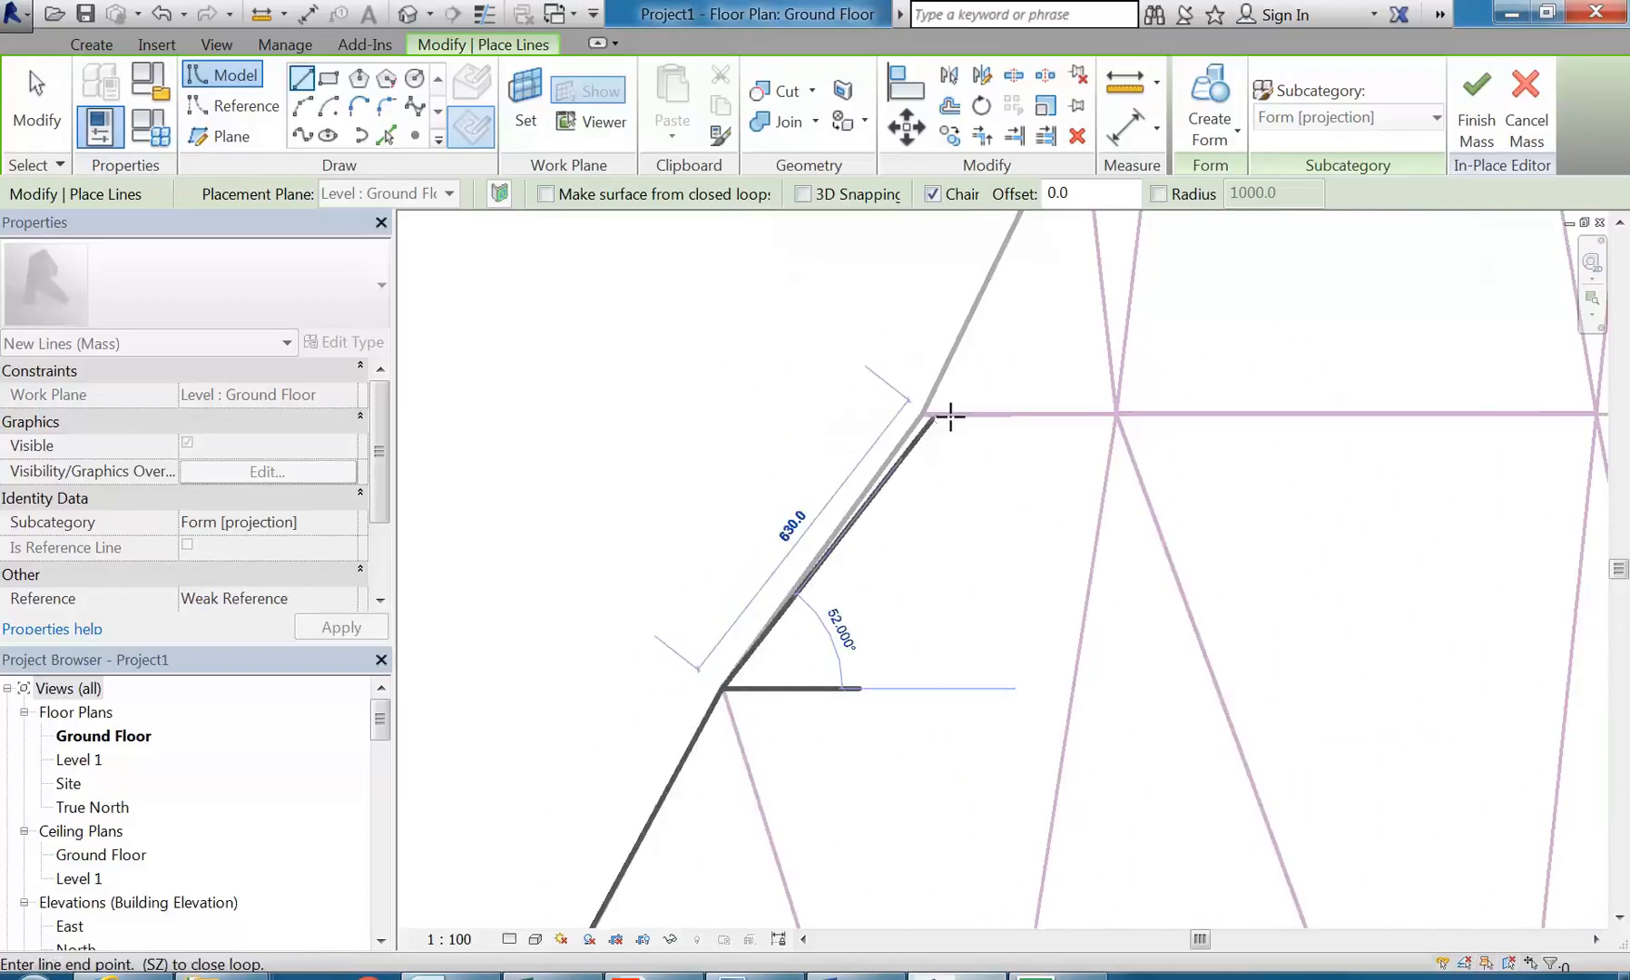
click(919, 414)
middle_drag(938, 356, 884, 575)
scroll(883, 575, down, 1)
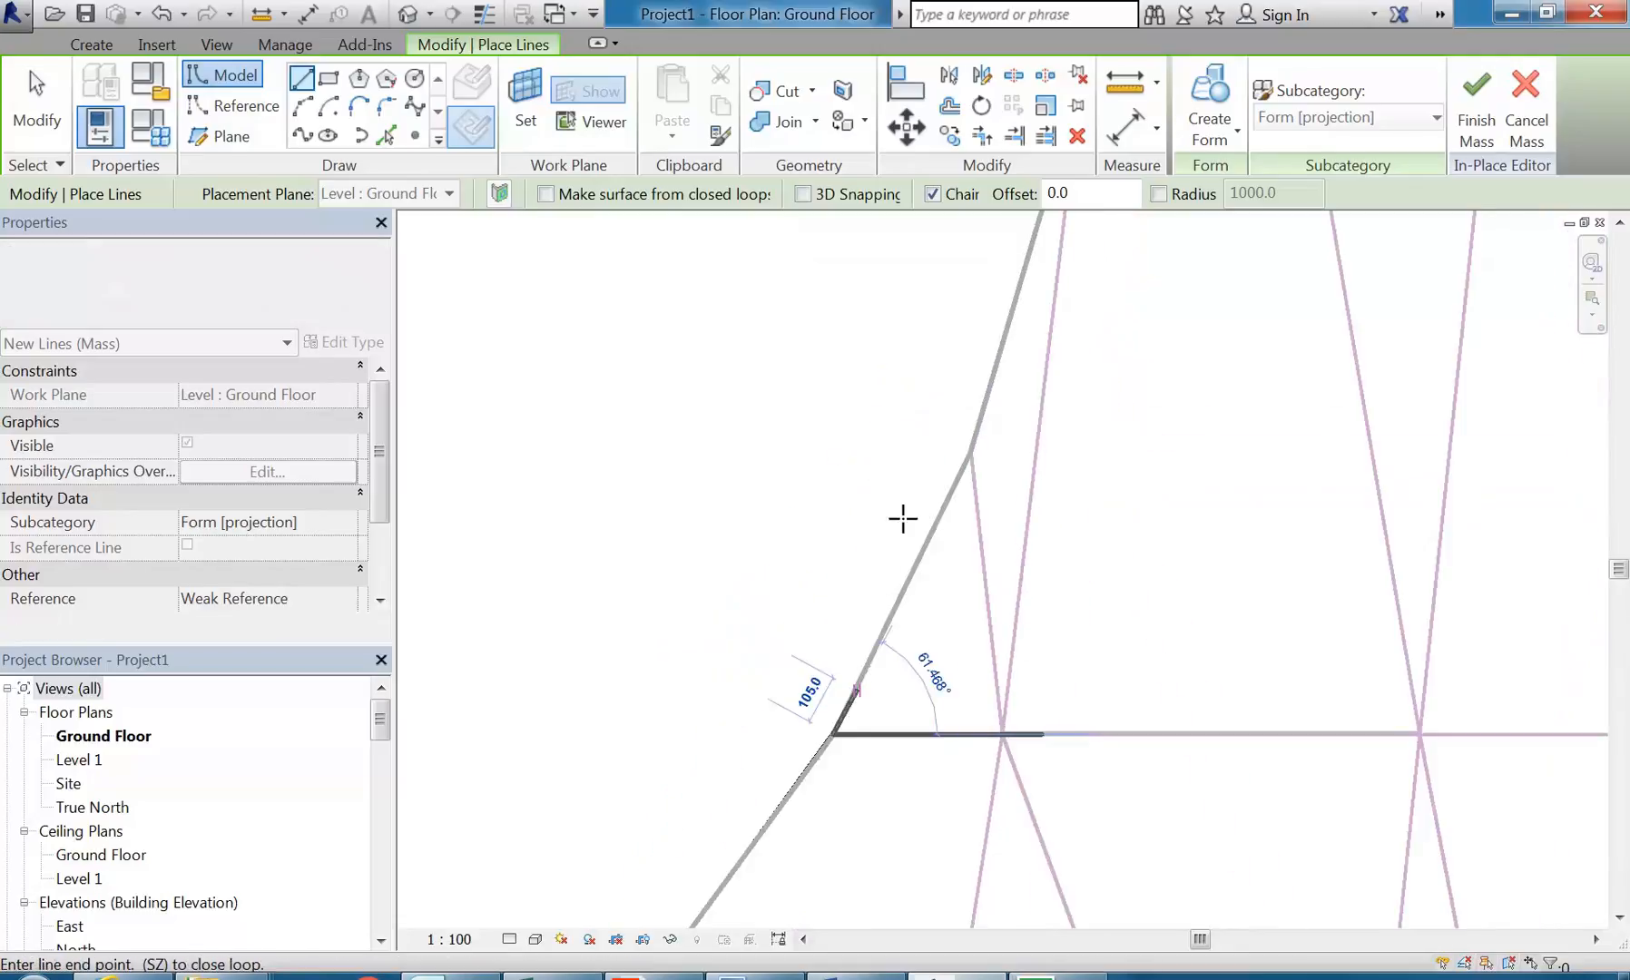
click(971, 449)
scroll(989, 401, down, 1)
middle_drag(990, 397, 901, 721)
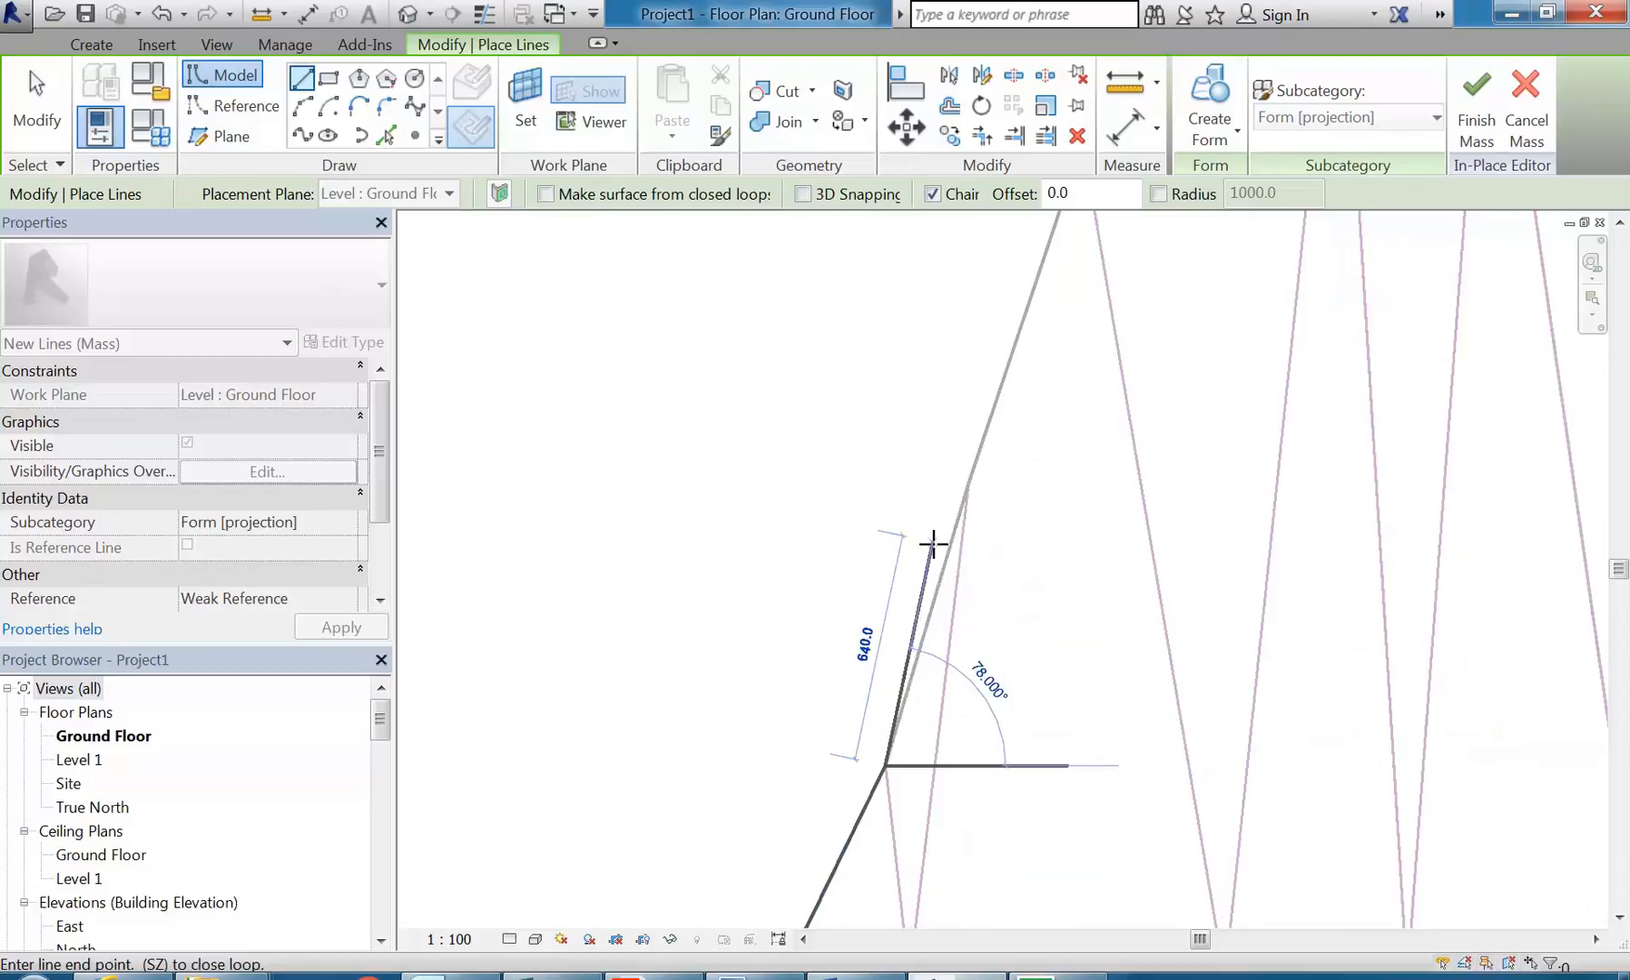
click(967, 478)
Step: Extend the chain along the trailing edge toward the wing tip with segments of about 1001 and 1240 mm
middle_drag(1008, 279, 937, 461)
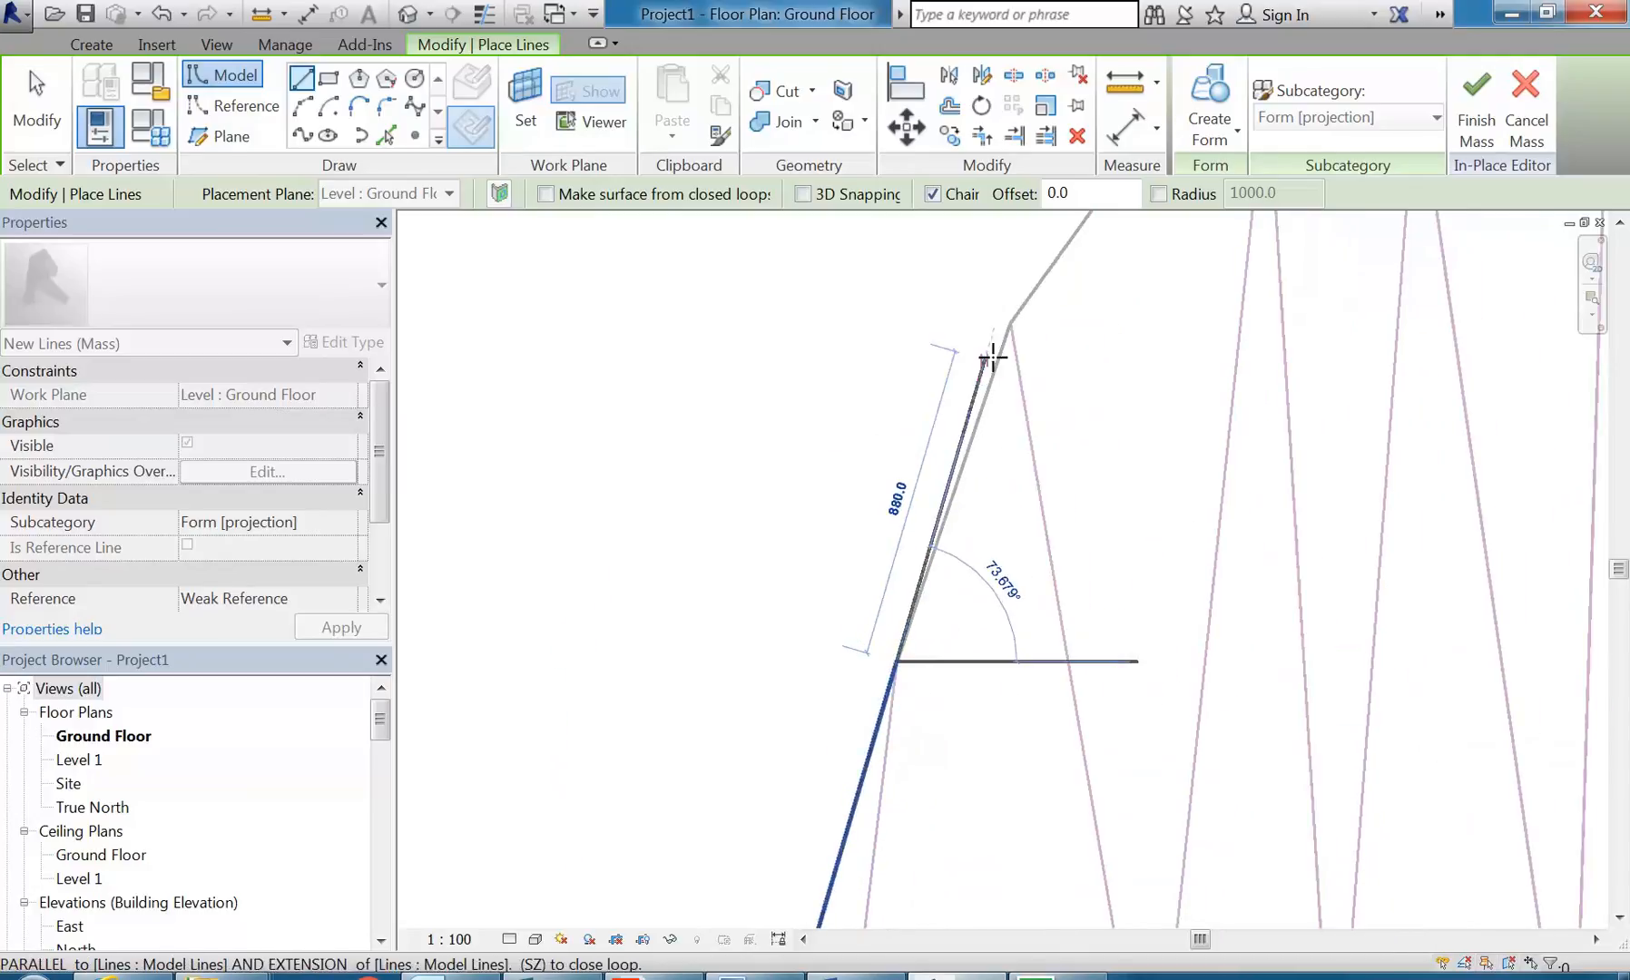
scroll(1007, 323, up, 2)
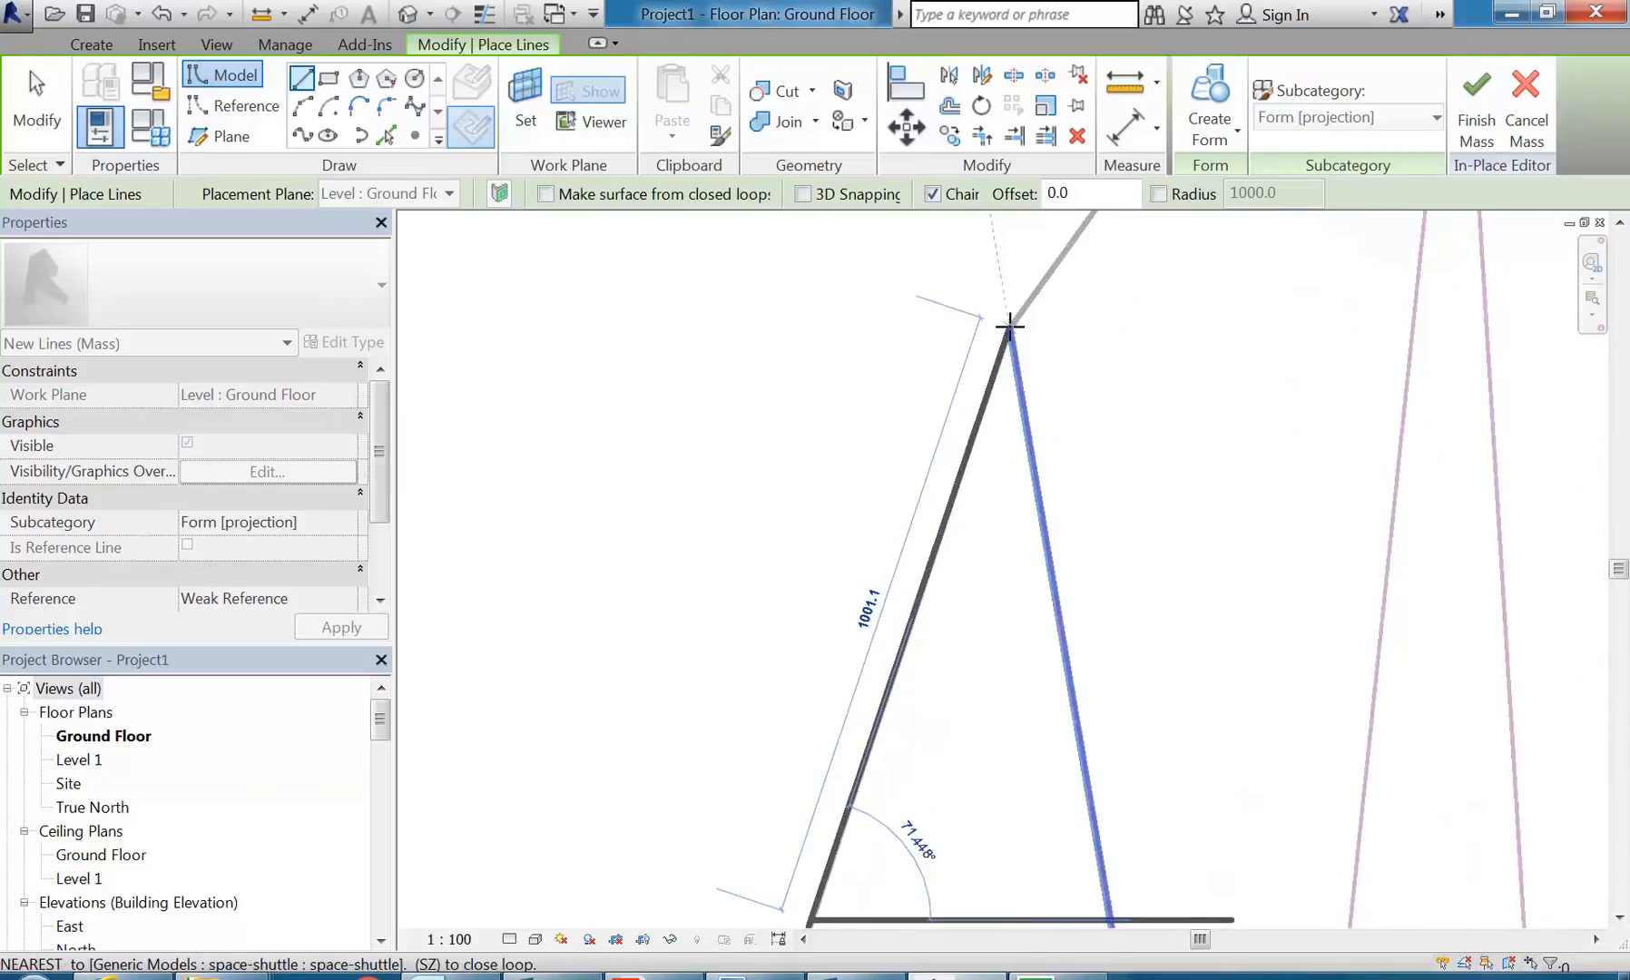
click(1009, 326)
scroll(1045, 435, down, 2)
middle_drag(1045, 435, 839, 773)
middle_drag(1057, 365, 887, 586)
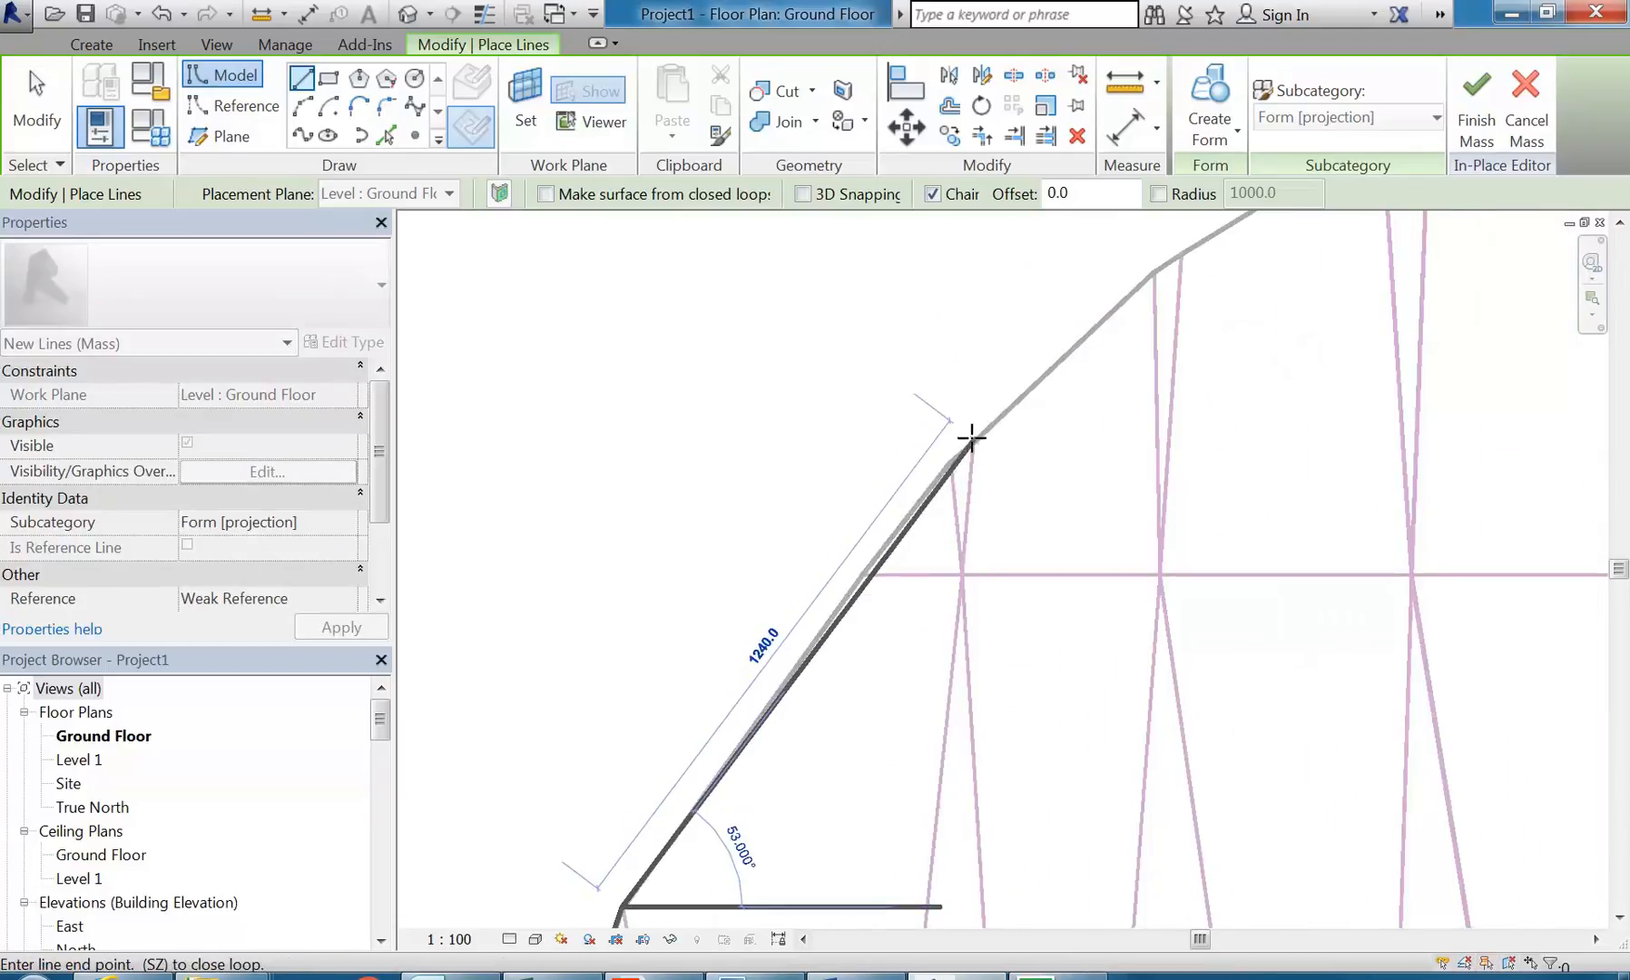
click(973, 443)
Step: Trace the curved outer corner of the upper wing with four short chained segments, the last two about 520 and 504 mm long
scroll(1031, 427, down, 1)
middle_drag(1031, 426, 877, 550)
click(982, 415)
click(1180, 292)
middle_drag(1151, 245, 791, 444)
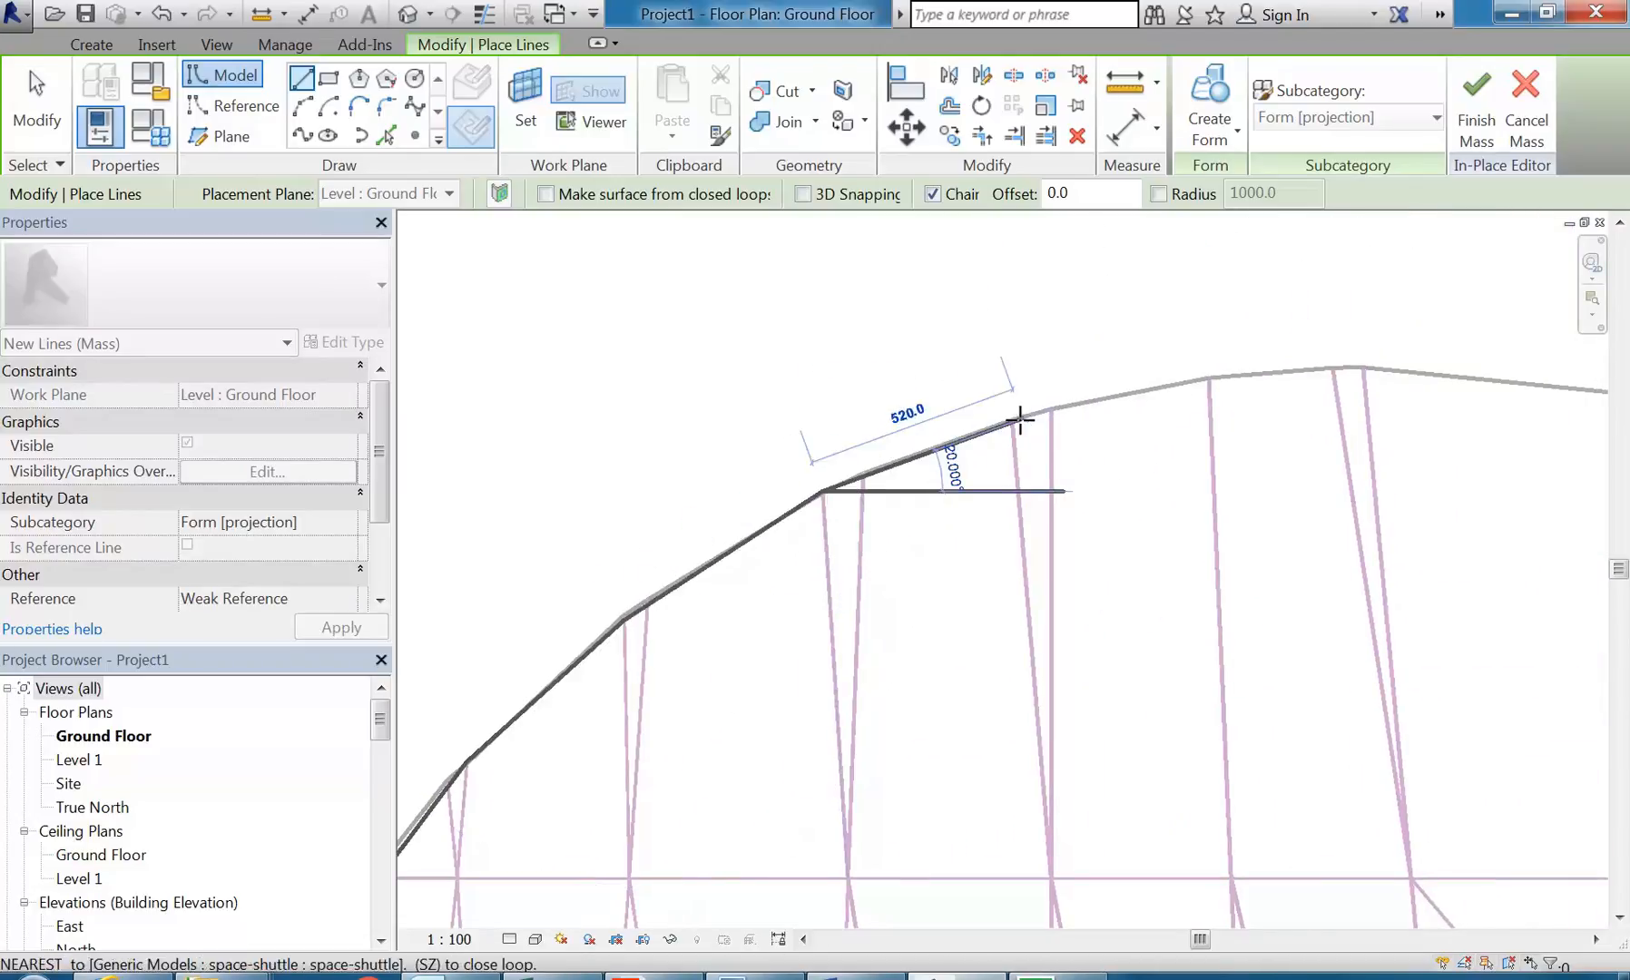
click(1011, 420)
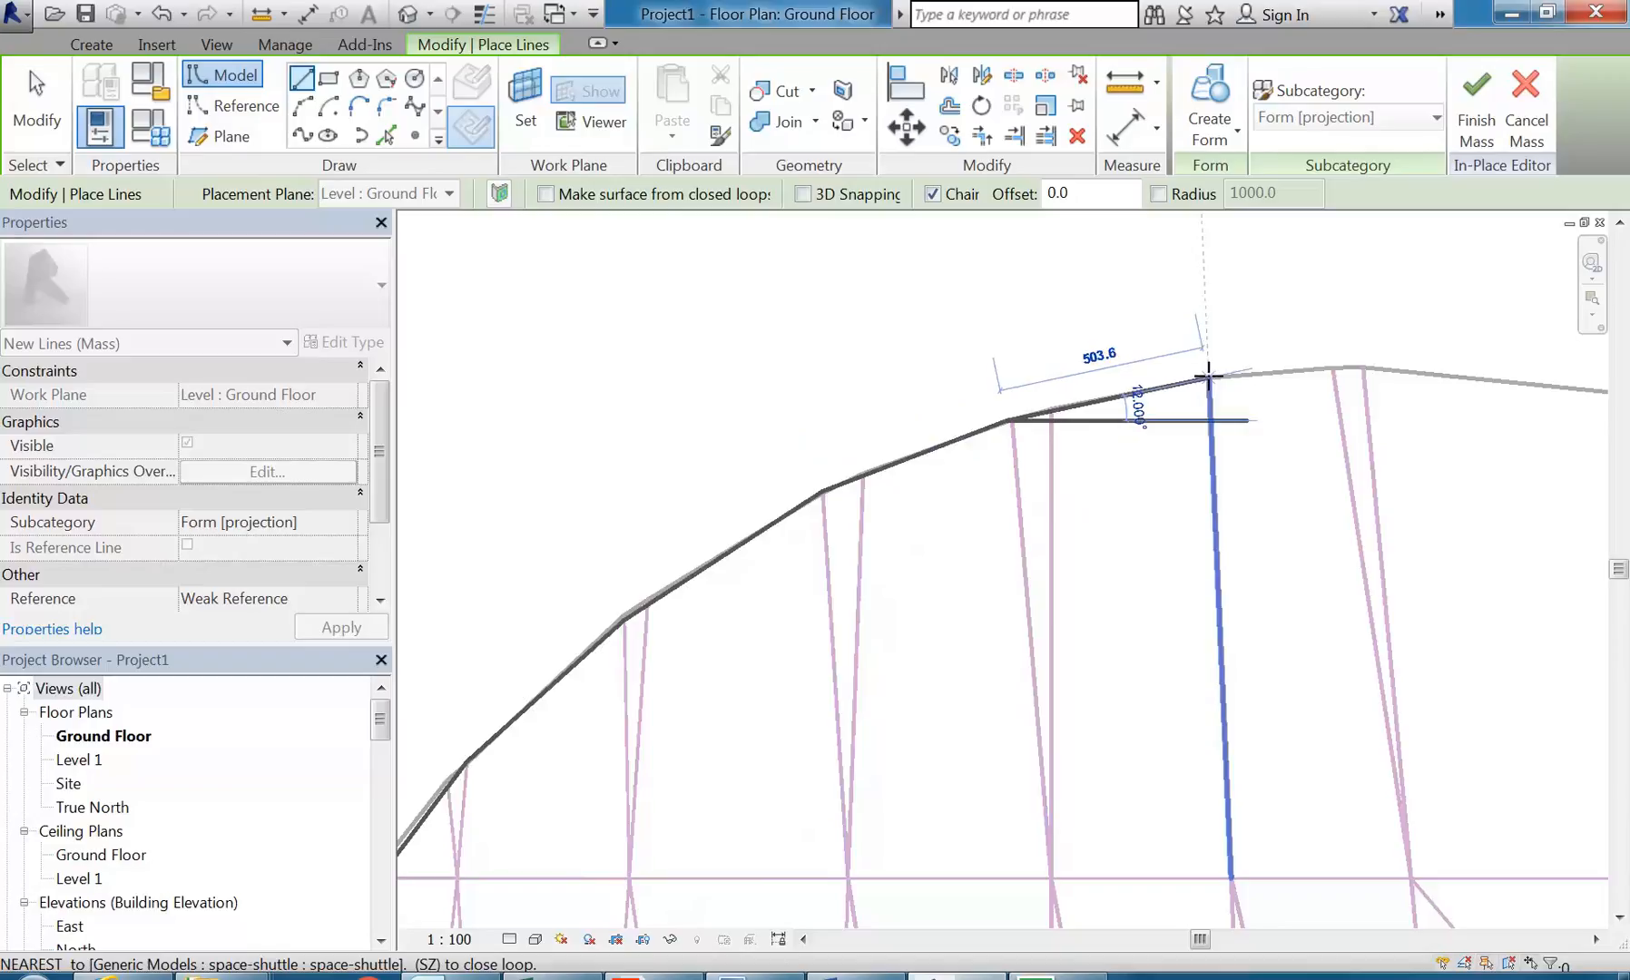
click(1207, 375)
Step: Carry the line chain over the wing tip's outermost point and onto the start of the leading edge with three segments
middle_drag(1451, 376, 1025, 418)
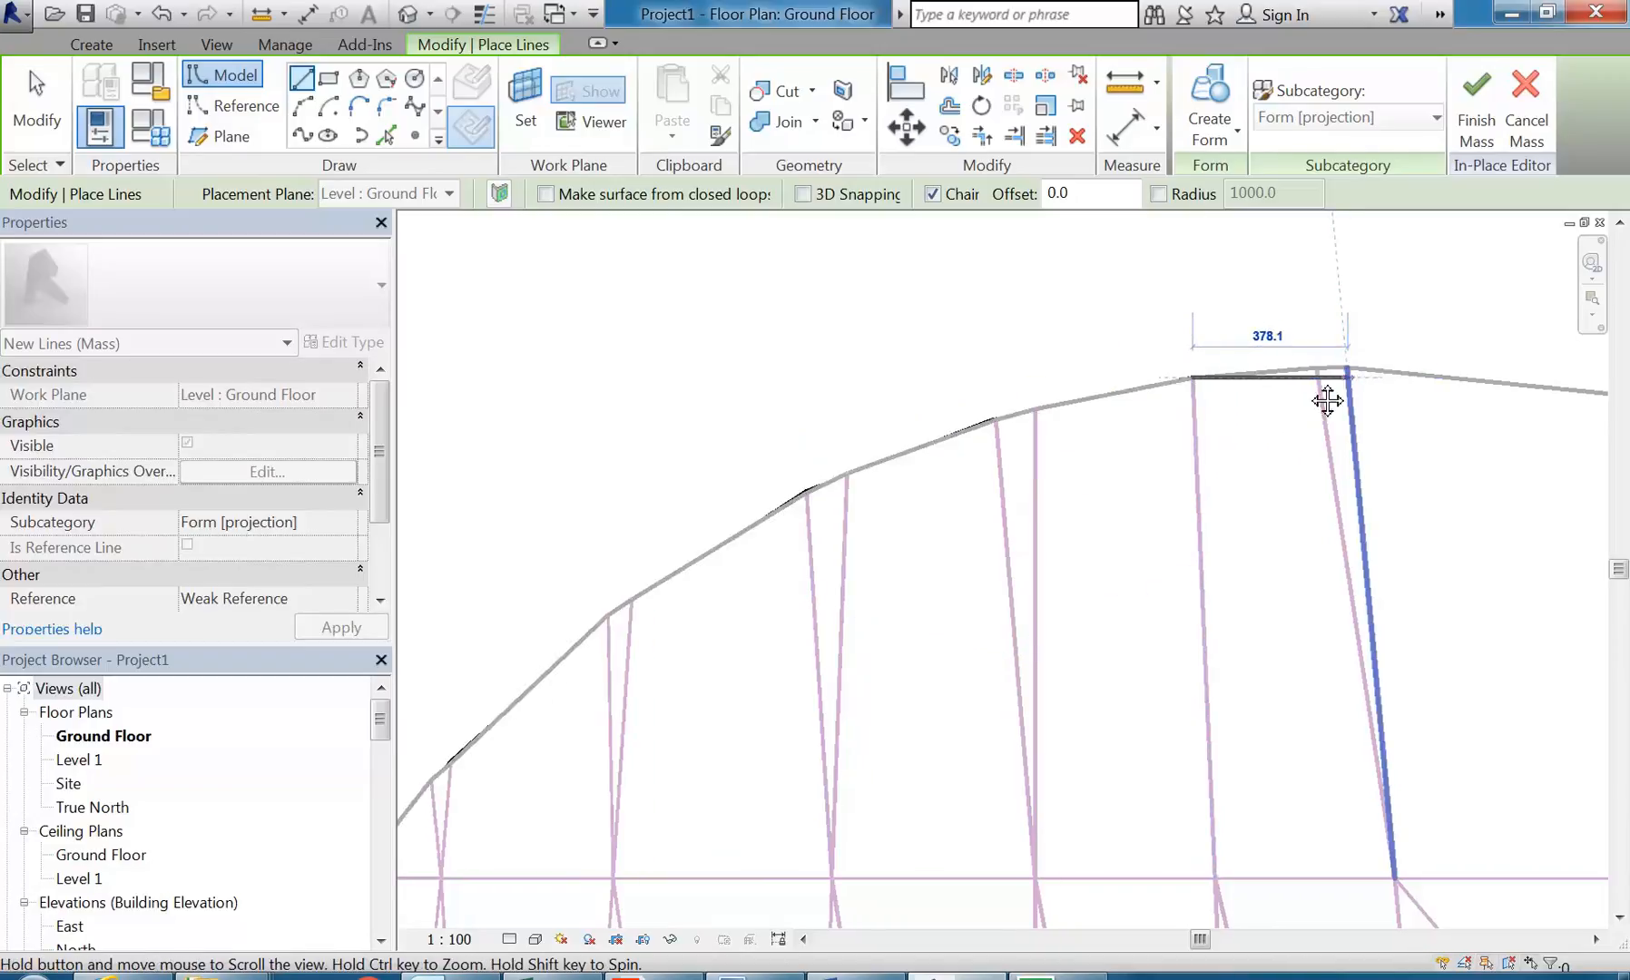
scroll(943, 410, up, 1)
click(933, 410)
middle_drag(1604, 475, 1025, 494)
click(1025, 495)
click(1156, 512)
Step: Trace the upper wing's leading edge toward the nose with two chained segments of about 1529 and 1881 mm
scroll(1166, 514, down, 1)
middle_drag(1288, 546, 839, 395)
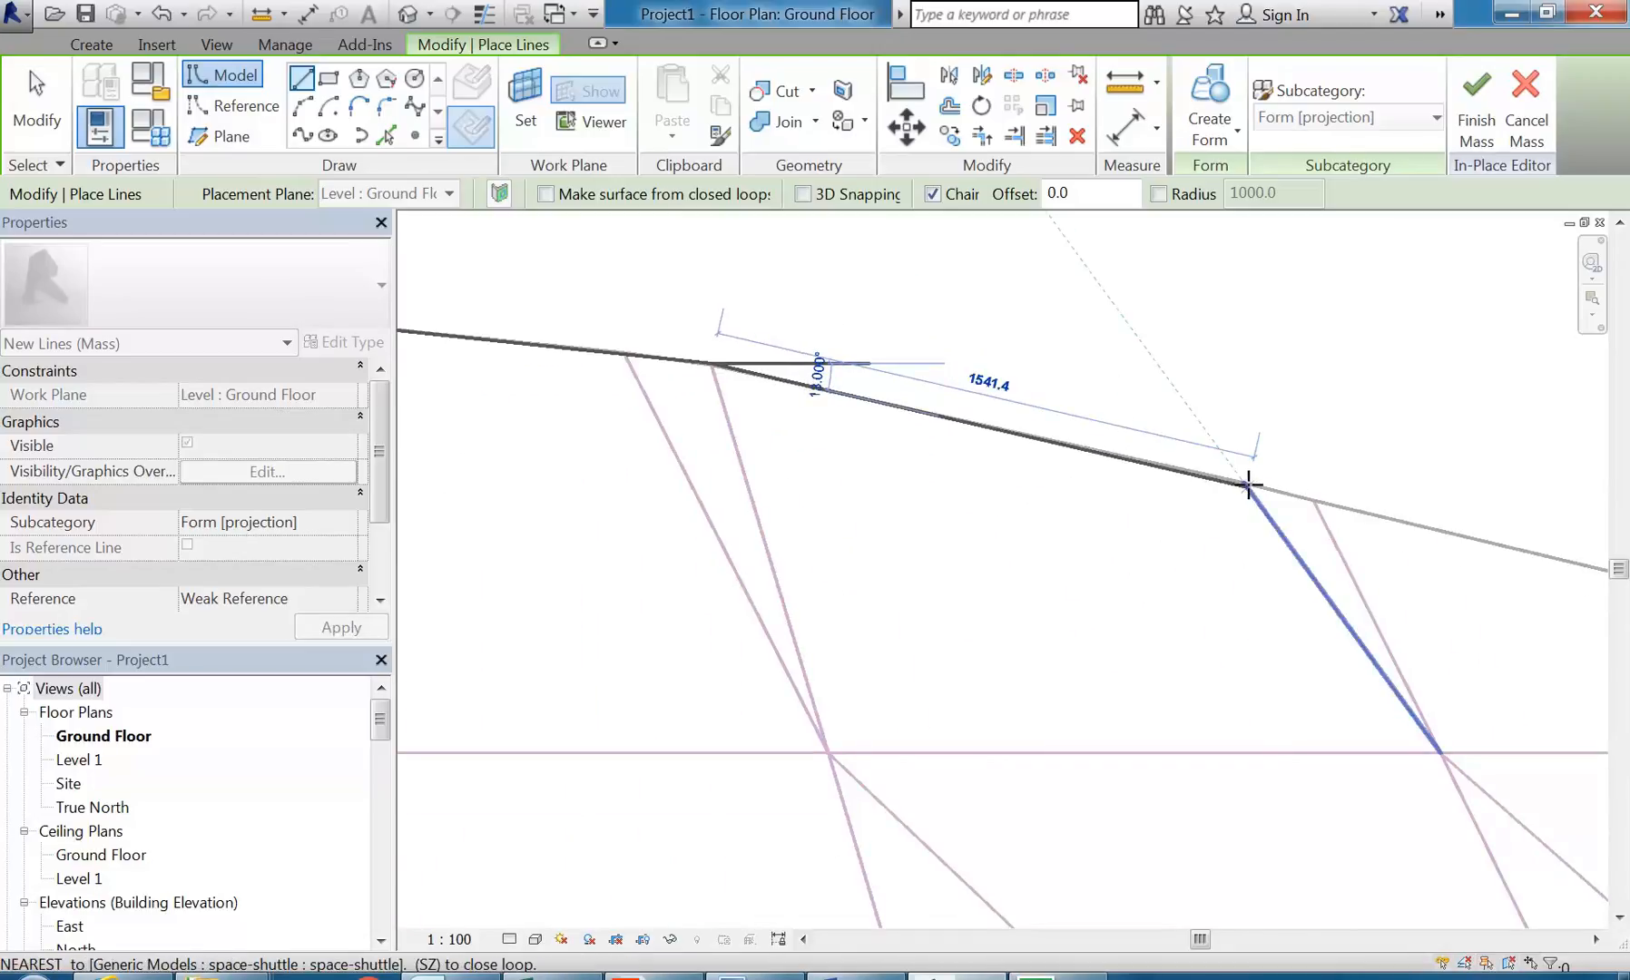
scroll(1245, 482, up, 1)
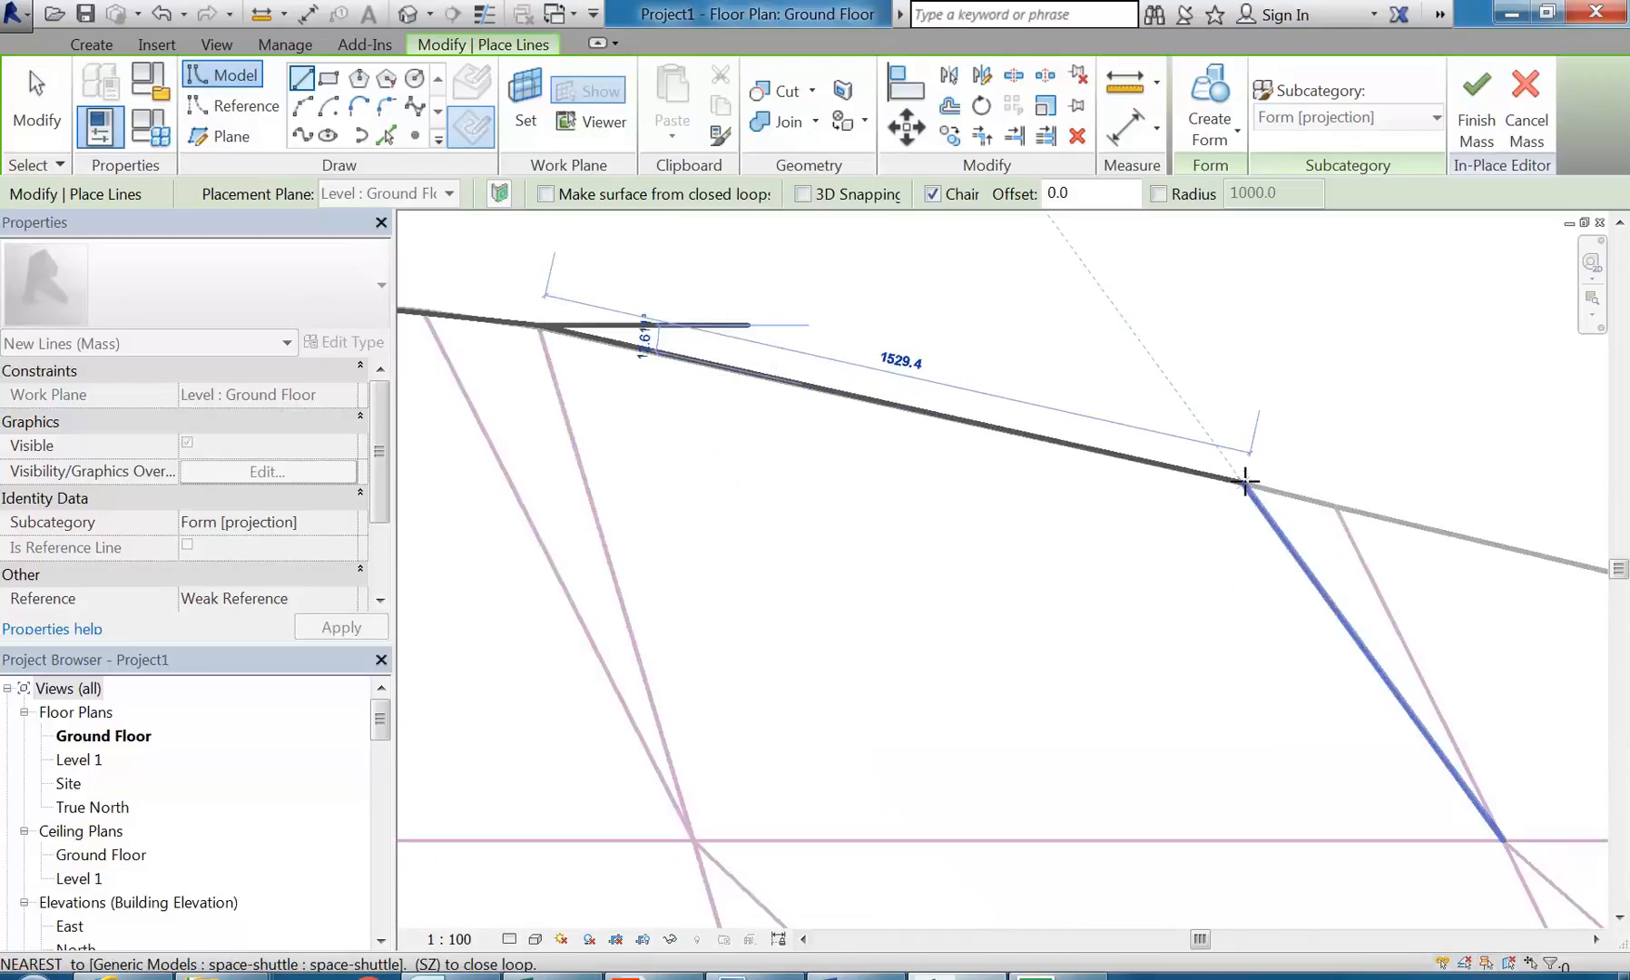
click(1245, 482)
scroll(1246, 481, down, 1)
middle_drag(1347, 510, 908, 433)
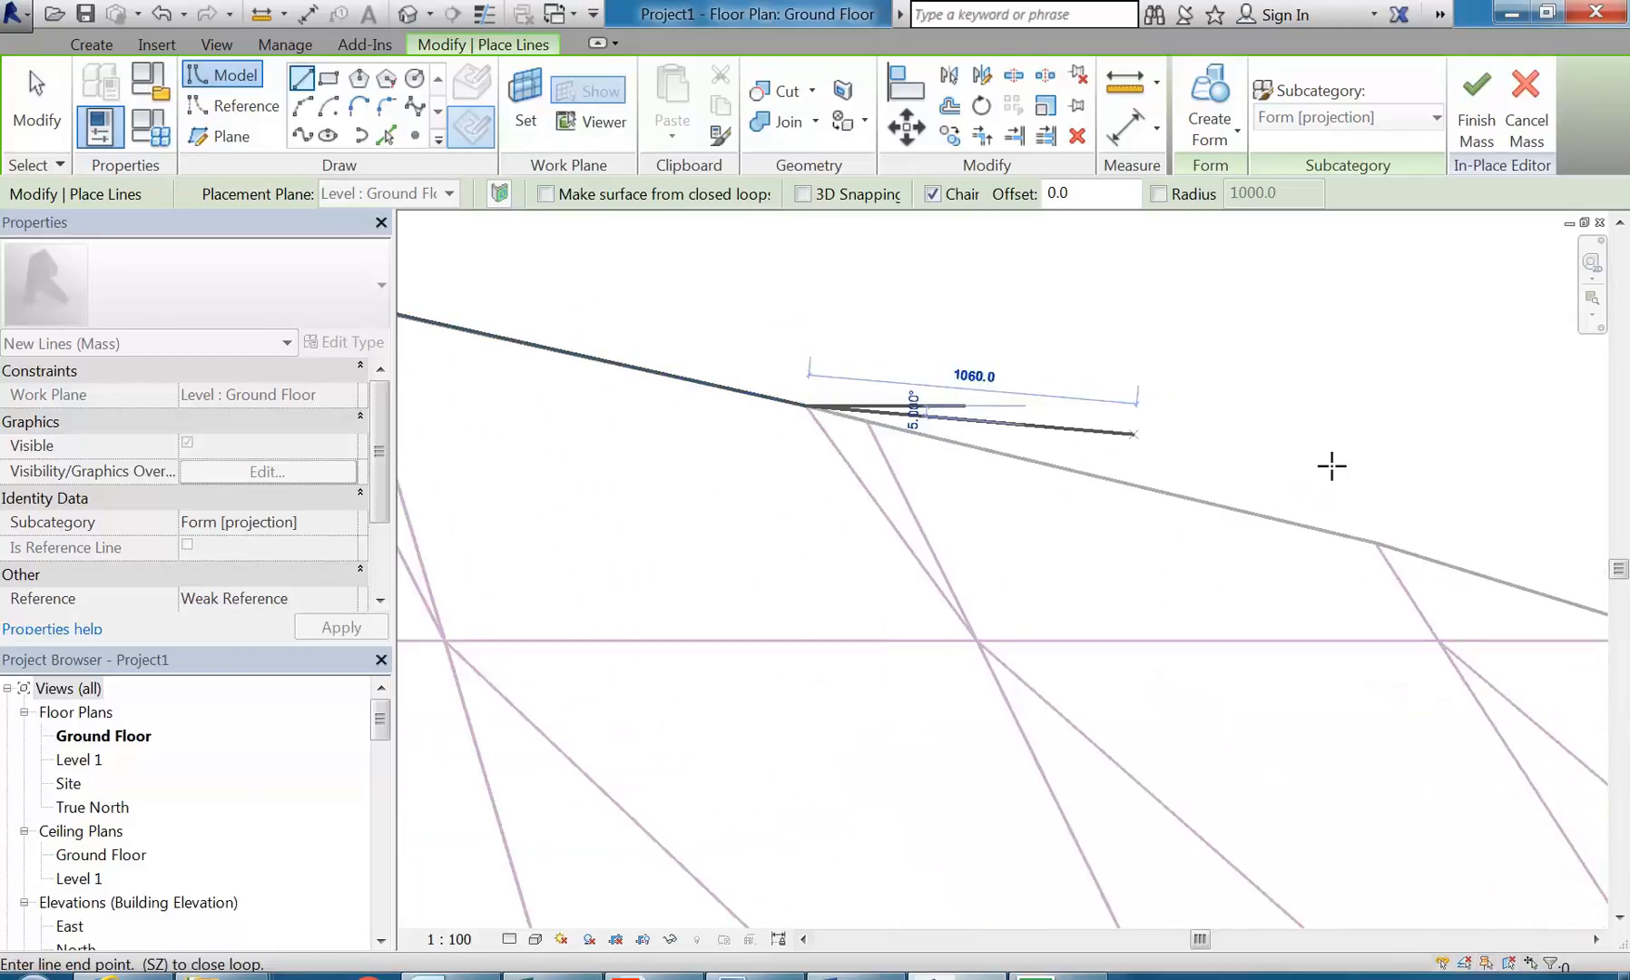
click(1373, 540)
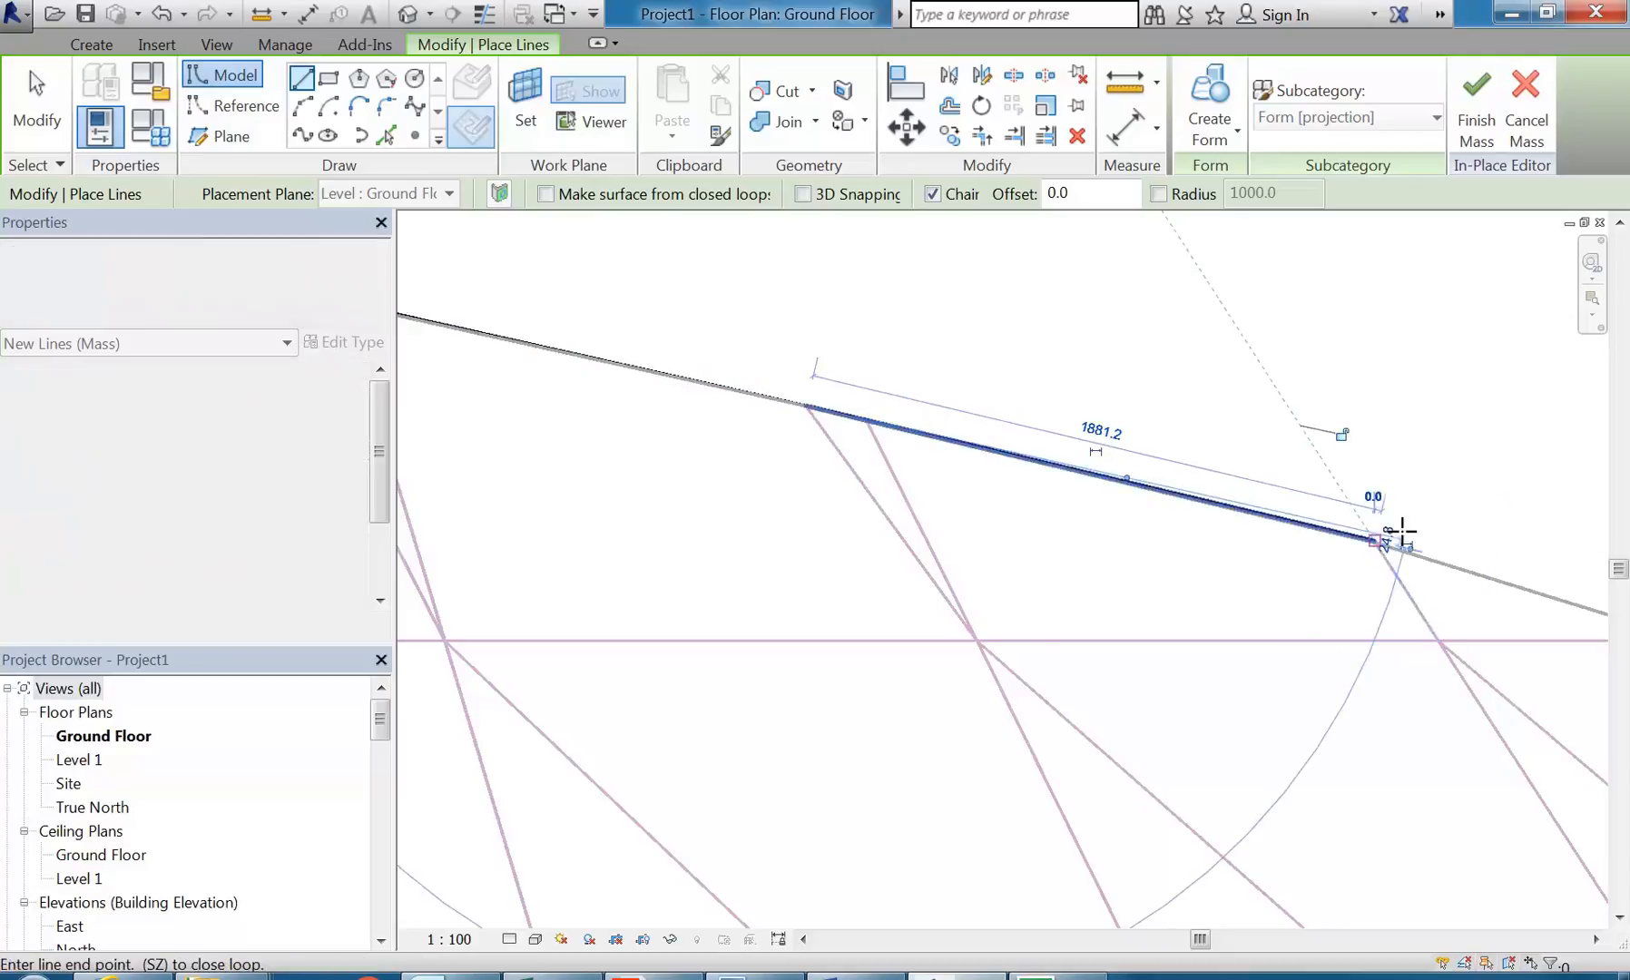
Step: Continue the line chain along the upper wing's leading edge toward the nose, starting with a segment of about 1513 mm
middle_drag(1394, 539, 994, 465)
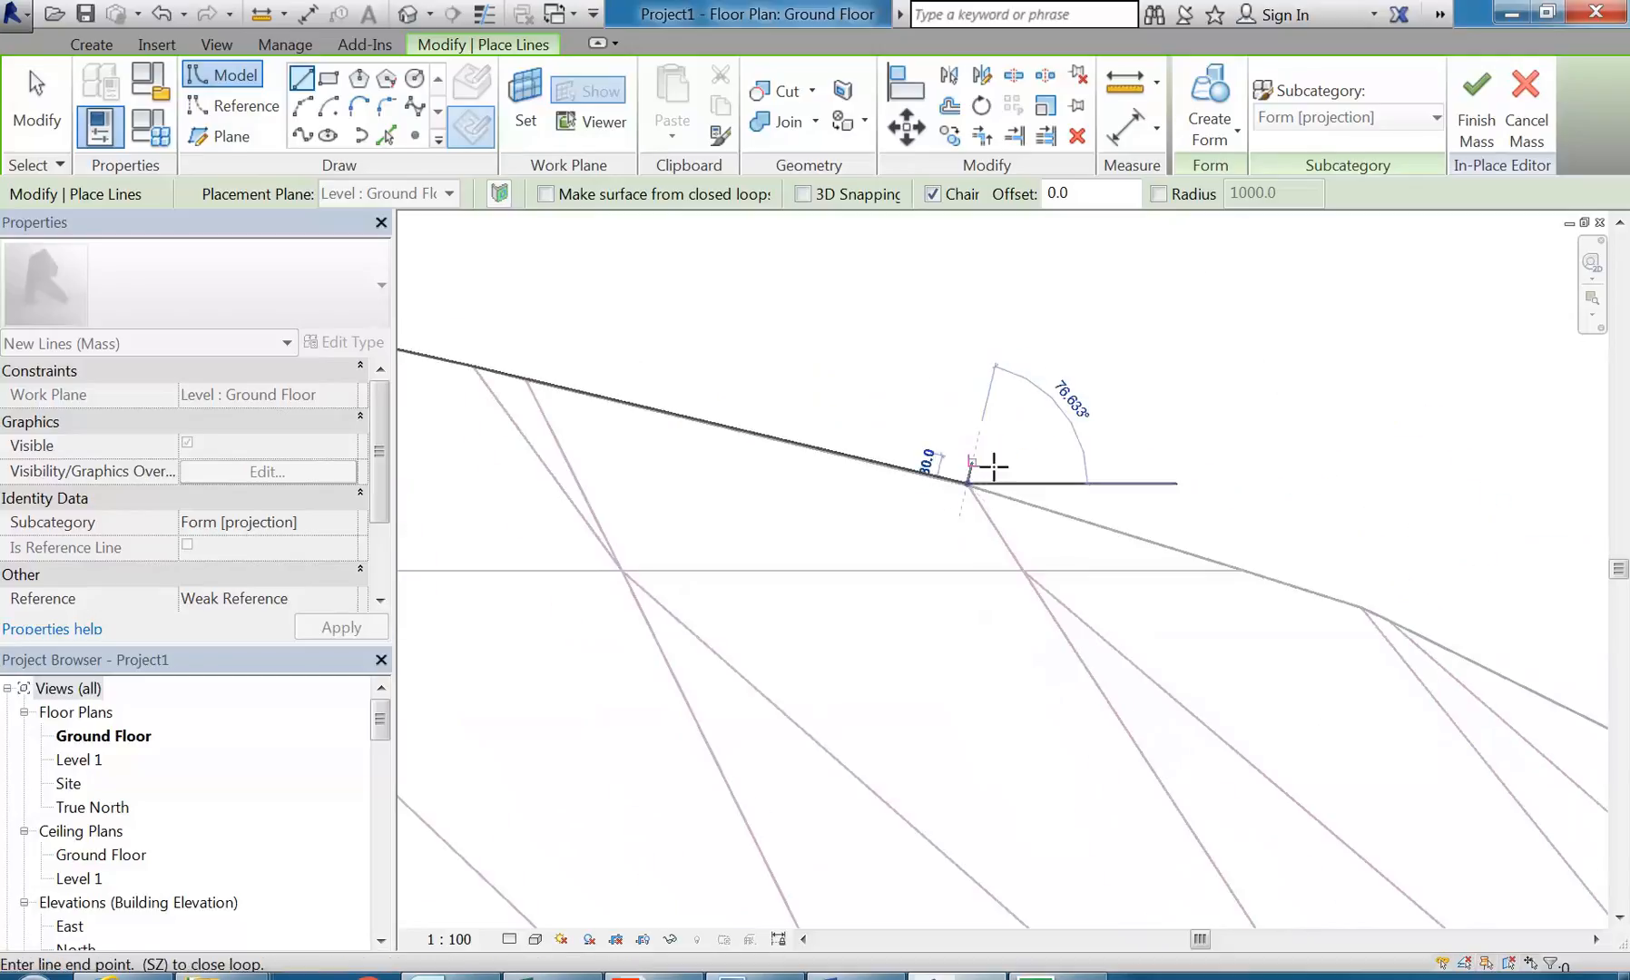
click(1360, 607)
scroll(1360, 607, down, 1)
middle_drag(1357, 606, 680, 342)
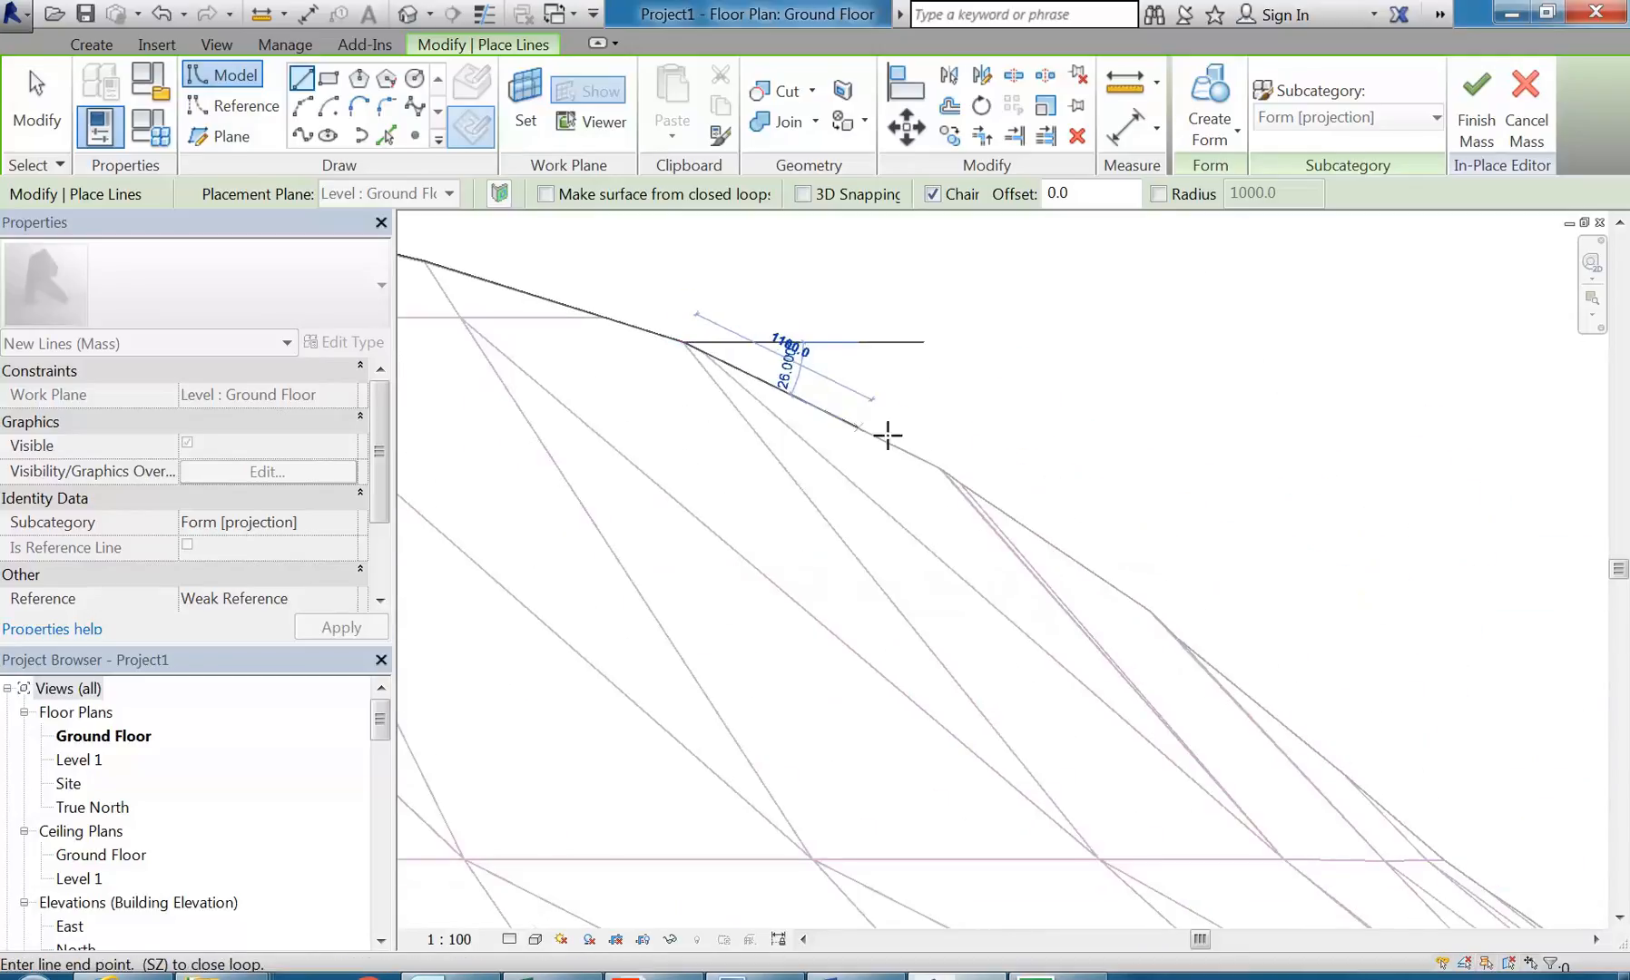
click(944, 469)
scroll(1134, 599, down, 5)
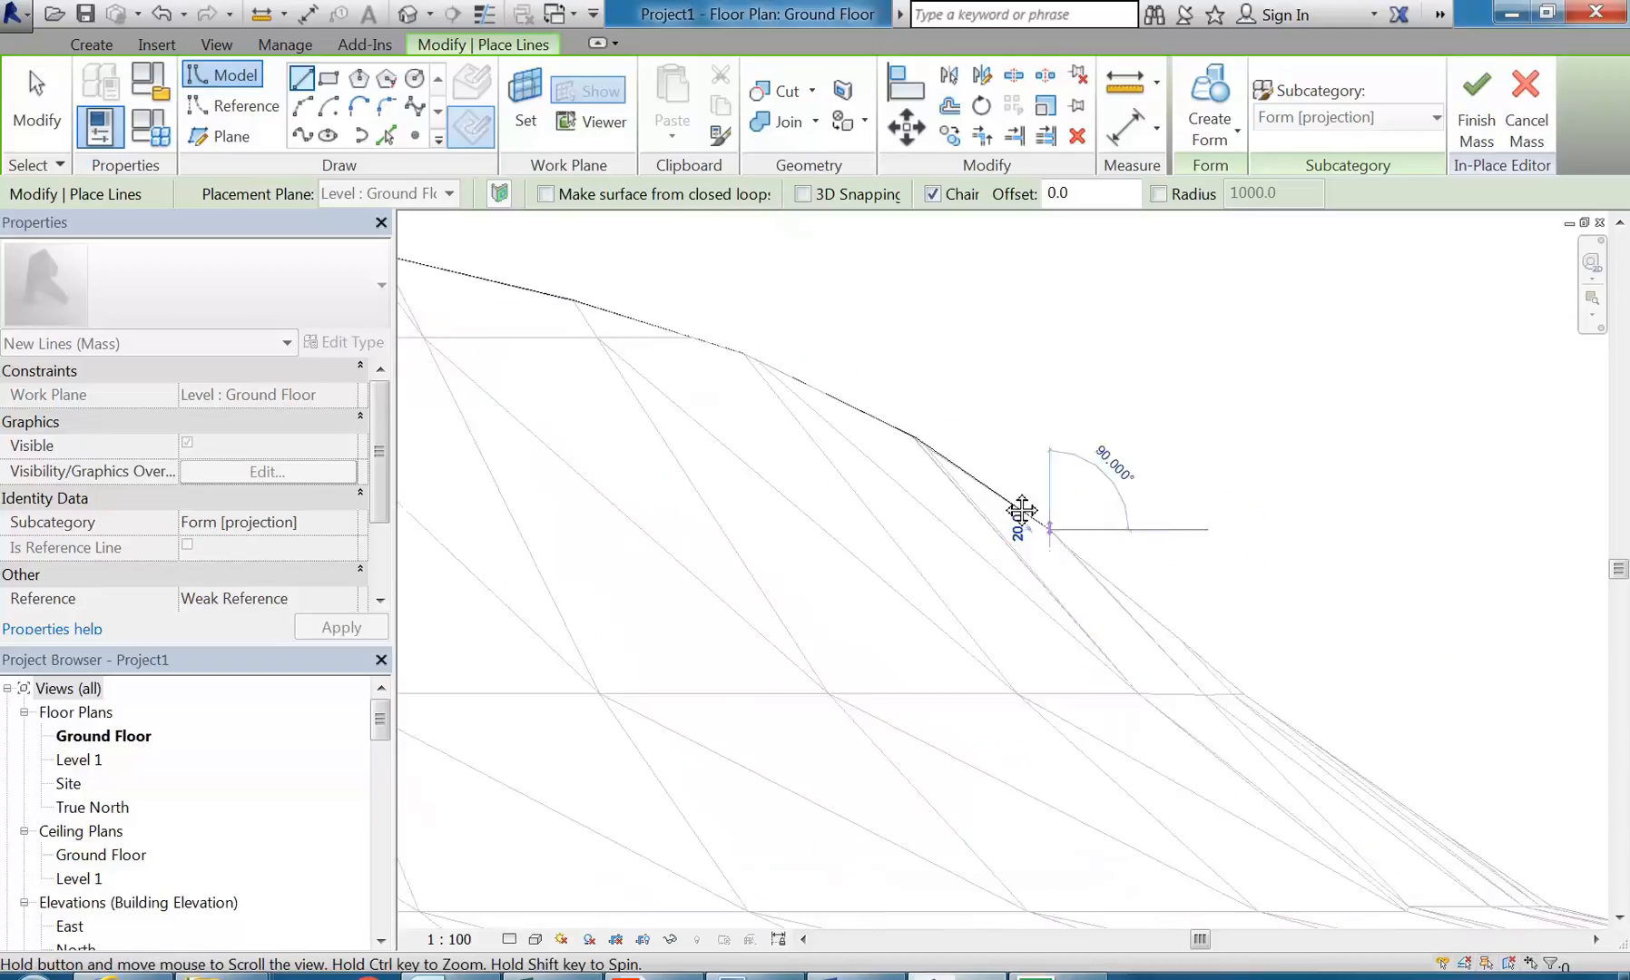
Step: Trace the transition from the wing into the fuselage strake with chained segments, the last two about 3166 and 5673 mm long
scroll(677, 487, up, 4)
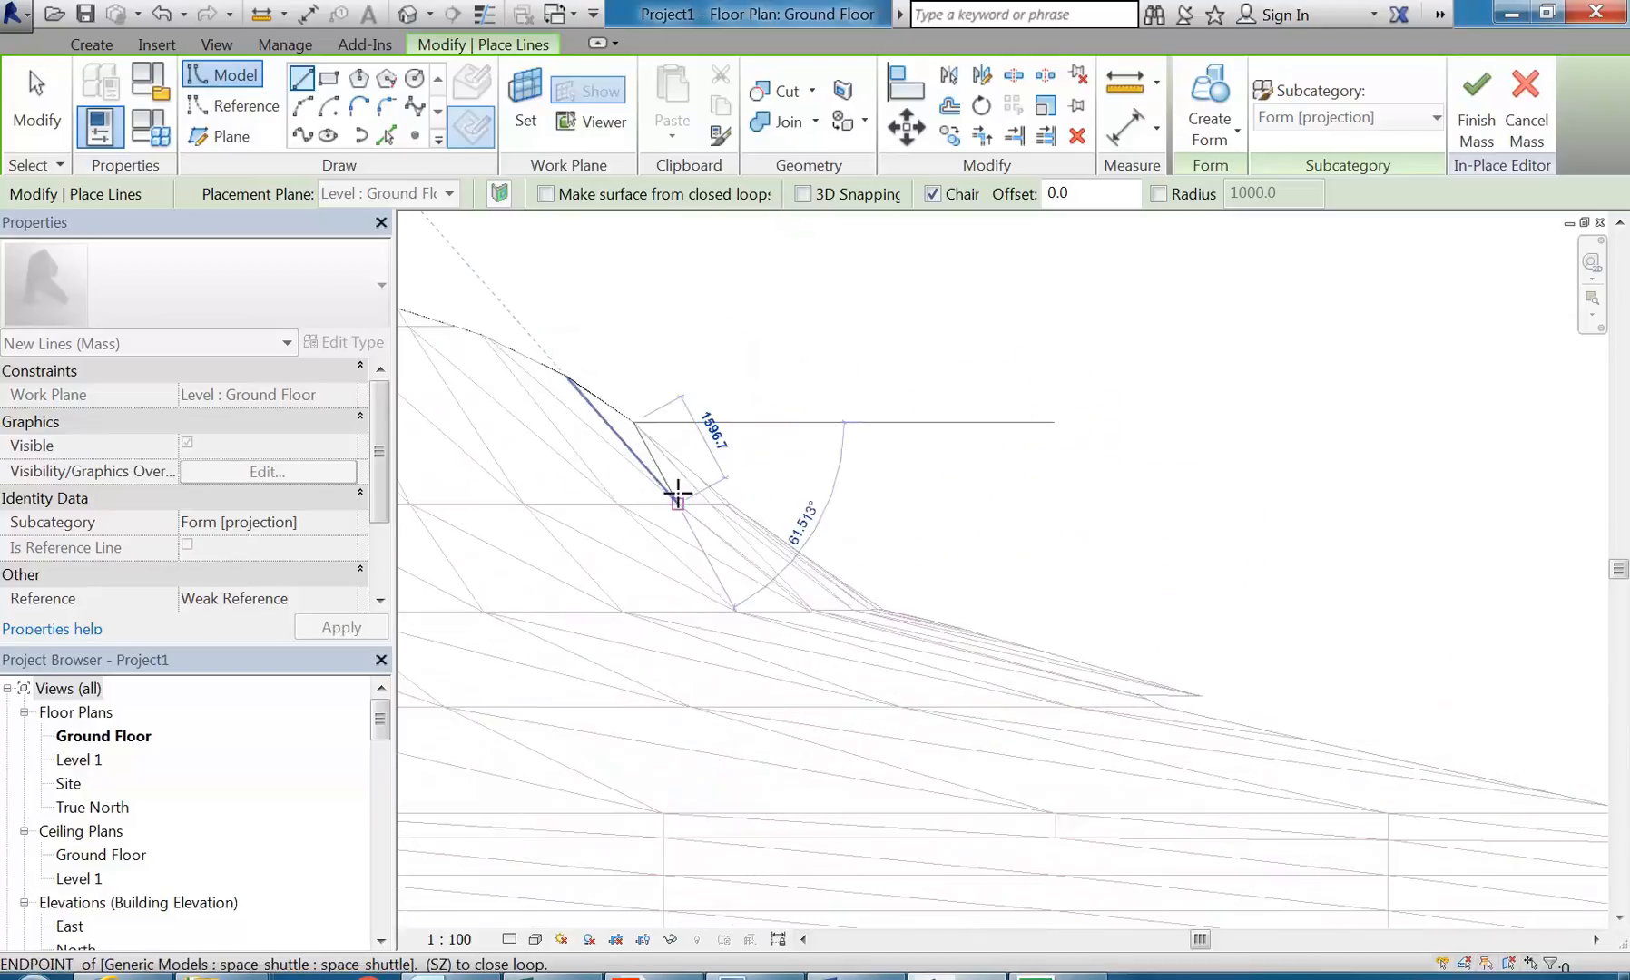
click(758, 510)
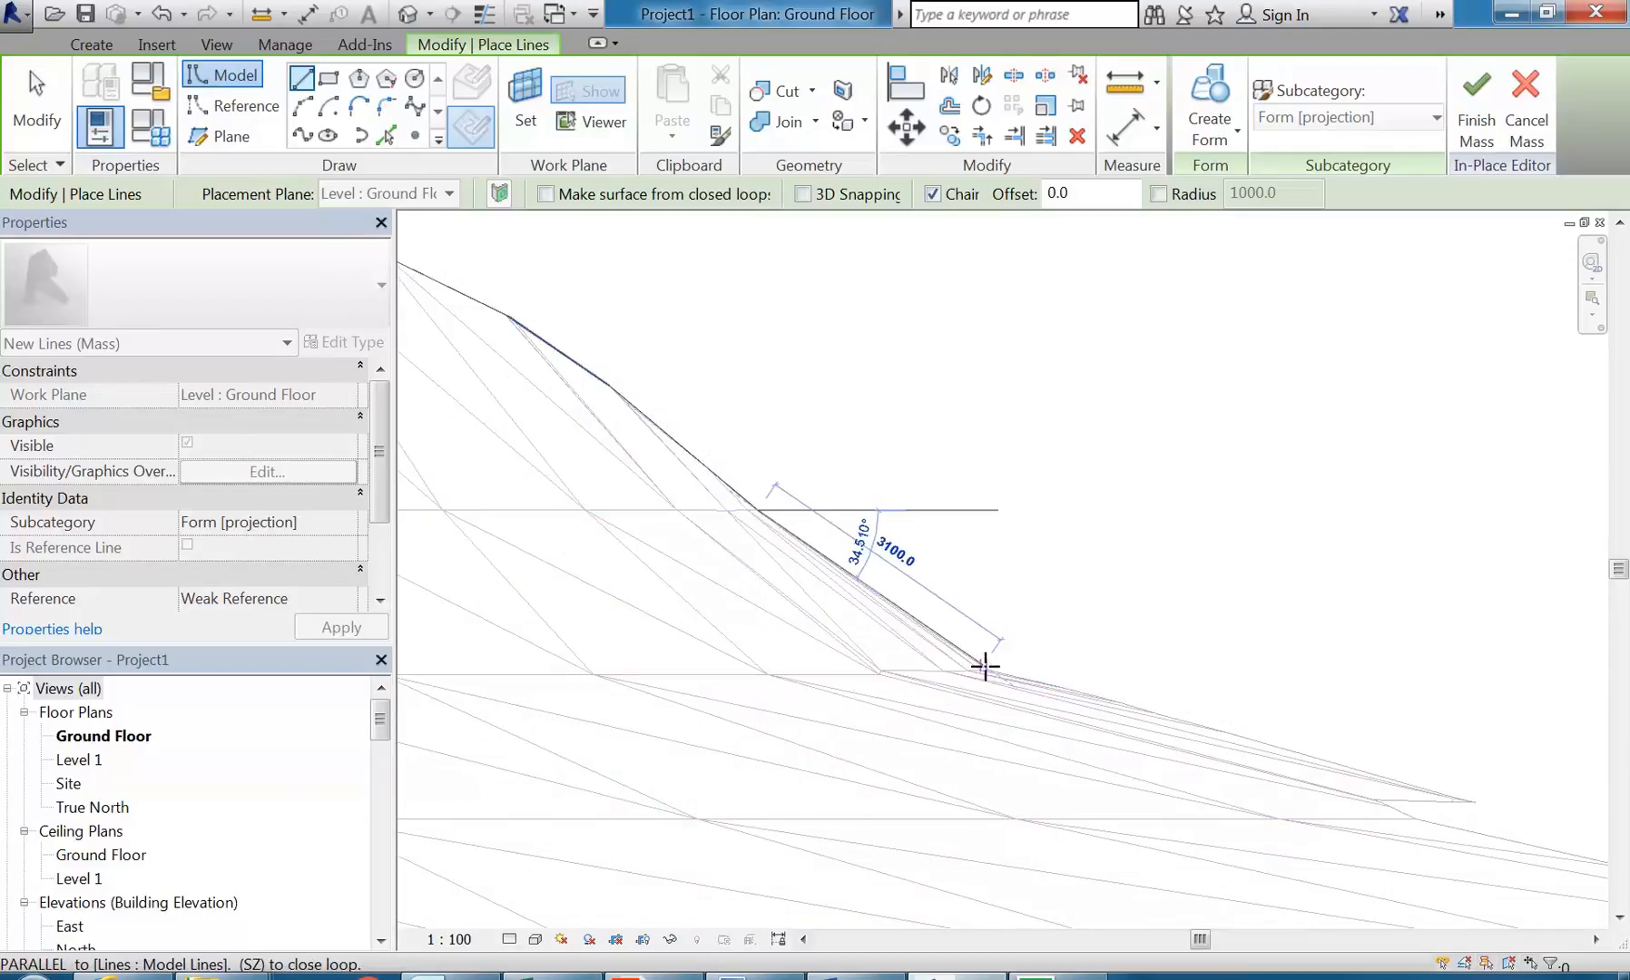
scroll(988, 668, up, 3)
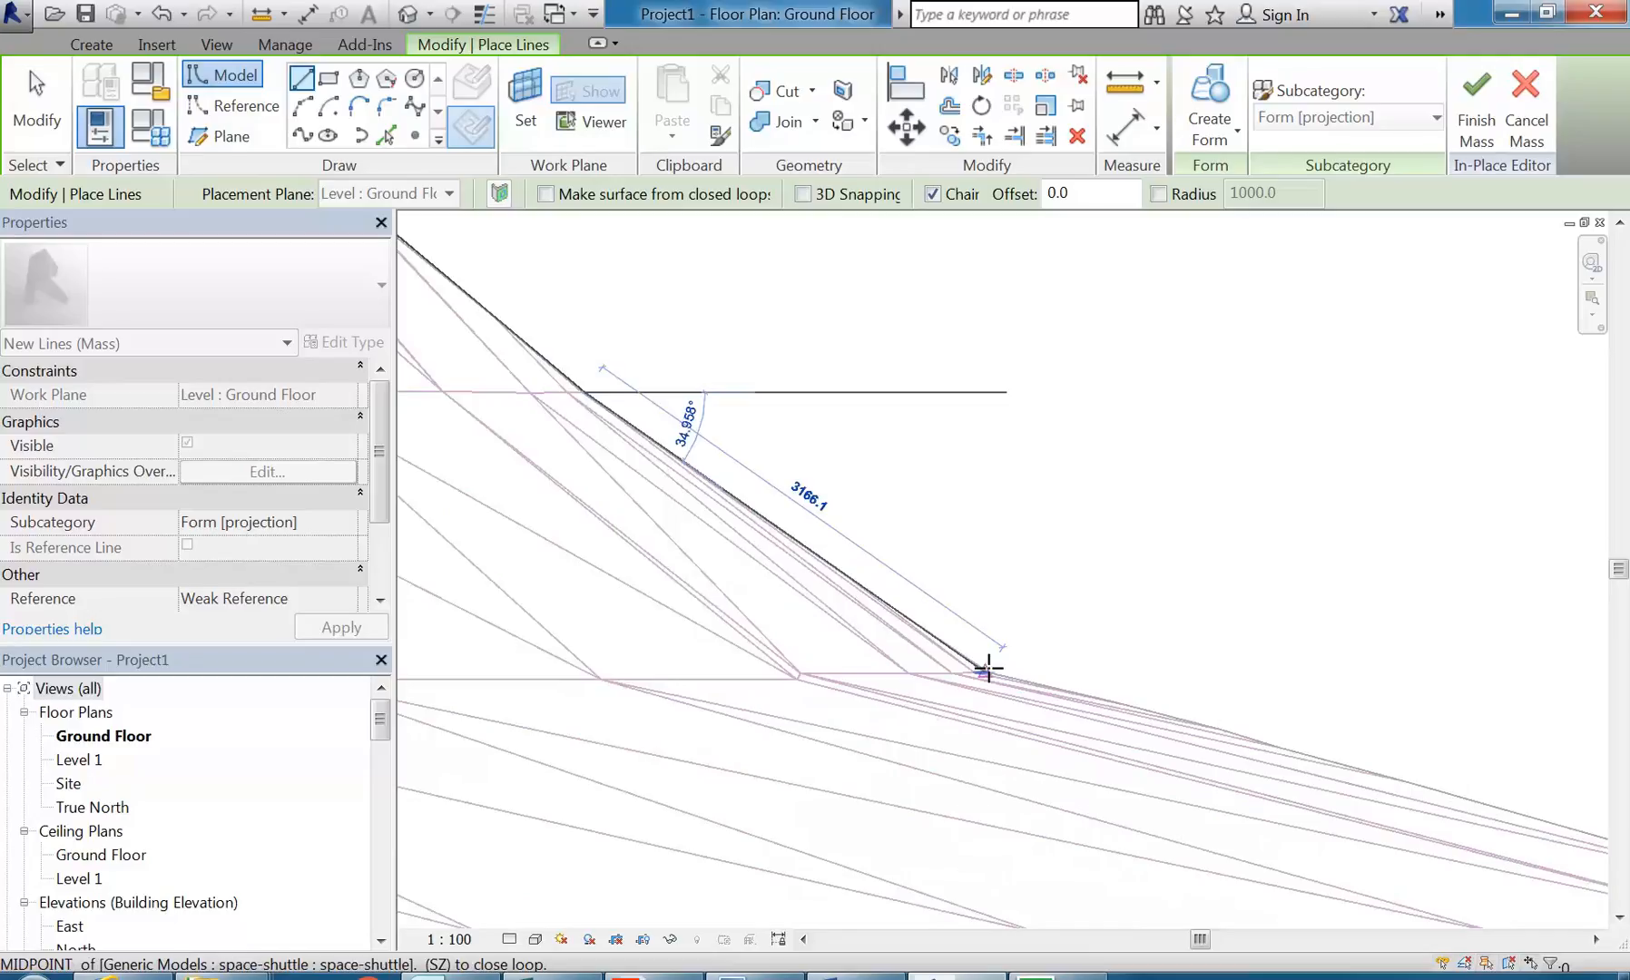
click(988, 669)
scroll(1089, 653, down, 3)
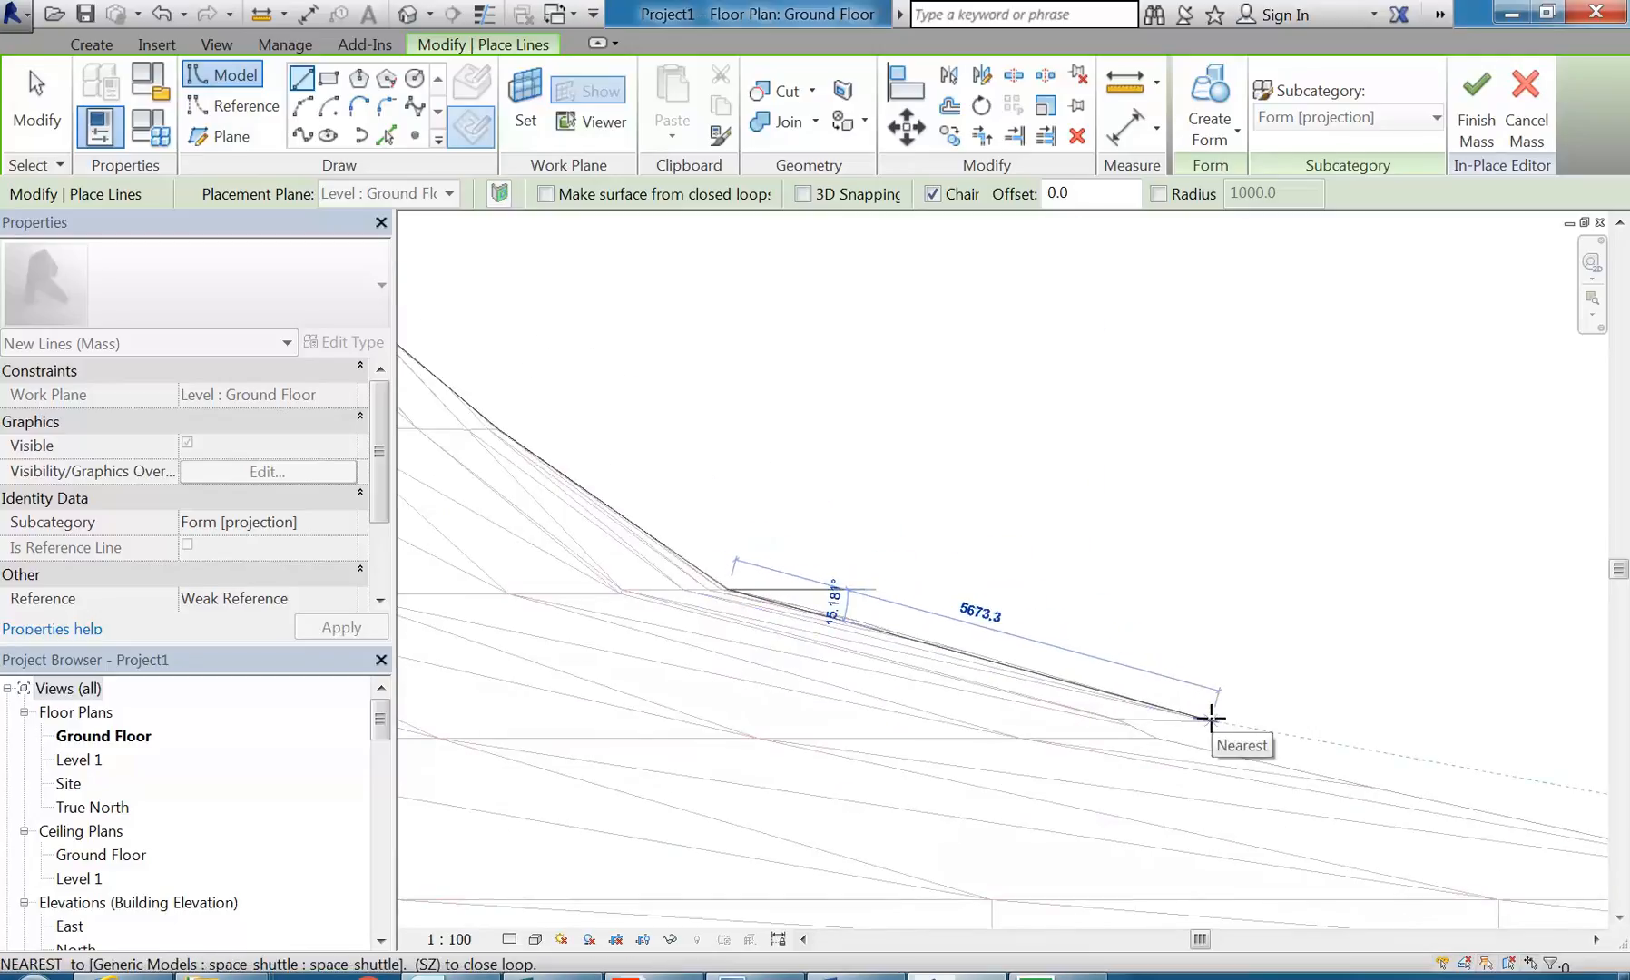
click(1214, 721)
Step: Extend the chain to the strake's end with a segment of about 7190 mm and along the forward fuselage with two more segments
scroll(1269, 699, down, 1)
middle_drag(1269, 699, 832, 605)
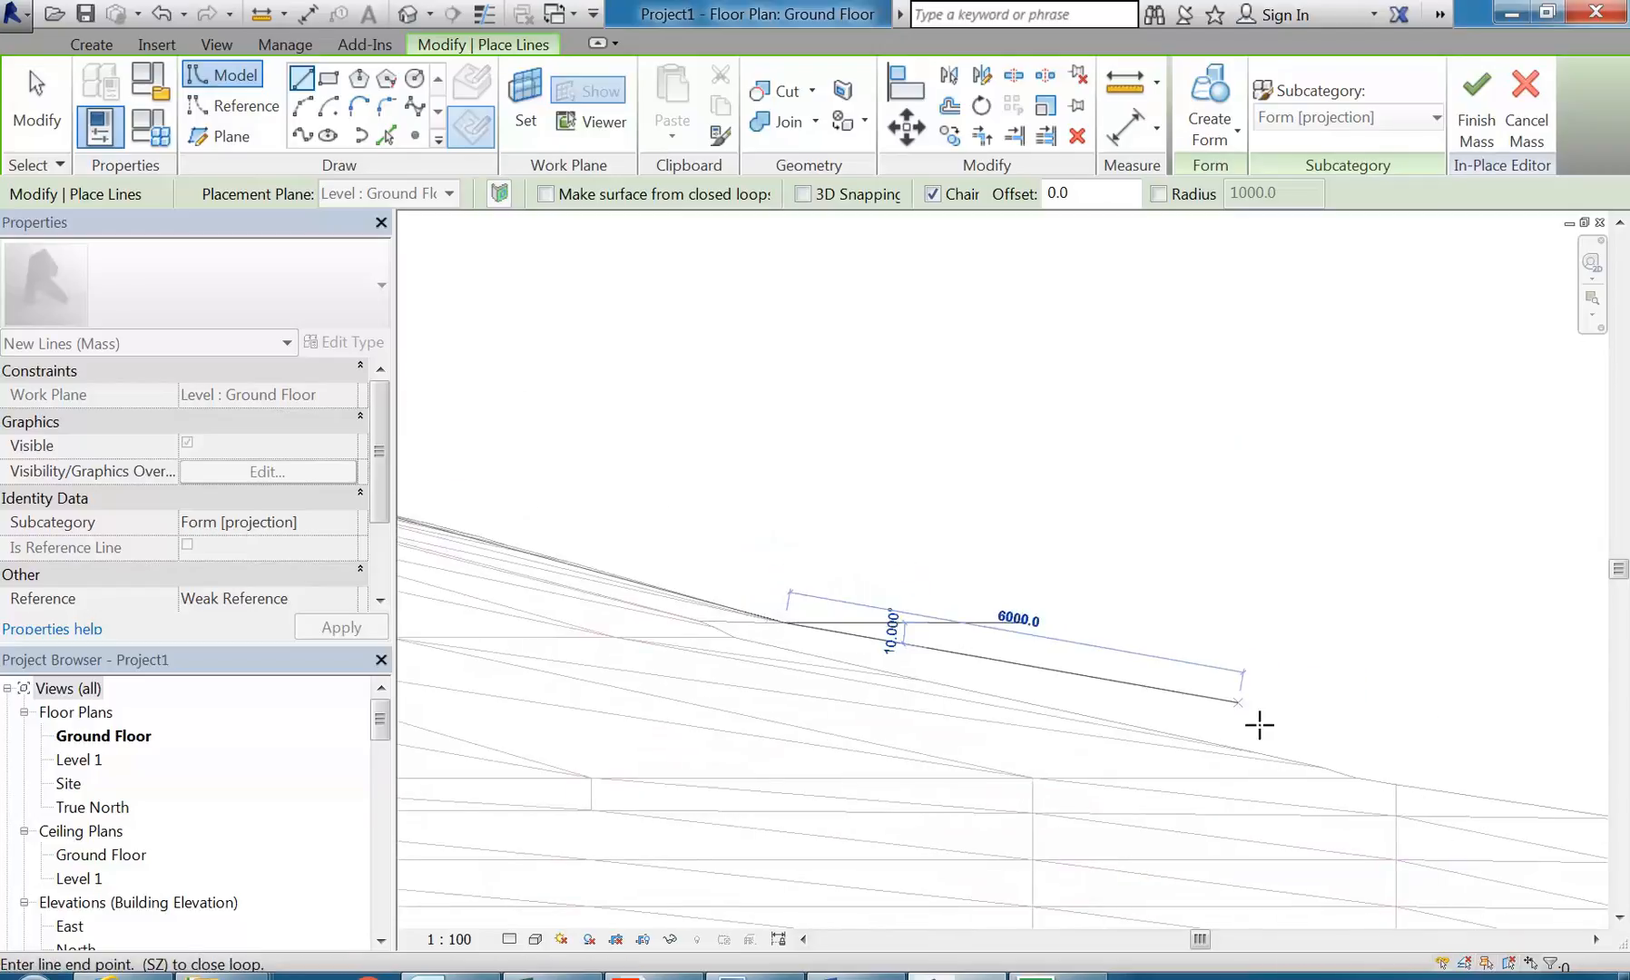
click(1310, 765)
middle_drag(1336, 685, 666, 634)
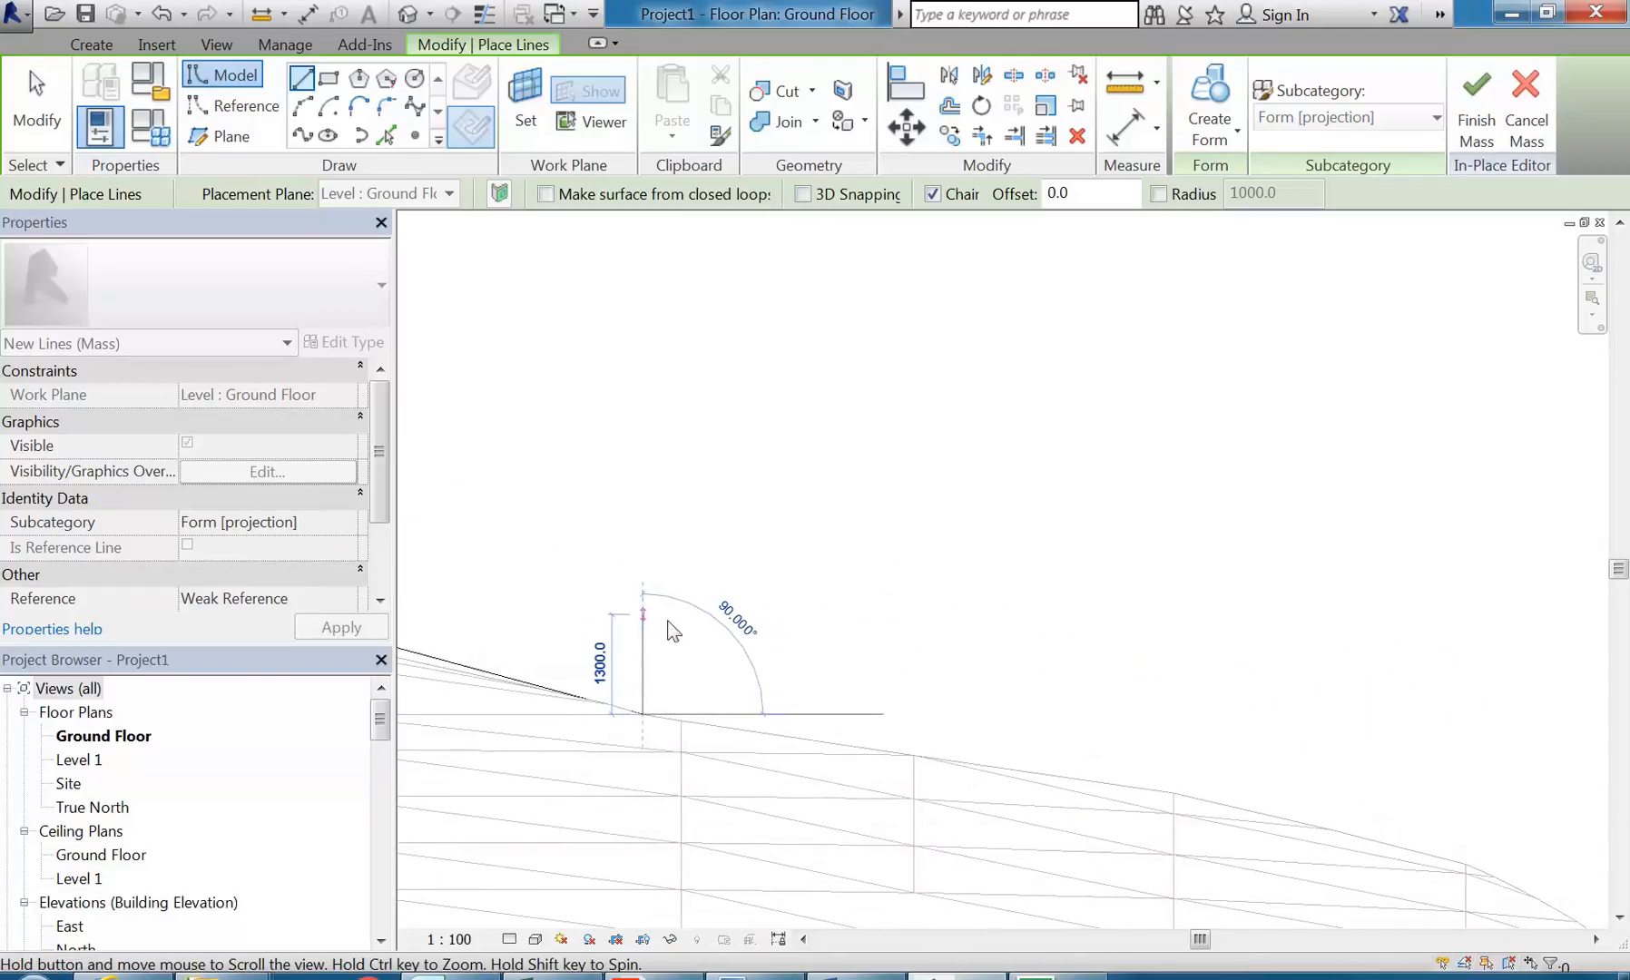
click(914, 753)
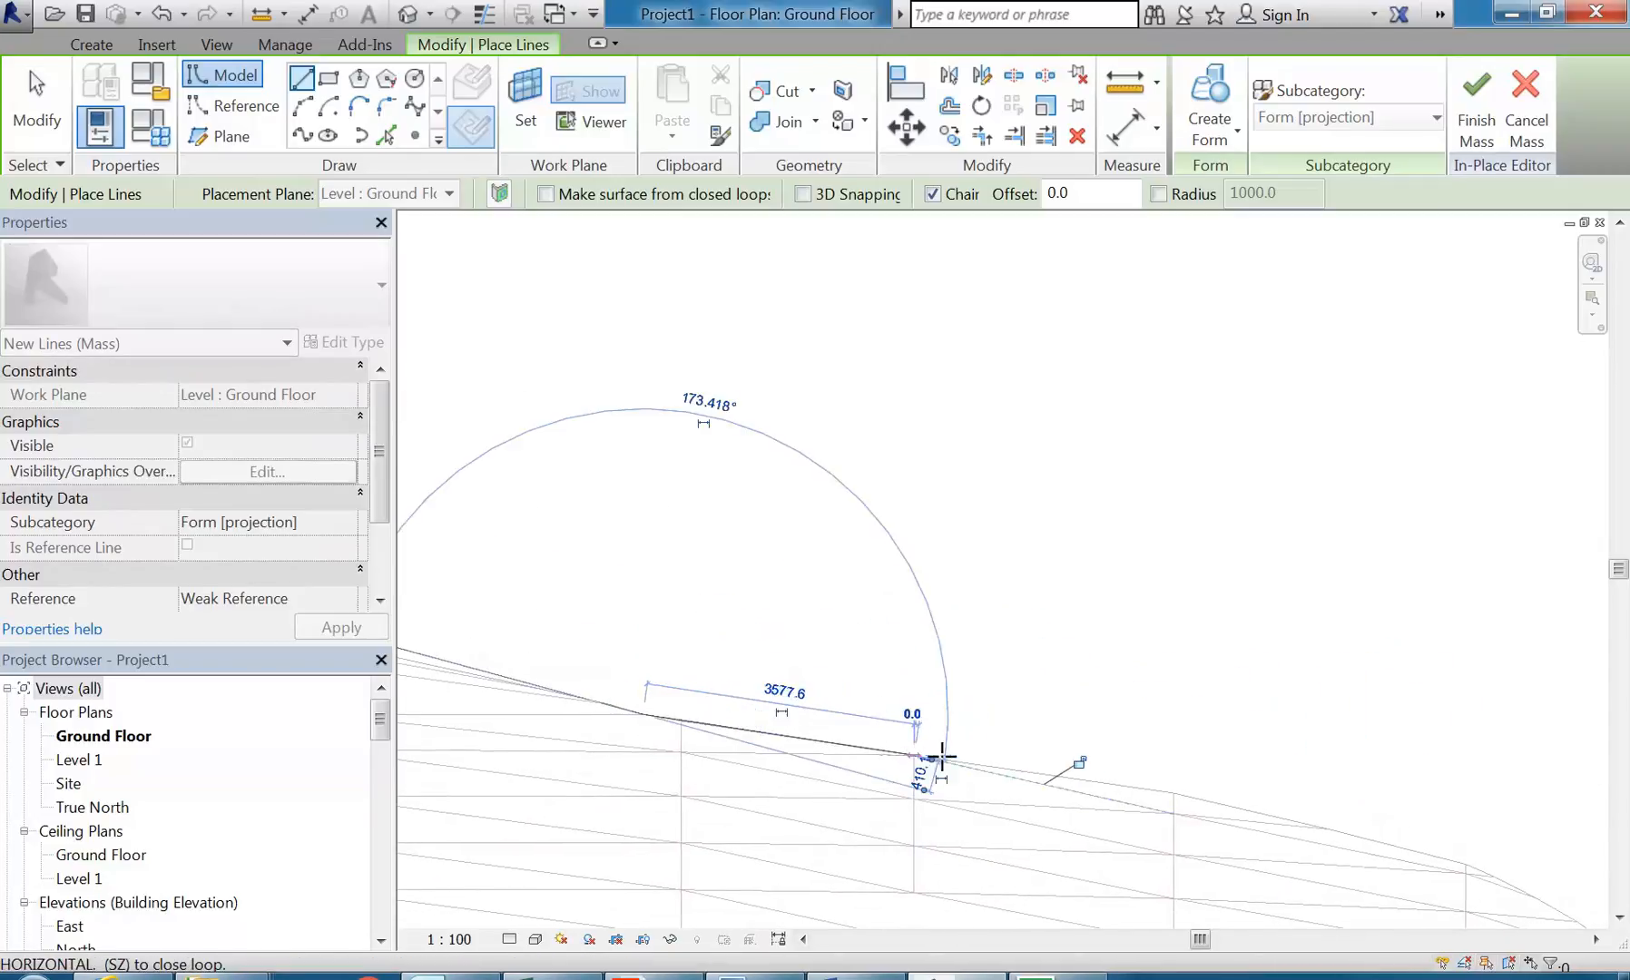
click(1175, 790)
Step: Follow the forward fuselage edge to the start of the nose curve with chained segments, including one of about 1900 mm
middle_drag(1150, 717, 1030, 695)
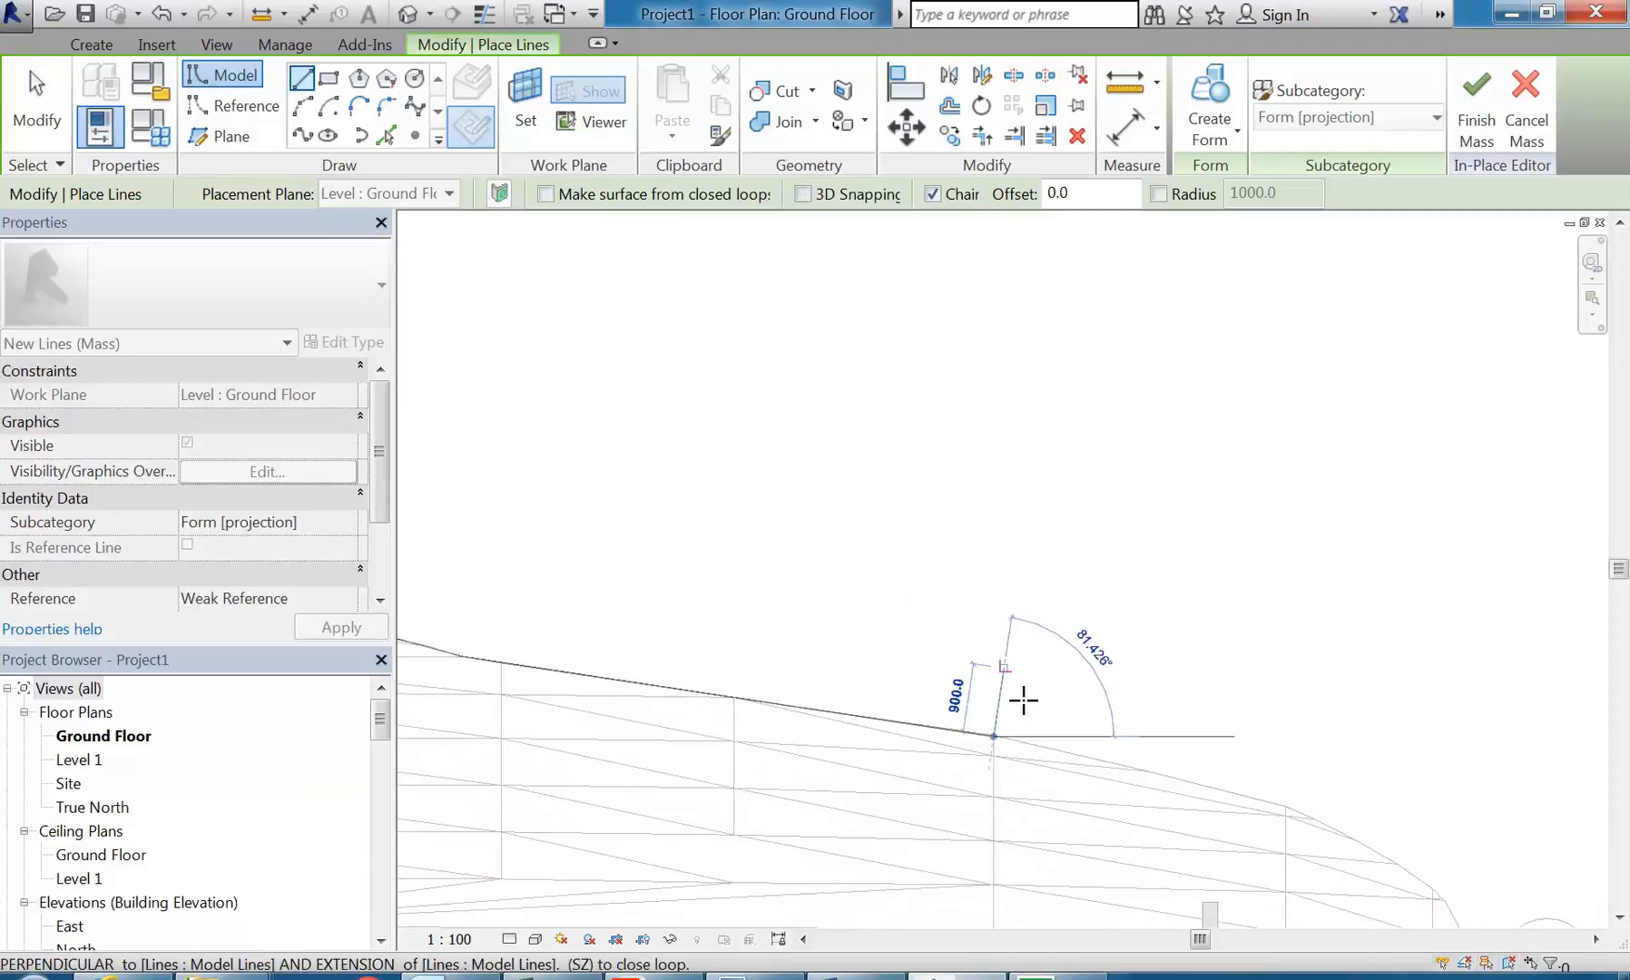
click(1140, 768)
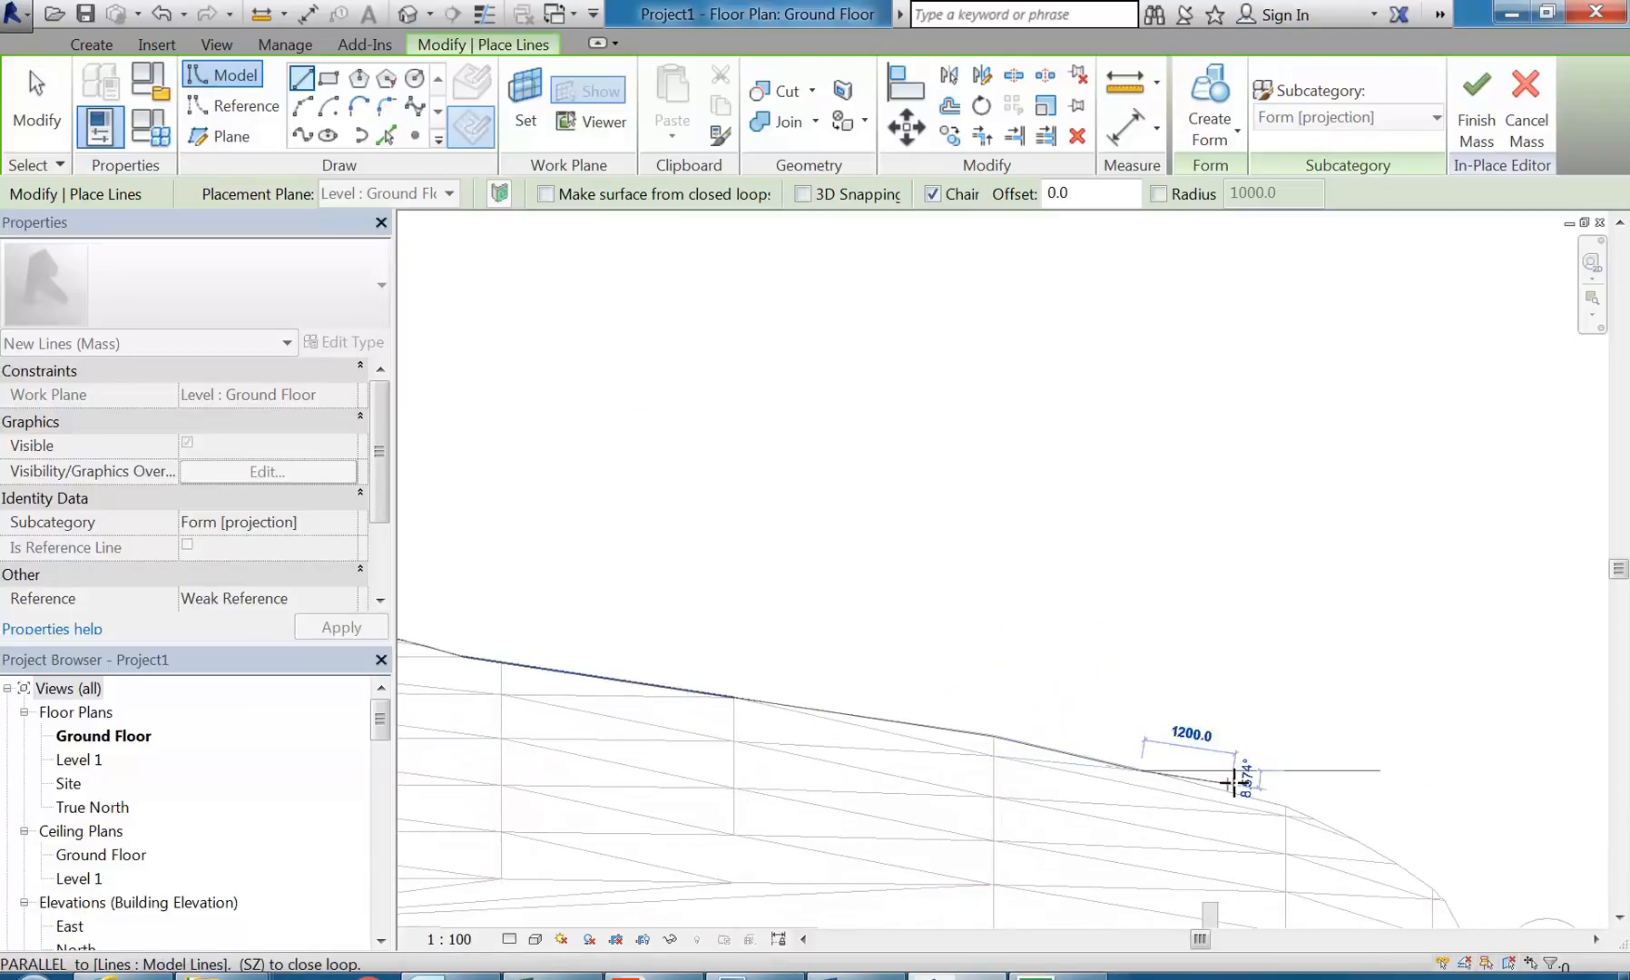
click(1285, 805)
middle_drag(1105, 729, 456, 470)
scroll(652, 557, up, 3)
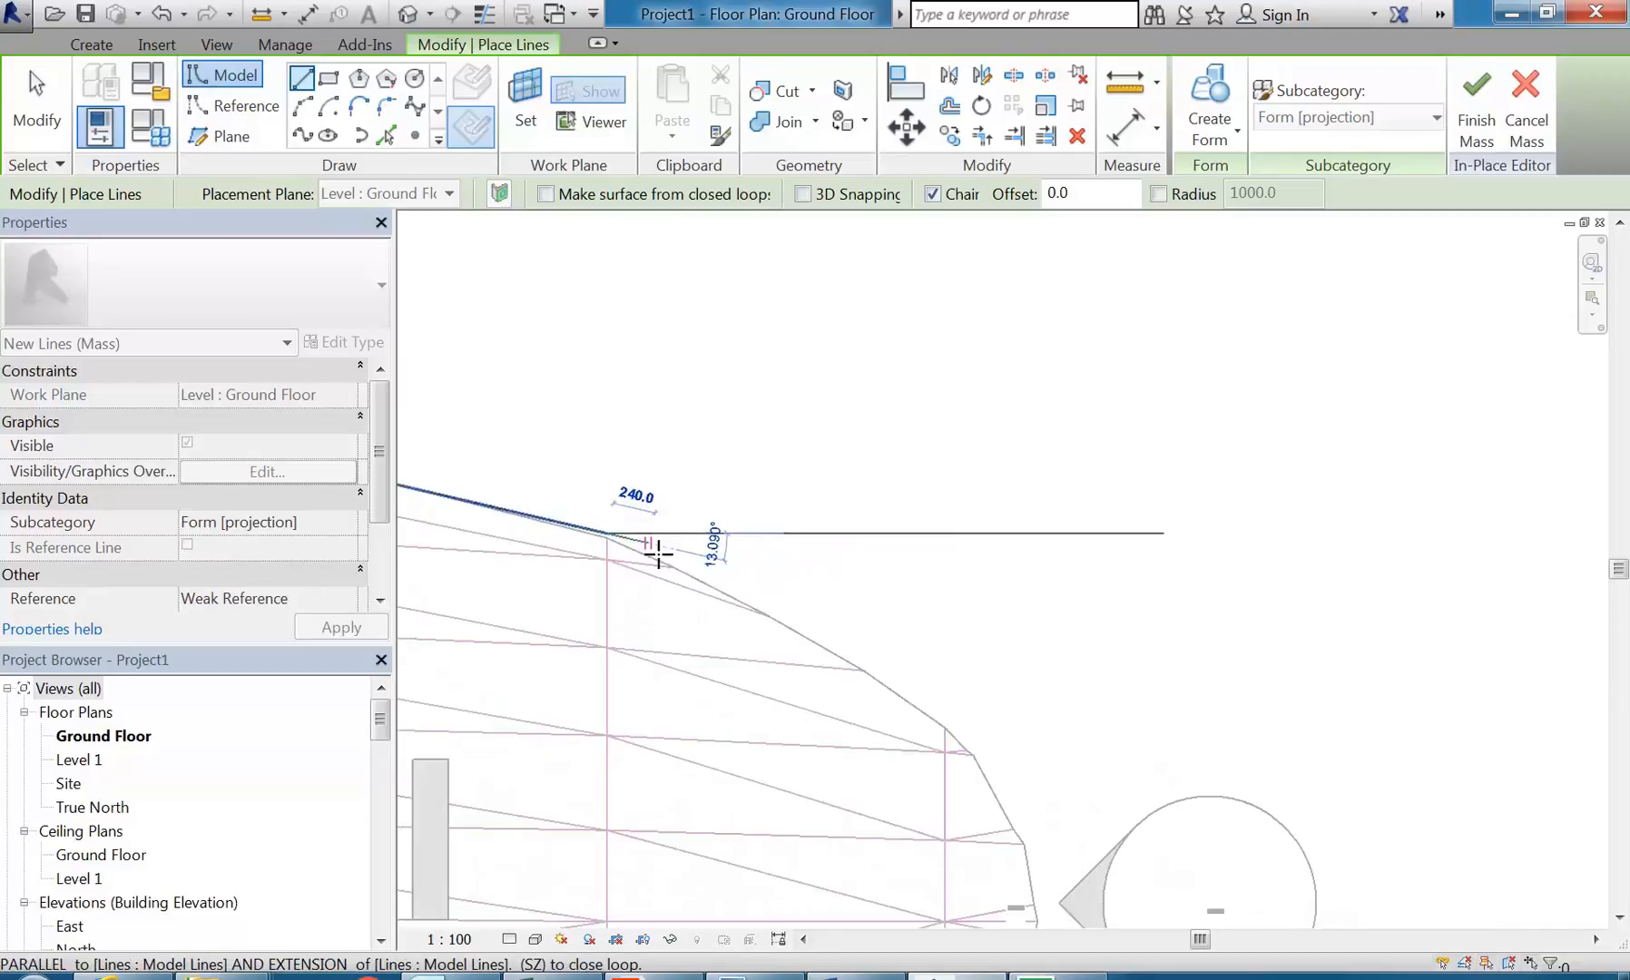
click(862, 670)
Step: Trace the rounded upper half of the nose with short chained segments, the last three about 476, 101 and 342 mm long
scroll(938, 737, up, 2)
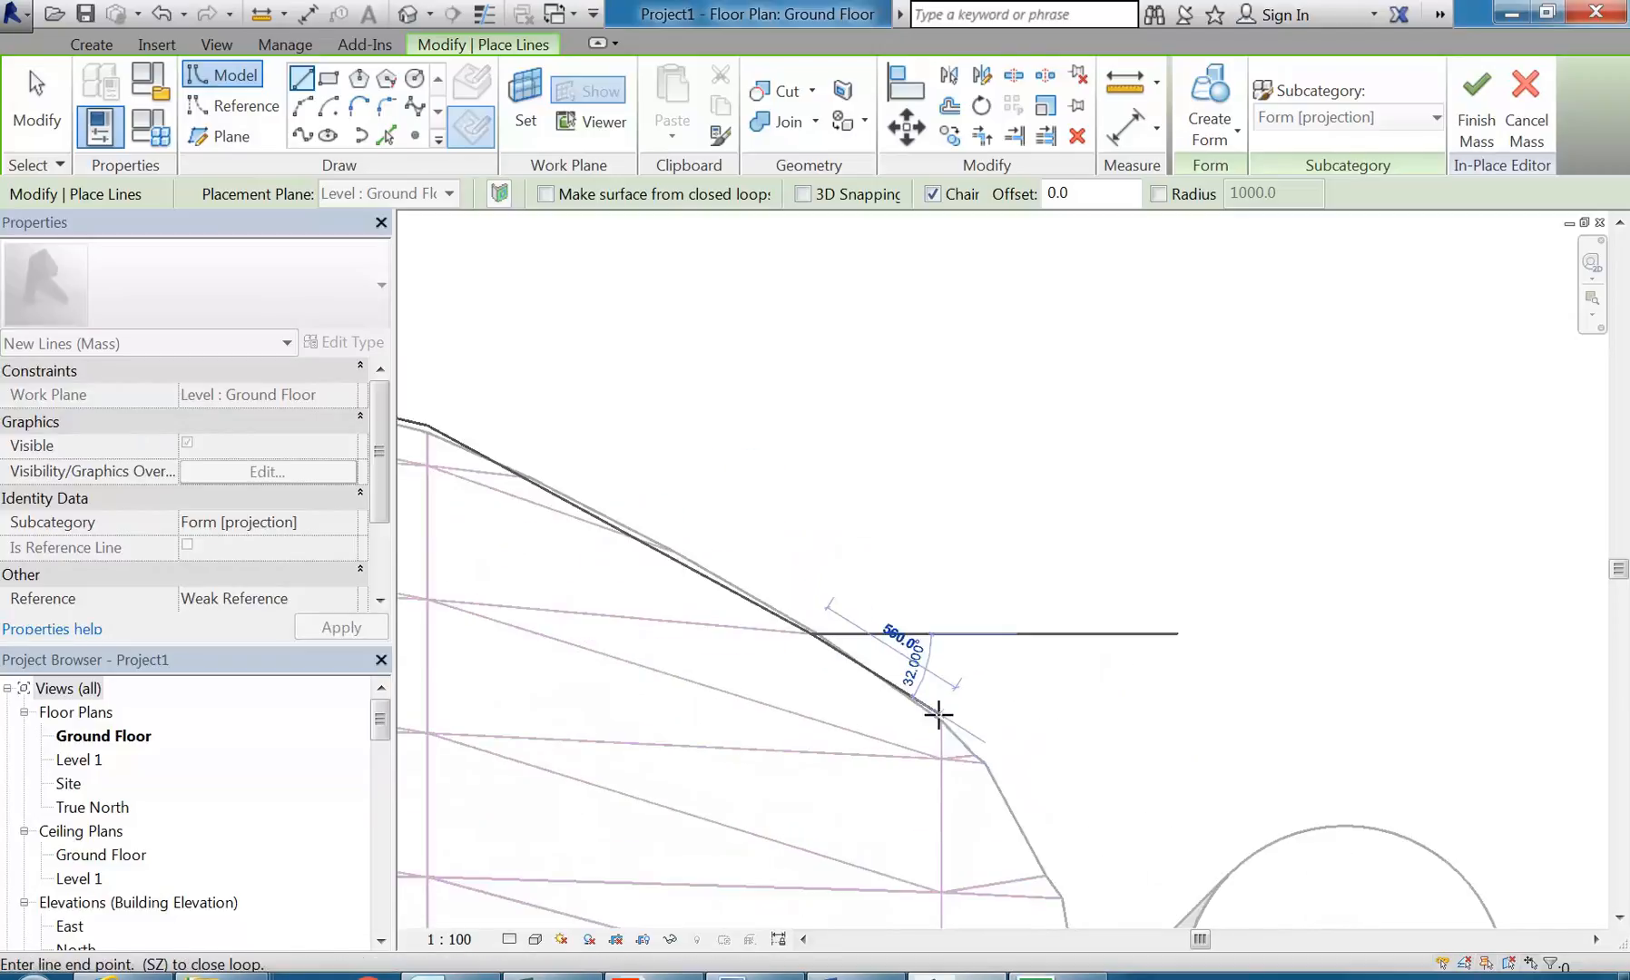
click(944, 724)
click(984, 762)
middle_drag(983, 762, 782, 451)
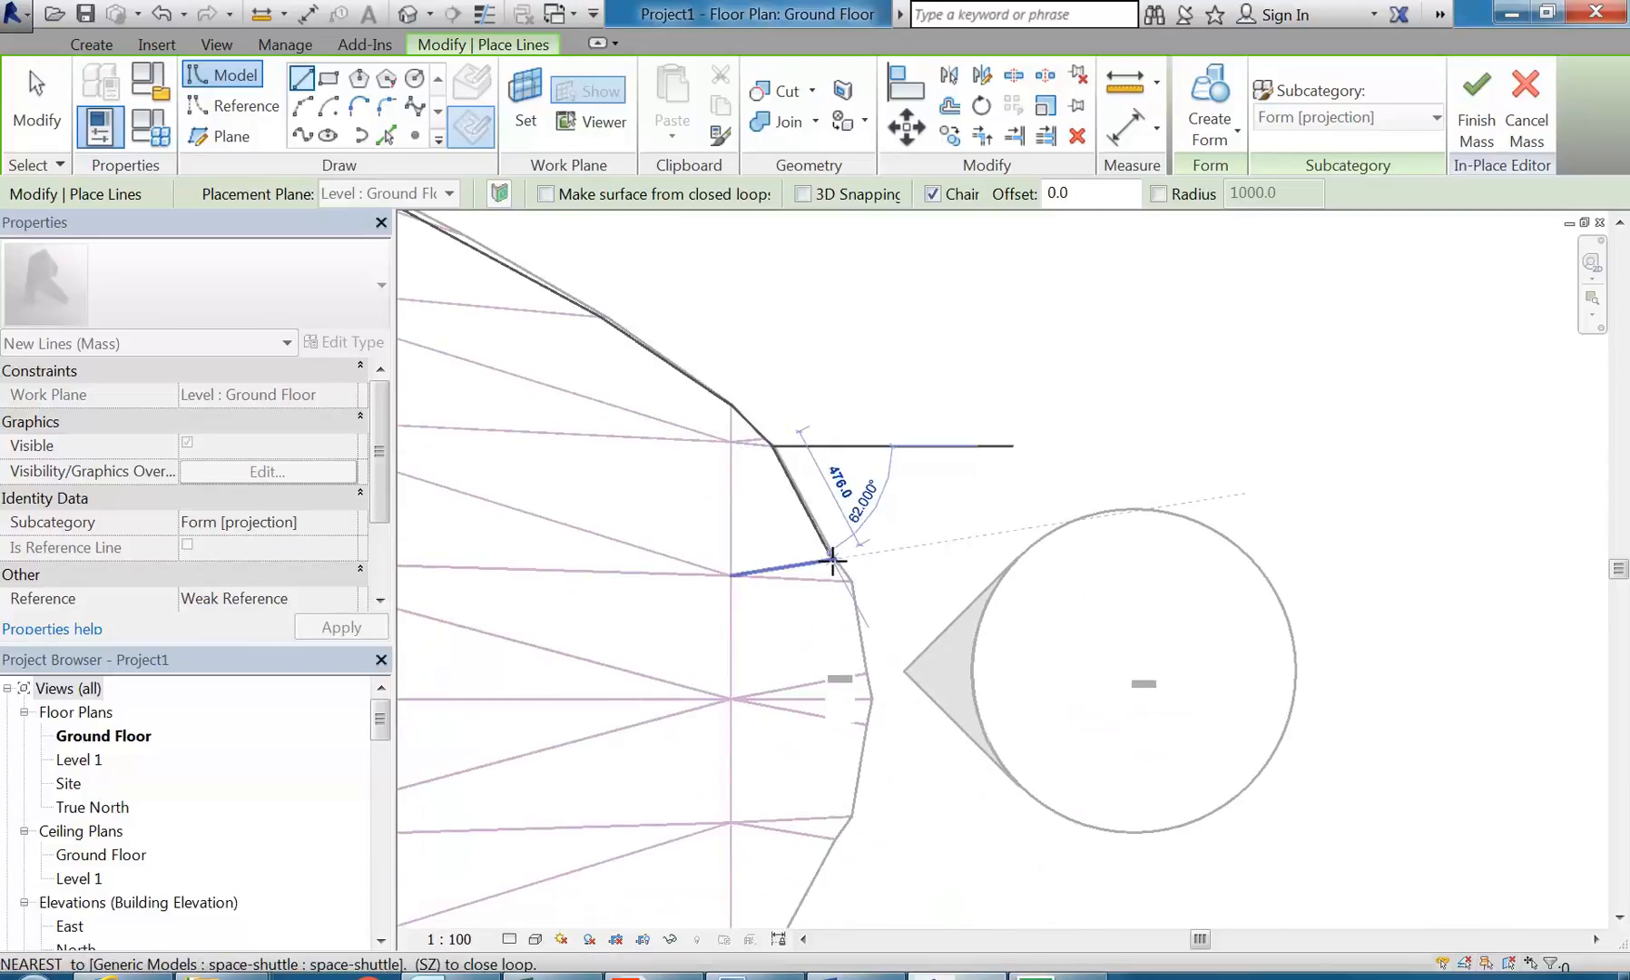
click(837, 558)
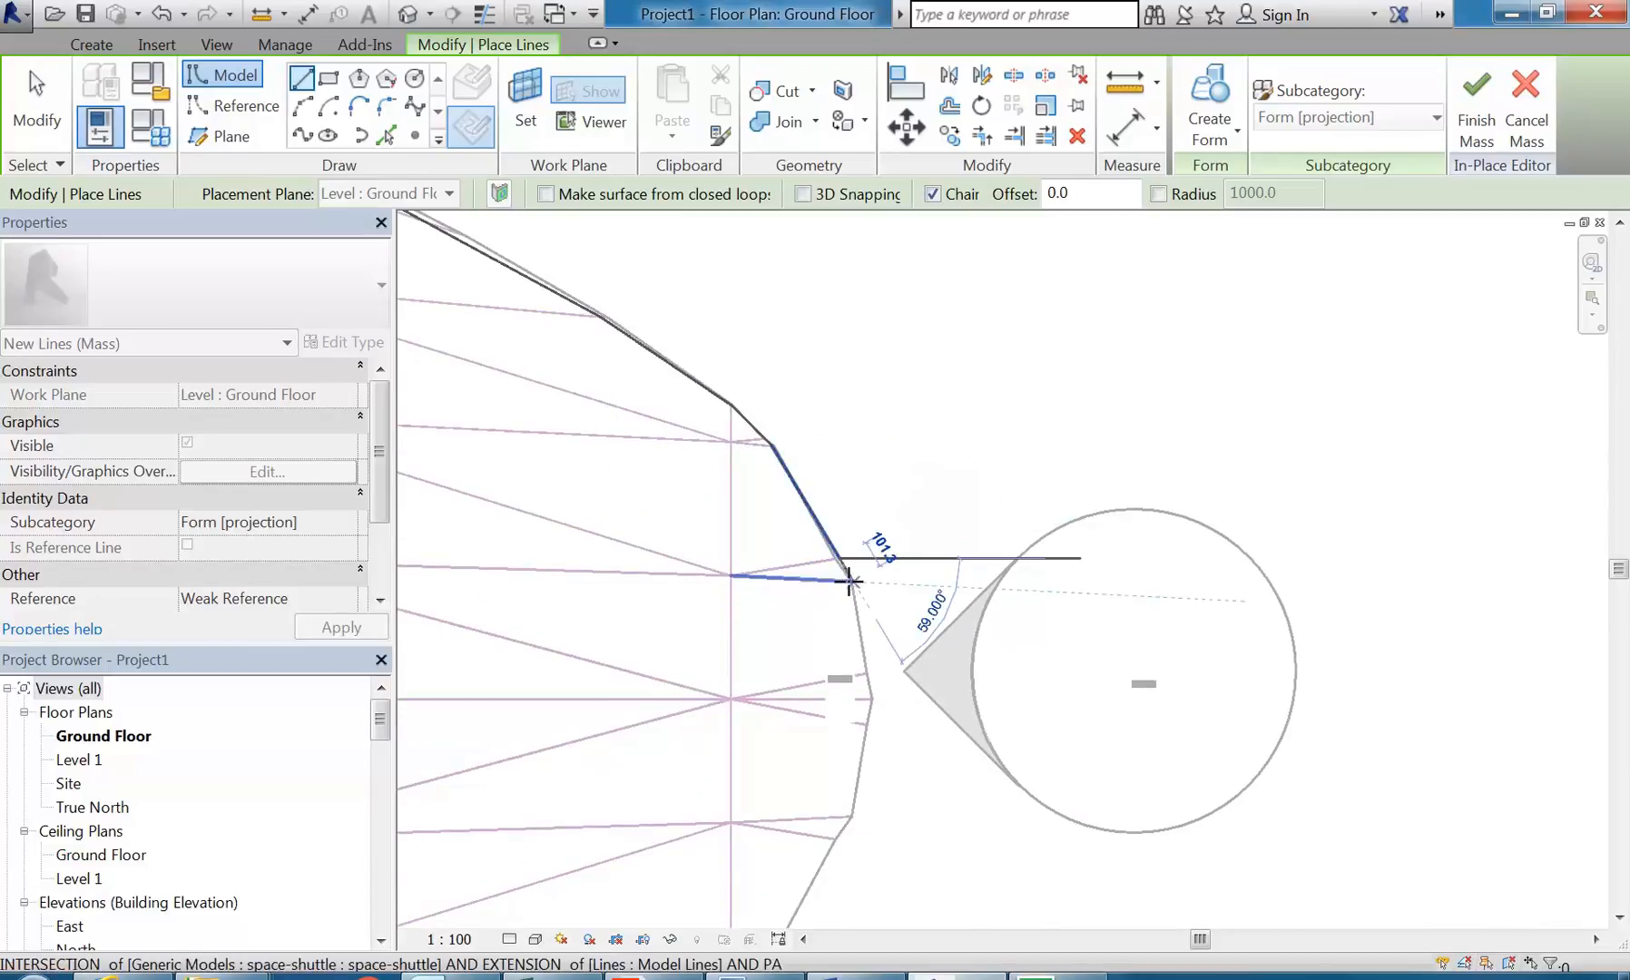
click(853, 581)
click(870, 676)
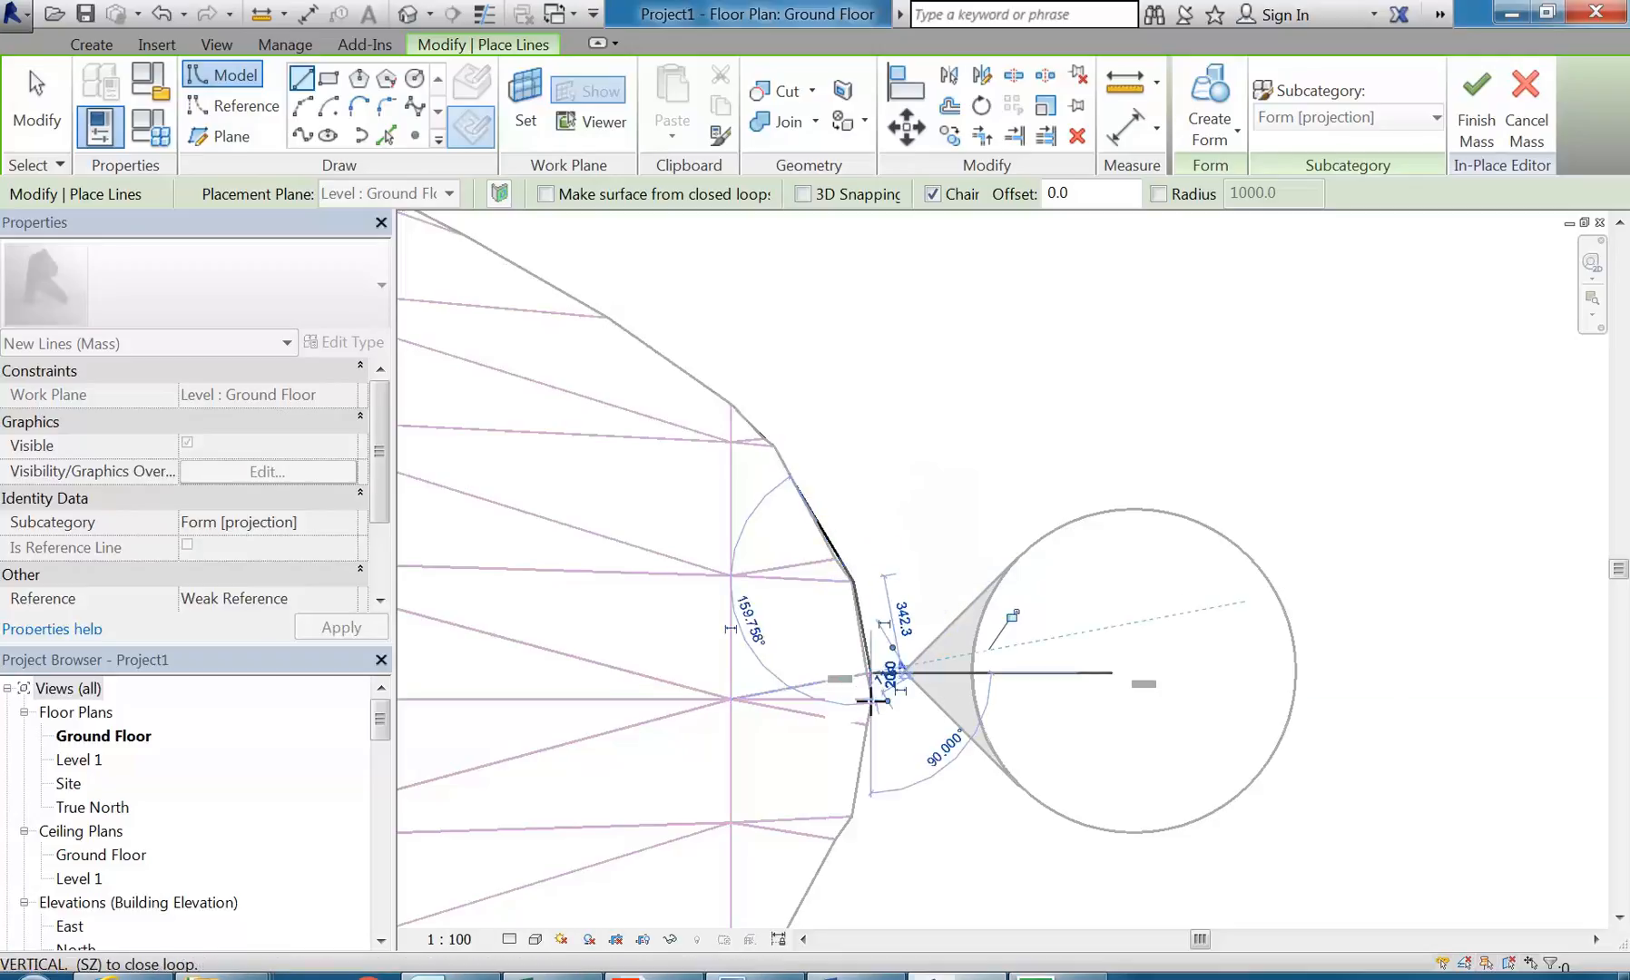
Step: Bring the chain to the nose tip on the centreline and extend it horizontally about 3000 mm ahead of the shuttle
scroll(847, 582, down, 6)
middle_drag(848, 583, 1402, 681)
scroll(1117, 655, down, 5)
scroll(1311, 645, down, 1)
scroll(1362, 667, down, 1)
scroll(1404, 678, down, 1)
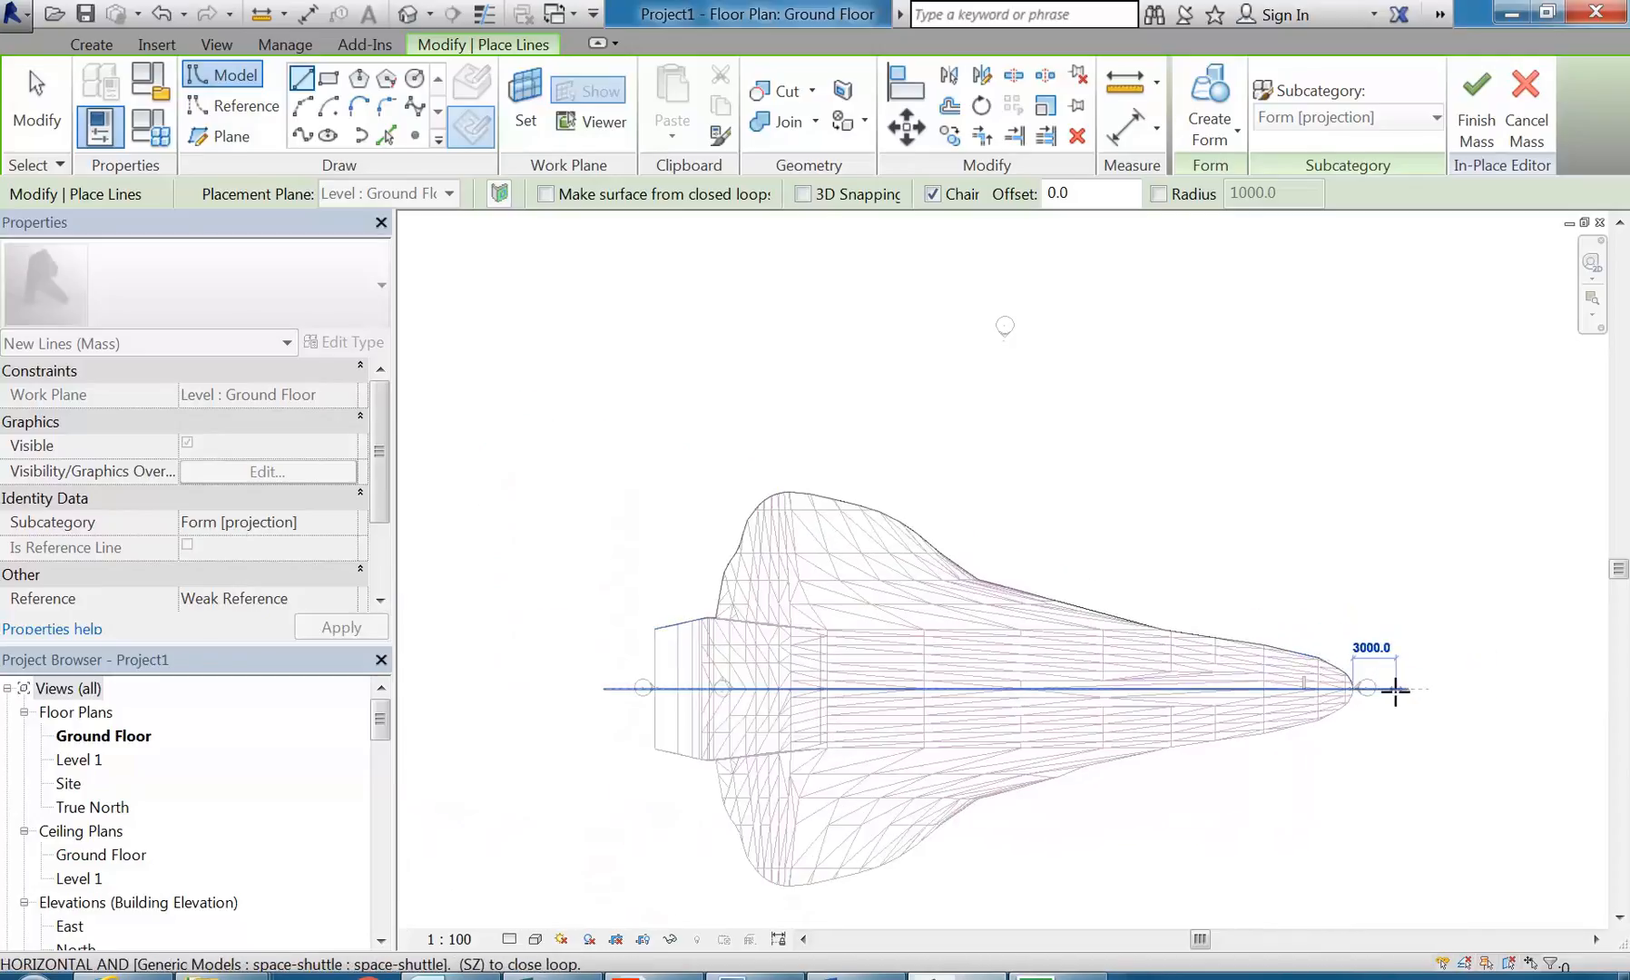
click(1395, 689)
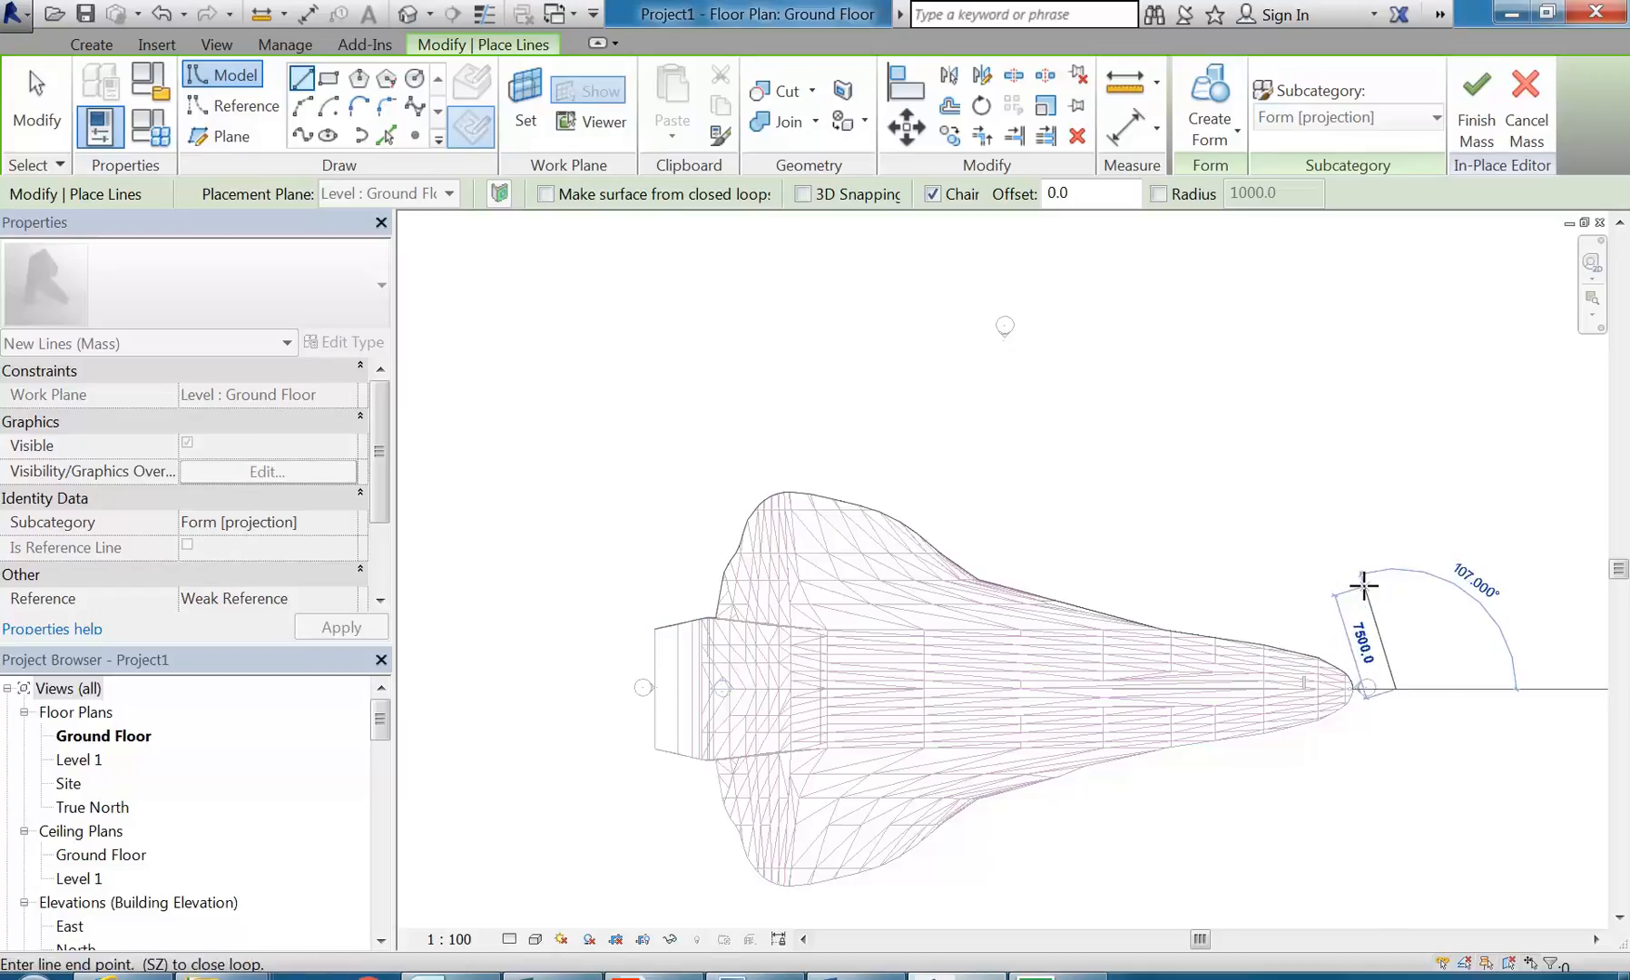
Step: Draw an angular outer boundary around the upper wing, close it at the chain's rear start point with an 11561 mm segment, and end the line command
click(1168, 542)
click(991, 448)
click(793, 396)
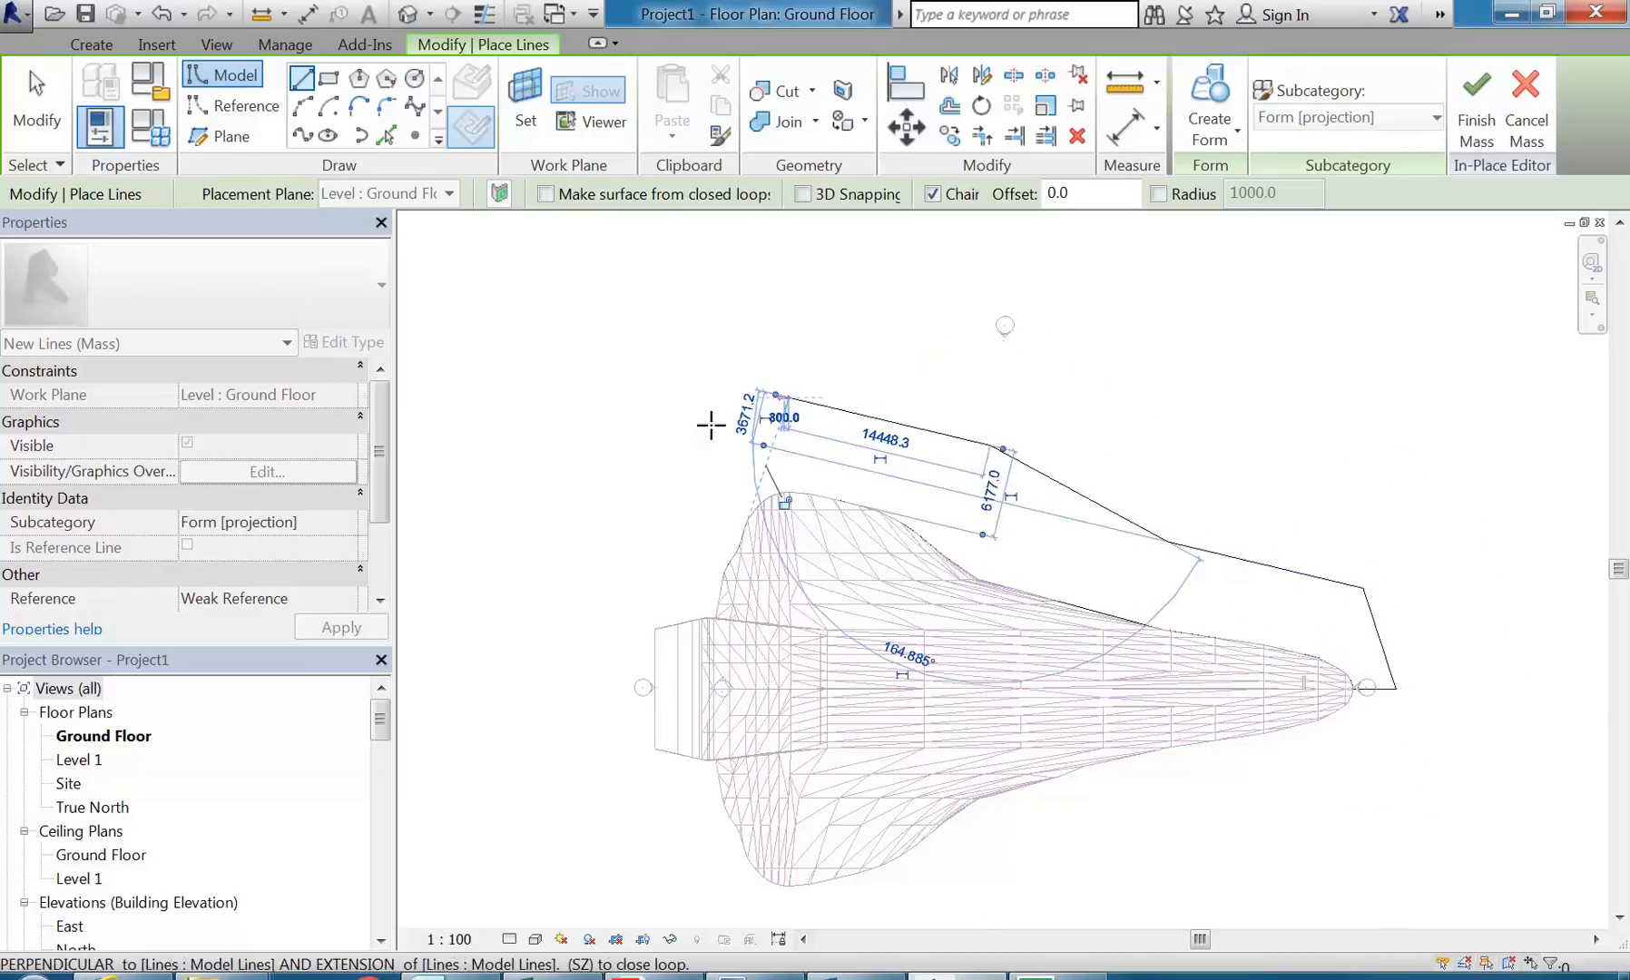
click(682, 466)
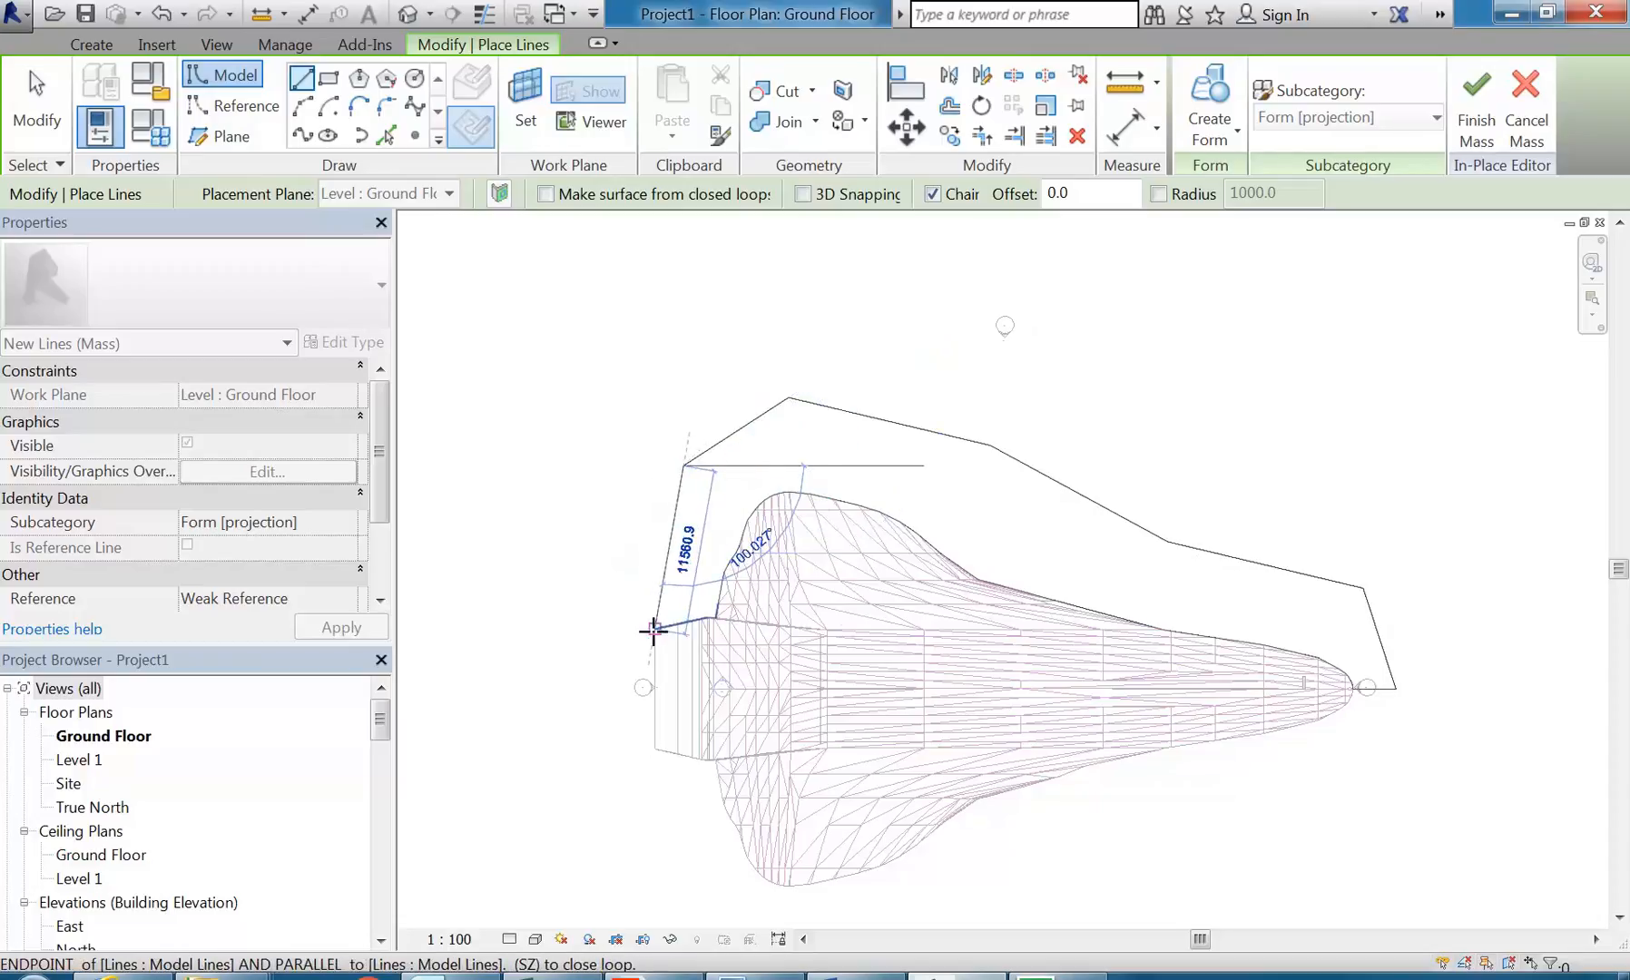
click(652, 629)
right_click(589, 347)
click(622, 365)
right_click(633, 368)
click(659, 379)
Step: Select the entire chain of mass lines to check that the outline is connected, and clear the selection
scroll(626, 461, down, 1)
middle_drag(626, 461, 633, 464)
click(669, 492)
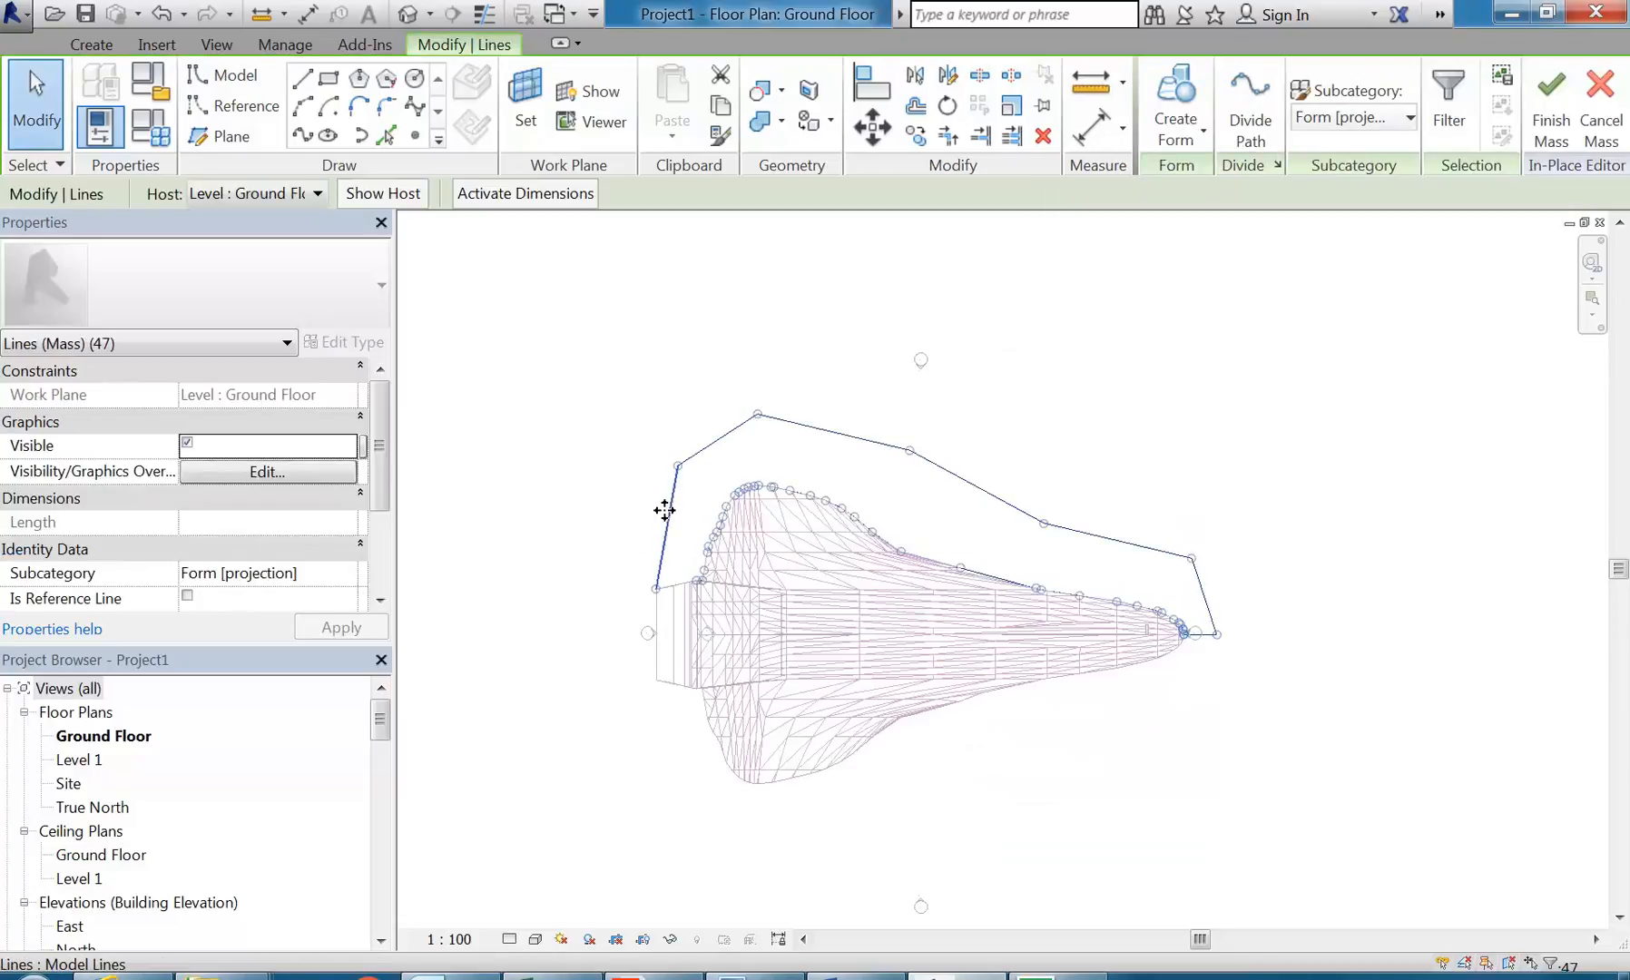
key(Escape)
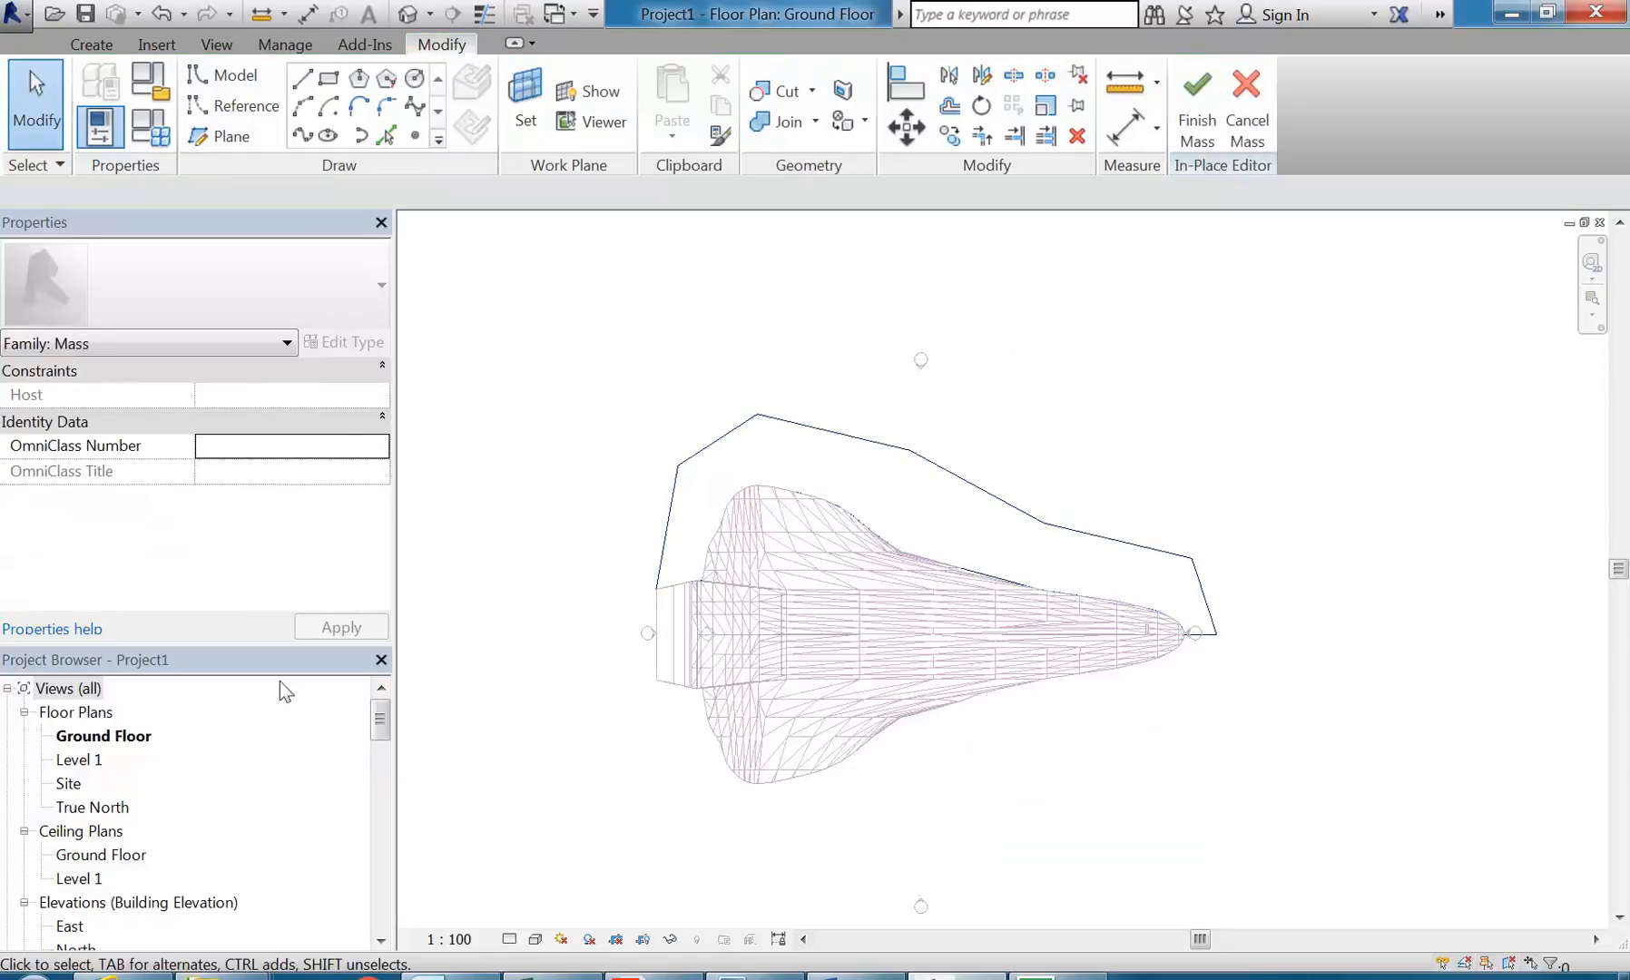
Step: Open the default 3D view and expand the 3D Views branch of the project browser
click(410, 13)
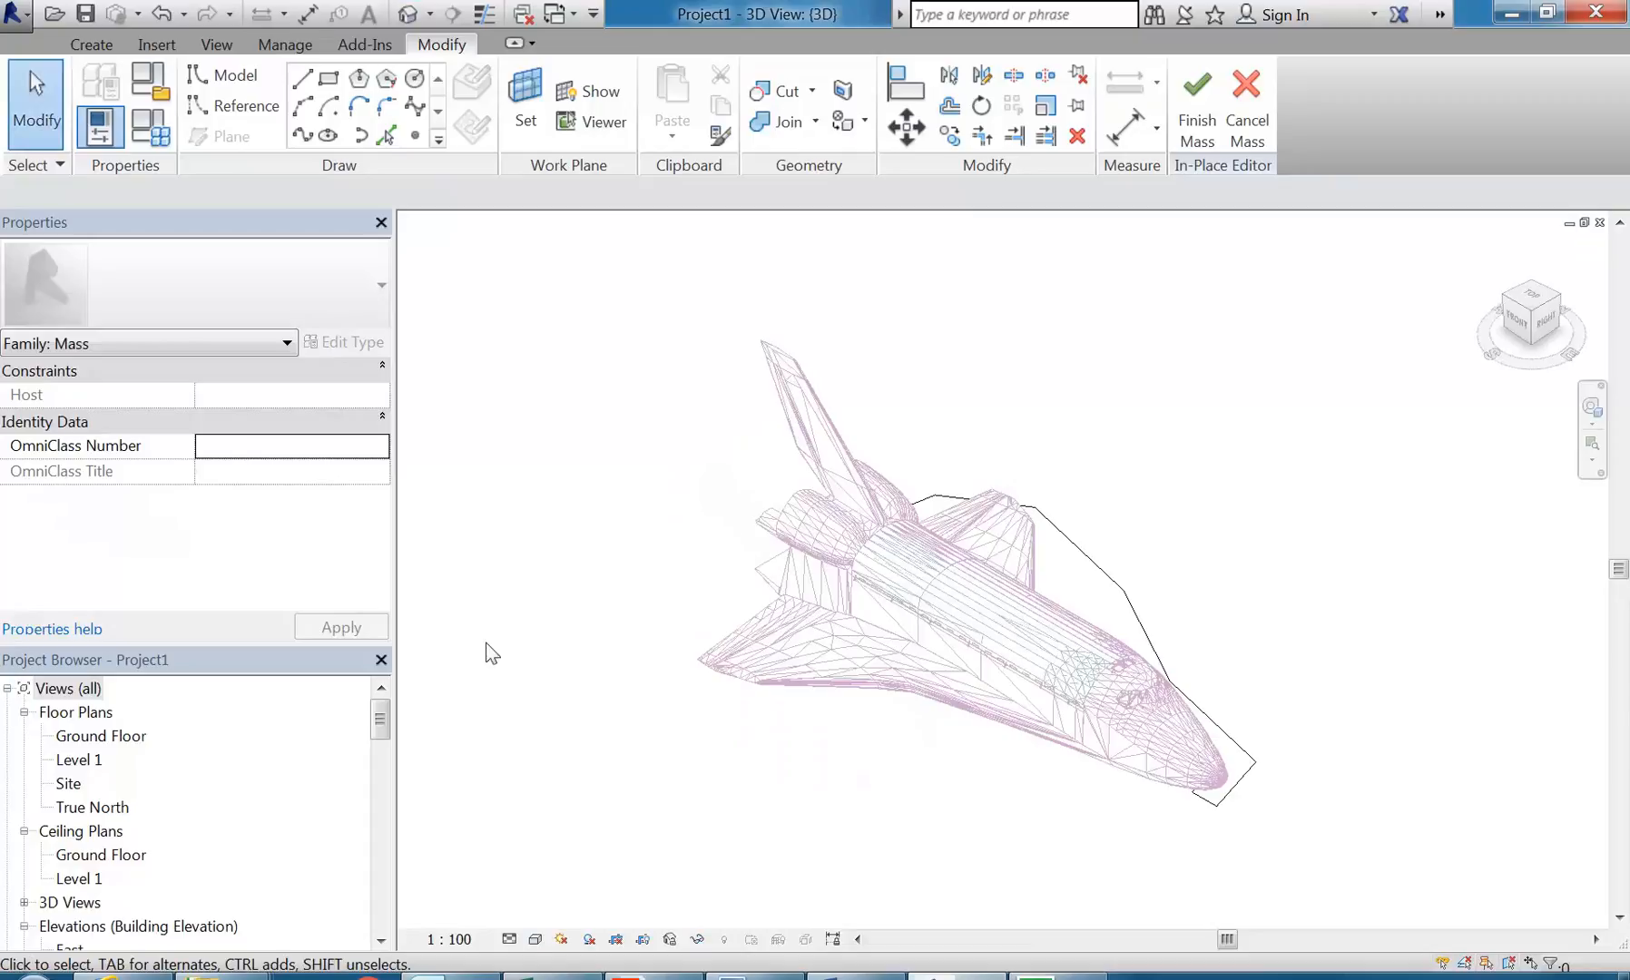
drag(380, 719, 378, 845)
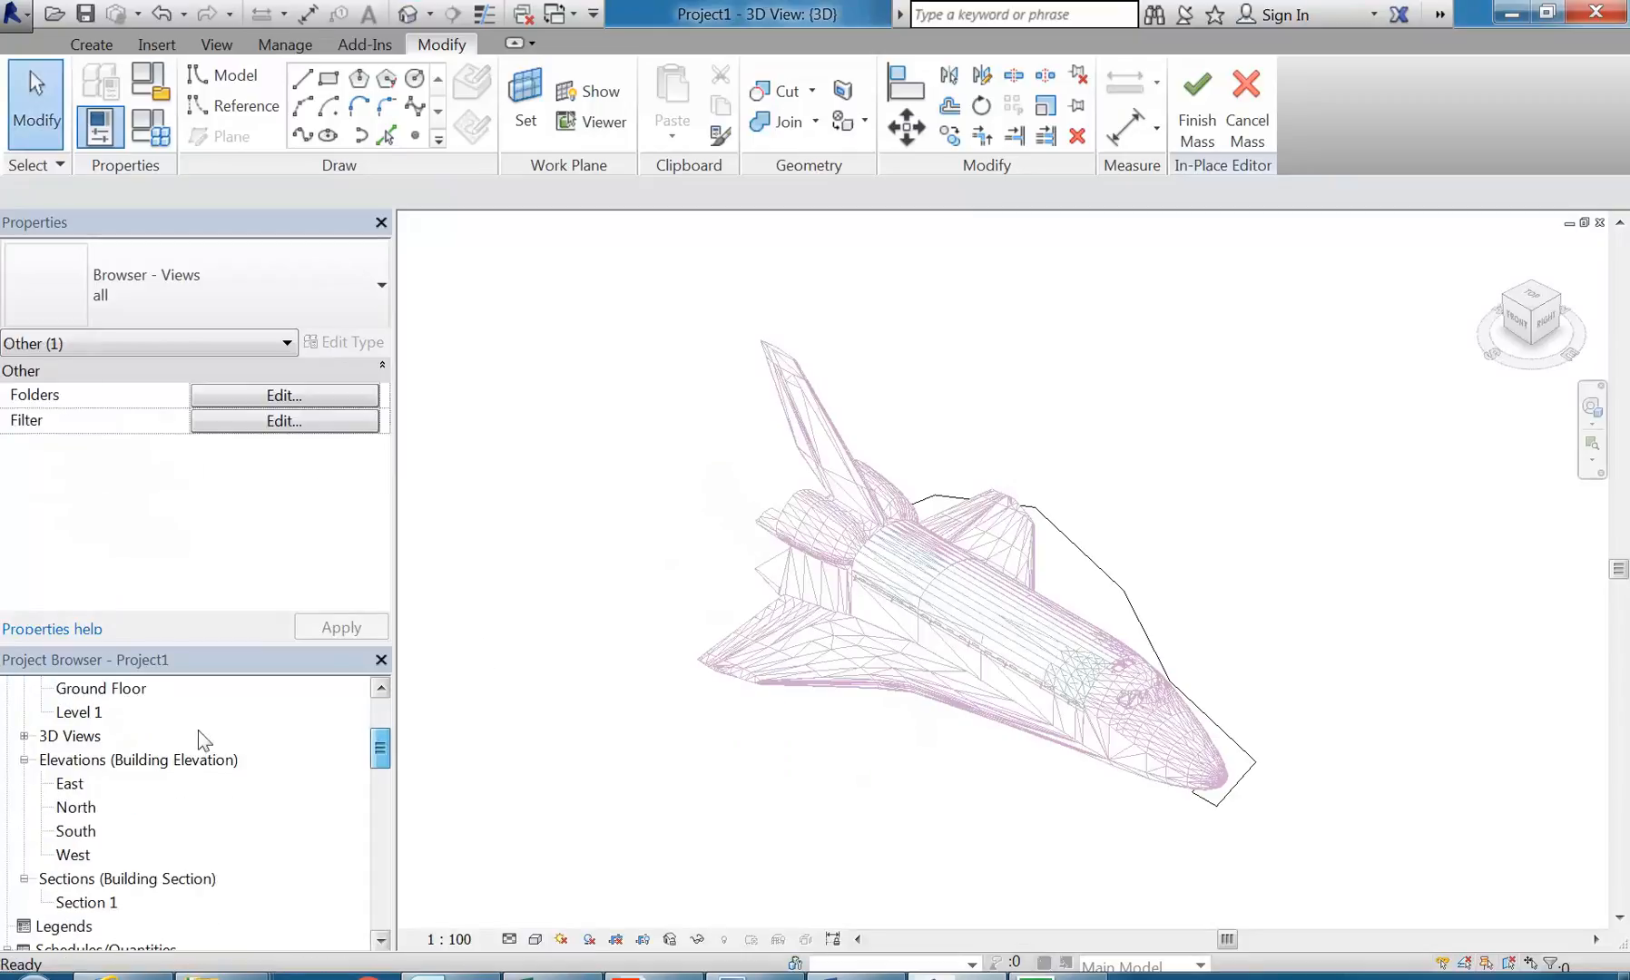
double_click(72, 735)
click(72, 761)
right_click(72, 761)
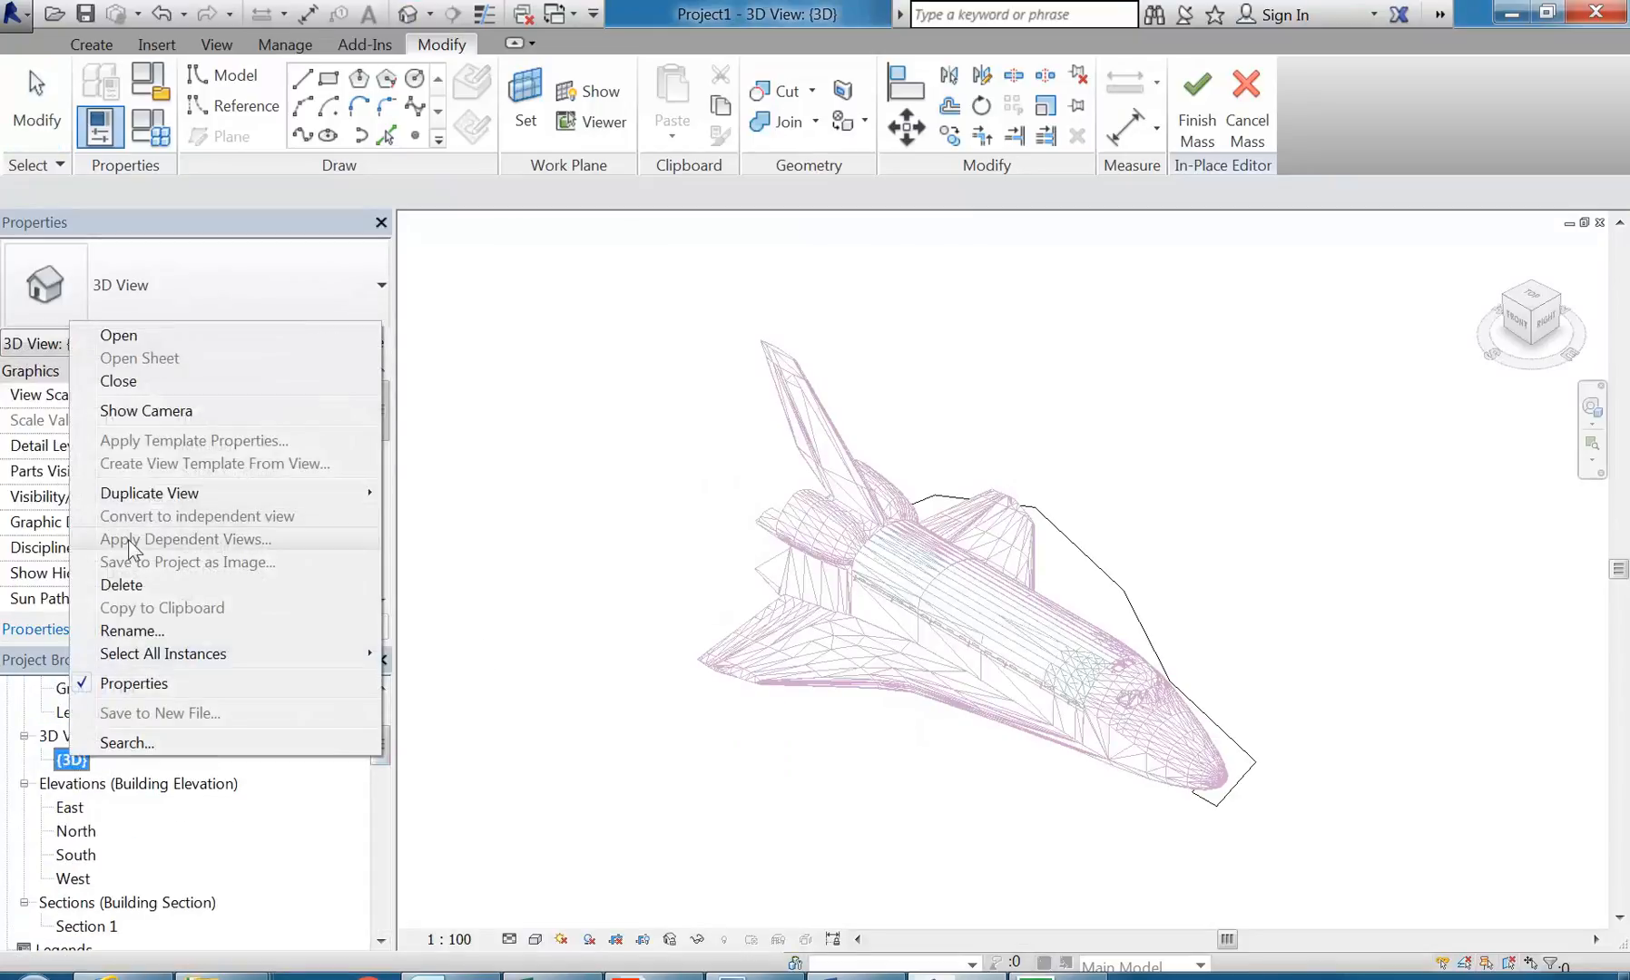
mouse_move(145, 493)
click(749, 425)
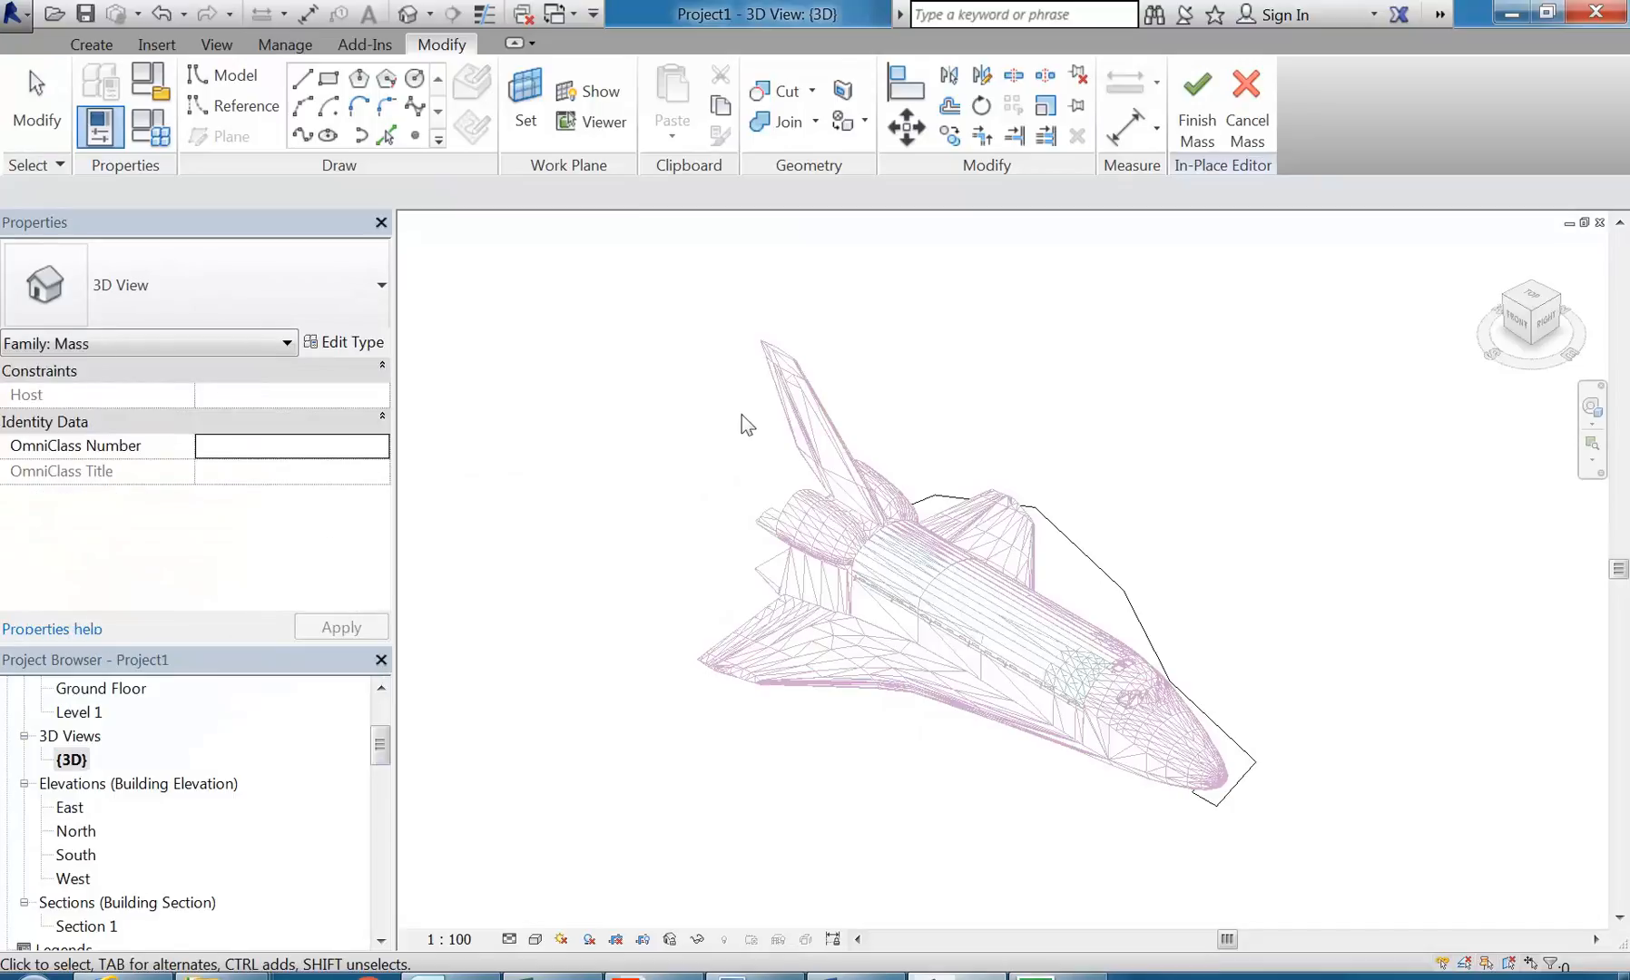
Step: Finish the in-place mass and dismiss the warning
click(1198, 130)
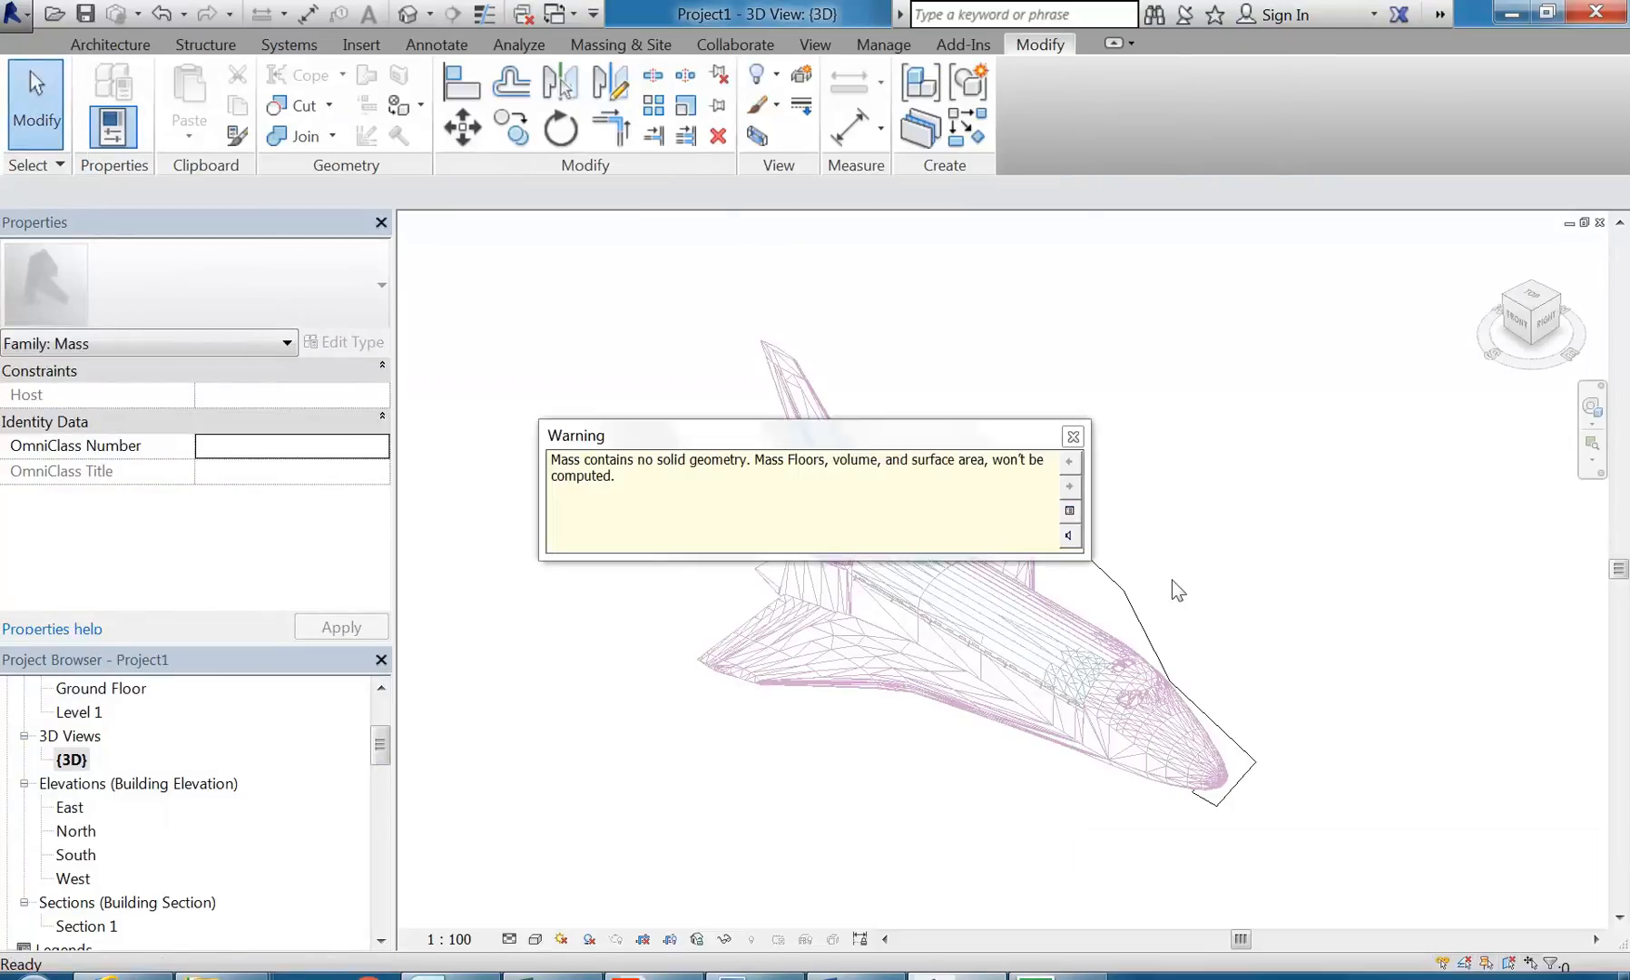
click(1074, 437)
shift+middle_drag(1311, 657, 1004, 611)
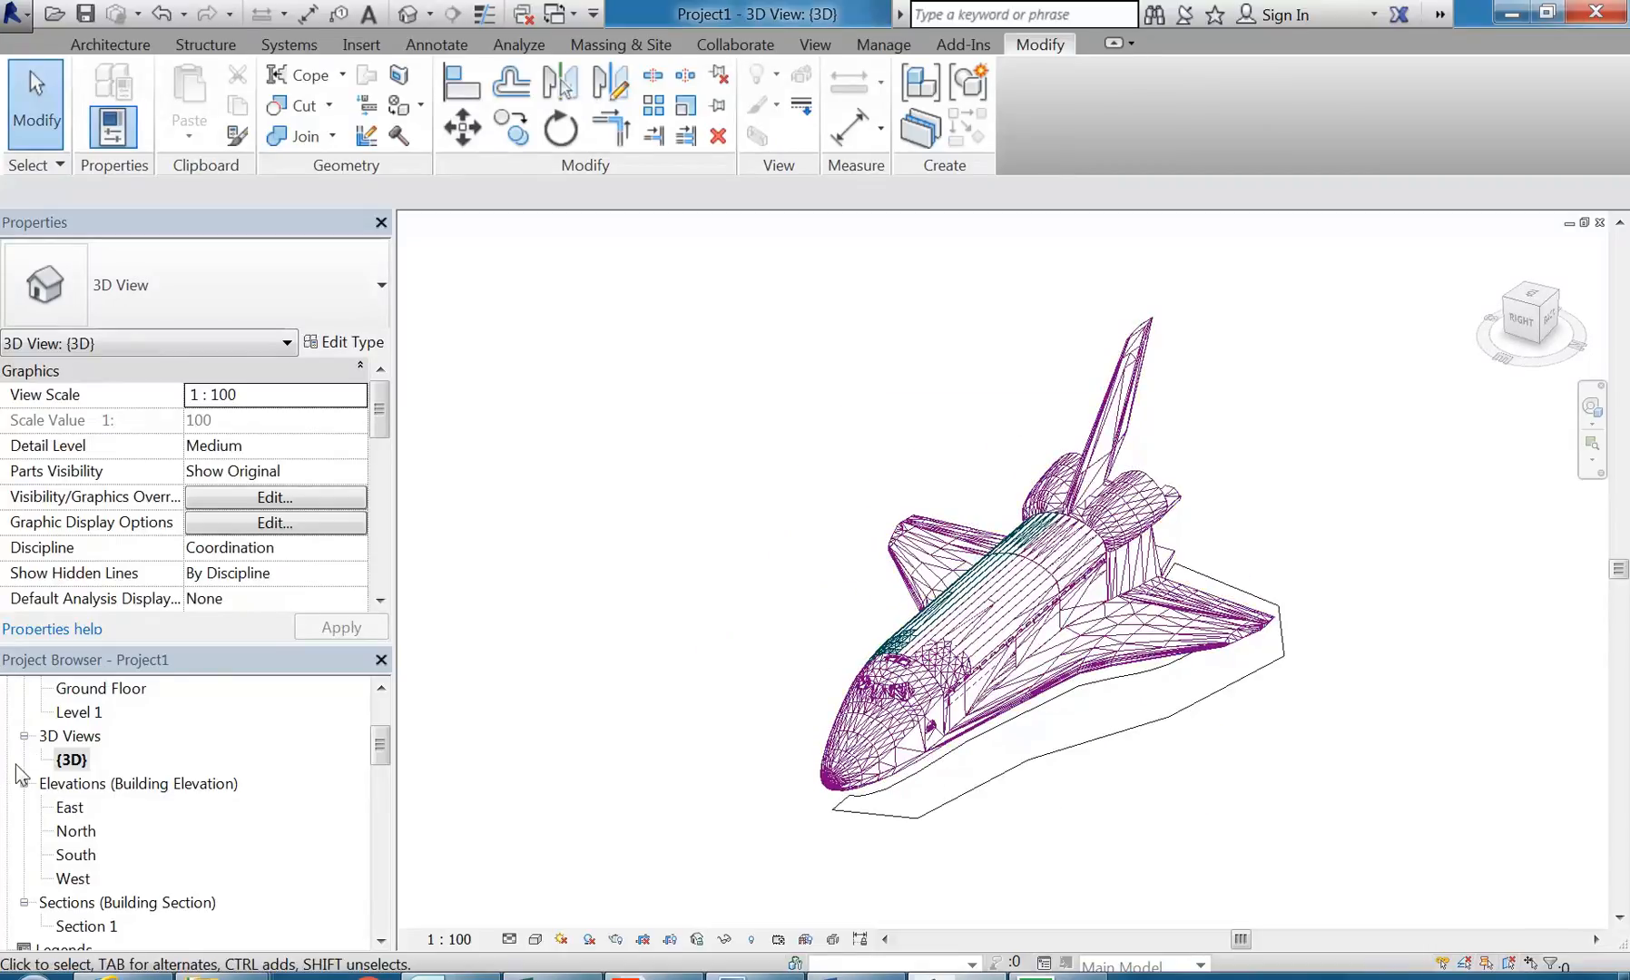
Step: Duplicate the {3D} view without detailing and rename the copy "3D No Shuttle"
right_click(71, 762)
mouse_move(278, 499)
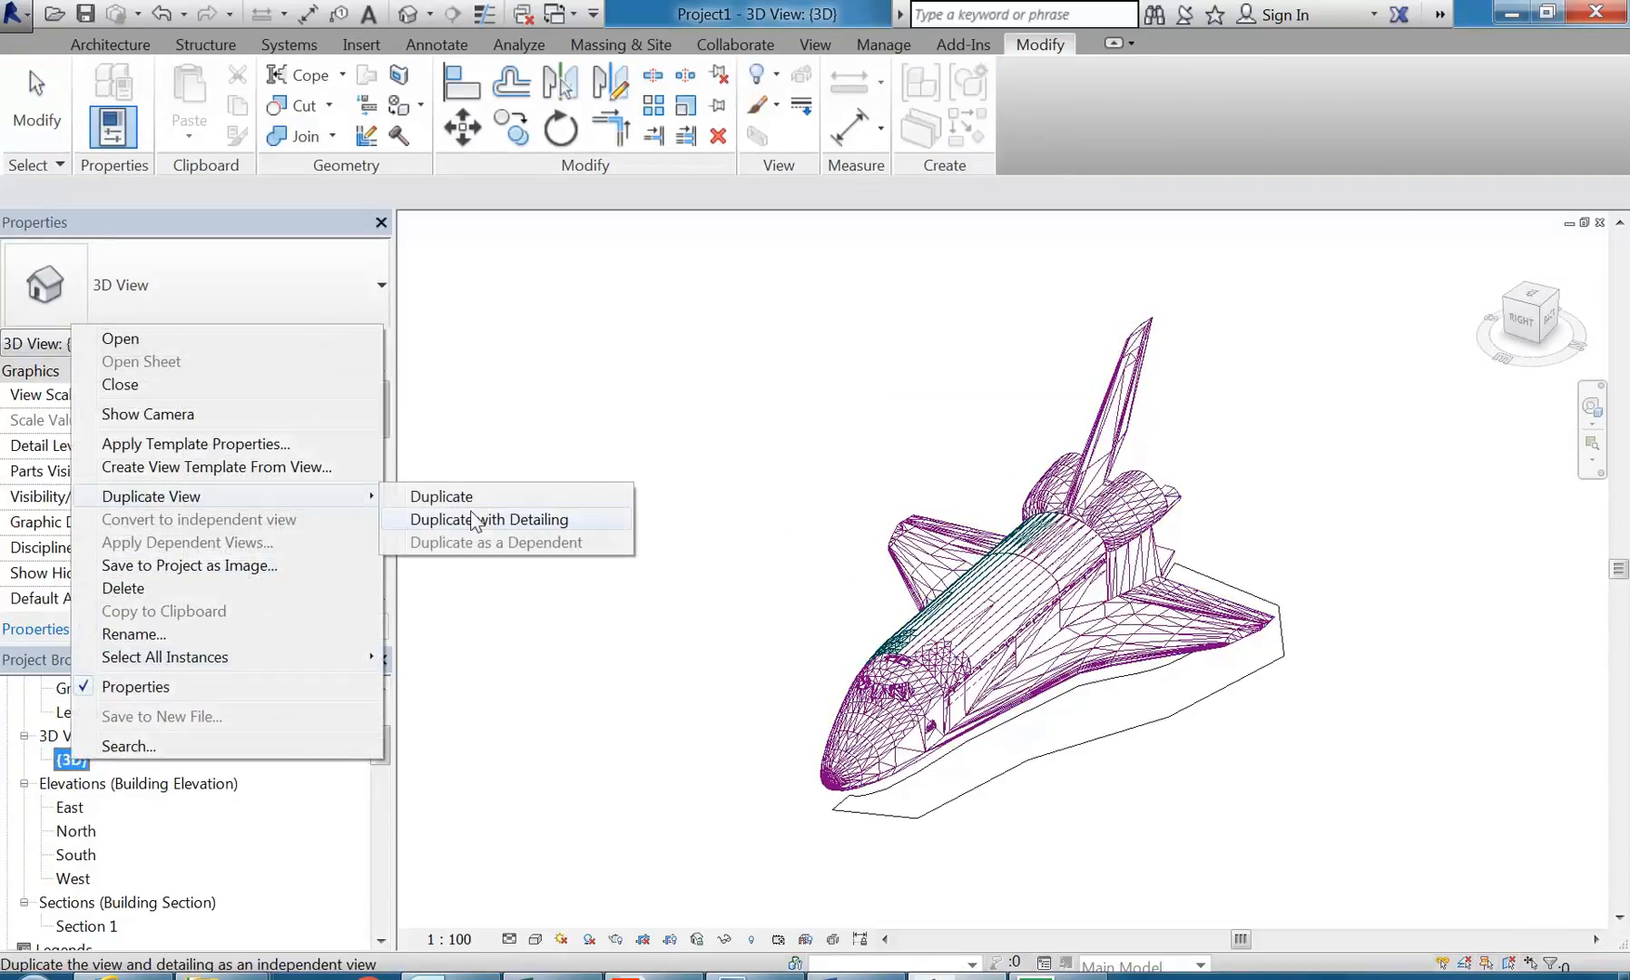
click(451, 504)
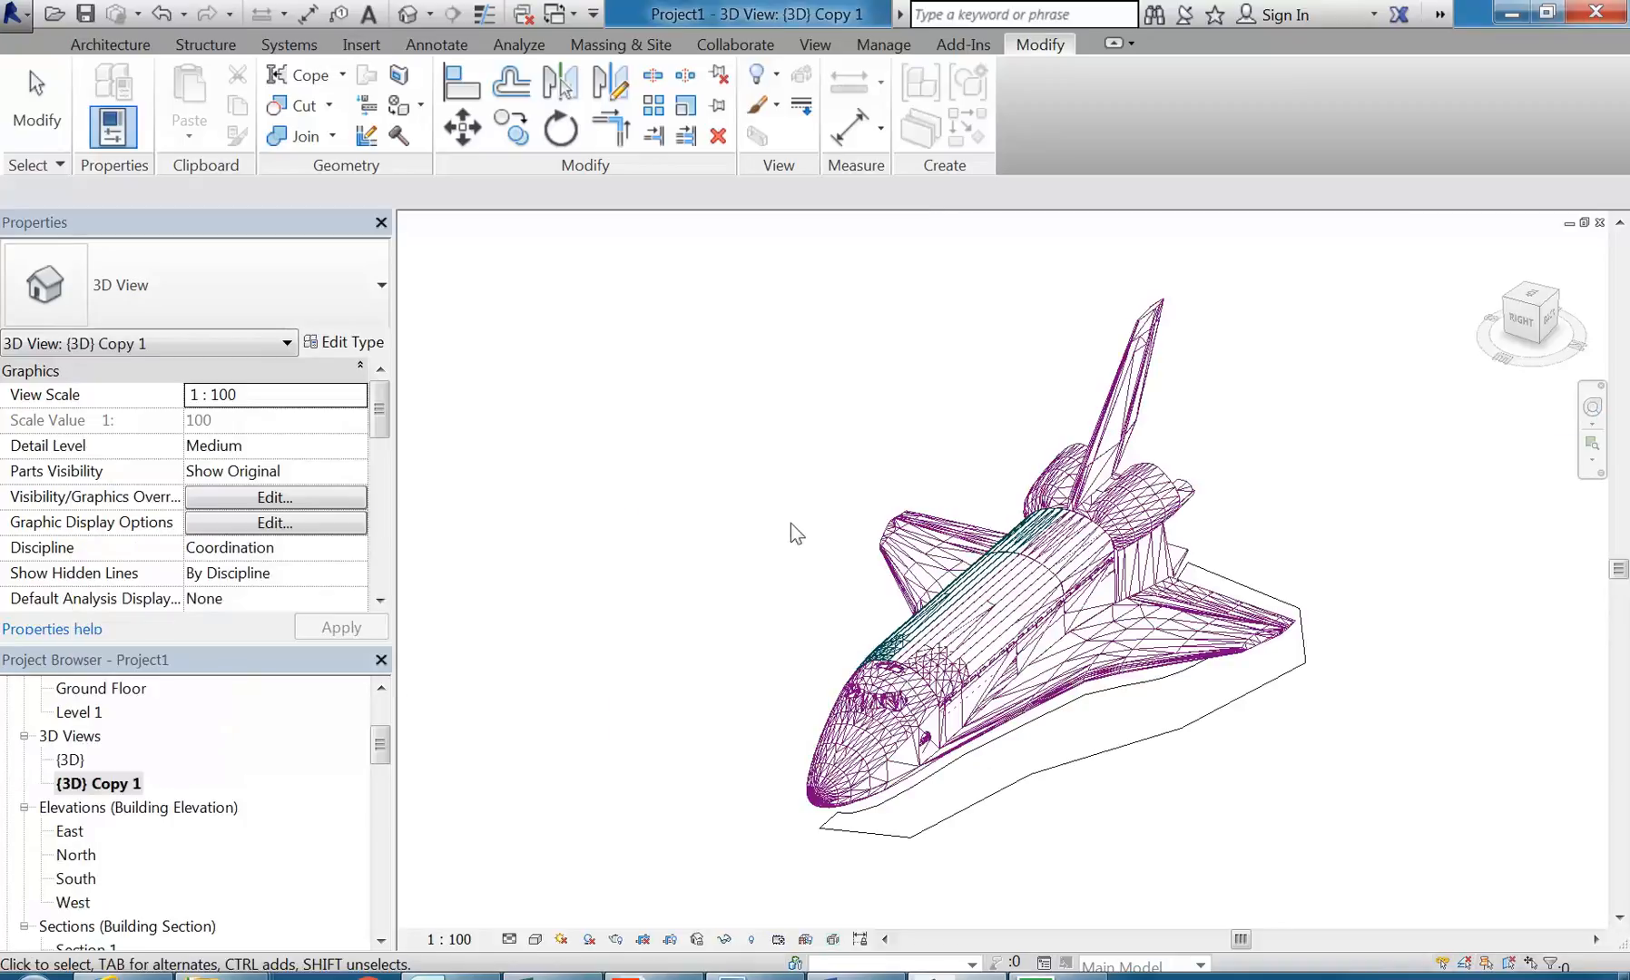
right_click(116, 784)
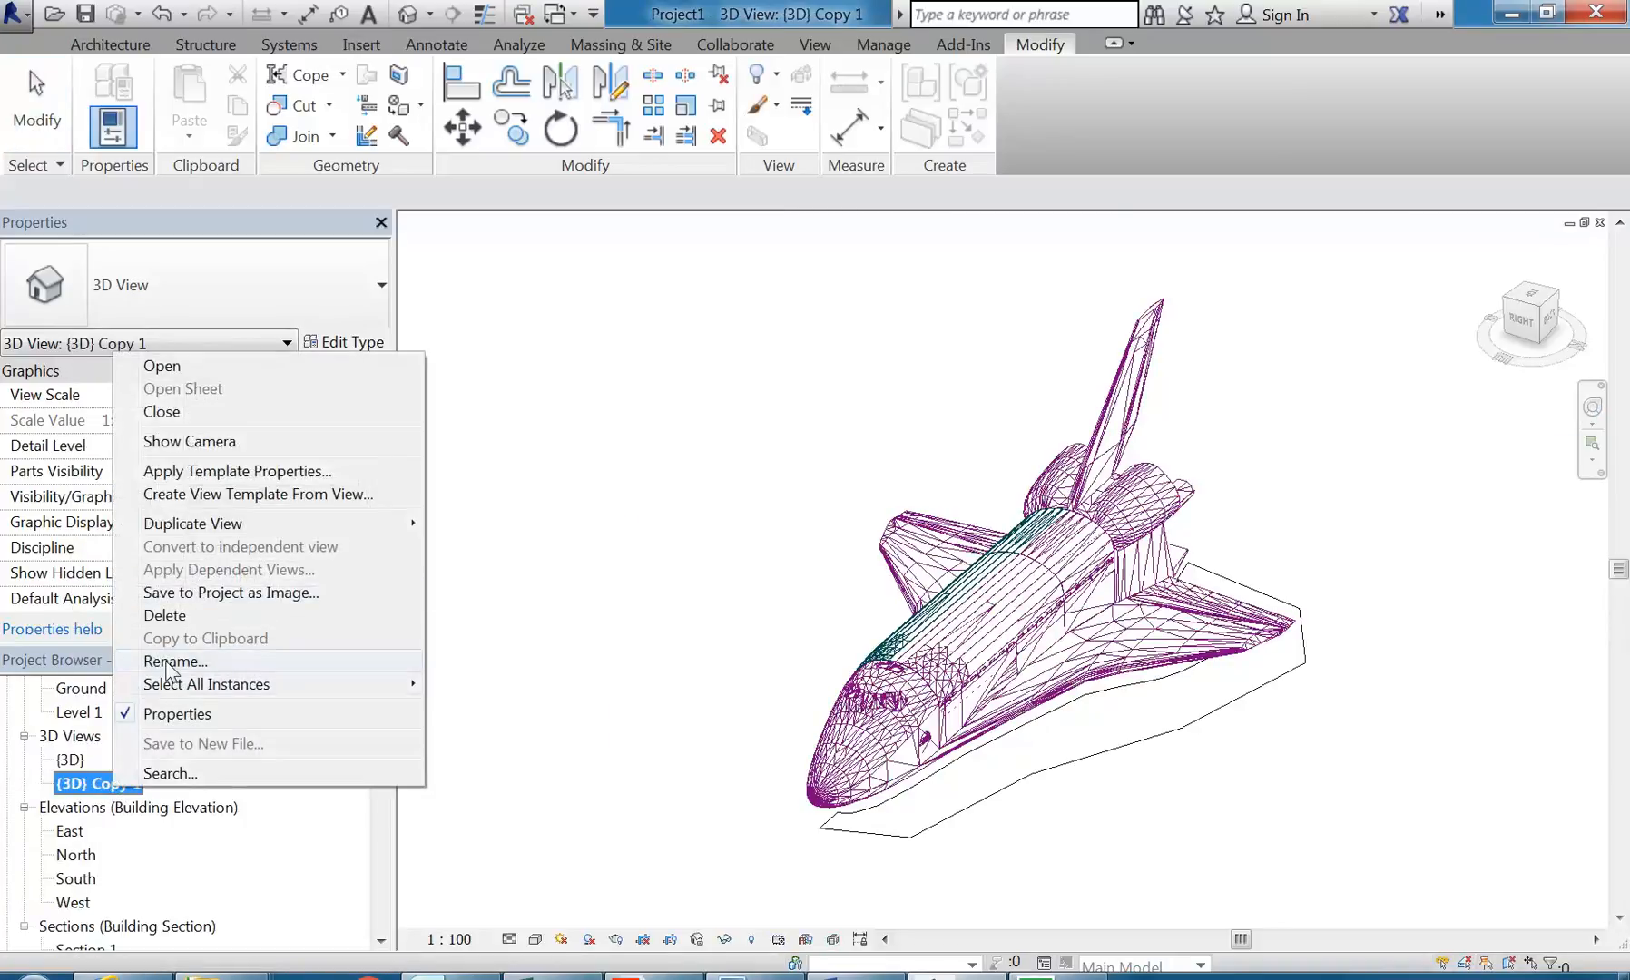
click(169, 663)
text(3D No Sh)
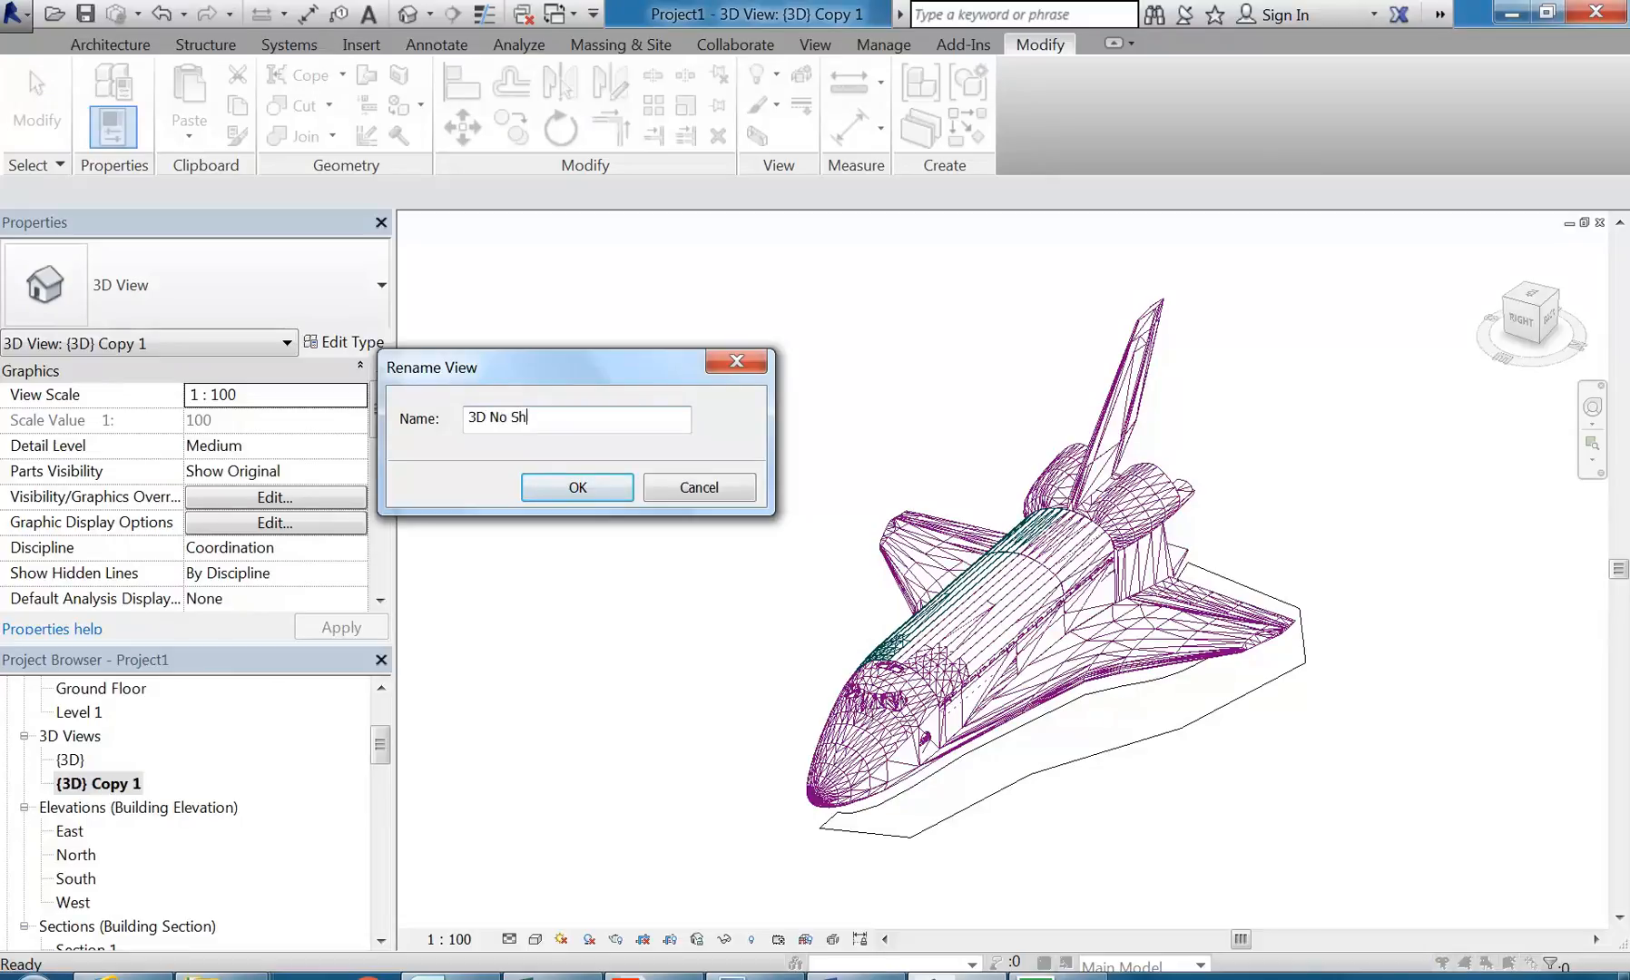
text(uttle)
click(570, 474)
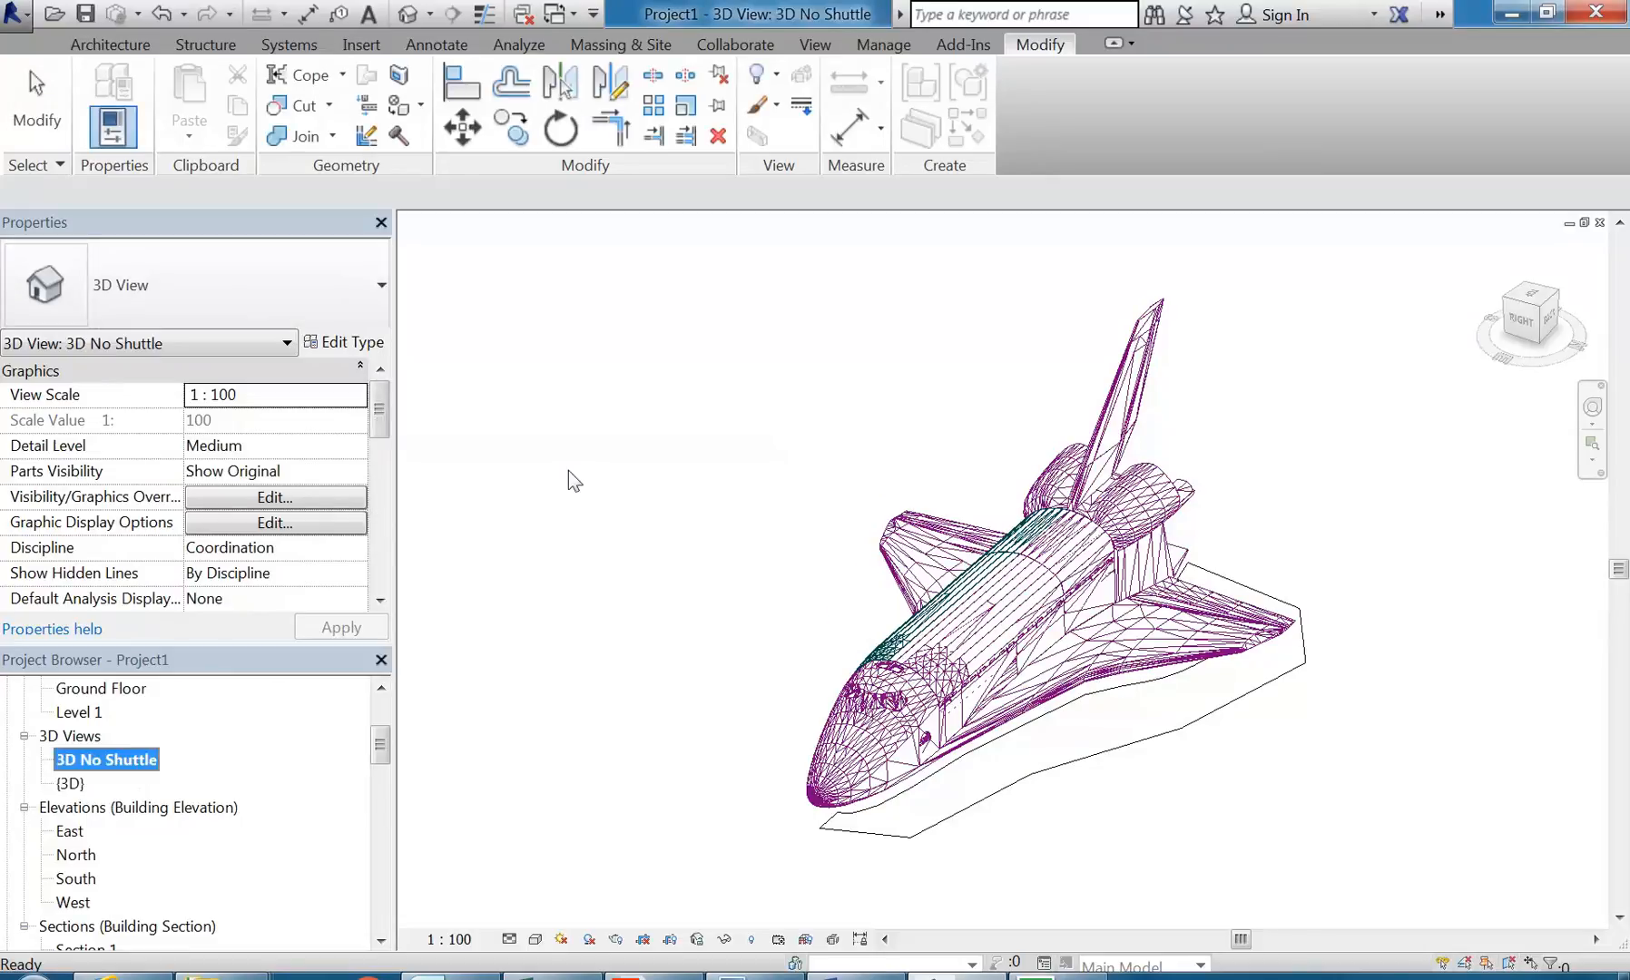
Step: Hide the imported space shuttle in the 3D No Shuttle view
click(938, 660)
click(931, 697)
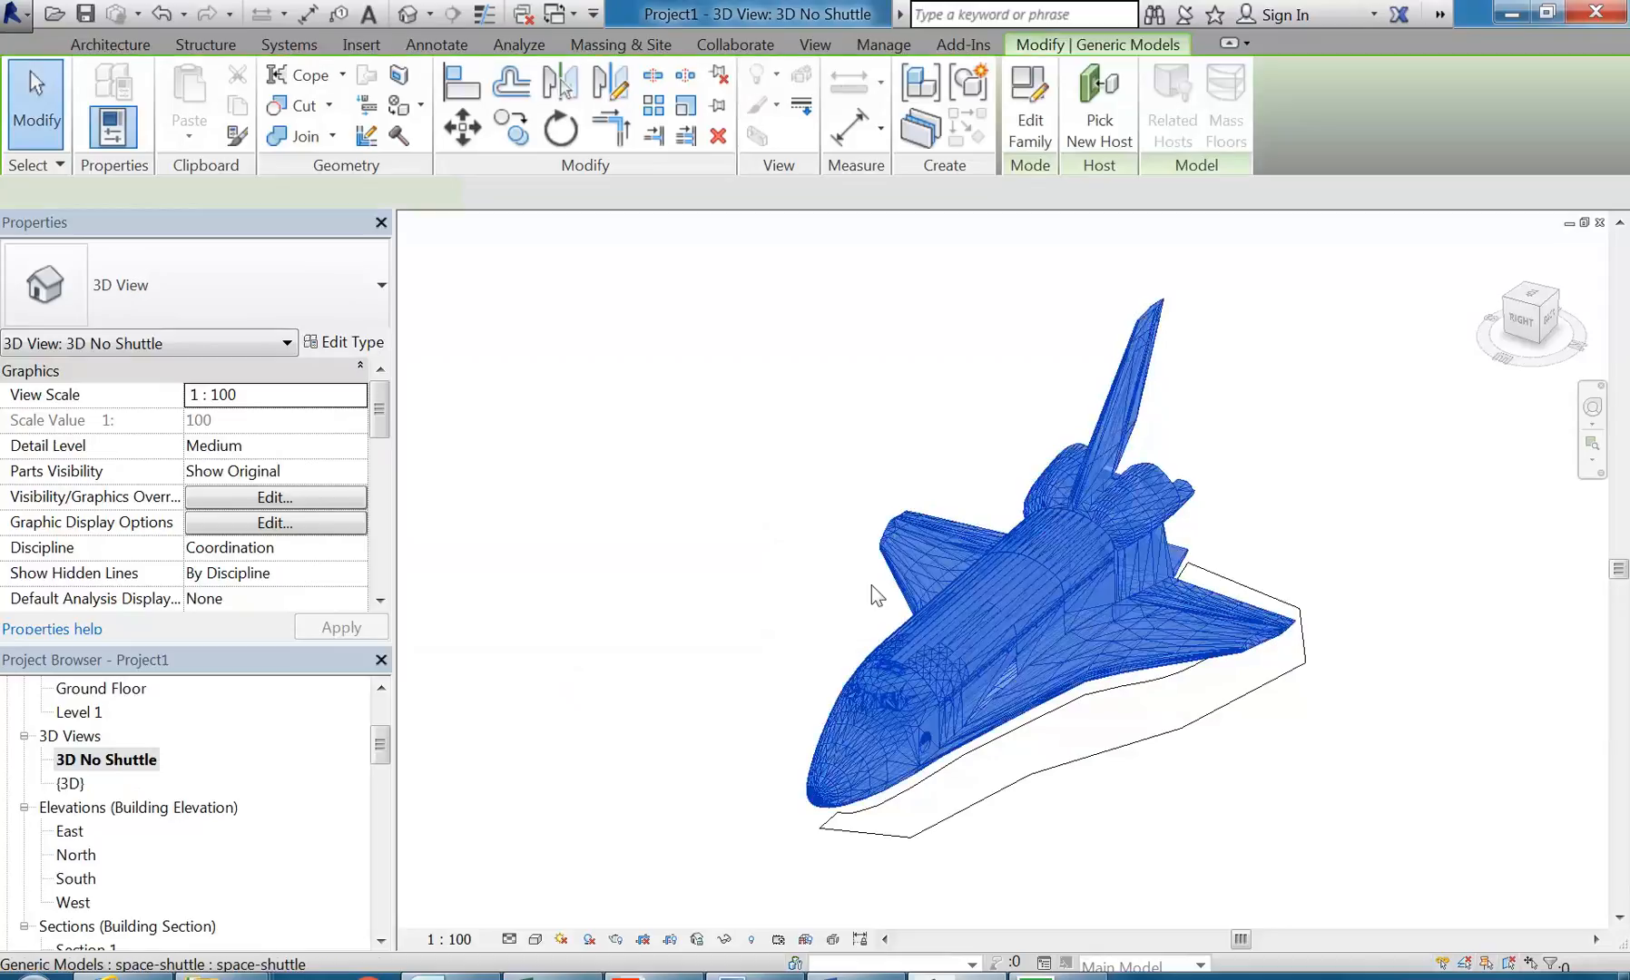
right_click(940, 639)
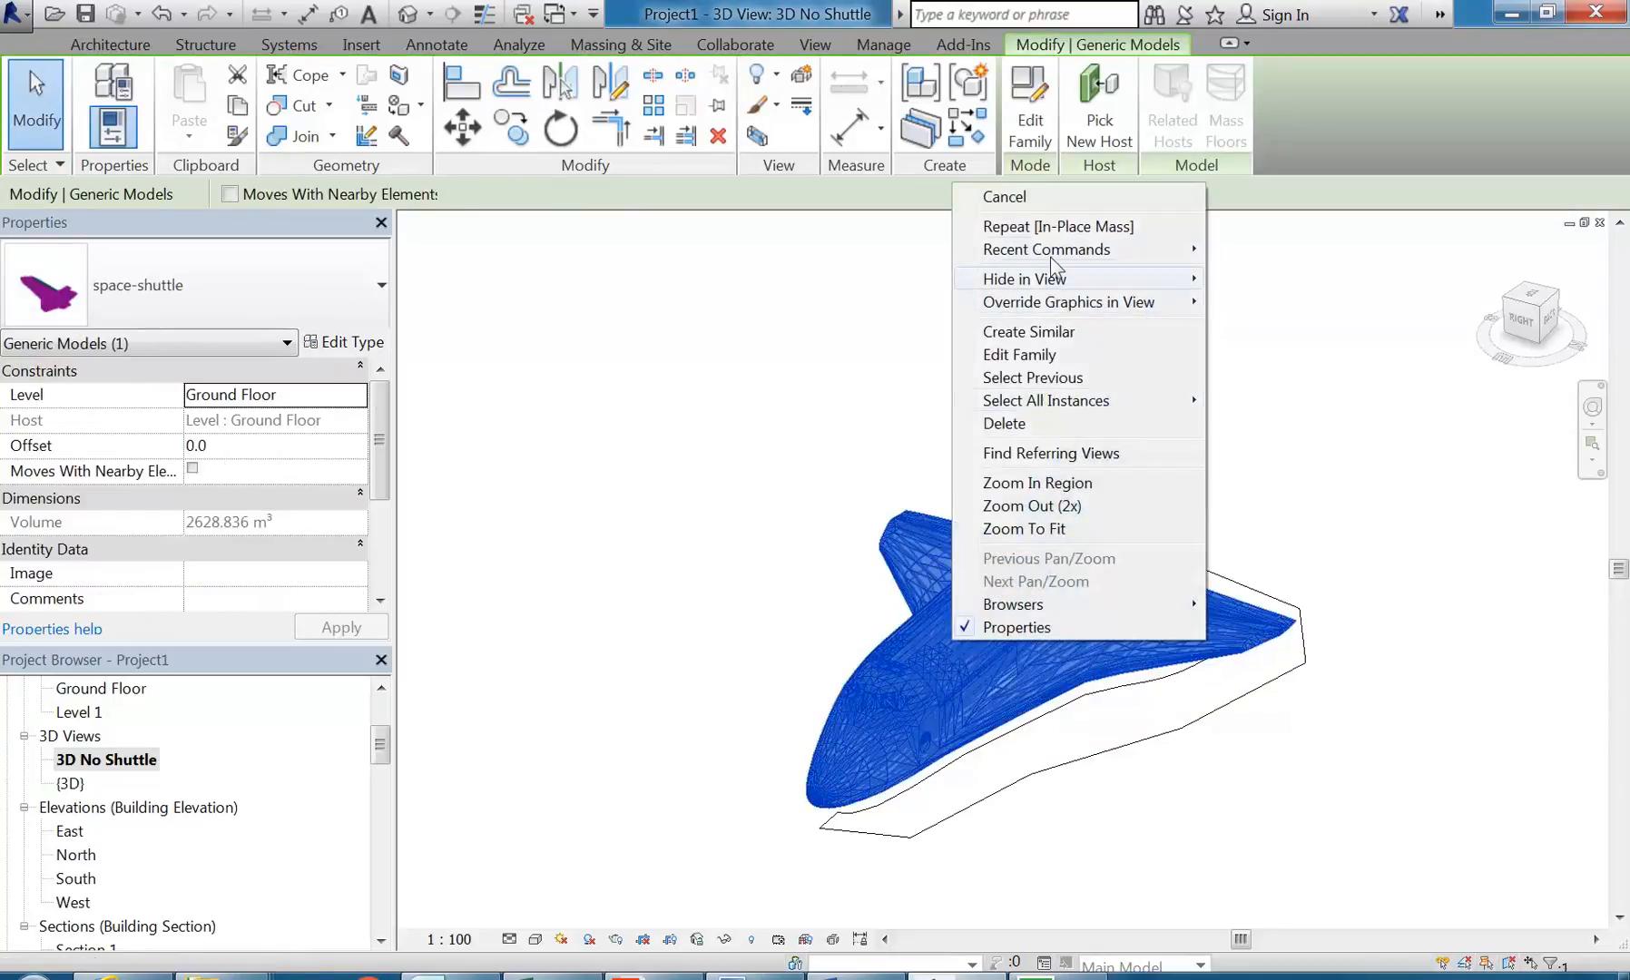
mouse_move(1069, 281)
click(1261, 281)
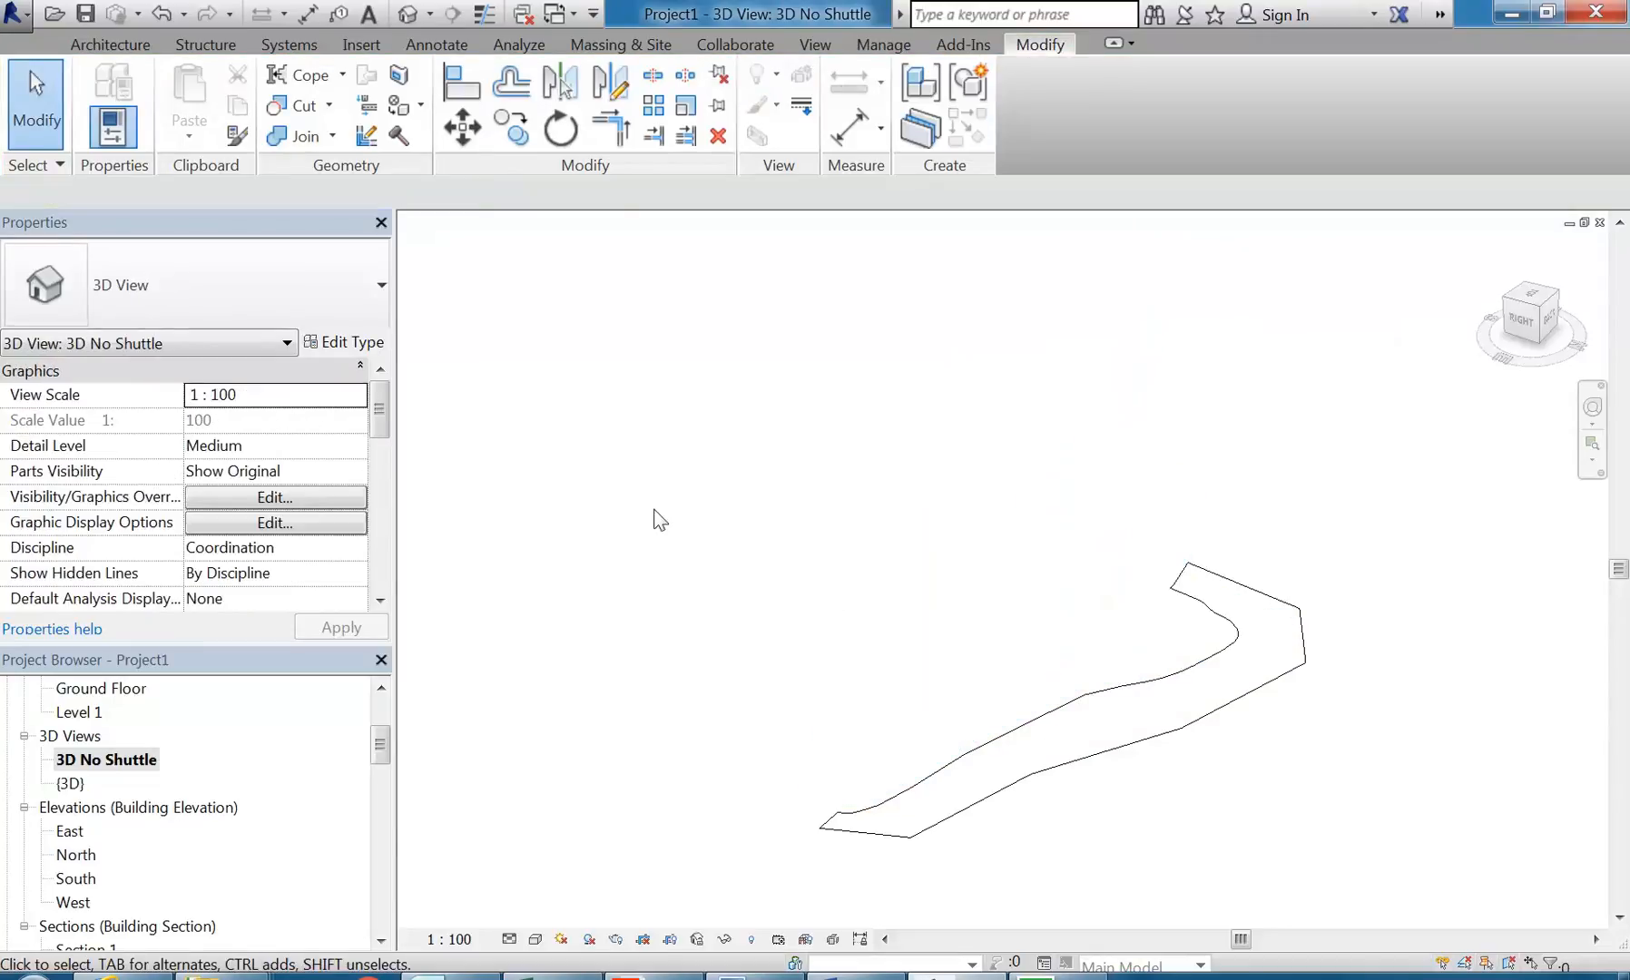
Step: Select the outline mass and open it for in-place editing
shift+middle_drag(658, 599, 1028, 704)
click(1028, 704)
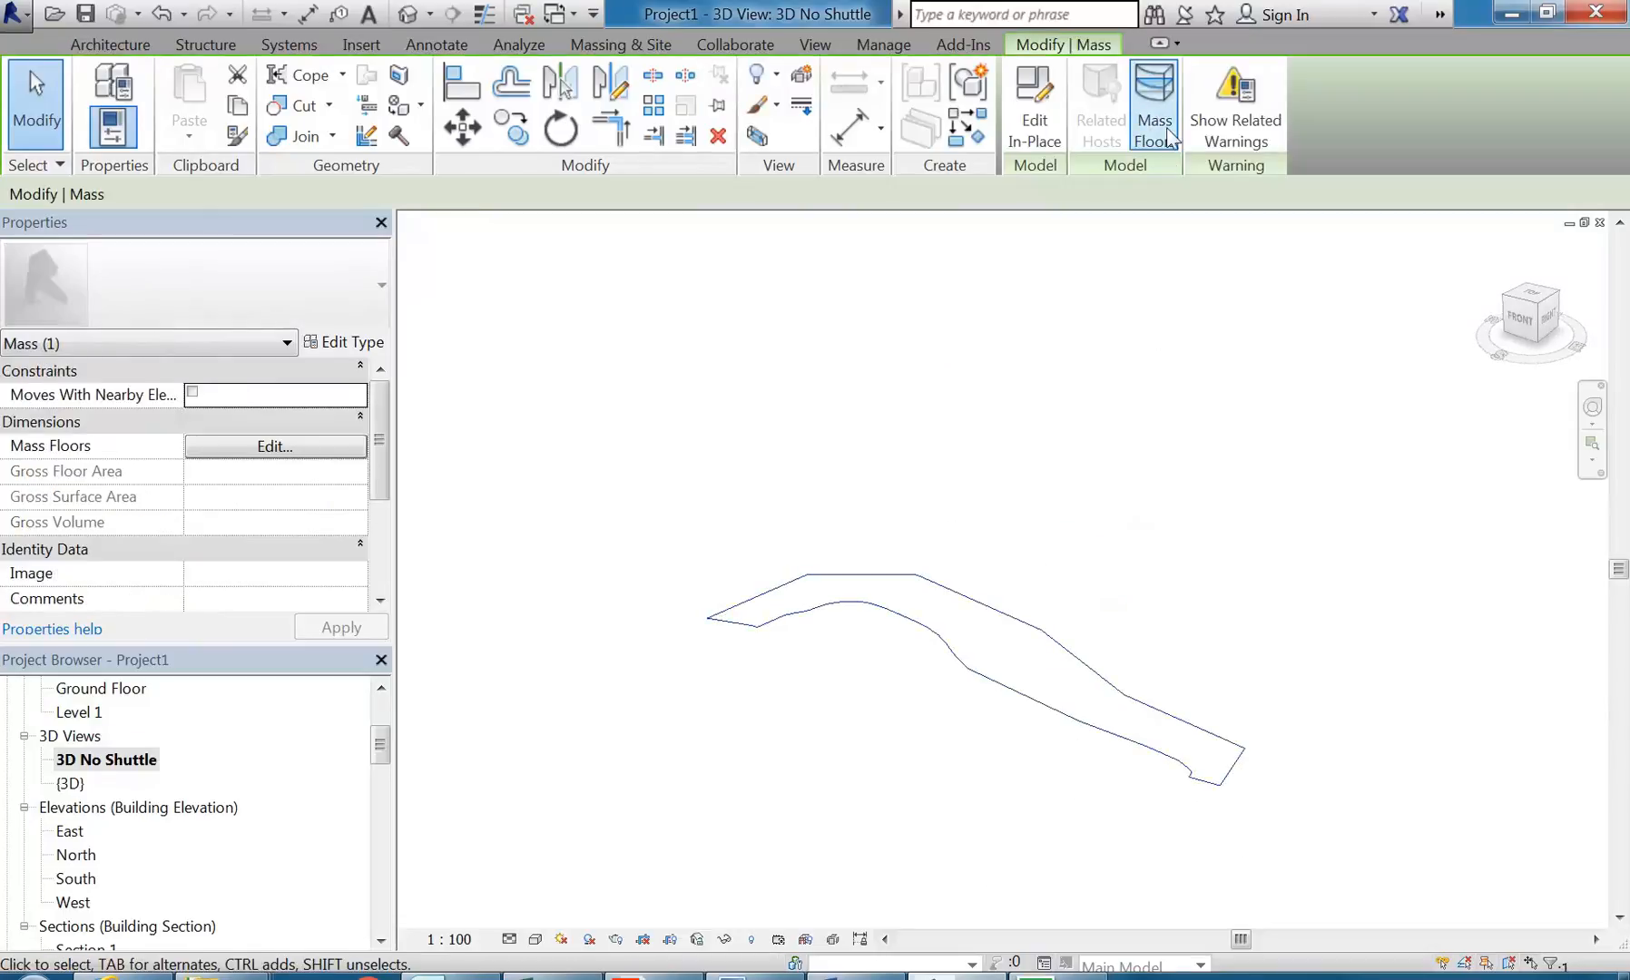
click(1040, 116)
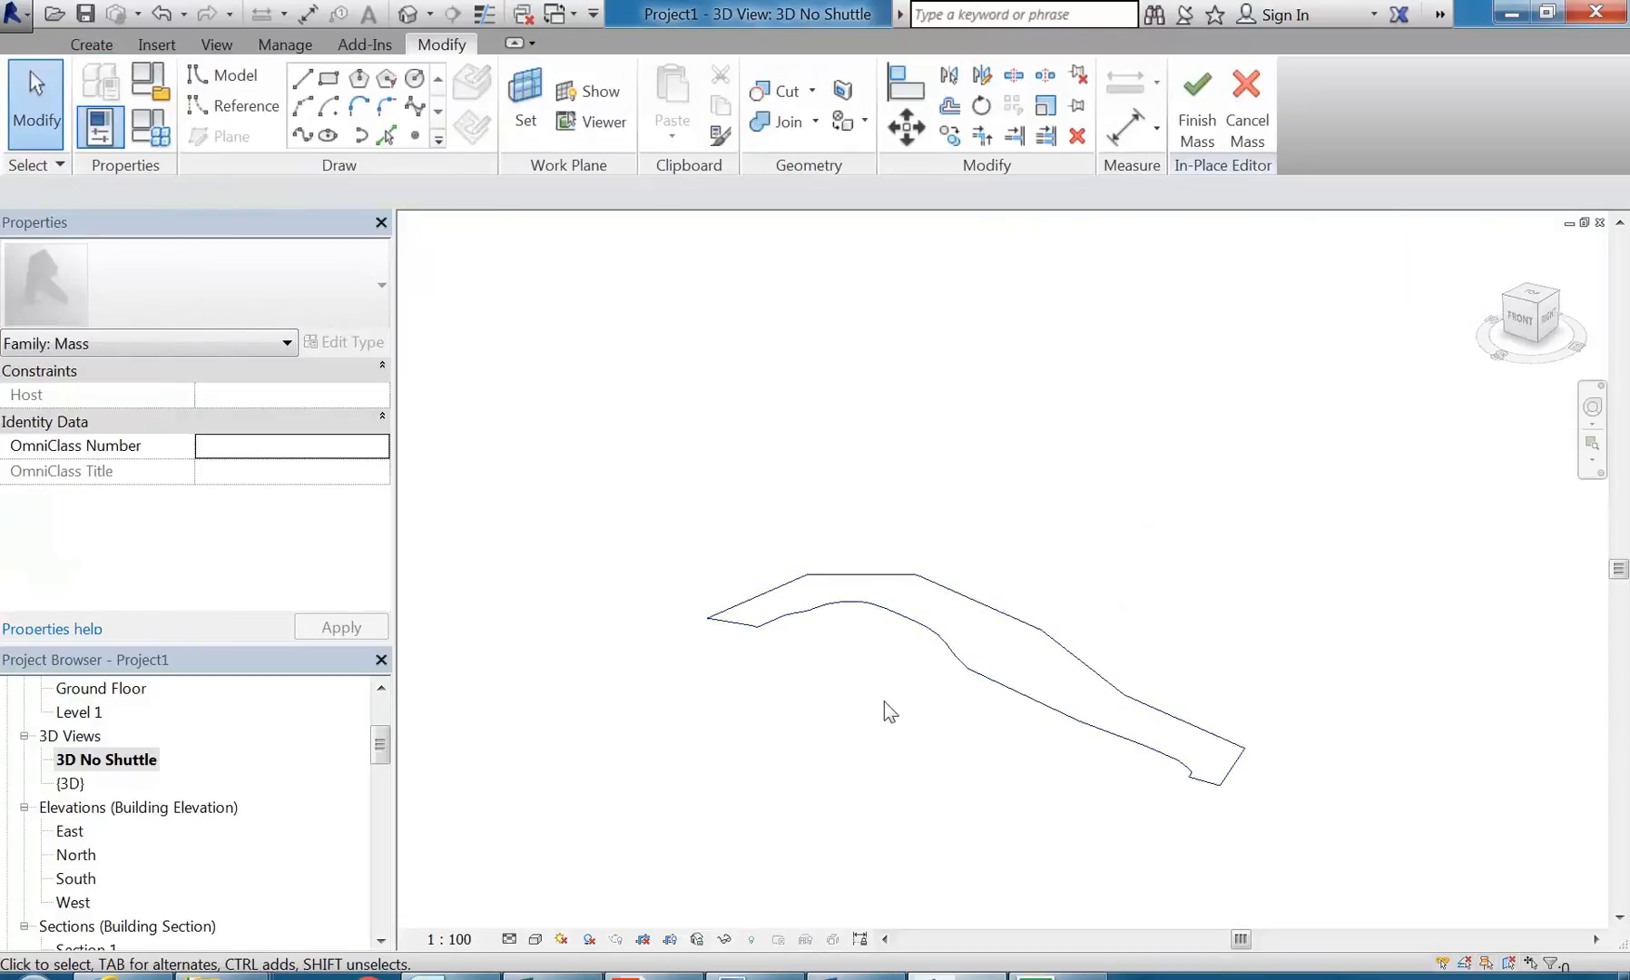
Step: Create a solid form from the entire chain of outline lines and lower its top face to a height of about 13972 mm
key(Tab)
click(967, 671)
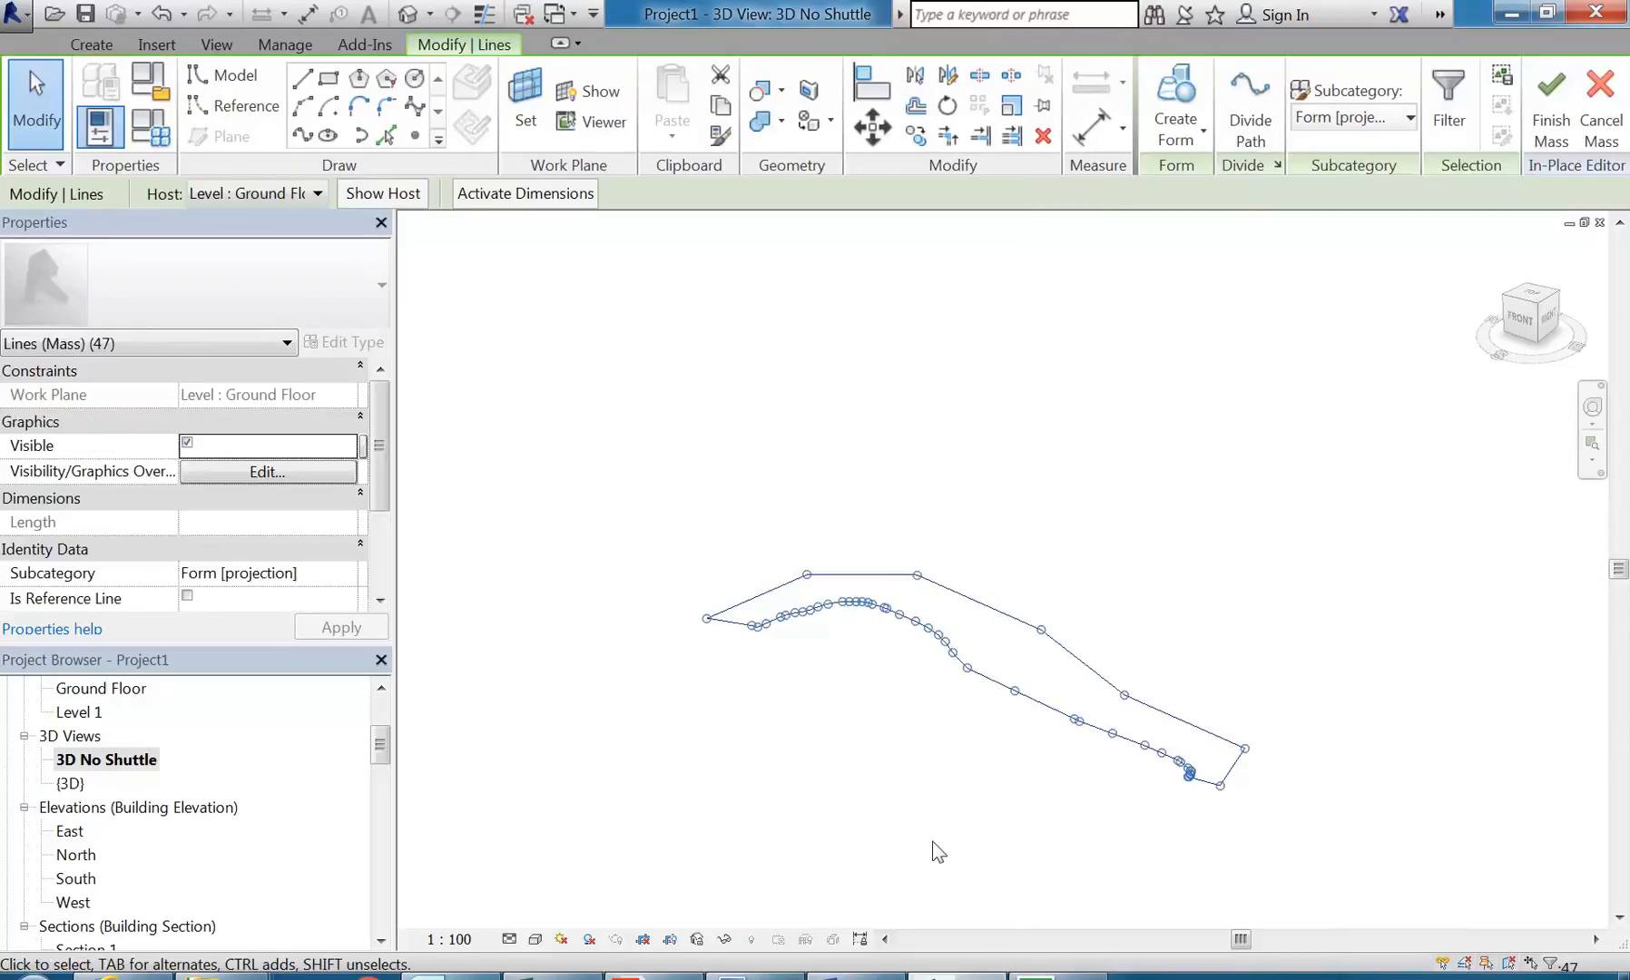
click(1175, 100)
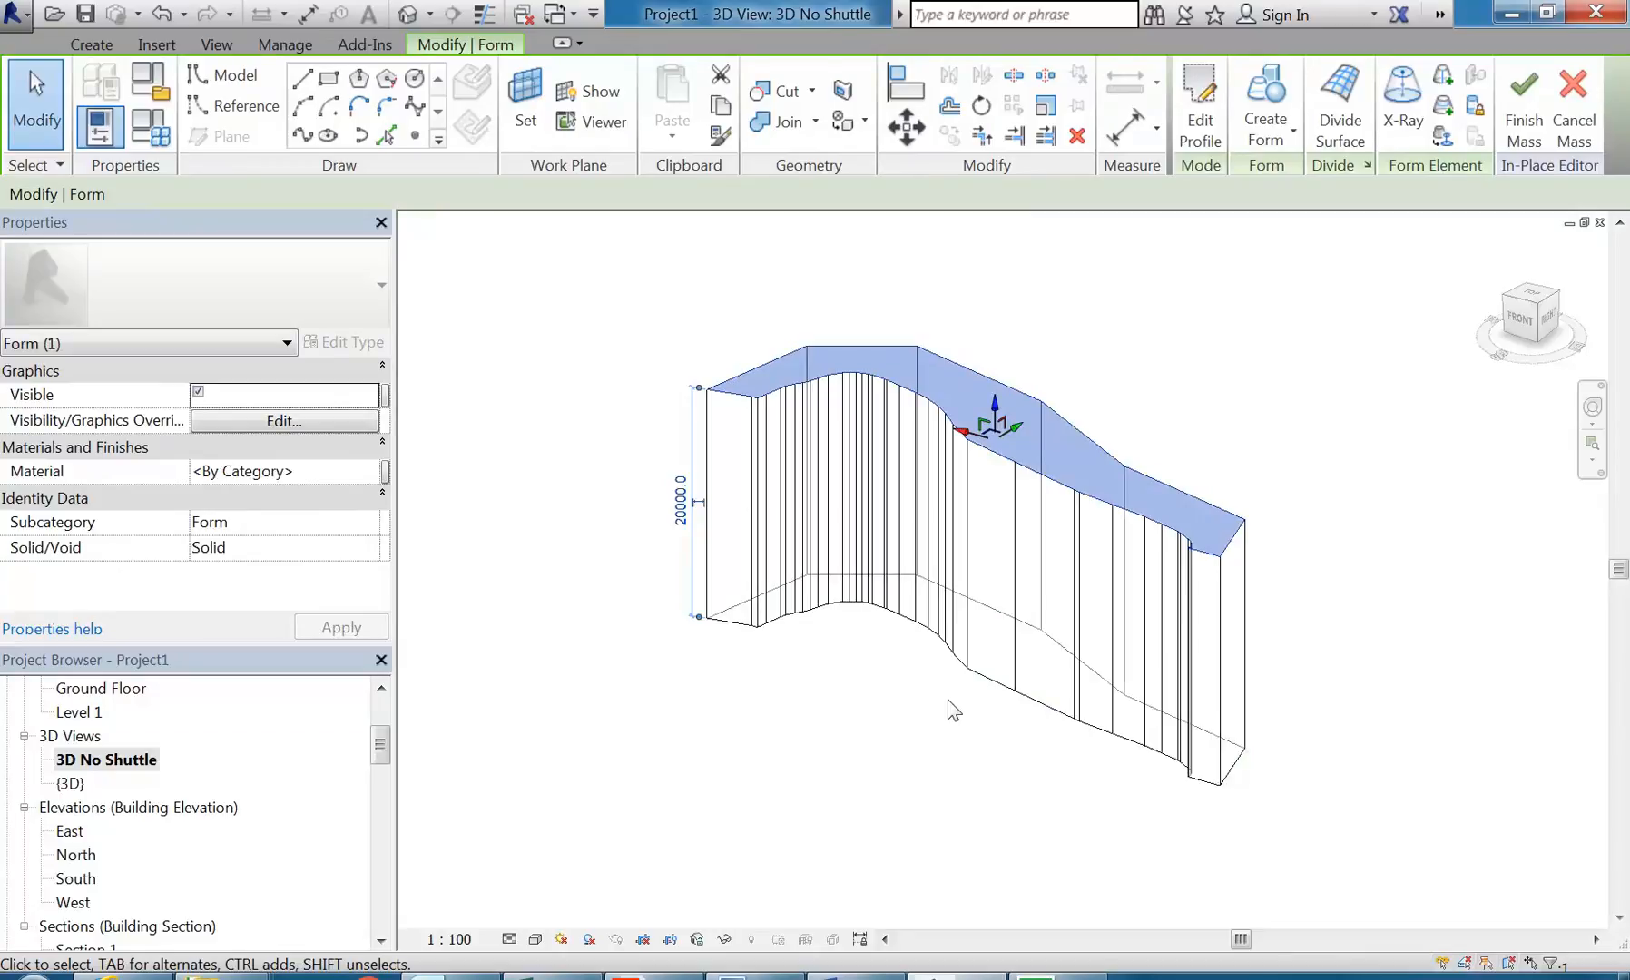
shift+middle_drag(989, 736, 980, 662)
drag(989, 363, 982, 451)
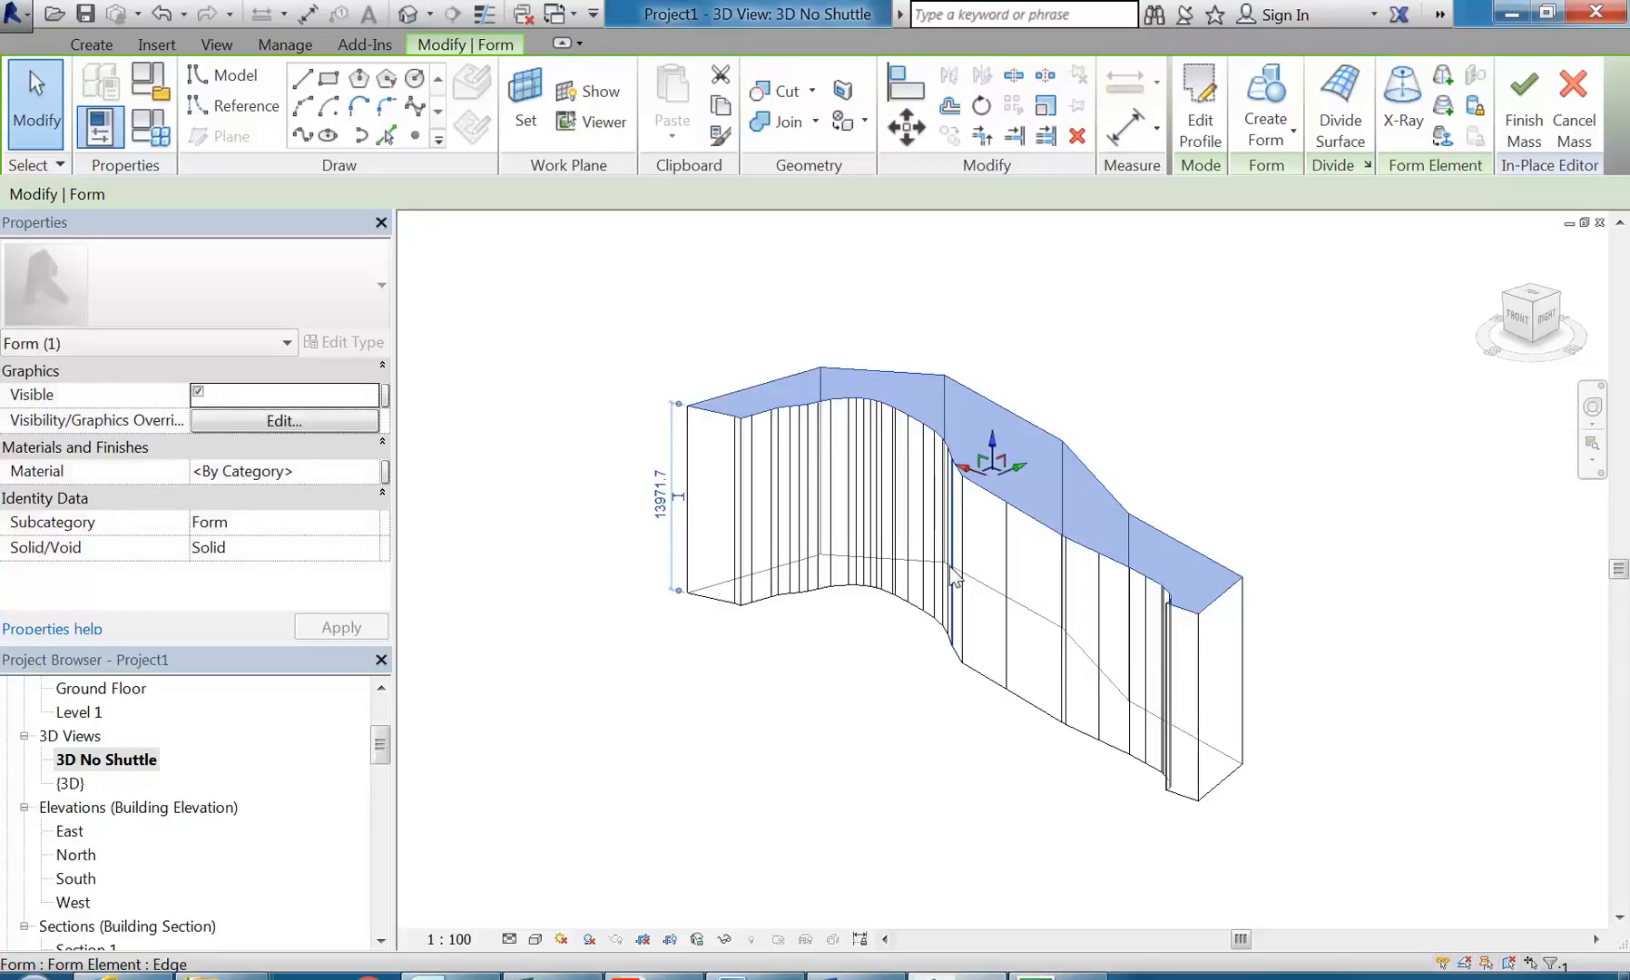
Step: Examine the narrow vertical faces along the curved side of the form
click(908, 792)
scroll(753, 349, up, 4)
shift+middle_drag(830, 360, 1109, 485)
scroll(871, 519, down, 3)
scroll(871, 519, up, 4)
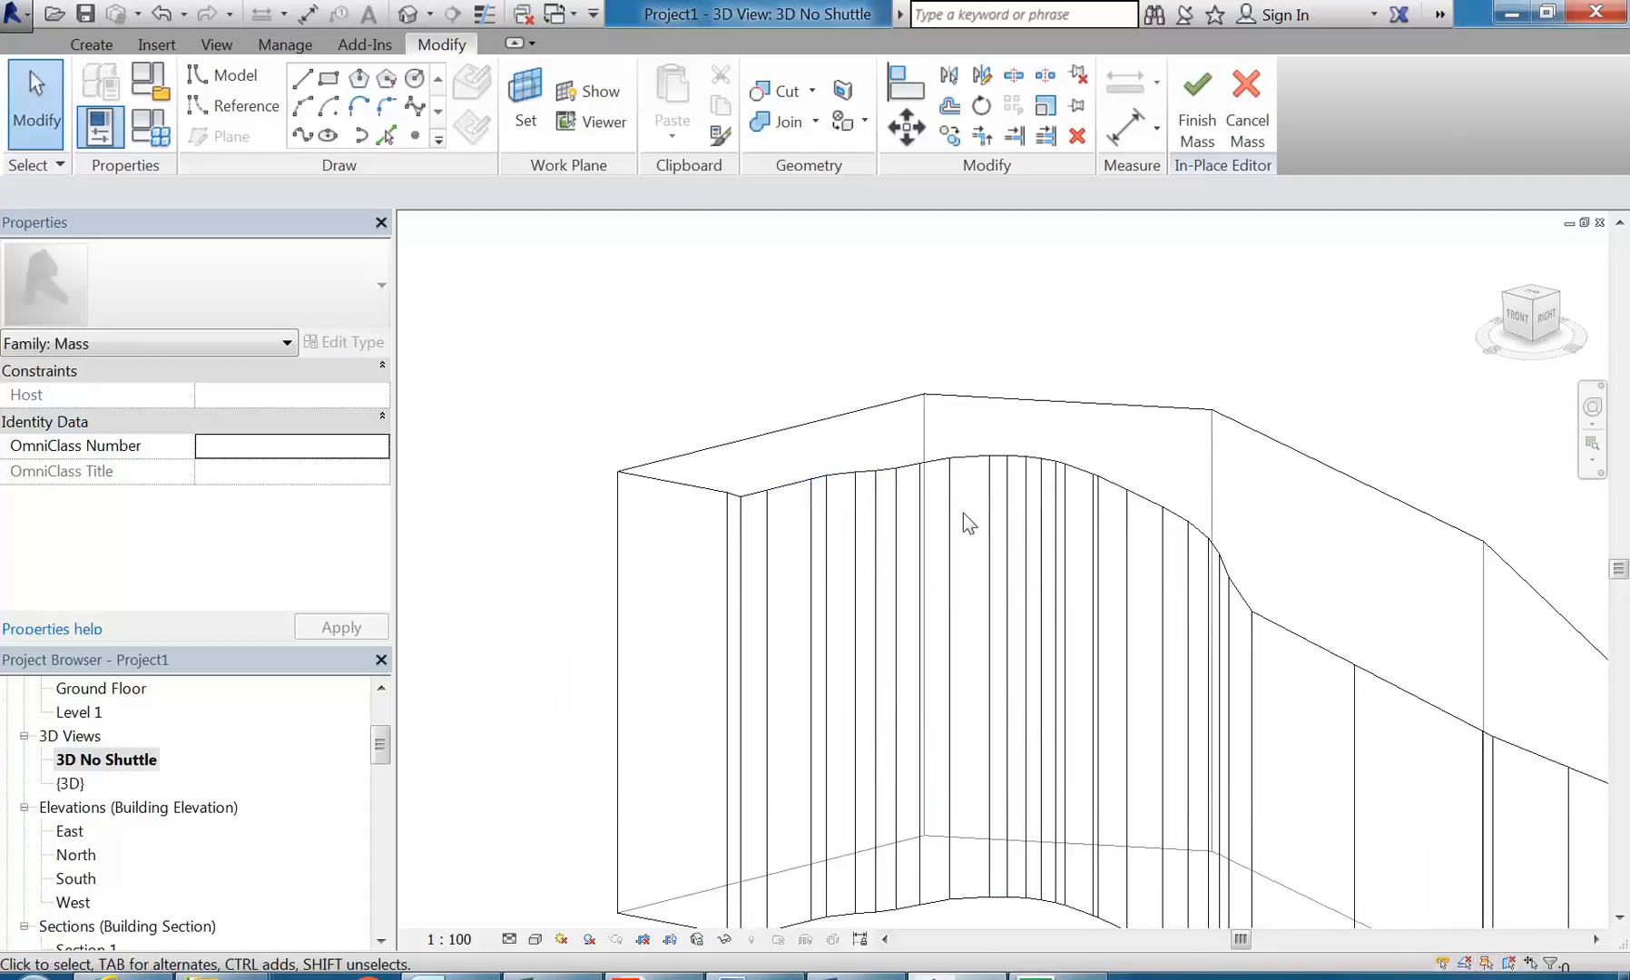
scroll(934, 585, down, 3)
shift+middle_drag(934, 585, 965, 626)
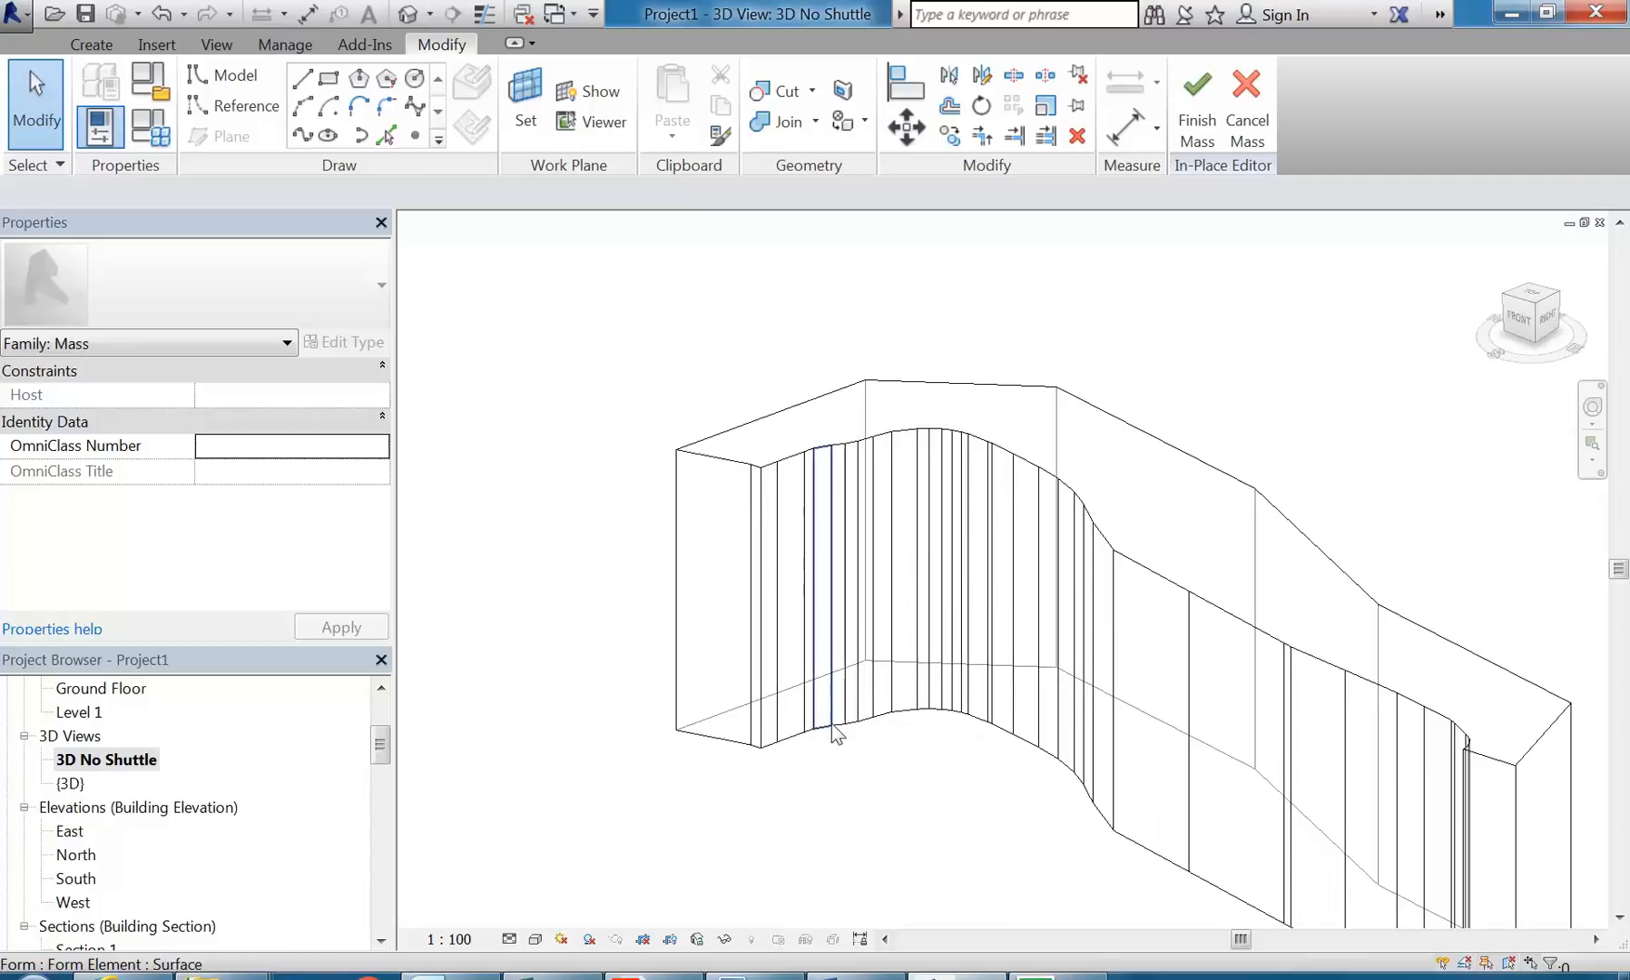
scroll(826, 733, up, 2)
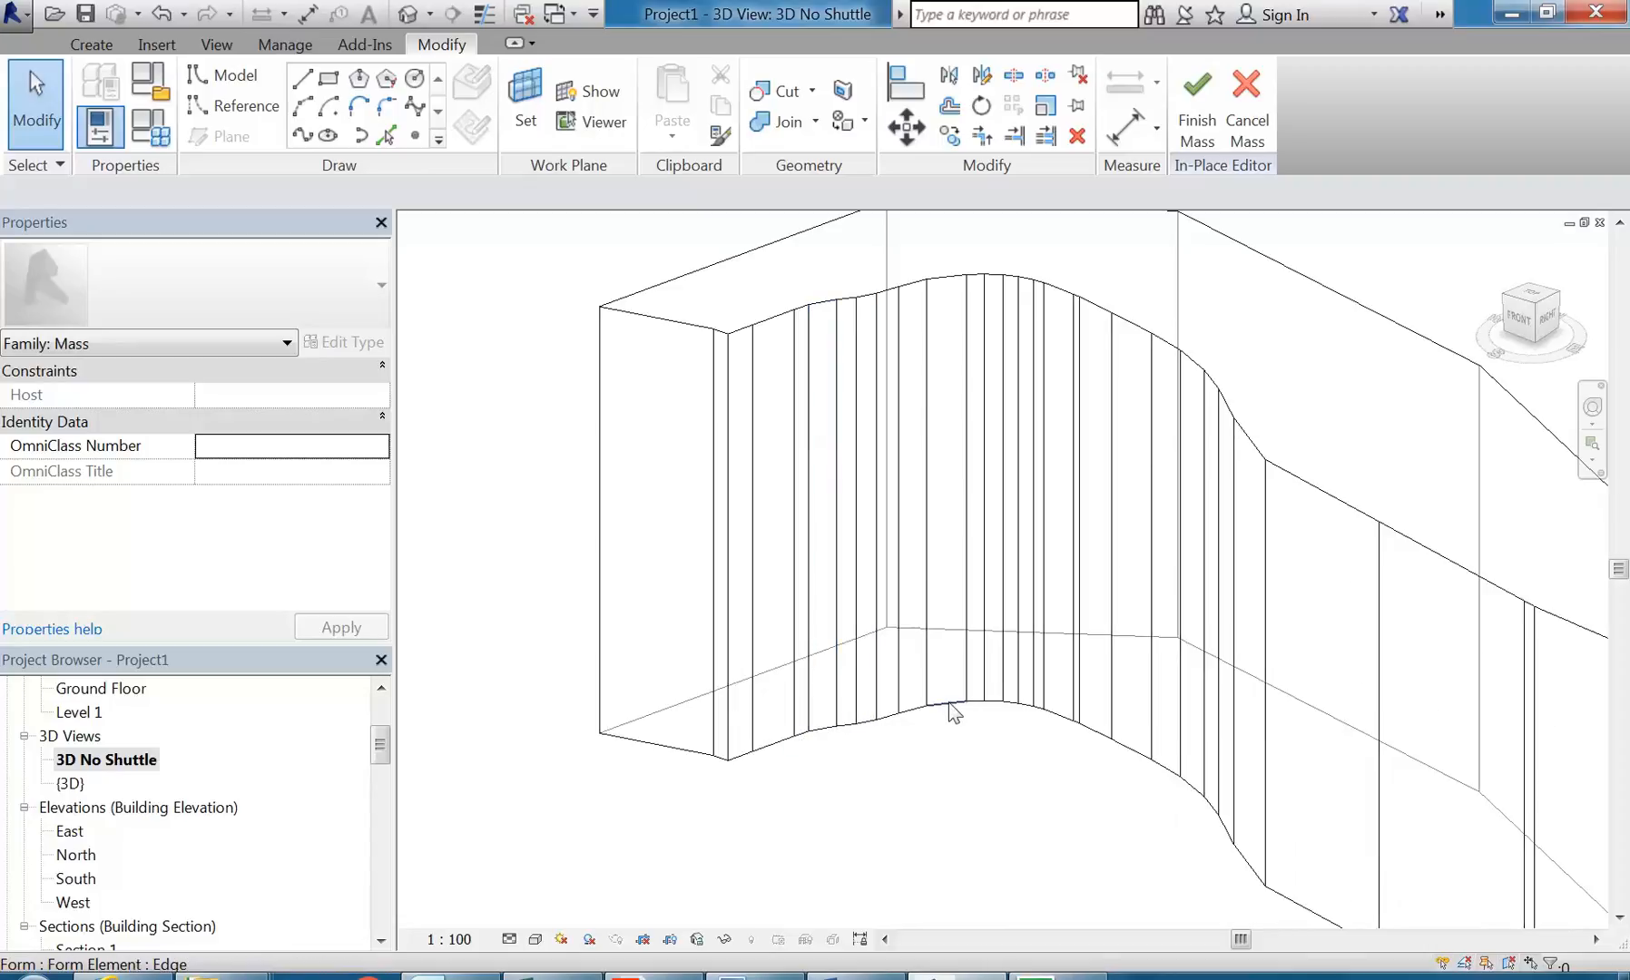
Step: Undo the form creation to return to the flat mass outline
scroll(950, 703, down, 3)
shift+middle_drag(822, 629, 836, 670)
scroll(833, 588, up, 5)
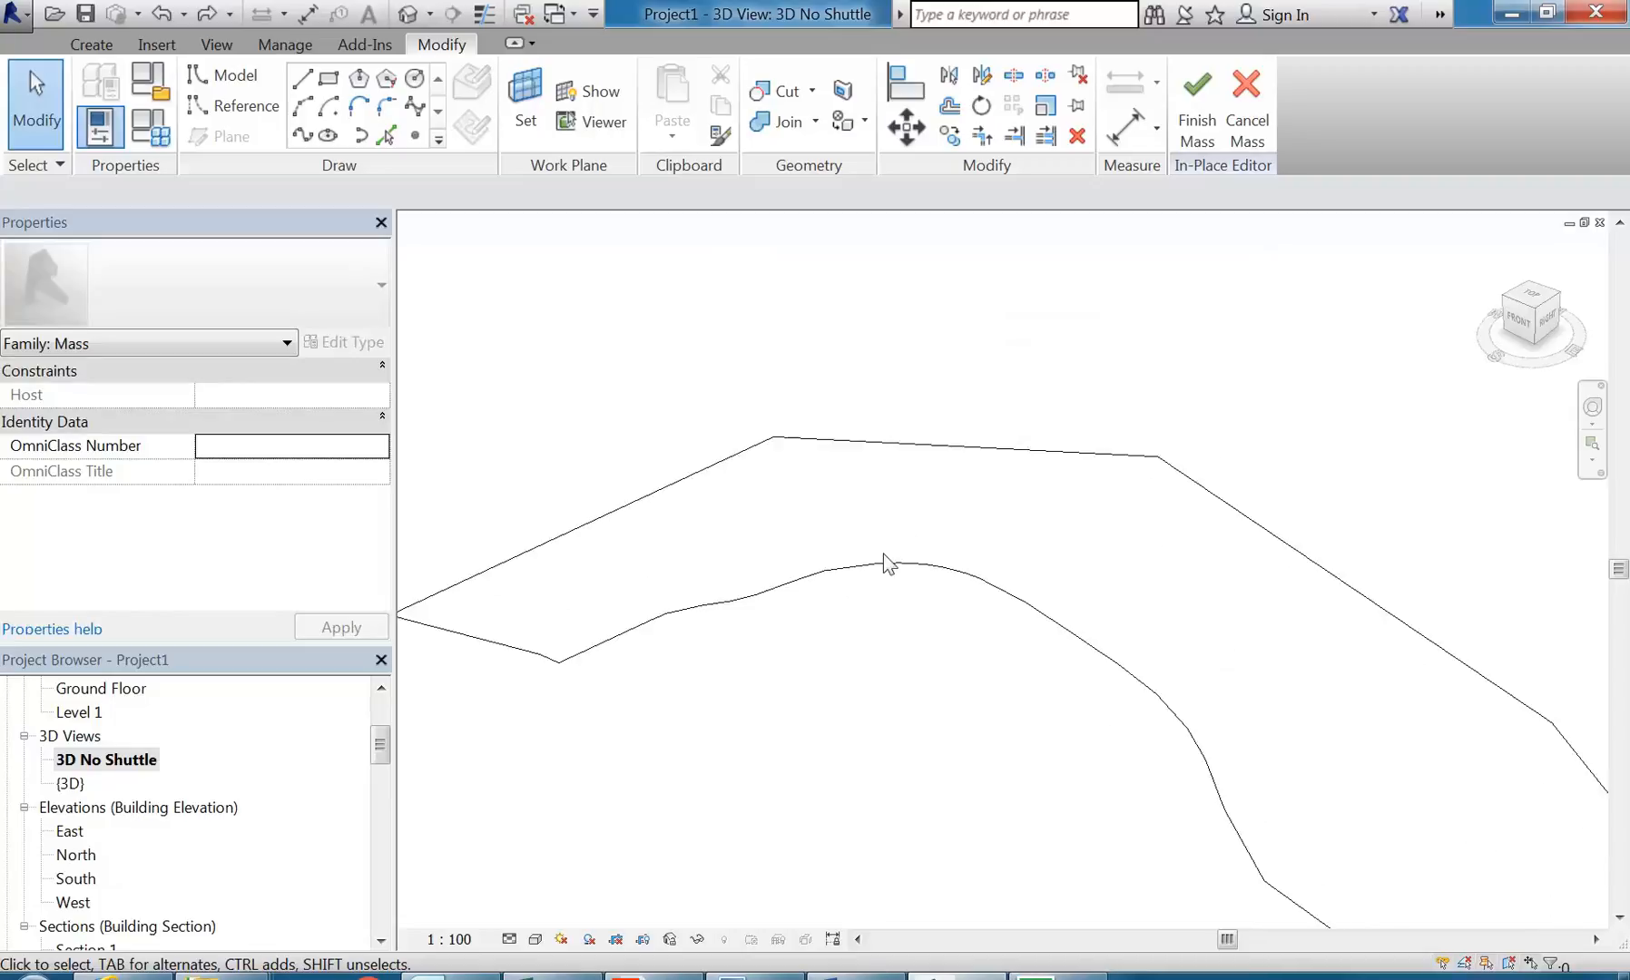
Step: Select the chain of outline lines to examine the short segments along the curved side, and clear the selection
click(892, 583)
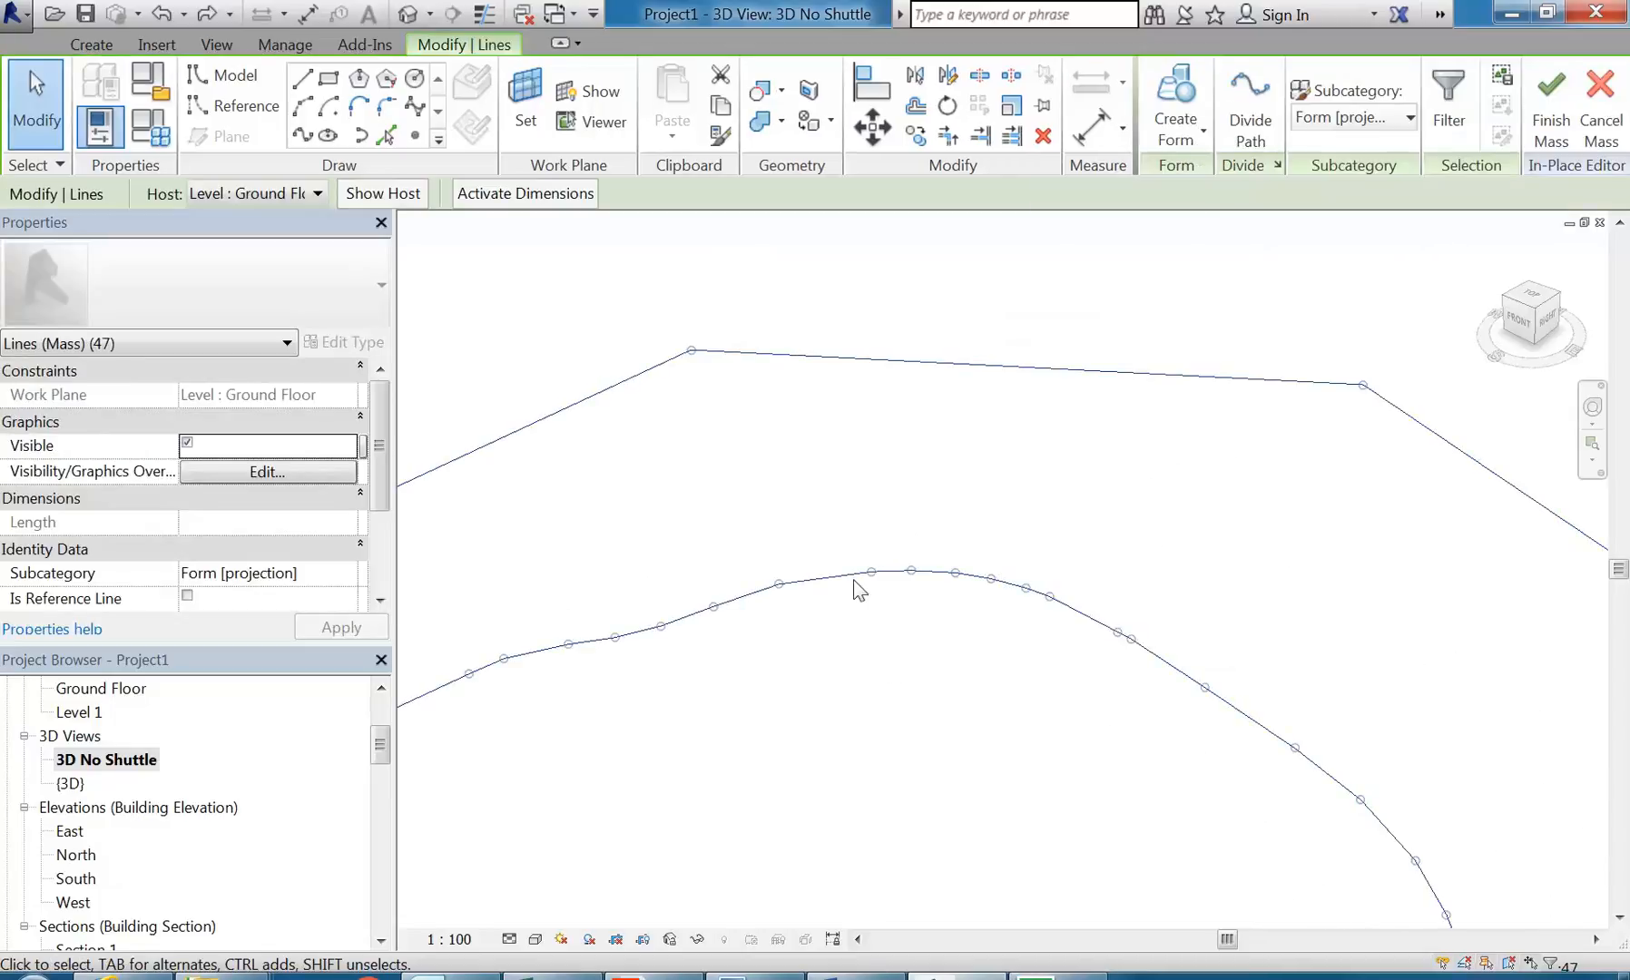
shift+middle_drag(882, 670, 898, 549)
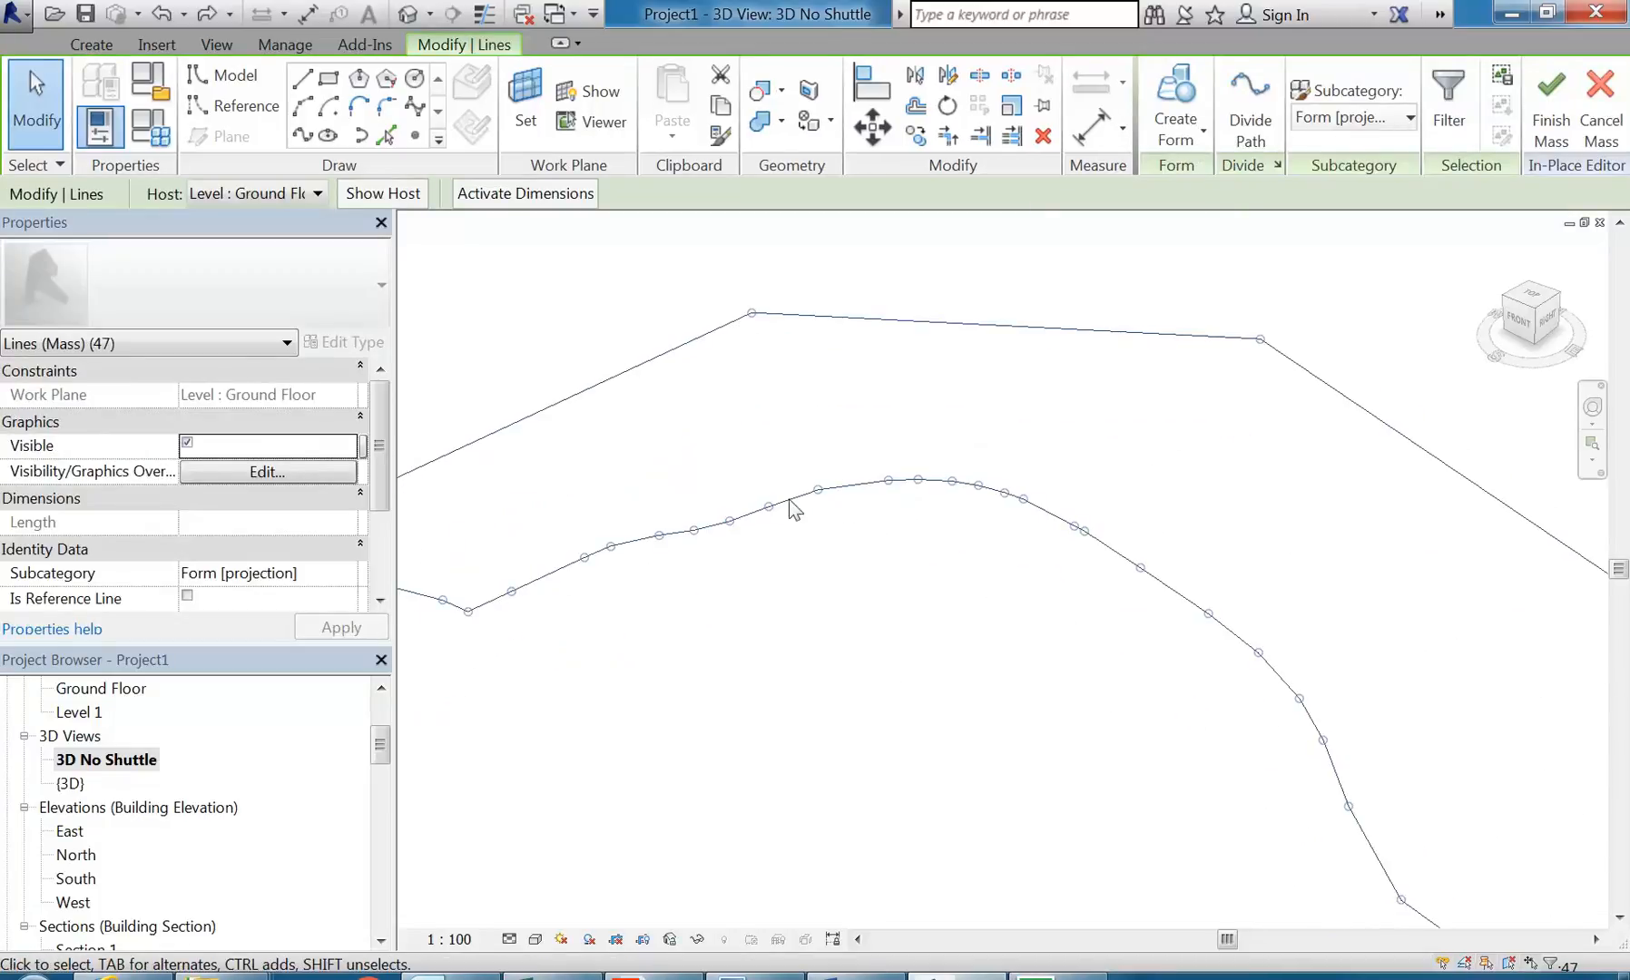
shift+middle_drag(855, 431, 884, 648)
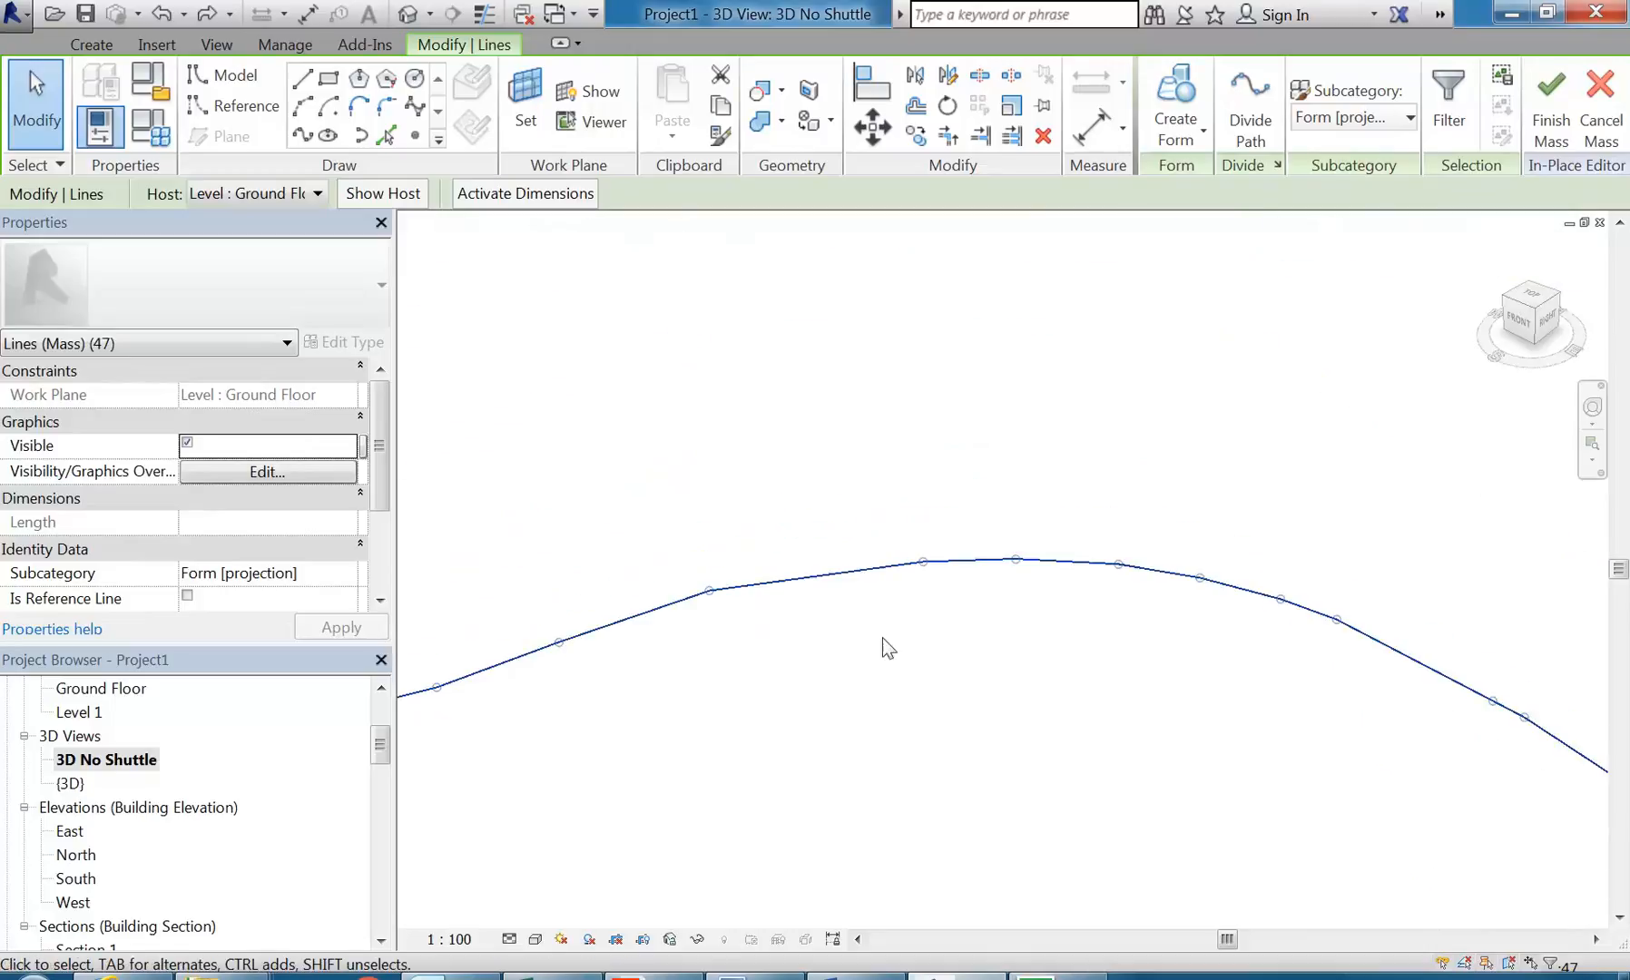
click(975, 669)
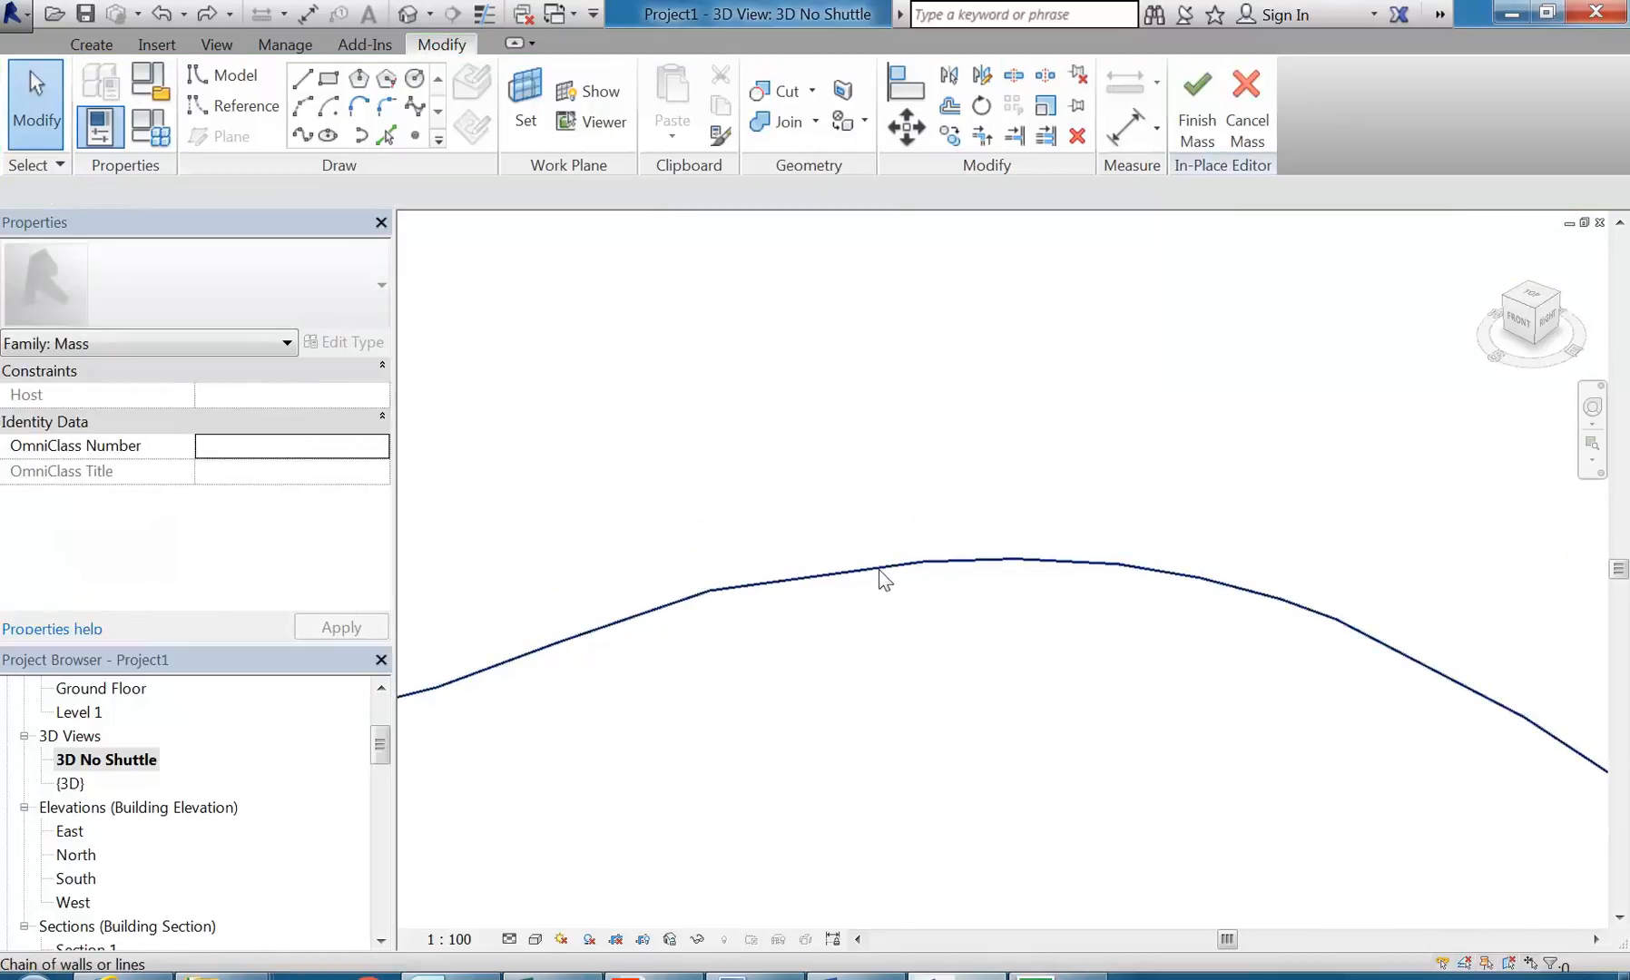
click(877, 577)
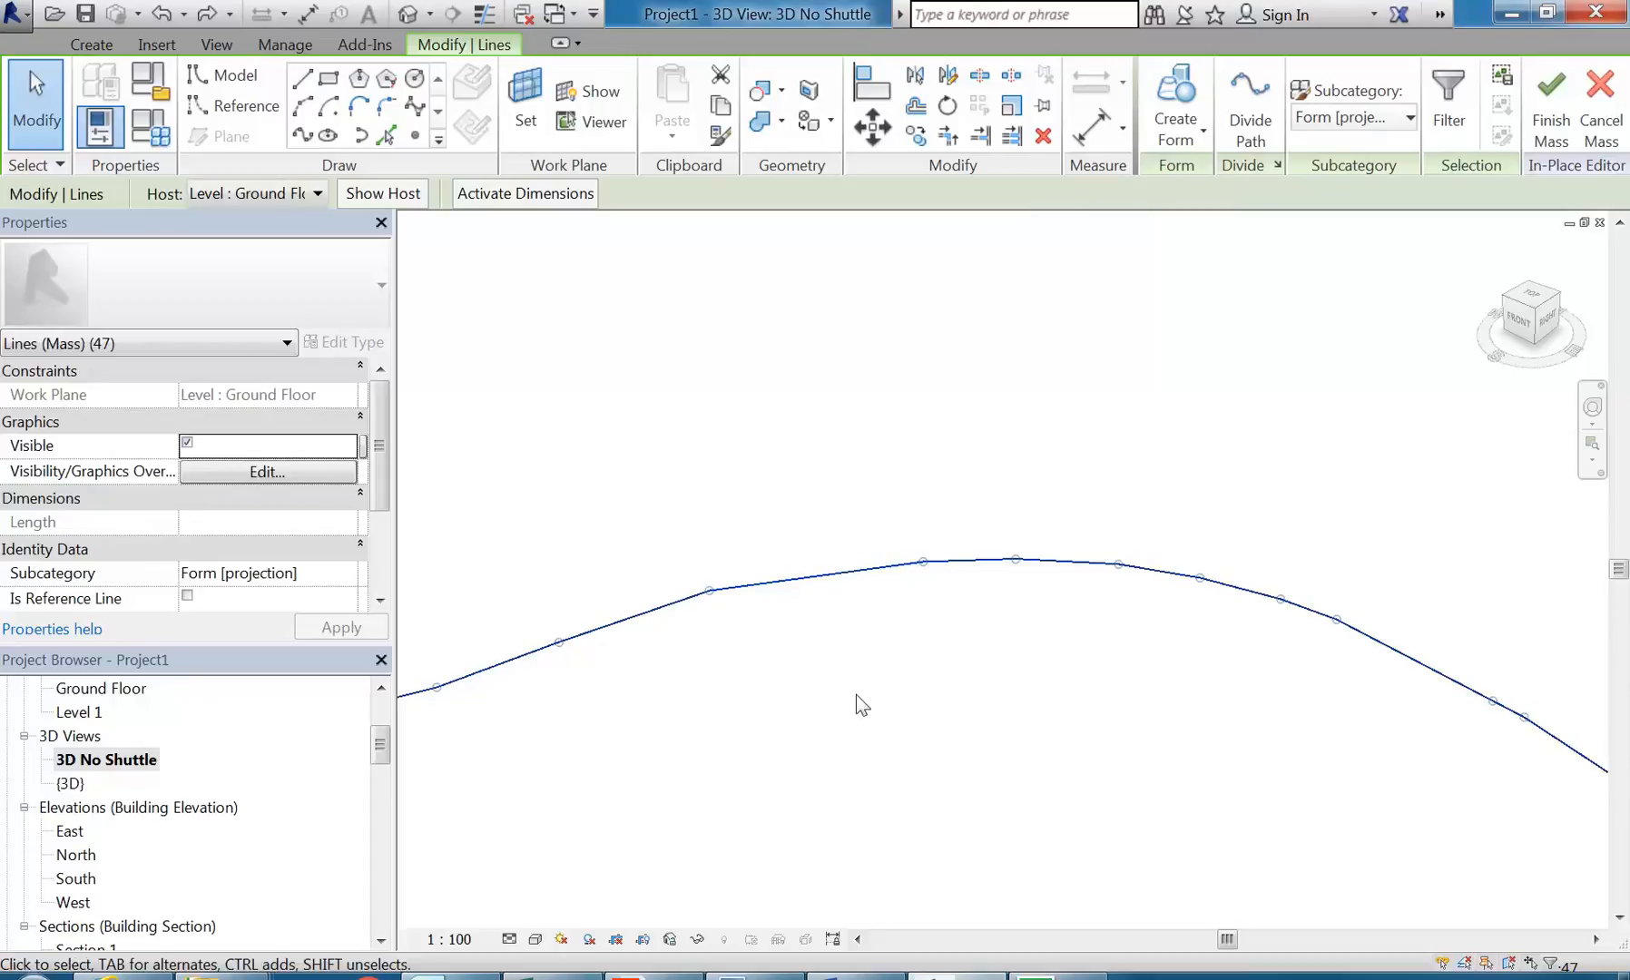
shift+middle_drag(1040, 652, 1017, 726)
click(1017, 726)
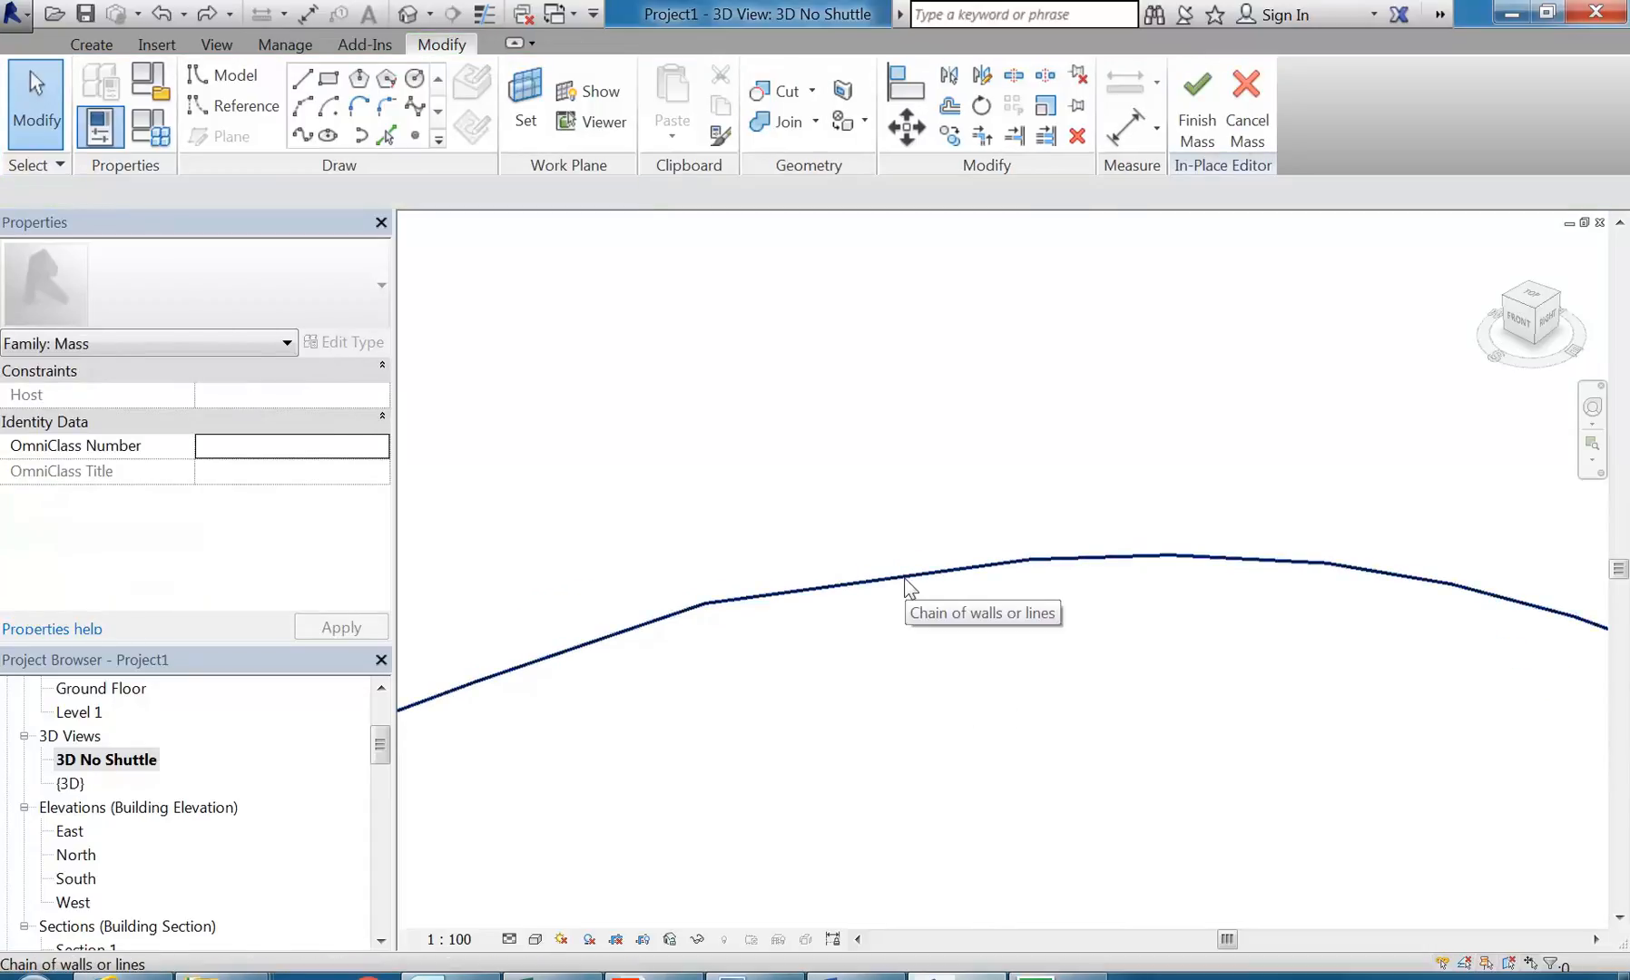
Step: Delete two short line segments at the crest of the outline's curved side, keeping the segment between them
click(905, 581)
shift+middle_drag(931, 638, 1055, 626)
click(1041, 605)
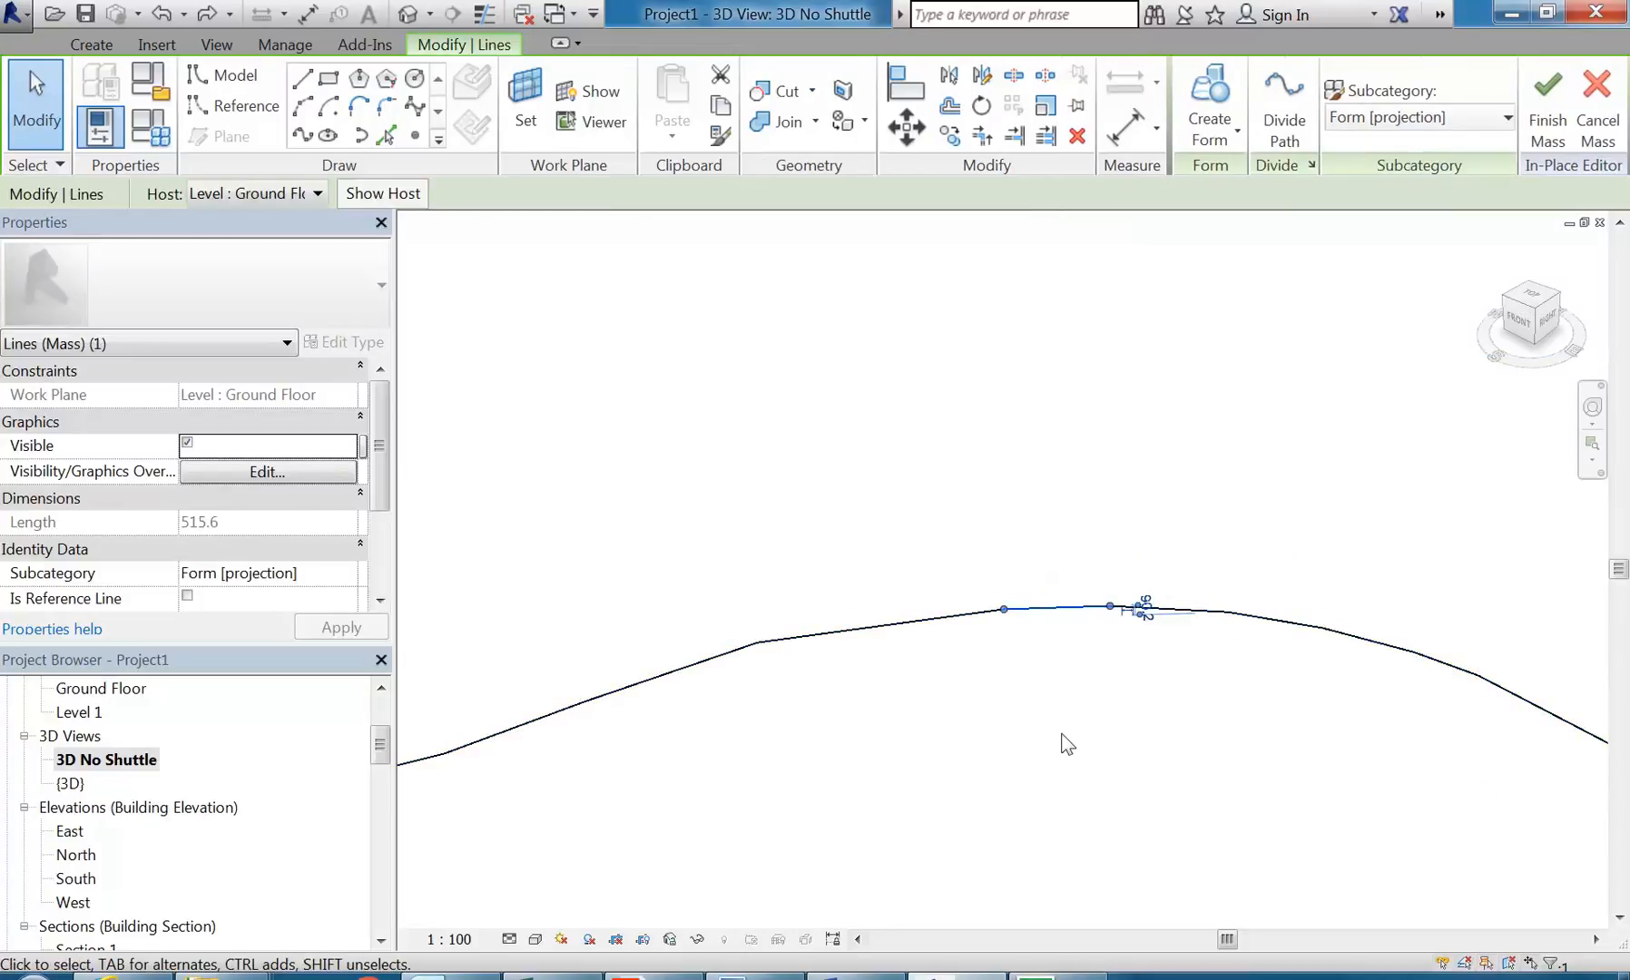
key(Delete)
shift+middle_drag(1062, 746, 1114, 544)
click(1079, 552)
click(1115, 543)
key(Delete)
Step: Delete two more short segments just past the crest, keeping the longer lines between the gaps
scroll(1114, 622, down, 4)
middle_drag(1114, 622, 997, 535)
key(Tab)
click(1174, 543)
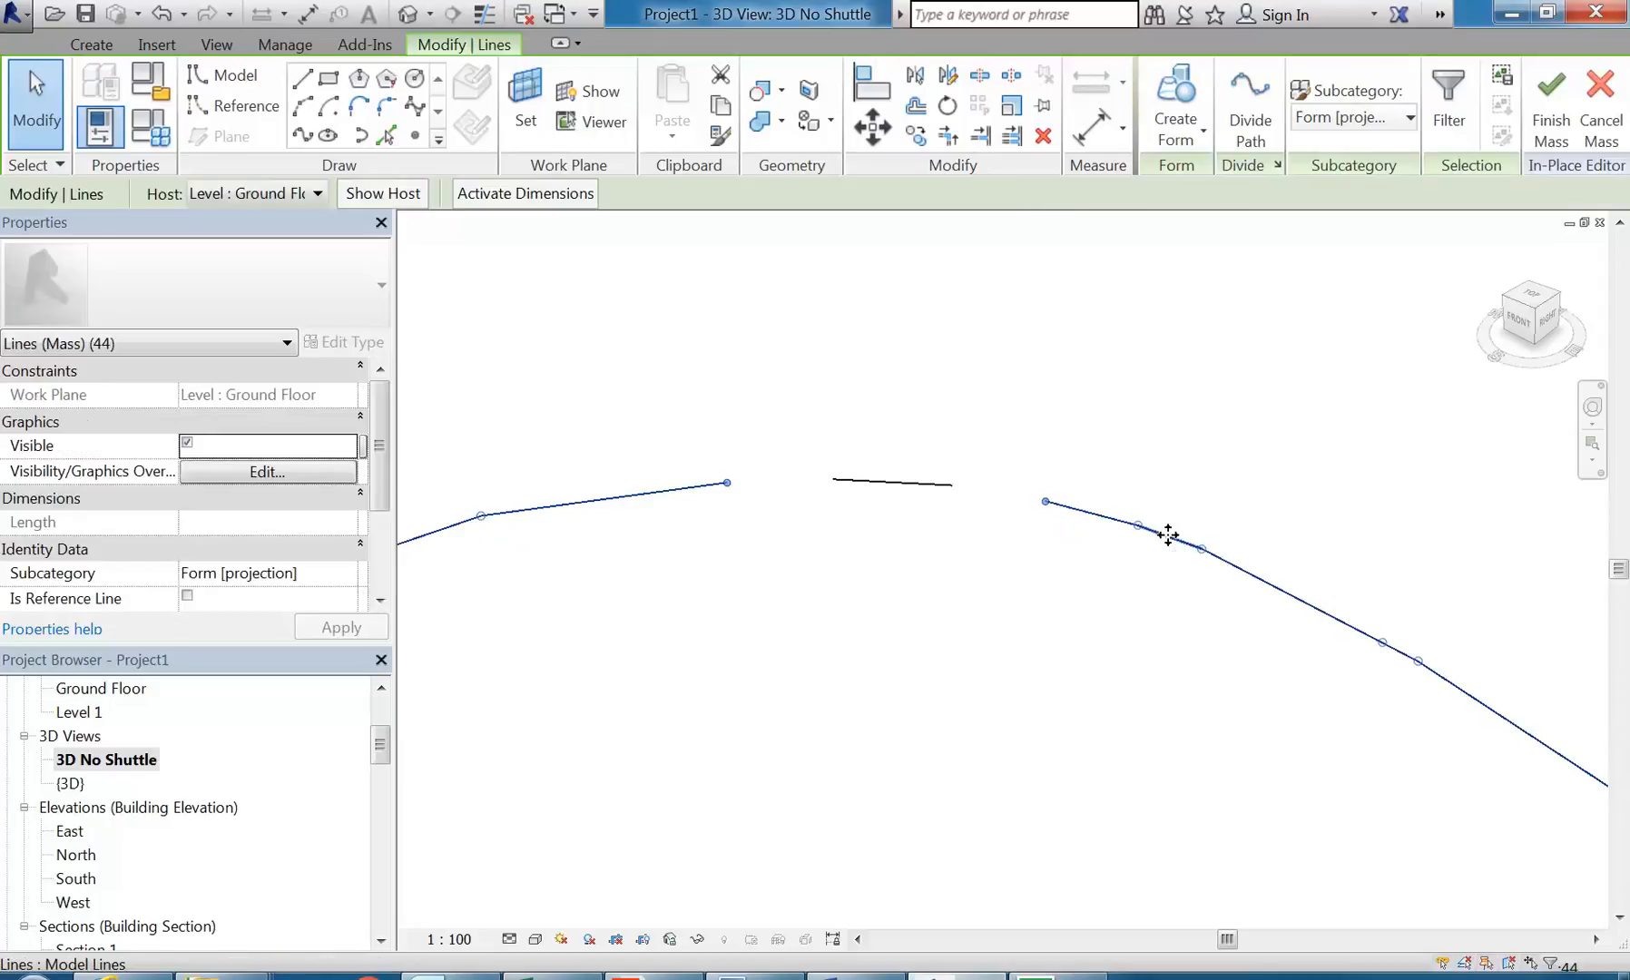
key(Escape)
middle_drag(1164, 655, 1019, 565)
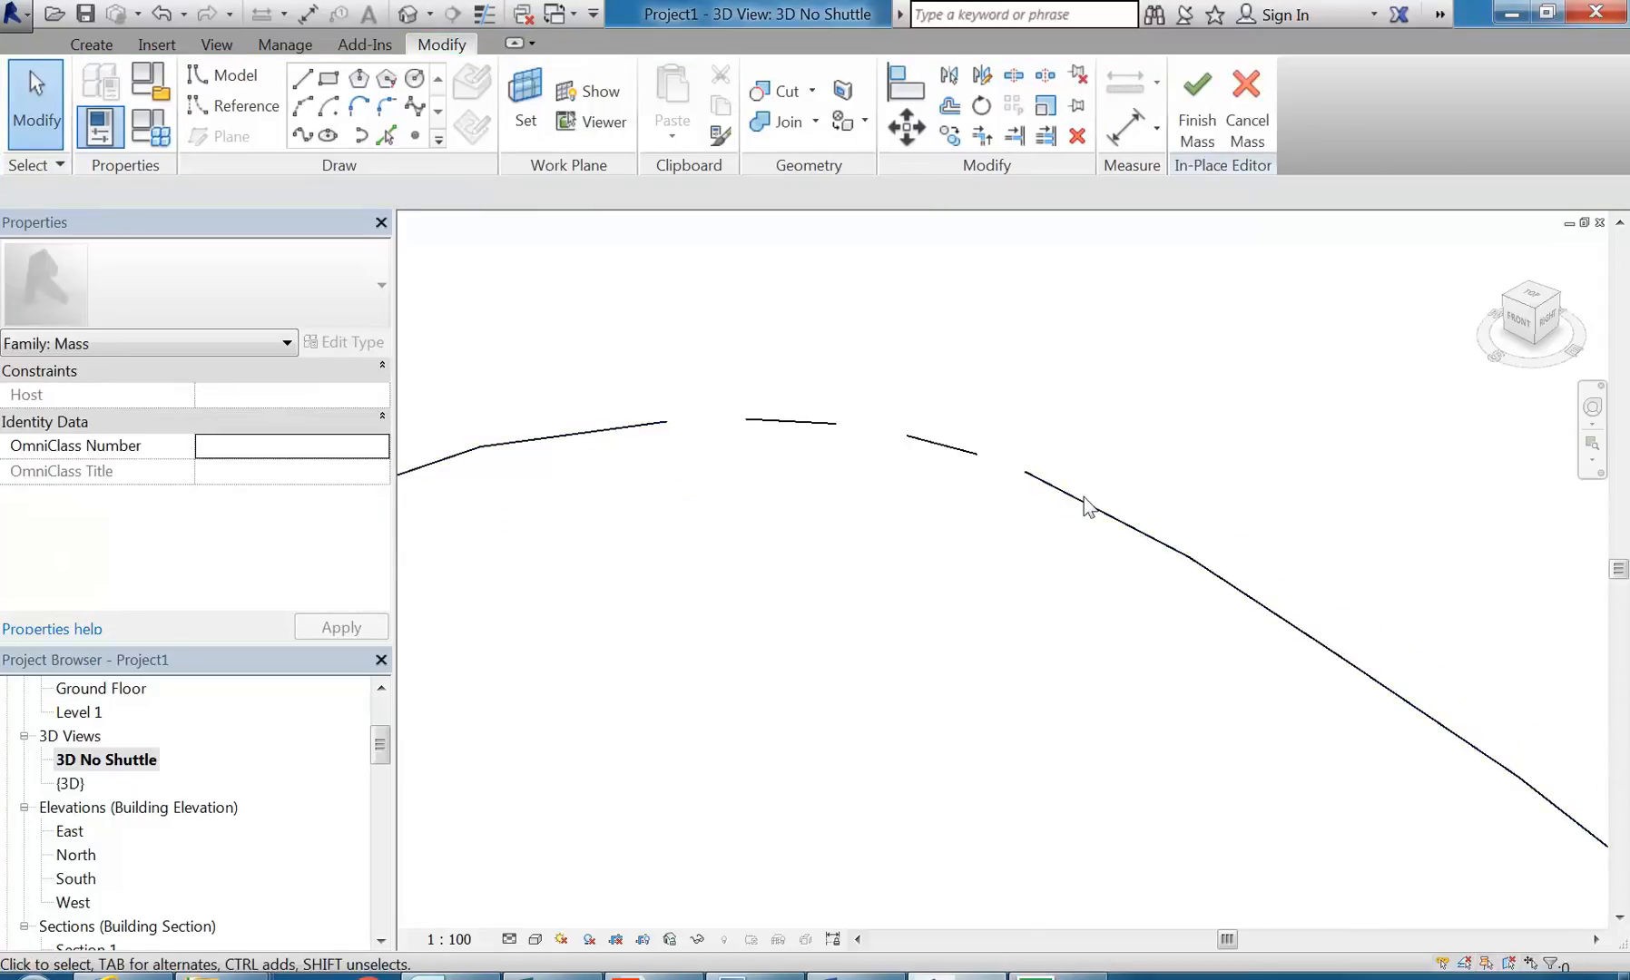
click(1080, 511)
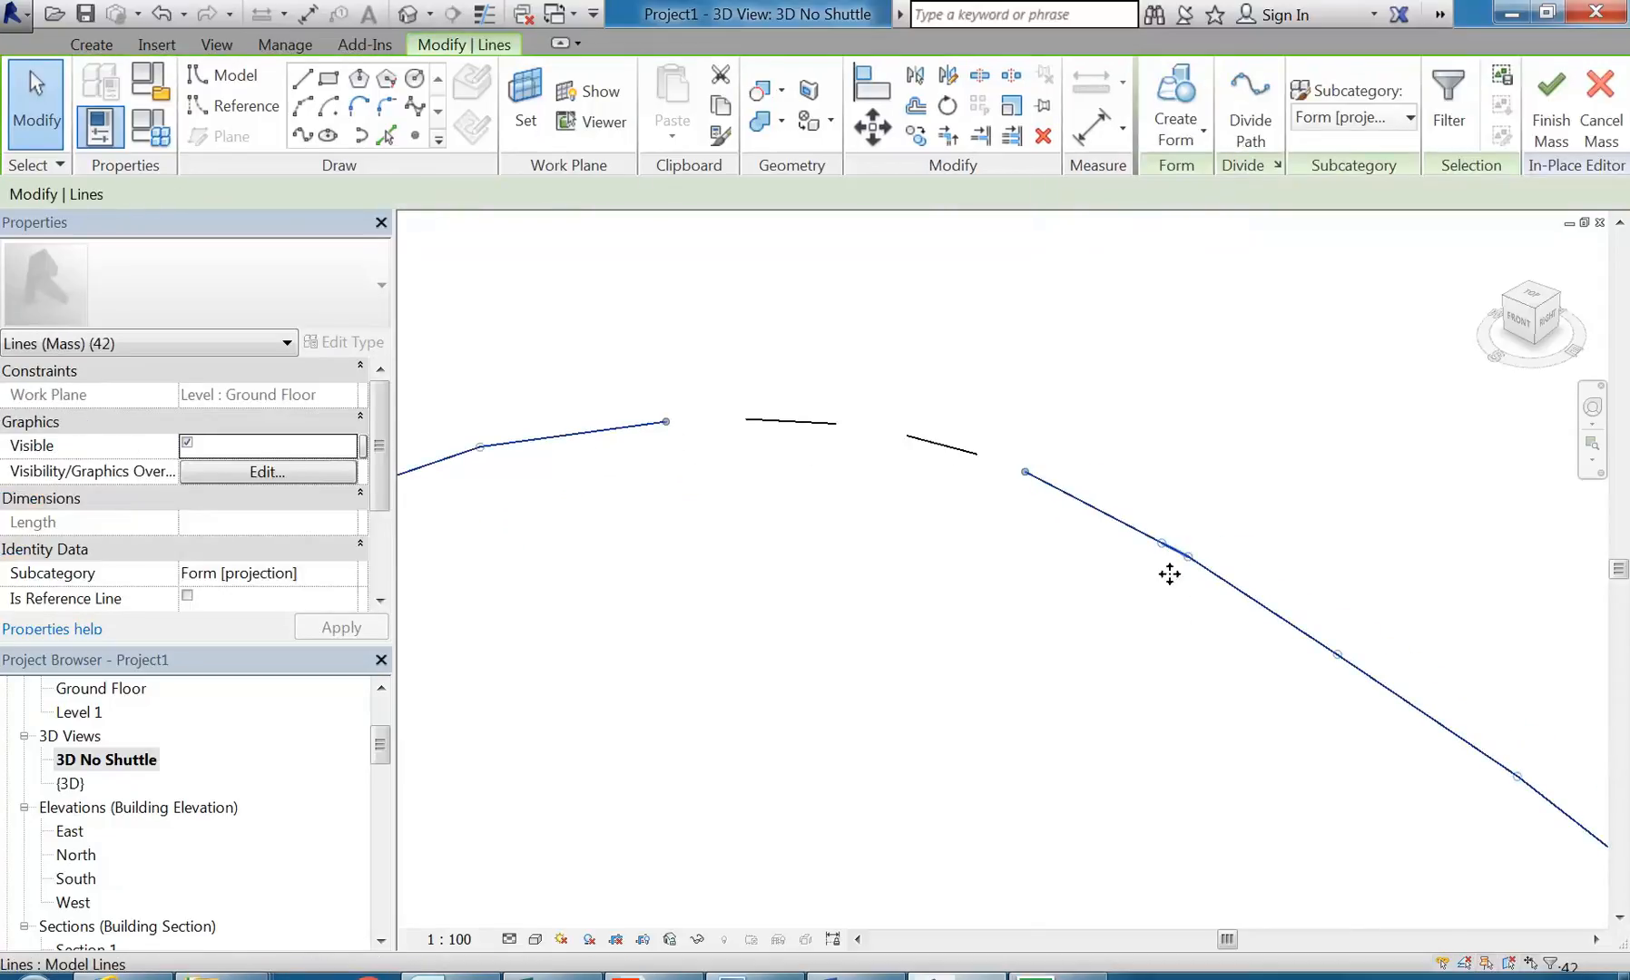
key(Escape)
scroll(1157, 644, down, 2)
middle_drag(1157, 644, 1078, 449)
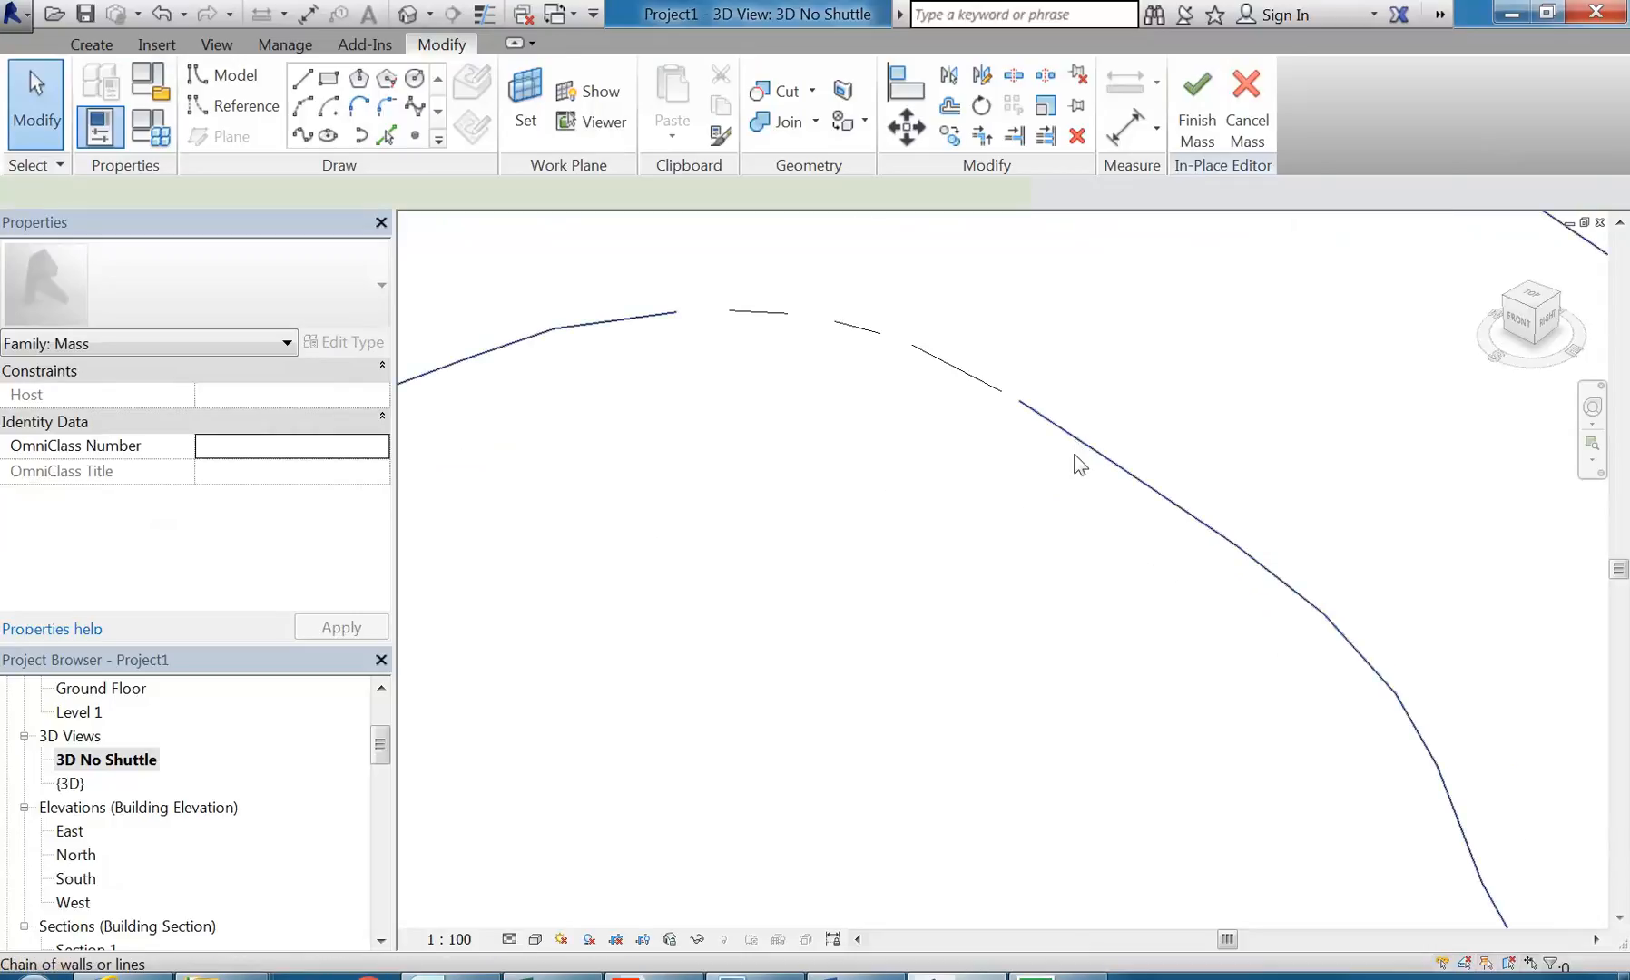
Step: Delete two segments on the steeper part of the curve, keeping the line between them
click(1078, 449)
scroll(1199, 552, down, 2)
middle_drag(1200, 551, 1139, 451)
scroll(1135, 472, down, 3)
middle_drag(1131, 545, 1095, 579)
scroll(1130, 567, up, 3)
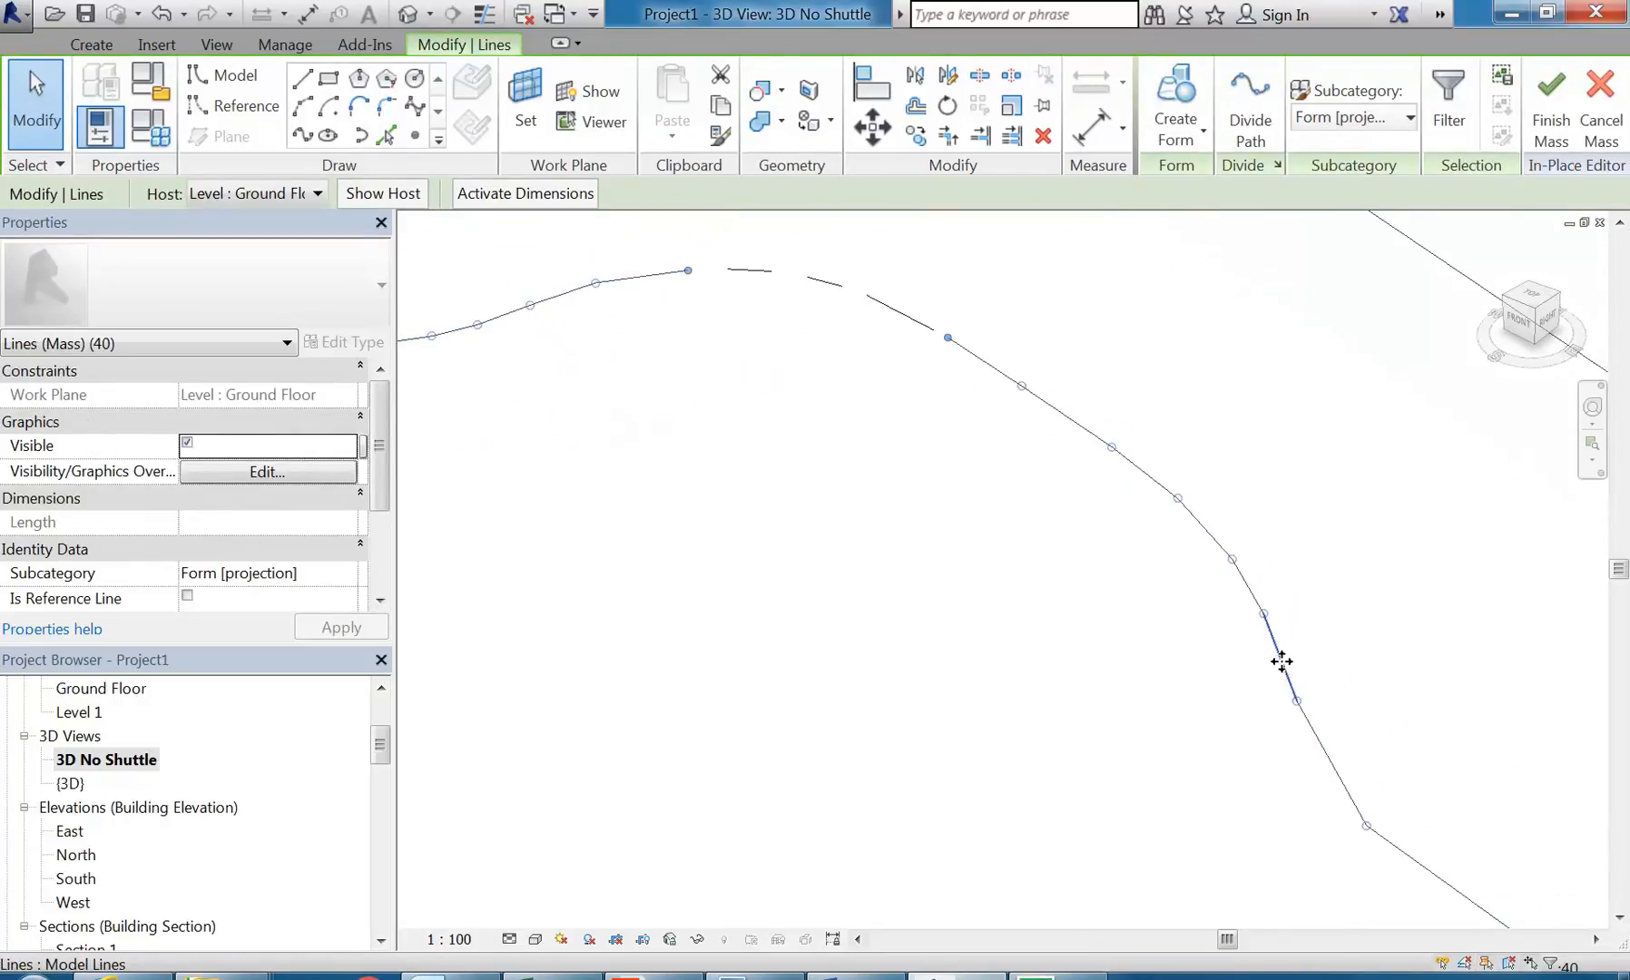
click(1152, 586)
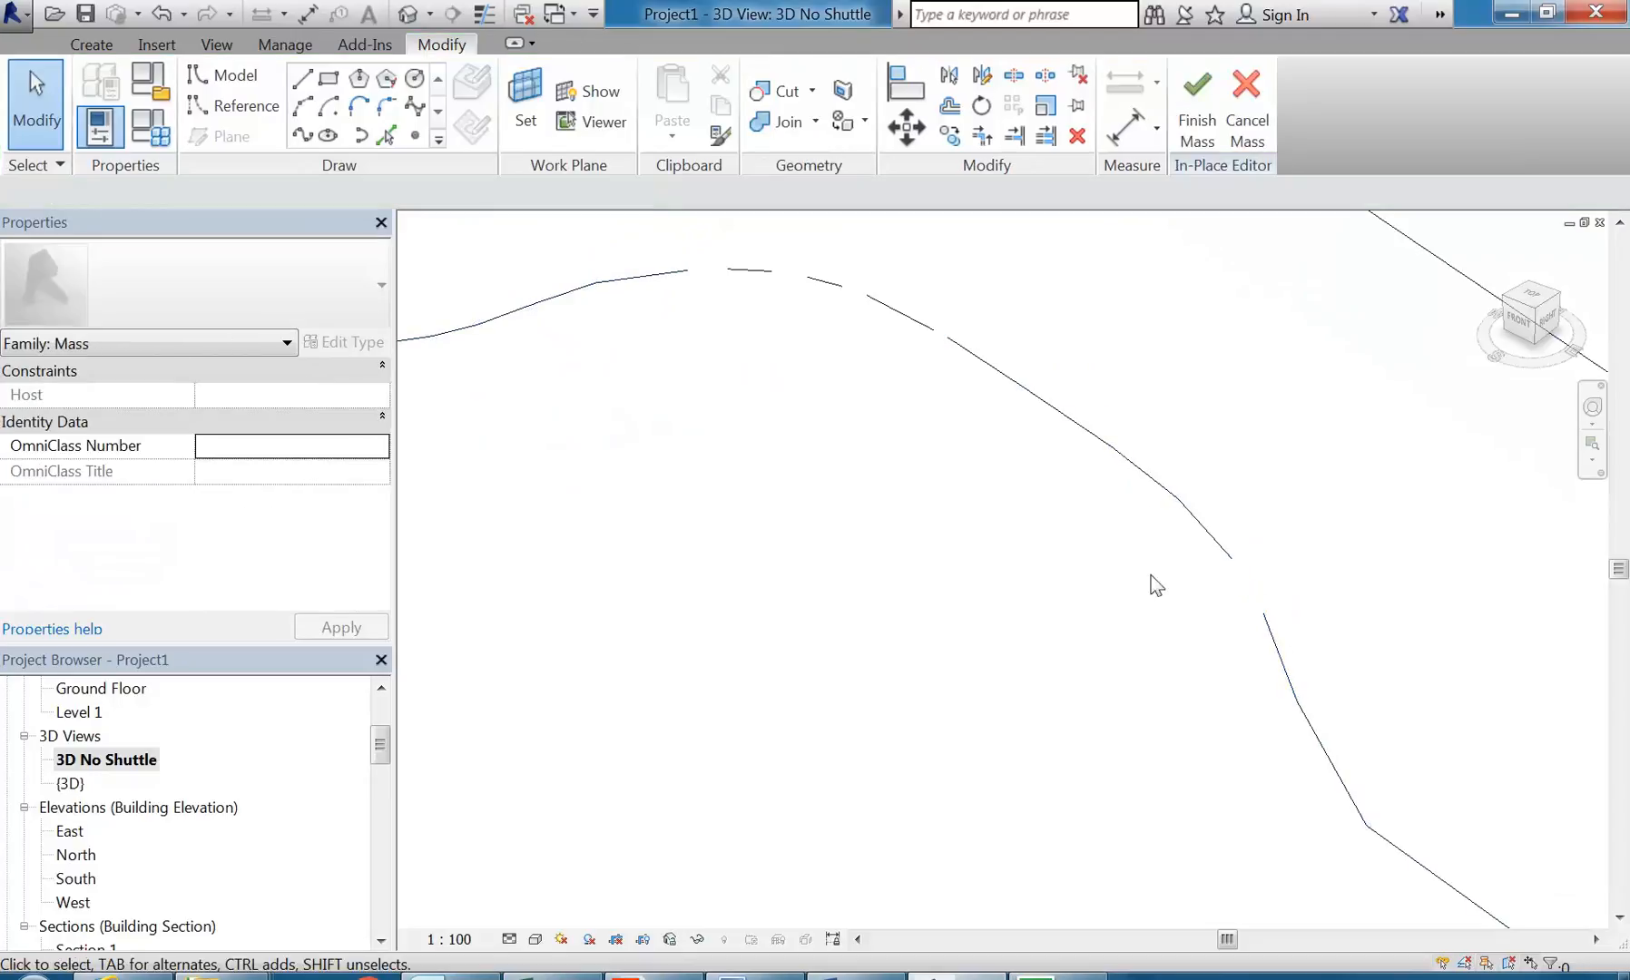
click(1138, 468)
key(Delete)
Step: Delete two alternate short segments on the gentle slope between the crest and the sharp corner of the outline
click(1077, 433)
middle_drag(979, 404, 1215, 561)
middle_drag(831, 461, 945, 465)
key(Tab)
click(825, 458)
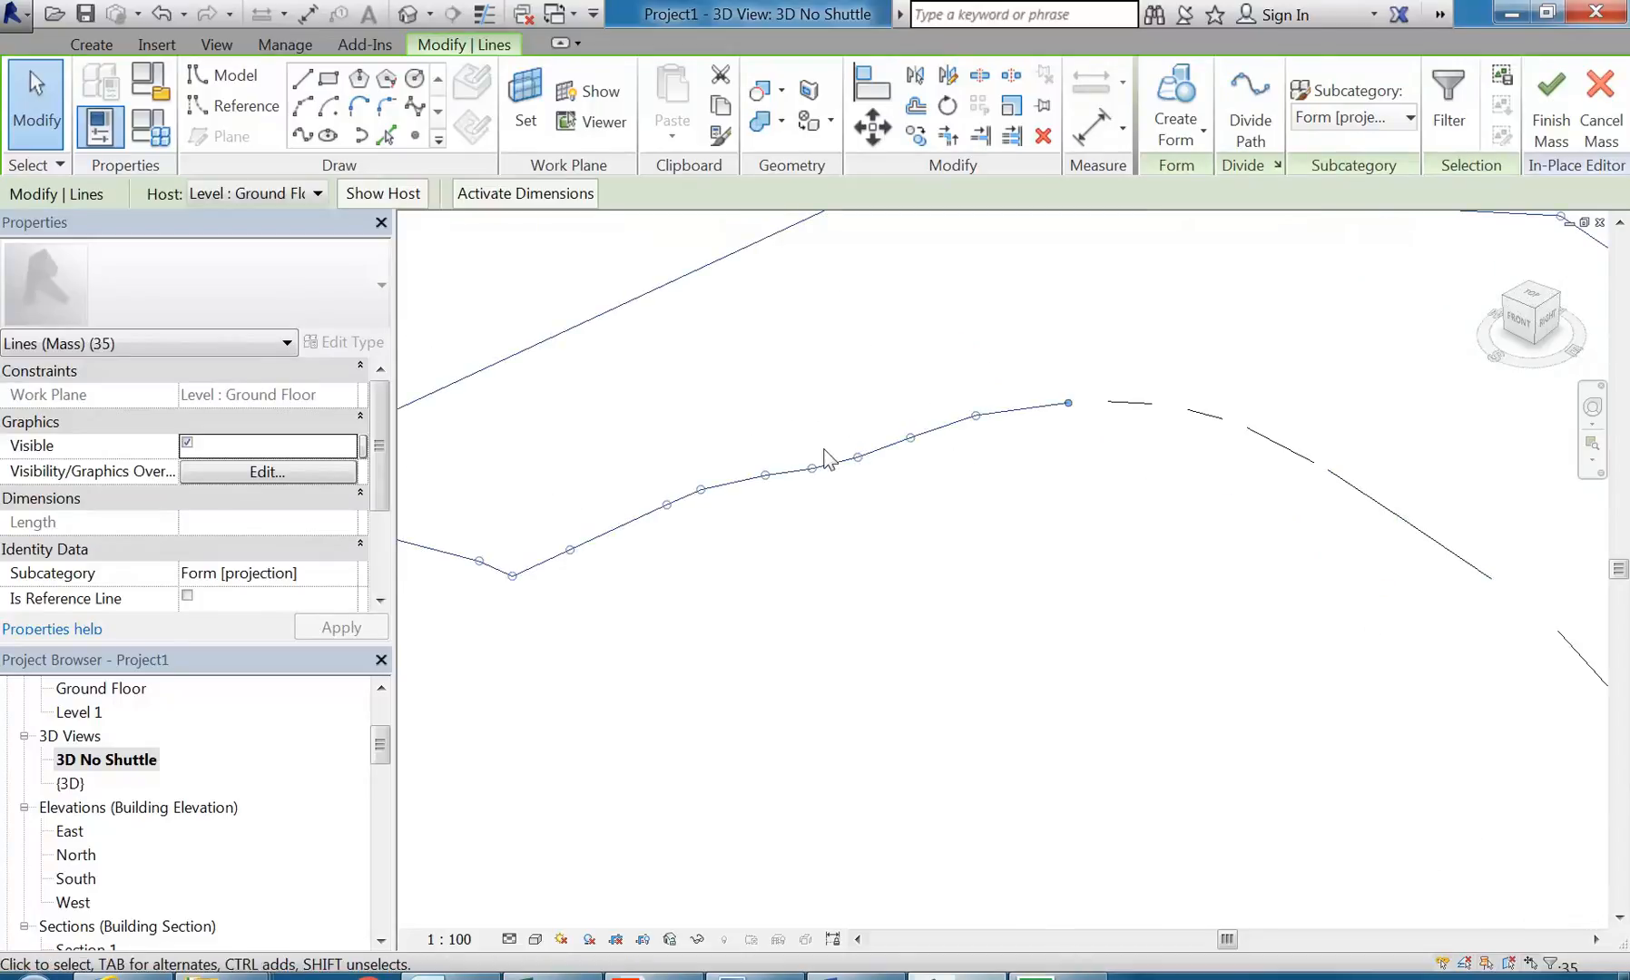
click(877, 449)
key(Delete)
key(Tab)
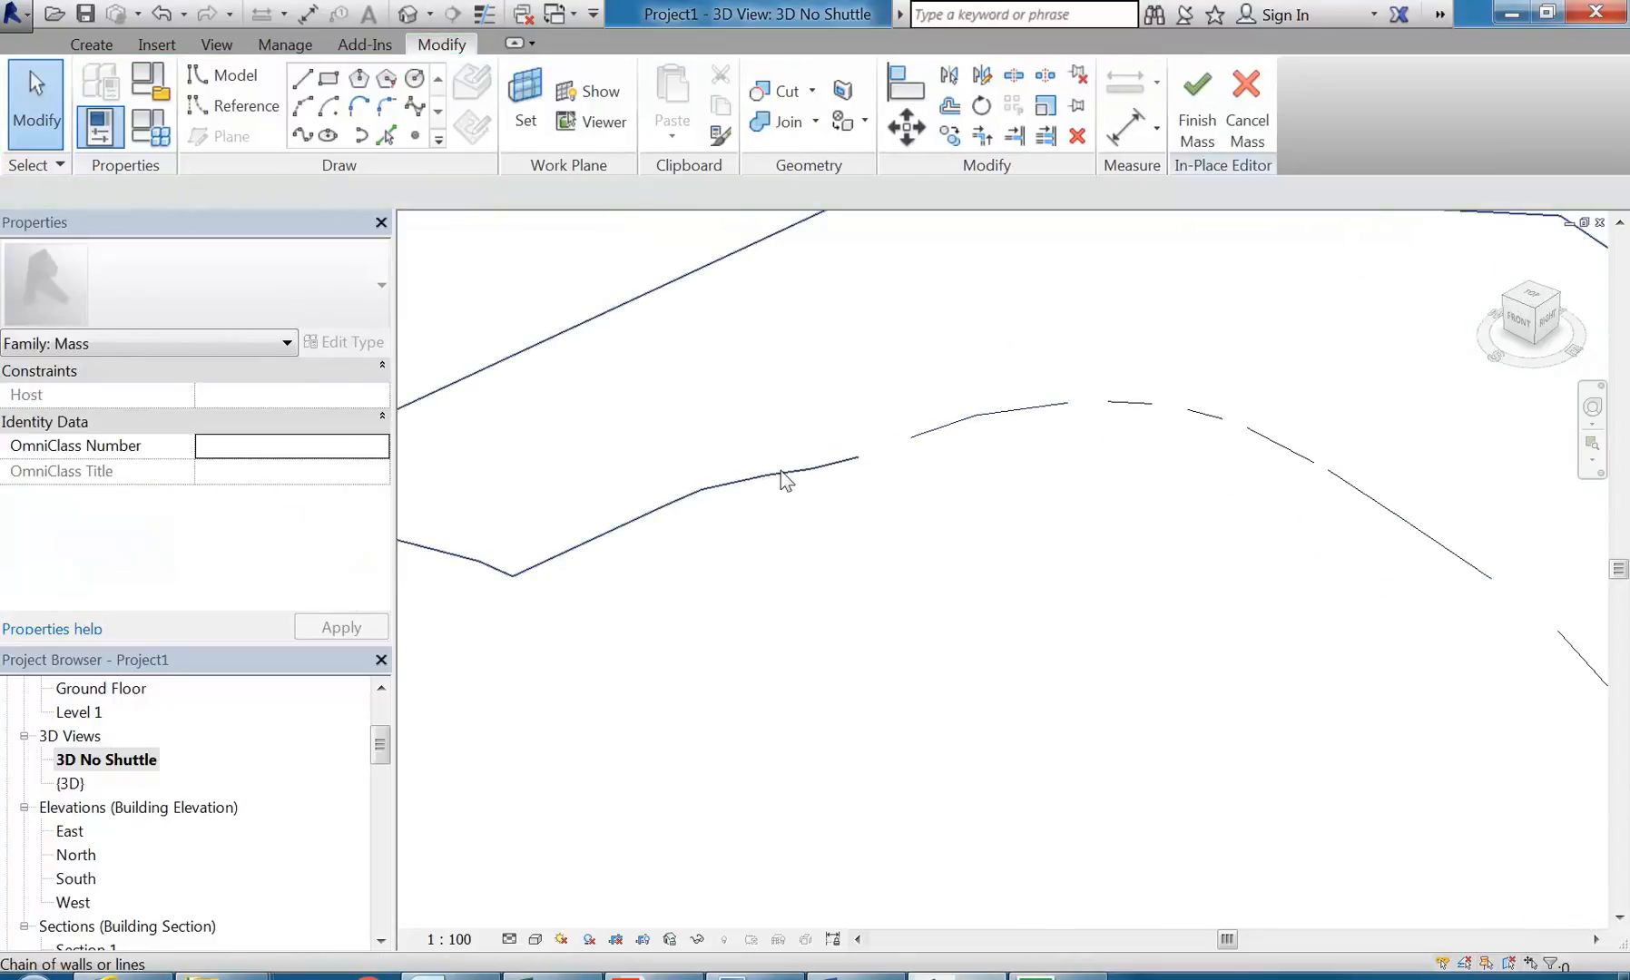
click(774, 472)
click(786, 472)
key(Delete)
Step: Delete two more short segments near the outline's sharp corner, including the one that starts at the corner
key(Tab)
click(678, 500)
click(582, 598)
click(548, 559)
key(Delete)
middle_drag(573, 642, 902, 659)
key(Tab)
click(797, 576)
scroll(859, 566, up, 2)
click(918, 549)
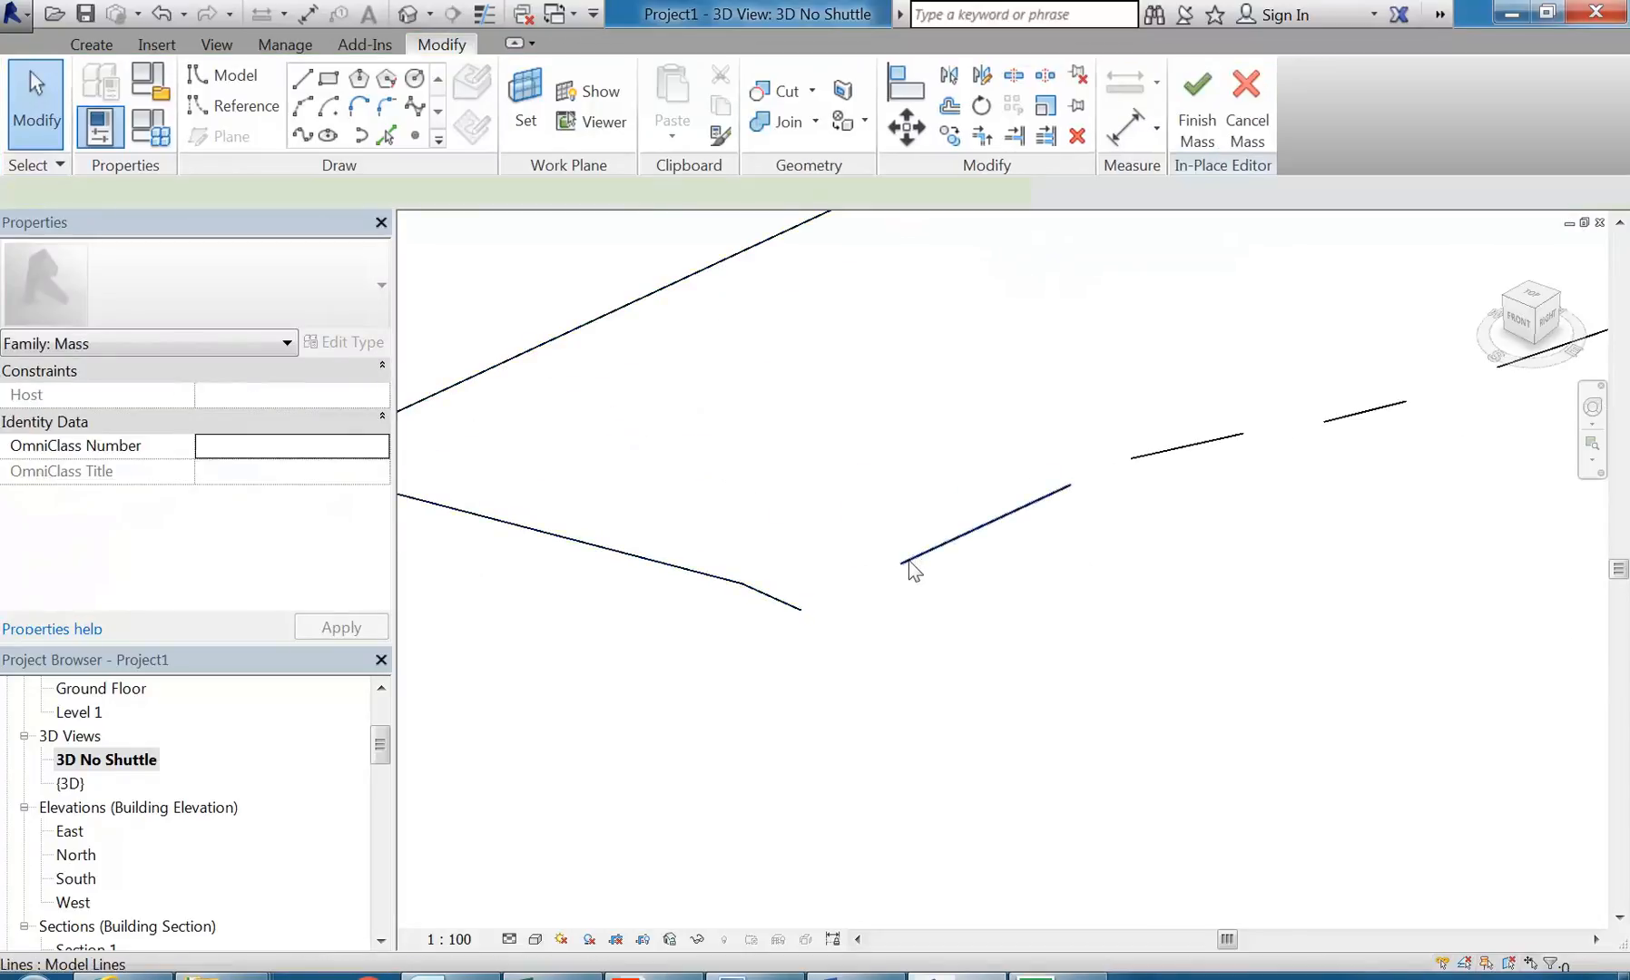
Step: Stretch the remaining segment beside the sharp corner so that its end closes the gap at the corner
click(908, 560)
scroll(906, 560, up, 1)
drag(901, 563, 771, 620)
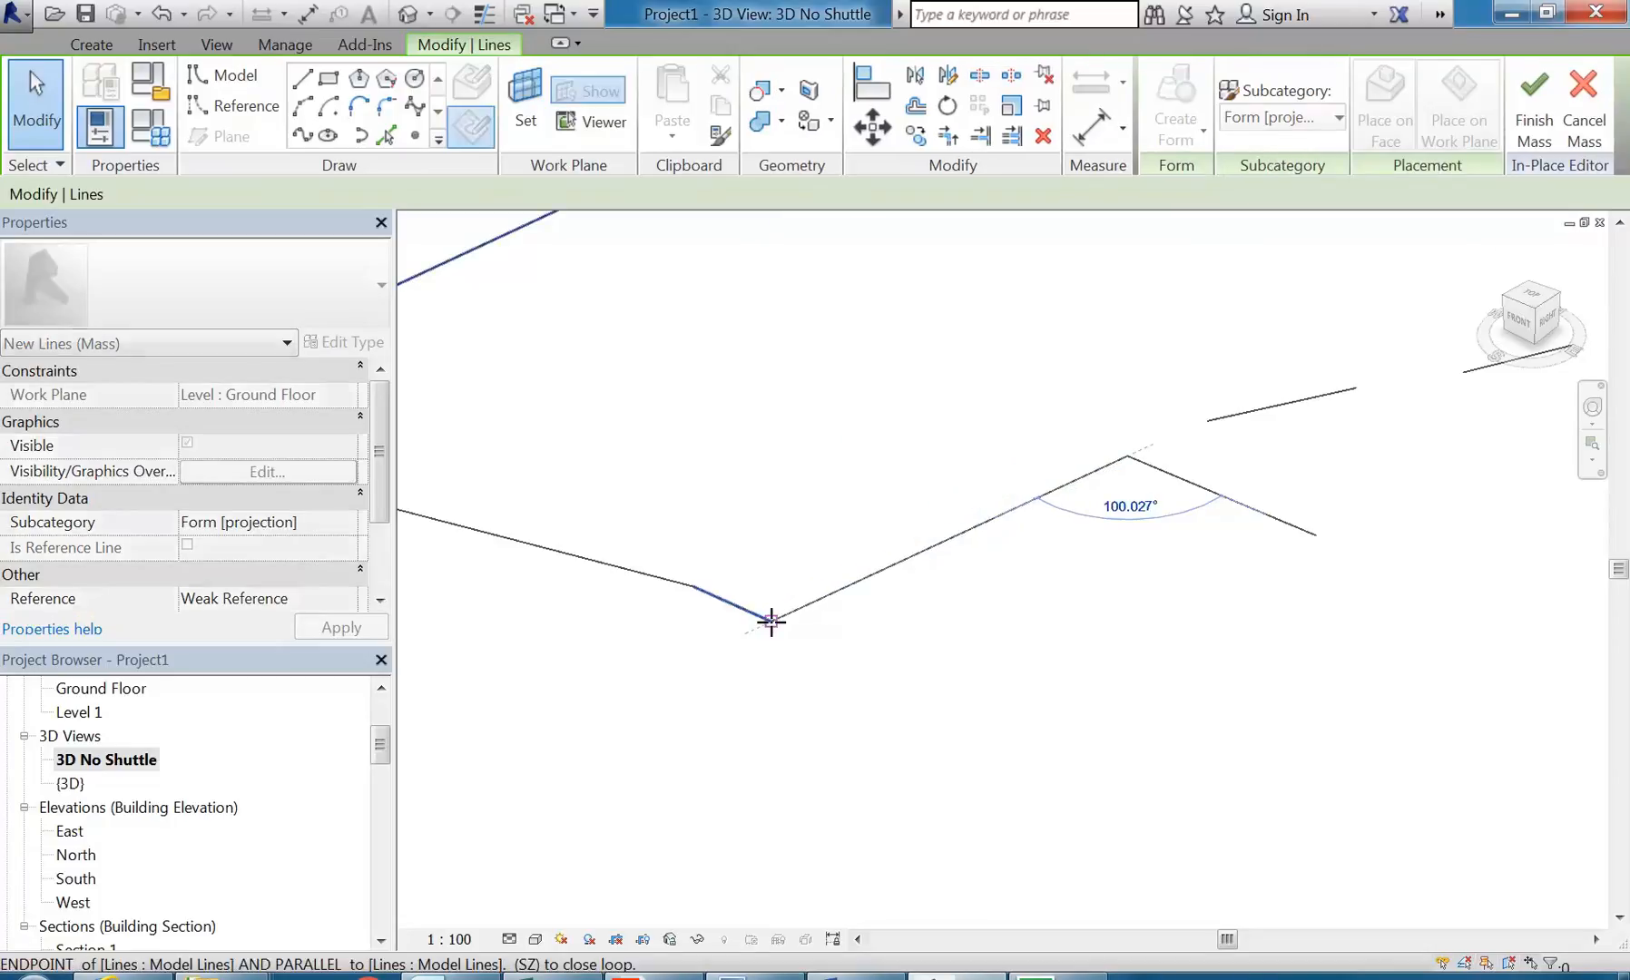
middle_drag(917, 502, 673, 626)
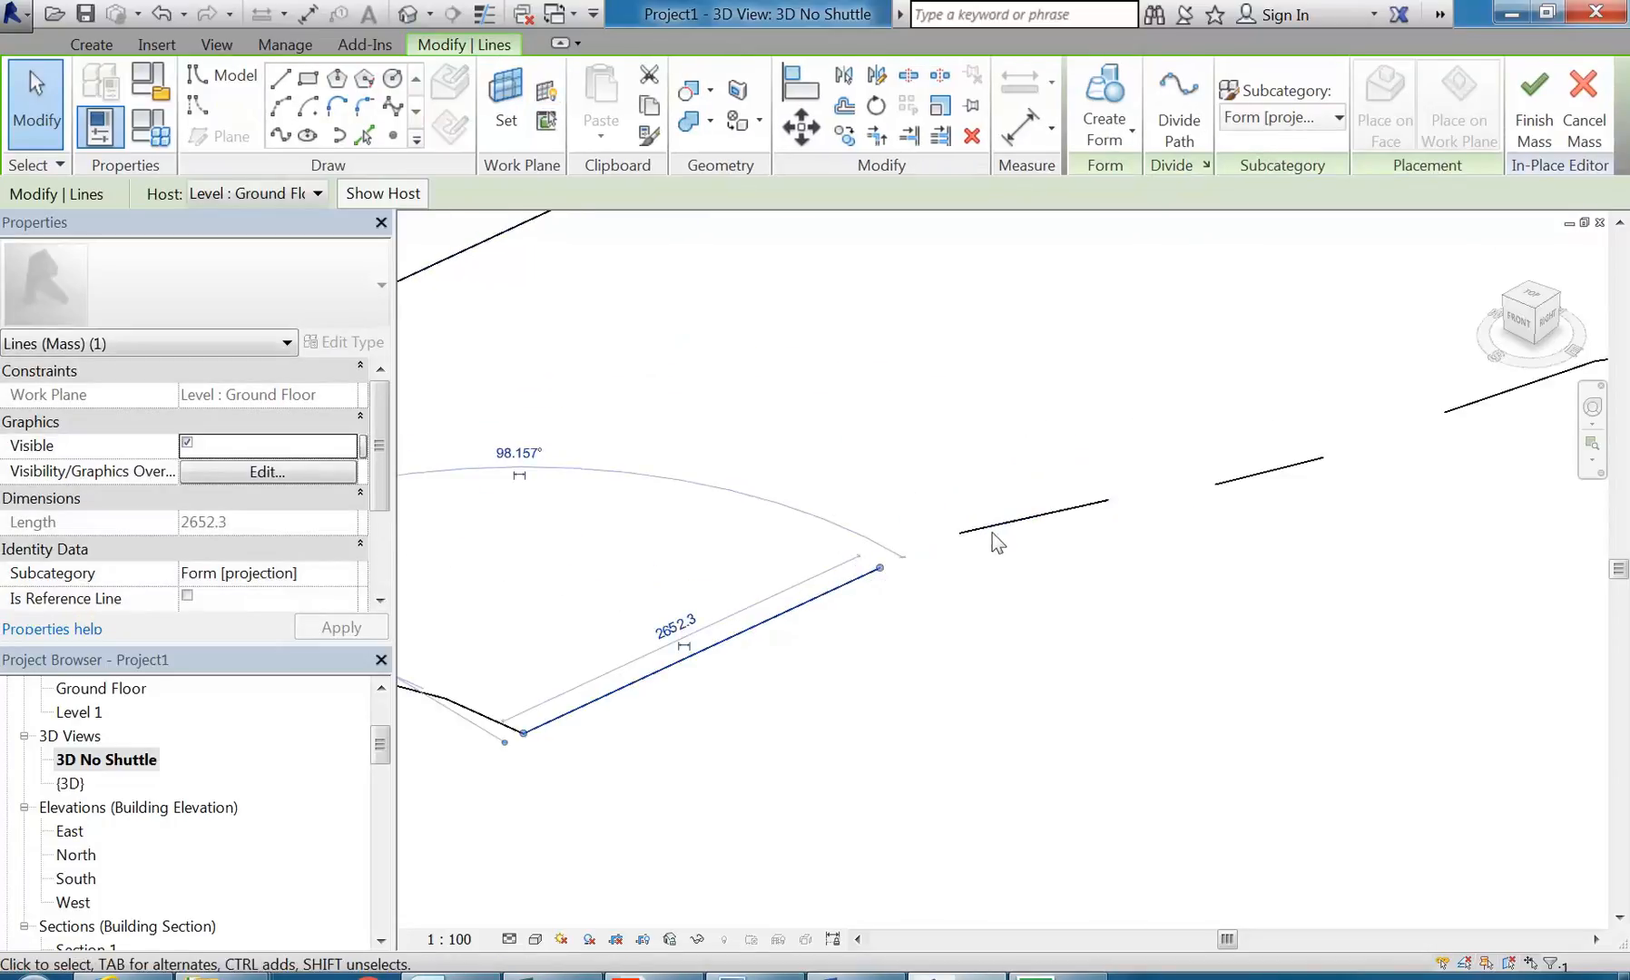
Step: Stretch both ends of the second segment from the corner to meet the endpoints of its neighbouring segments
click(995, 527)
drag(959, 533, 881, 569)
middle_drag(1277, 491, 950, 555)
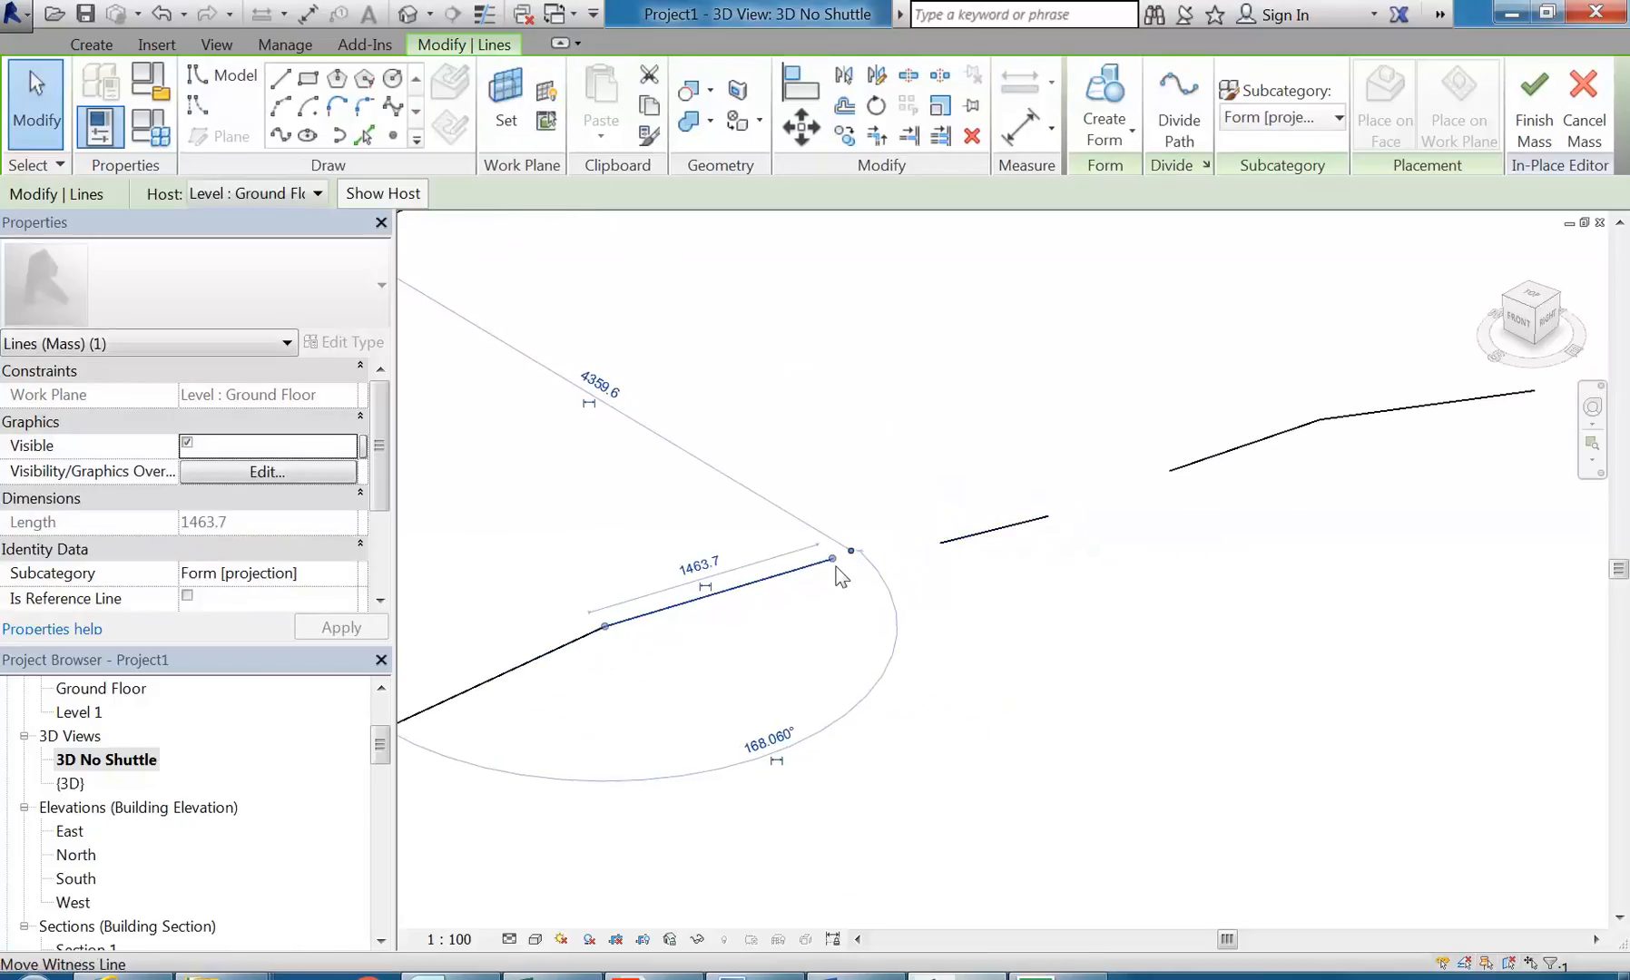
drag(918, 549, 940, 542)
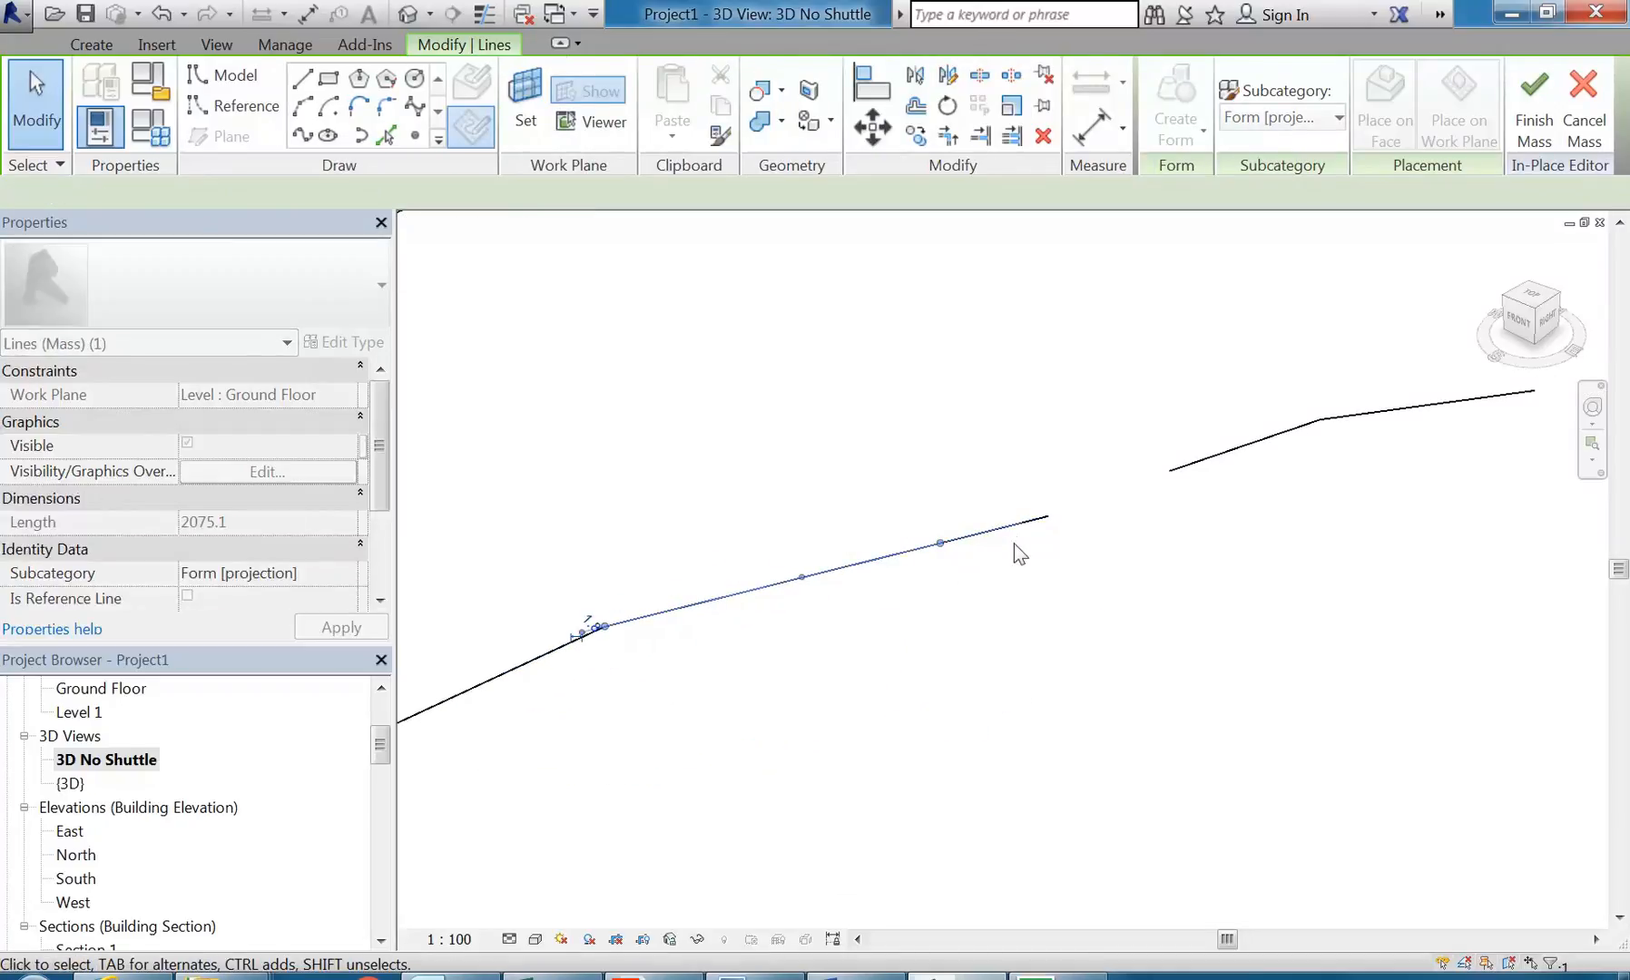
Step: Stretch the third segment to the start of the line leading up to the crest, and select the chain to check the connection
click(1017, 524)
middle_drag(1029, 546, 1011, 570)
scroll(1033, 545, up, 1)
drag(1101, 493, 1166, 488)
middle_drag(1166, 488, 1073, 593)
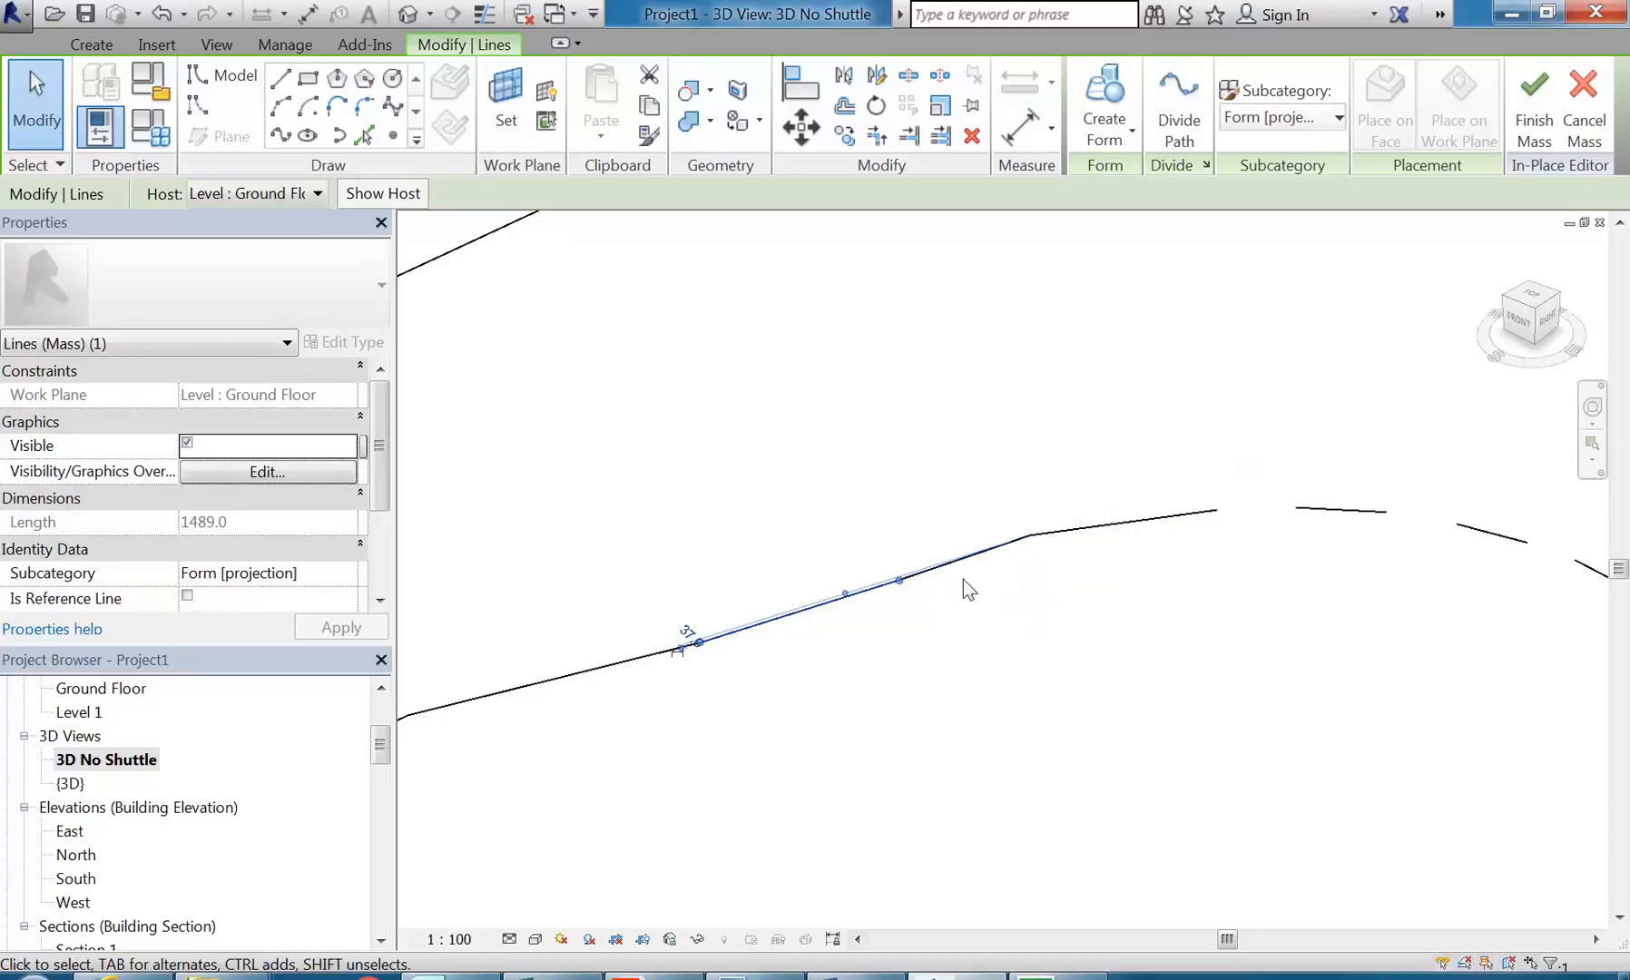
click(913, 622)
click(910, 575)
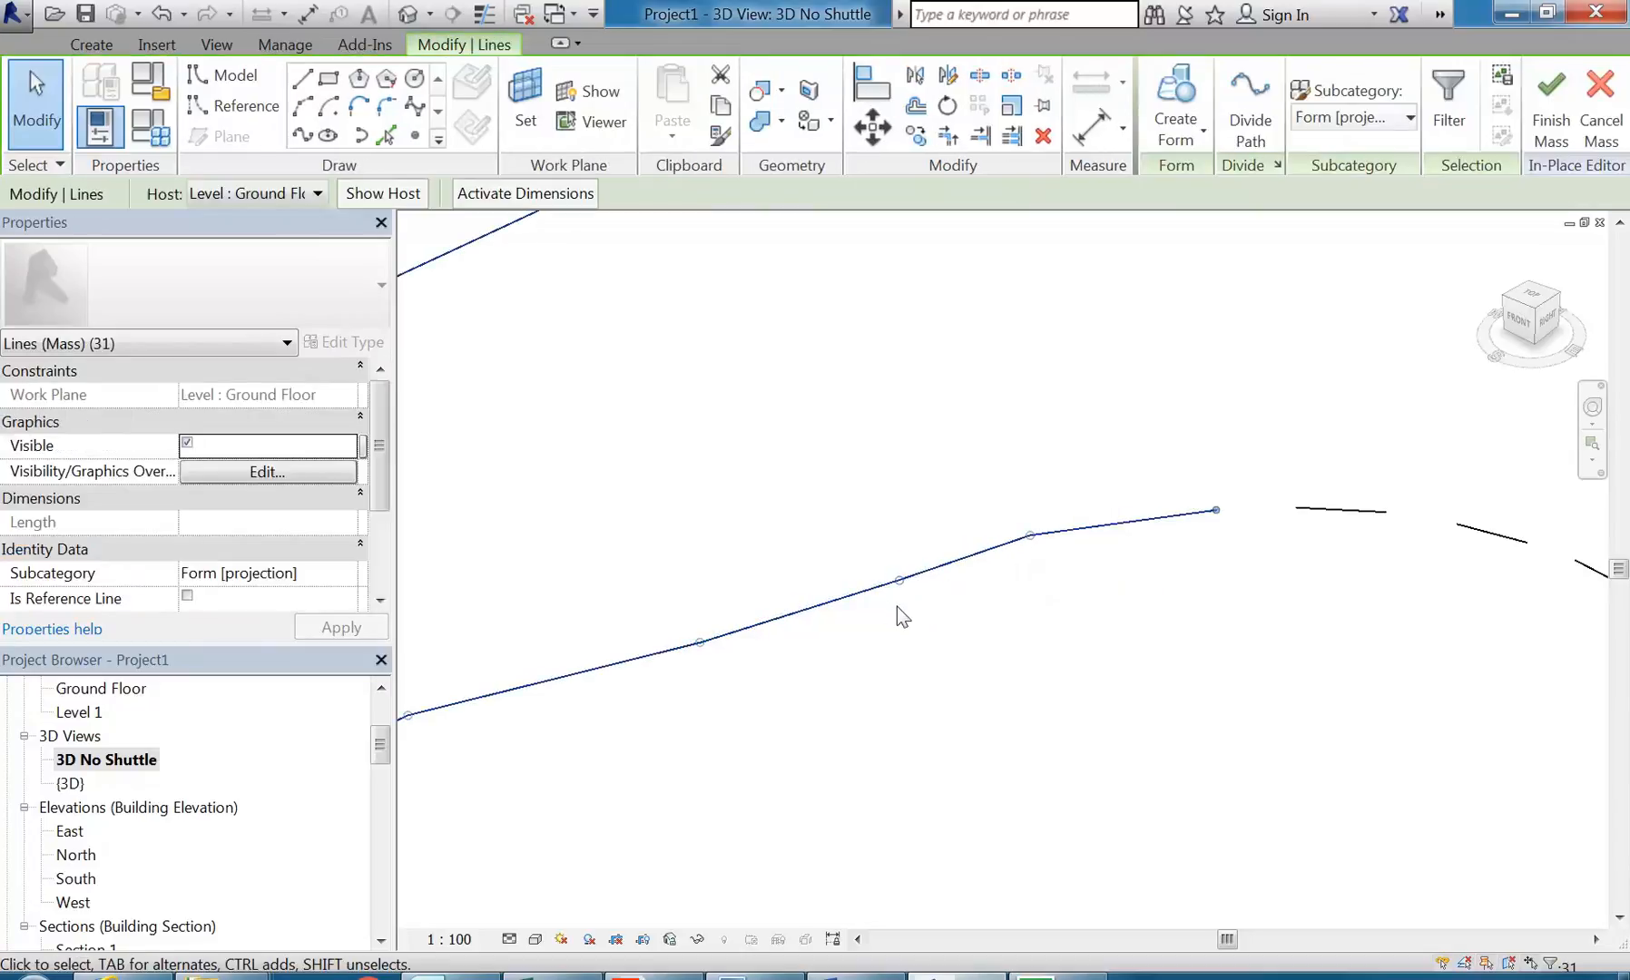
Step: Stretch the end of the connected chain leading up to the crest to the start of the separate crest segment
click(1063, 613)
middle_drag(1113, 574, 893, 584)
click(893, 539)
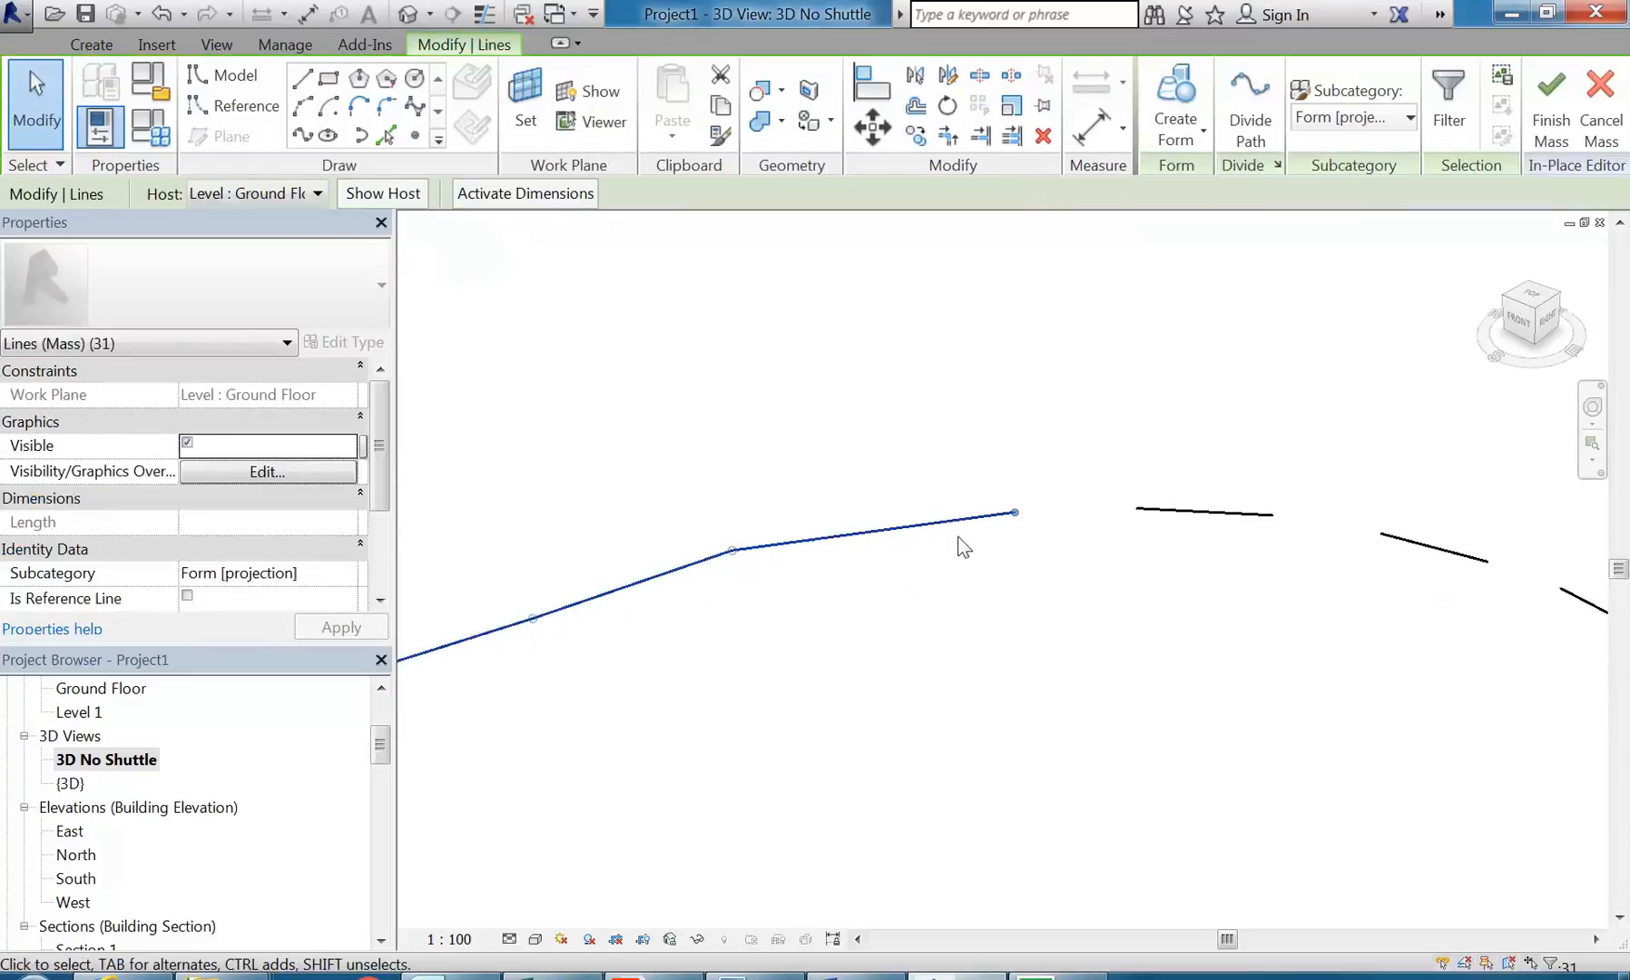
drag(1004, 514, 1137, 508)
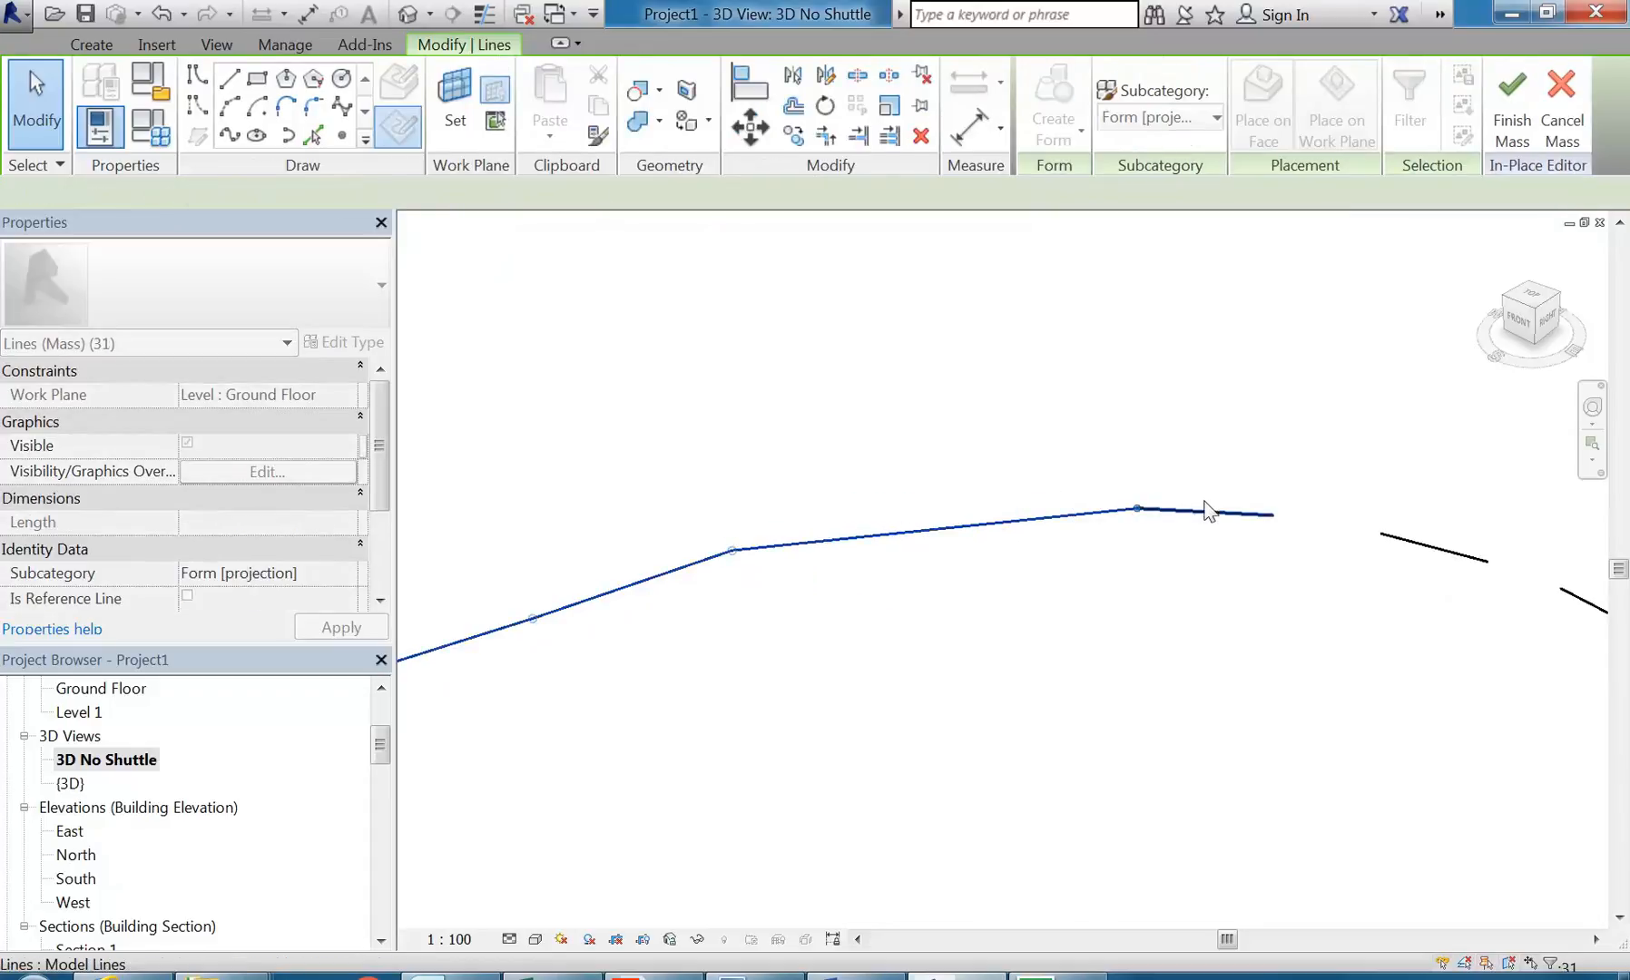
Step: Stretch the free end of the crest segment to the start of the first segment descending from the crest
key(Escape)
key(Tab)
click(1217, 516)
middle_drag(1214, 521, 919, 524)
drag(979, 524, 1086, 534)
middle_drag(1185, 637, 561, 671)
Step: Stretch the first descending segment after the crest to meet the start of the following, steeper segment
key(Escape)
click(873, 501)
scroll(941, 608, up, 9)
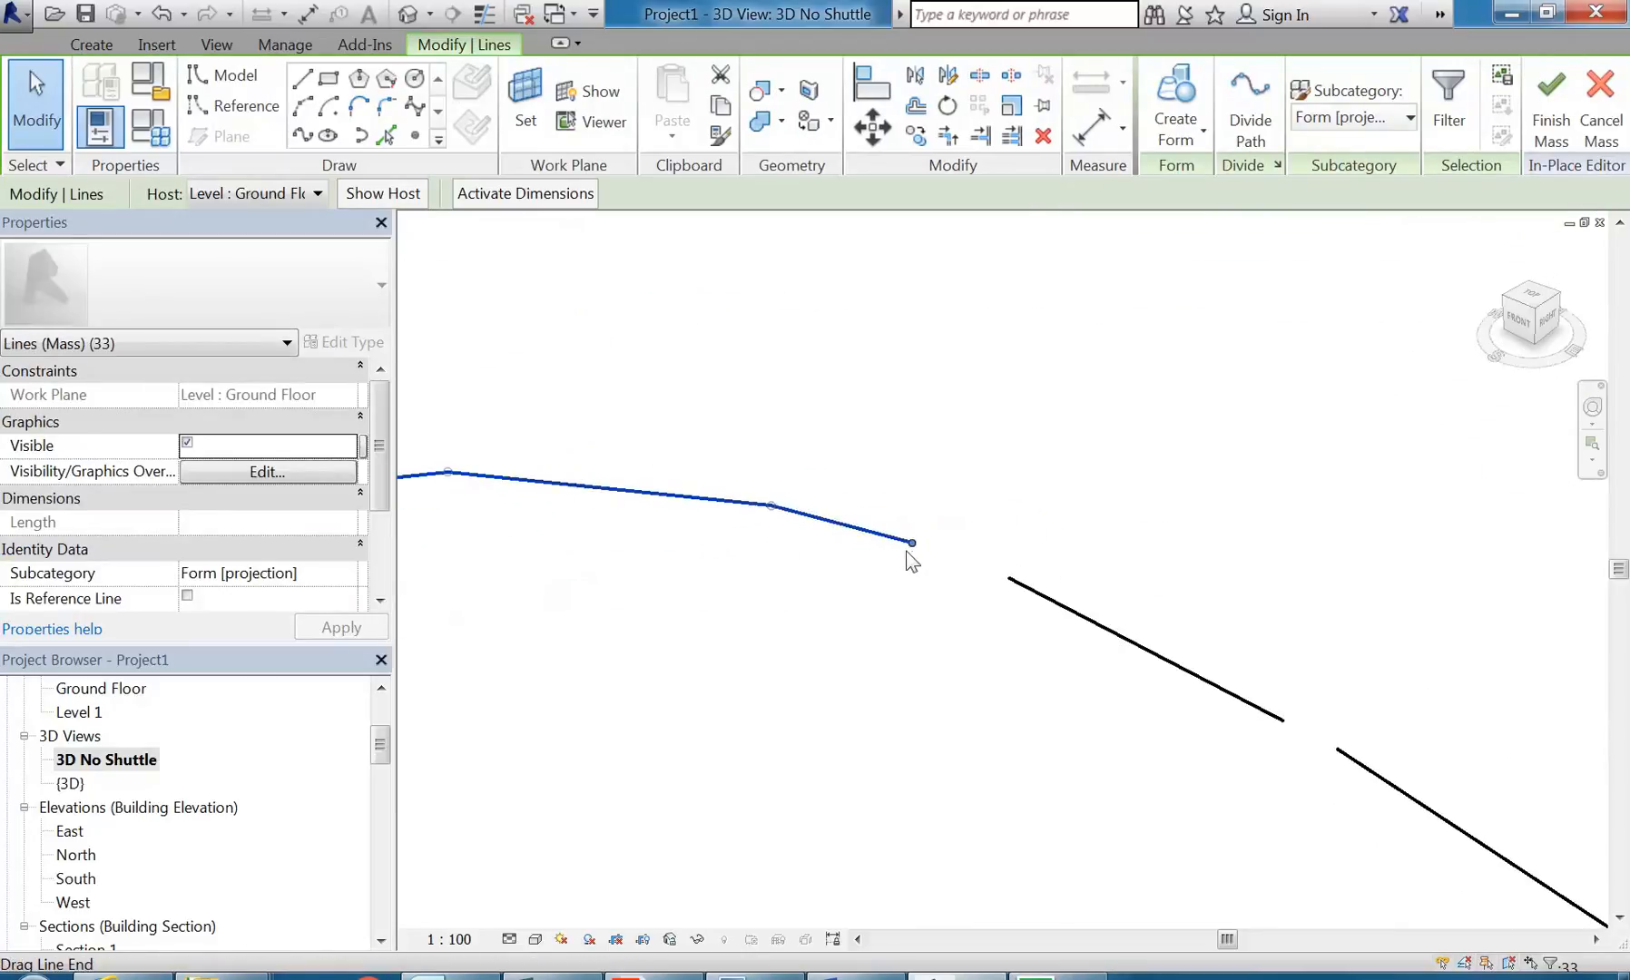
drag(913, 543, 1008, 575)
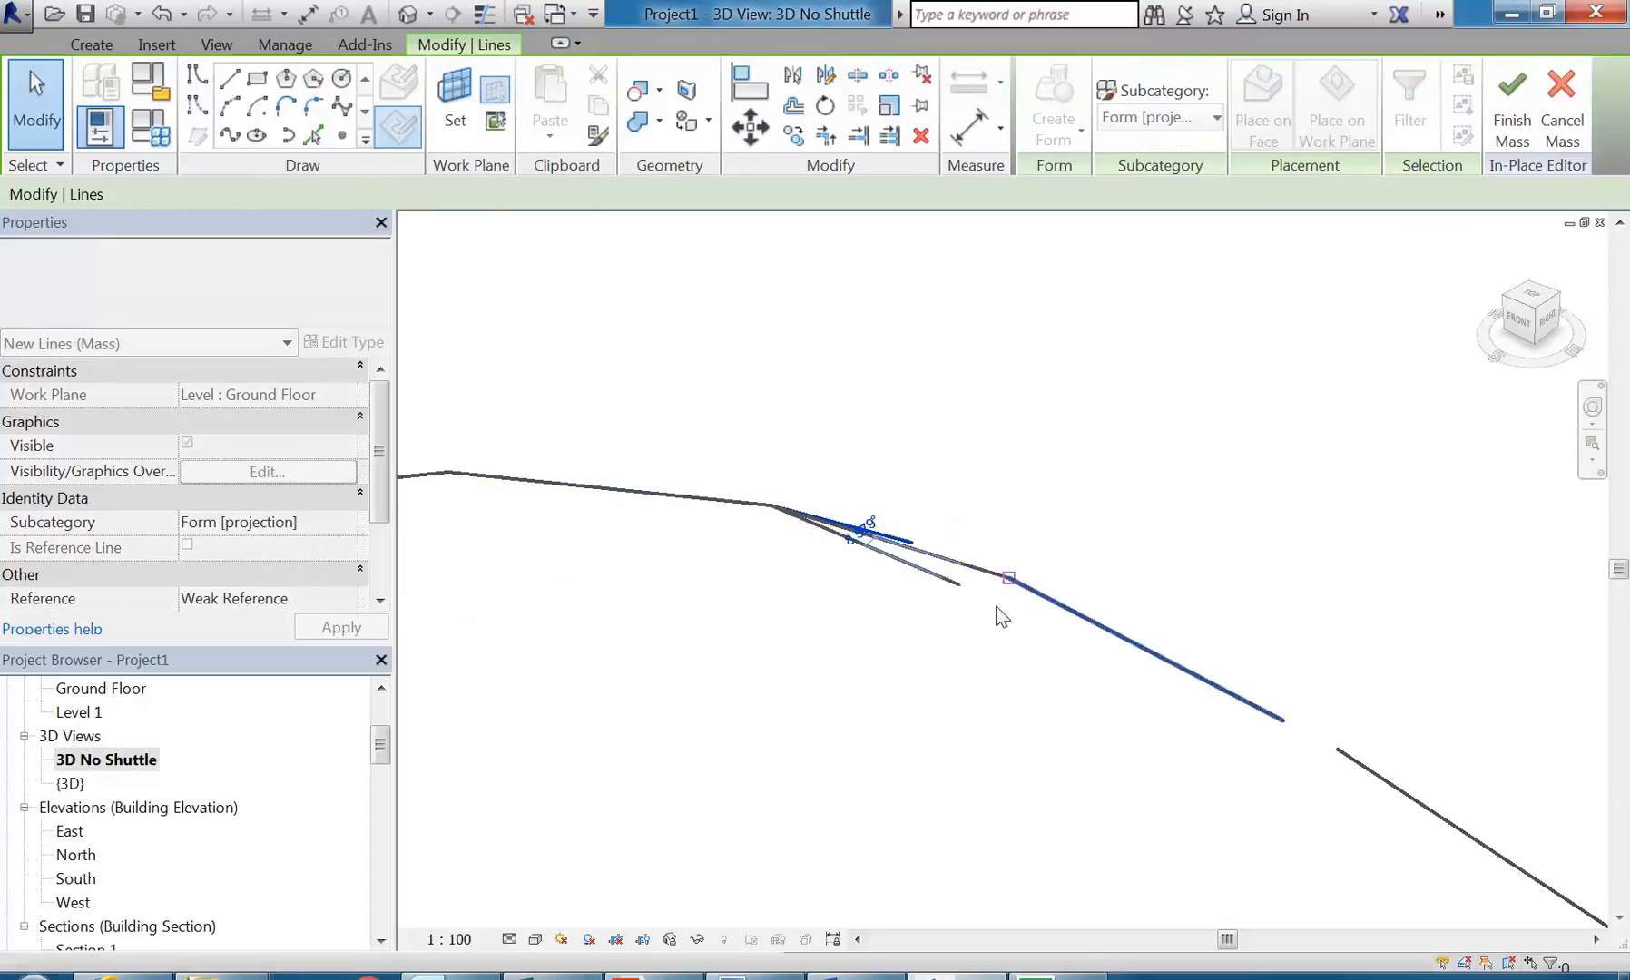
Step: Stretch the steeper descending segment to the start of the long line that continues down the curved side
key(Escape)
middle_drag(1069, 675, 912, 574)
key(Tab)
click(1014, 572)
scroll(1088, 646, up, 3)
drag(1099, 599, 1167, 633)
Step: Stretch the lower end of the long descending line to the next separate segment, and select the chain to check the connection
scroll(1132, 681, down, 3)
middle_drag(1132, 682, 874, 533)
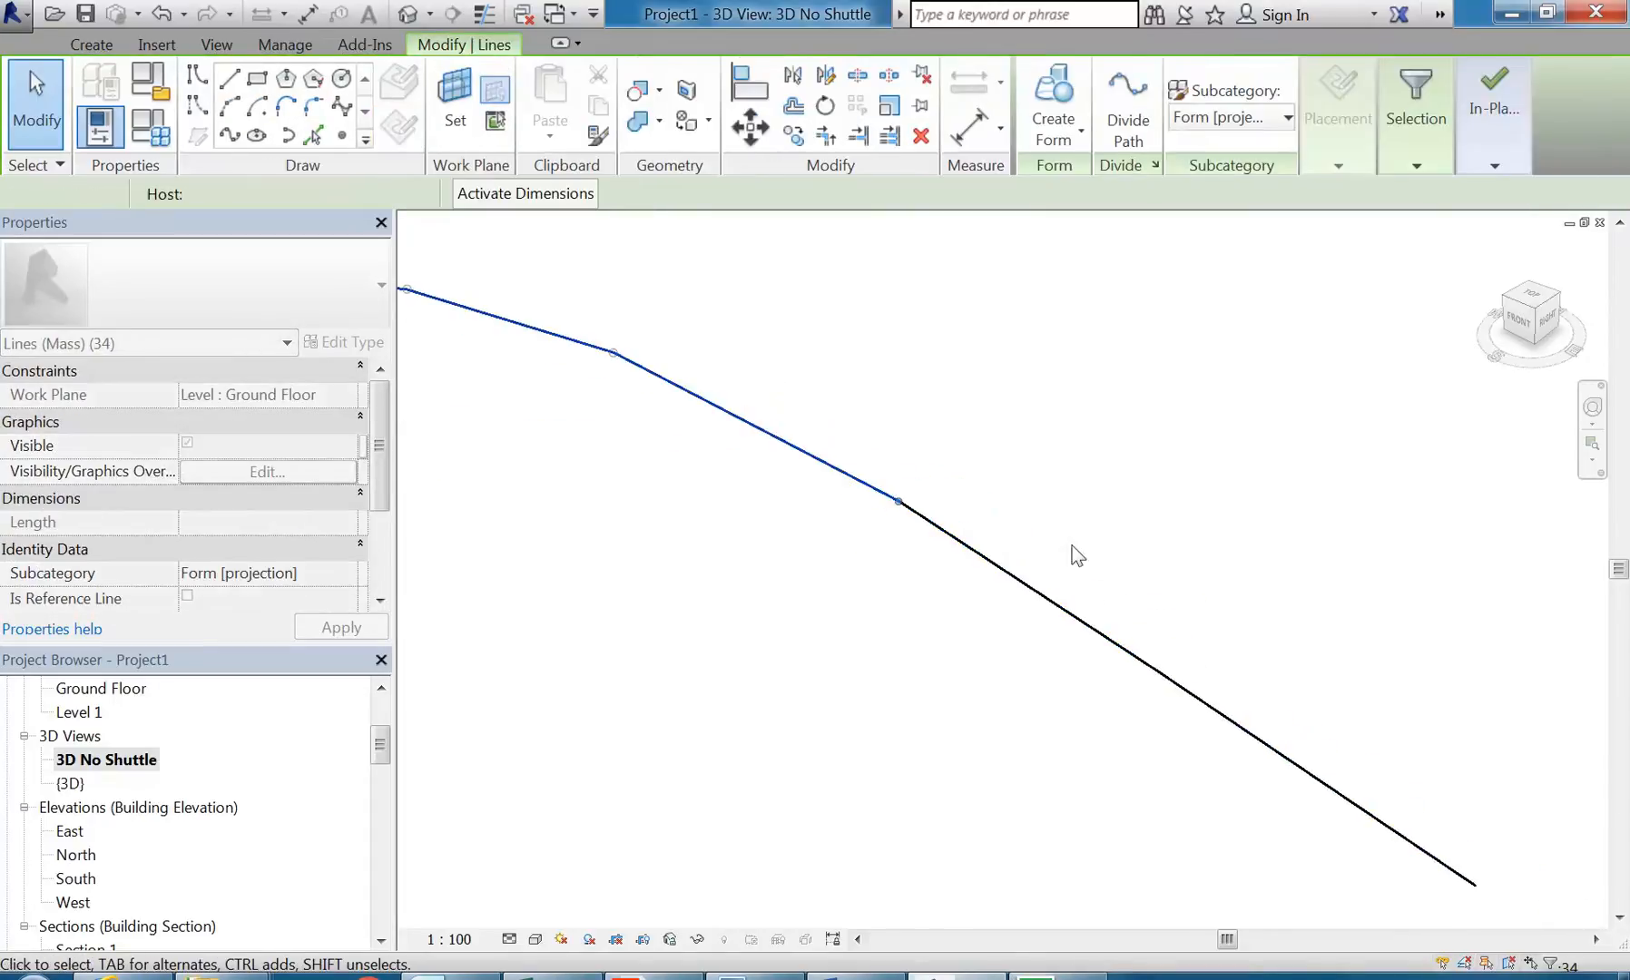
click(1057, 607)
scroll(1004, 645, down, 3)
middle_drag(1103, 845, 977, 691)
key(Escape)
key(Tab)
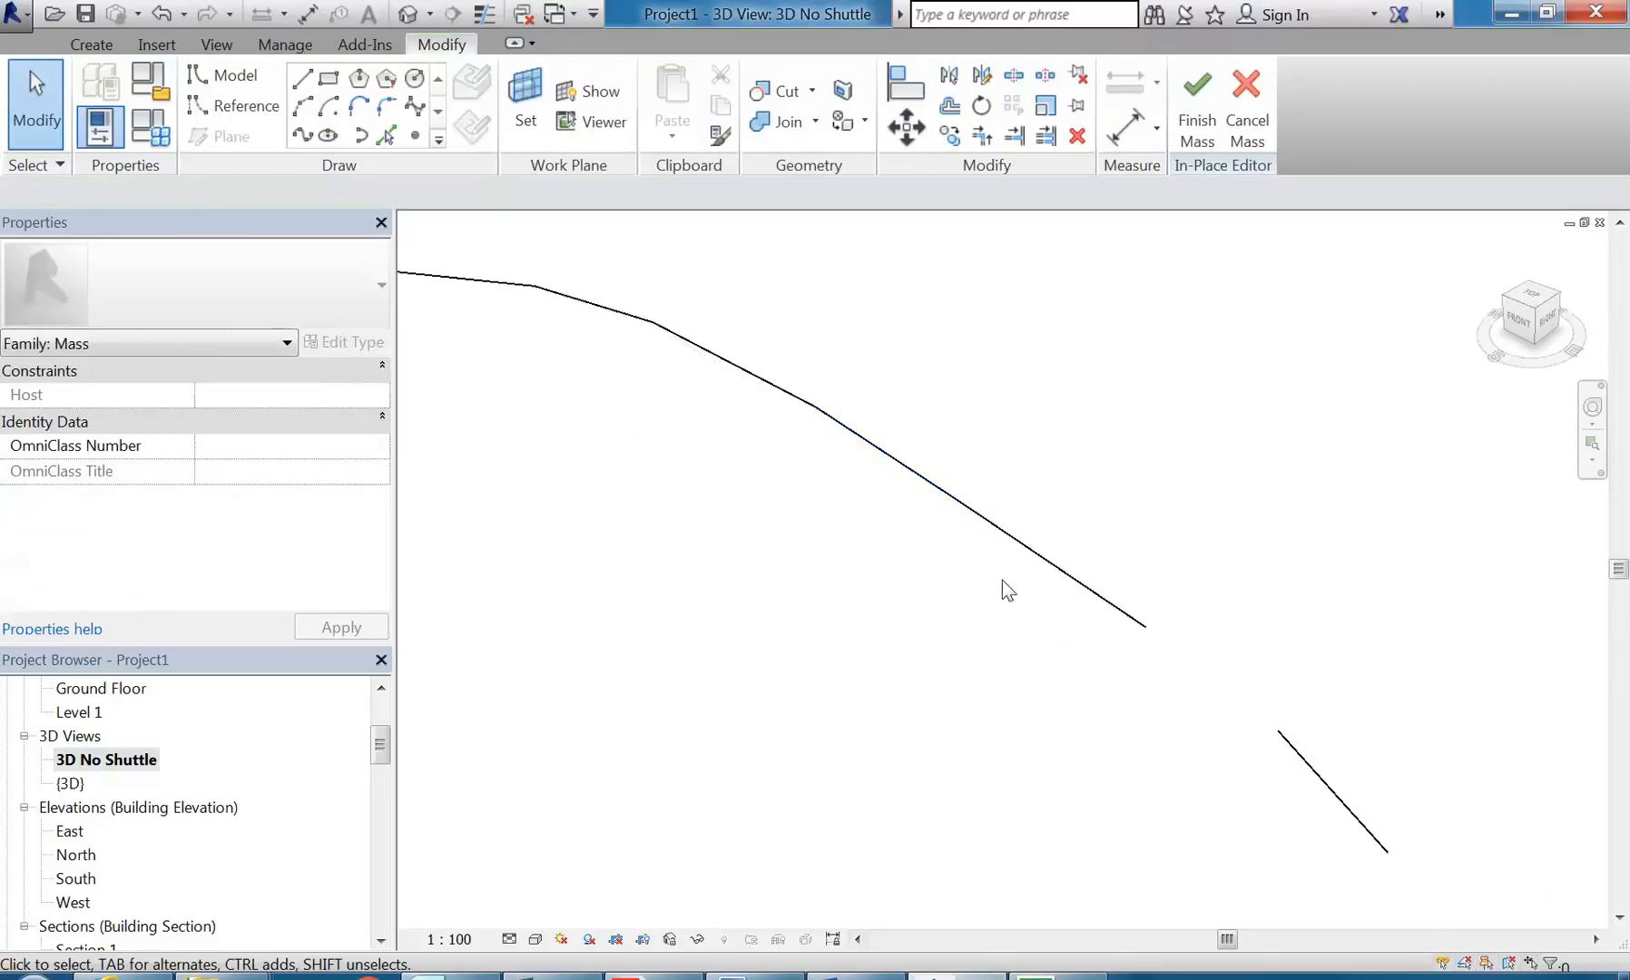
click(932, 634)
scroll(935, 635, down, 2)
middle_drag(1104, 699, 992, 644)
scroll(992, 641, up, 2)
drag(955, 558, 1072, 648)
click(994, 729)
middle_drag(989, 726, 803, 580)
key(Tab)
click(953, 587)
Step: Examine the rest of the curved side down to its hooked end, and select the whole chain to check its connections
scroll(928, 665, down, 1)
scroll(929, 664, up, 3)
drag(1067, 720, 998, 596)
click(933, 651)
scroll(940, 648, down, 3)
middle_drag(946, 644, 890, 512)
scroll(754, 592, down, 5)
middle_drag(754, 594, 855, 645)
middle_drag(911, 717, 1015, 686)
middle_drag(1374, 809, 1245, 680)
scroll(1183, 683, up, 2)
scroll(1184, 684, up, 2)
click(1124, 694)
scroll(1154, 679, up, 2)
key(Tab)
click(1234, 635)
scroll(1218, 651, up, 3)
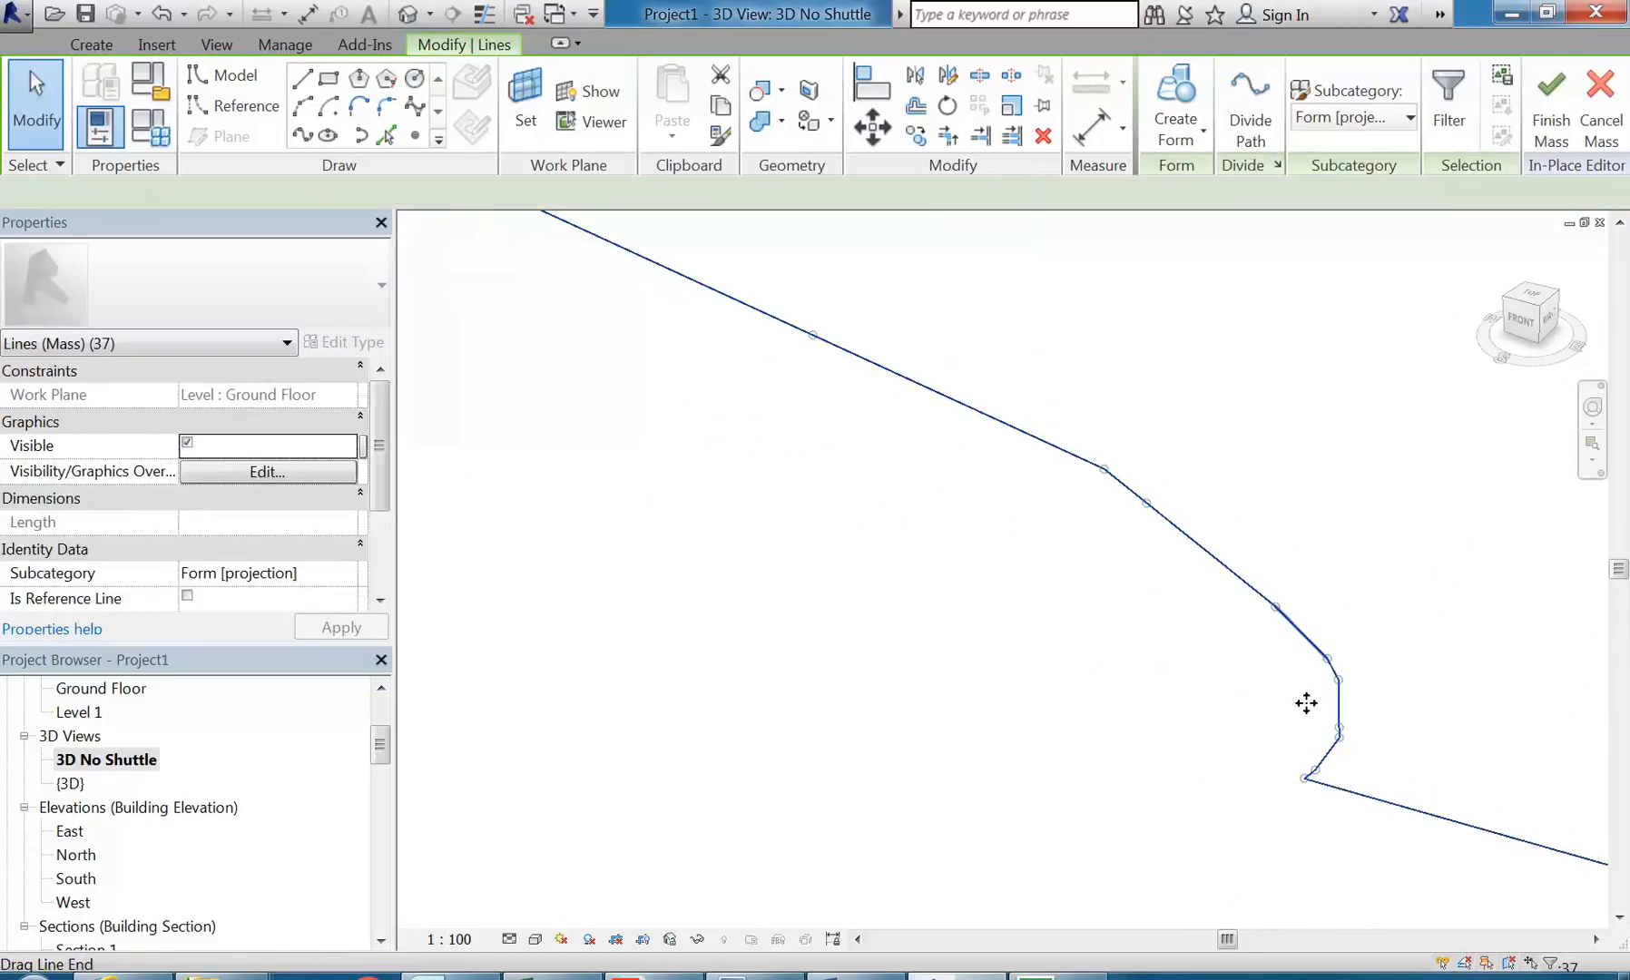
Step: Delete the short segment just above the hooked end's vertical line and the short segment at the bend further up
click(1325, 646)
key(Delete)
key(Tab)
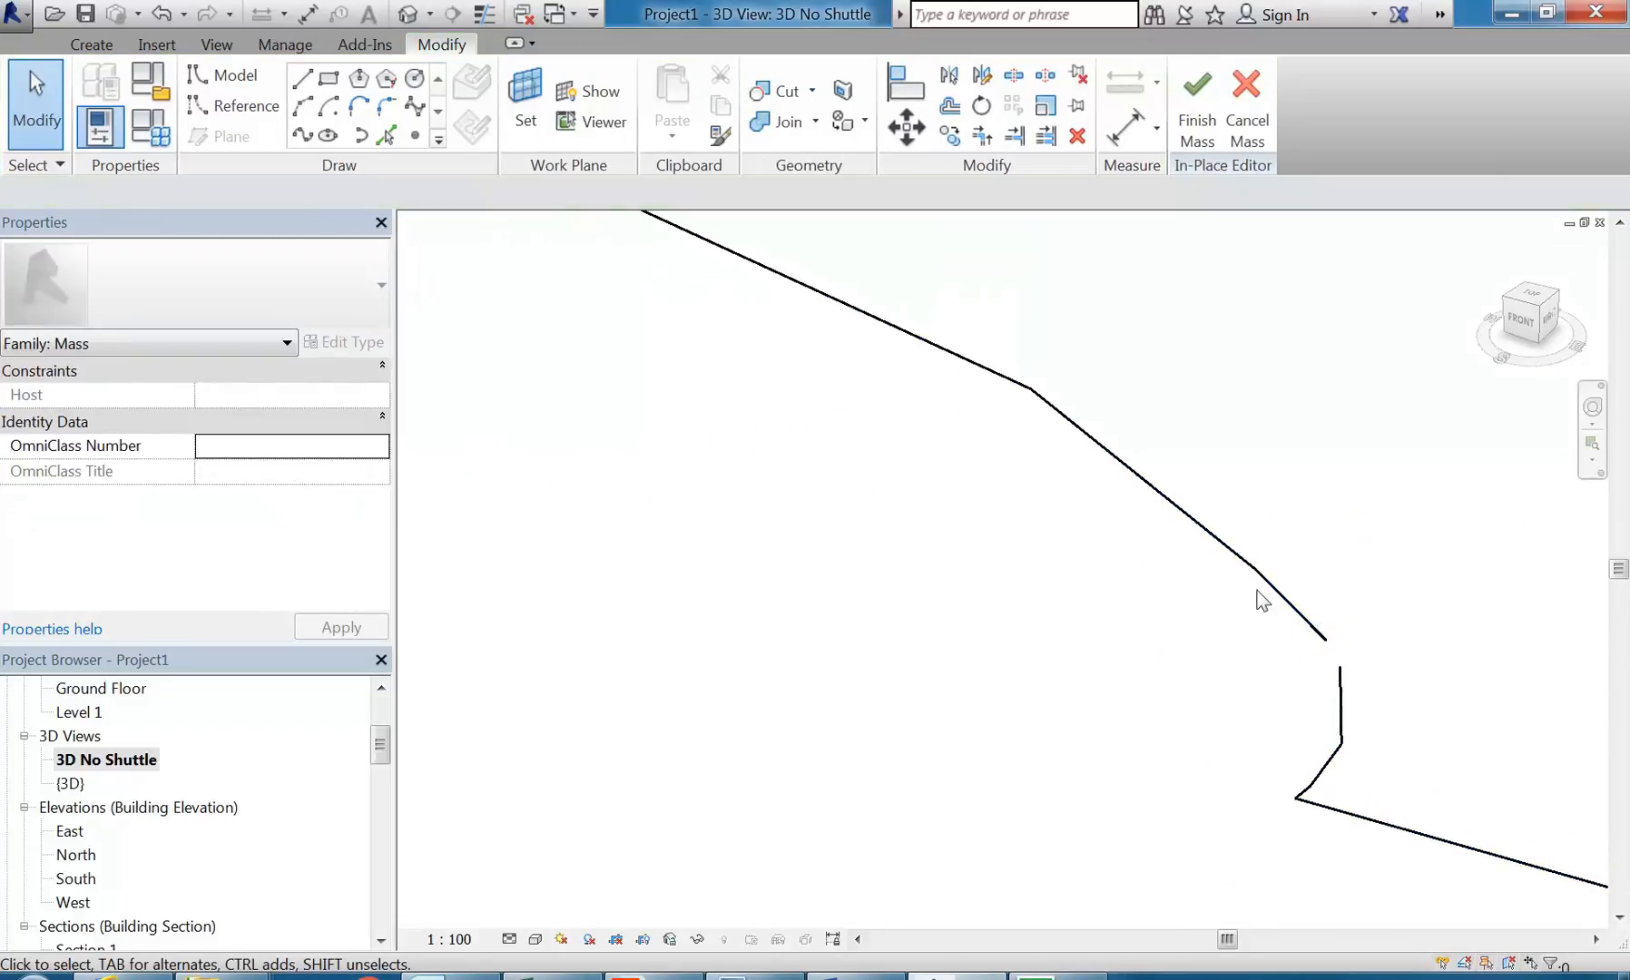
click(1264, 581)
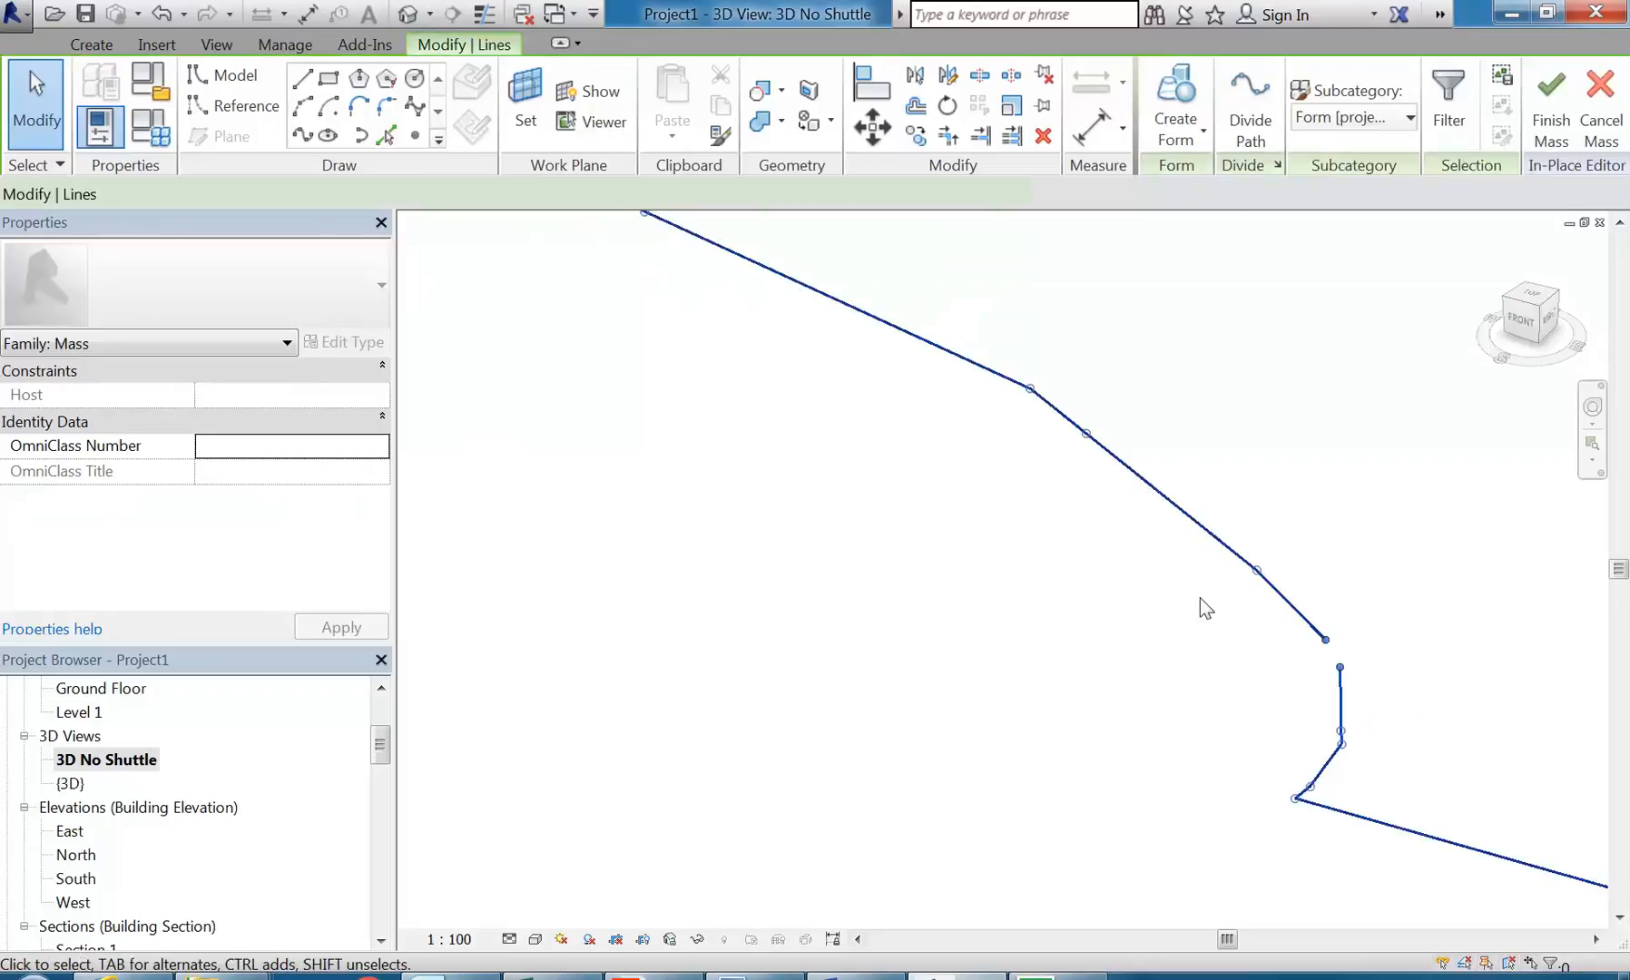
click(1057, 407)
key(Delete)
Step: Stretch both ends of the remaining two-segment chain to close the gaps at the upper bend and at the hook's vertical line
key(Tab)
click(1111, 455)
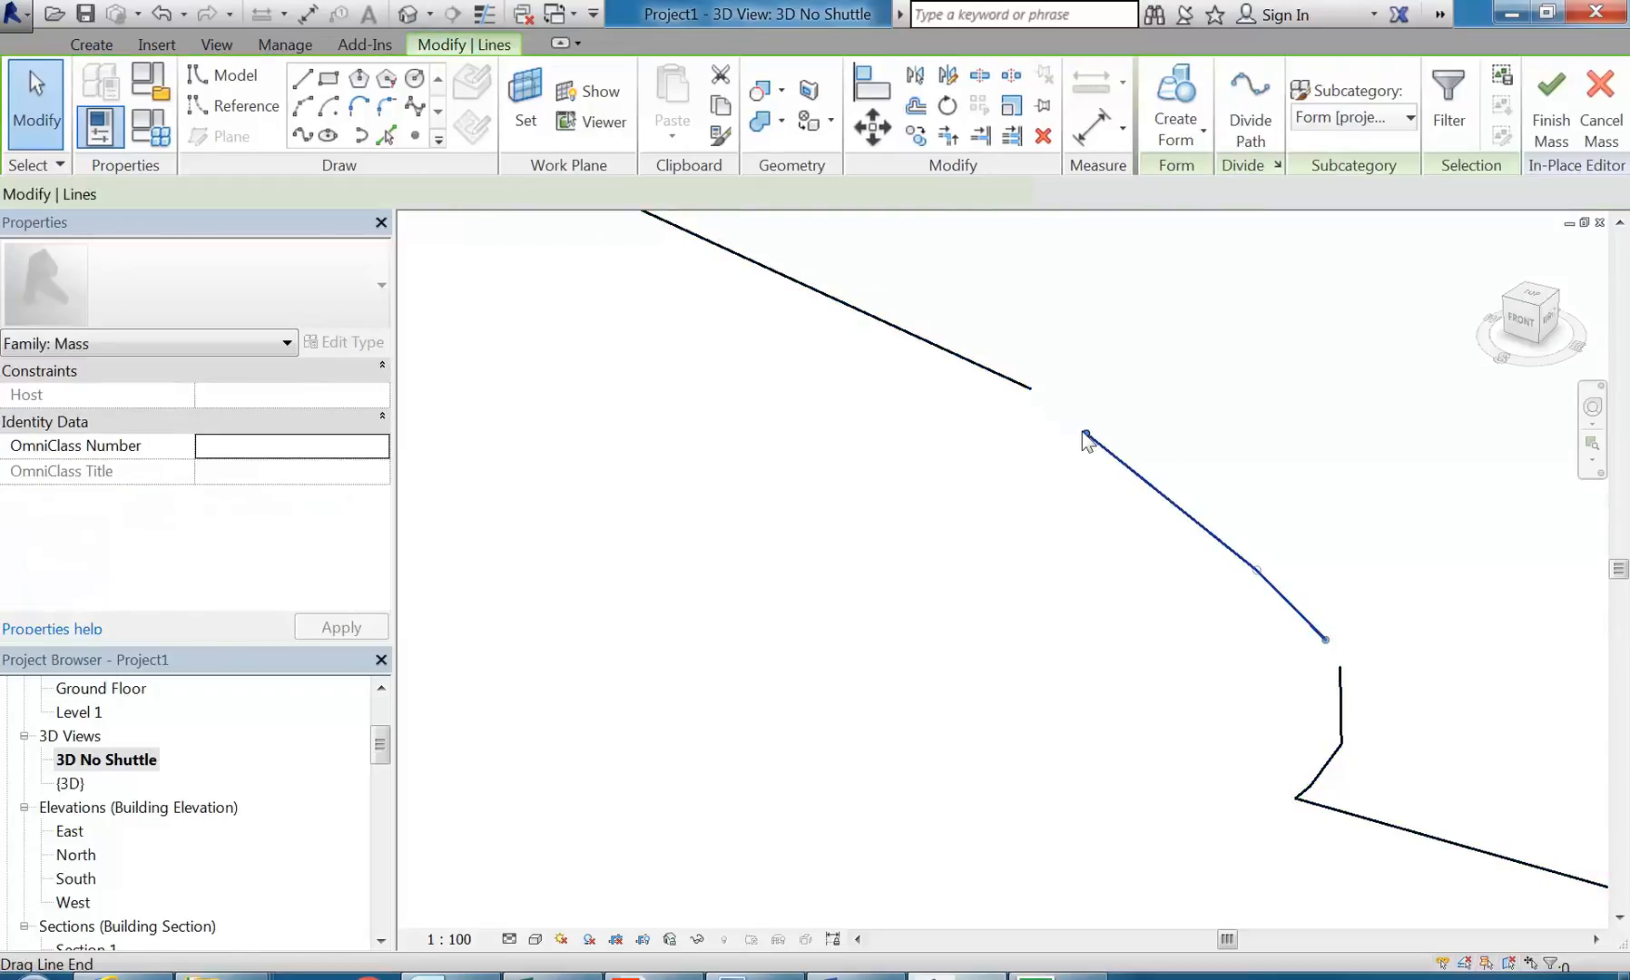
drag(1086, 433, 1030, 389)
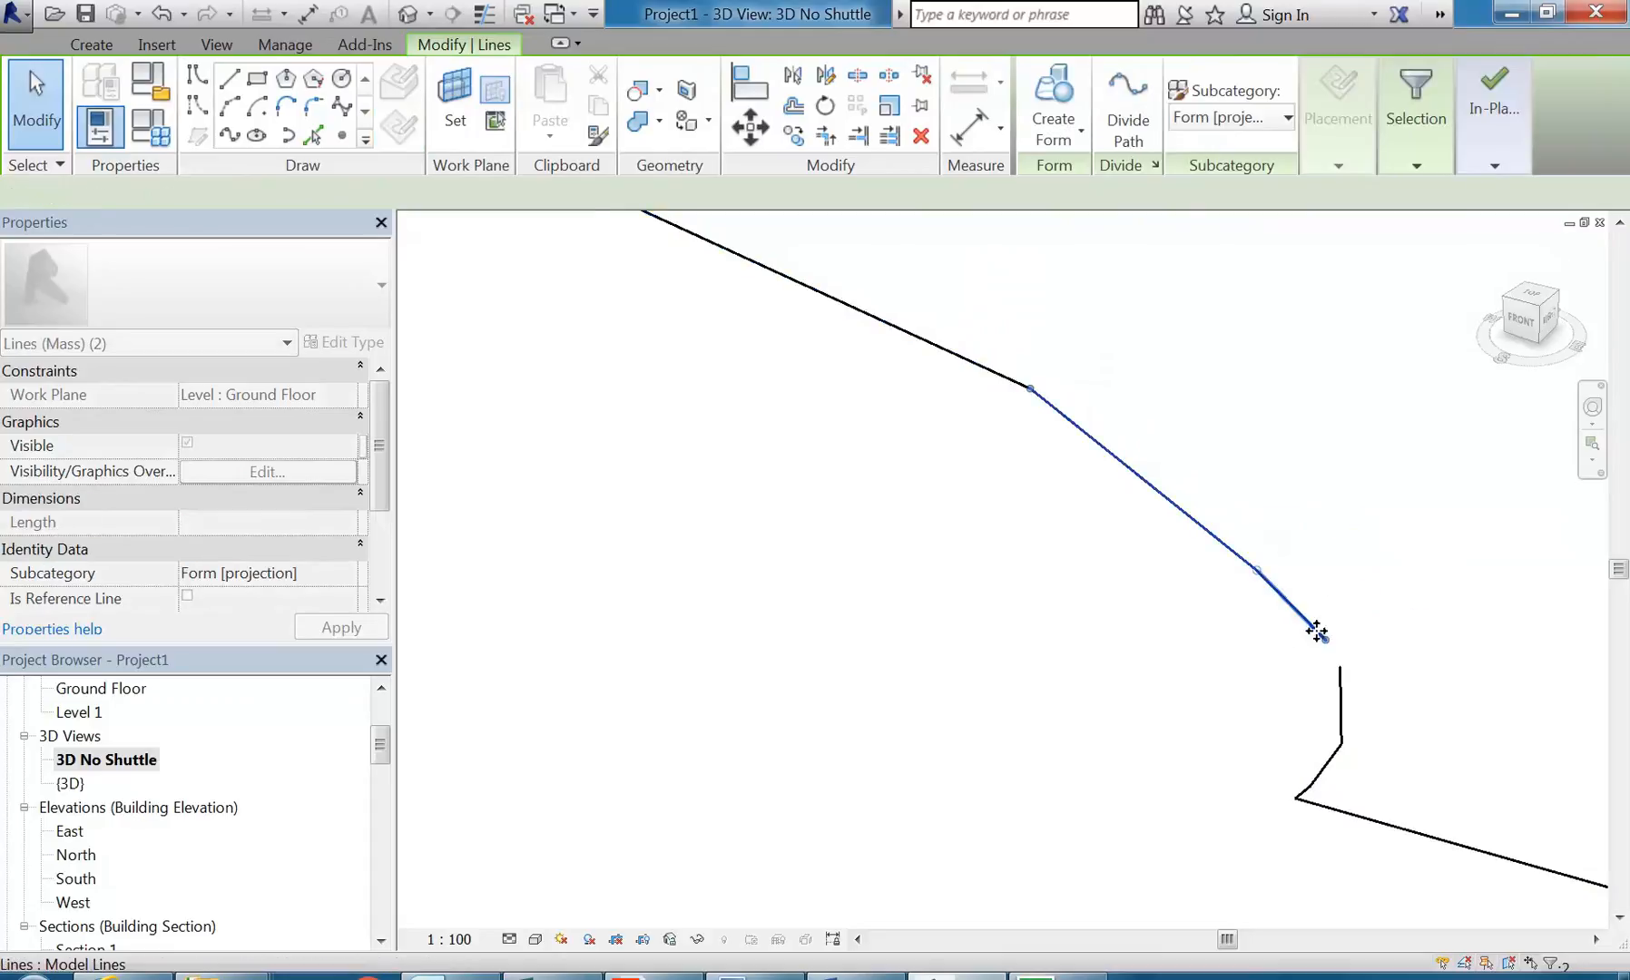
drag(1326, 638, 1339, 666)
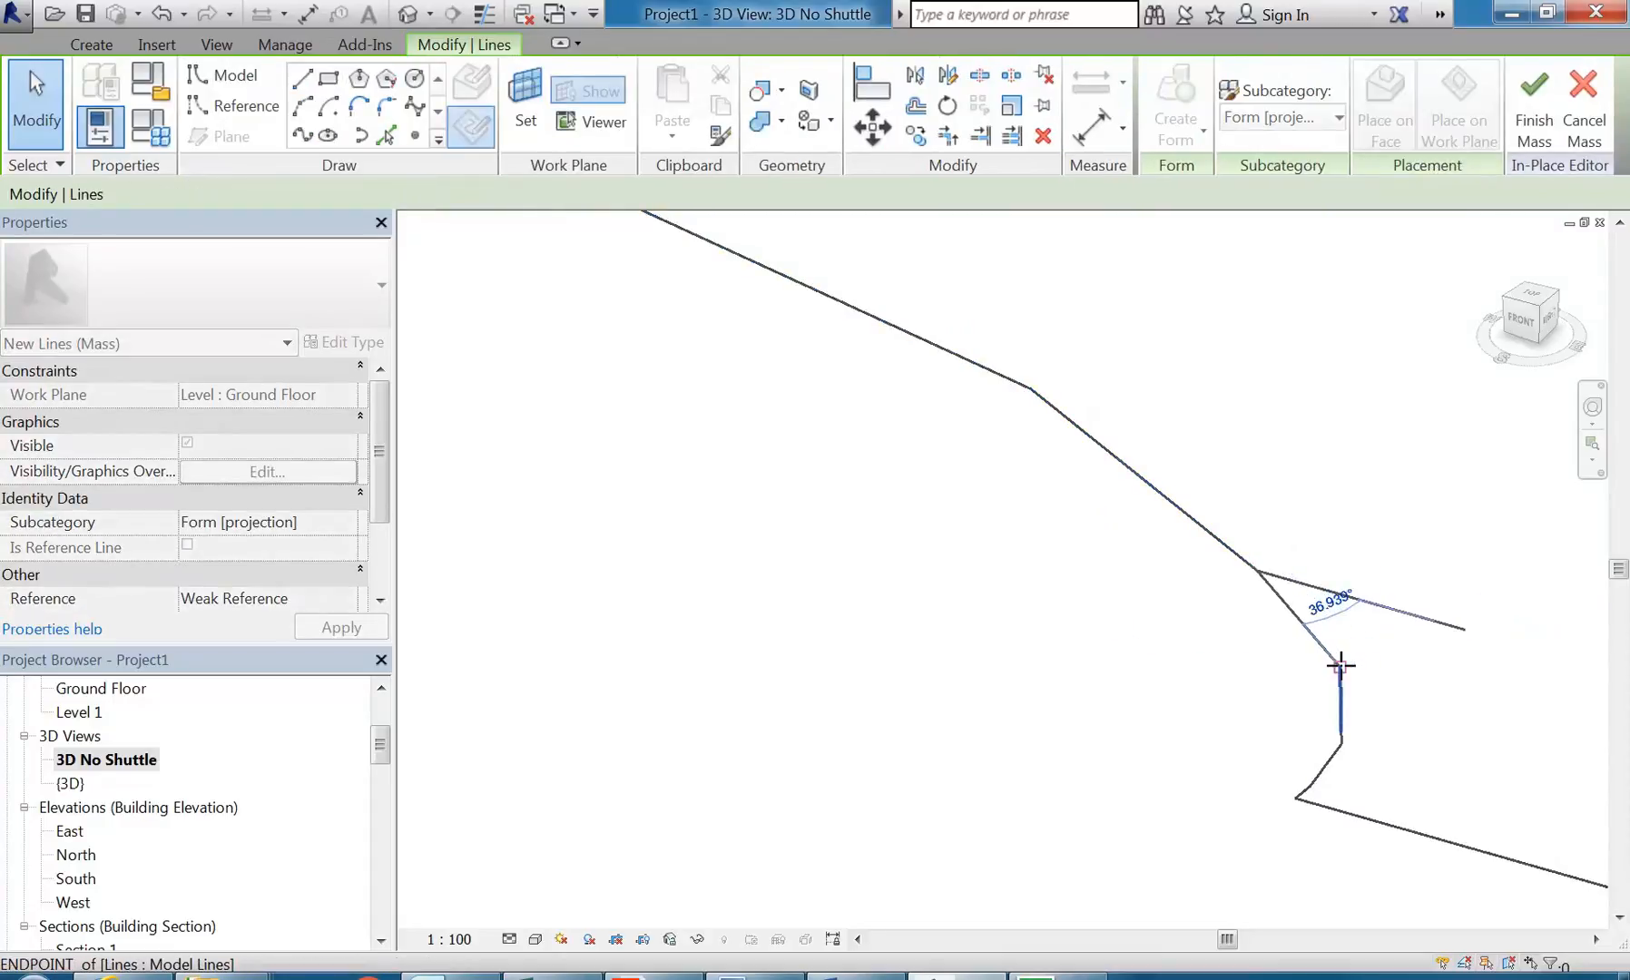
click(1289, 687)
Step: Select the whole closed outline and create a solid form from it
scroll(1167, 632, down, 7)
middle_drag(917, 601, 1076, 676)
scroll(1052, 599, down, 1)
middle_drag(1052, 594, 1228, 682)
key(Tab)
click(1216, 691)
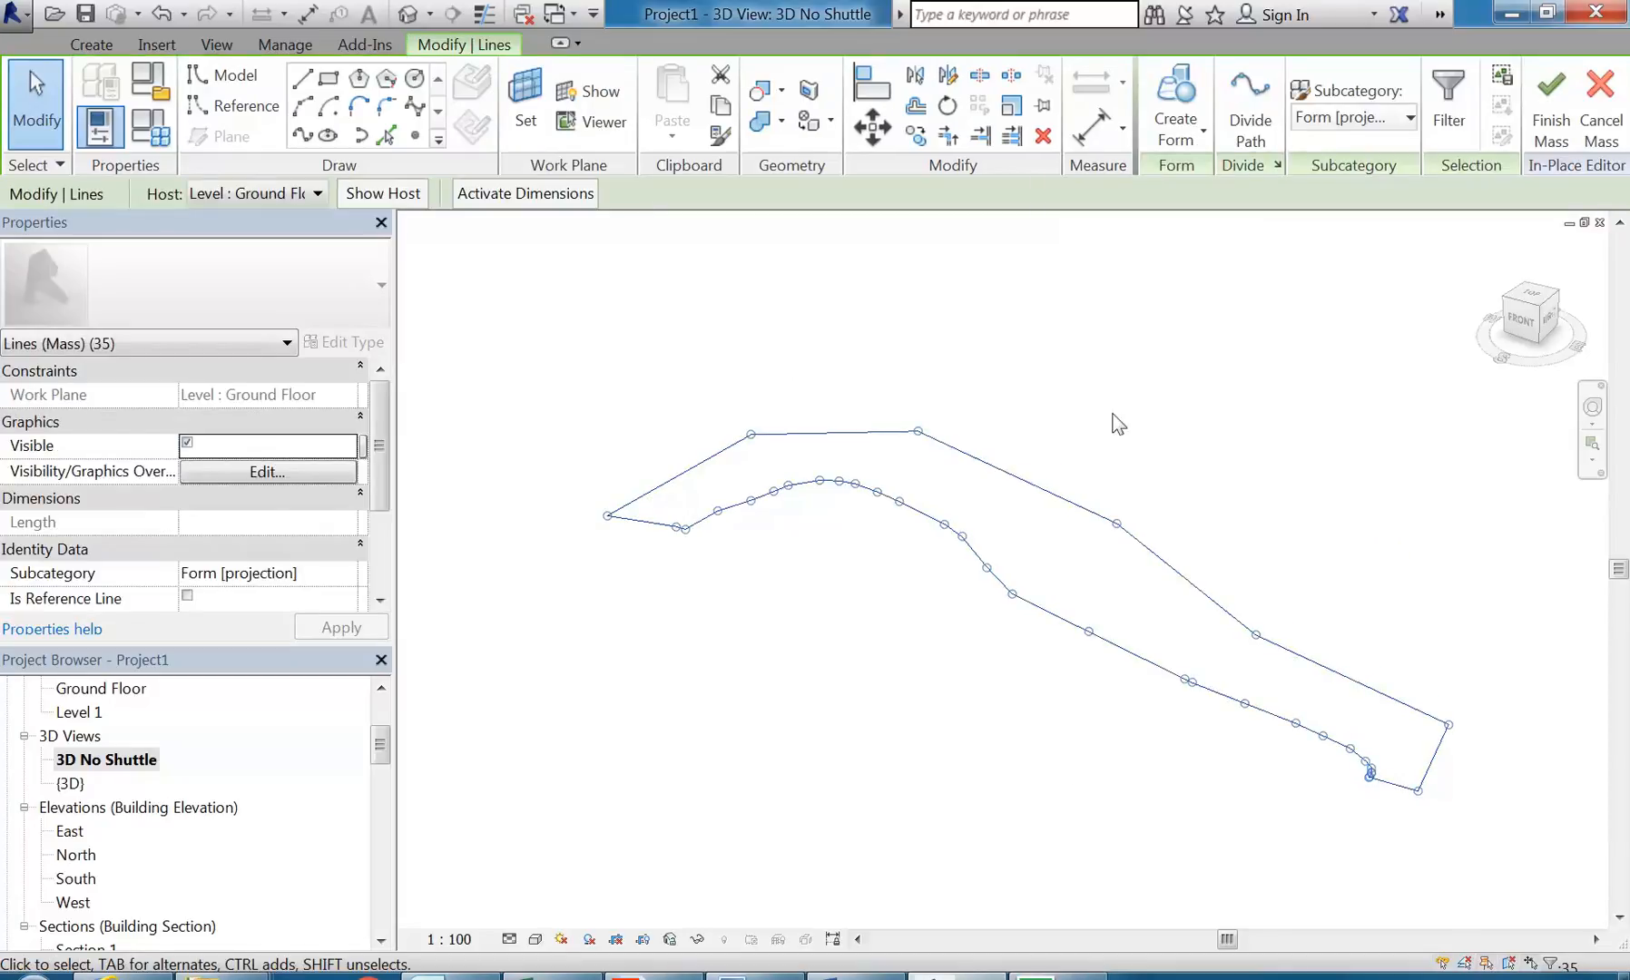
click(1173, 90)
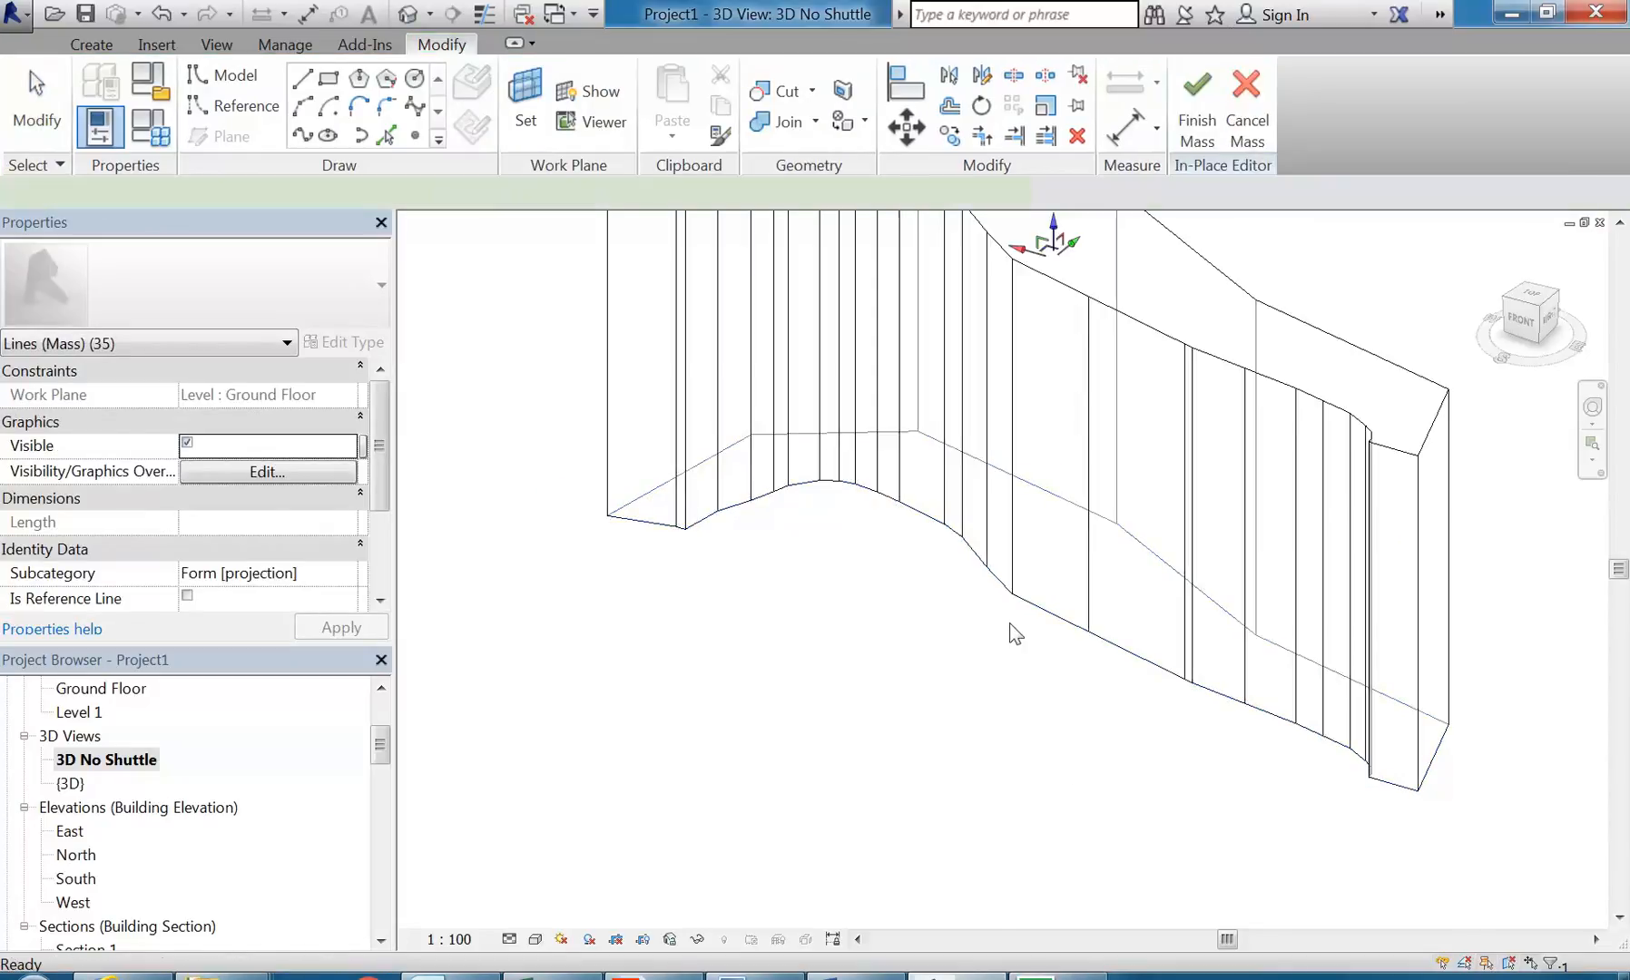
Step: Try to move the top edge of the form's end face beside the hook along its local axis, and undo the change
shift+middle_drag(978, 669, 920, 650)
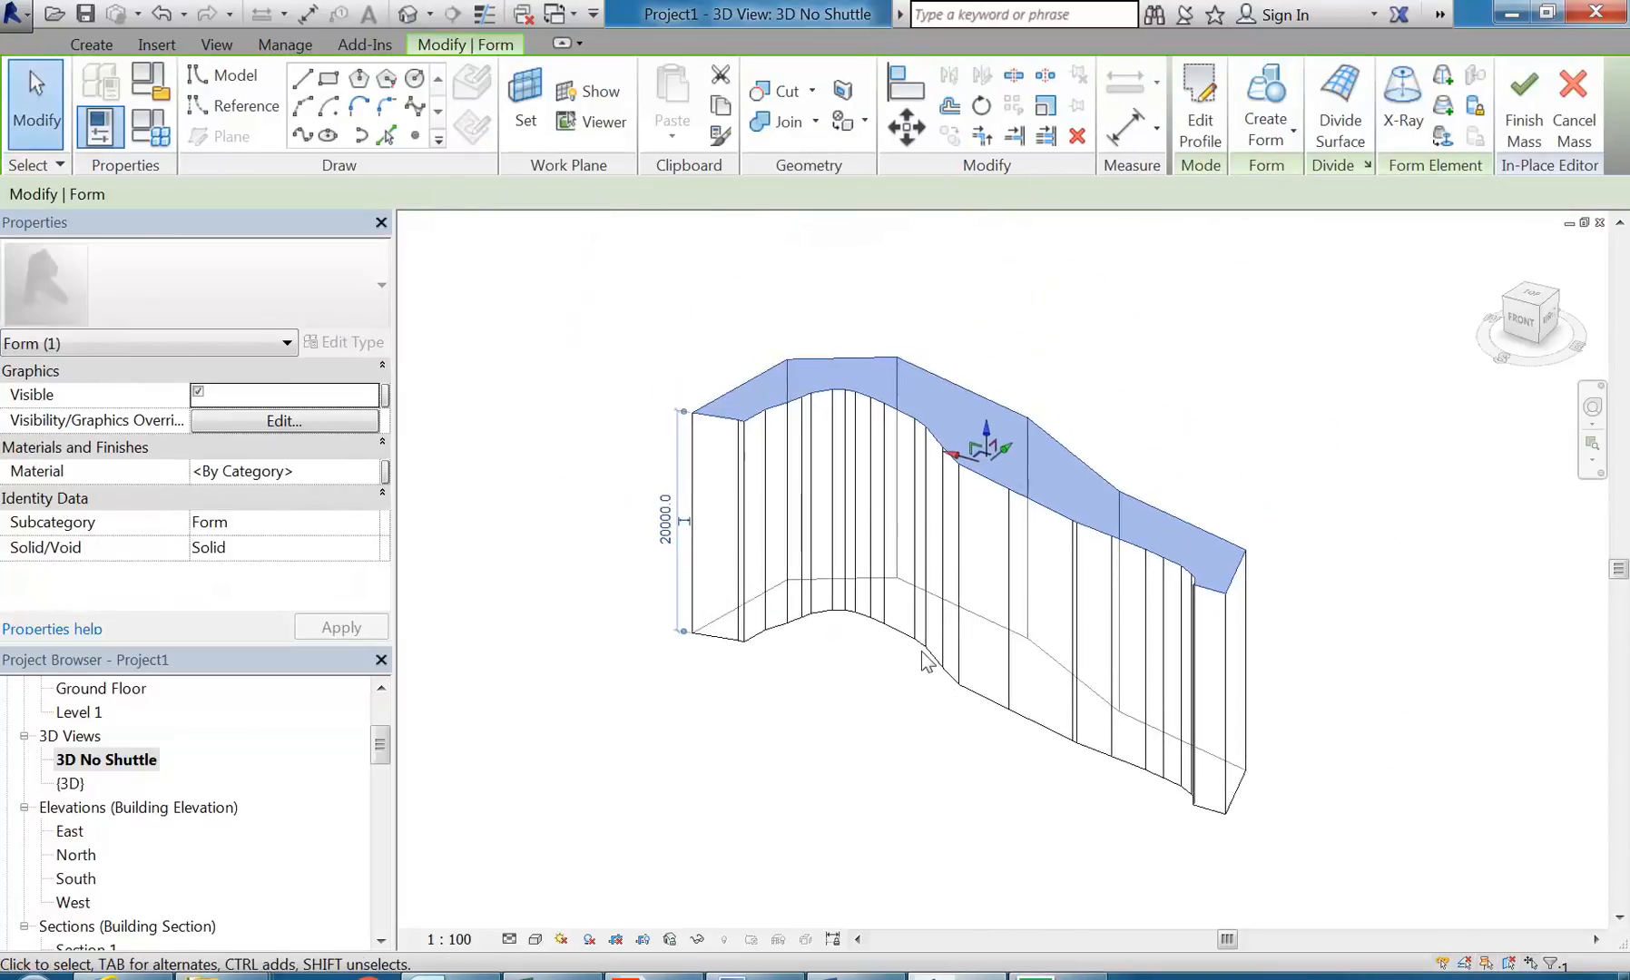
shift+middle_drag(934, 731, 890, 708)
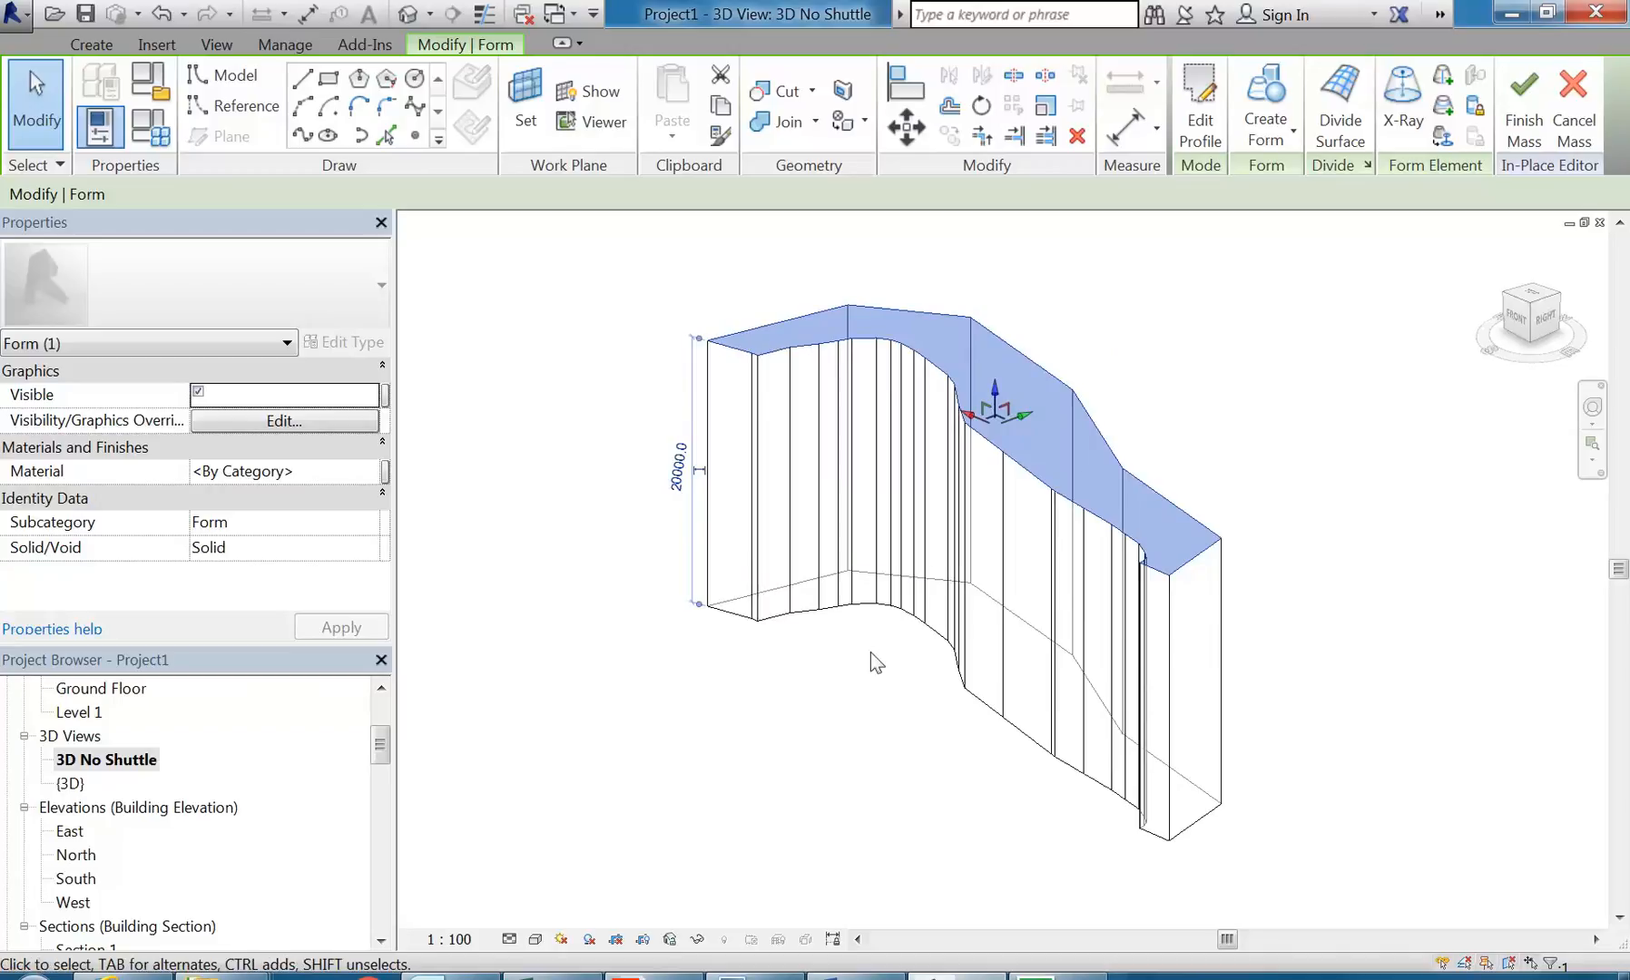
scroll(790, 363, up, 2)
scroll(755, 381, up, 2)
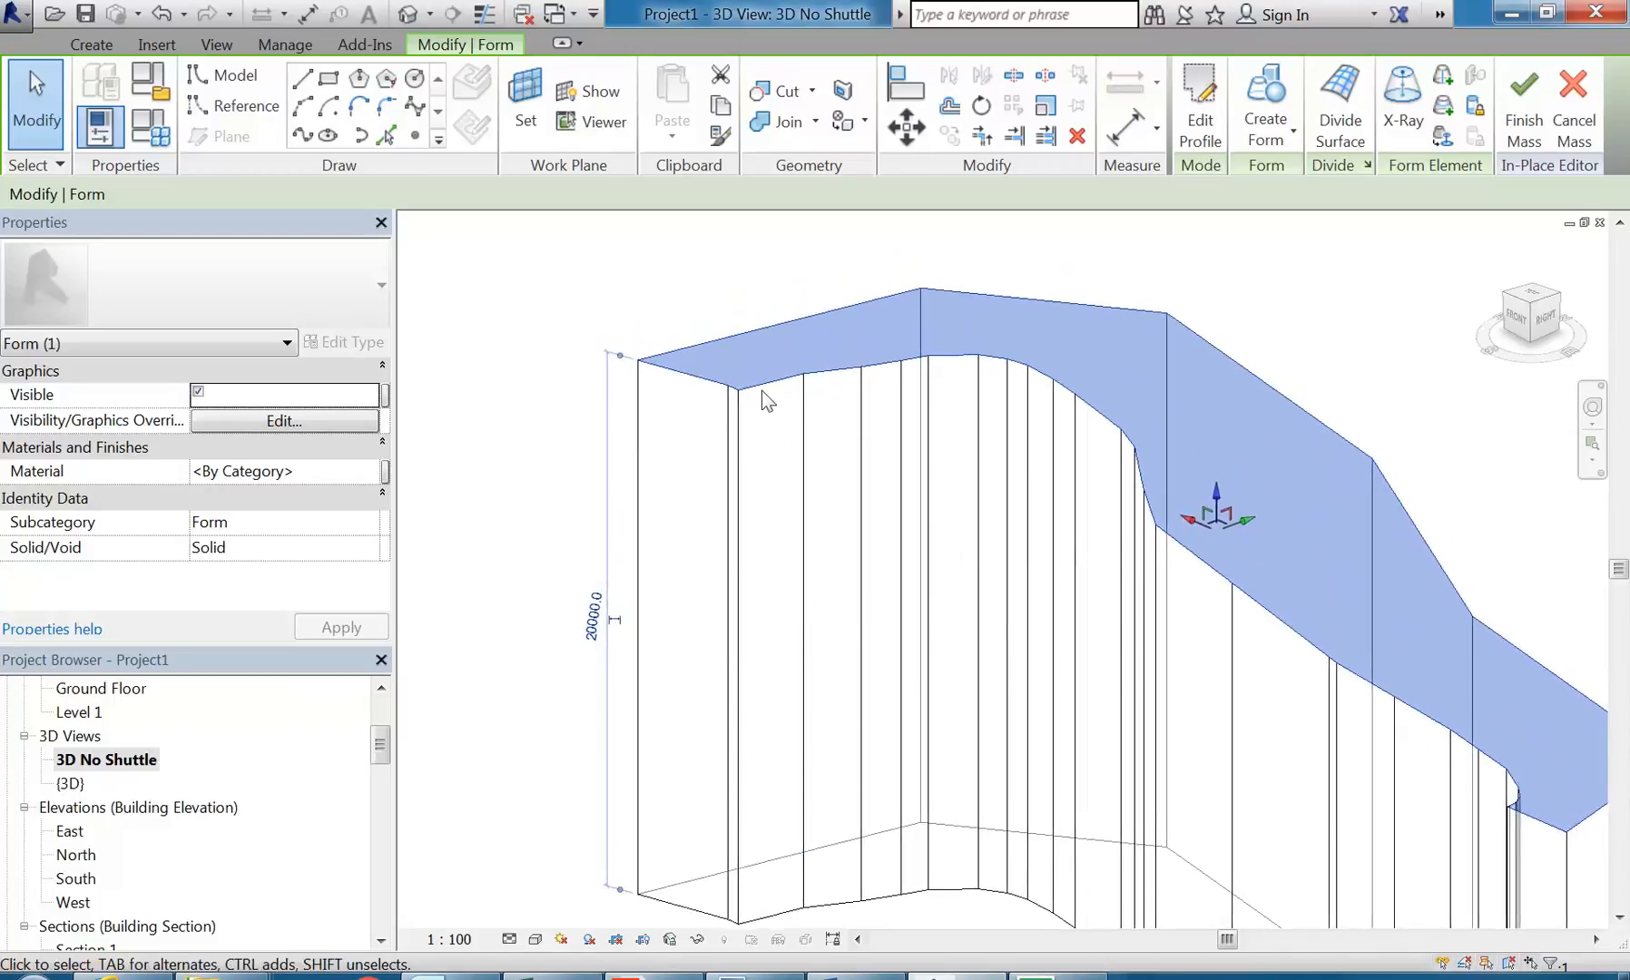
scroll(971, 400, down, 4)
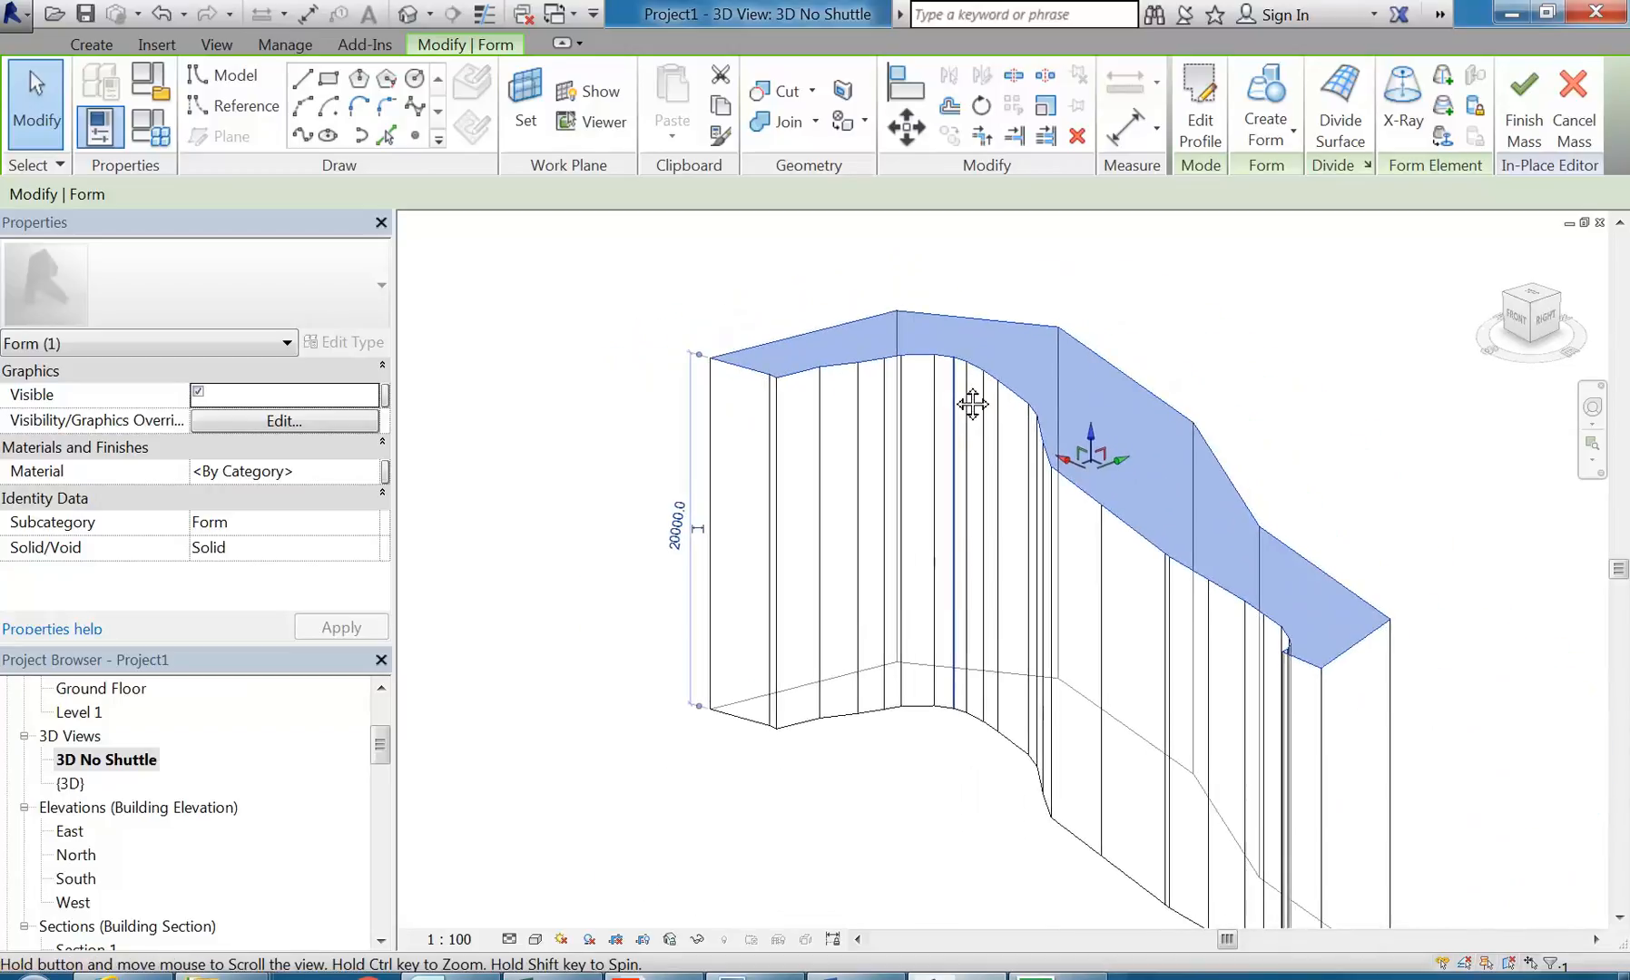
scroll(1169, 544, up, 4)
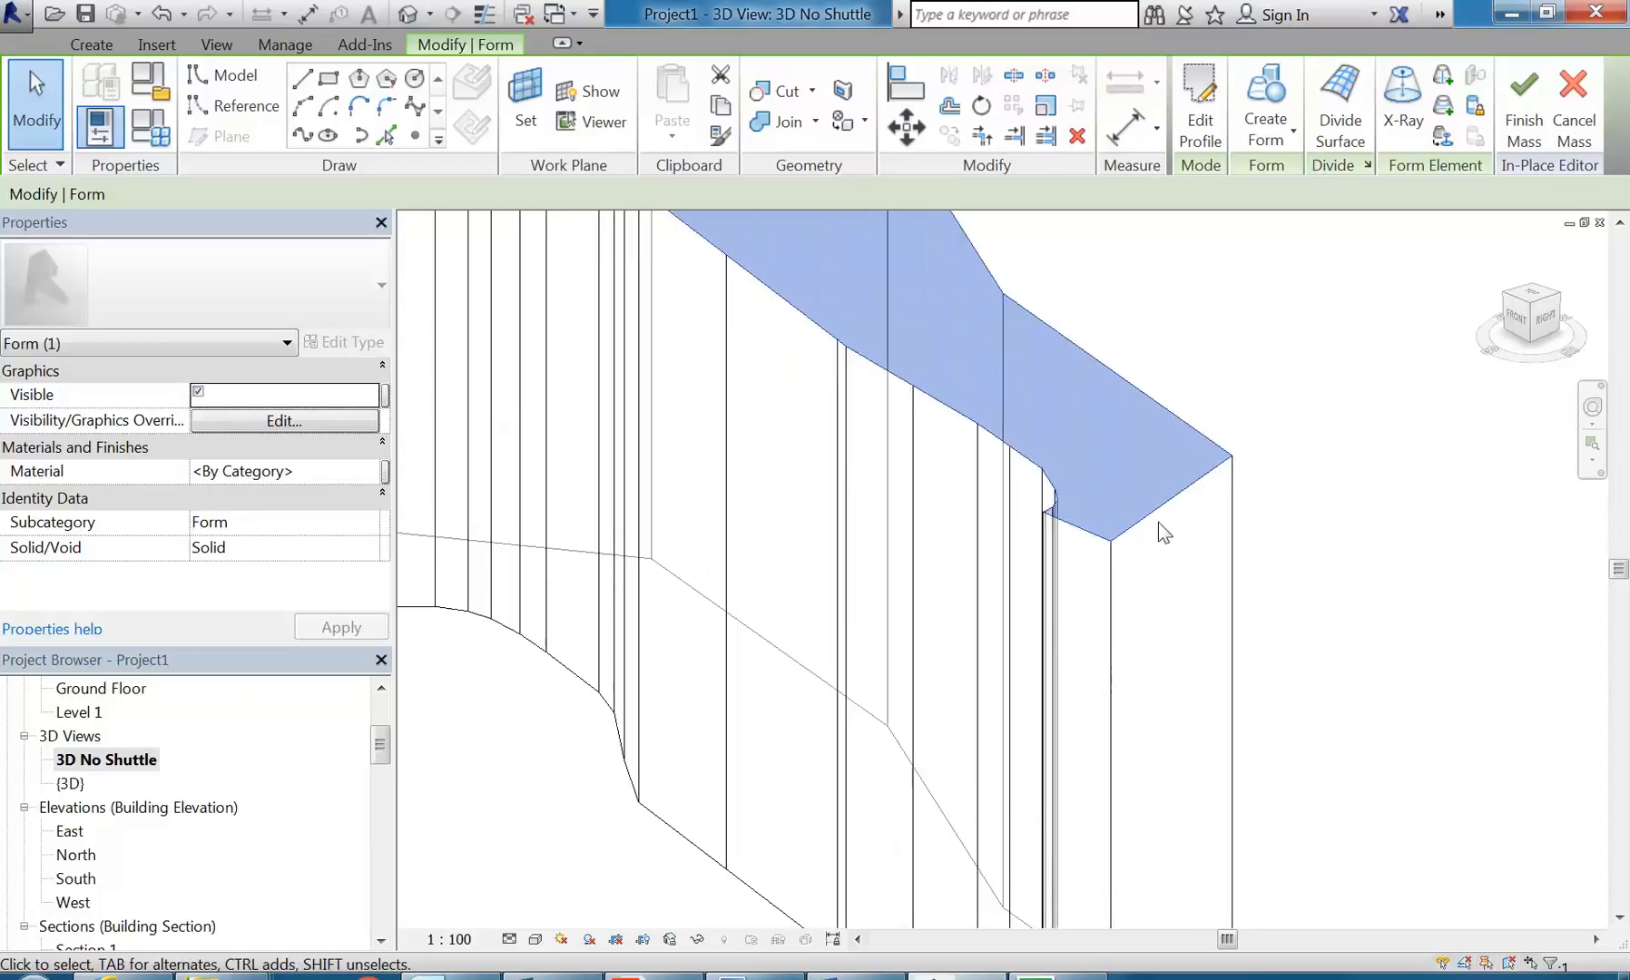
key(Escape)
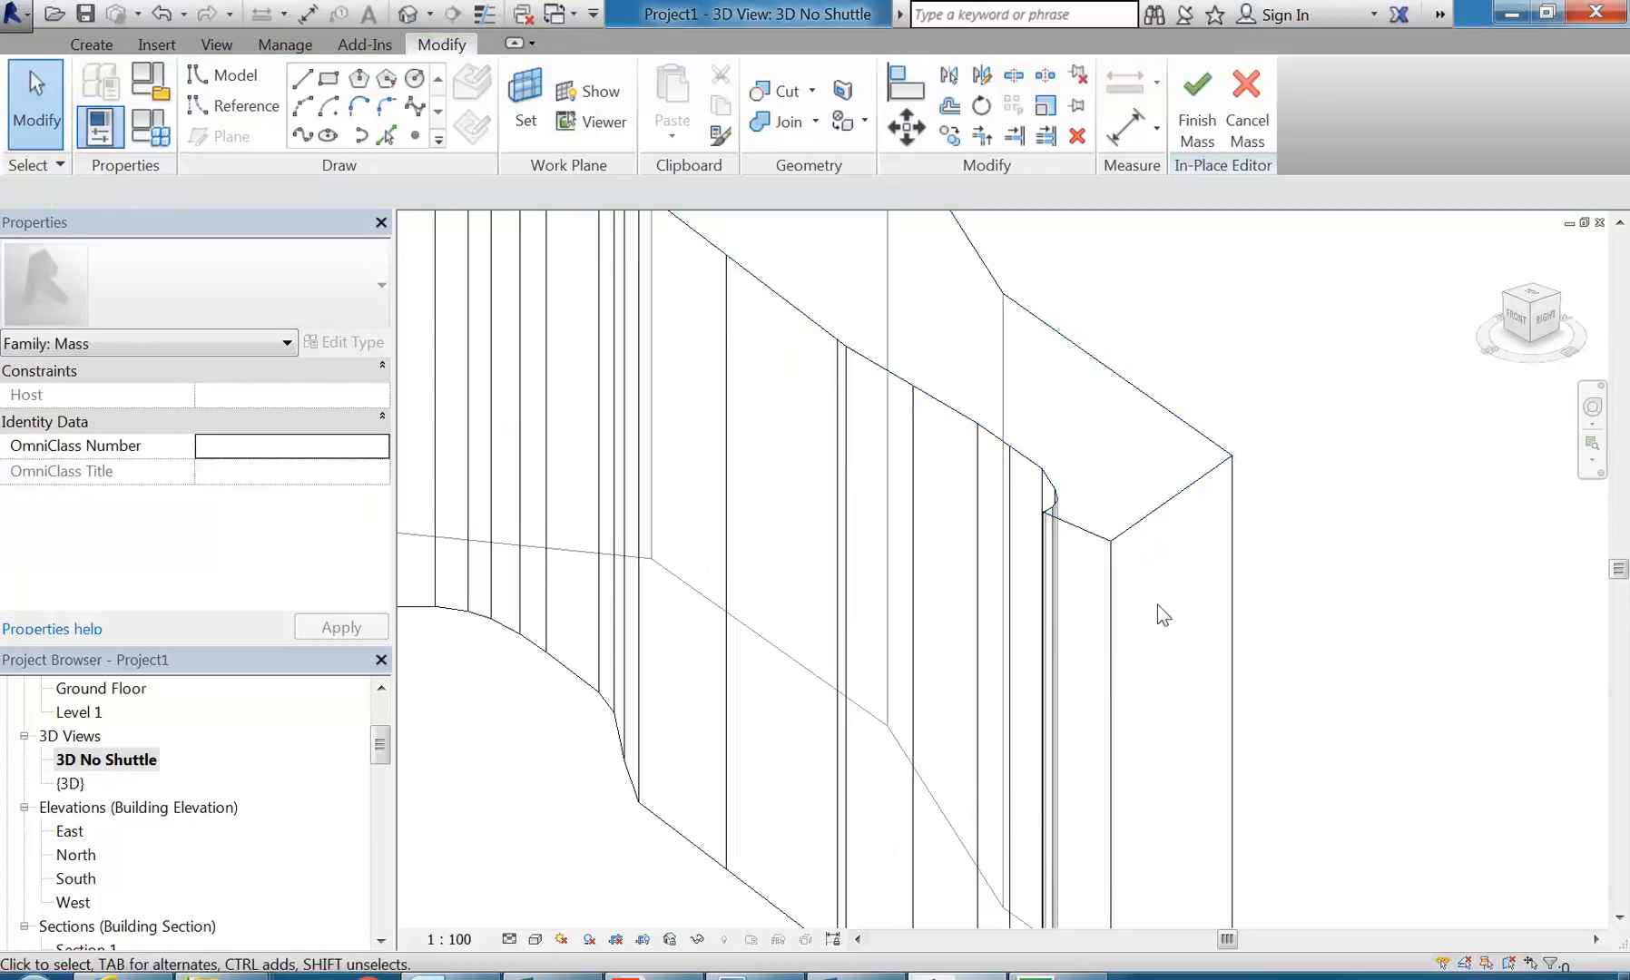
click(1160, 506)
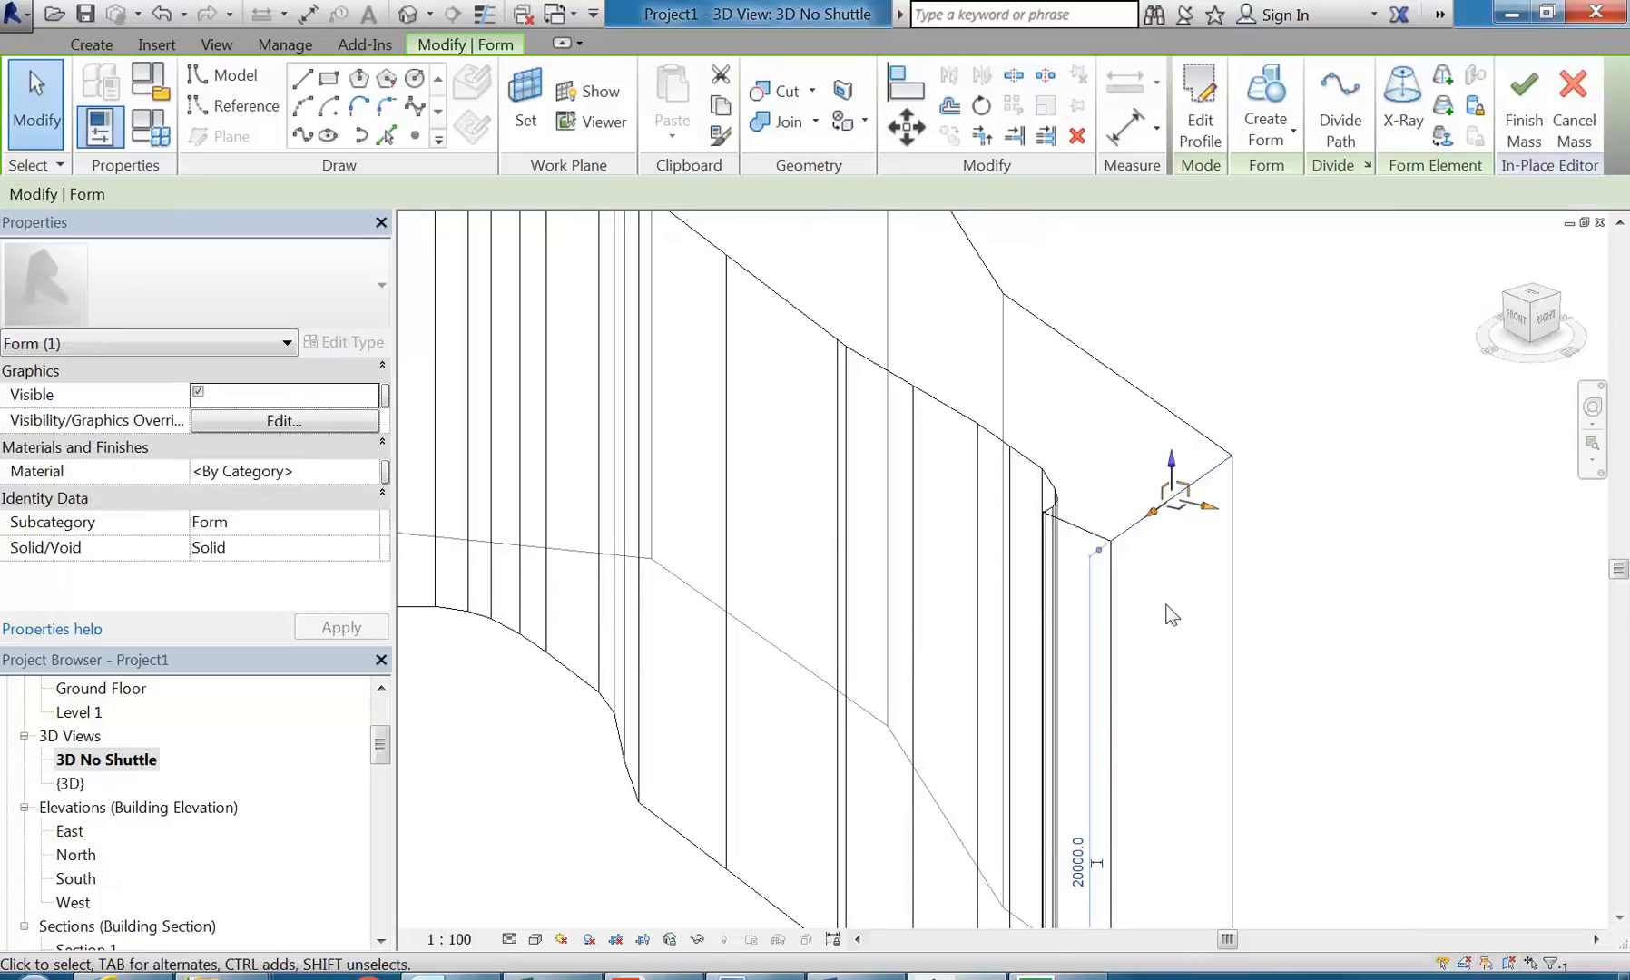
scroll(1181, 544, up, 2)
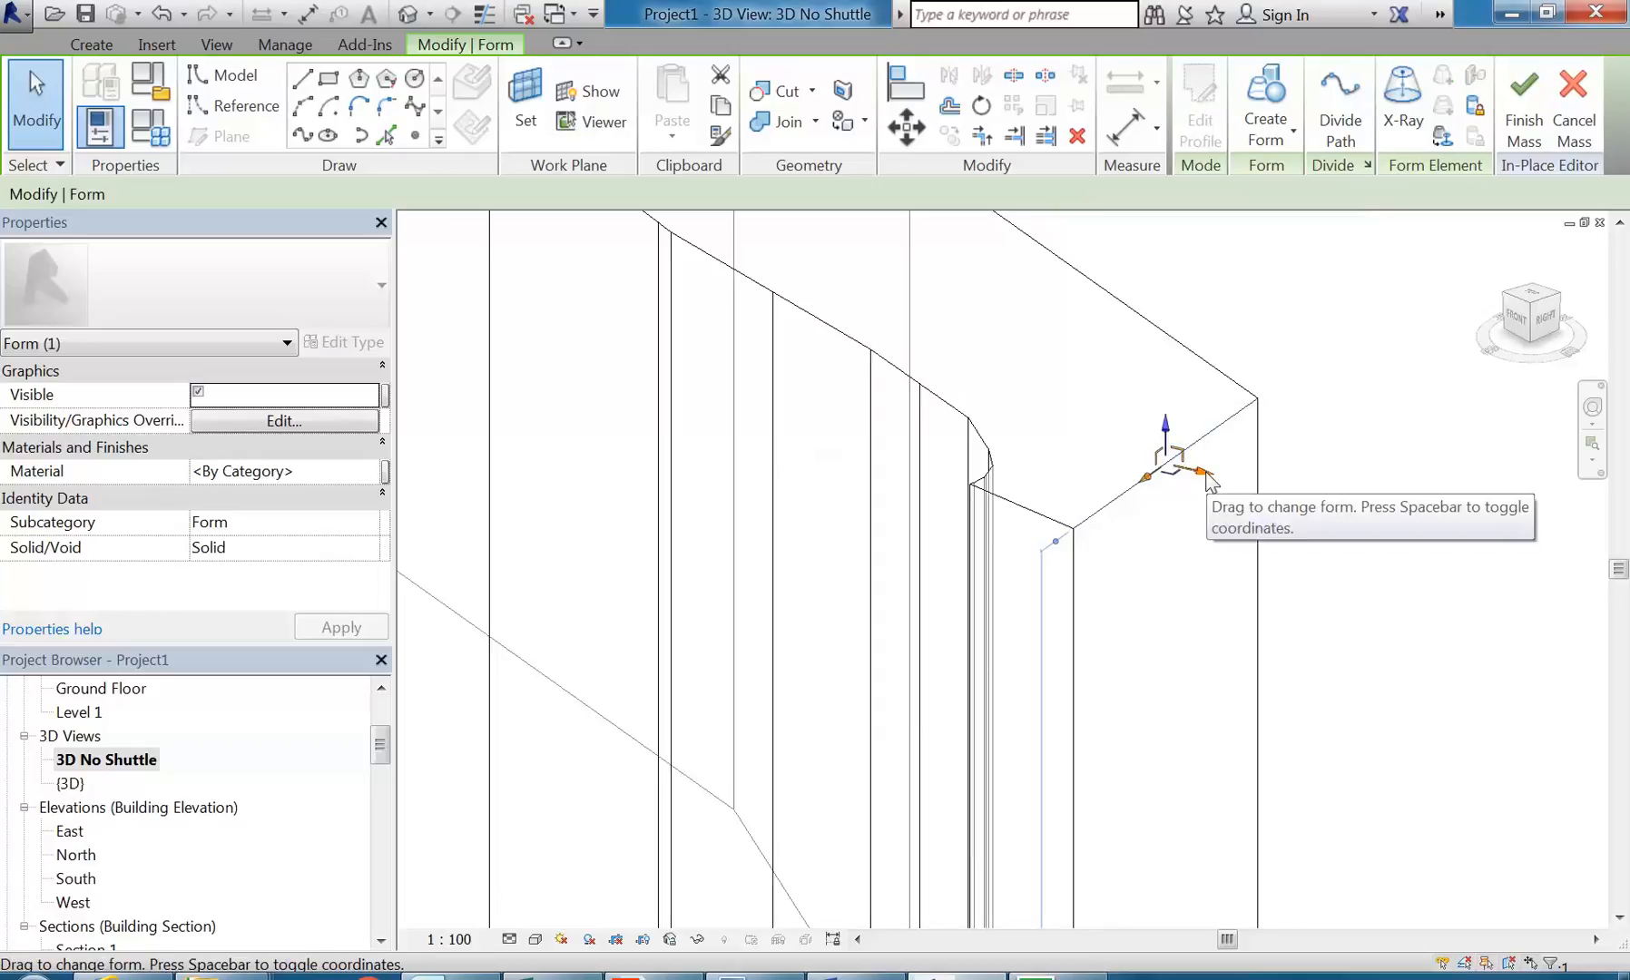
drag(1207, 481, 1167, 460)
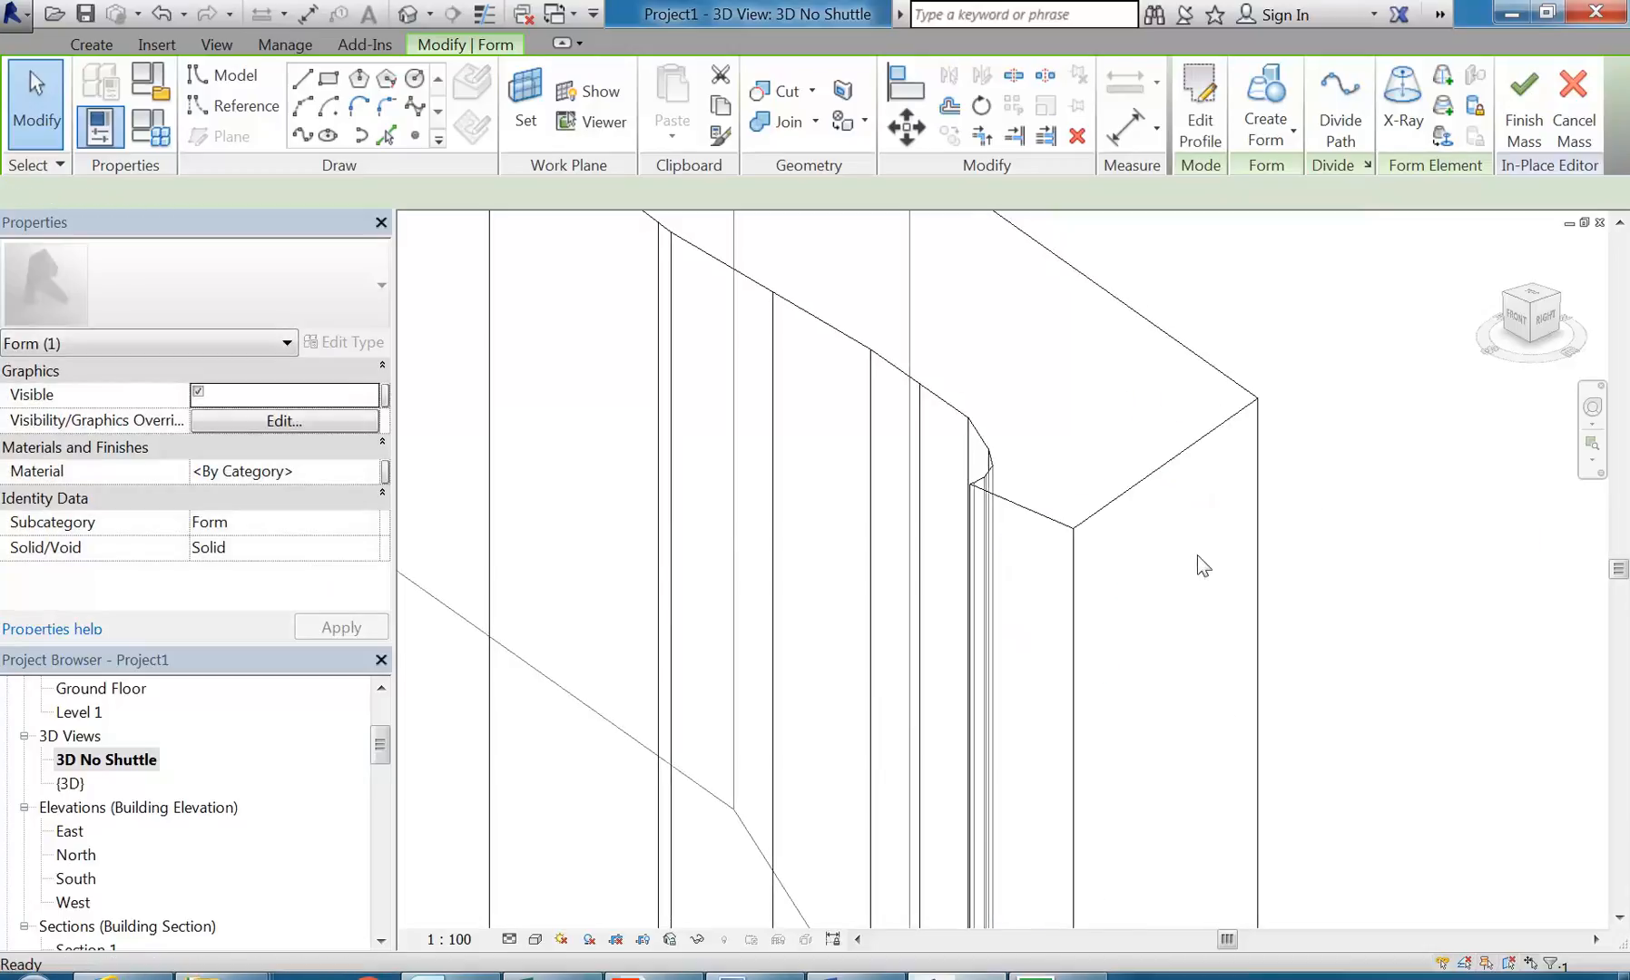
key(ctrl+z)
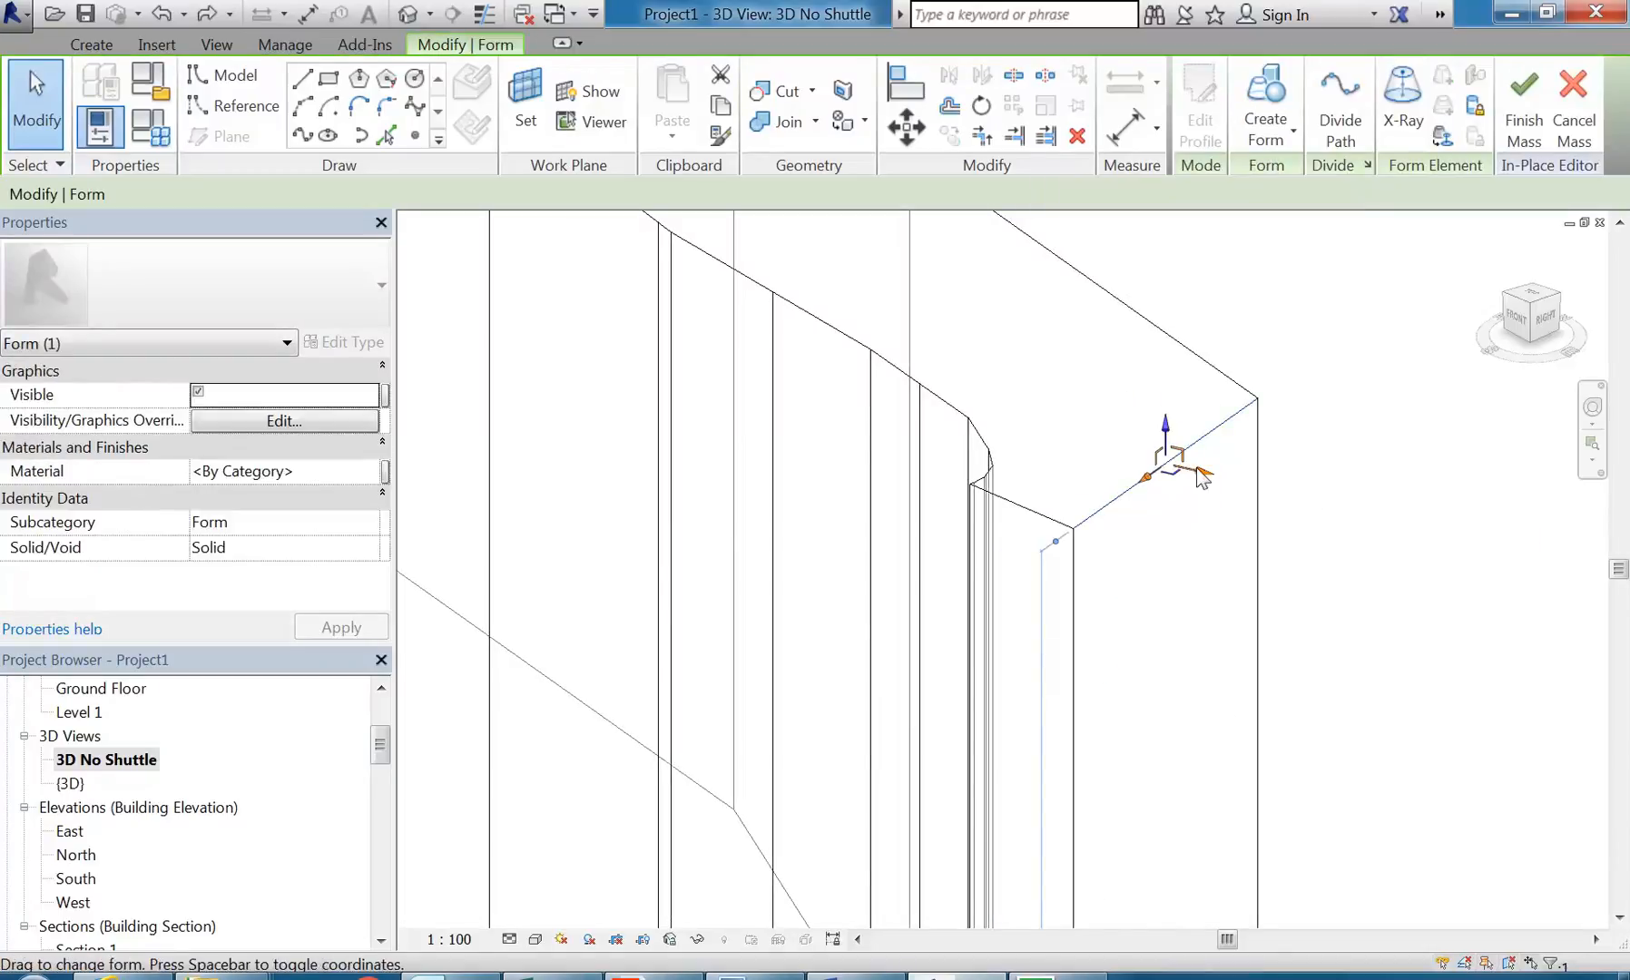
Step: Shift the top edge of the end face beside the hook horizontally inward along the global axis
scroll(1158, 609, down, 5)
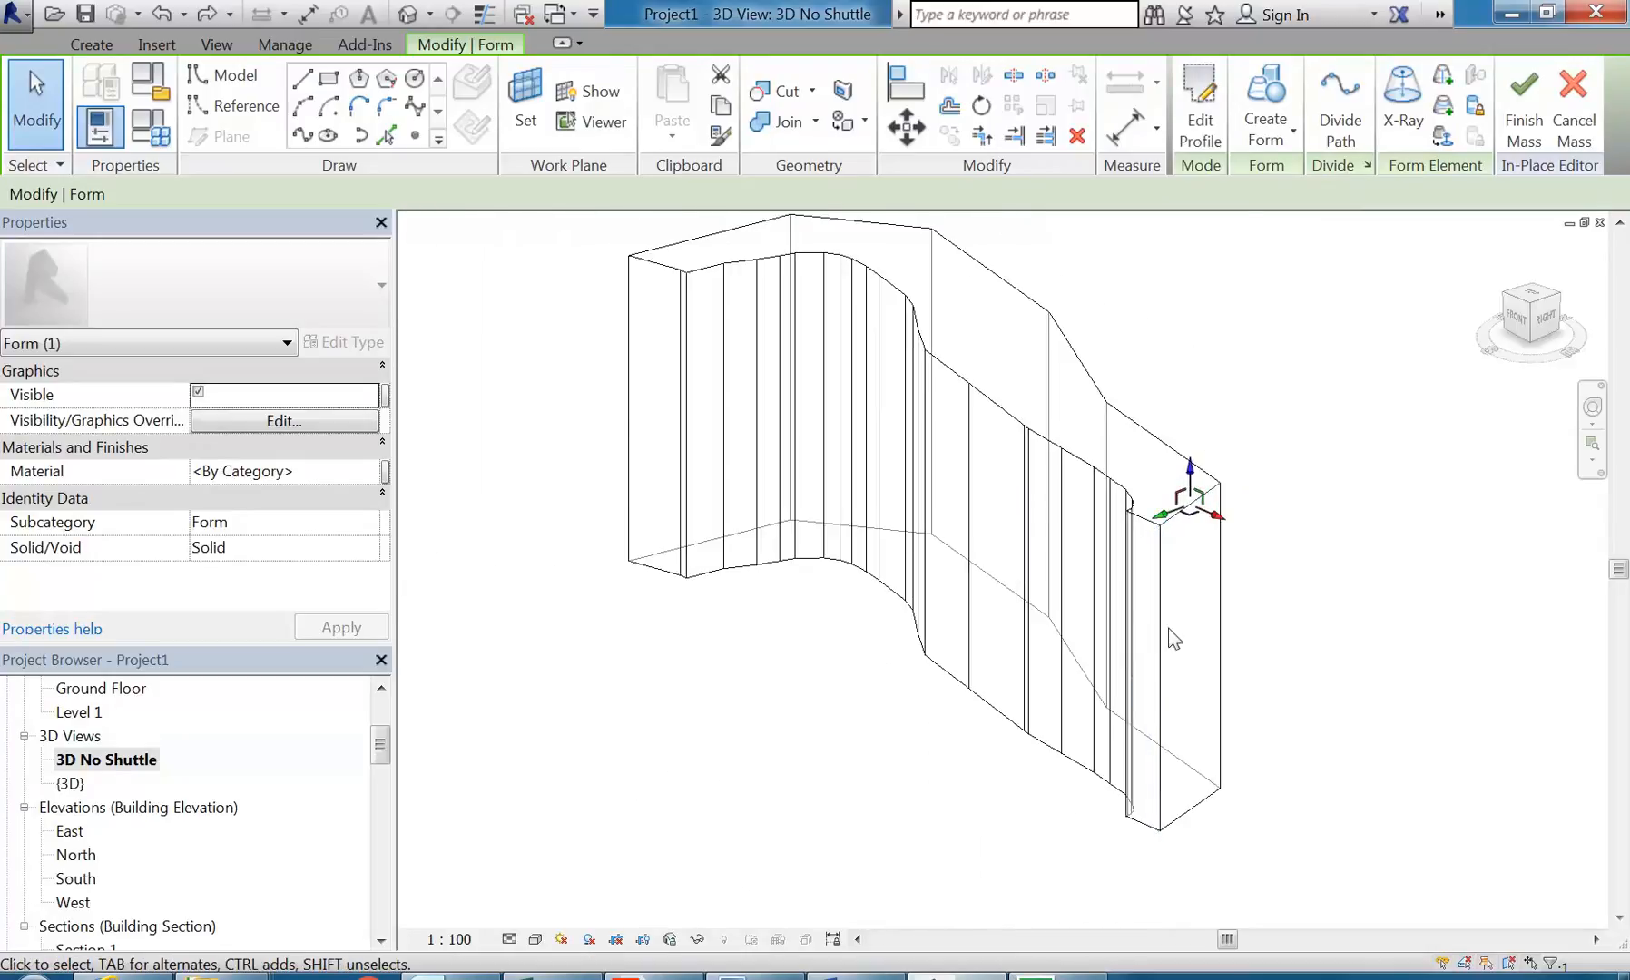
scroll(1211, 530, up, 4)
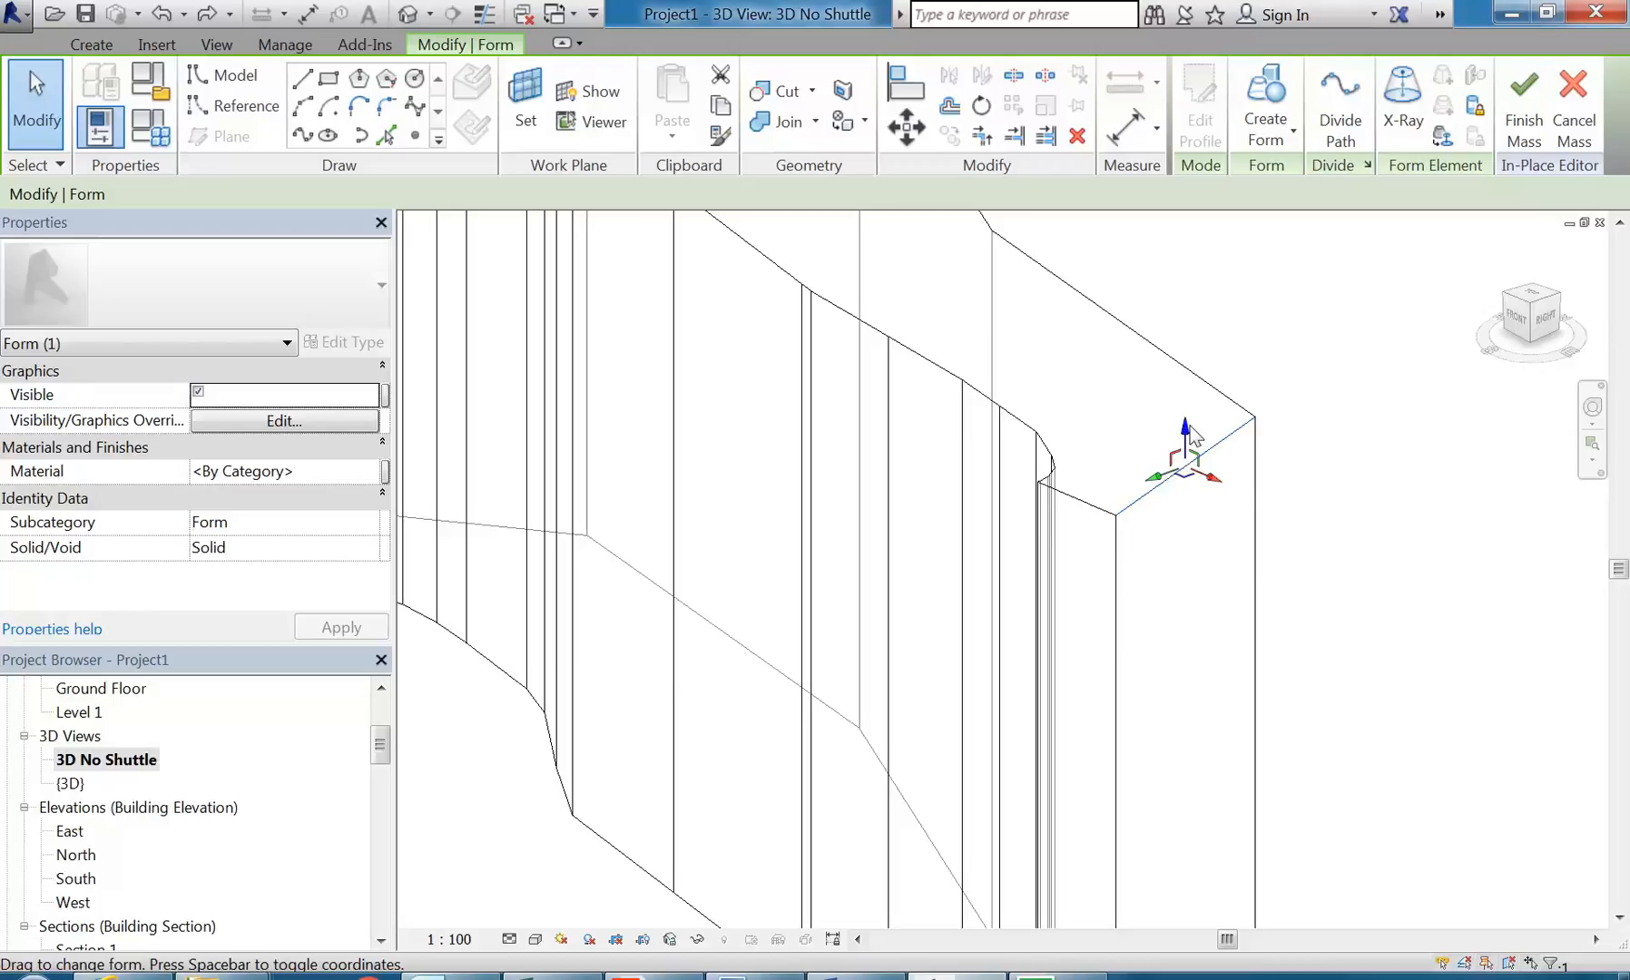
click(1148, 493)
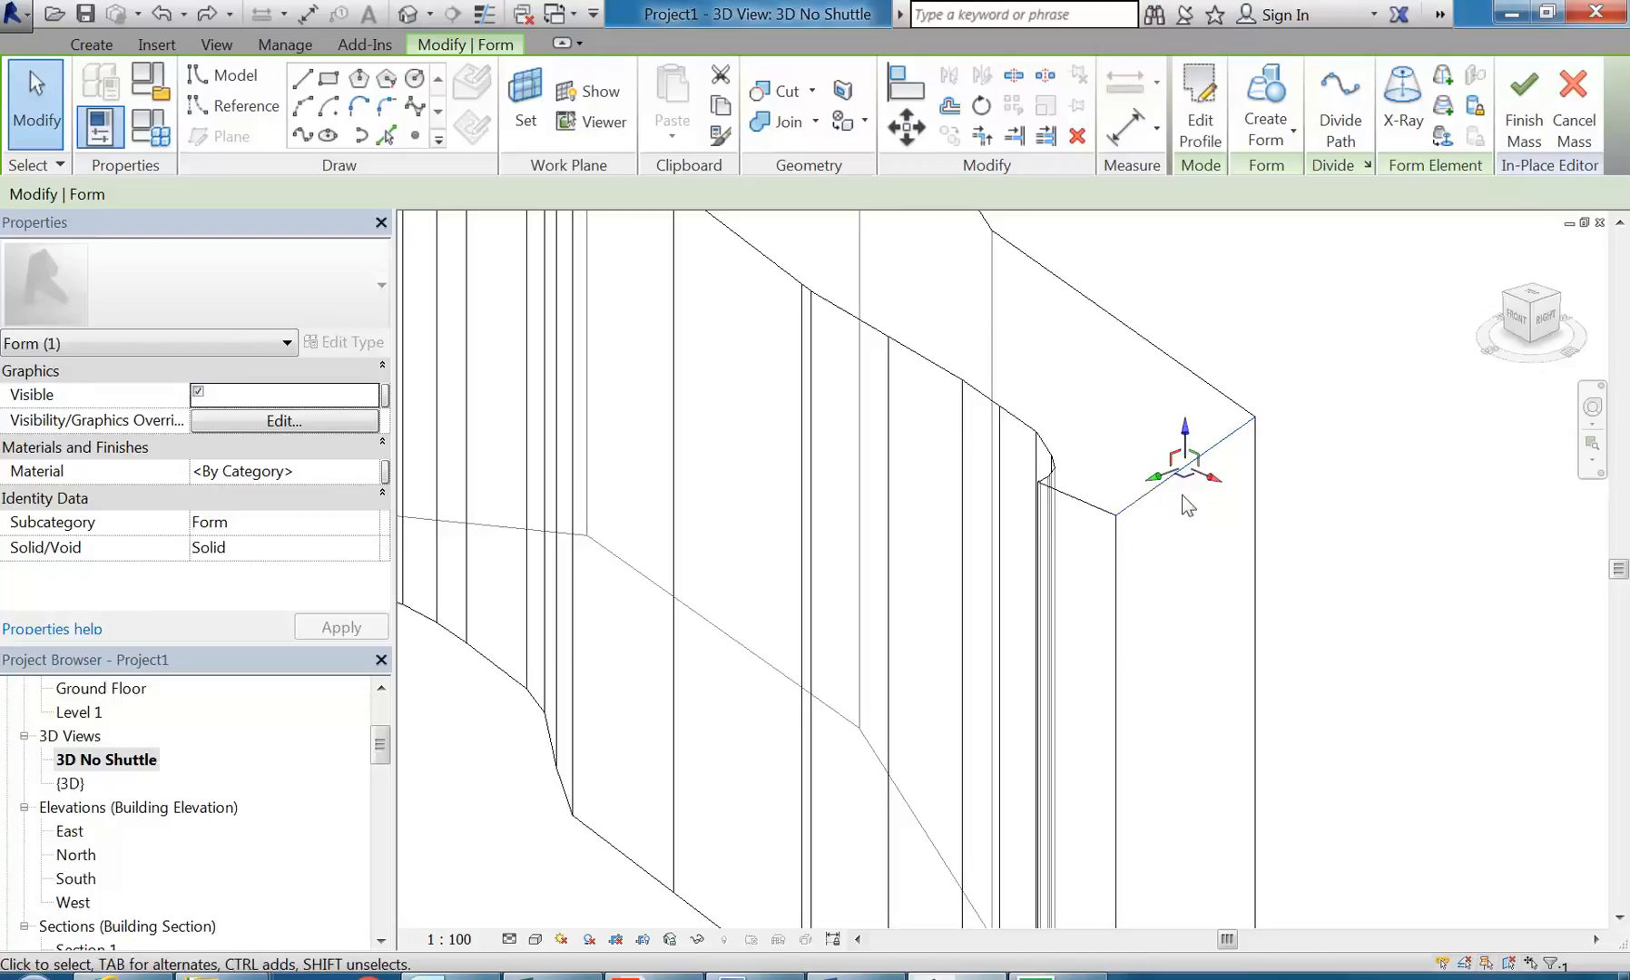
drag(1217, 480, 1196, 474)
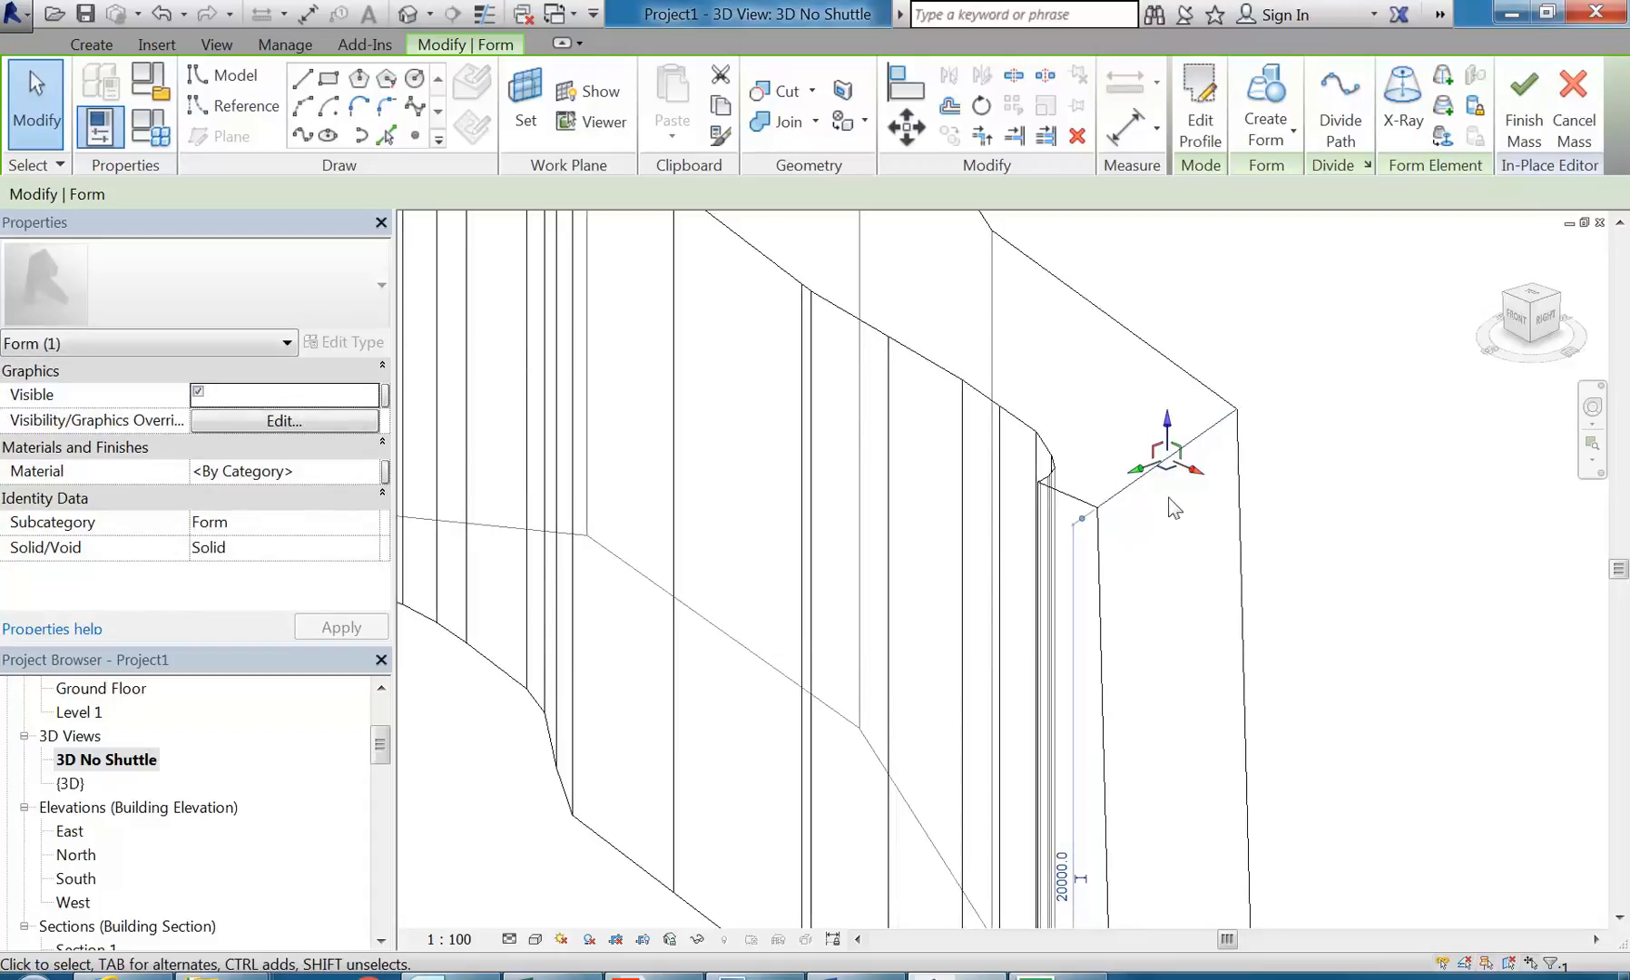
Step: Try to lower the top edge of the end face beside the hook so that the form's top slopes towards it
mouse_move(1182, 470)
mouse_down()
mouse_move(1142, 460)
mouse_move(1172, 440)
mouse_move(1173, 460)
mouse_up()
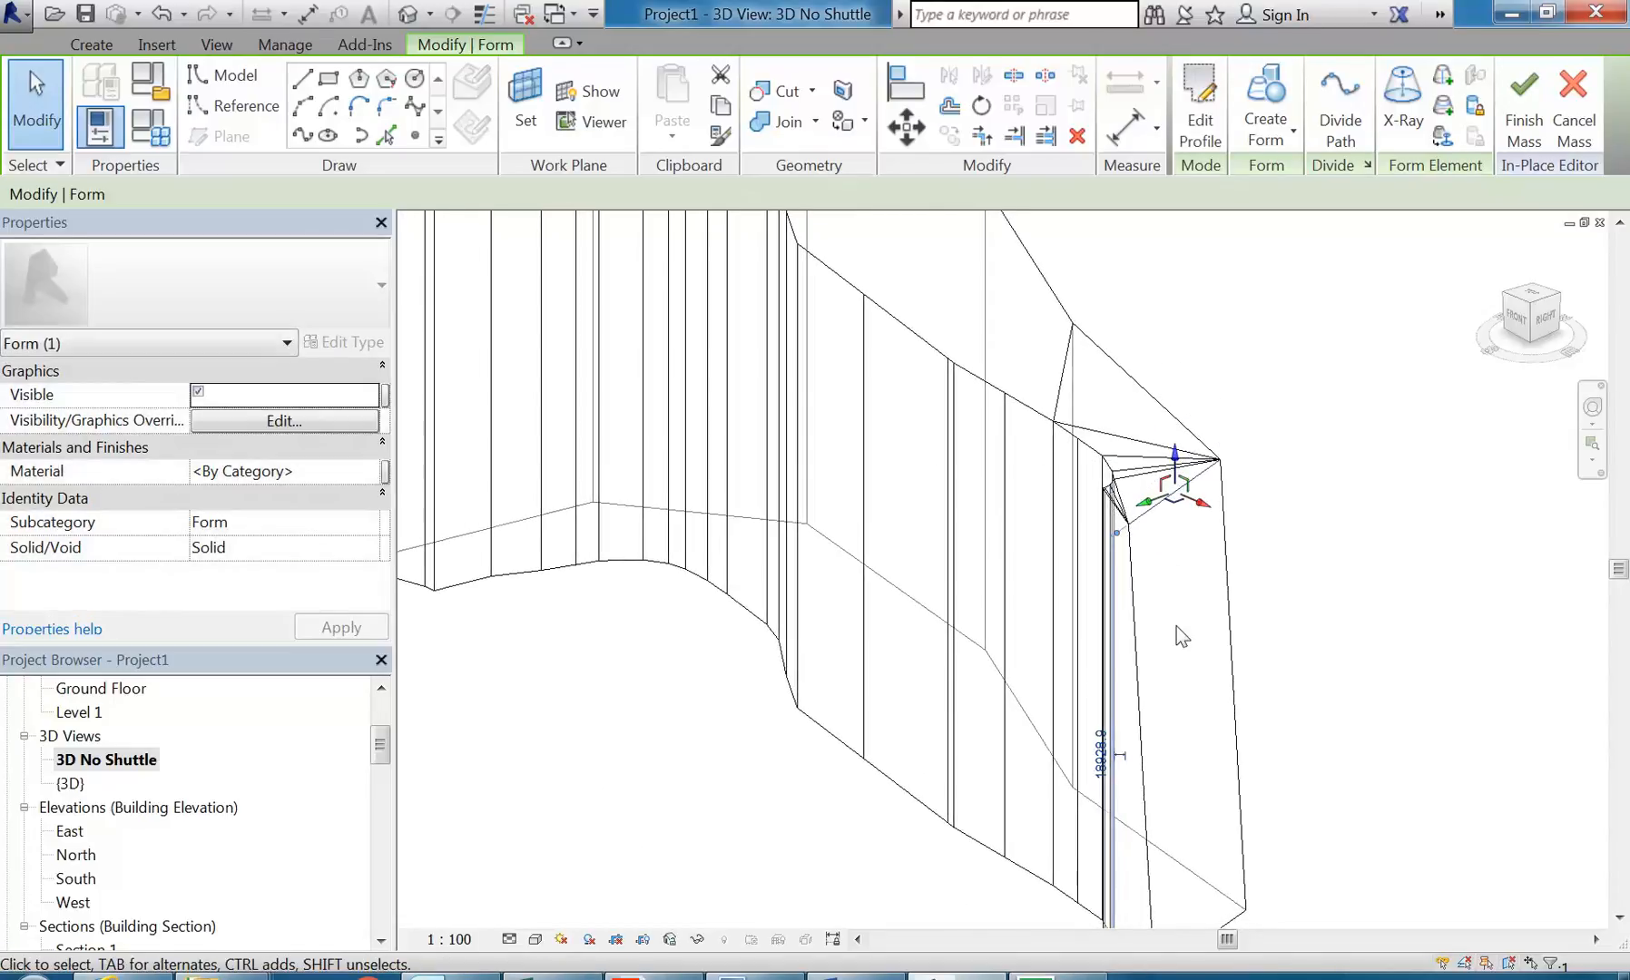
shift+middle_drag(1176, 626, 1002, 602)
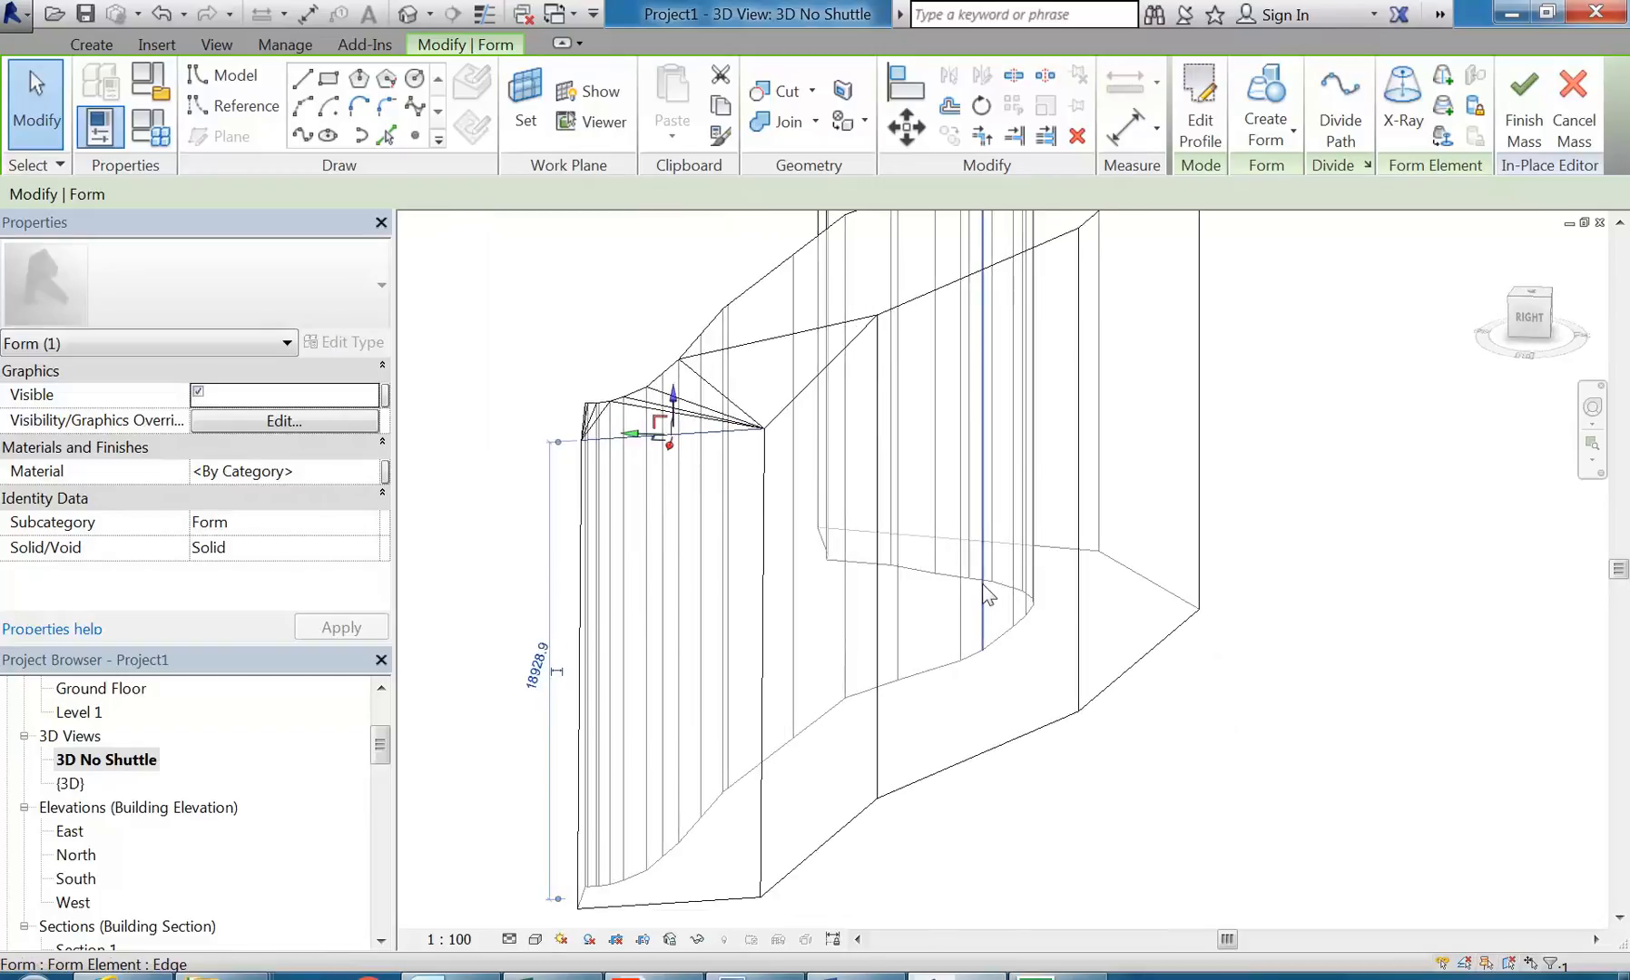
key(Escape)
Step: Move the top edge of the wide panel midway along the form's curved side horizontally inward
scroll(808, 573, down, 3)
shift+middle_drag(806, 575, 1116, 667)
scroll(1073, 538, up, 3)
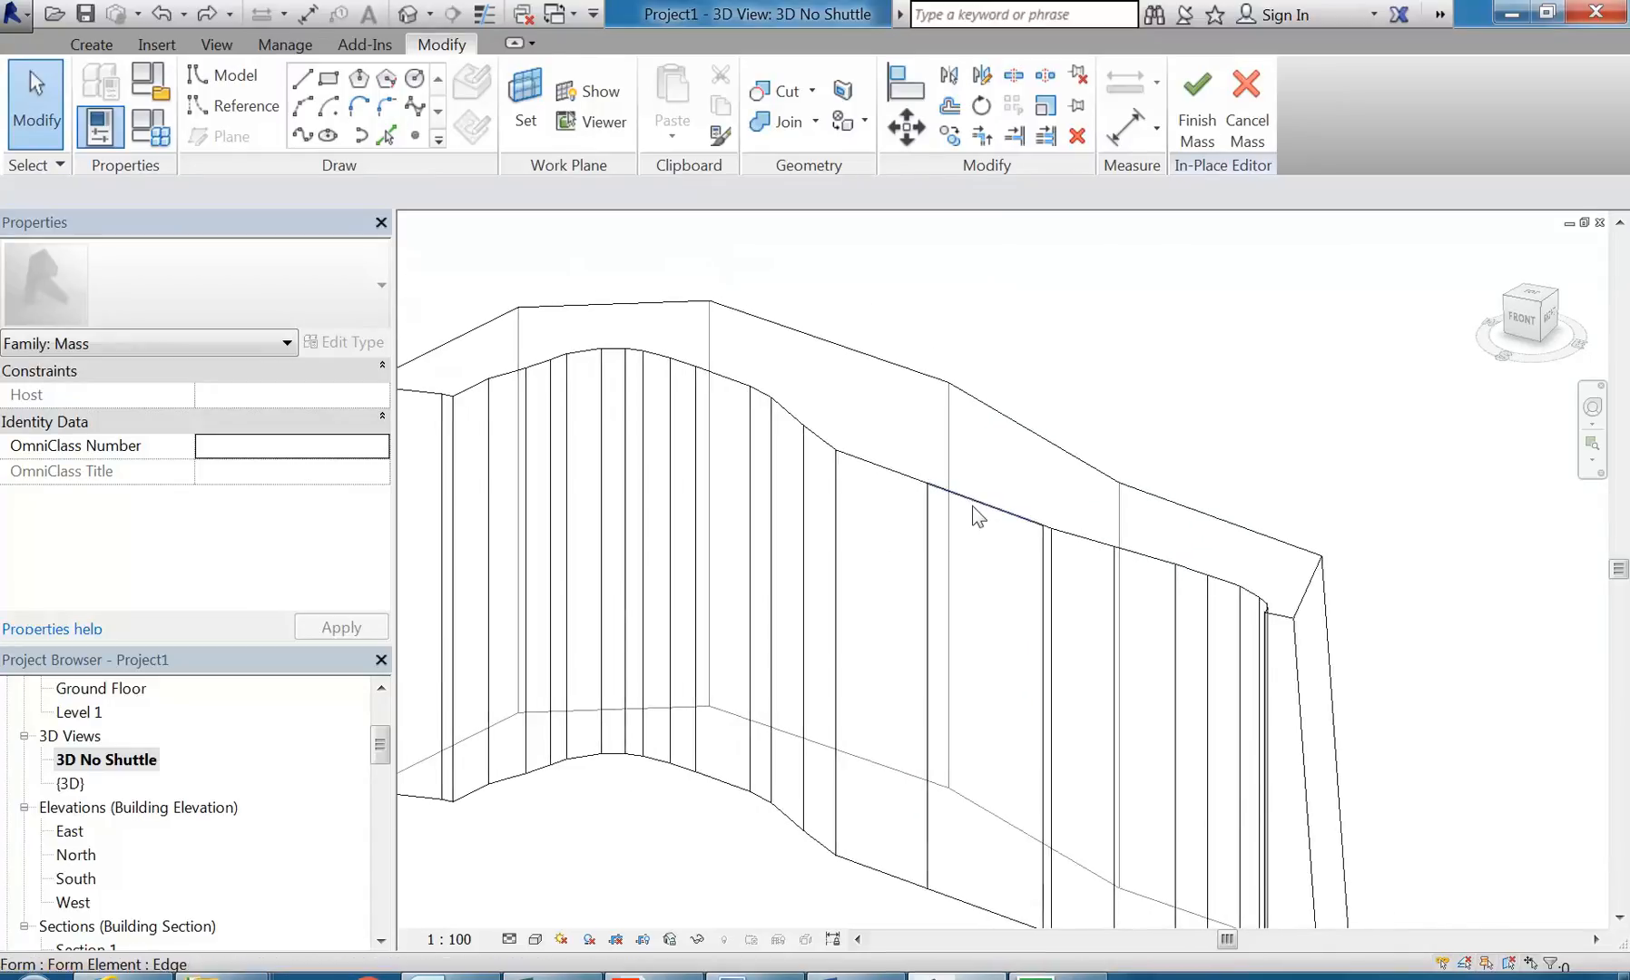
click(1023, 524)
scroll(1022, 523, up, 2)
drag(956, 520, 981, 499)
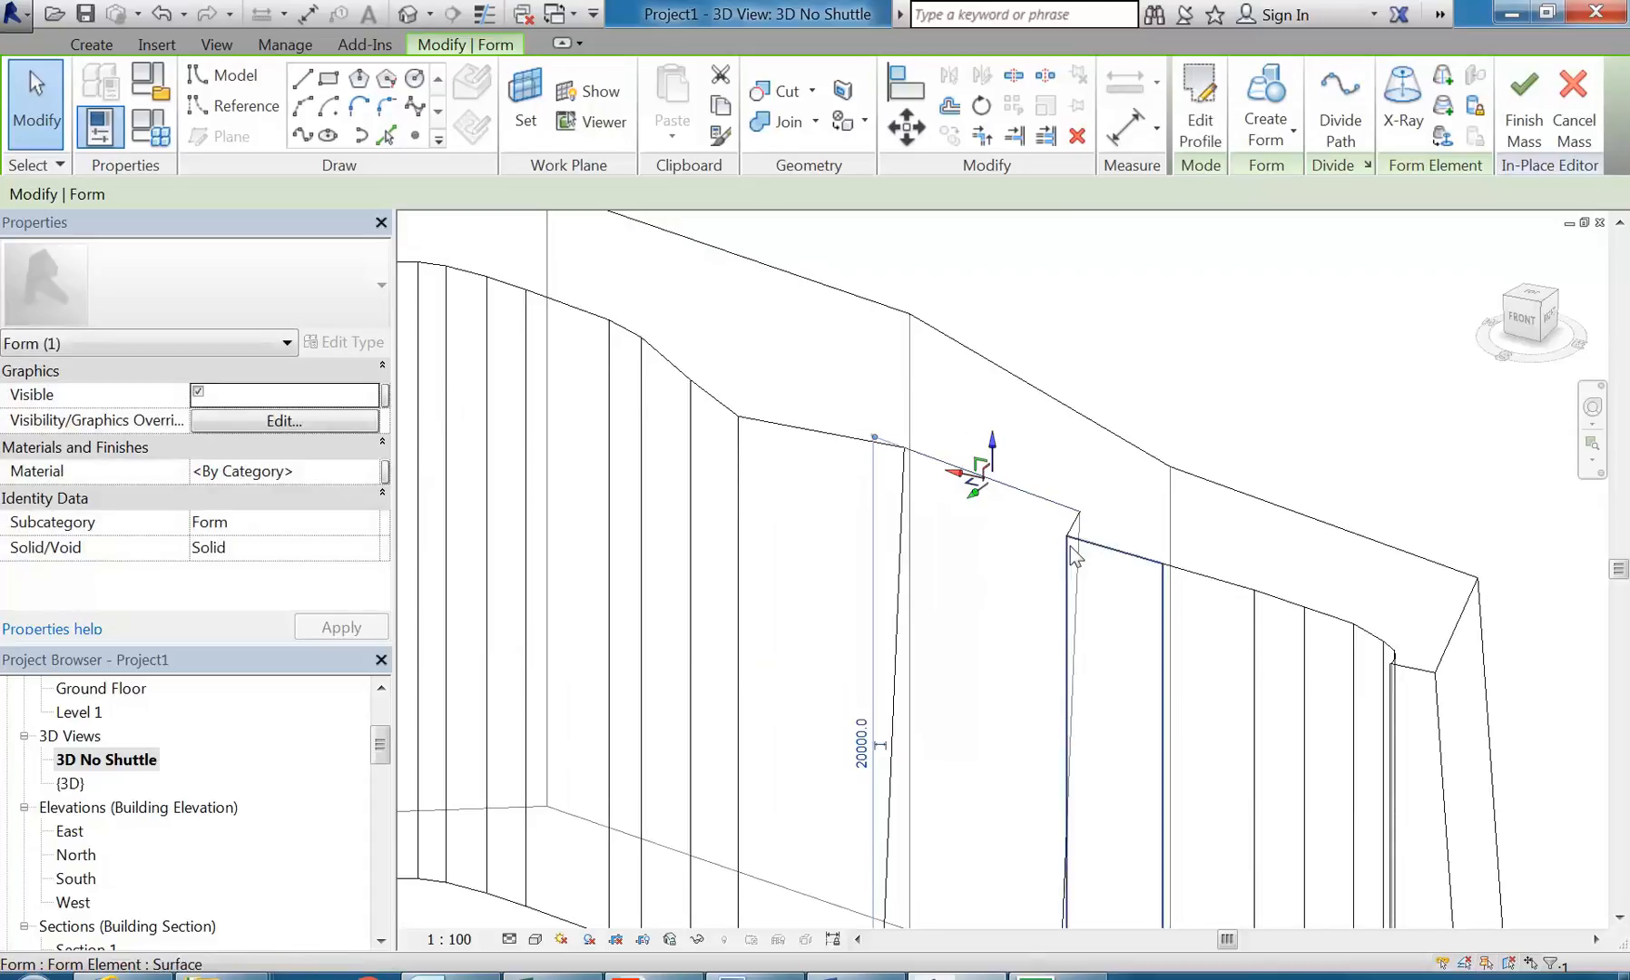
Step: Move the top vertex of the narrow face beside the shifted panel horizontally away from its original corner
click(1067, 537)
middle_drag(1081, 549, 855, 666)
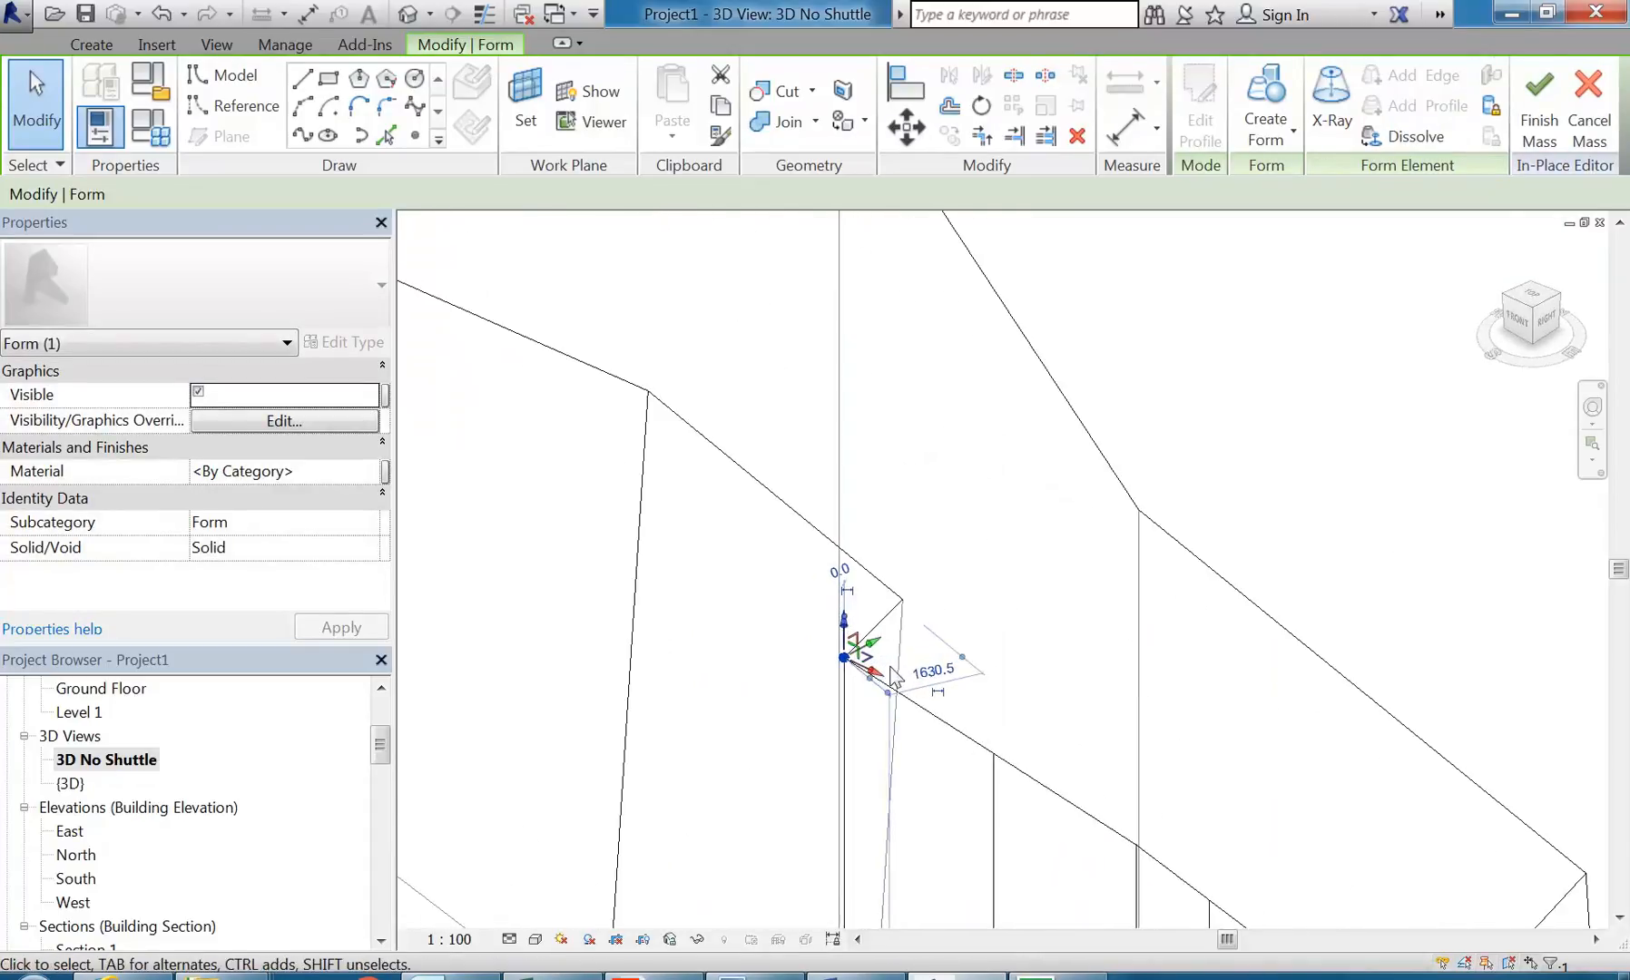
drag(868, 669, 1007, 626)
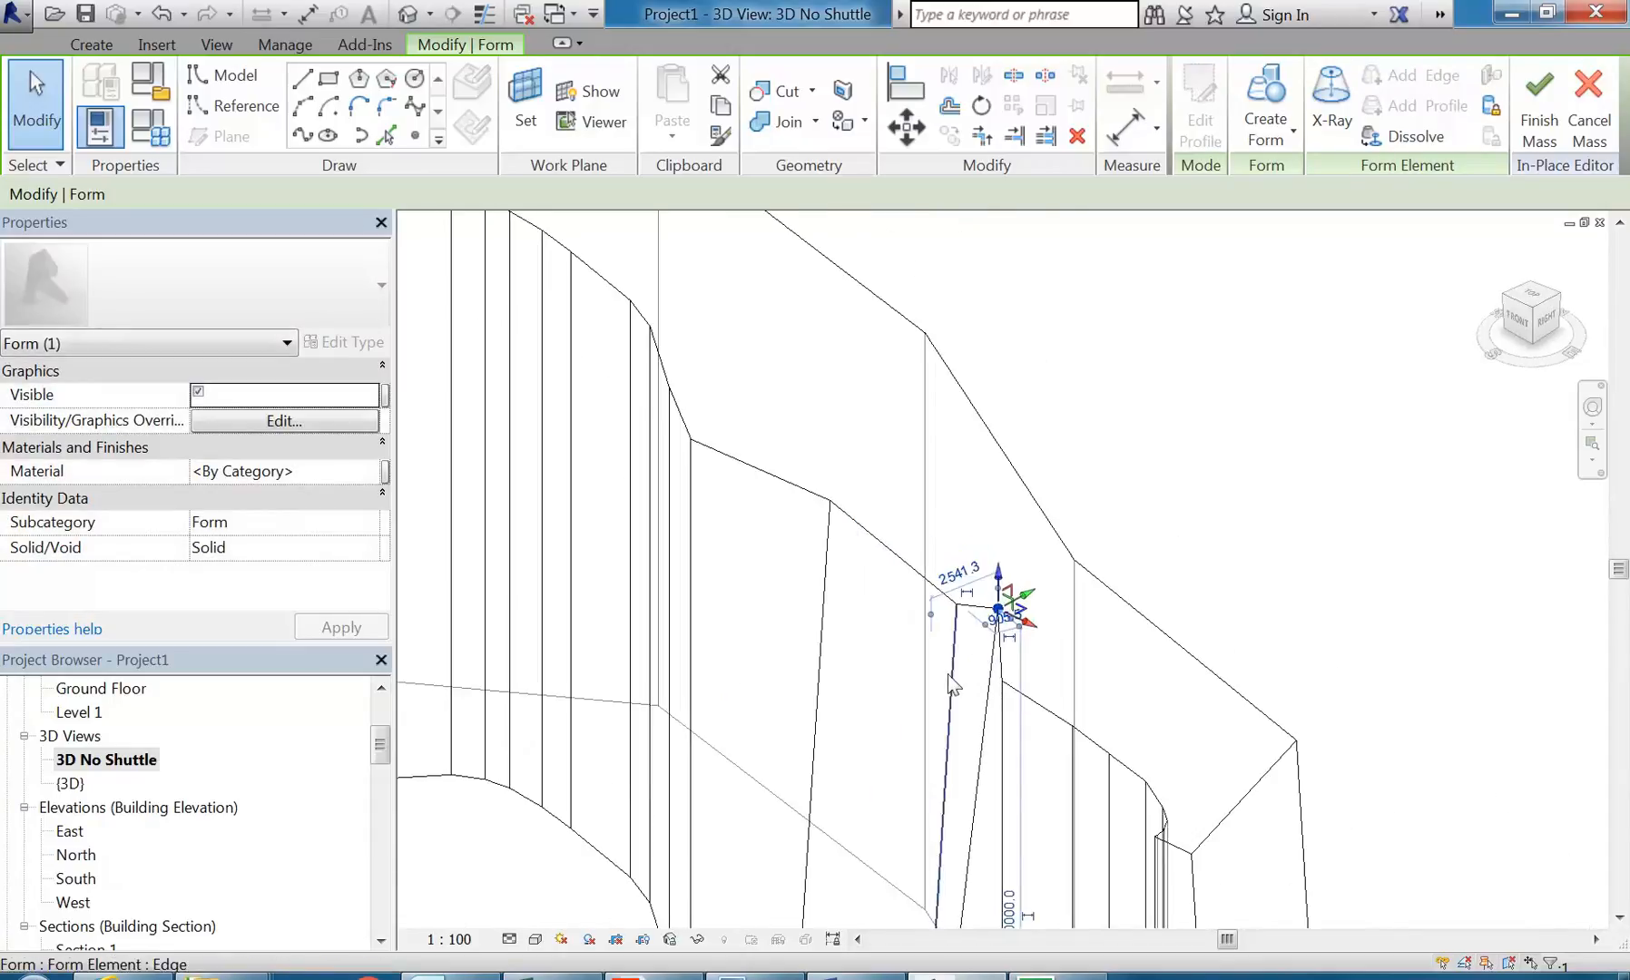
key(Escape)
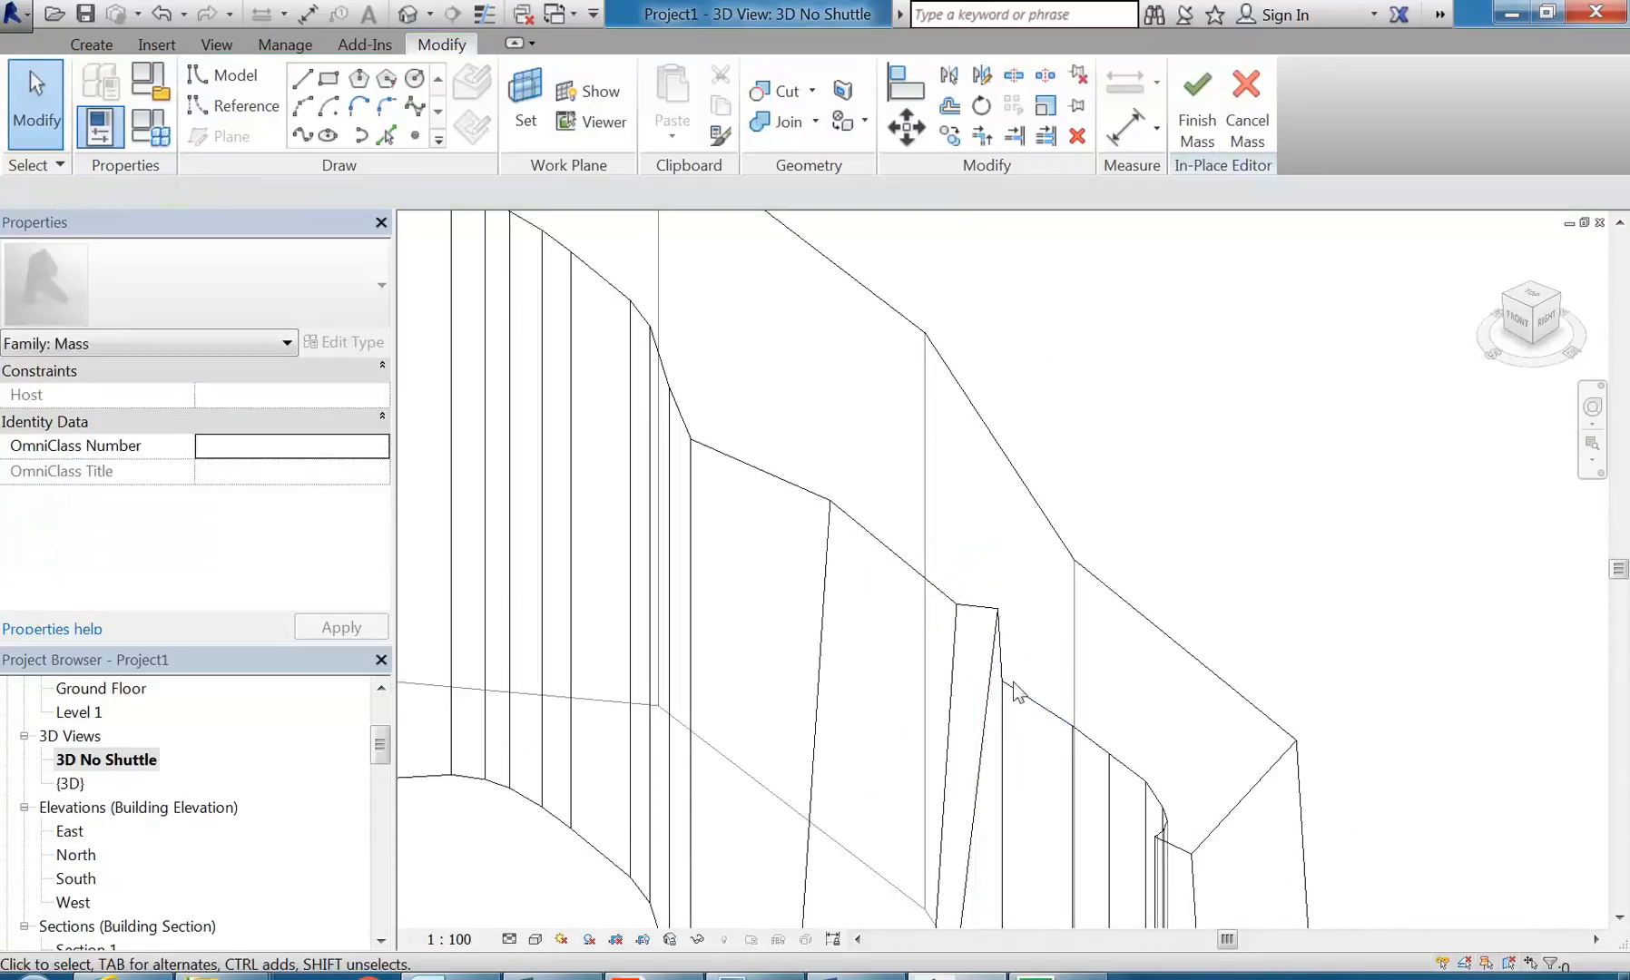
Step: Move the top vertex on the far side of the narrow slanted face horizontally along the form's curved side
click(1002, 682)
drag(1030, 686, 1084, 670)
scroll(917, 628, down, 2)
click(893, 611)
Step: Lower the top vertex where the curved stretch meets the wide panel to a height of about 18550 mm
shift+middle_drag(893, 611, 1067, 619)
middle_drag(788, 472, 868, 513)
scroll(973, 504, up, 2)
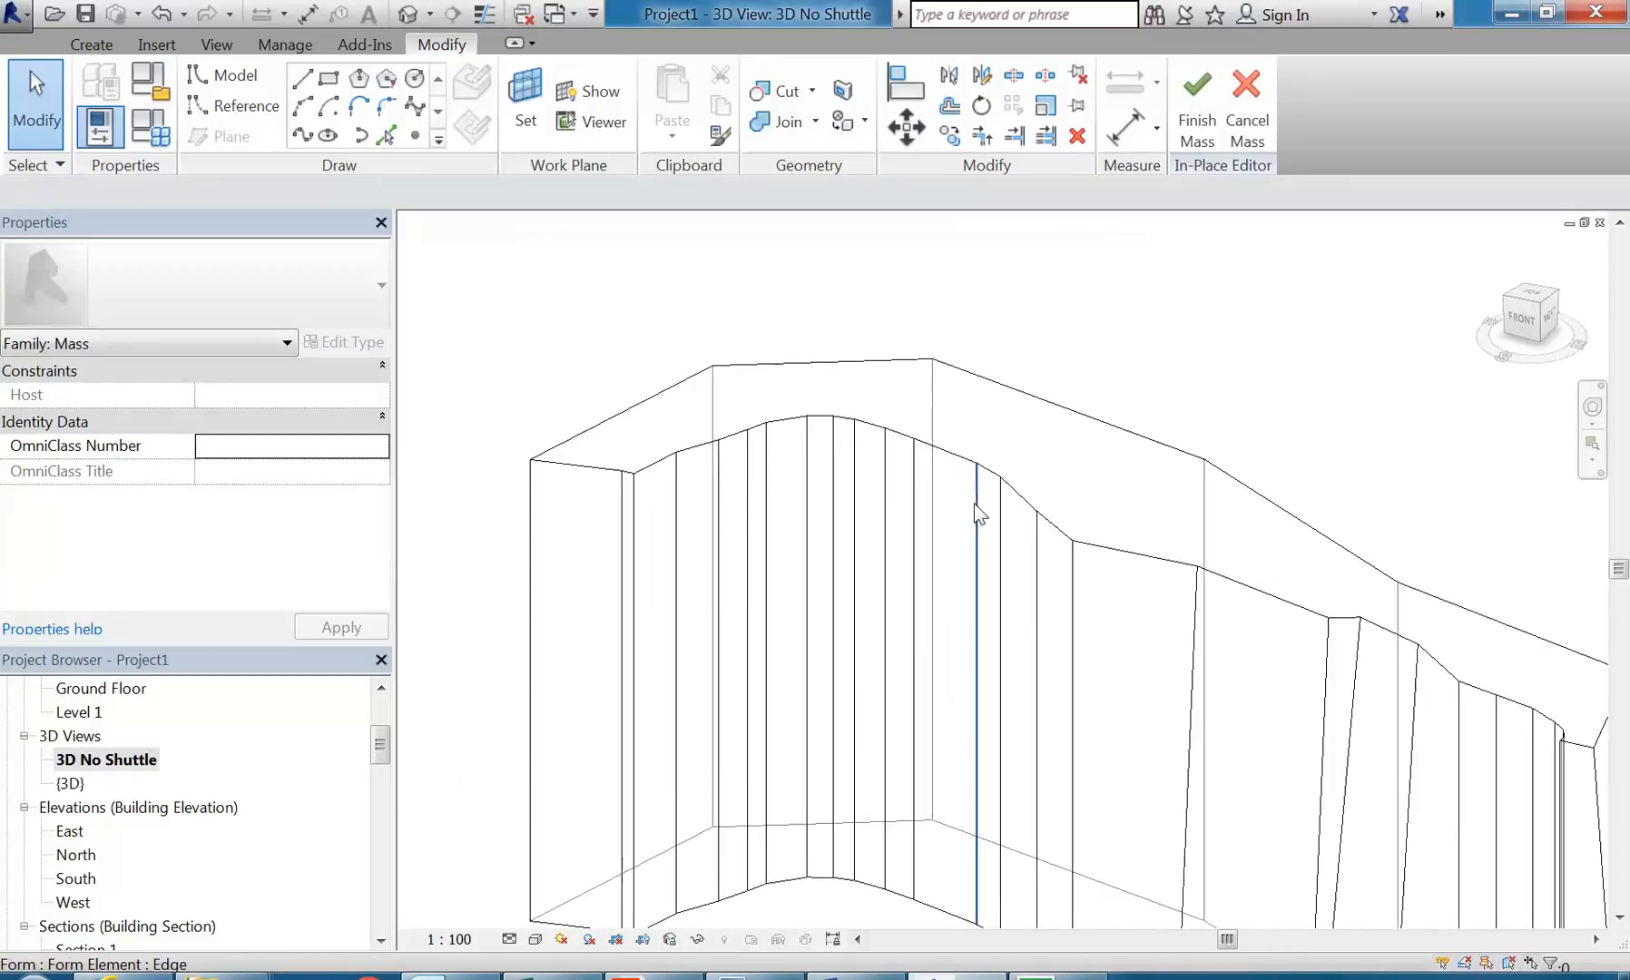
click(1073, 544)
scroll(1125, 614, up, 2)
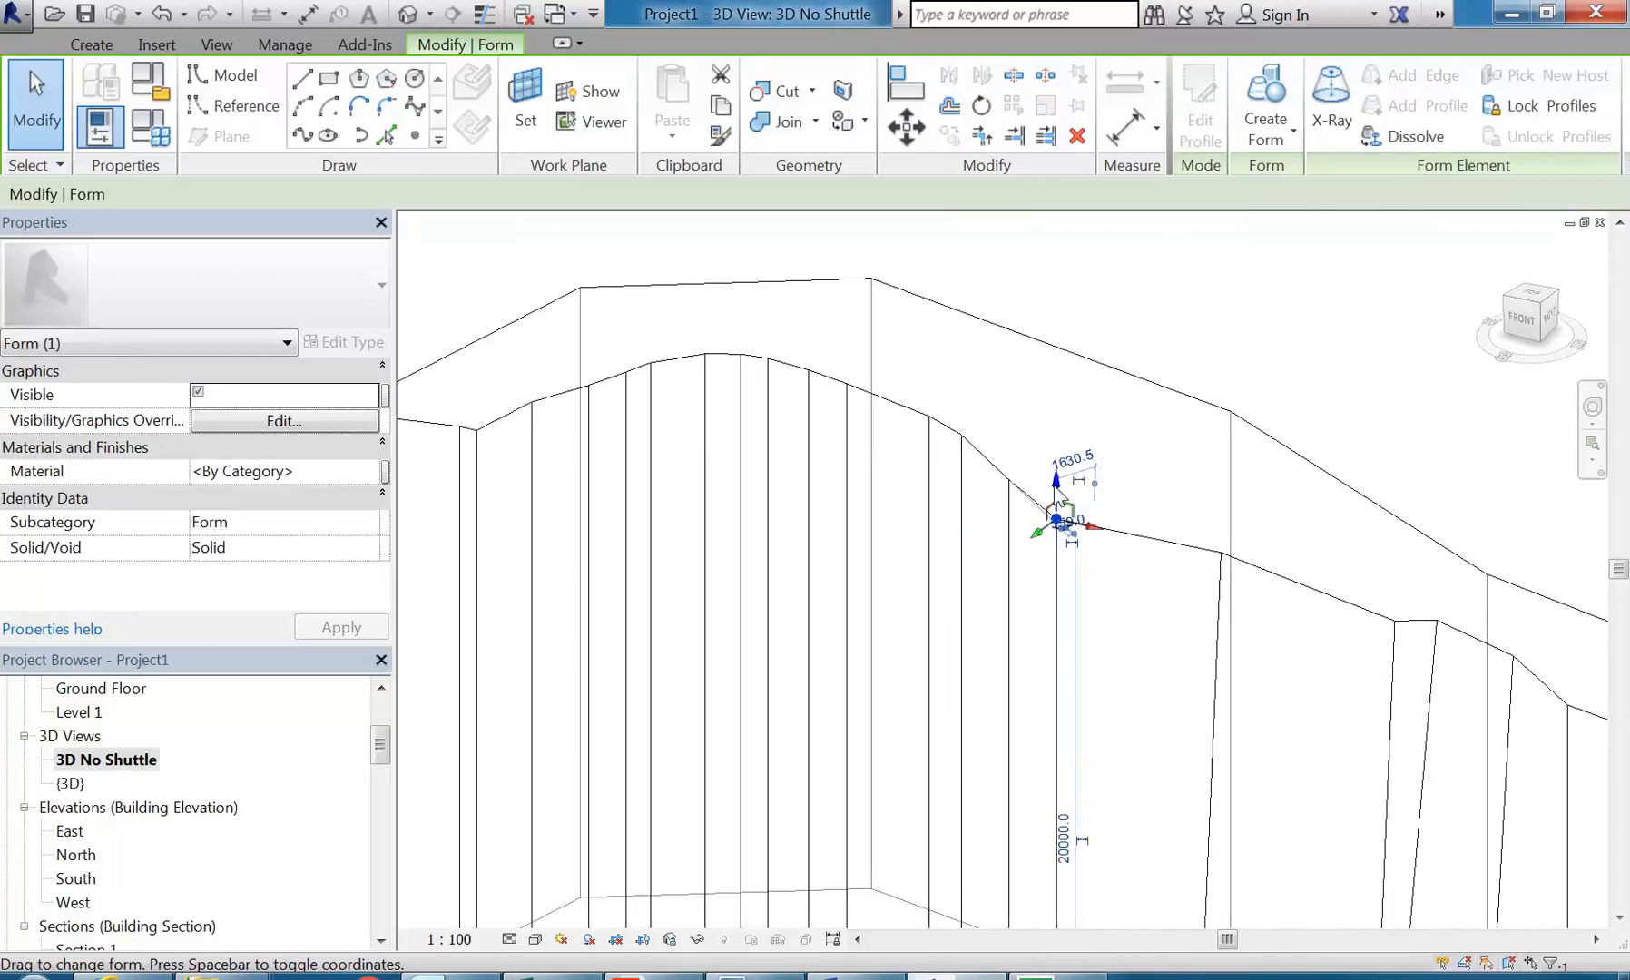
drag(1054, 533, 1061, 555)
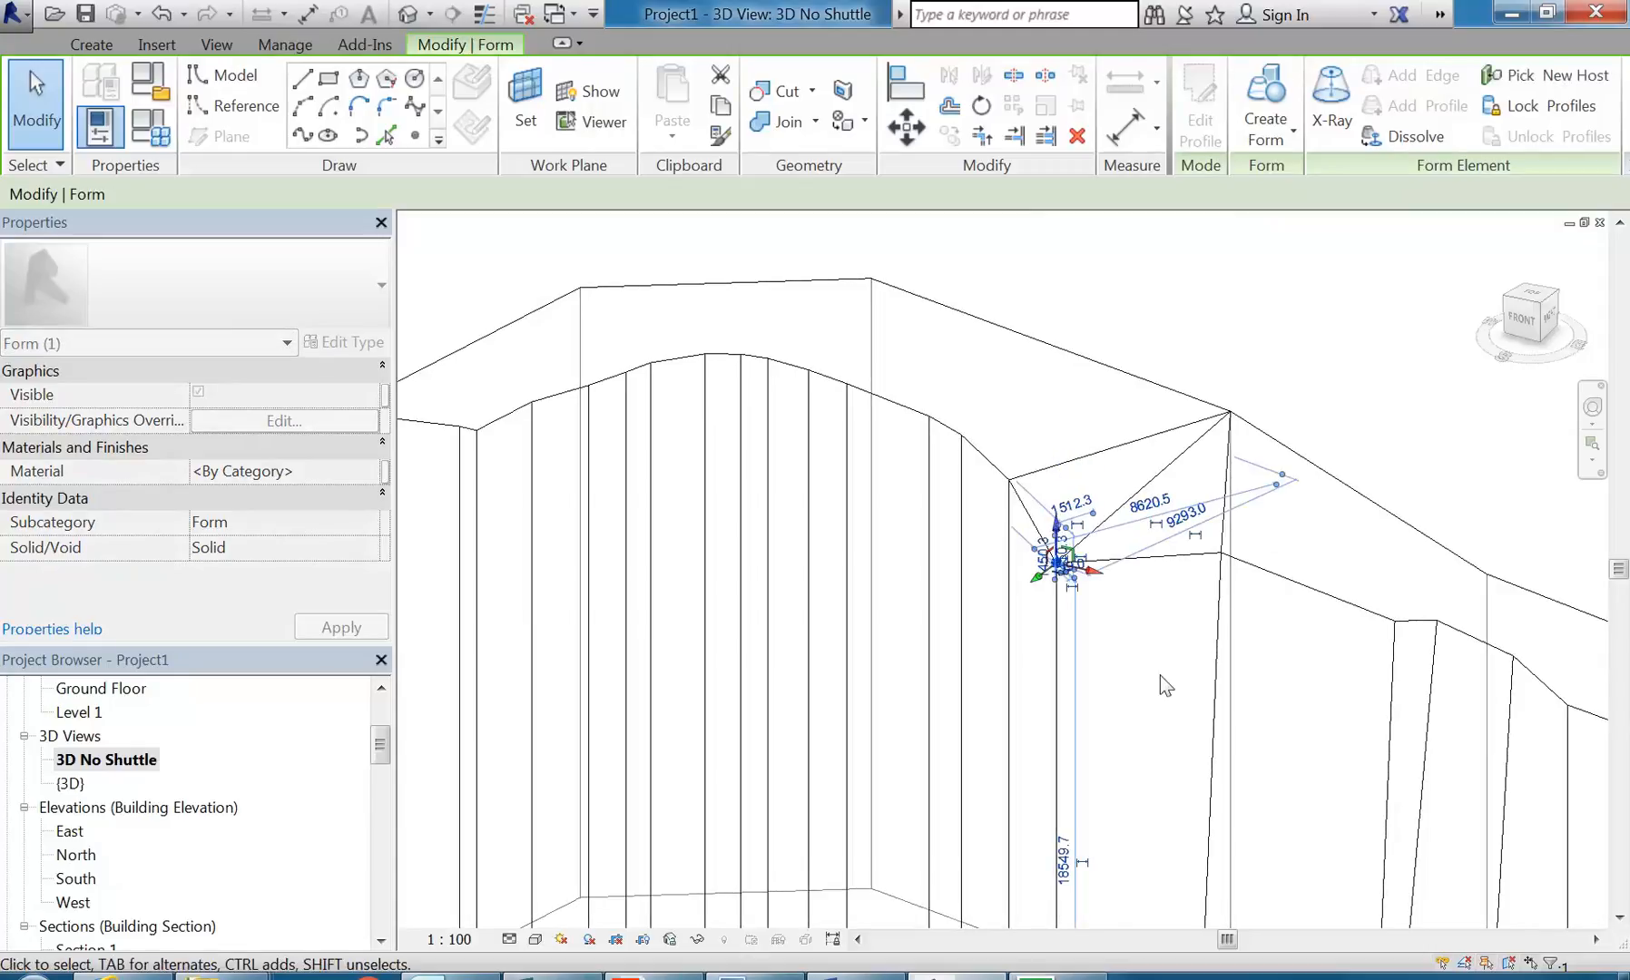
click(1159, 675)
Step: Lower a top vertex midway along the curved stretch, near the form's second back corner
scroll(1153, 685, down, 3)
shift+middle_drag(1146, 692, 1150, 608)
scroll(1023, 519, up, 3)
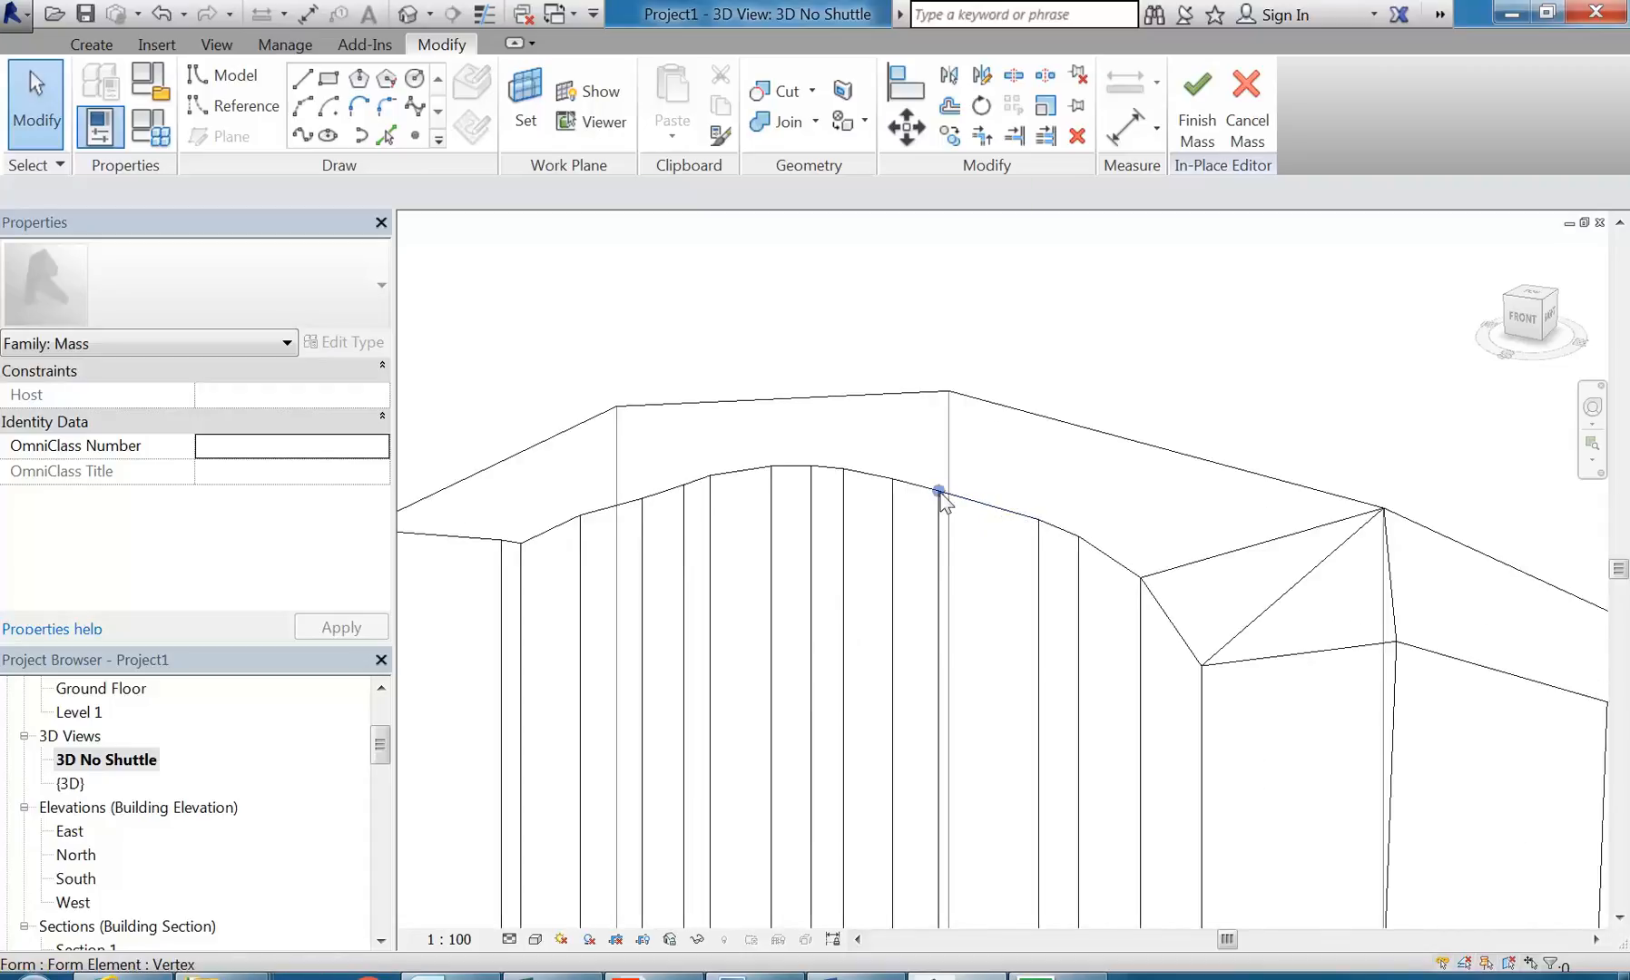
click(939, 491)
scroll(940, 494, up, 2)
drag(934, 460, 971, 610)
scroll(1007, 653, down, 2)
click(992, 692)
Step: Lower the already dropped vertex beside the wide panel further to form a deep V-shaped notch
scroll(985, 694, down, 2)
mouse_move(985, 694)
middle_down()
mouse_move(972, 630)
mouse_move(1077, 574)
mouse_move(1040, 558)
mouse_move(1034, 593)
mouse_move(978, 503)
mouse_move(983, 564)
mouse_move(1039, 567)
mouse_move(859, 703)
mouse_move(968, 674)
middle_up()
scroll(1036, 596, down, 1)
click(1020, 539)
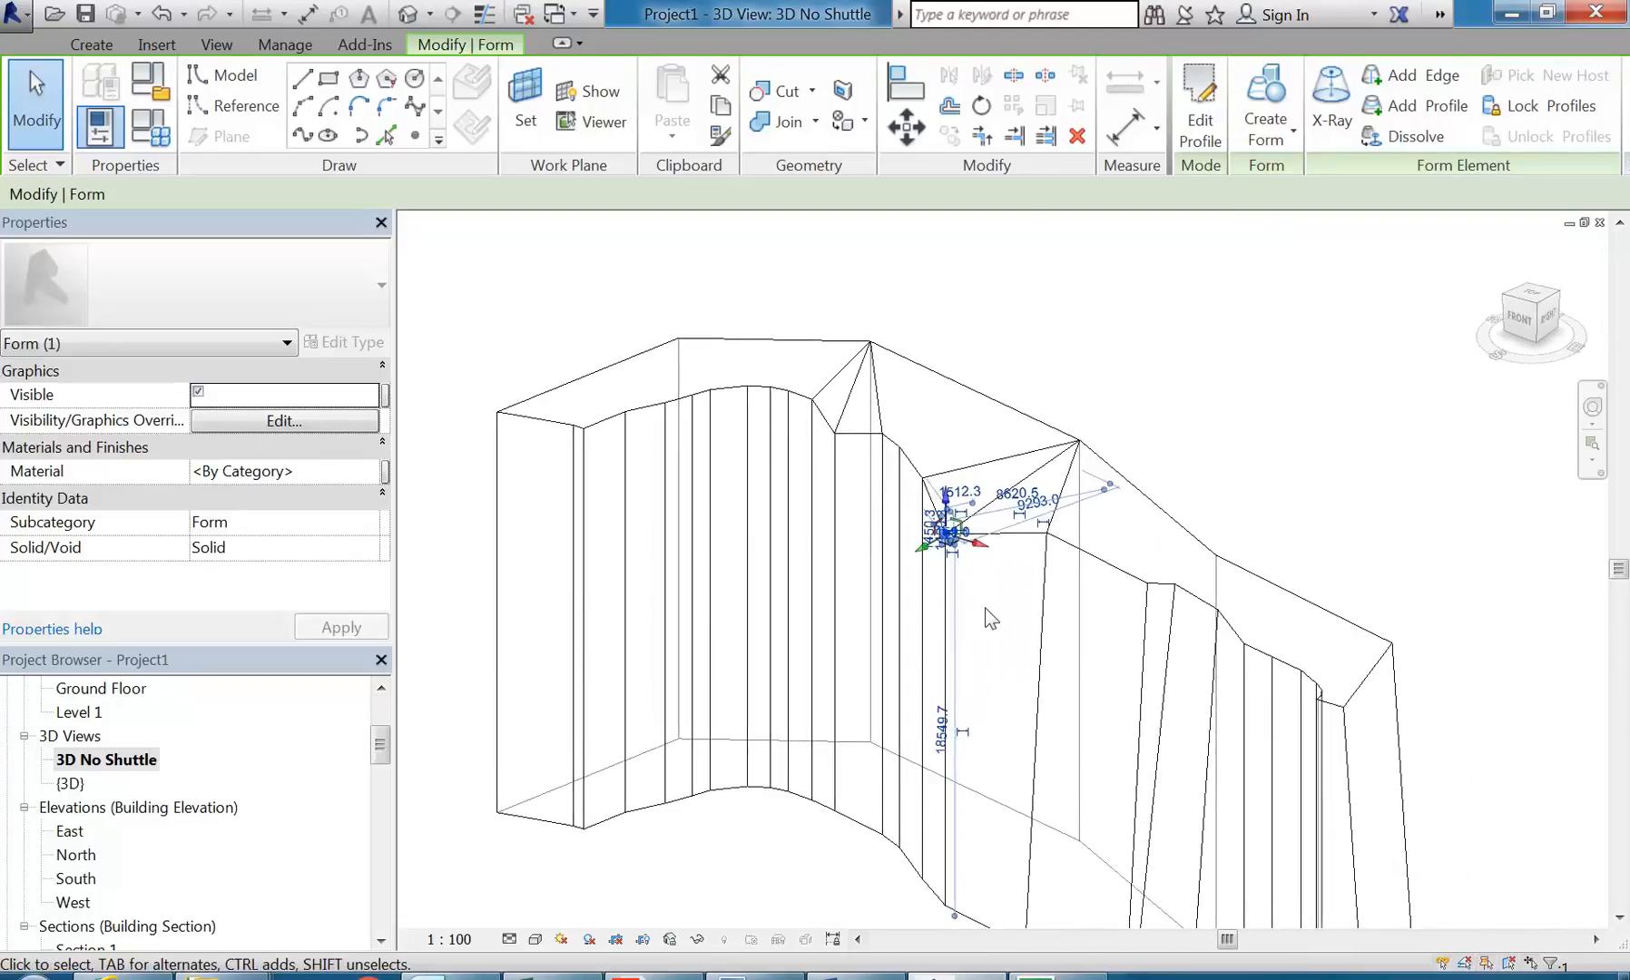
key(Escape)
scroll(950, 572, up, 3)
click(944, 515)
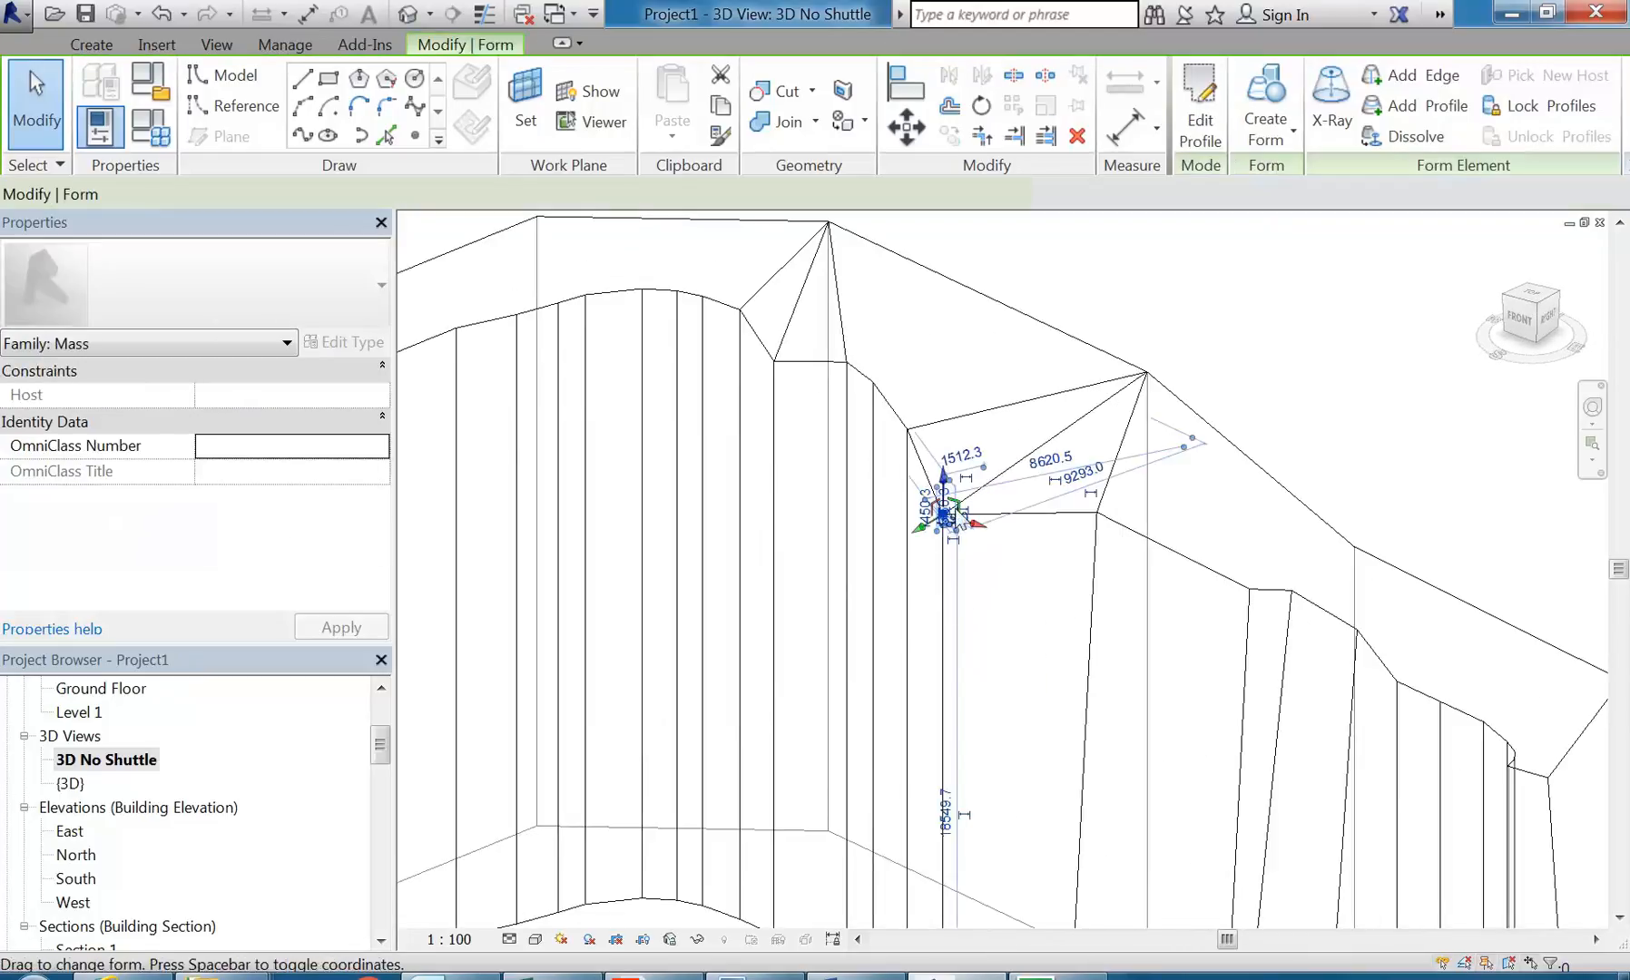
drag(943, 484, 944, 593)
click(980, 709)
Step: Lower the top vertex at the crest of the curved stretch to a height of about 16112 mm
scroll(982, 717, down, 4)
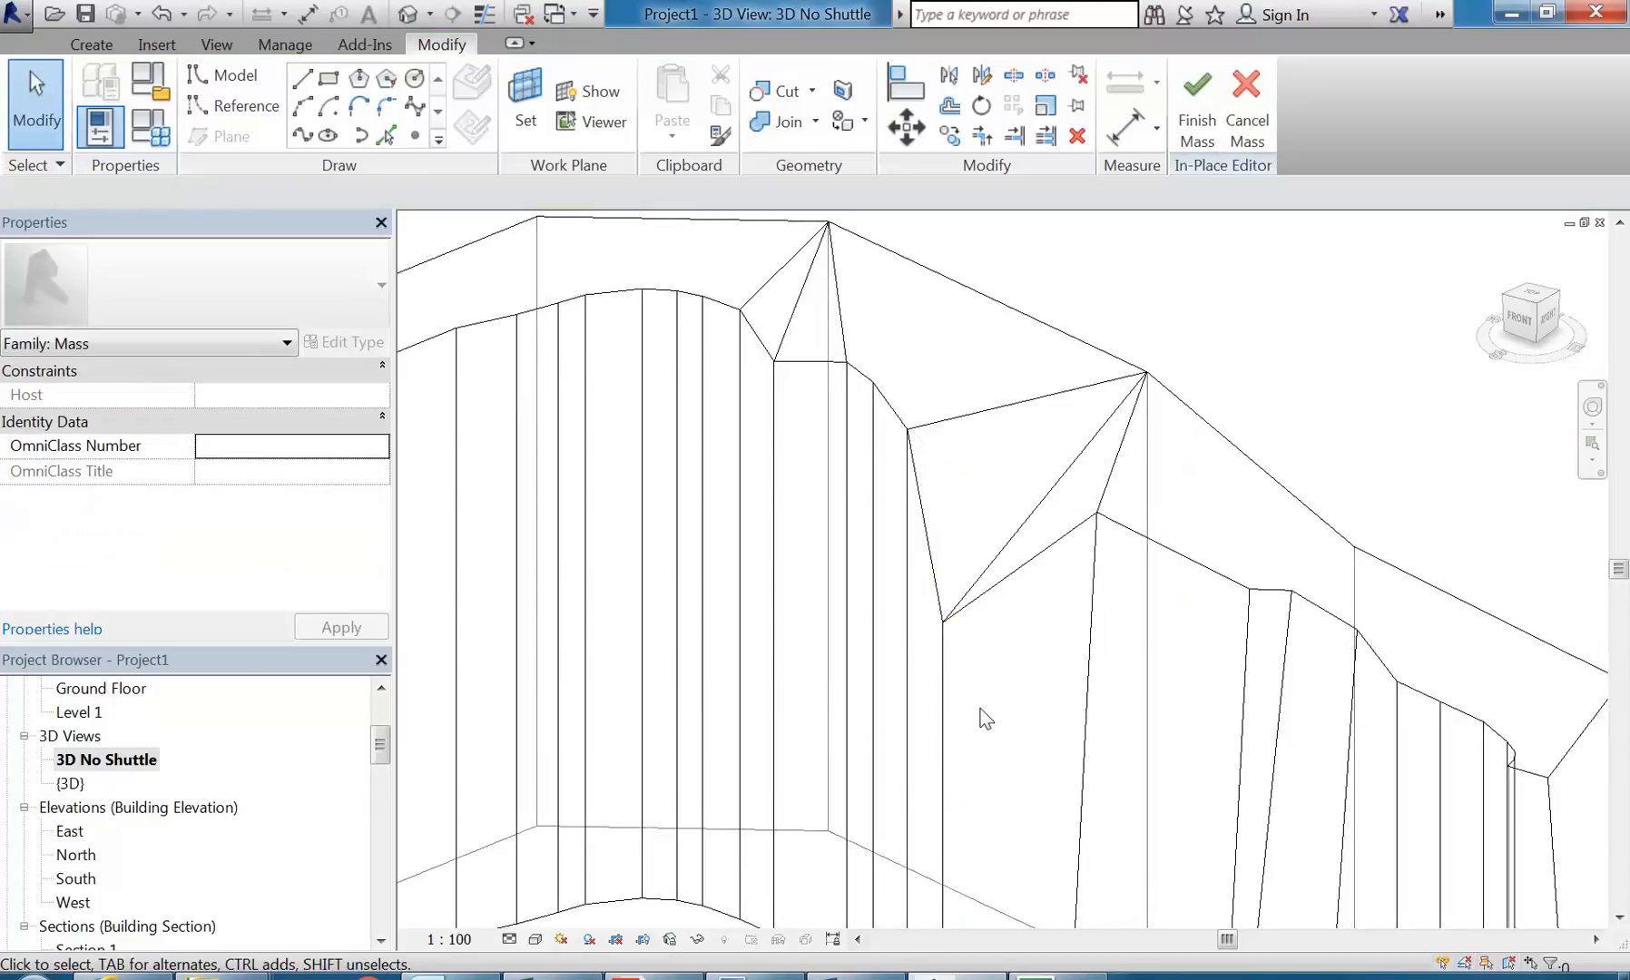
shift+middle_drag(1023, 720, 1002, 643)
scroll(987, 427, up, 3)
click(1004, 500)
click(884, 520)
middle_drag(871, 518, 990, 525)
click(895, 390)
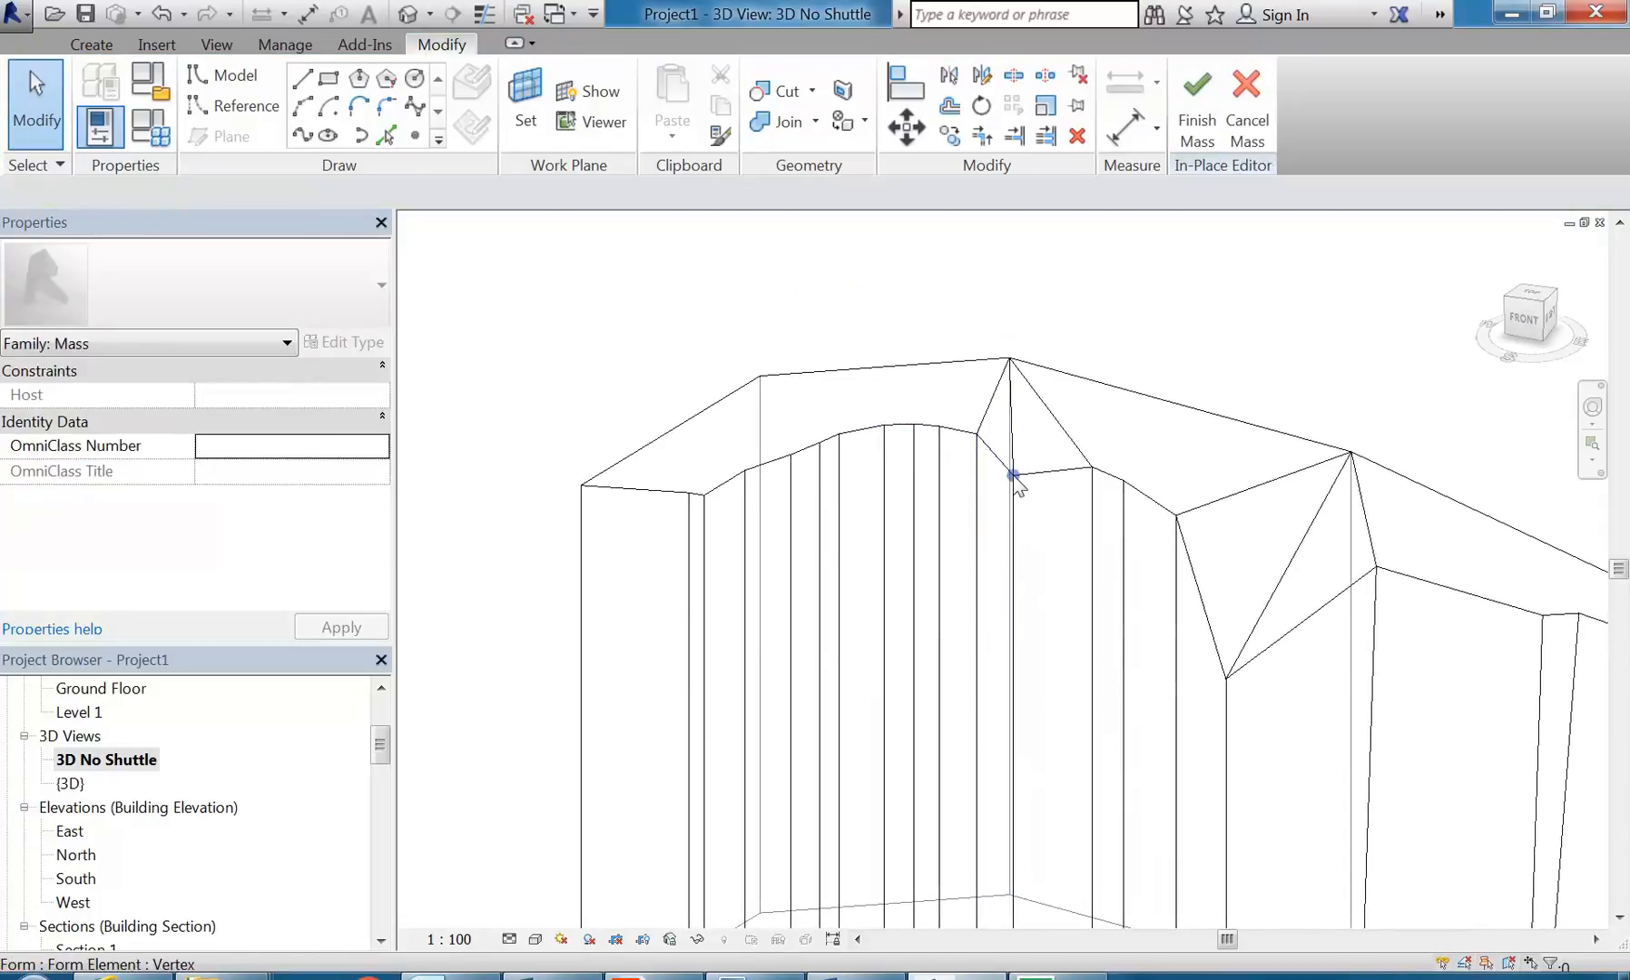
click(883, 424)
drag(884, 423, 885, 499)
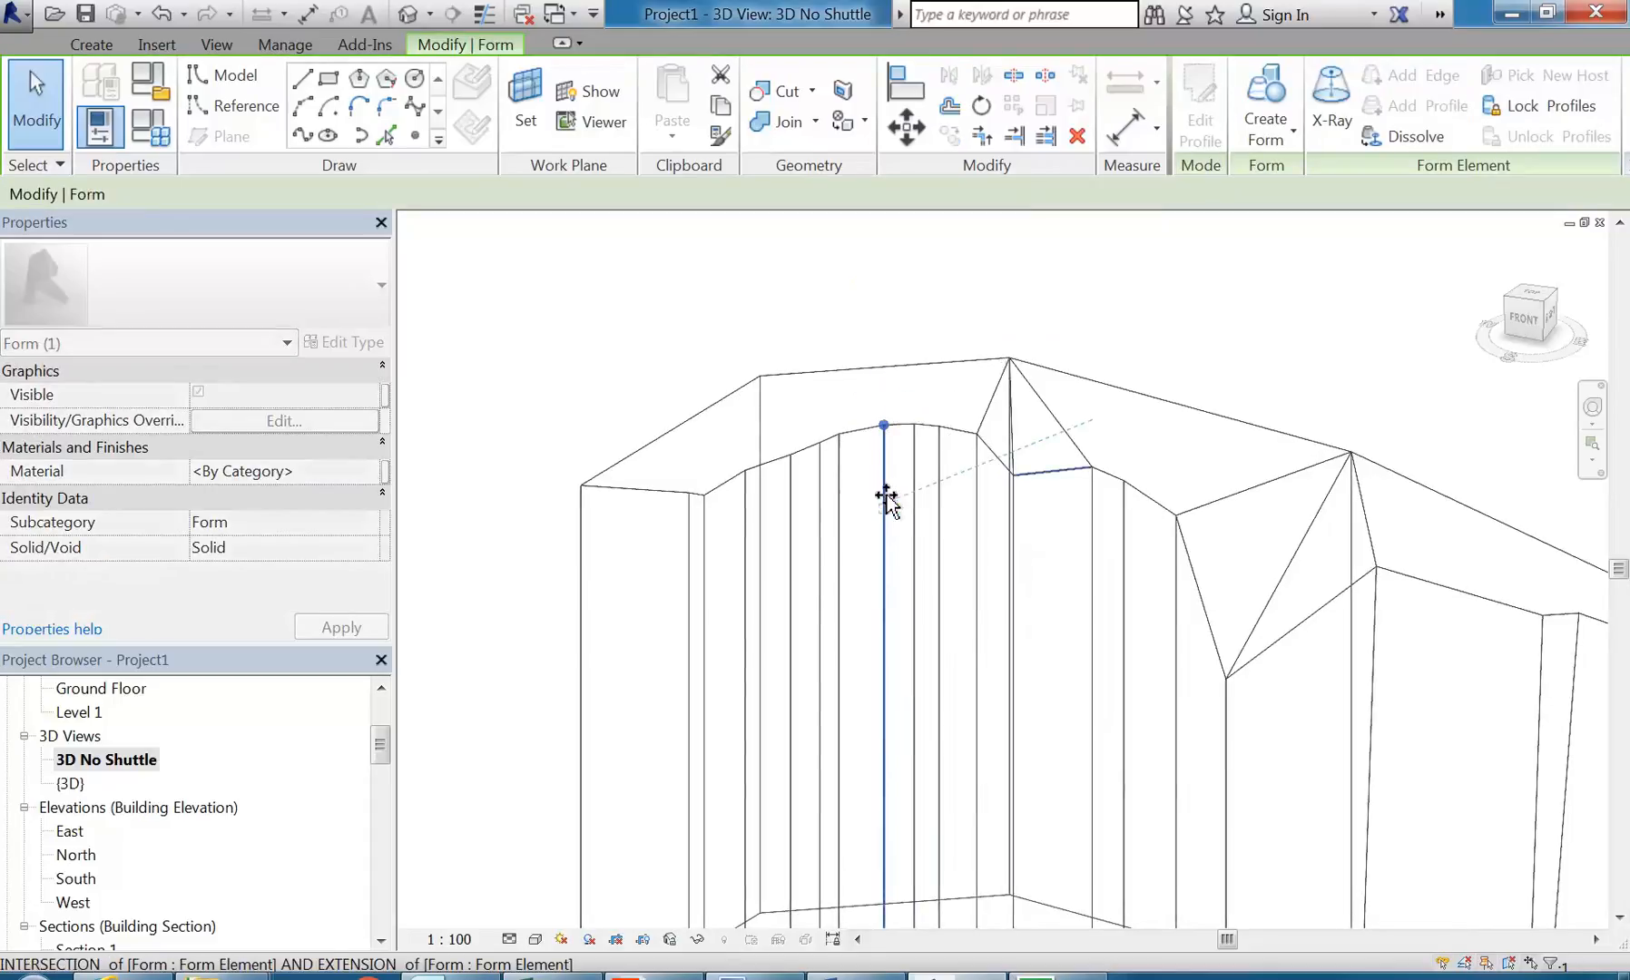
click(839, 304)
Step: Lower the top vertex adjoining the crest notch on the side towards the wide panel
shift+middle_drag(908, 519, 874, 610)
shift+middle_drag(1037, 508, 1089, 625)
middle_drag(862, 394, 853, 430)
scroll(983, 379, up, 1)
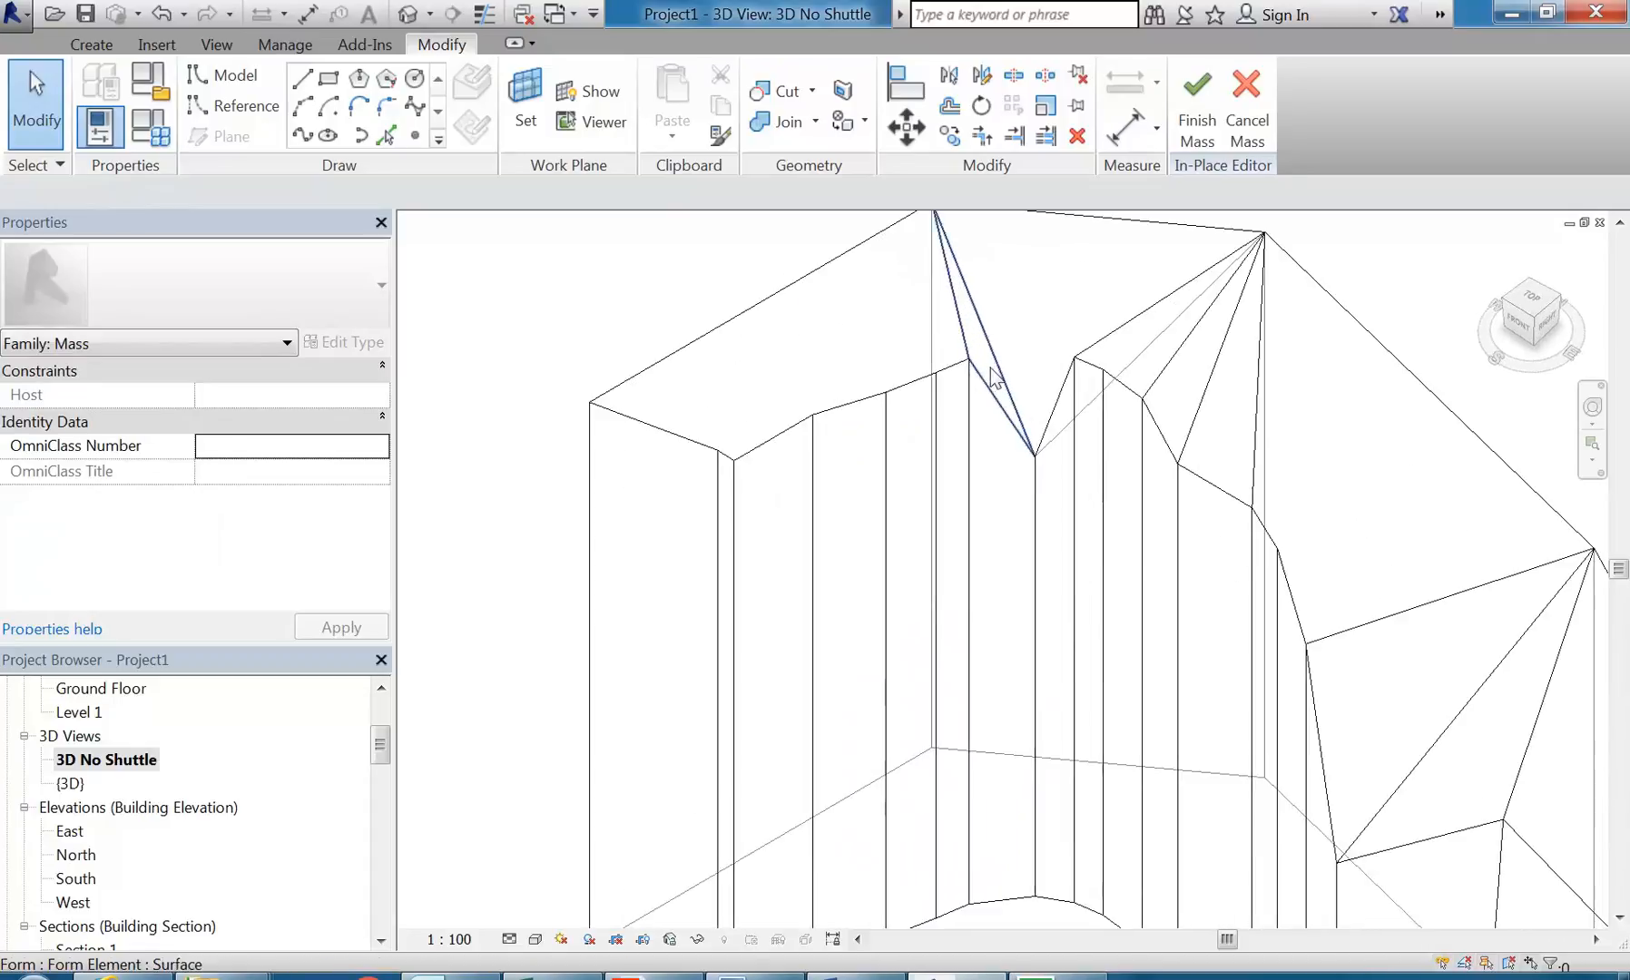
click(969, 359)
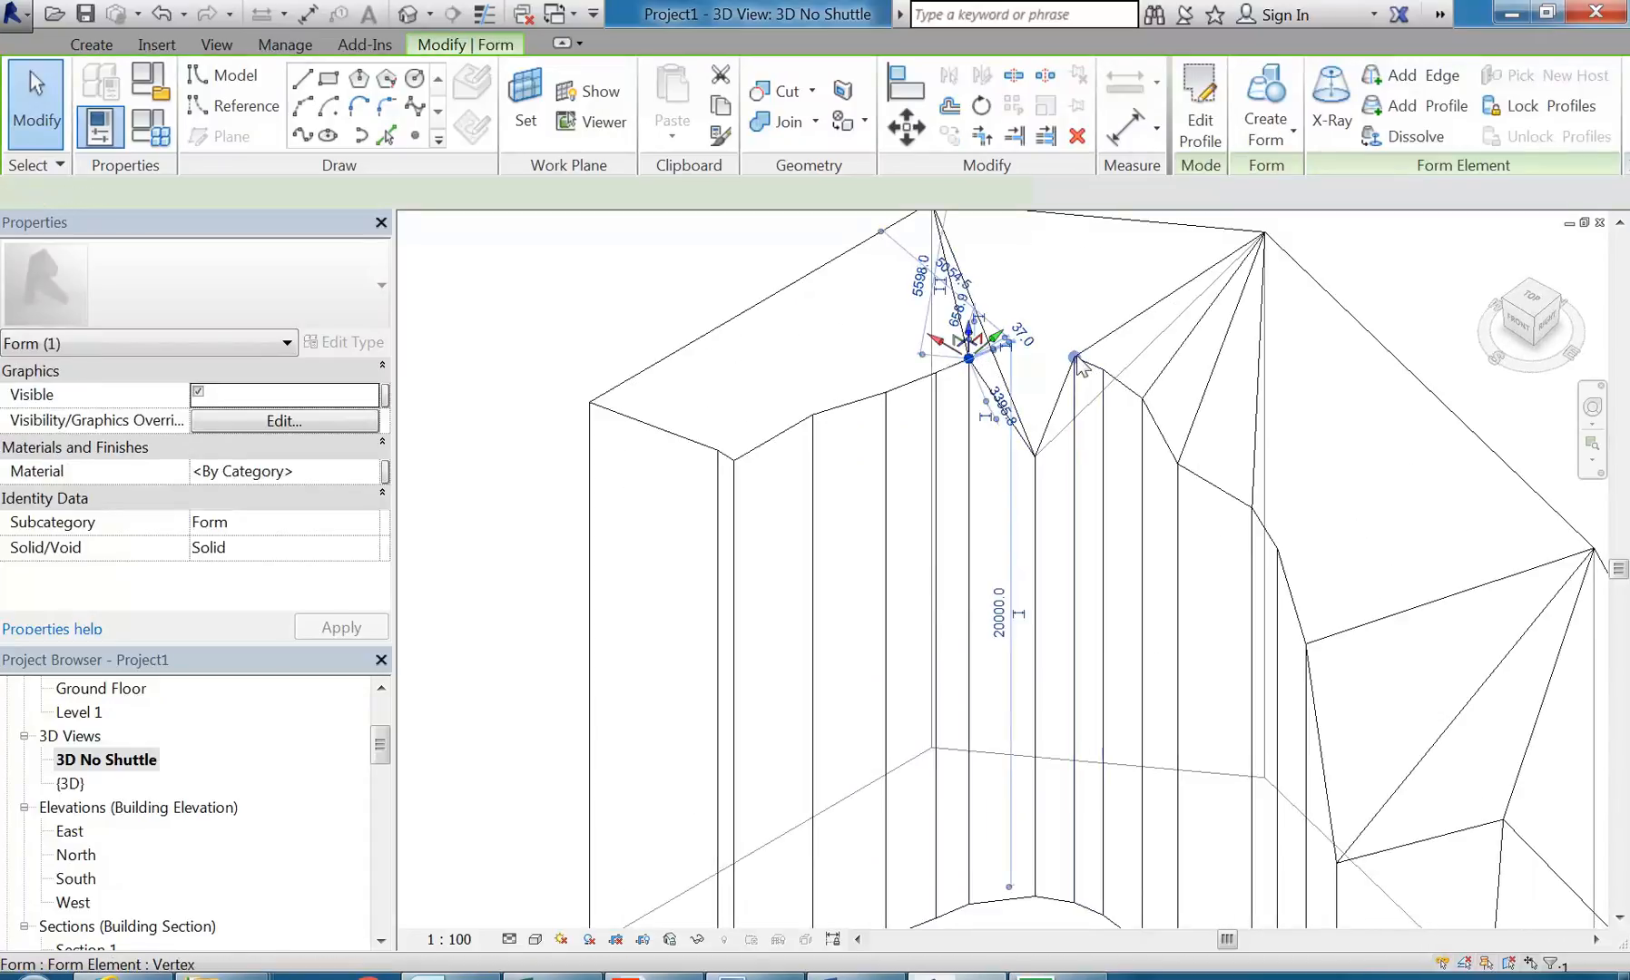
click(1076, 359)
drag(1074, 359, 1073, 434)
click(1081, 524)
Step: Try to lower the top vertex on the other side of the crest notch to a height of about 18719 mm
scroll(1081, 524, down, 4)
scroll(1058, 512, down, 2)
shift+middle_drag(1058, 512, 1023, 582)
shift+middle_drag(999, 606, 1012, 626)
scroll(880, 349, up, 5)
click(907, 376)
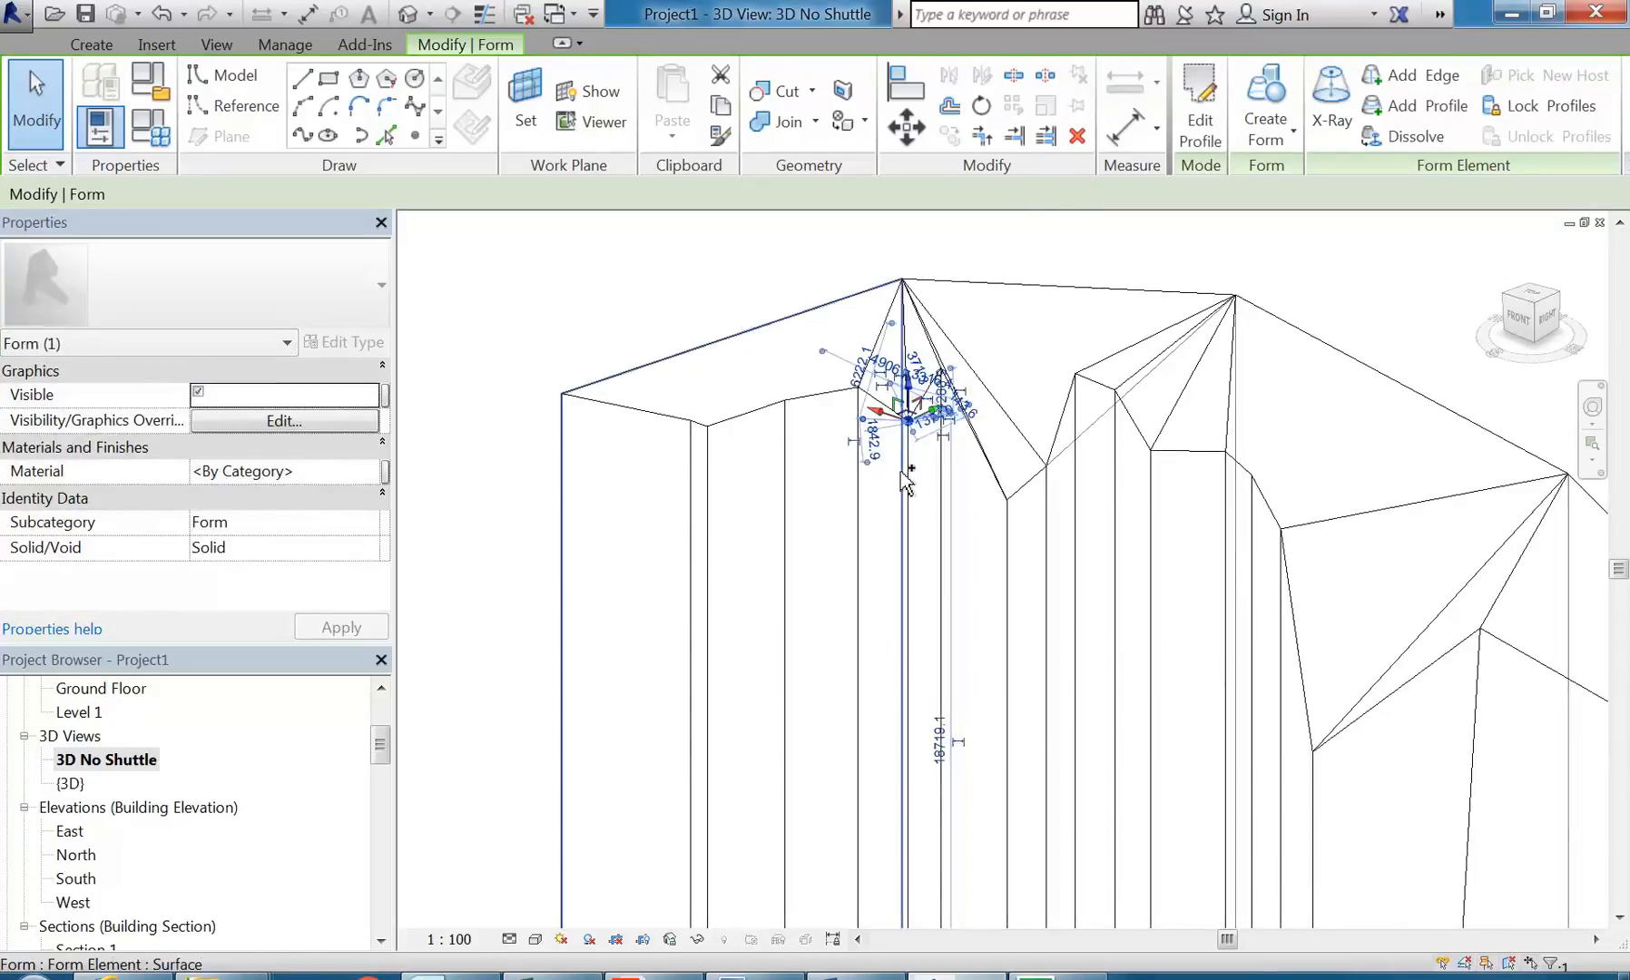
key(Escape)
Step: Lower two top vertices near the form's flat end: one midway to the crest notch and one at the curve's start corner
click(858, 387)
drag(865, 372, 853, 481)
key(Escape)
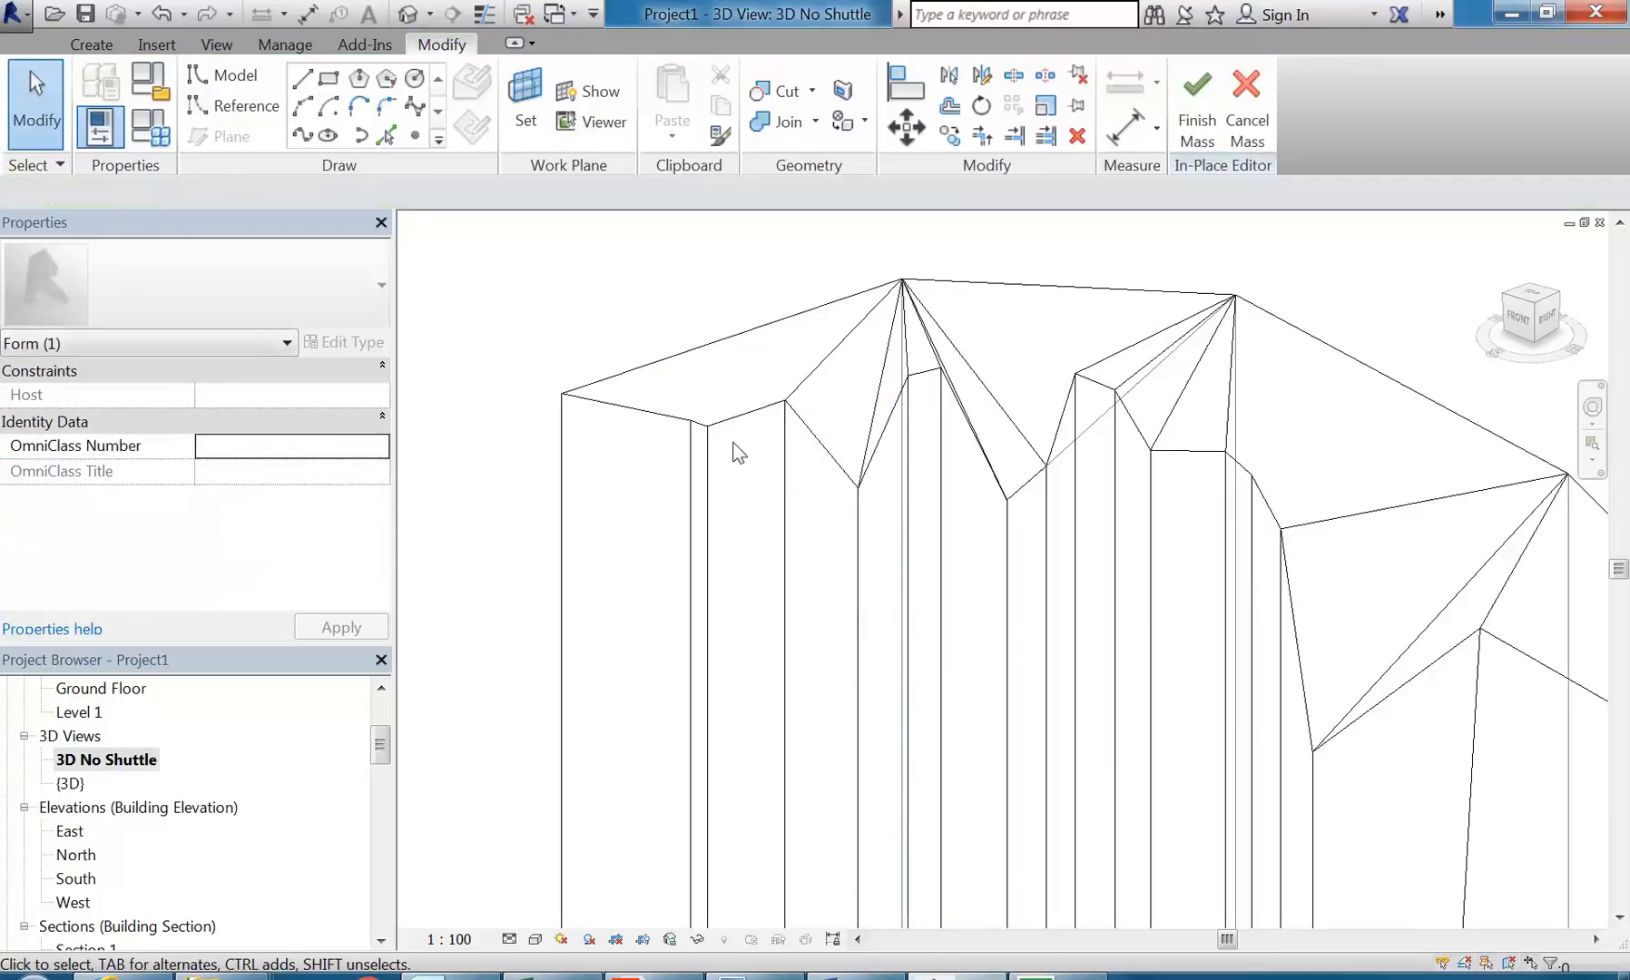
click(709, 428)
drag(709, 394, 709, 460)
click(667, 284)
Step: Review the reshaped top edge from the front and finish the in-place mass
scroll(667, 285, down, 3)
shift+middle_drag(914, 565, 1055, 554)
middle_drag(1070, 461, 1149, 514)
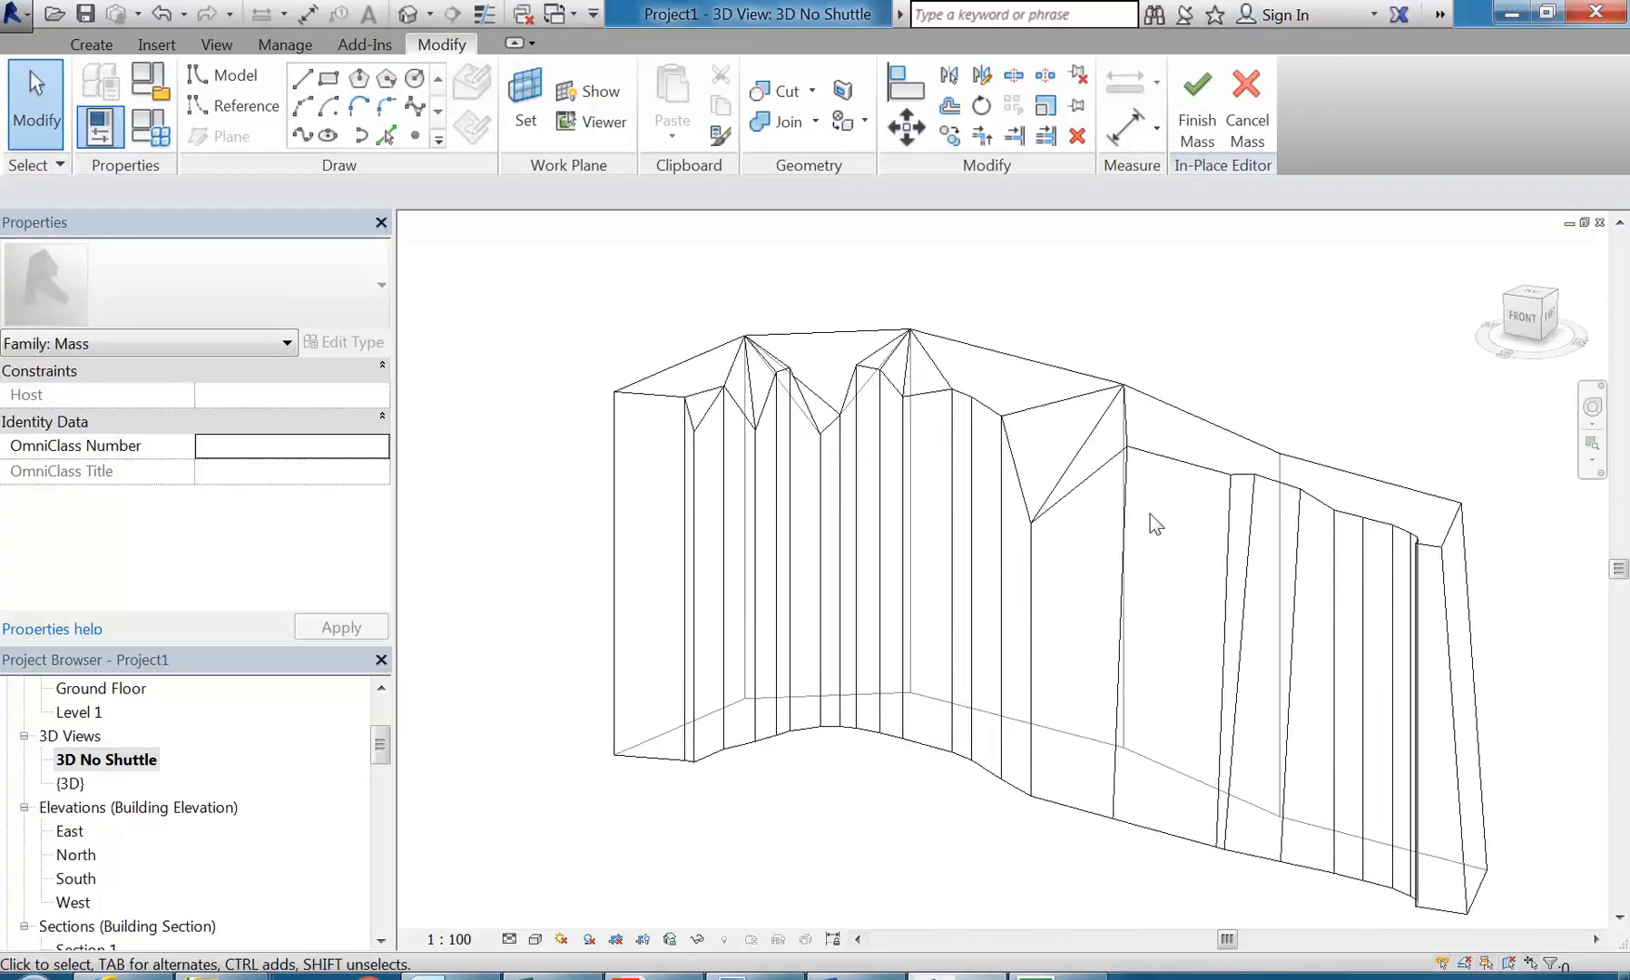
click(1196, 114)
Step: Compare the mass display by view settings with Show Mass Form and Floors in the 3D No Shuttle view
click(621, 46)
click(157, 92)
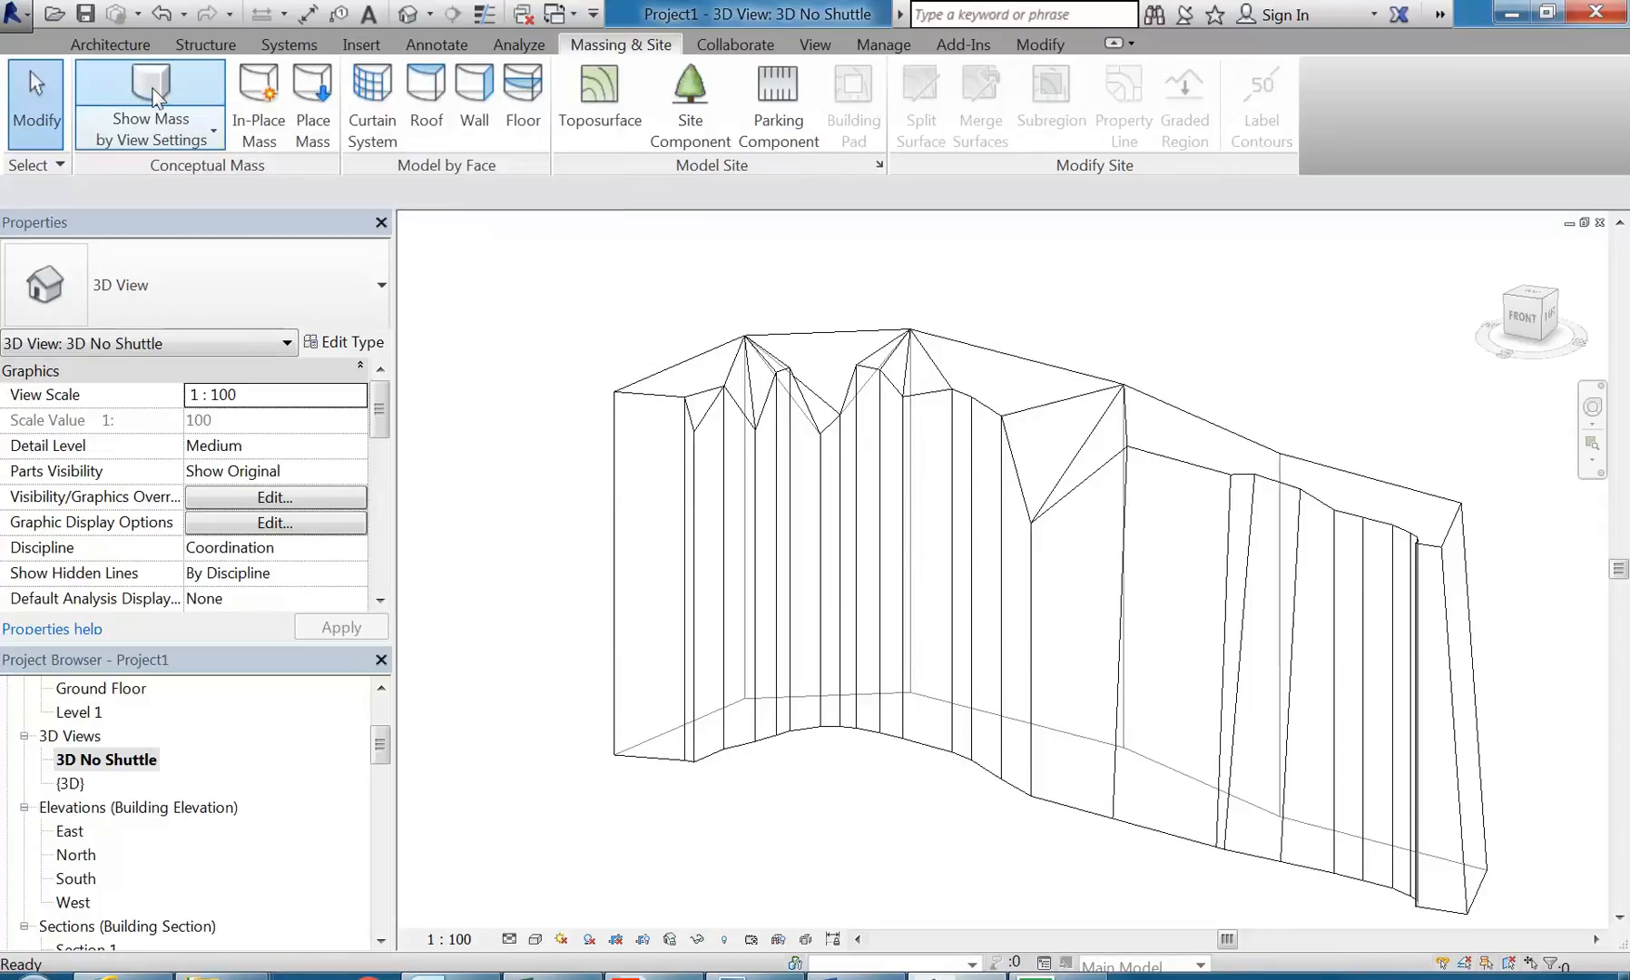
click(156, 93)
scroll(855, 782, down, 3)
shift+middle_drag(858, 782, 920, 798)
scroll(920, 798, up, 2)
click(129, 65)
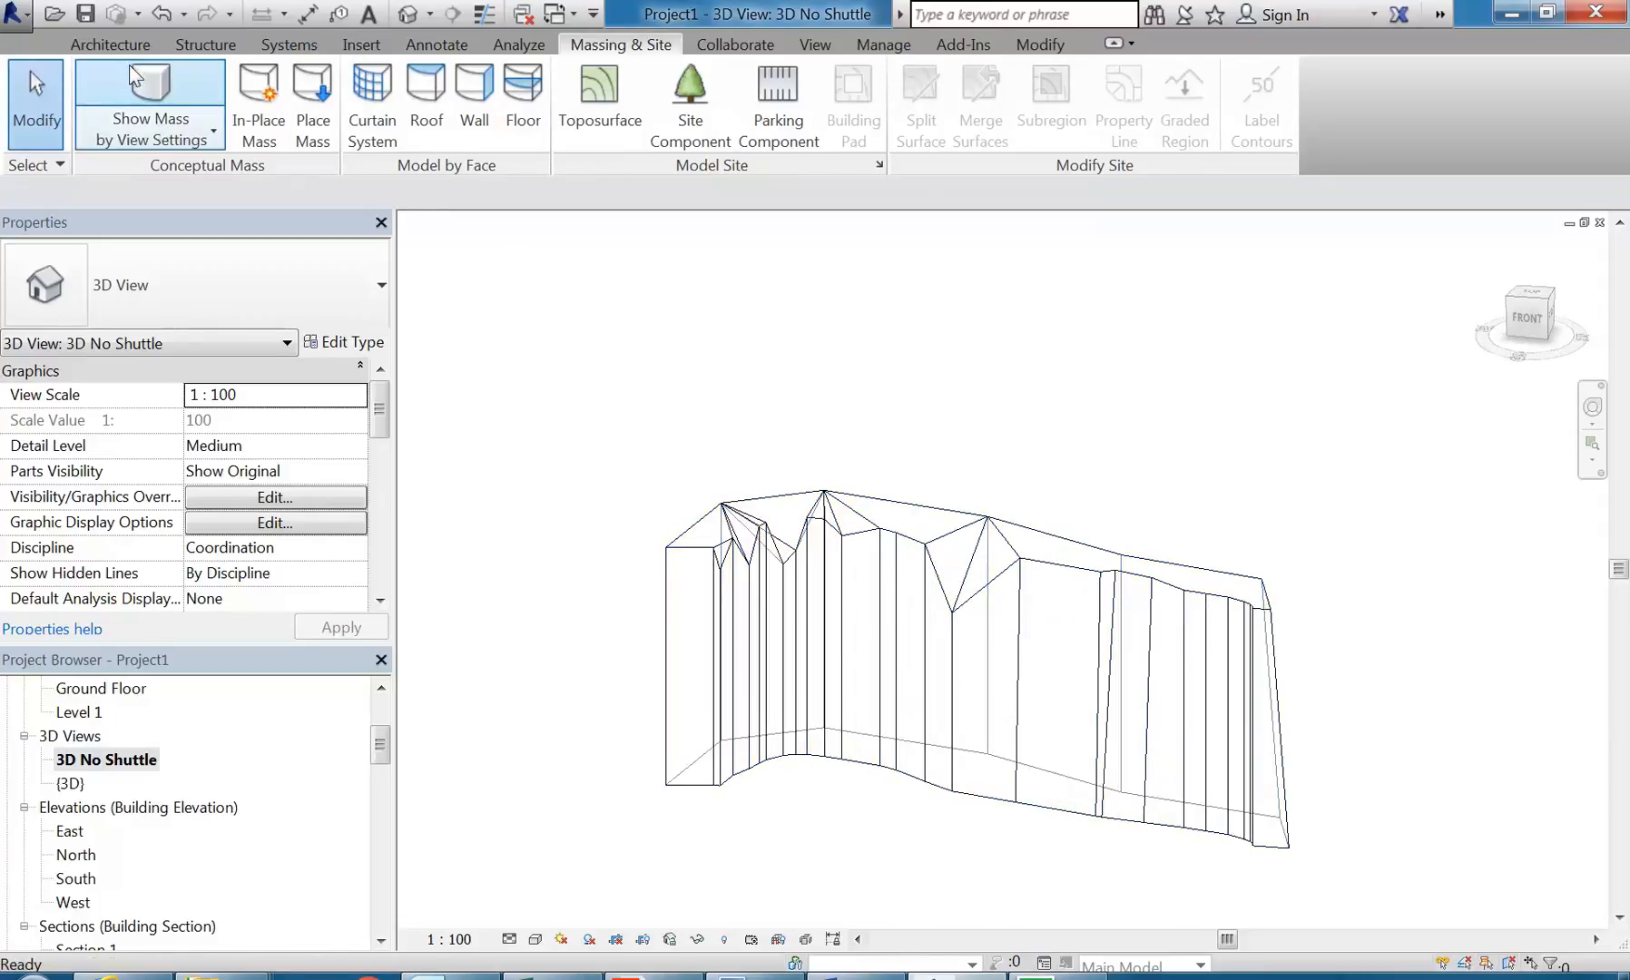
click(129, 66)
Step: Open the {3D} view with Show Mass Form and Floors on and examine the mass beside the shuttle
double_click(70, 783)
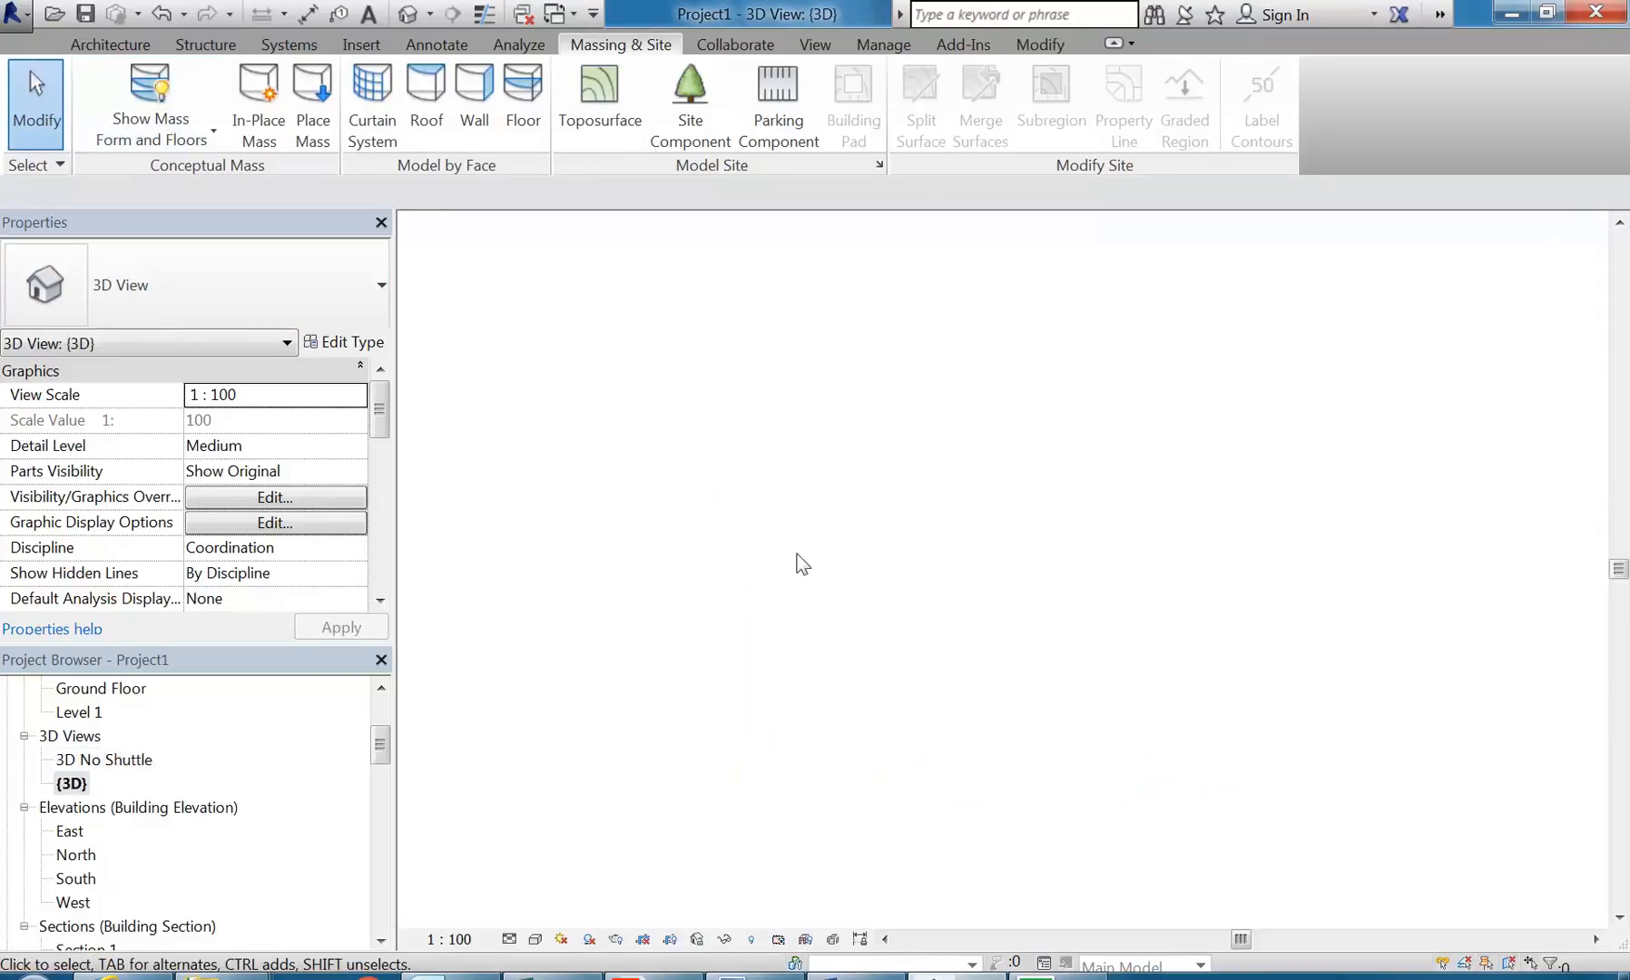
click(145, 91)
click(145, 90)
shift+middle_drag(714, 397, 1390, 385)
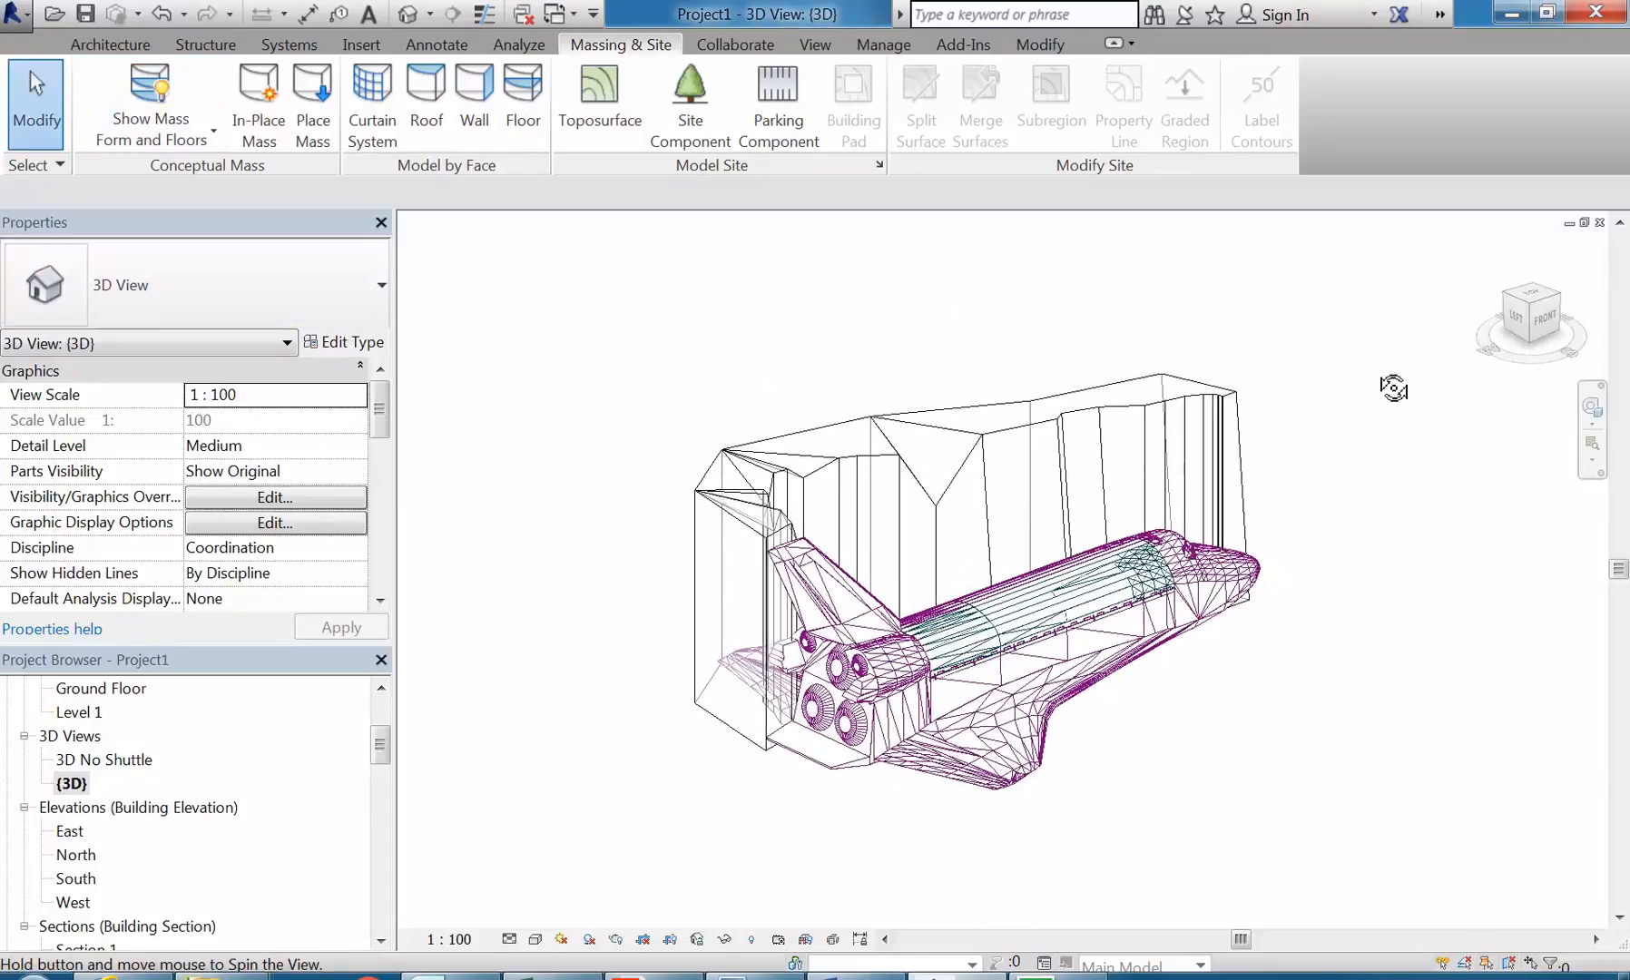
click(898, 423)
click(814, 354)
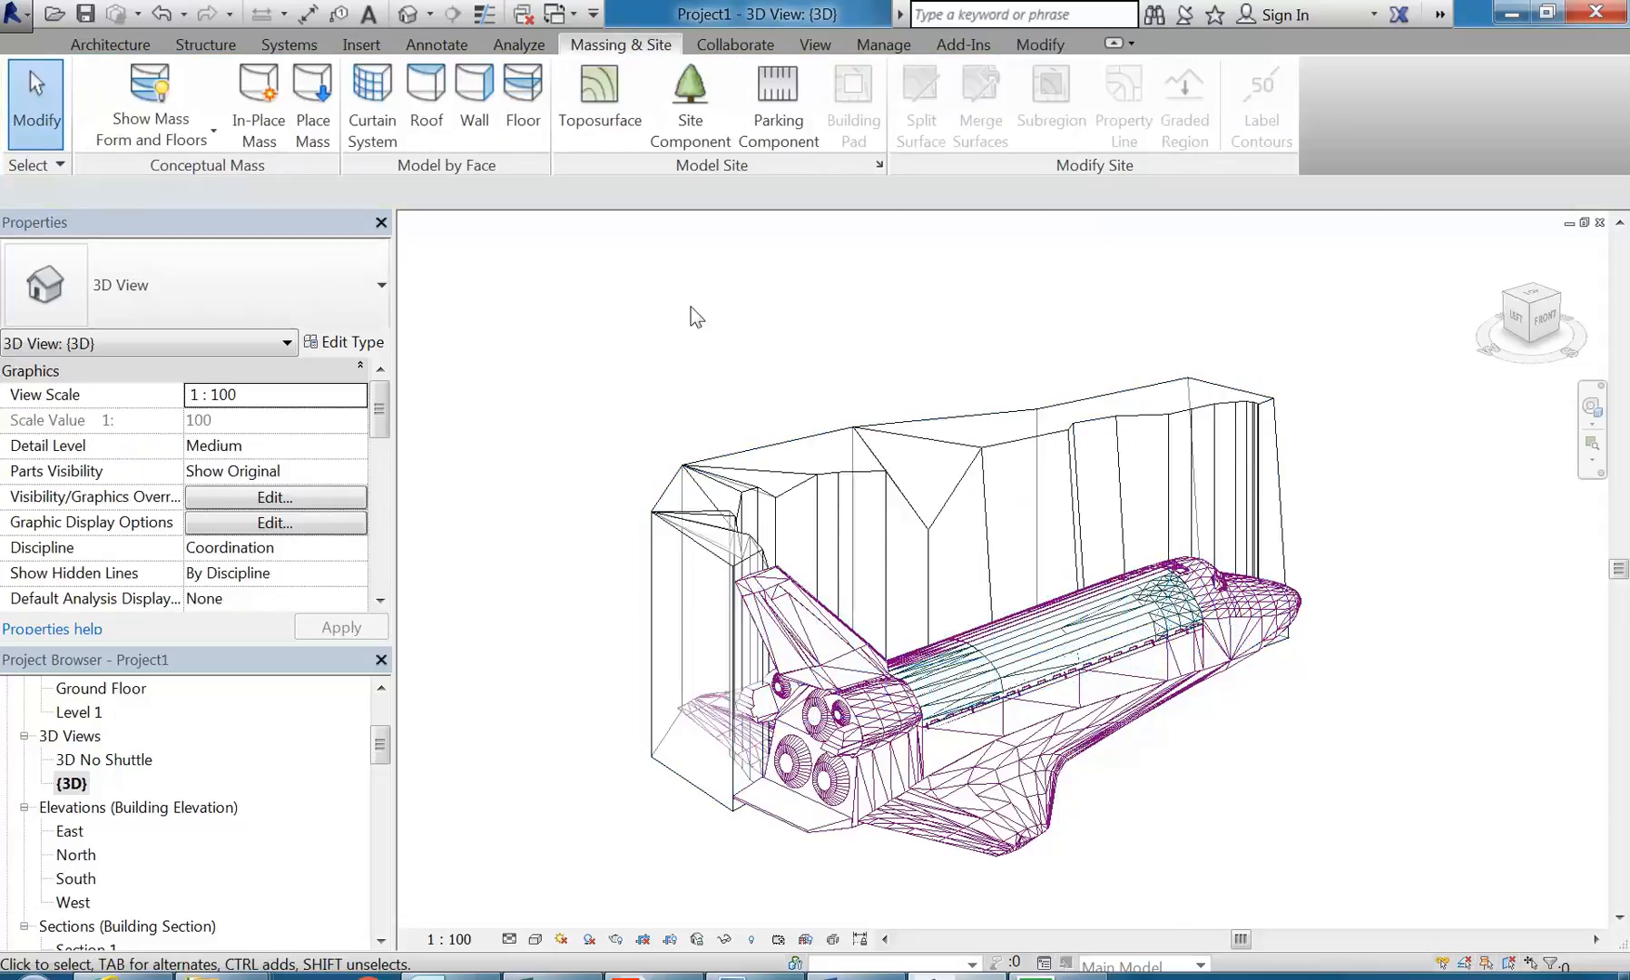
Step: Turn off the Mass category in the visibility/graphics overrides of the {3D} view
click(305, 497)
drag(1265, 349, 1286, 511)
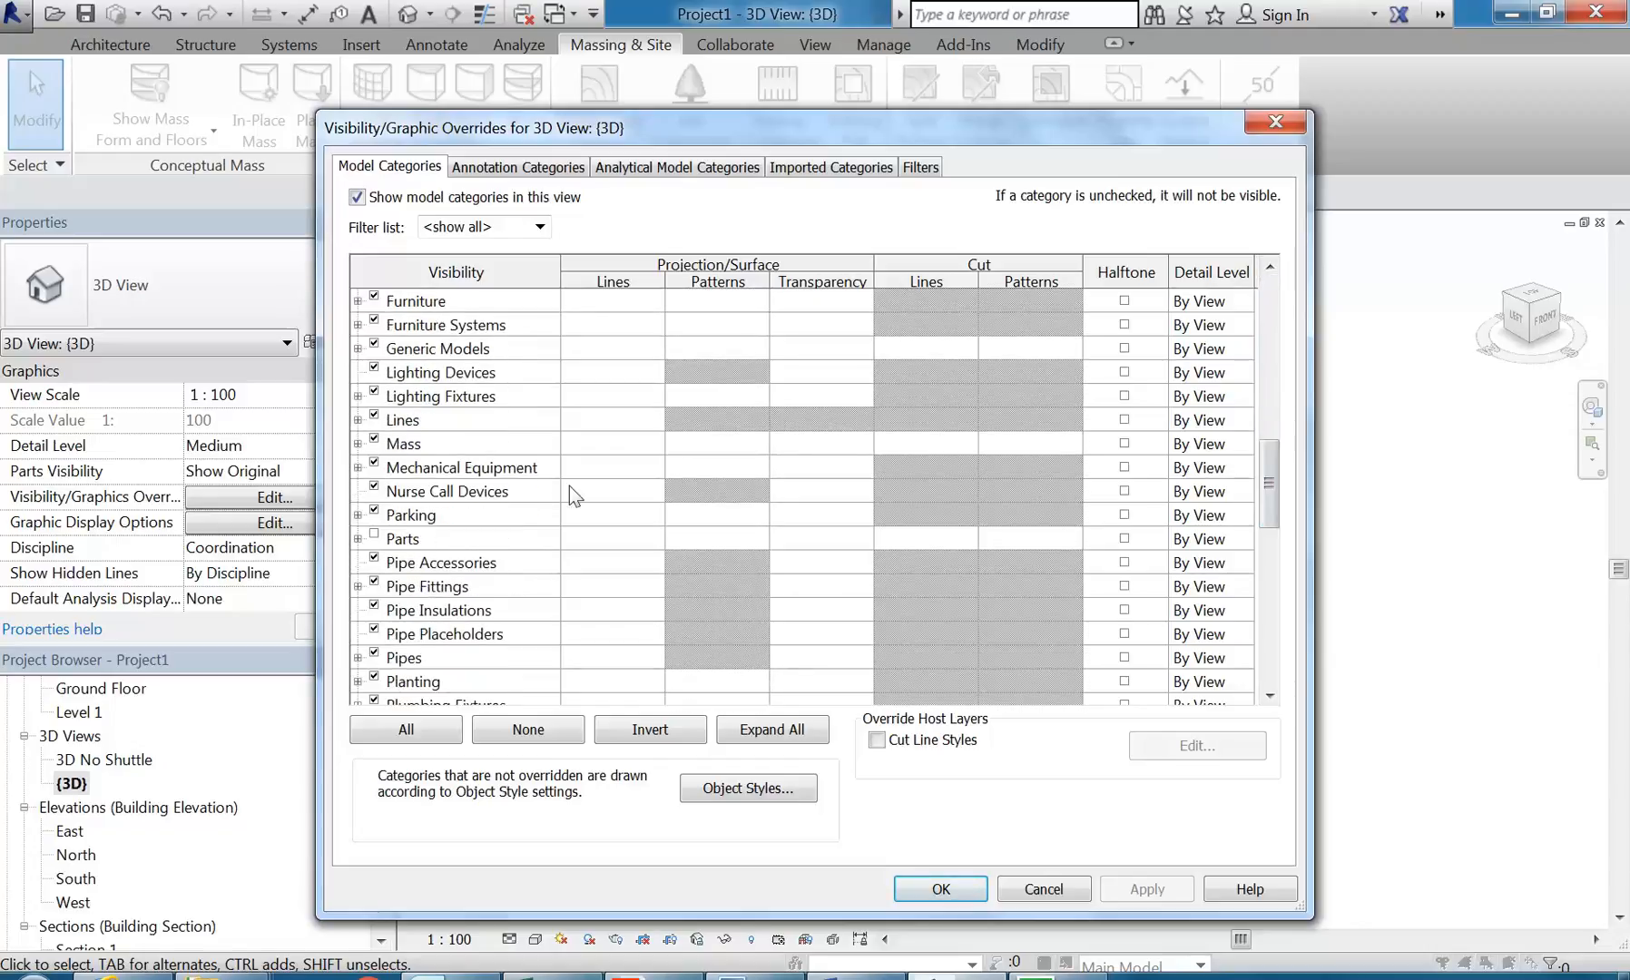
click(375, 441)
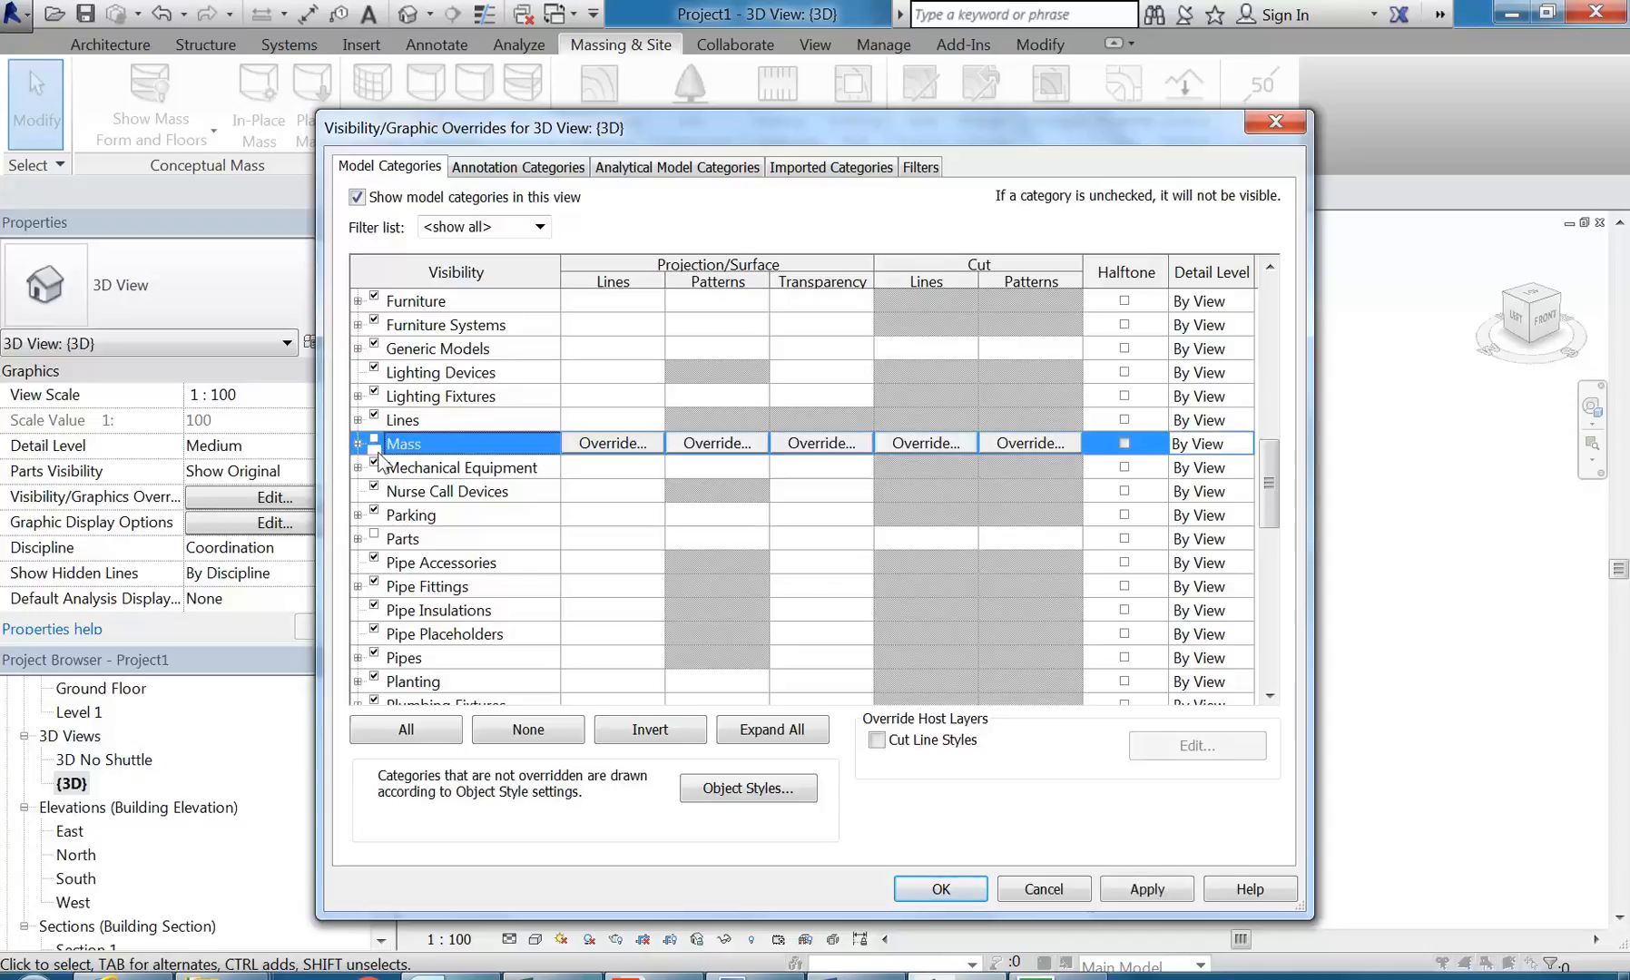
click(942, 889)
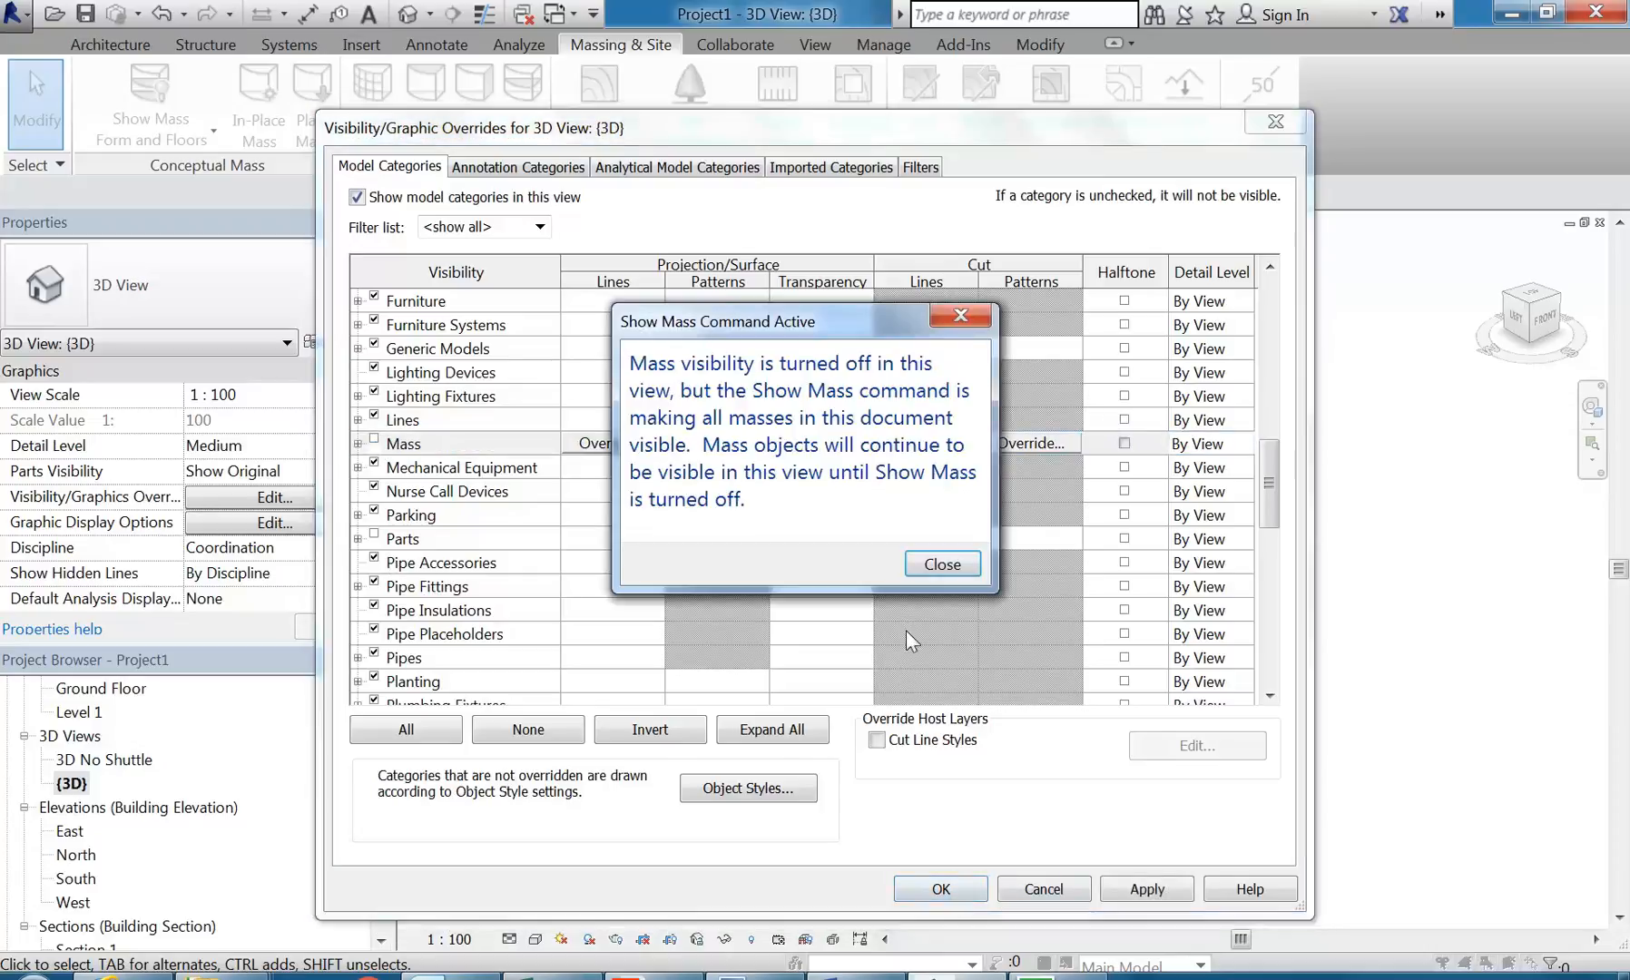
click(935, 575)
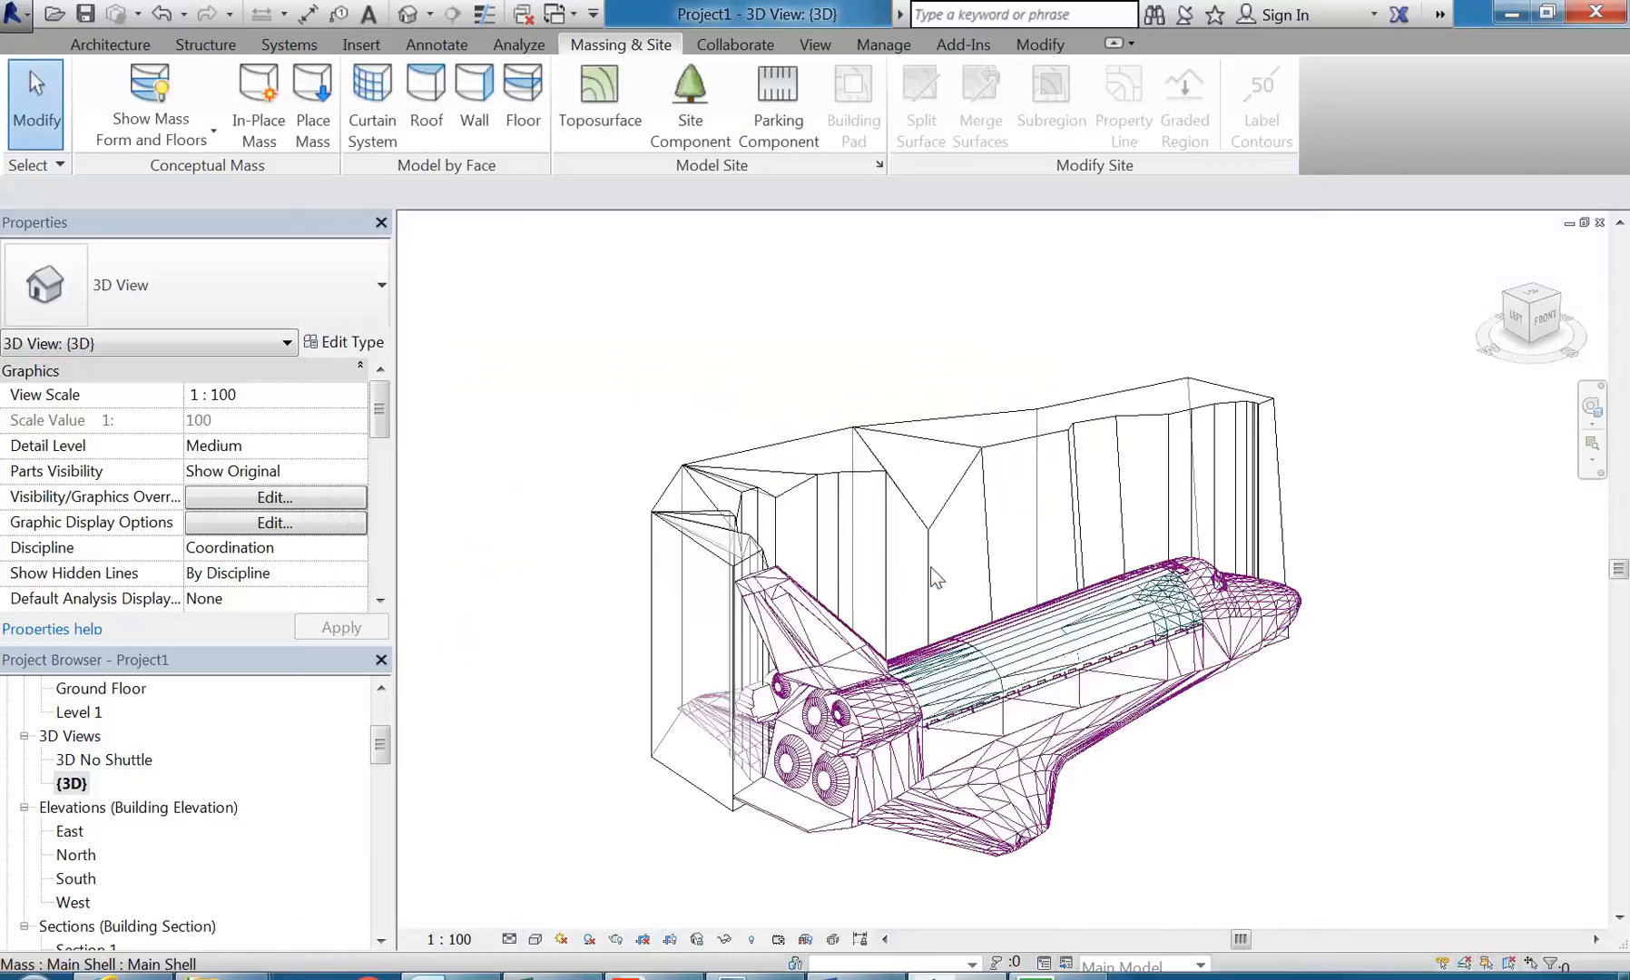
Step: Toggle the mass display between view settings and Show Mass Form and Floors in {3D} to compare the mass's visibility
click(145, 89)
click(143, 90)
shift+middle_drag(764, 374, 633, 379)
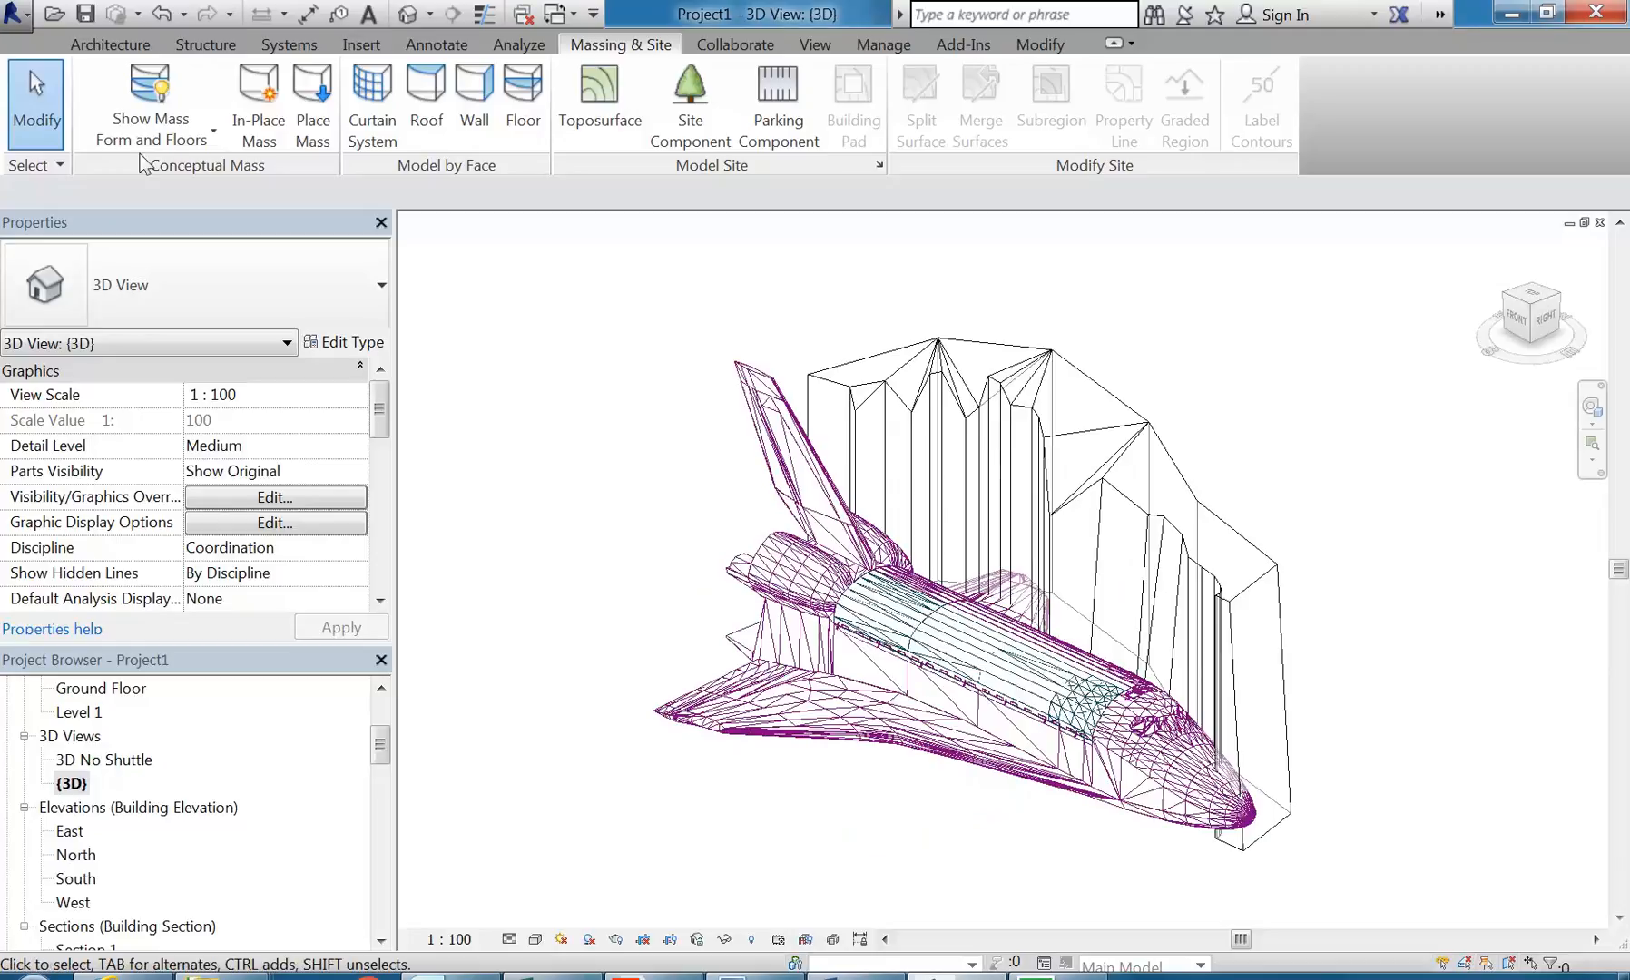
click(123, 85)
click(123, 84)
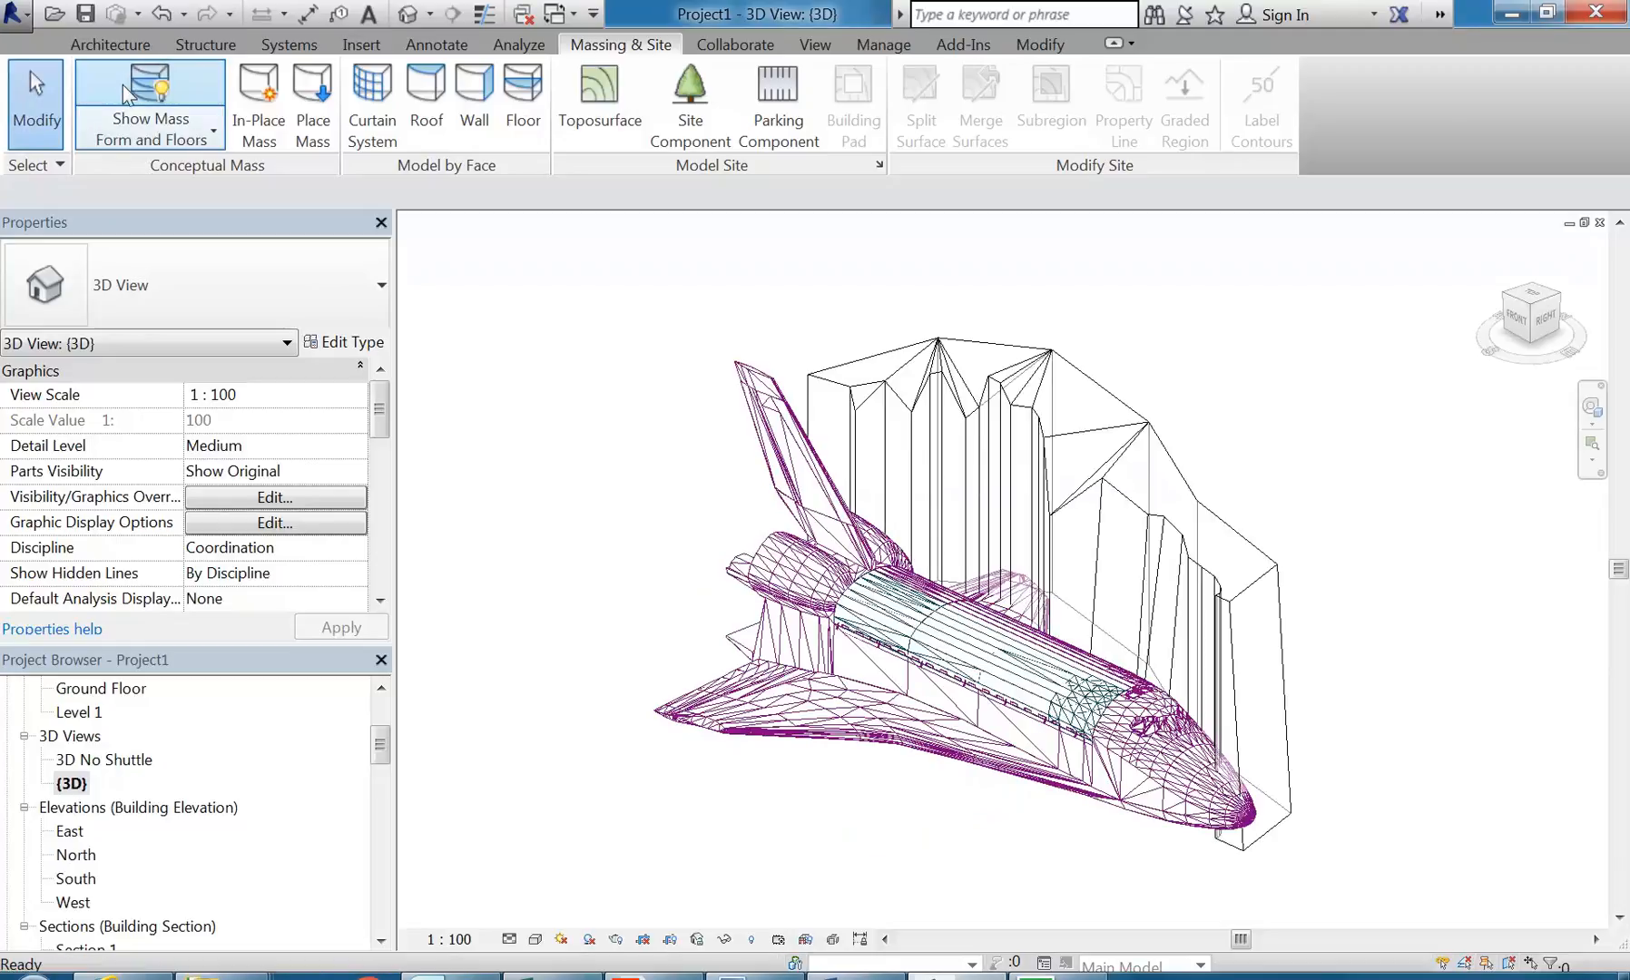
click(122, 84)
click(123, 85)
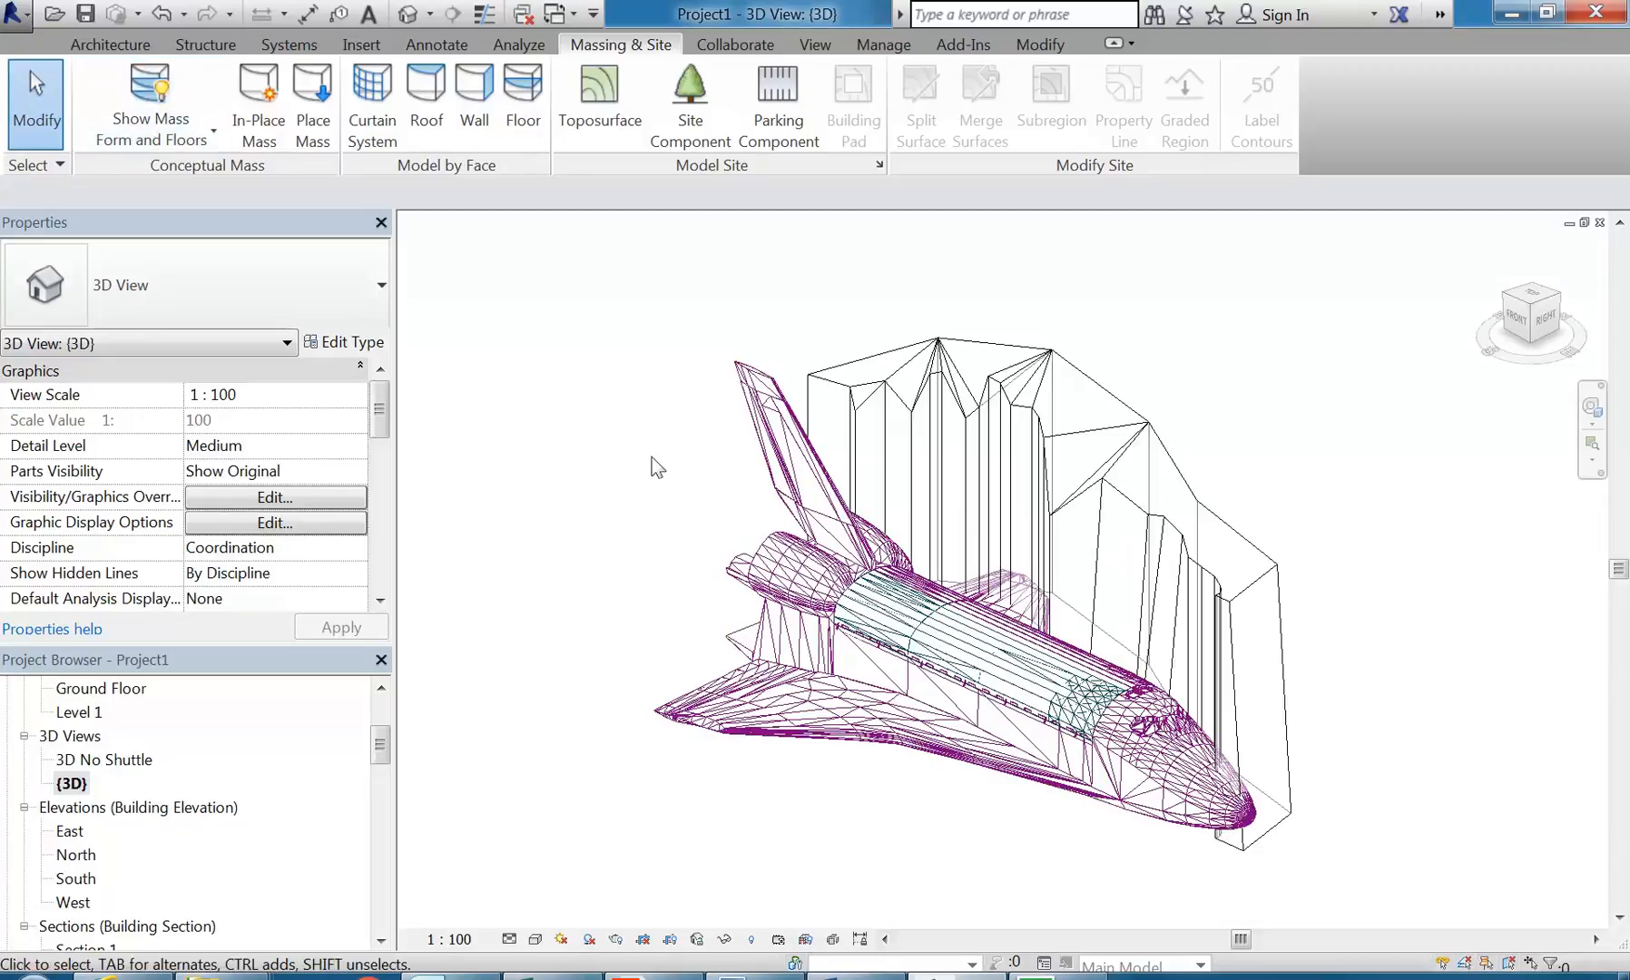
shift+middle_drag(760, 615, 671, 596)
Step: Open the 3D No Shuttle view and toggle mass display to view settings and back to Show Mass Form and Floors
click(114, 762)
double_click(116, 768)
shift+middle_drag(768, 509, 956, 643)
click(109, 82)
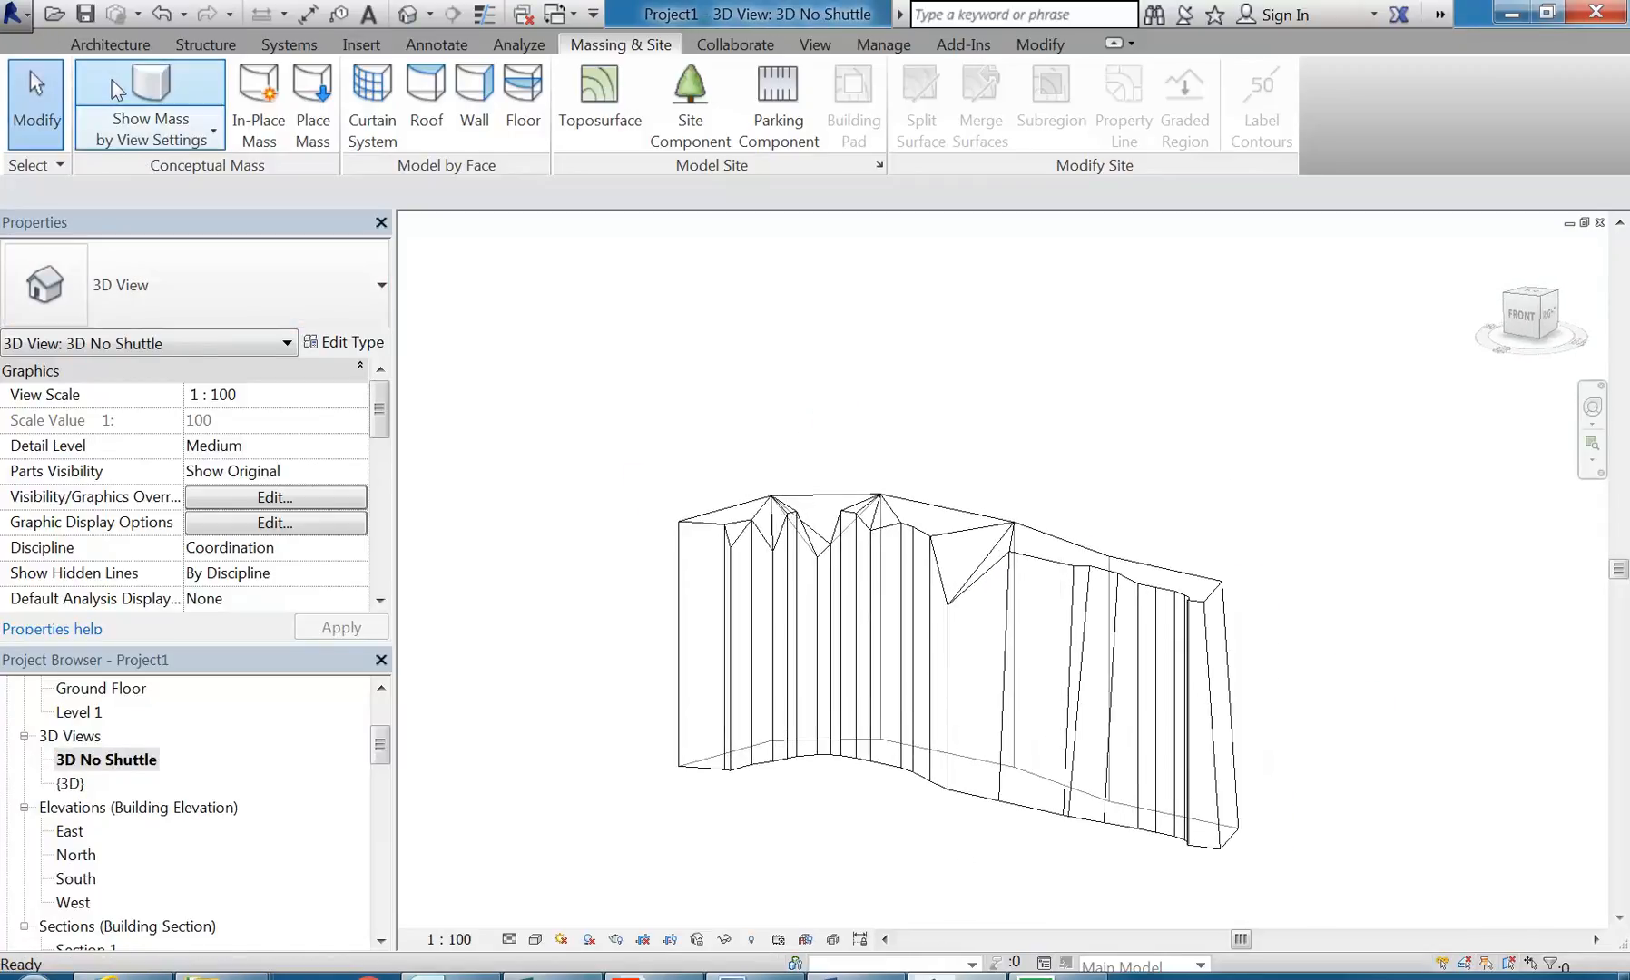
click(134, 145)
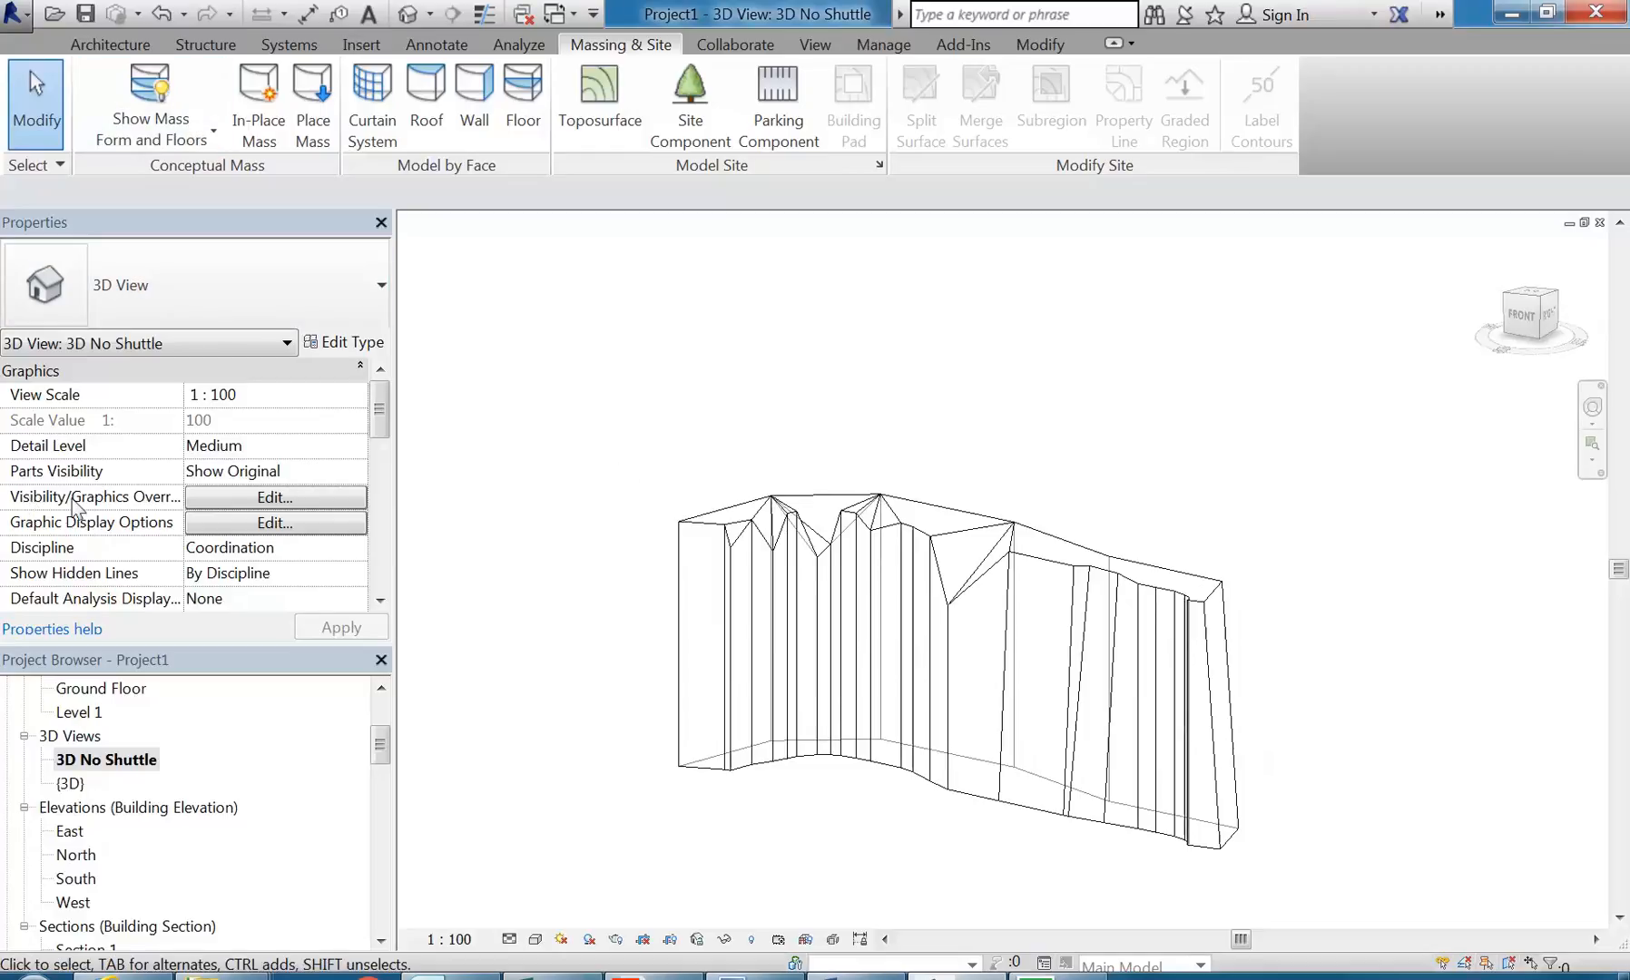
Step: Check the Mass category's setting in the visibility/graphics overrides of the 3D No Shuttle view
click(245, 501)
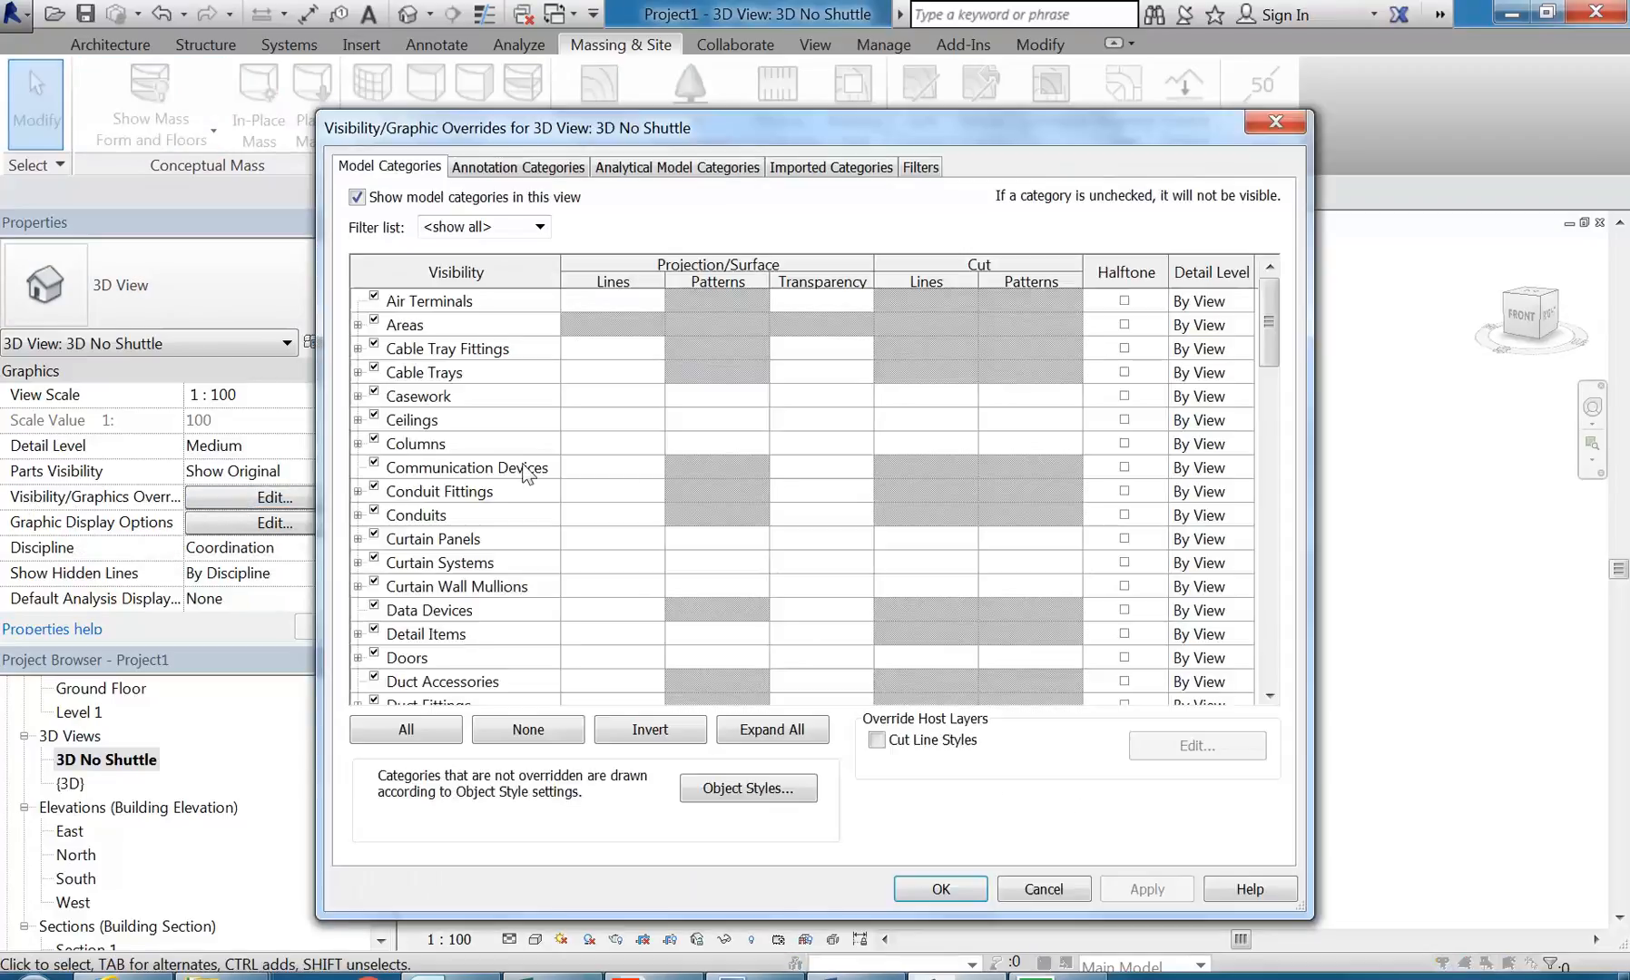
drag(1269, 326, 1269, 469)
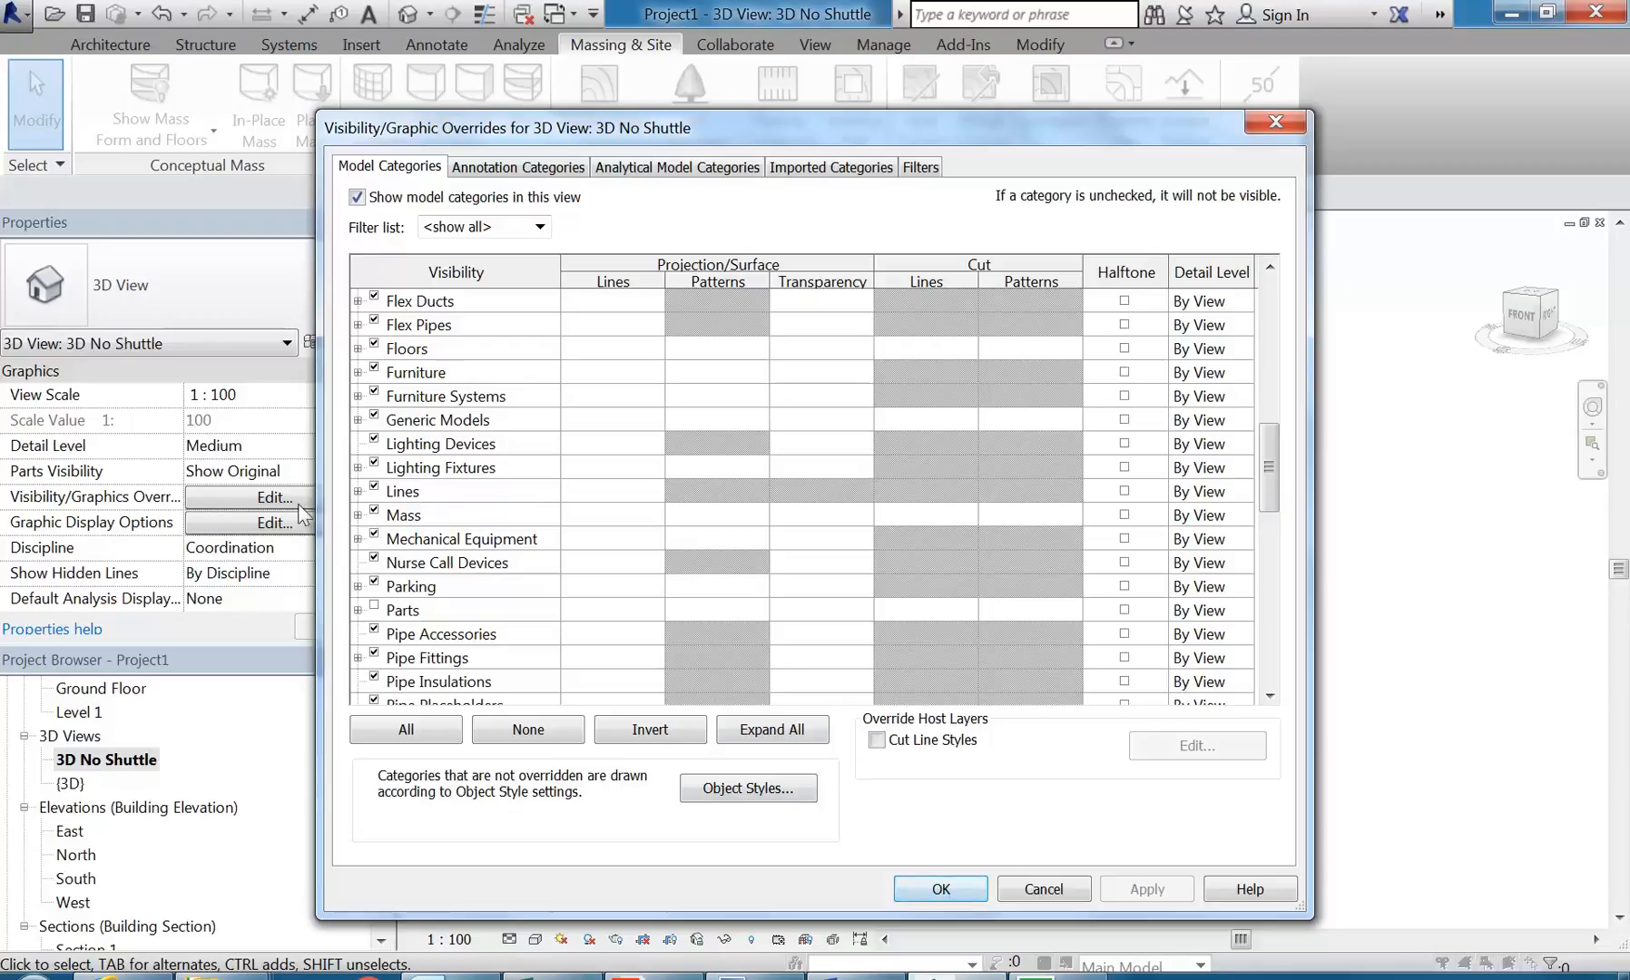
click(947, 889)
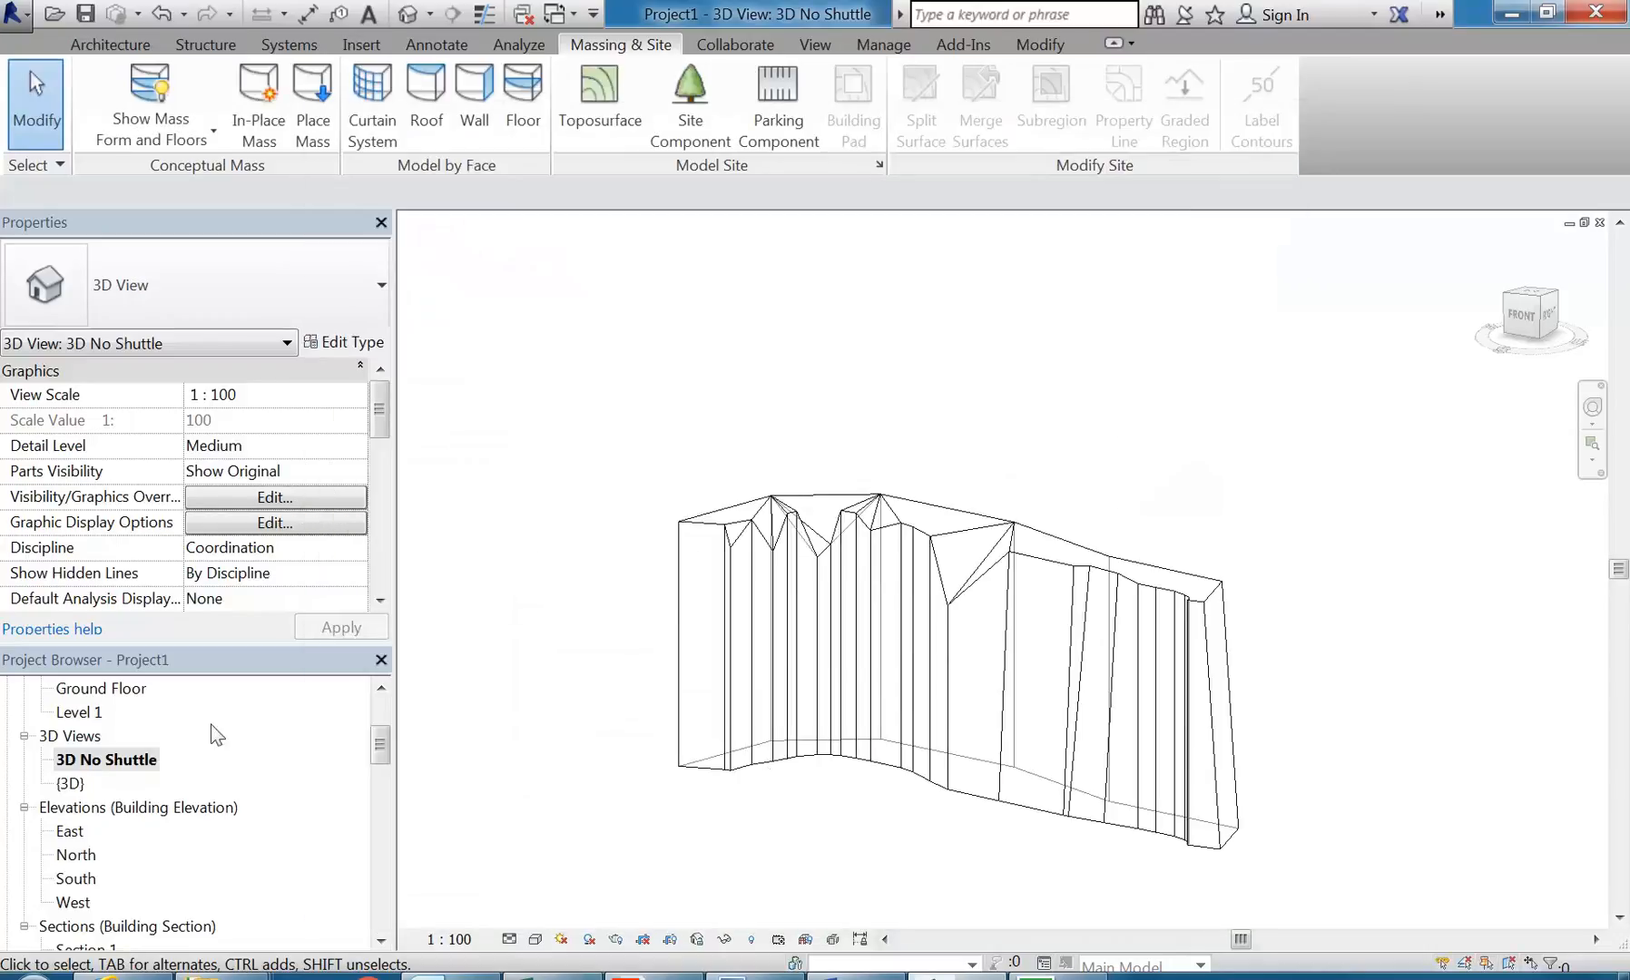
Step: Duplicate the {3D} view with detailing
click(68, 783)
right_click(68, 783)
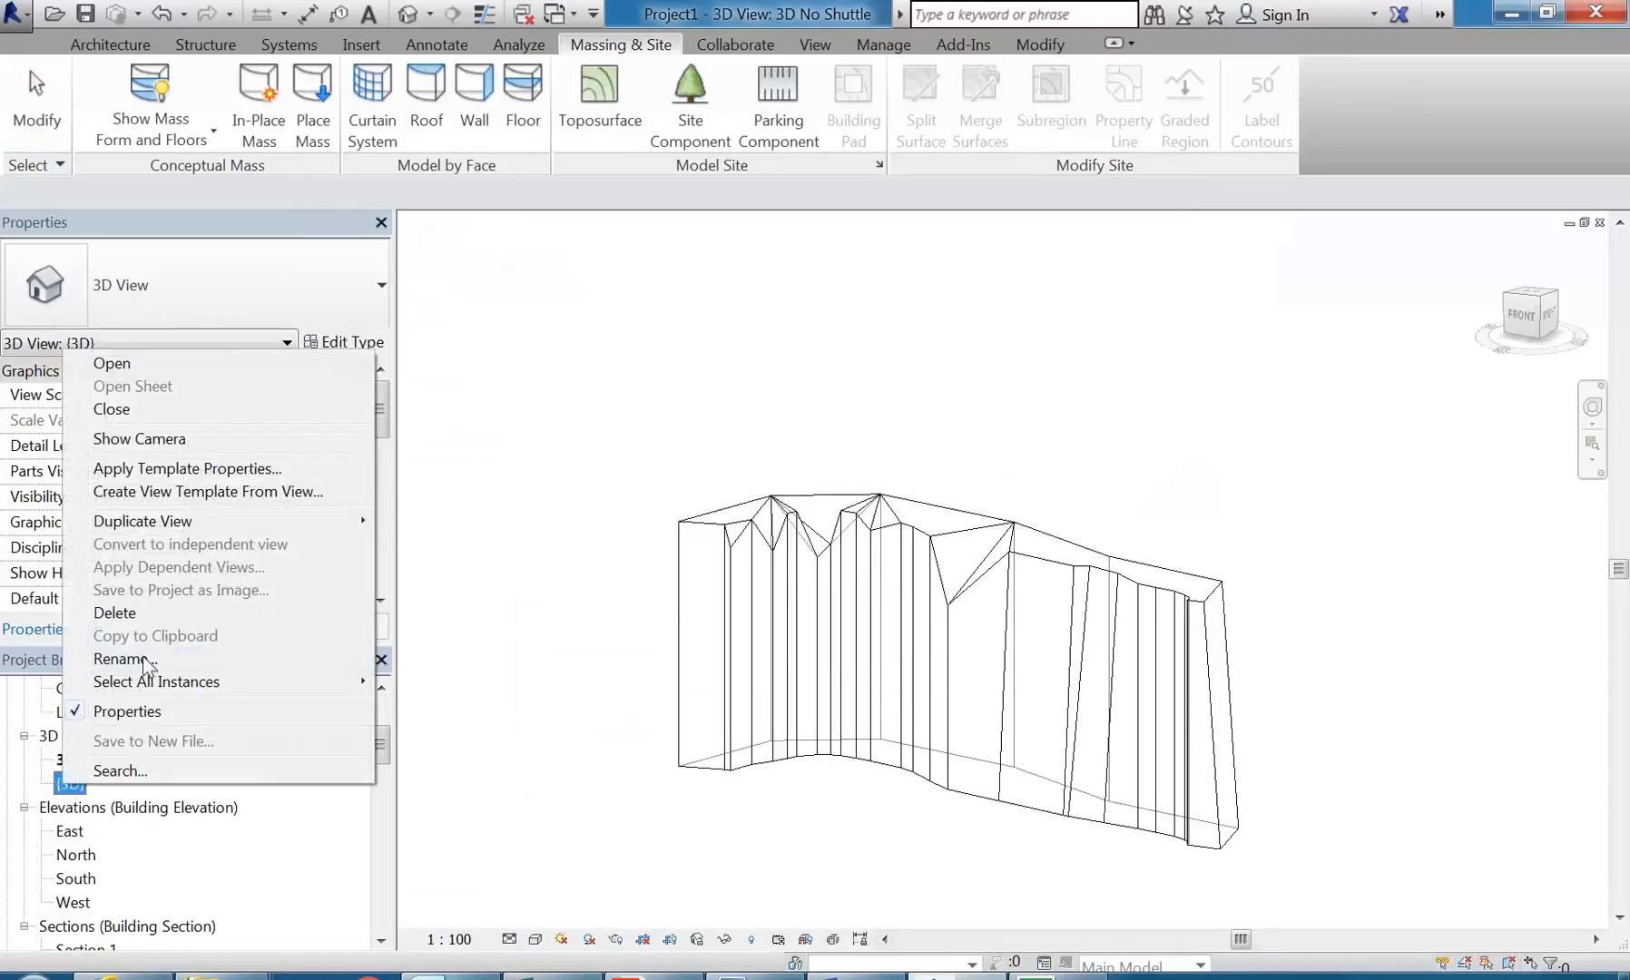
mouse_move(211, 524)
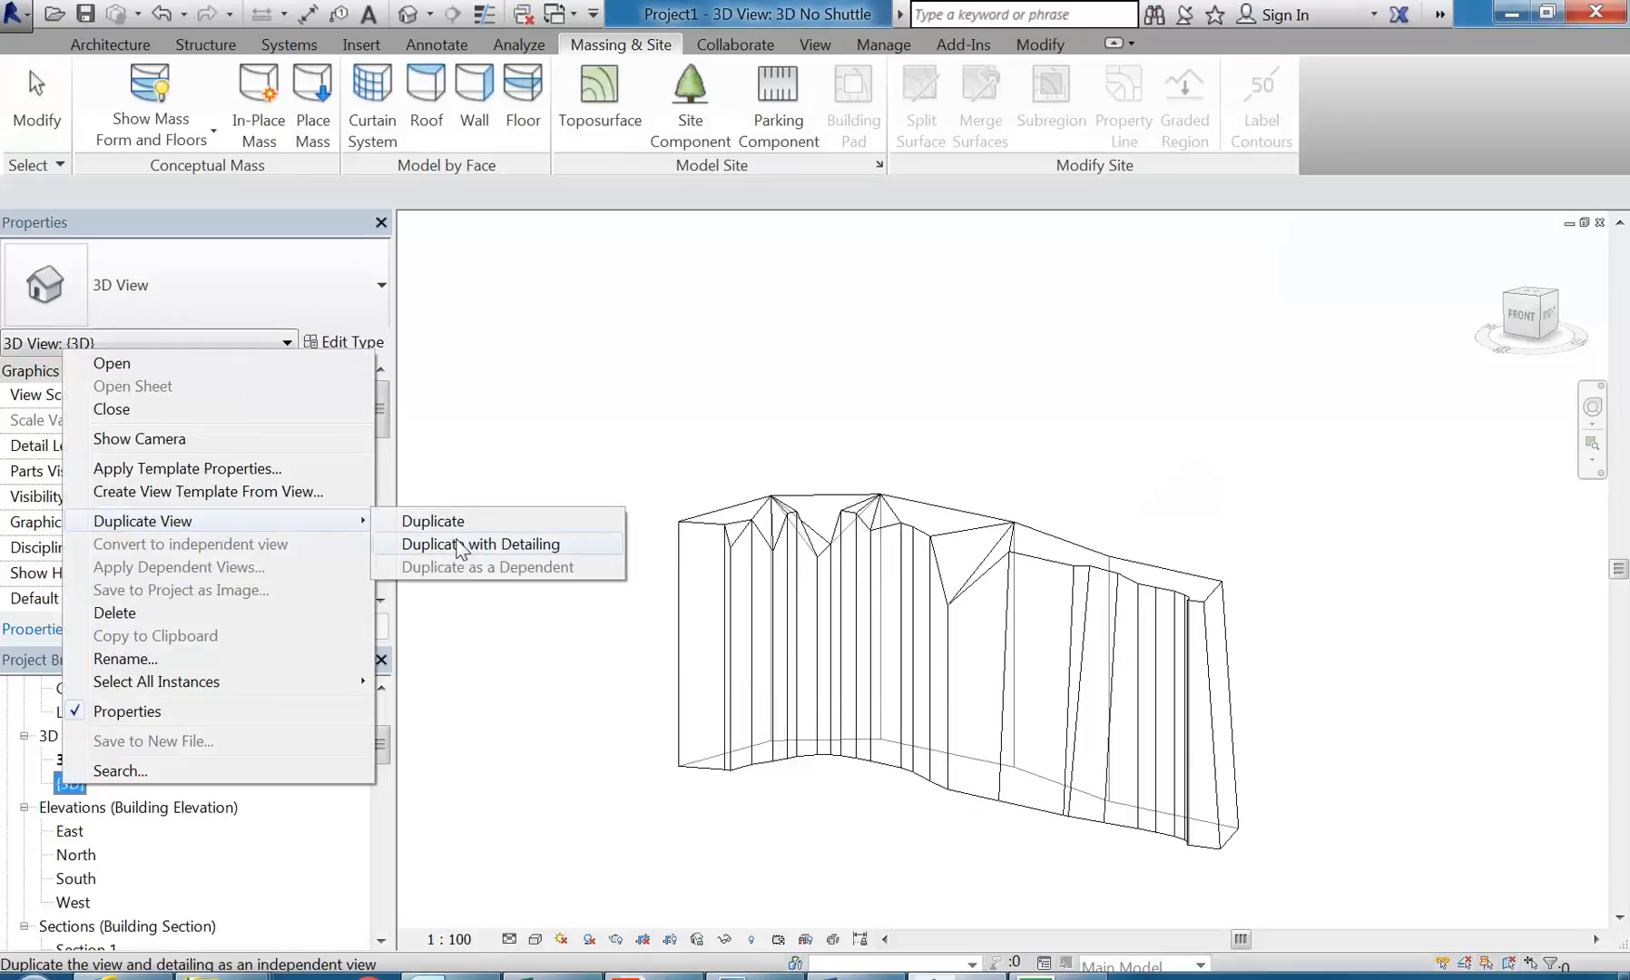
click(458, 547)
Step: Toggle the mass display setting in the duplicated 3D view to examine the mass beside the shuttle
shift+middle_drag(744, 779, 833, 895)
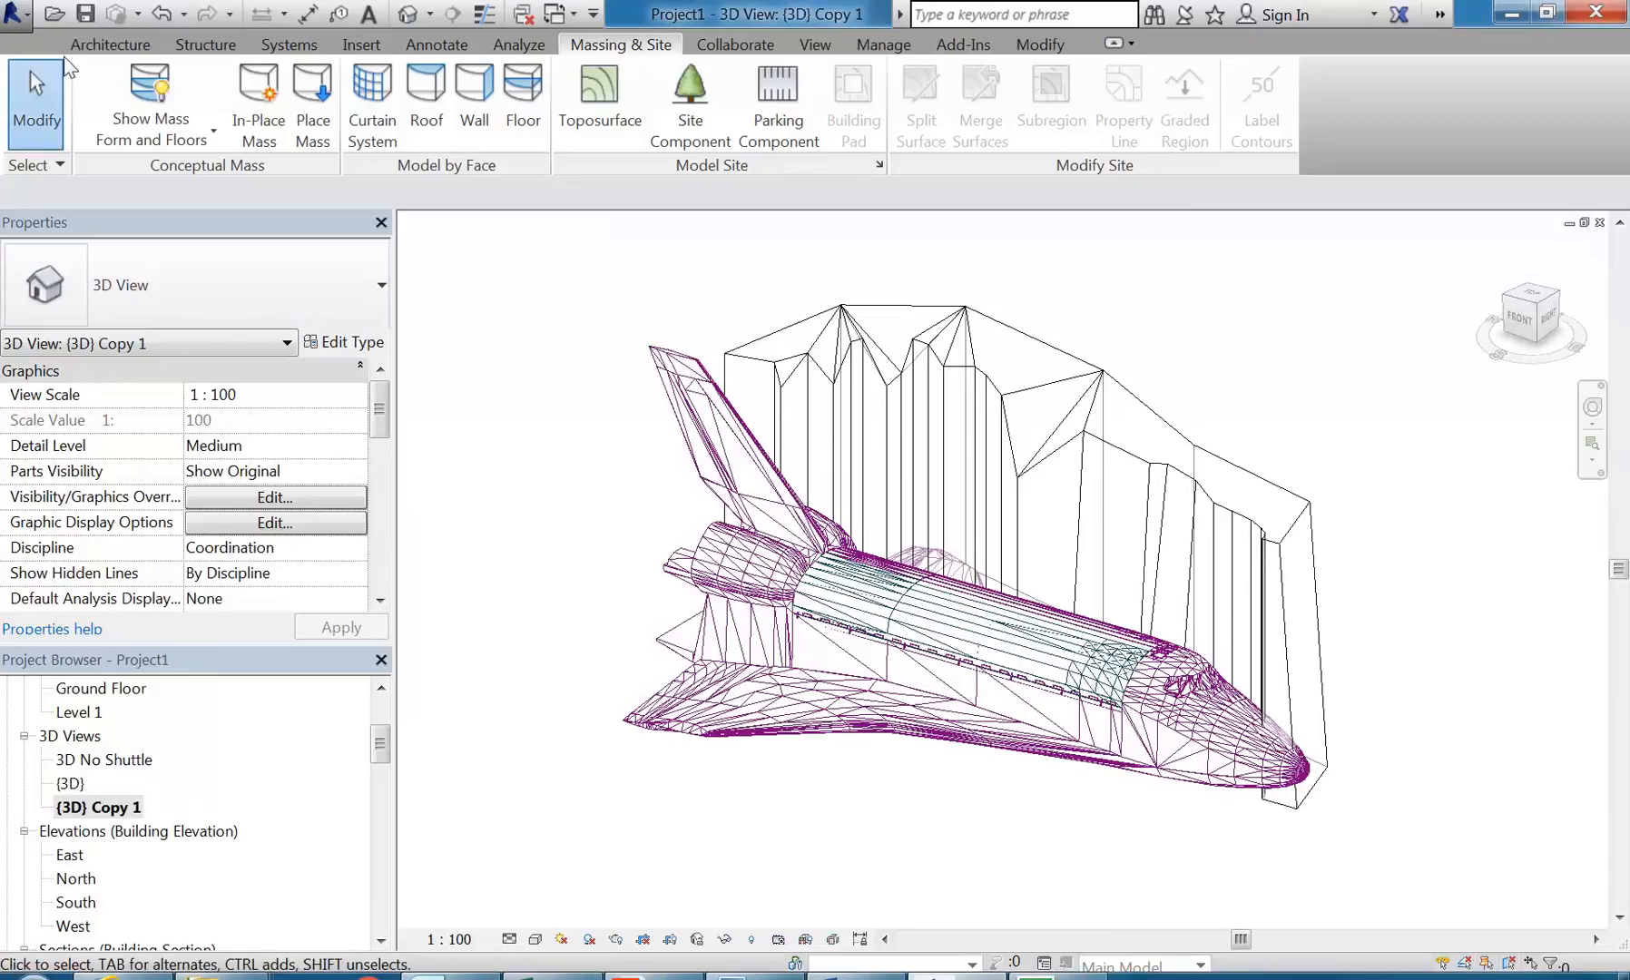
click(143, 84)
click(143, 84)
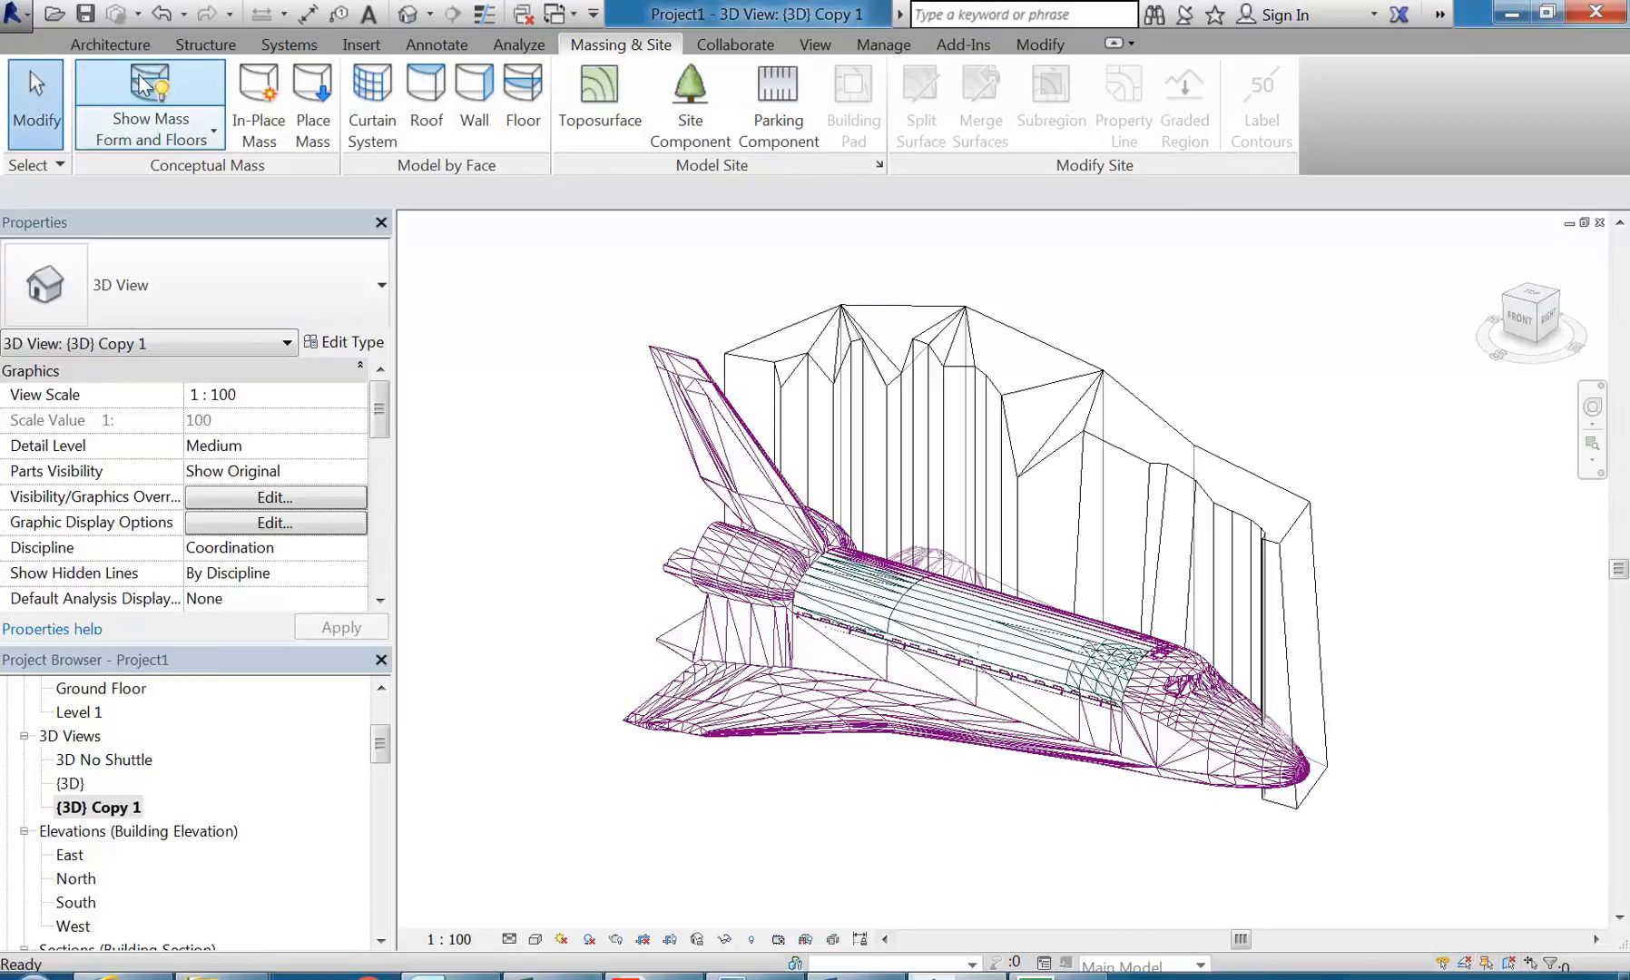
Step: Start a wall by face with the Generic 200mm Wall type in the {3D} Copy 1 view
shift+middle_drag(626, 539, 644, 473)
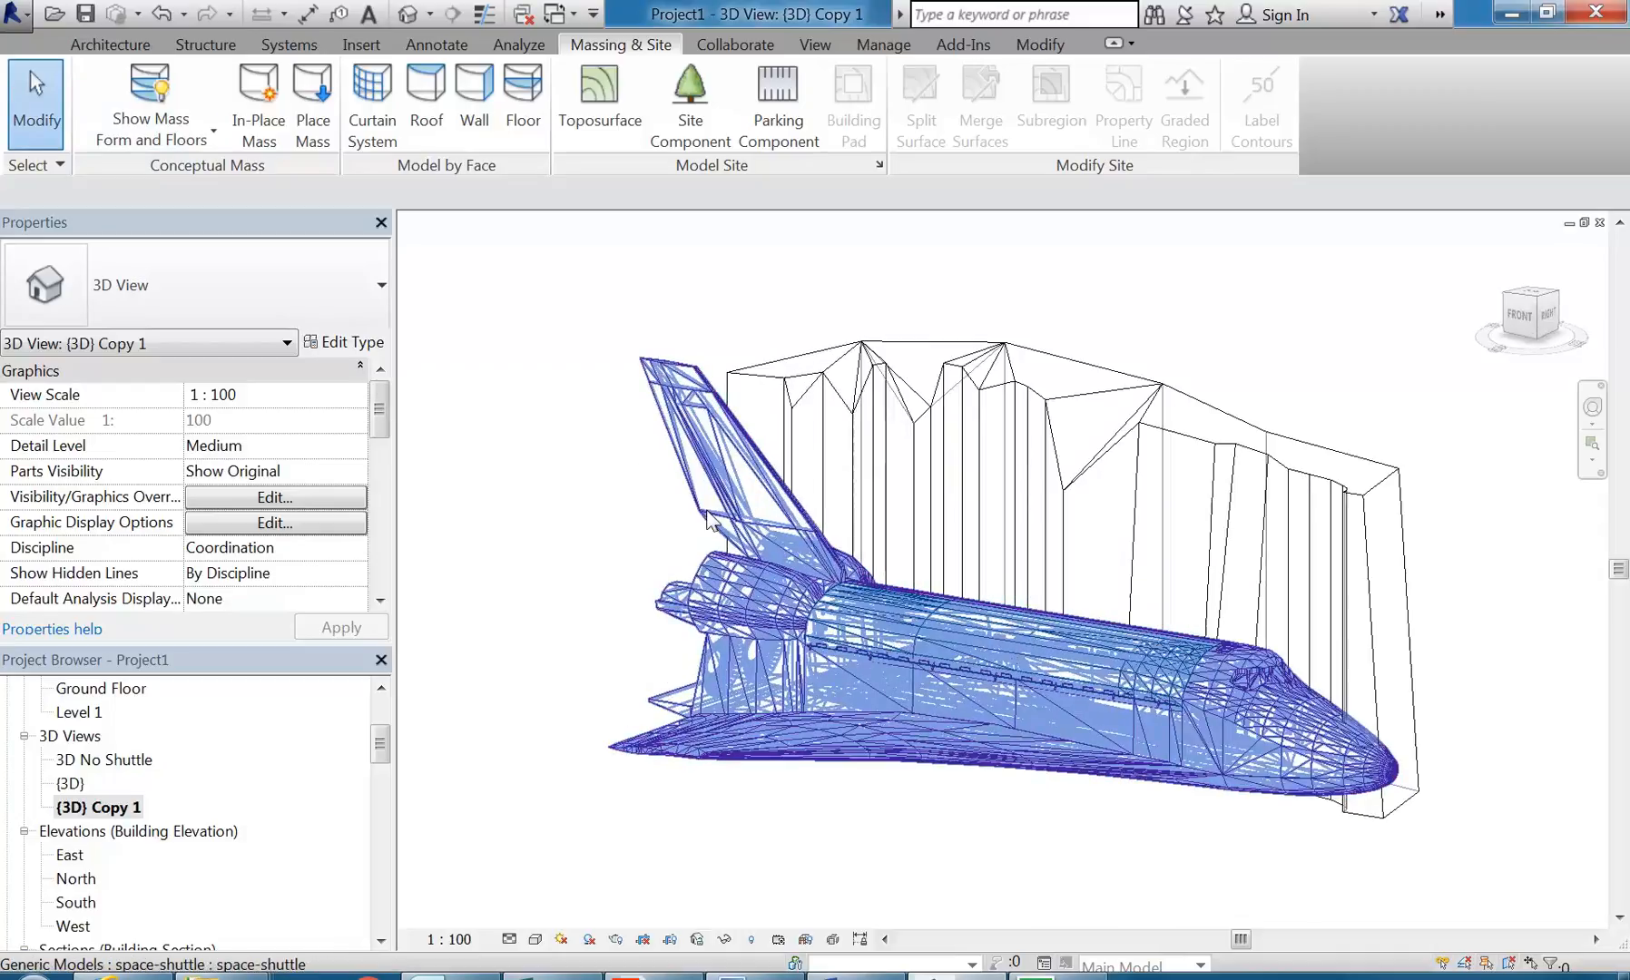
scroll(709, 513, up, 1)
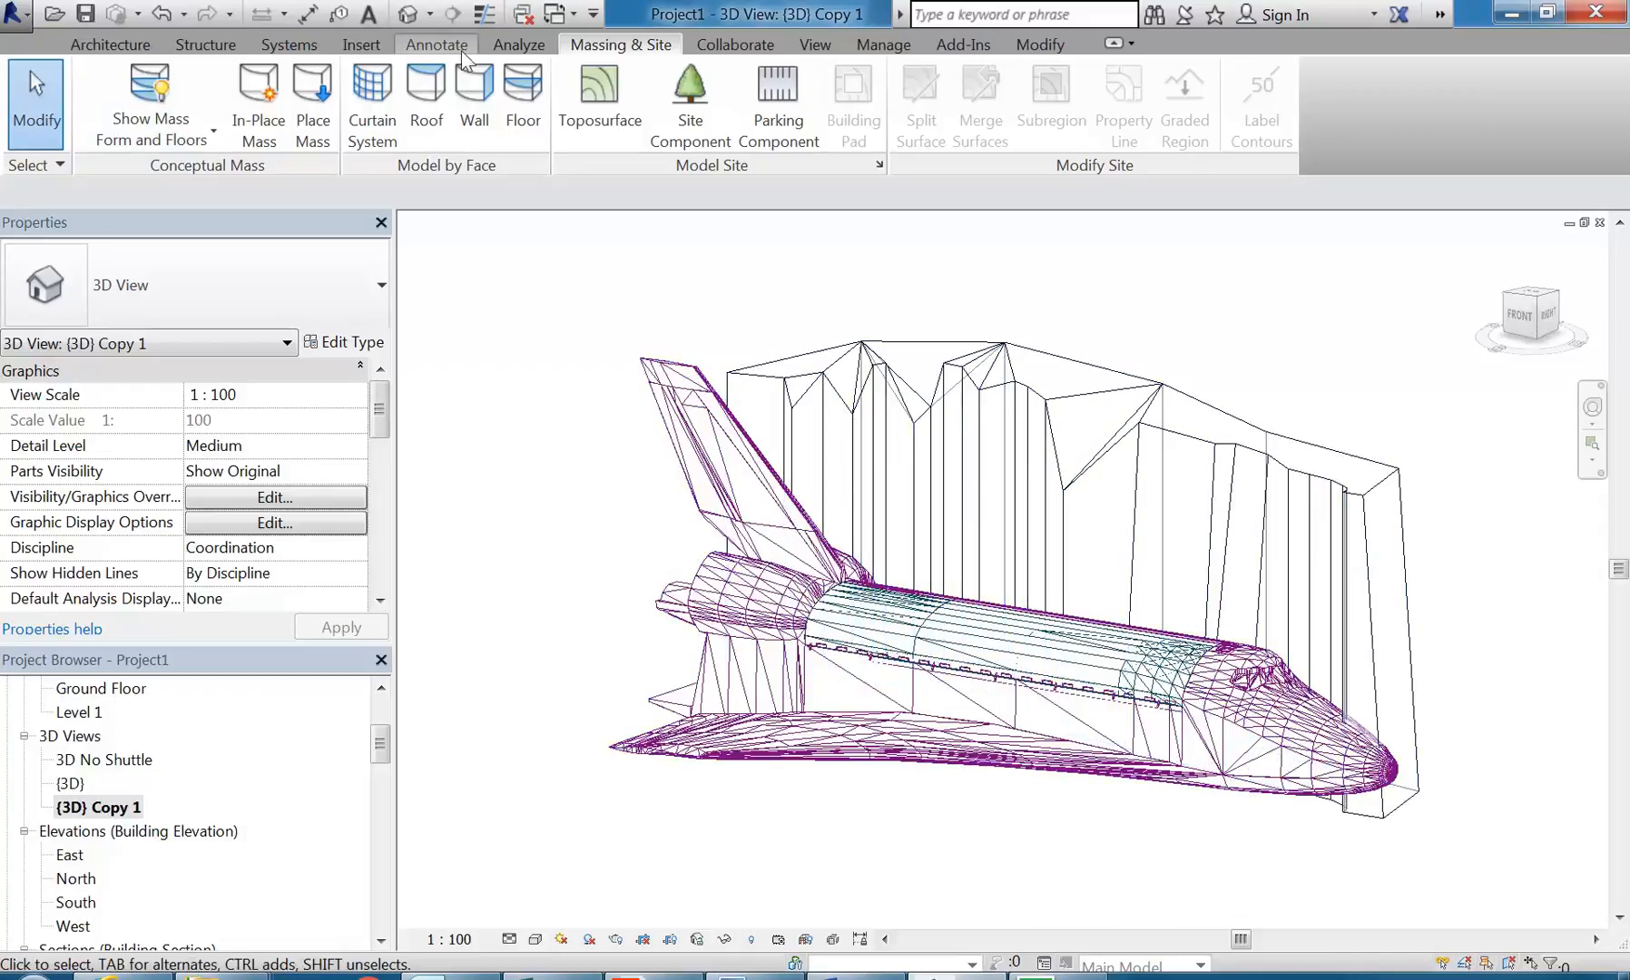
click(470, 110)
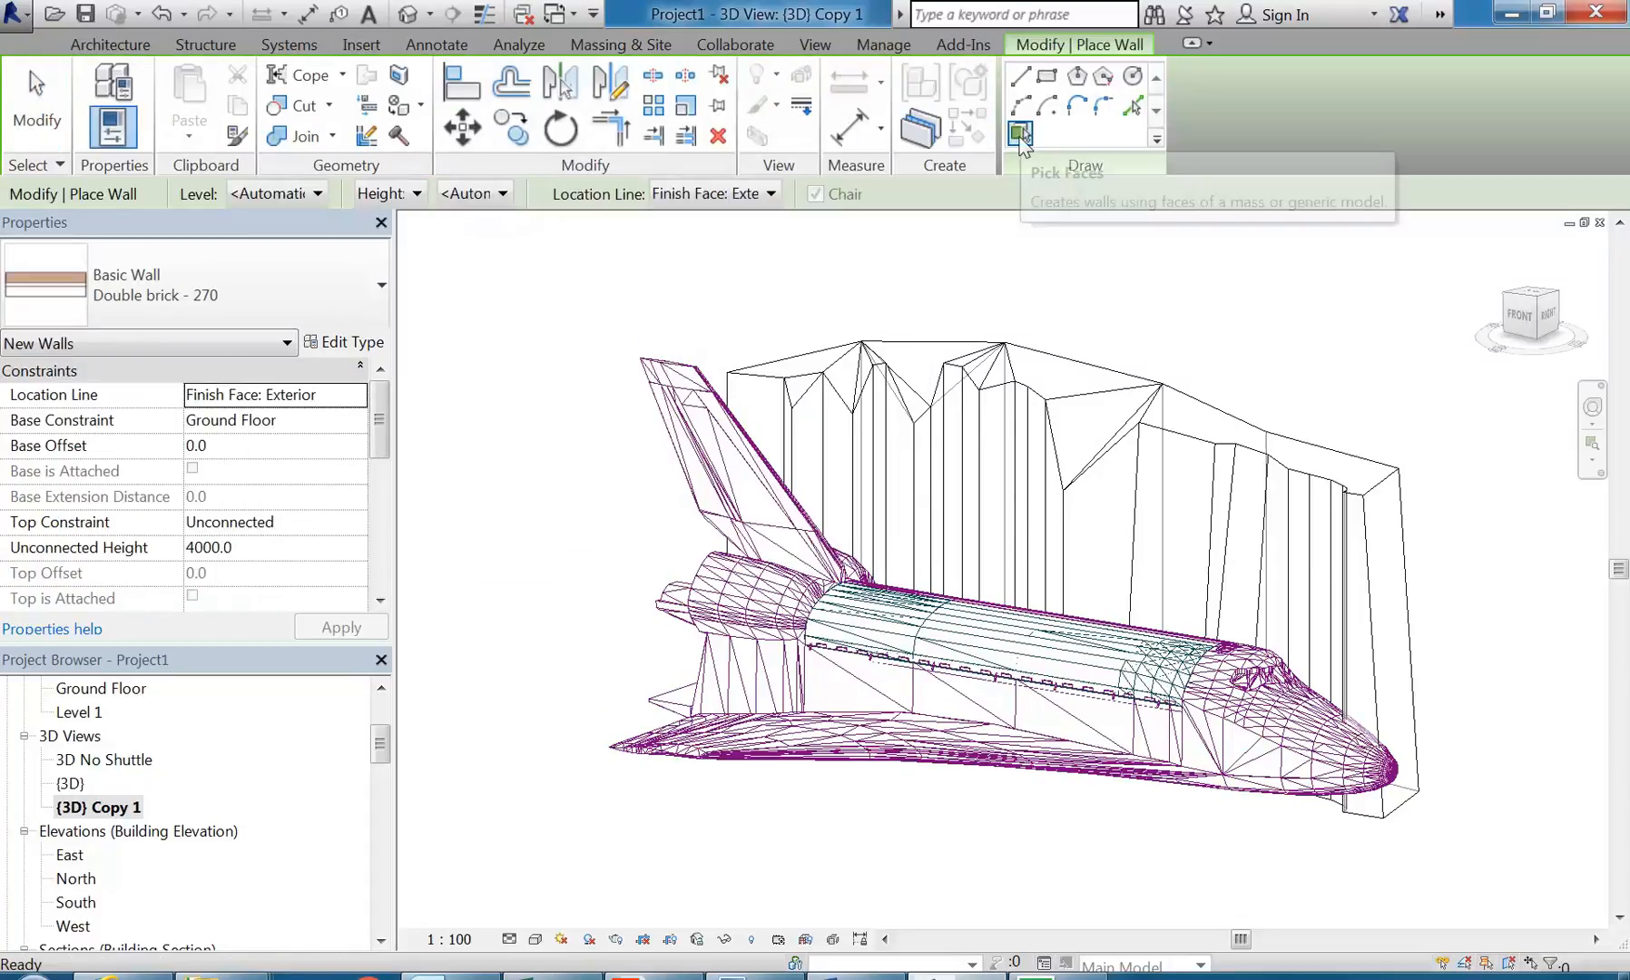
click(229, 306)
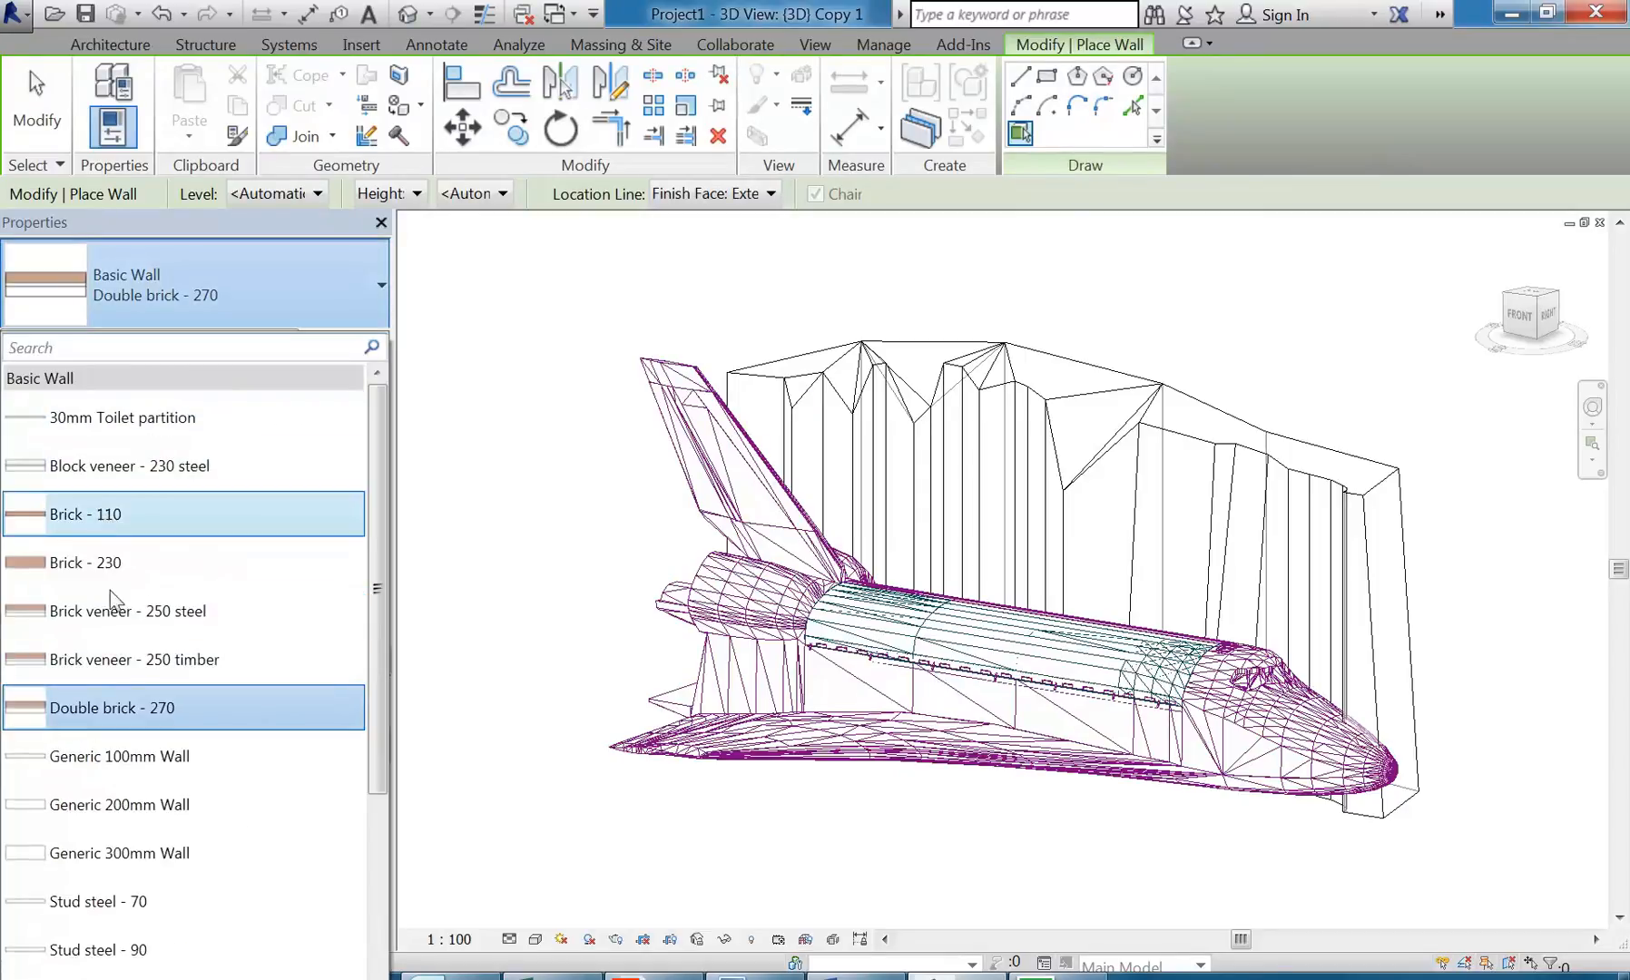
click(97, 805)
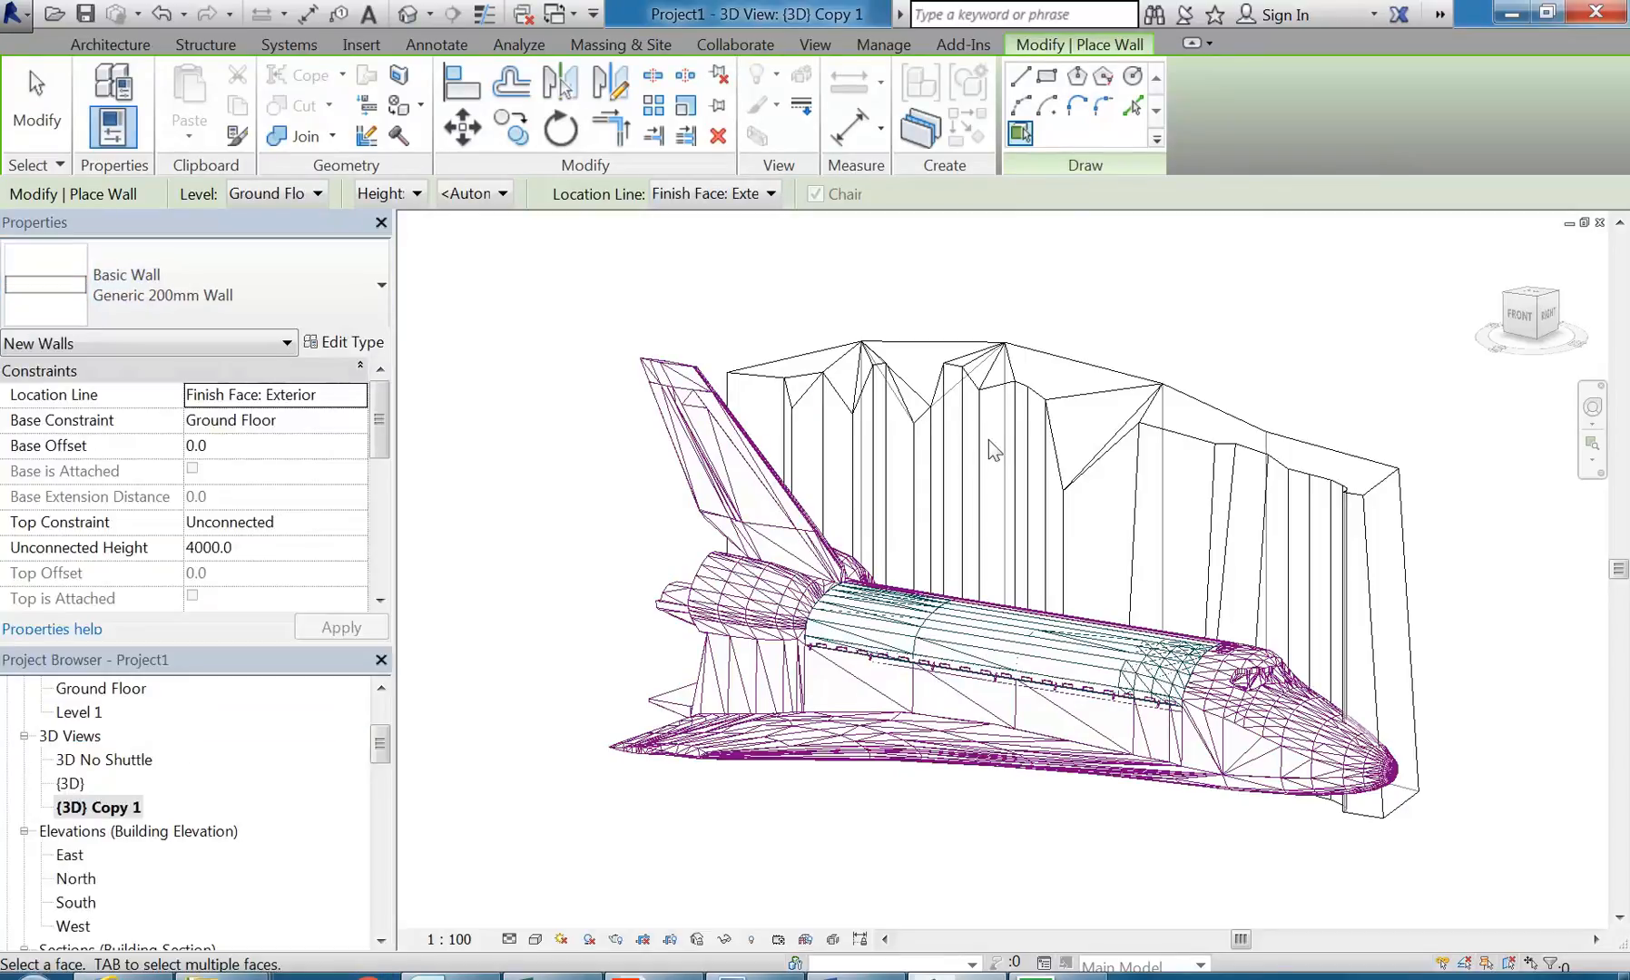
Step: Try placing a wall on the broad face of the Main Shell mass with the location line at Finish Face: Interior
shift+middle_drag(1218, 535, 1179, 525)
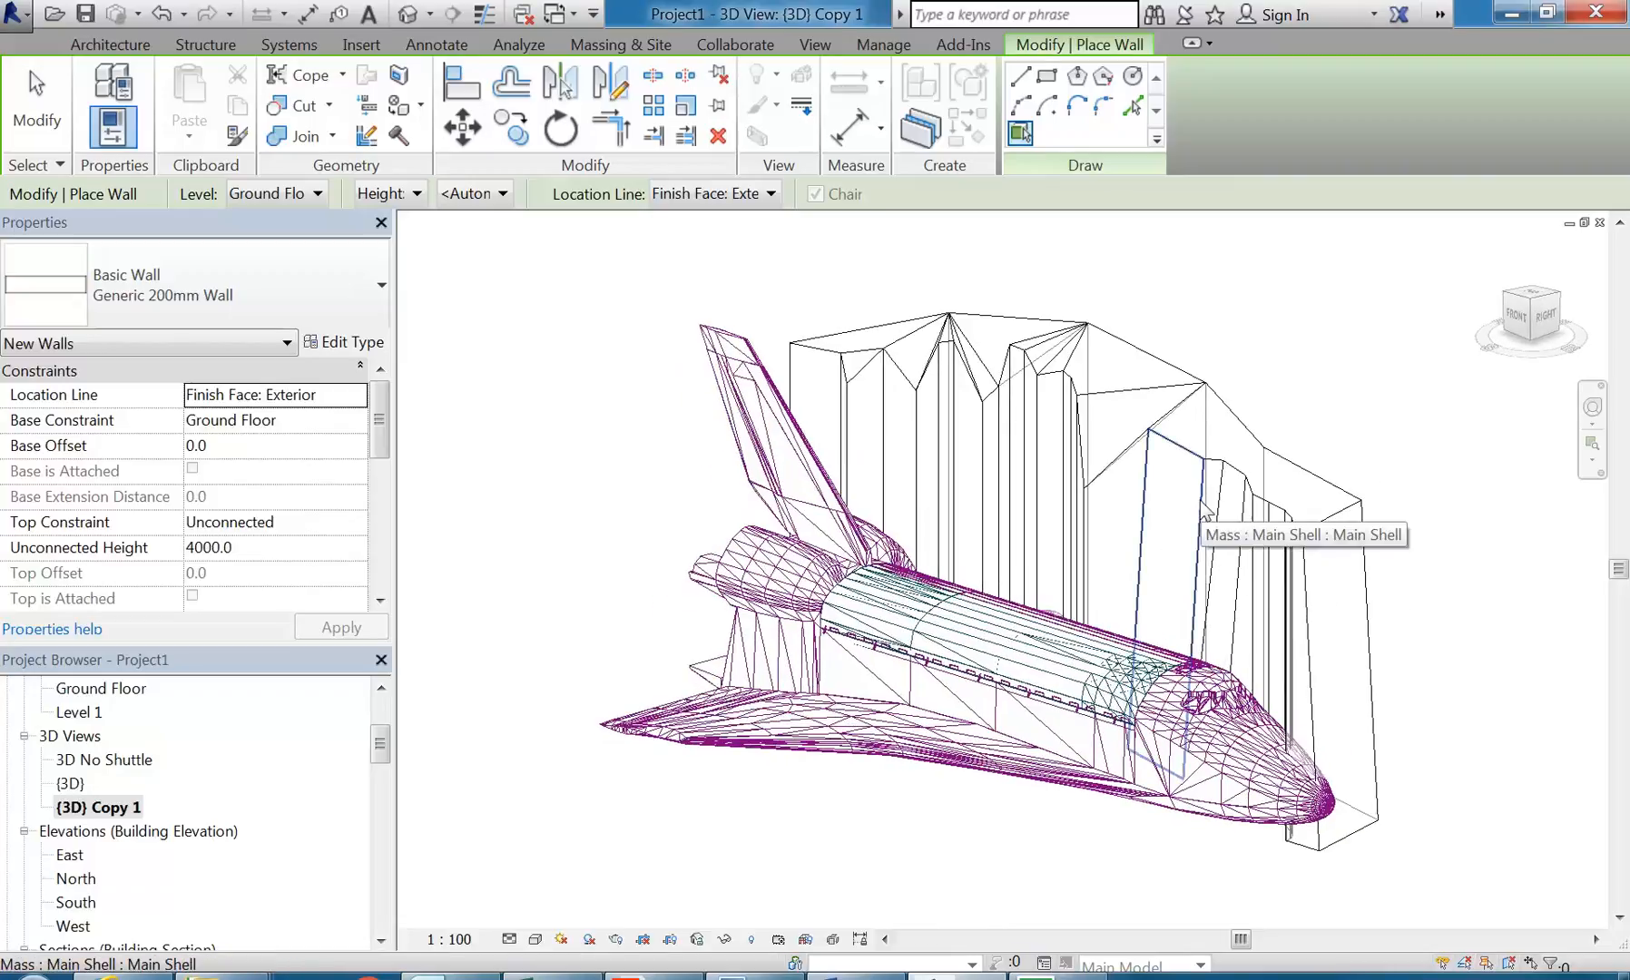
click(733, 193)
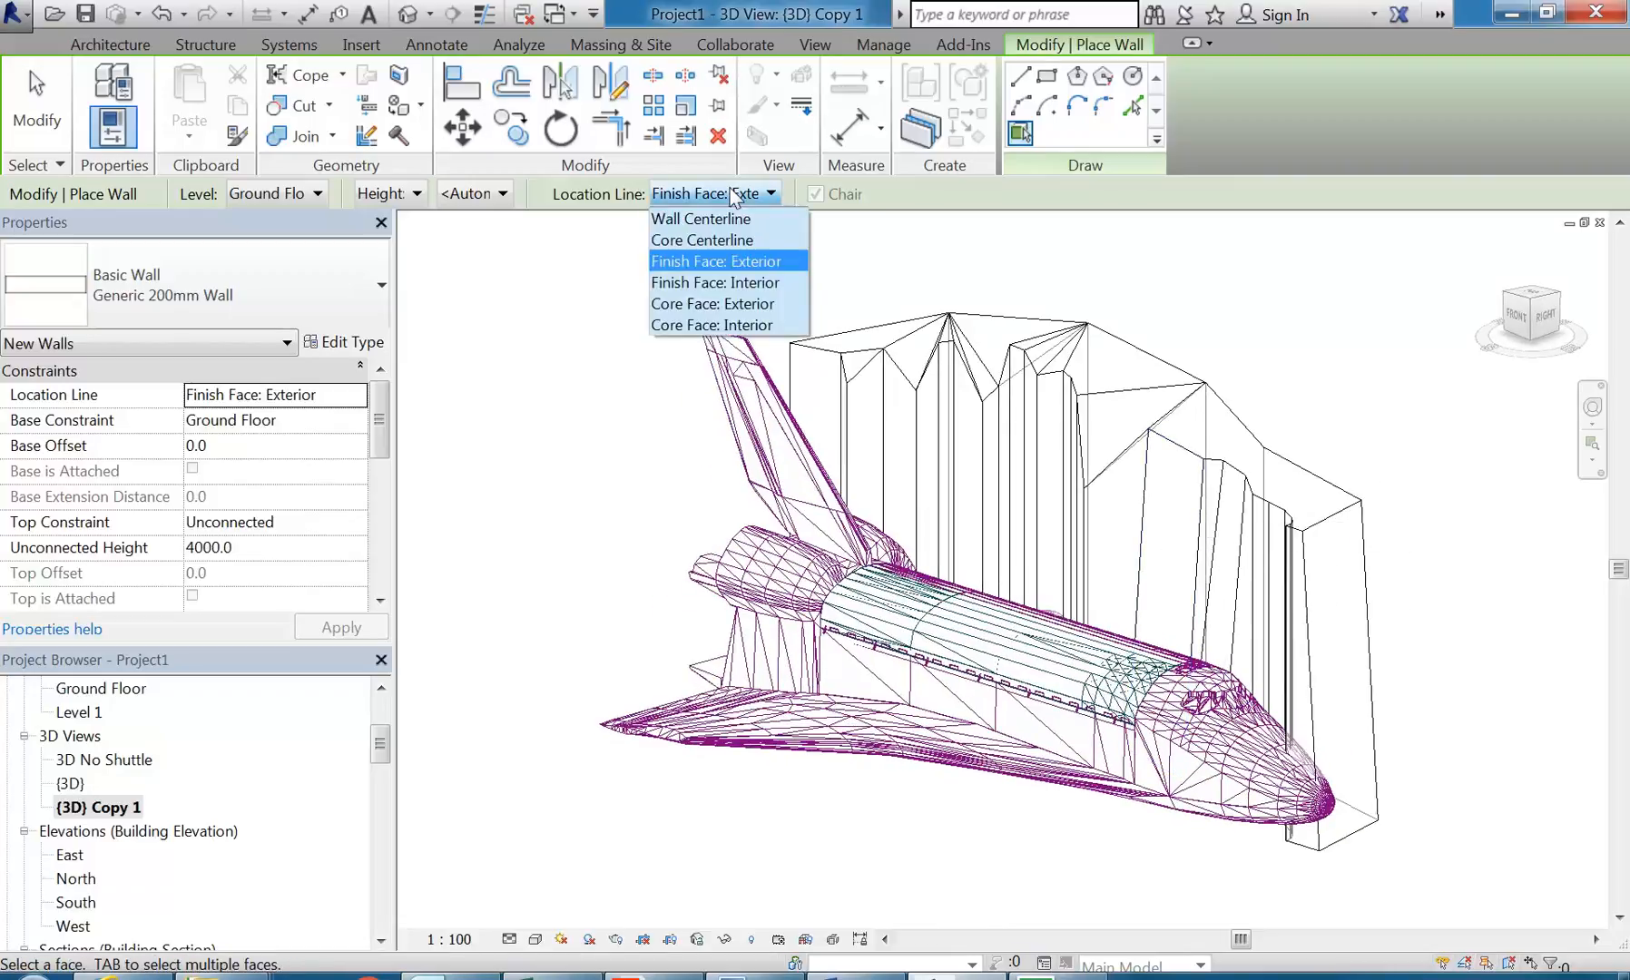
click(714, 282)
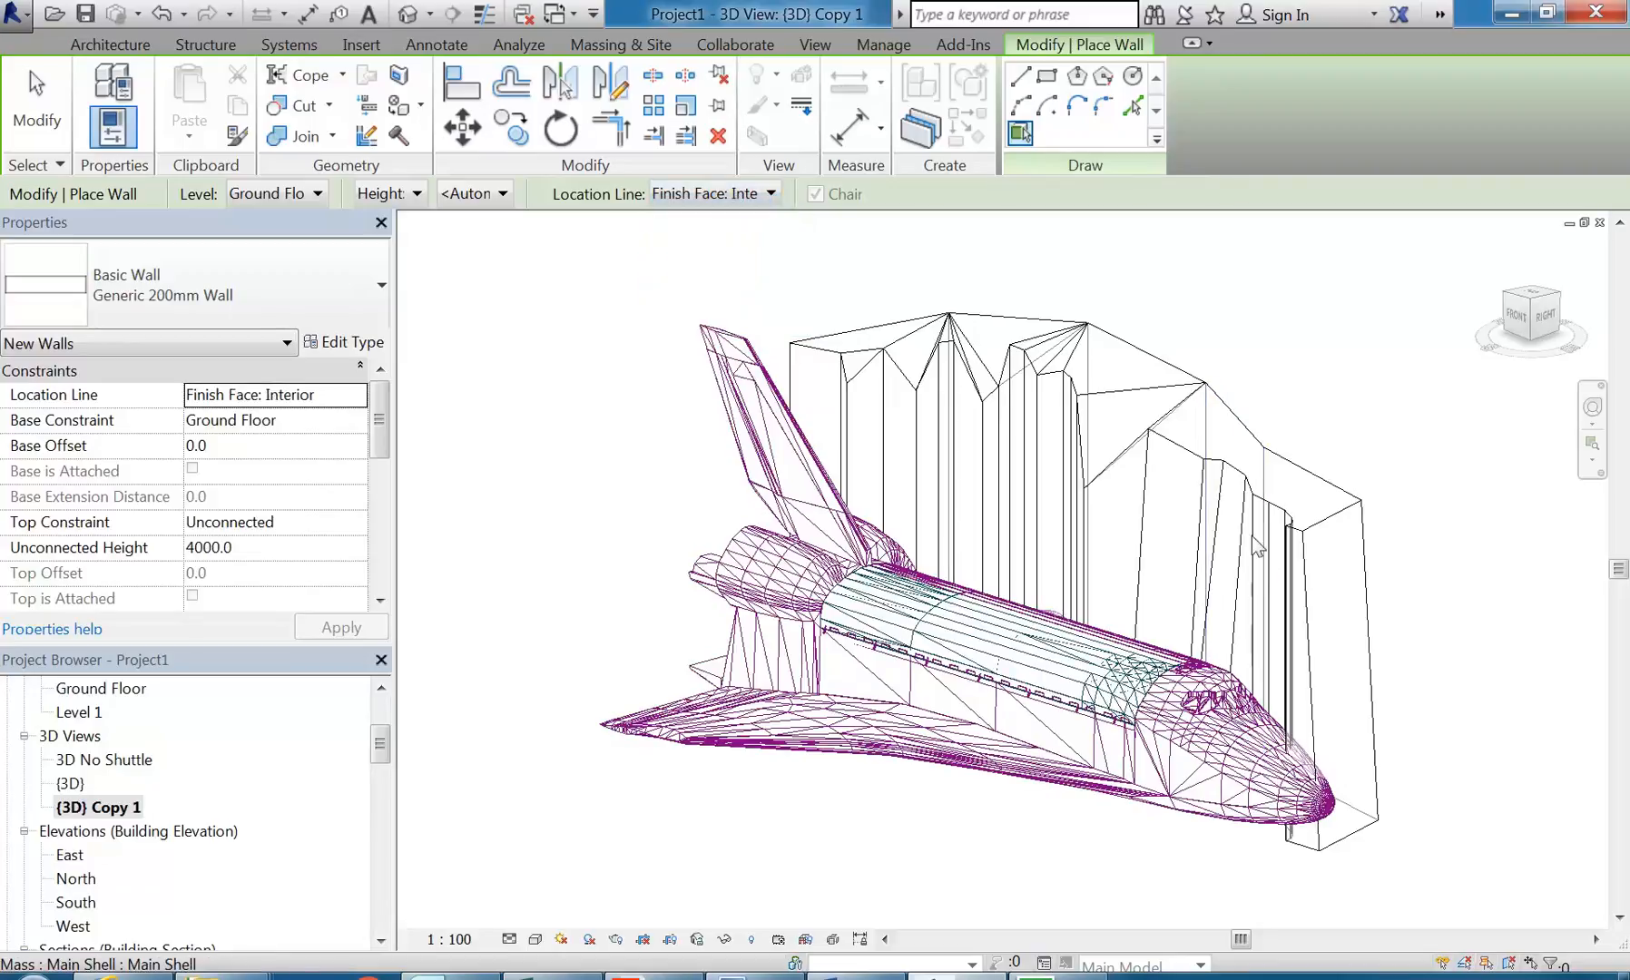
scroll(1200, 472, up, 5)
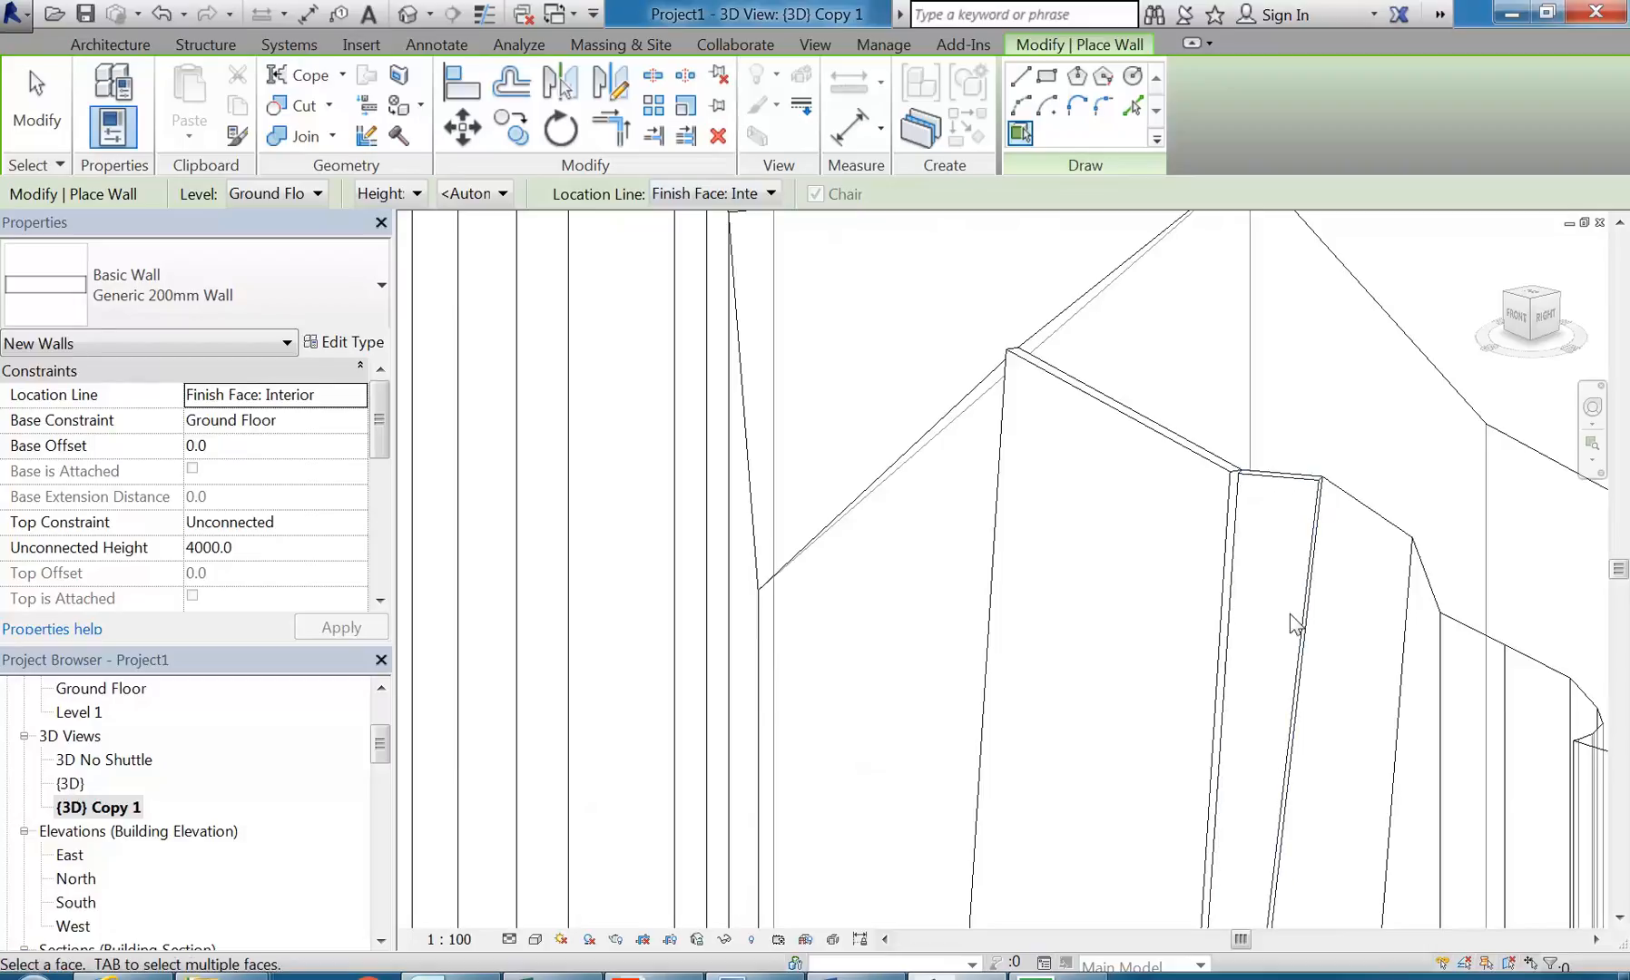
click(1289, 616)
scroll(1182, 593, down, 5)
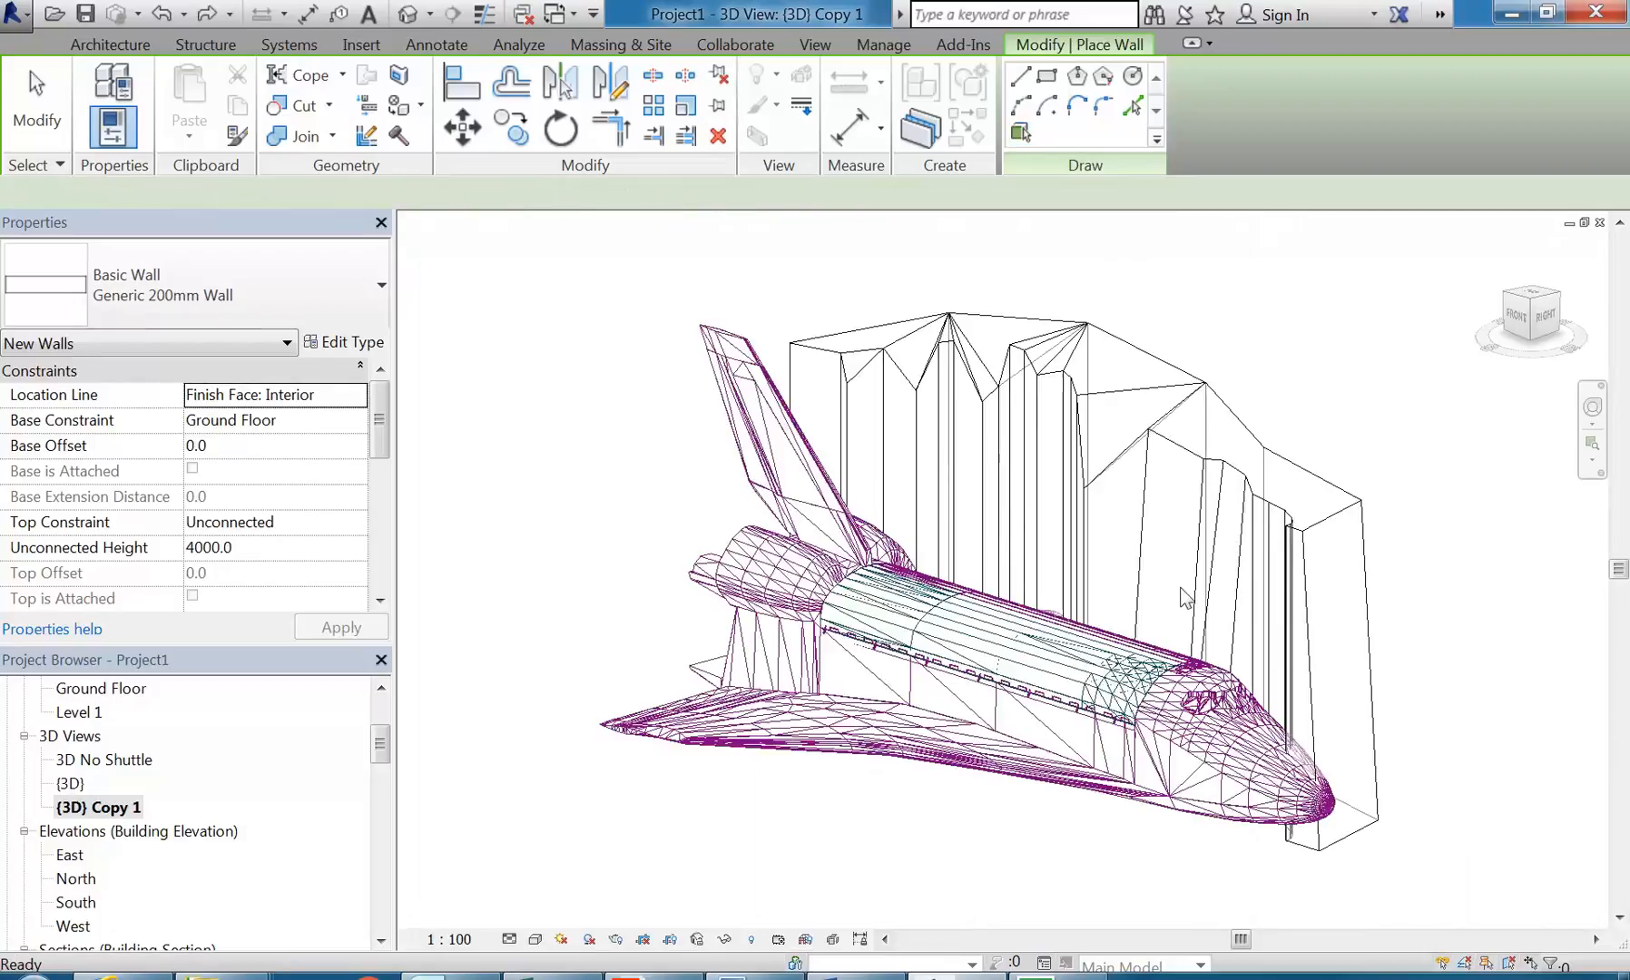
Step: Set the location line to Finish Face: Exterior and place walls on the mass's broad face and the narrow face beside it
click(672, 194)
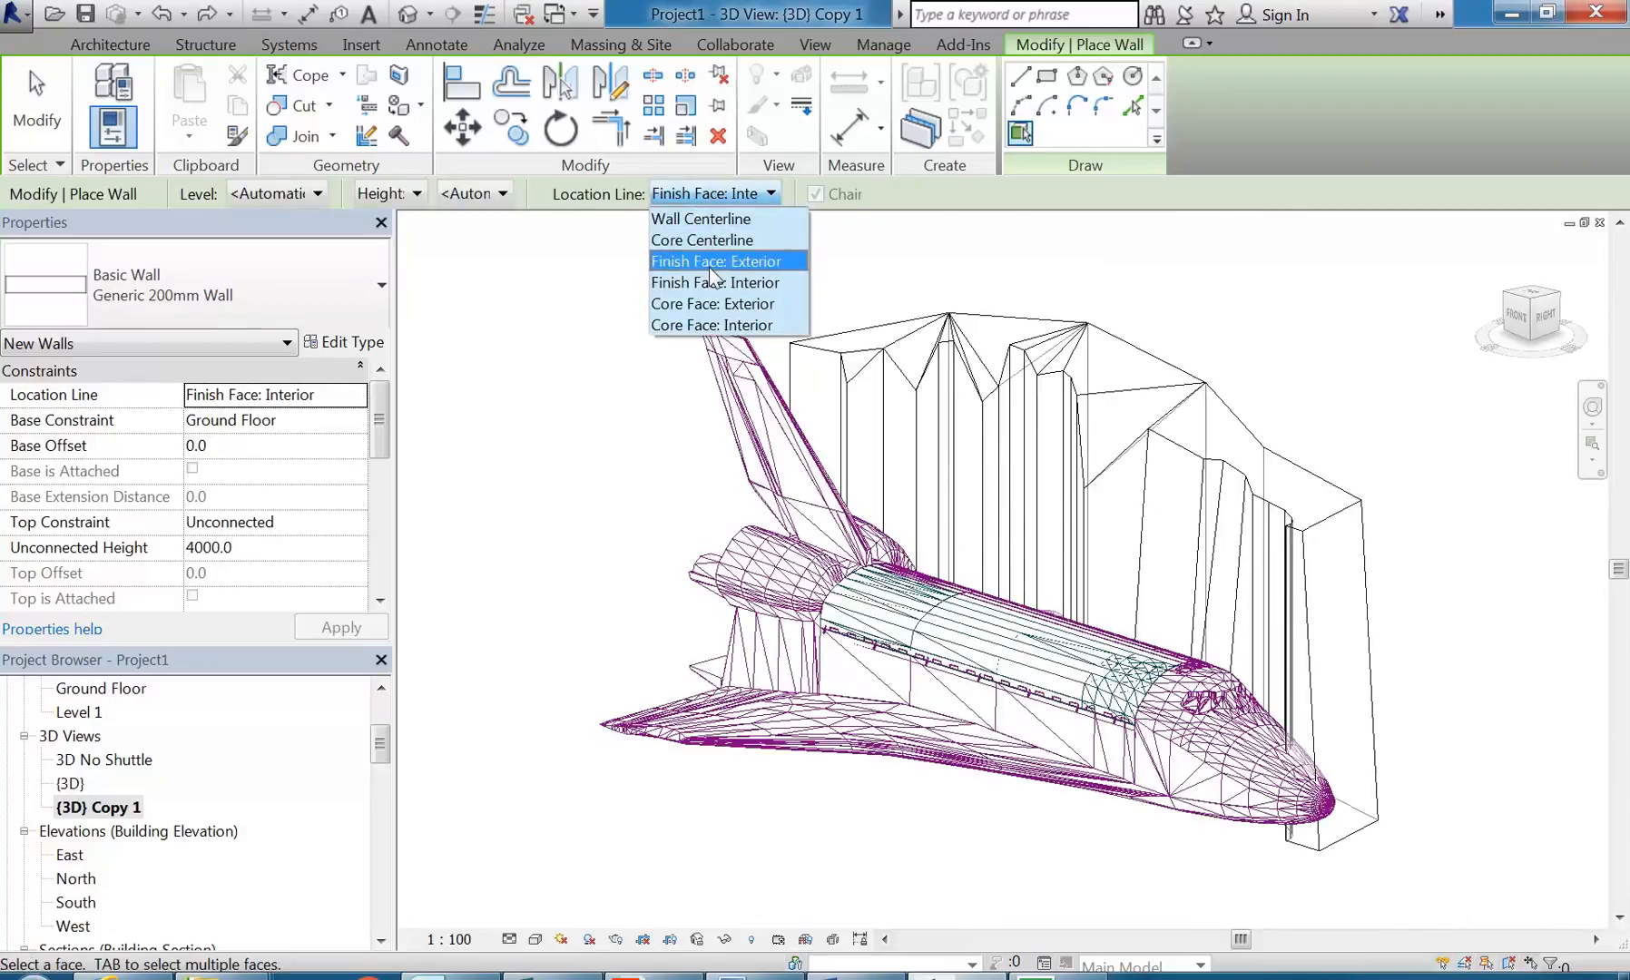
click(709, 261)
scroll(1114, 334, up, 5)
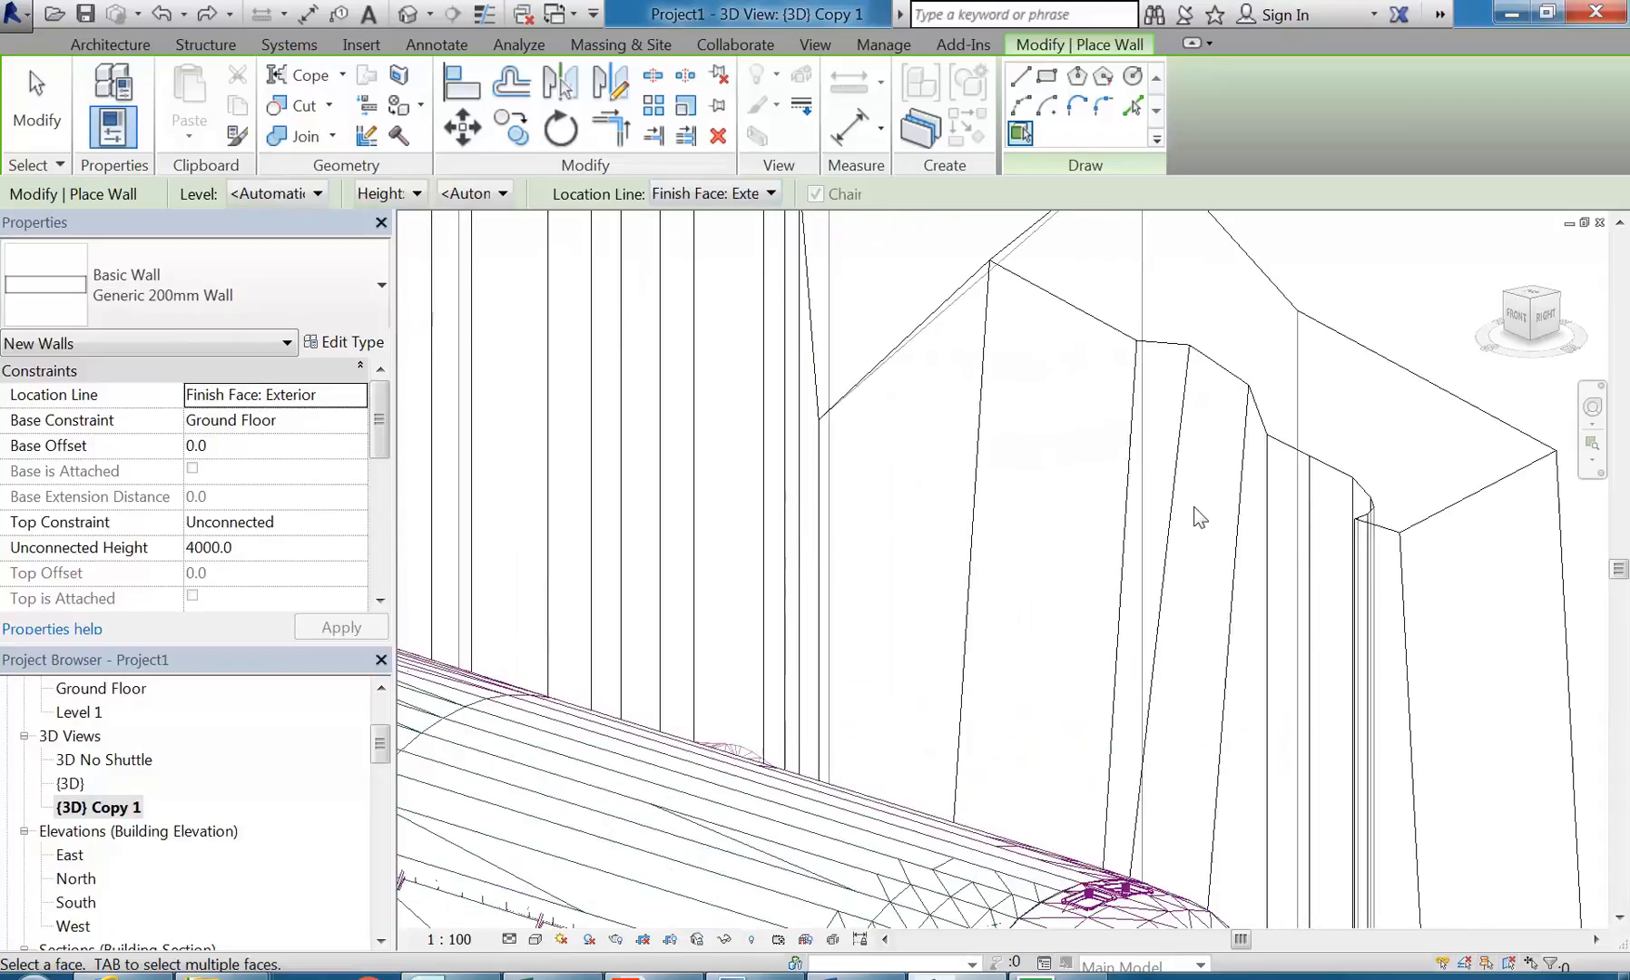
click(1125, 342)
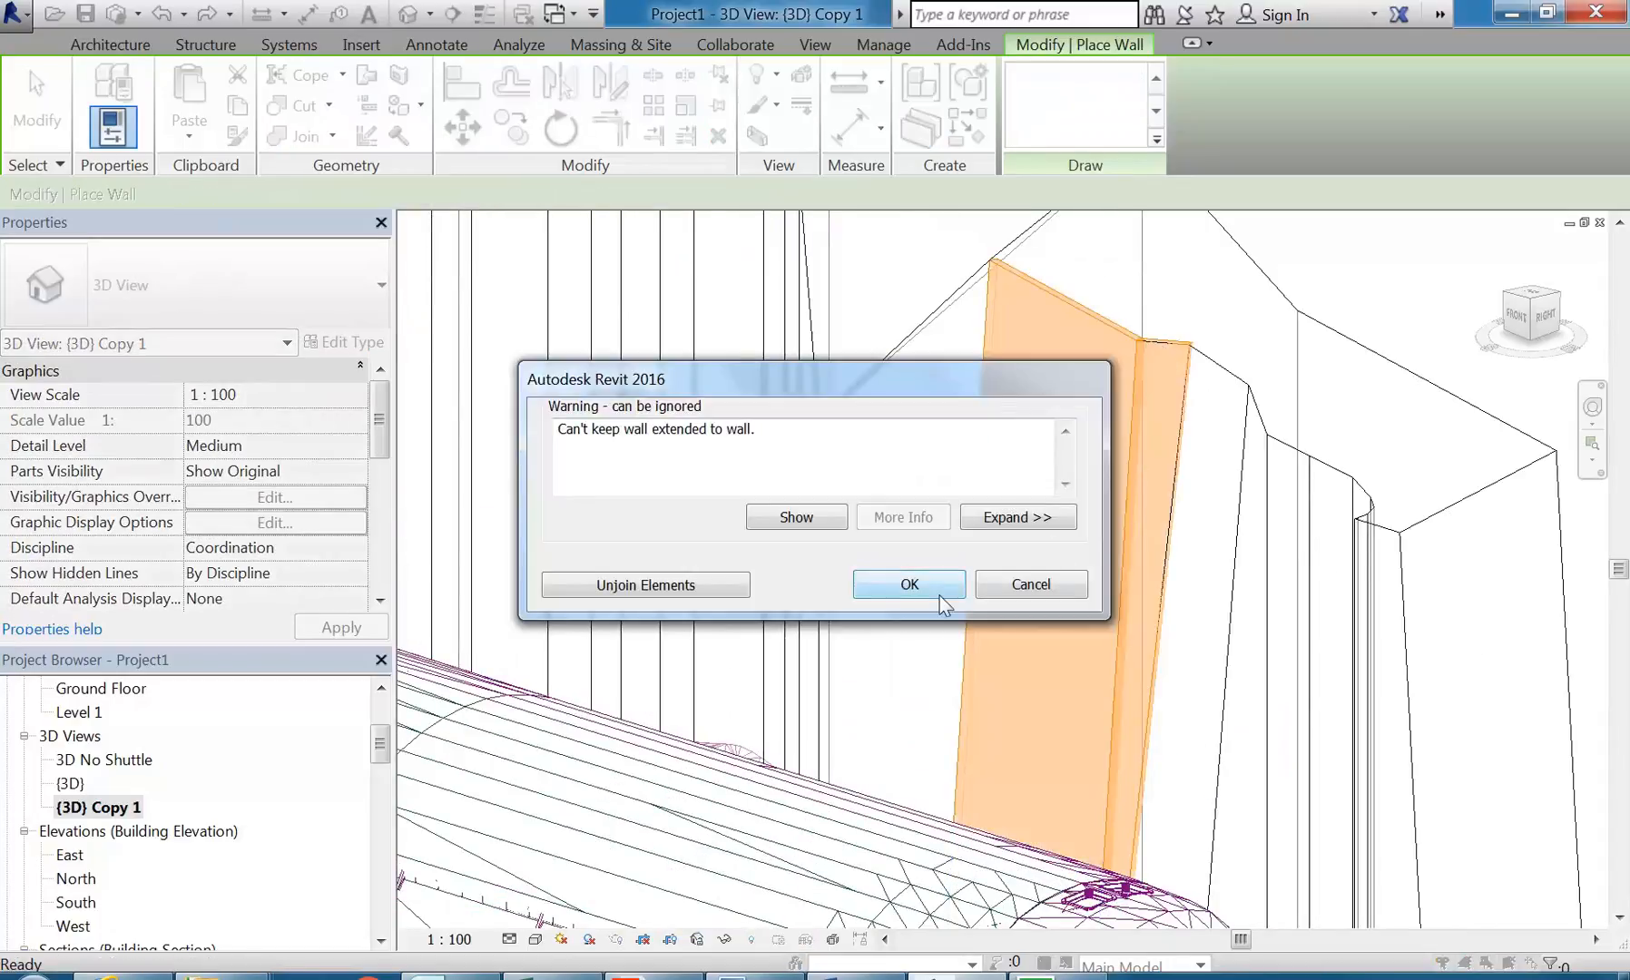
click(909, 583)
key(Escape)
Step: Add a Generic 200mm wall by face on the mass face between the deep notch and the broad face
scroll(1143, 353, up, 5)
scroll(920, 421, down, 2)
middle_drag(673, 398, 891, 420)
scroll(838, 375, down, 3)
scroll(838, 375, down, 2)
scroll(790, 526, down, 1)
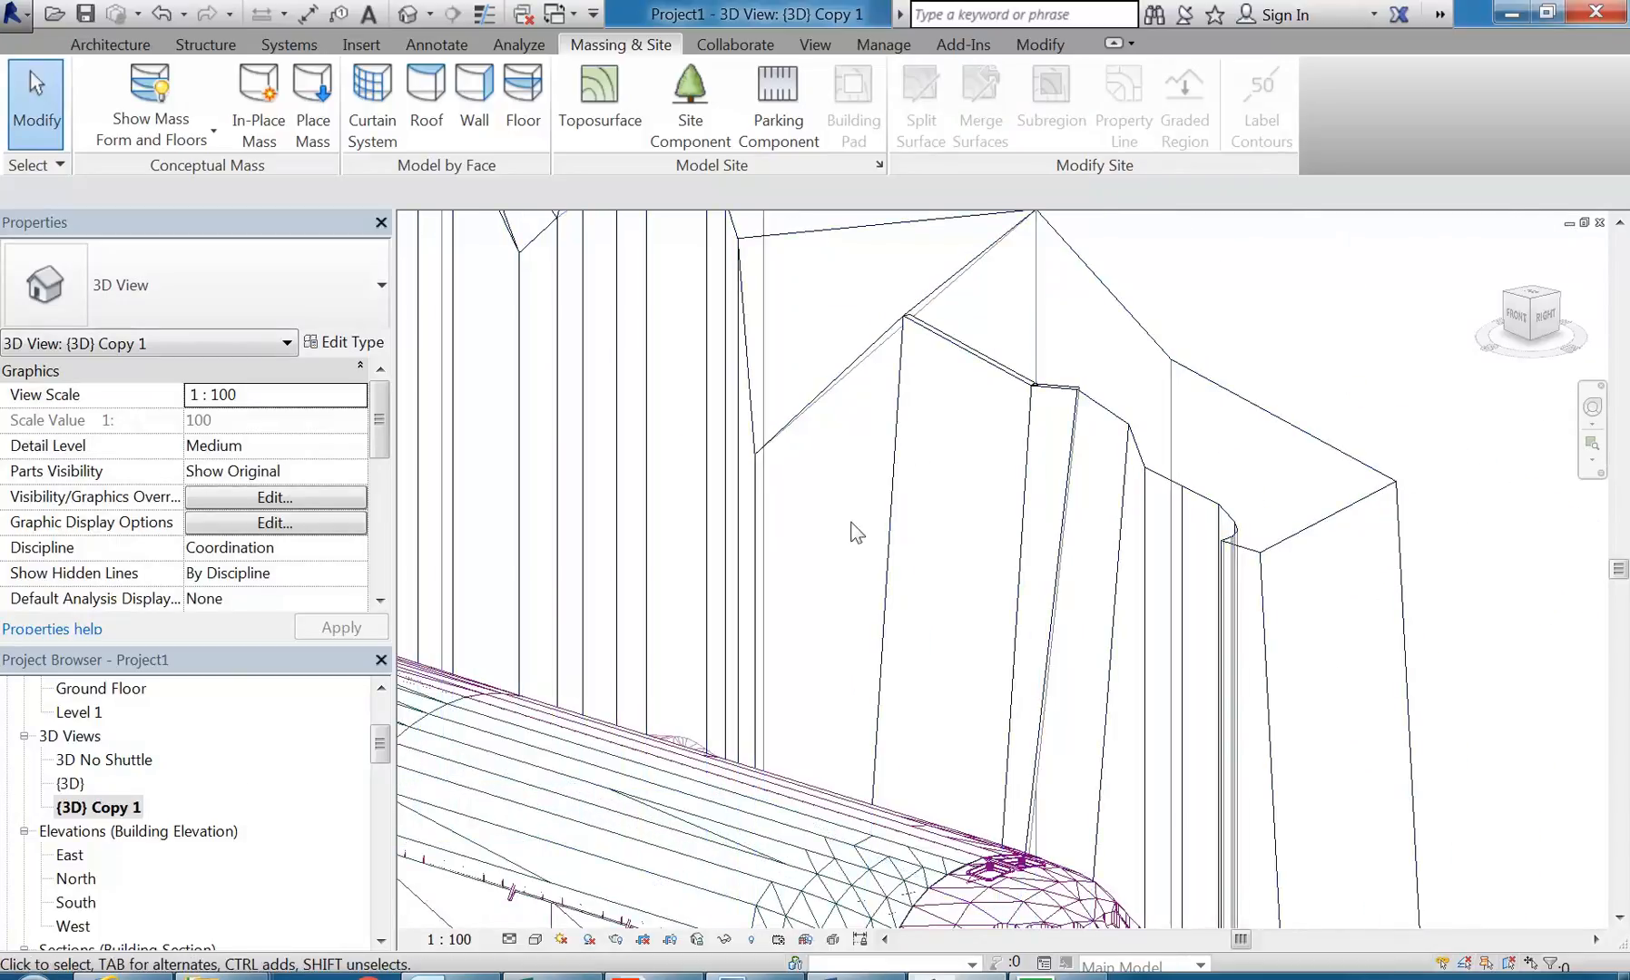
scroll(814, 393, down, 3)
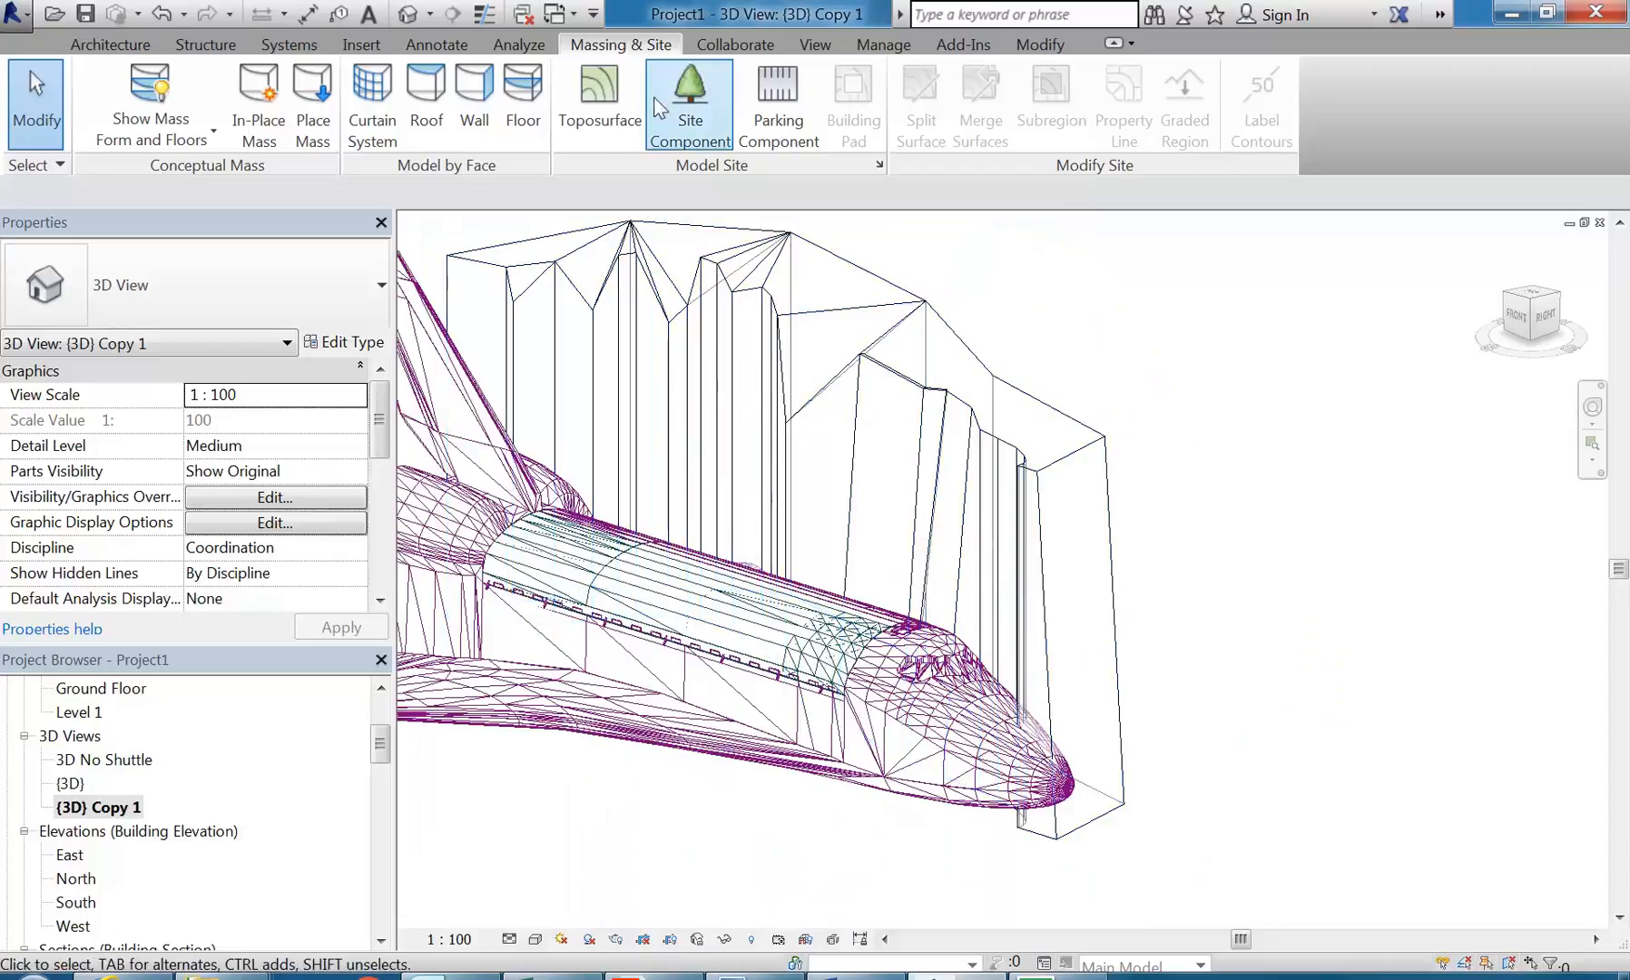
click(470, 91)
scroll(803, 375, up, 5)
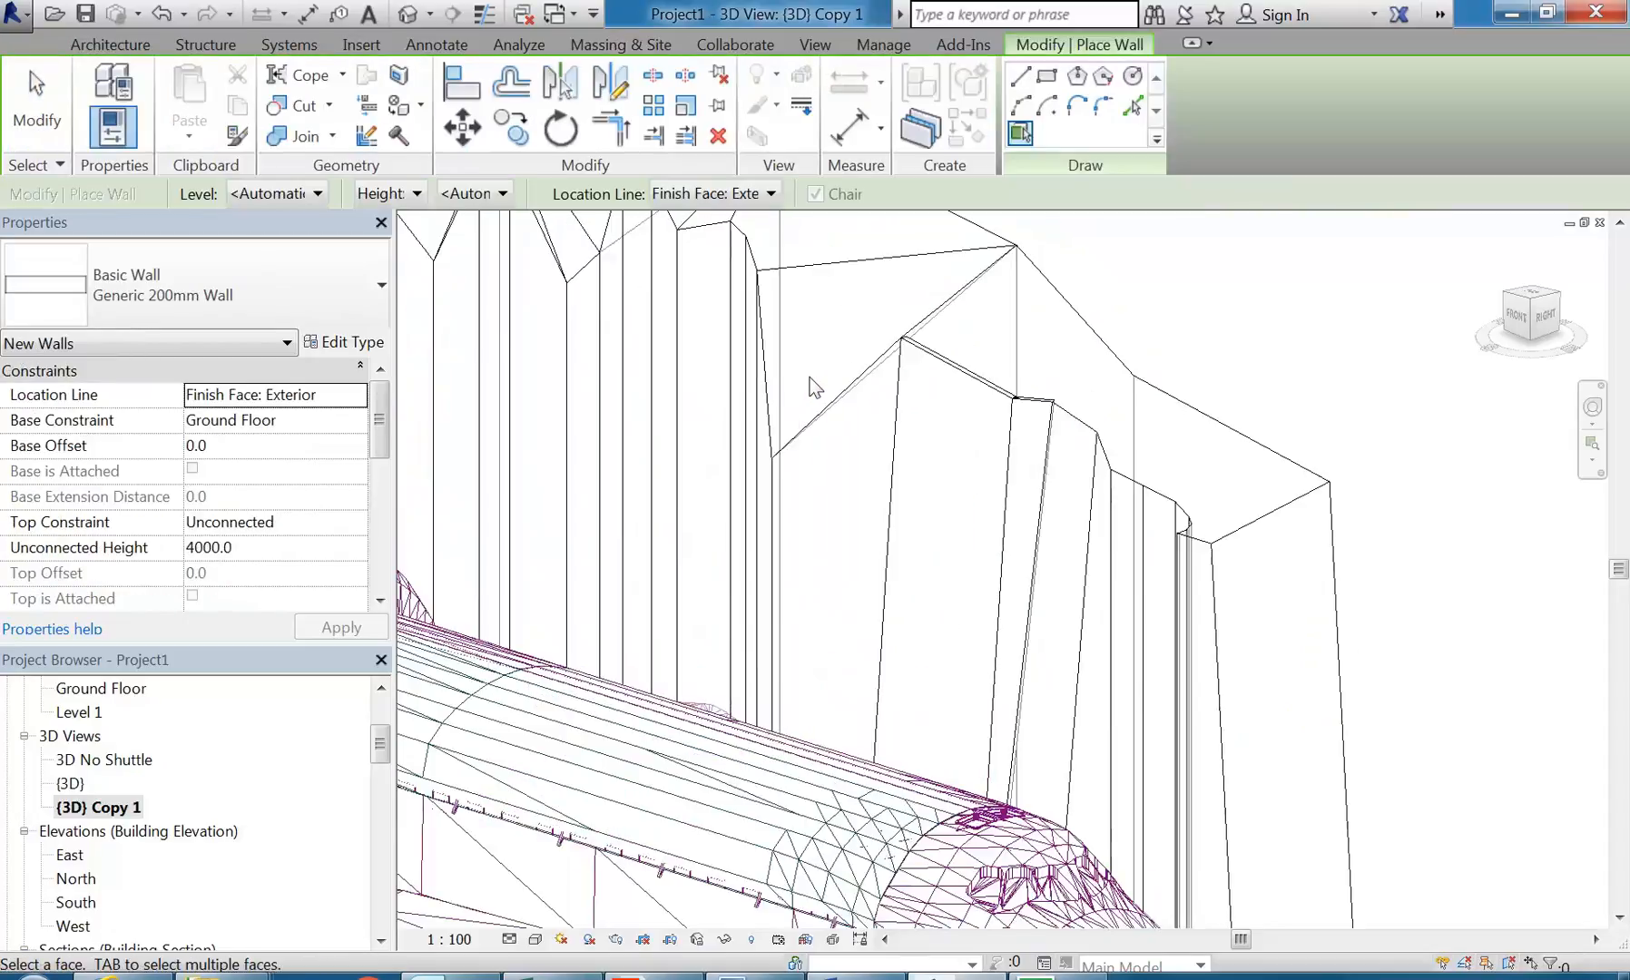
click(845, 413)
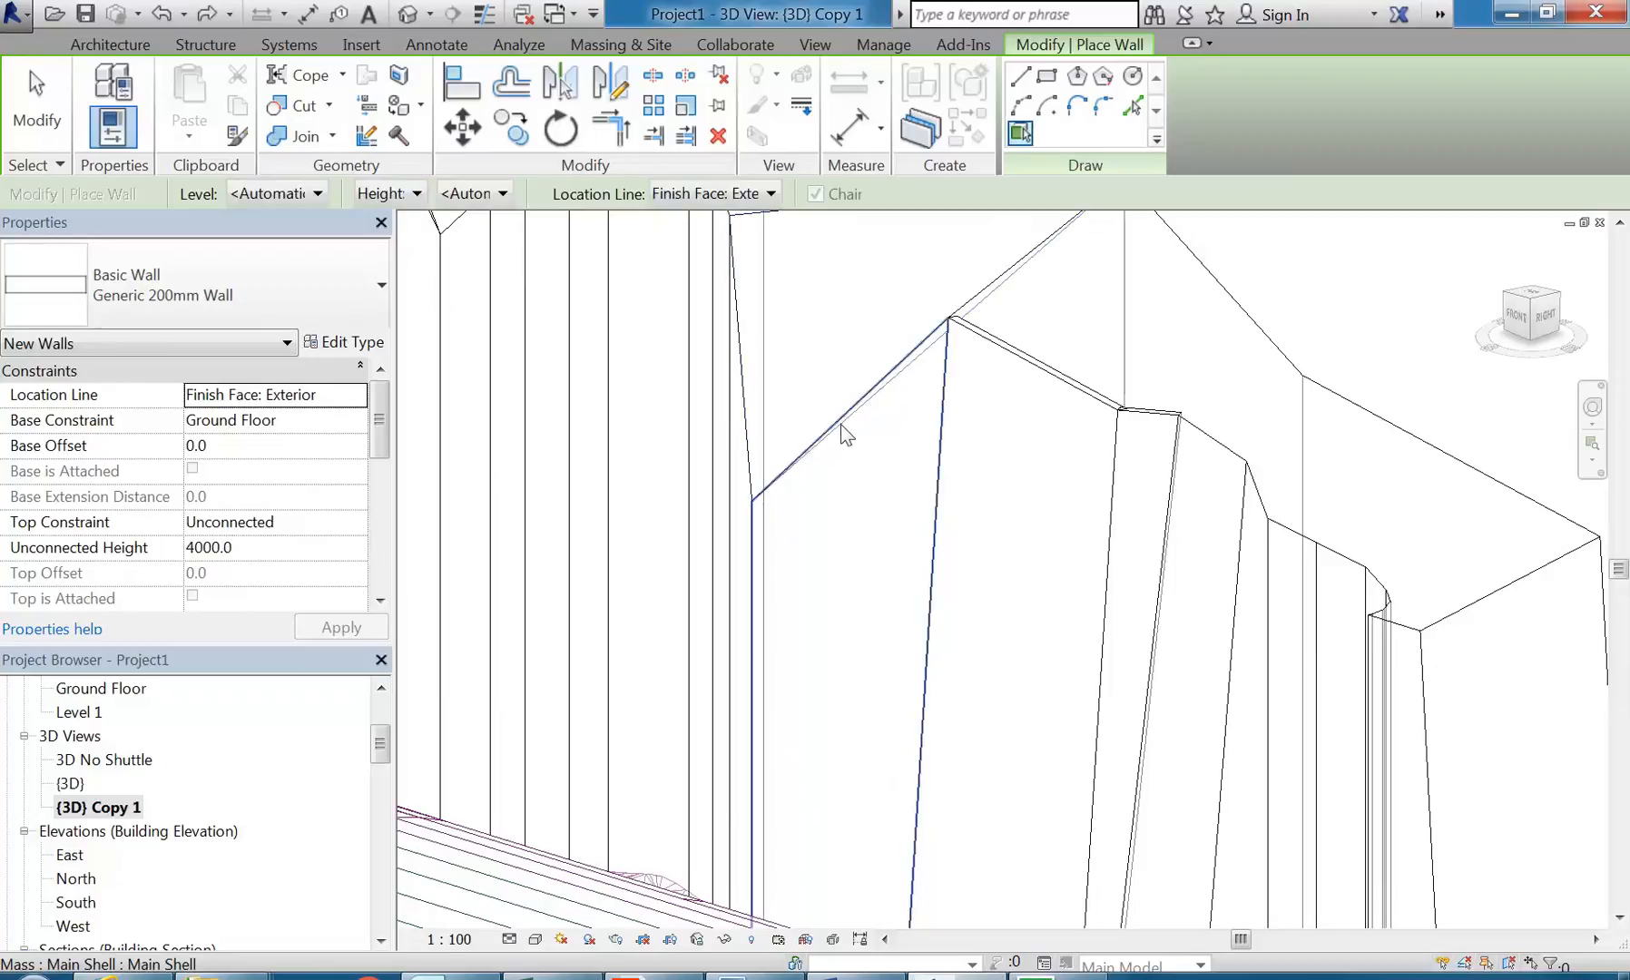
Step: Place another wall by face on the mass face just beyond the narrow one, towards the shuttle's nose, accepting the join warnings
scroll(850, 472, down, 2)
middle_drag(855, 501, 1046, 491)
click(1209, 347)
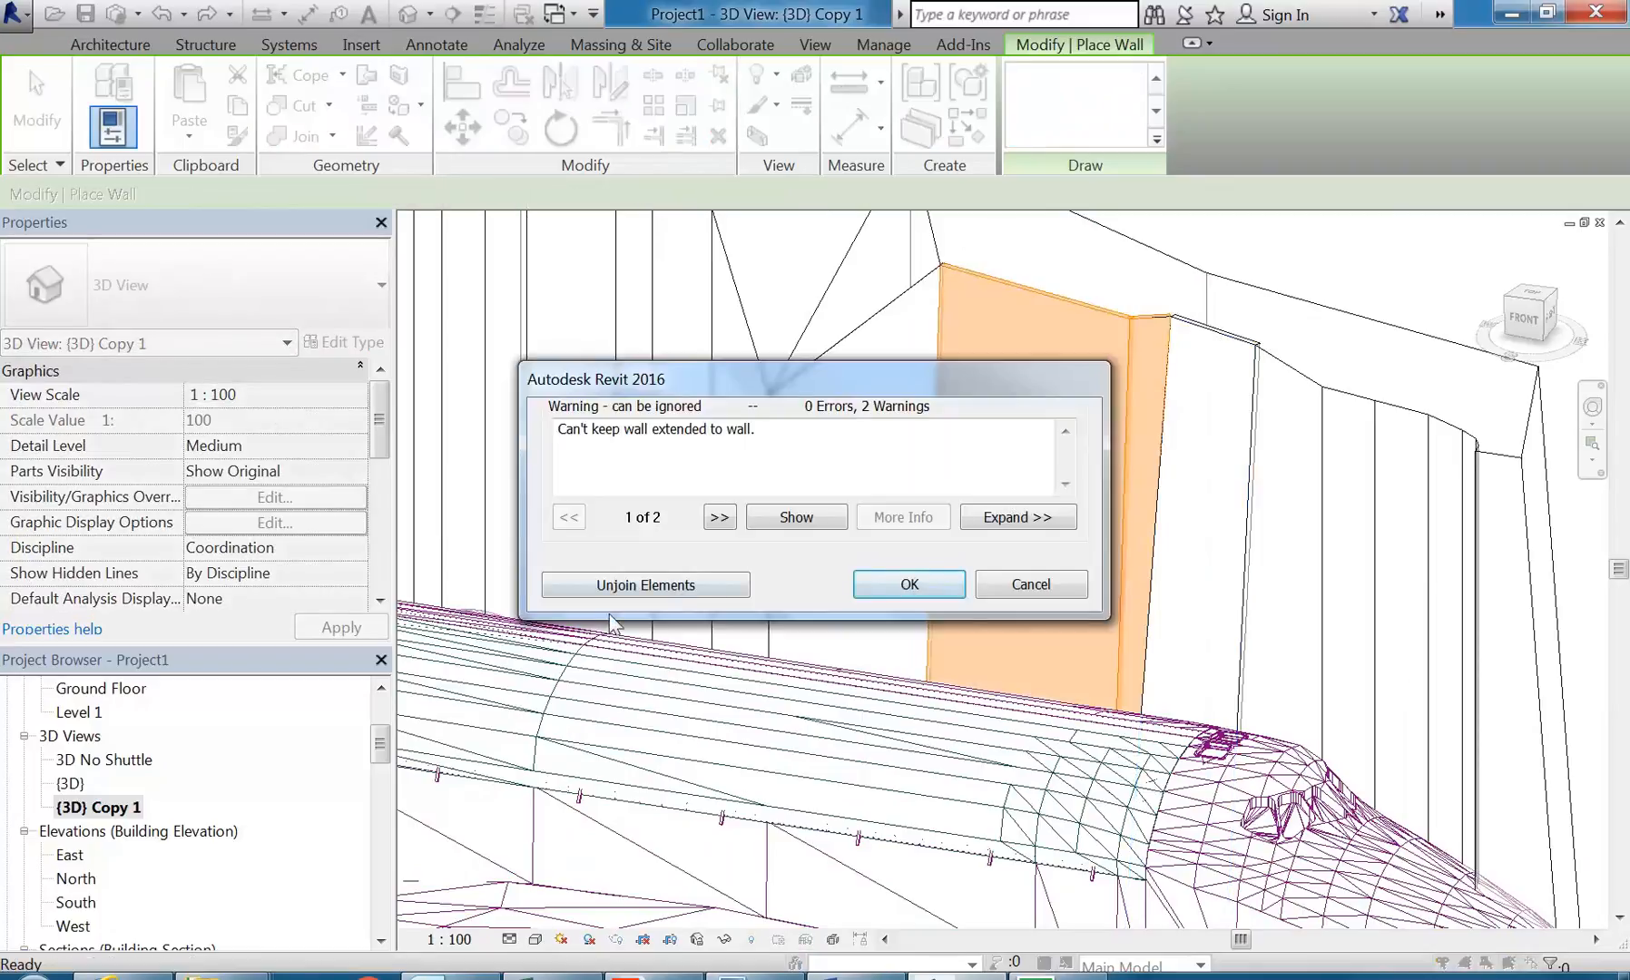
click(948, 578)
key(Escape)
Step: Examine the new walls from several sides beside the shuttle, including in the 3D No Shuttle view
scroll(1170, 316, up, 2)
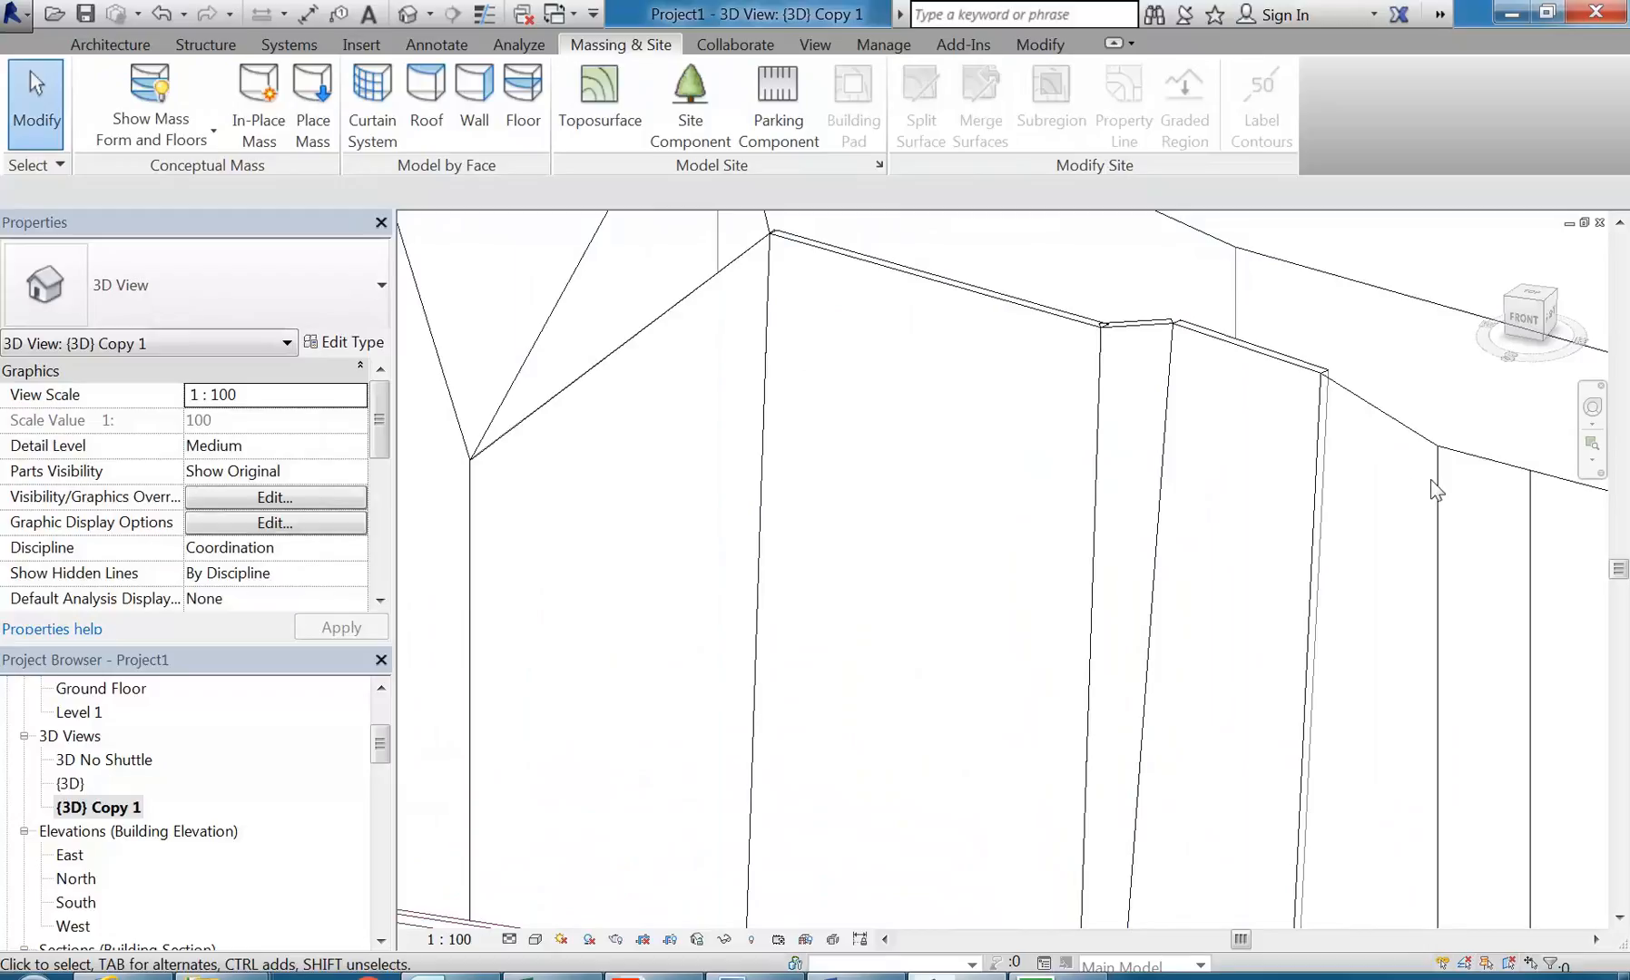
scroll(742, 440, down, 5)
shift+middle_drag(742, 440, 717, 520)
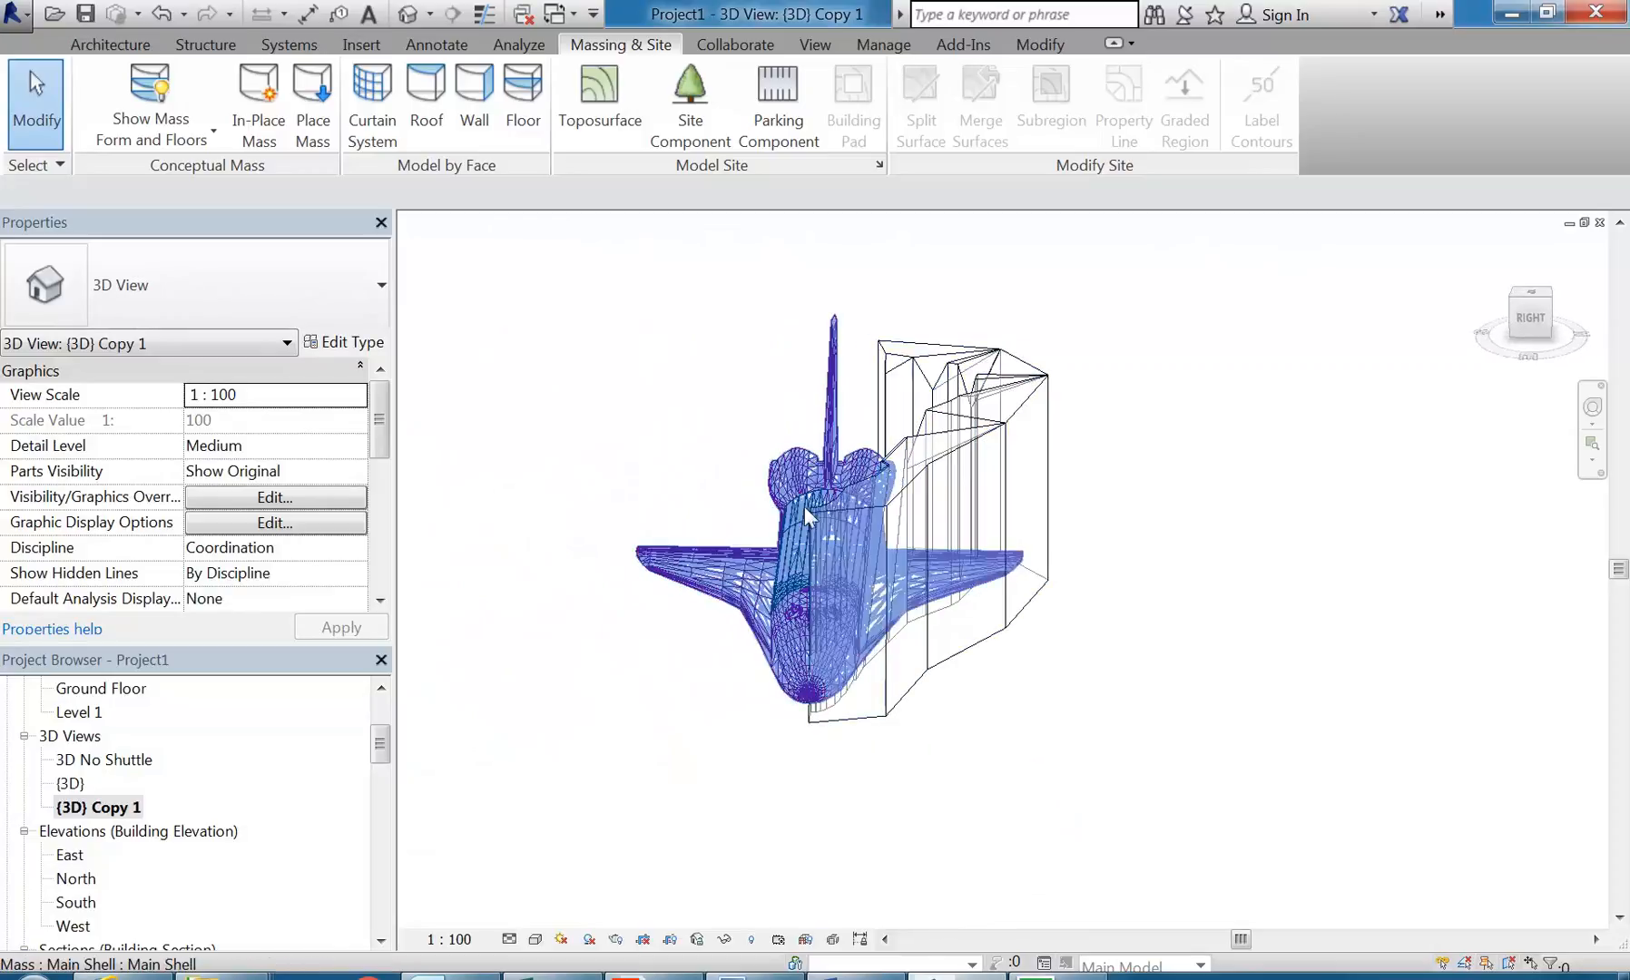
shift+middle_drag(1002, 466, 828, 662)
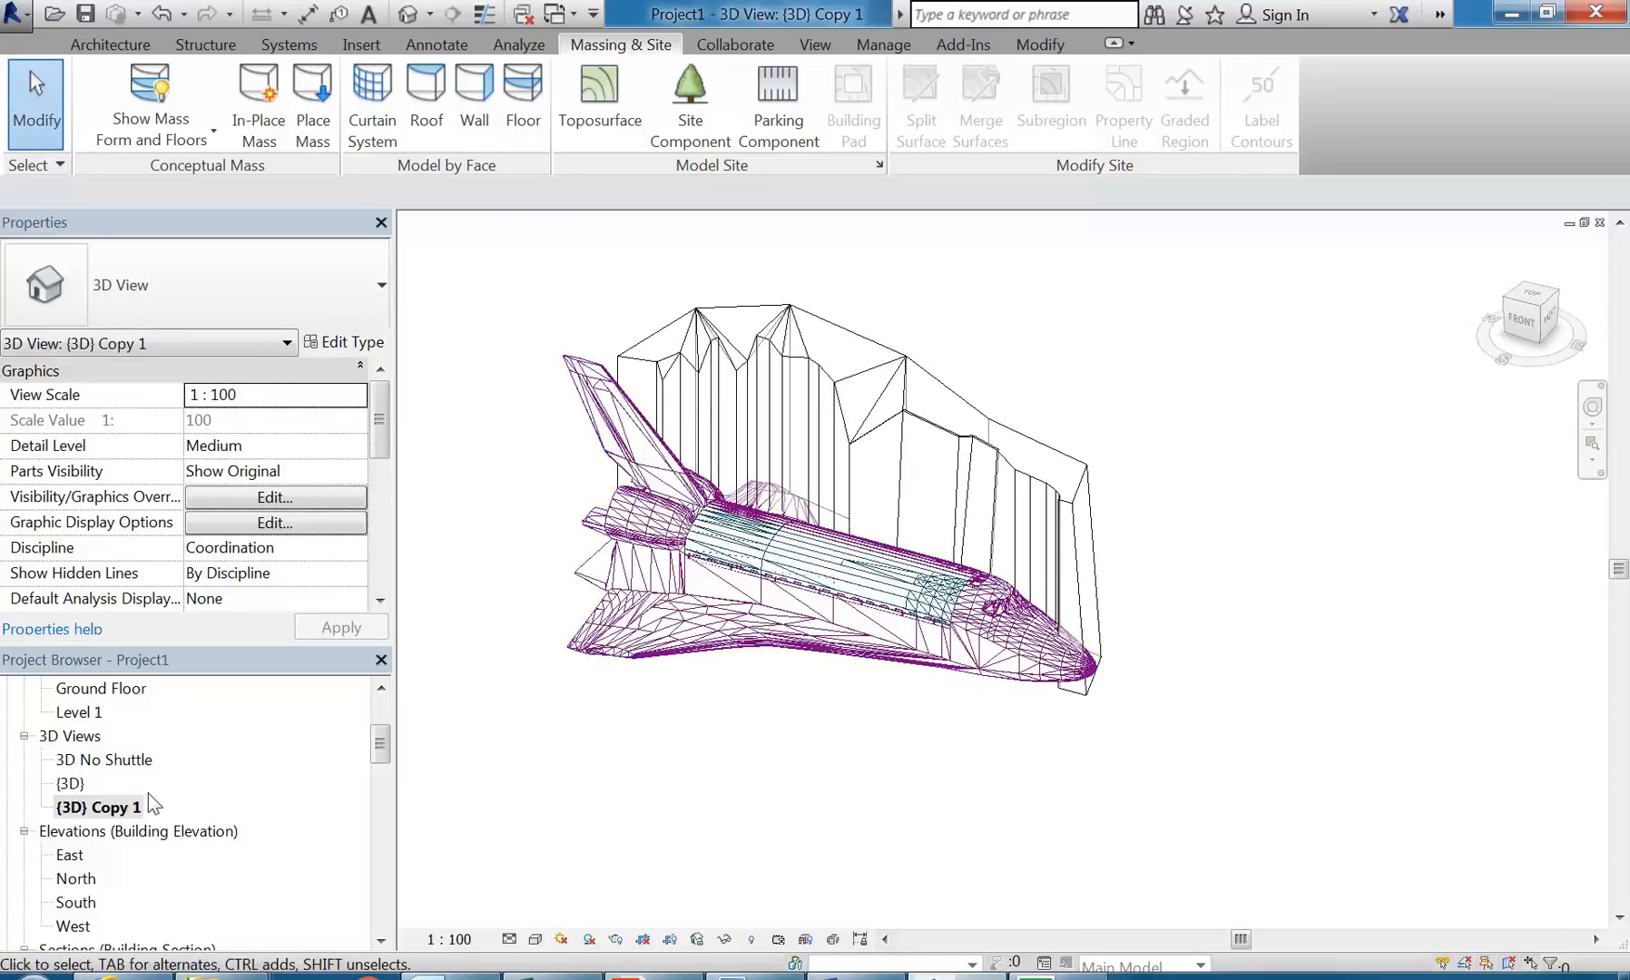
double_click(100, 763)
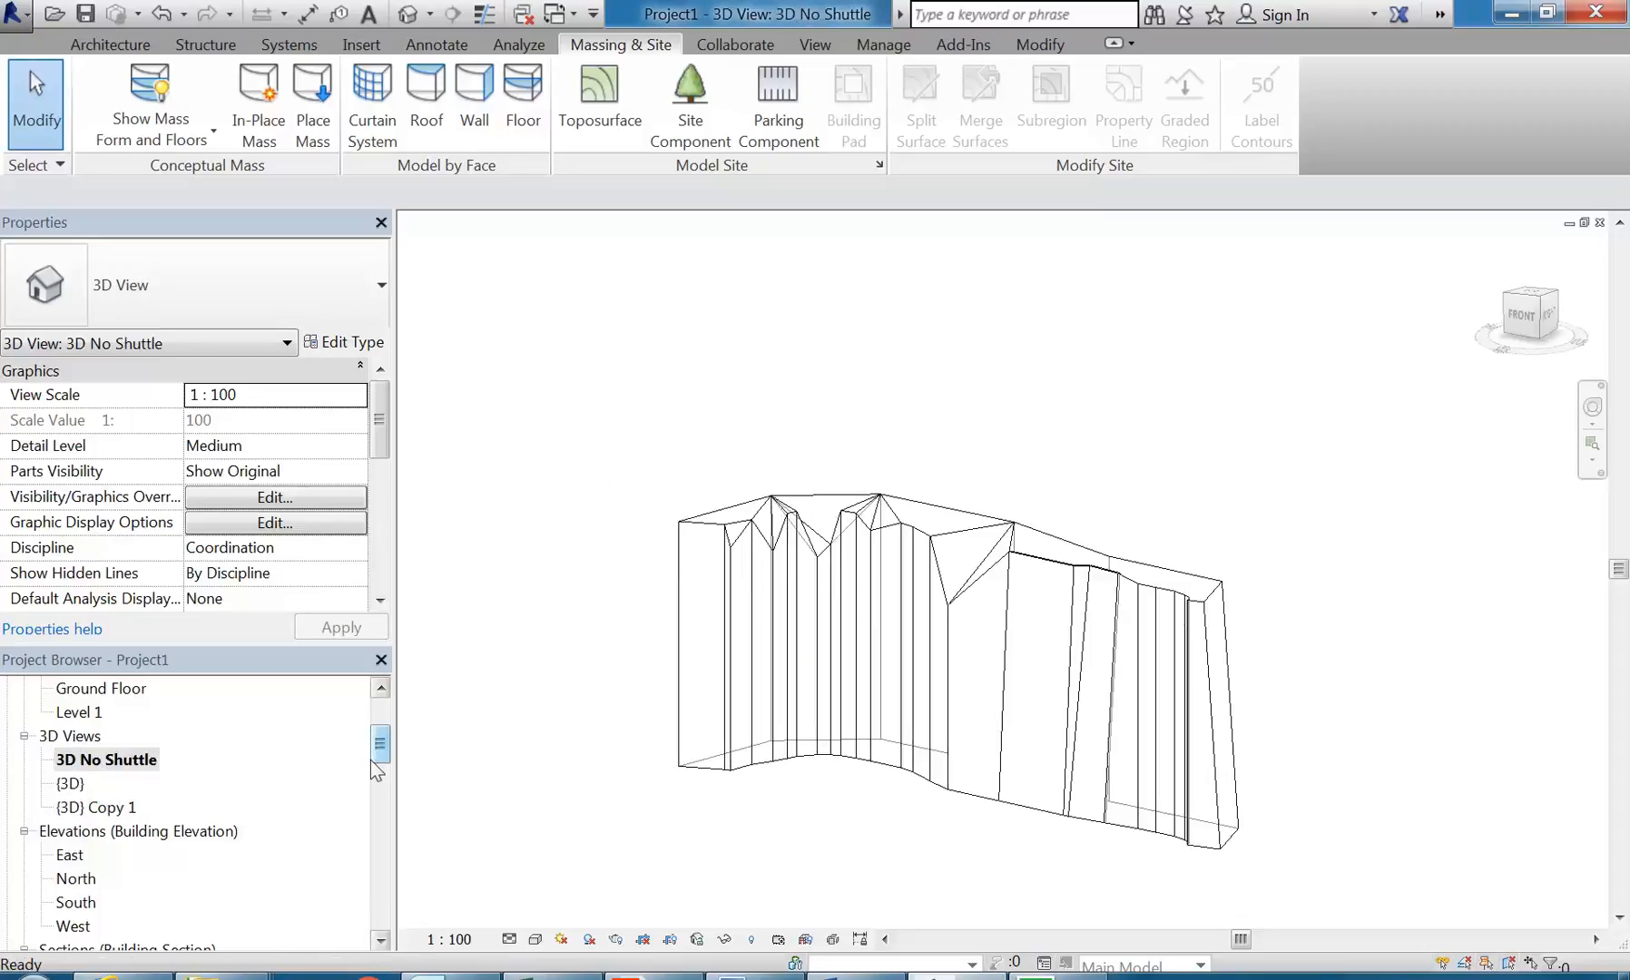
Step: Open the Ground Floor plan and switch the mass display to Show Mass by View Settings to see the walls alone
drag(378, 760, 378, 733)
double_click(113, 733)
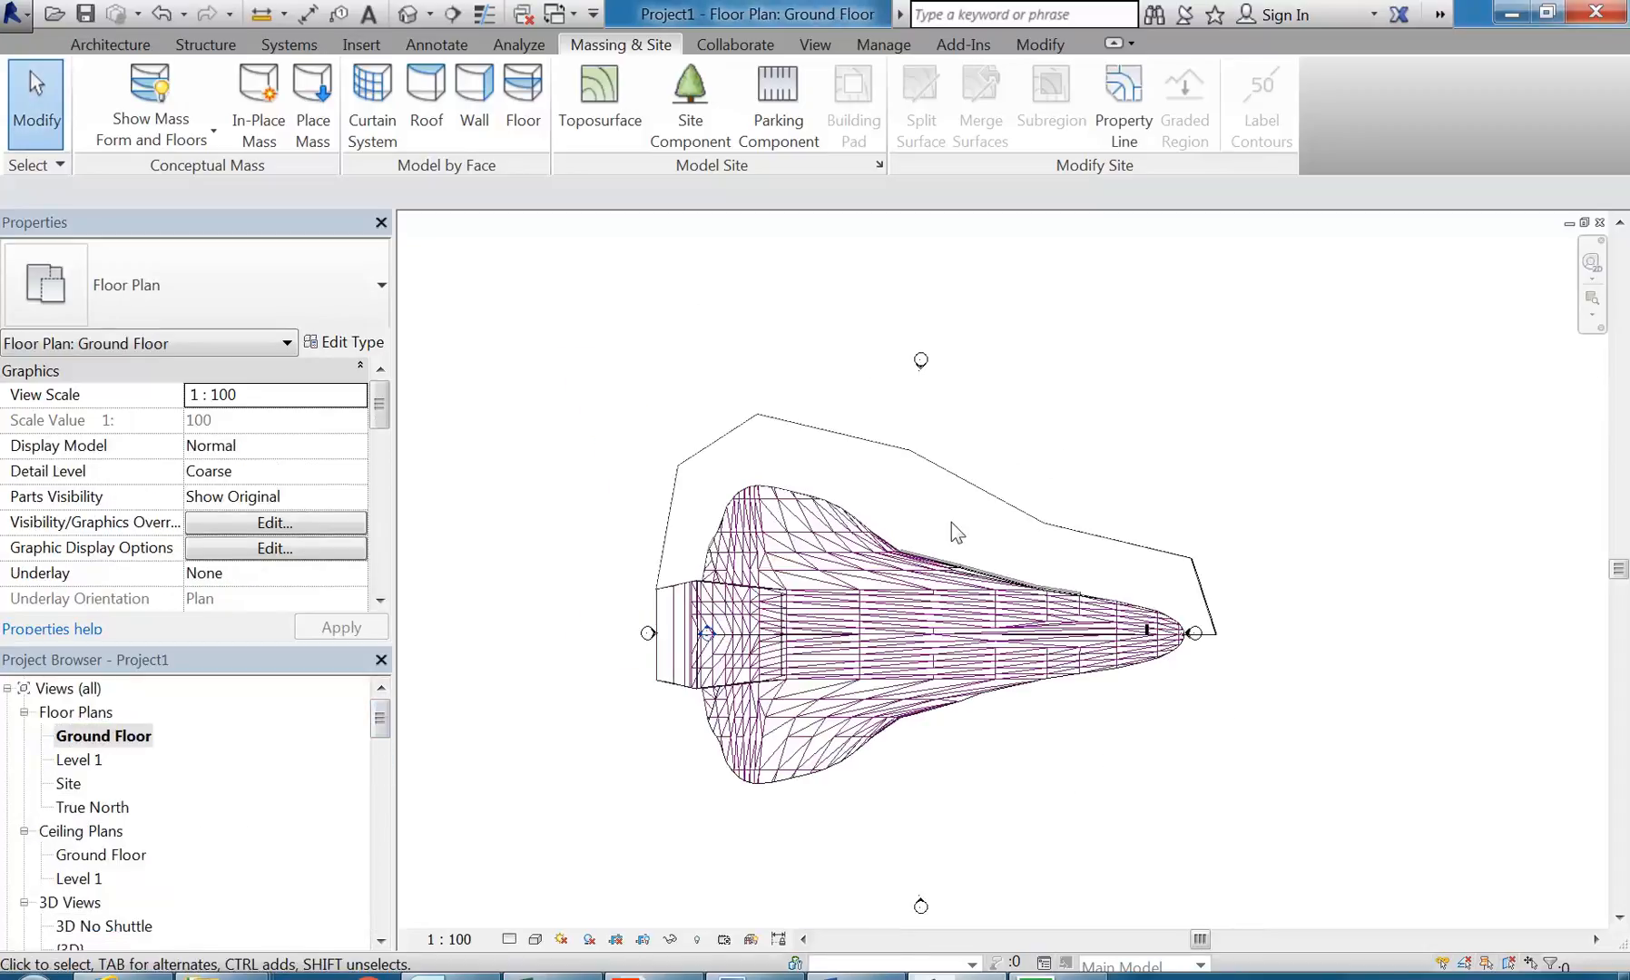
click(151, 91)
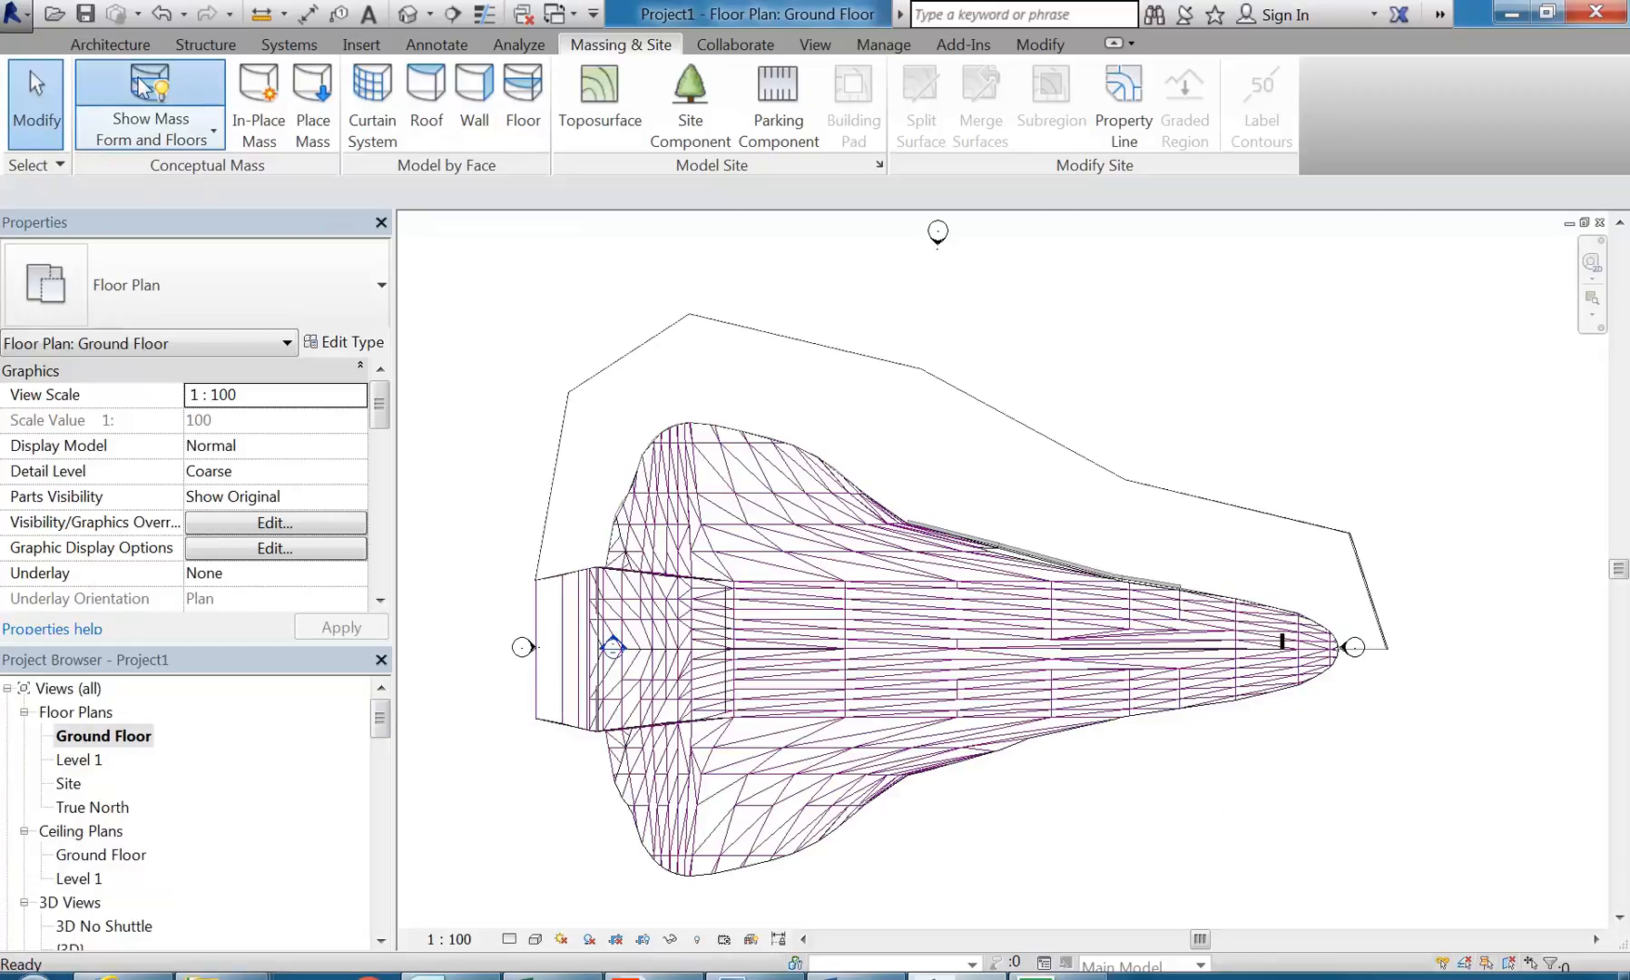
scroll(1053, 554, up, 5)
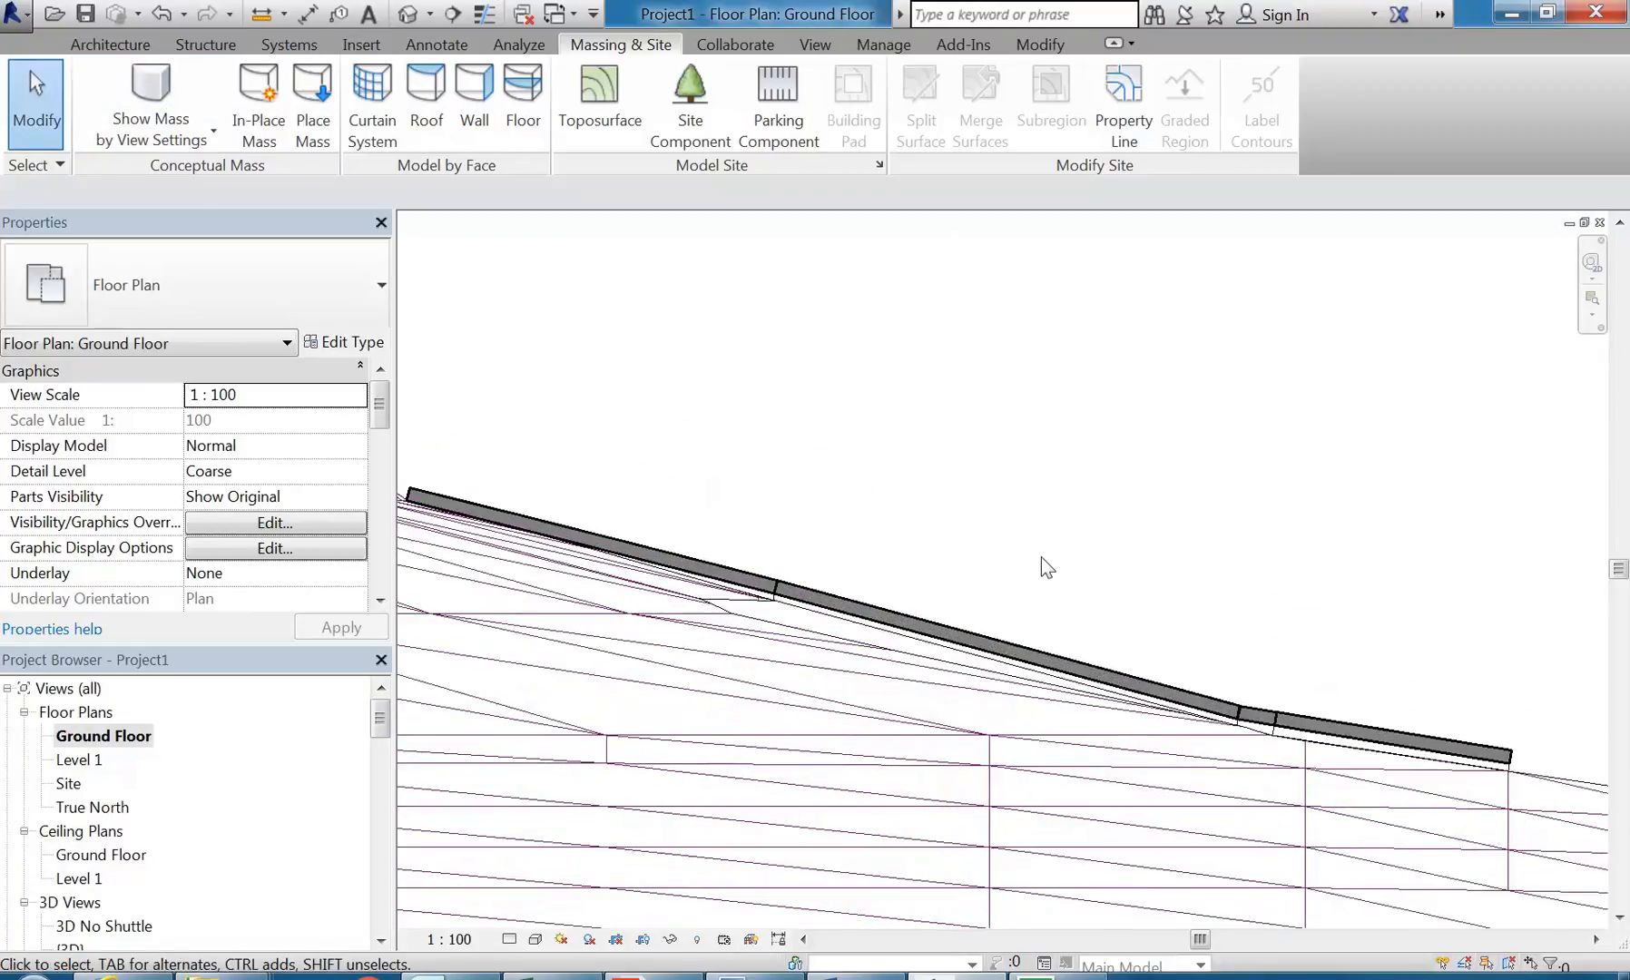
scroll(1040, 558, down, 6)
Step: Hide the space-shuttle element in the Ground Floor plan view
click(900, 602)
right_click(899, 603)
mouse_move(1028, 243)
click(1326, 240)
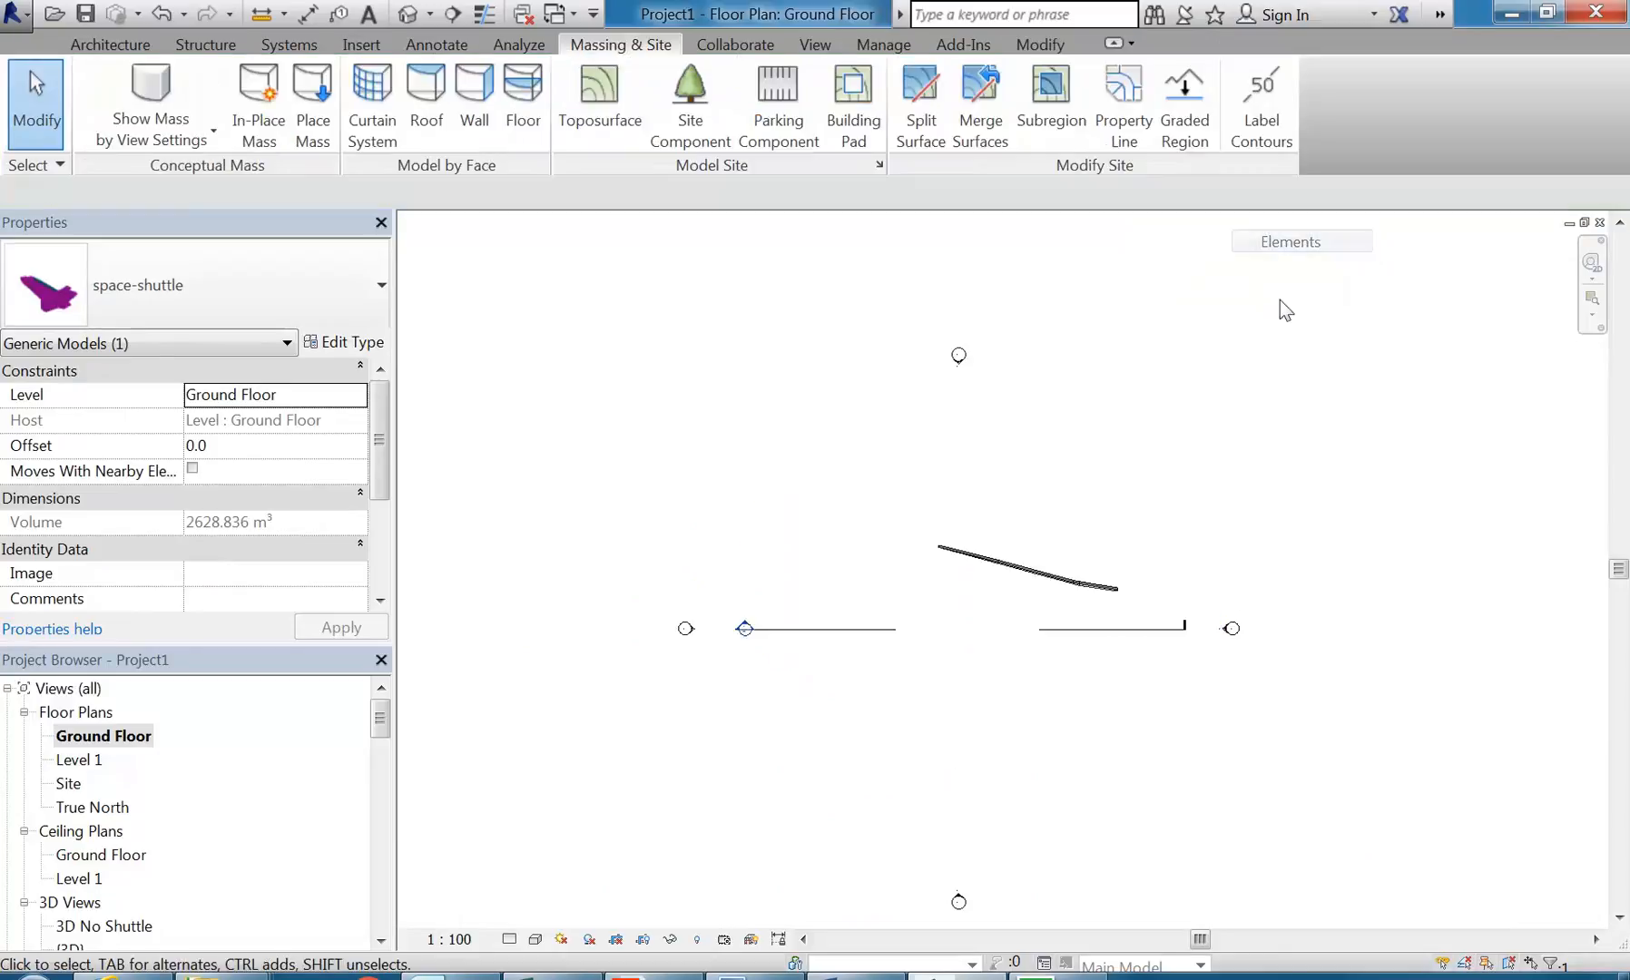
Step: Toggle the mass display on and back to view settings in the Ground Floor plan to compare the walls with the mass
middle_drag(1055, 600, 441, 353)
click(146, 90)
click(142, 84)
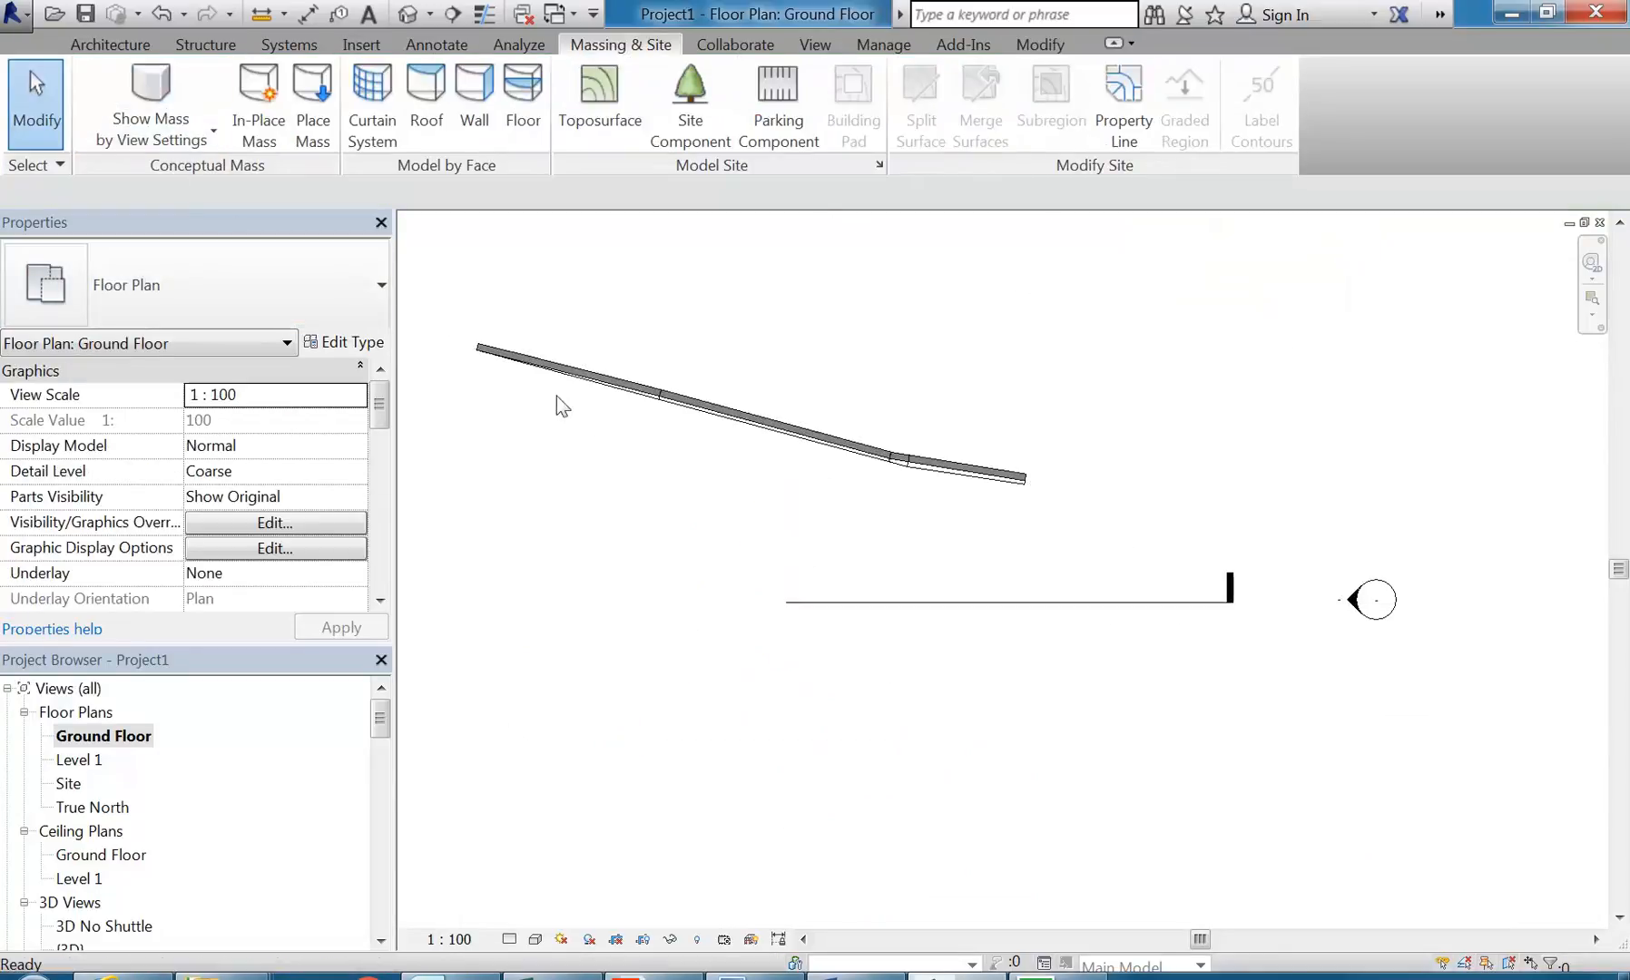
scroll(749, 534, down, 2)
middle_drag(751, 537, 1018, 626)
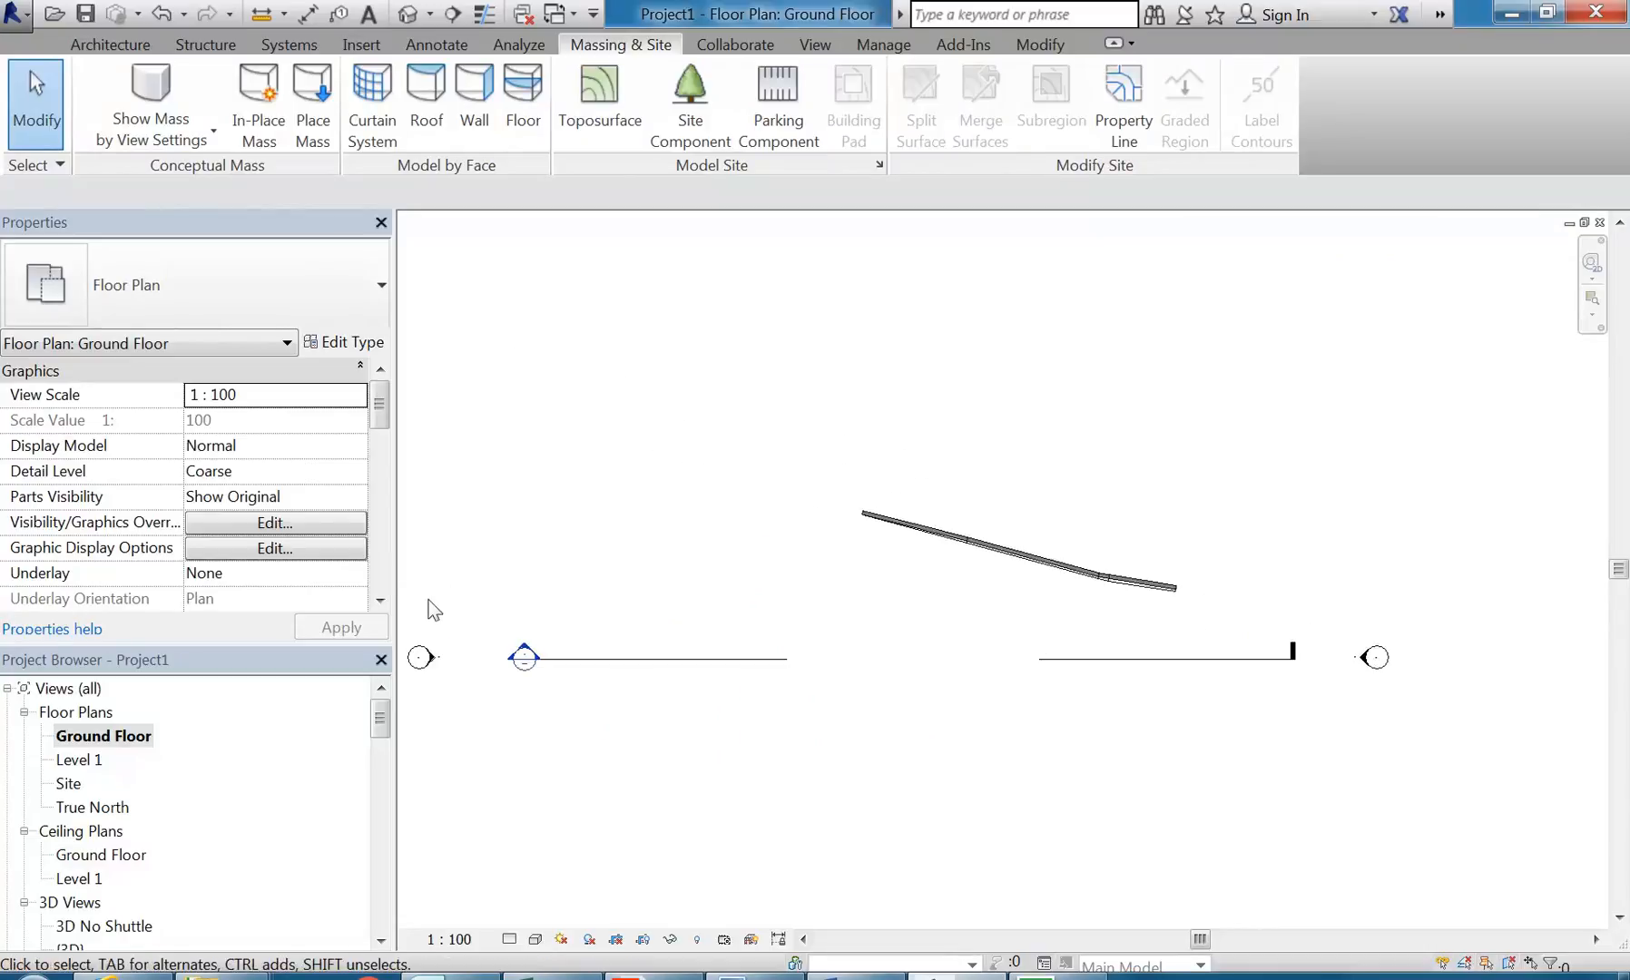
Step: Open the {3D} Copy 1, {3D} and 3D No Shuttle views in turn to compare how the walls and mass display
drag(385, 721, 378, 755)
double_click(127, 735)
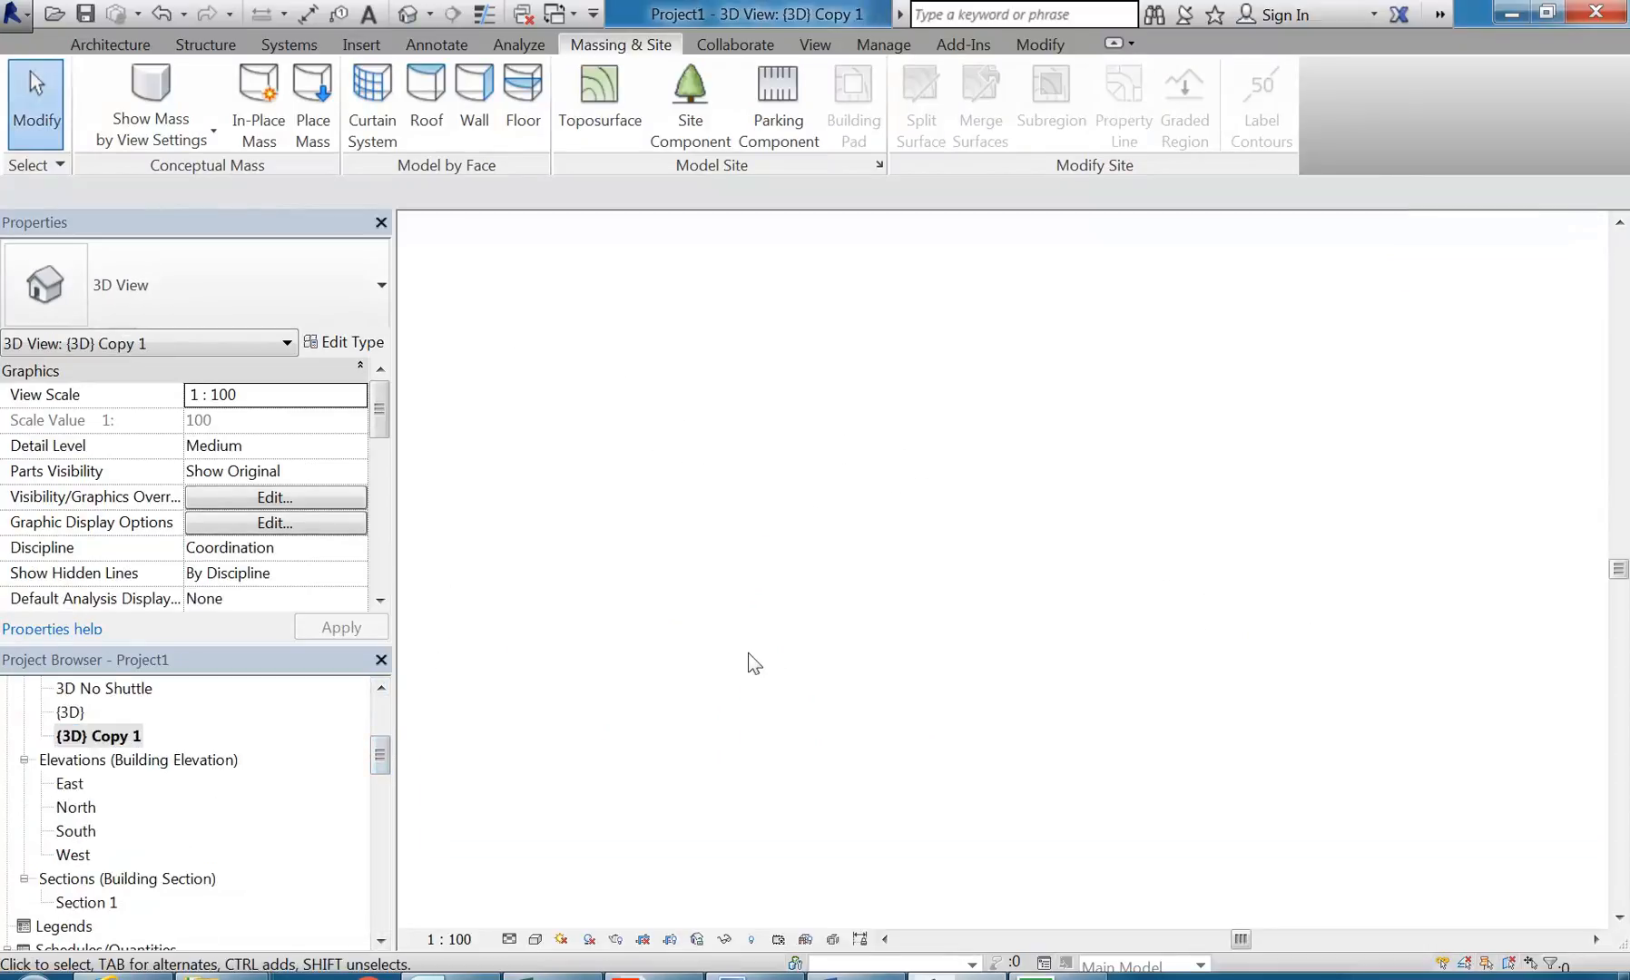
double_click(73, 712)
double_click(121, 688)
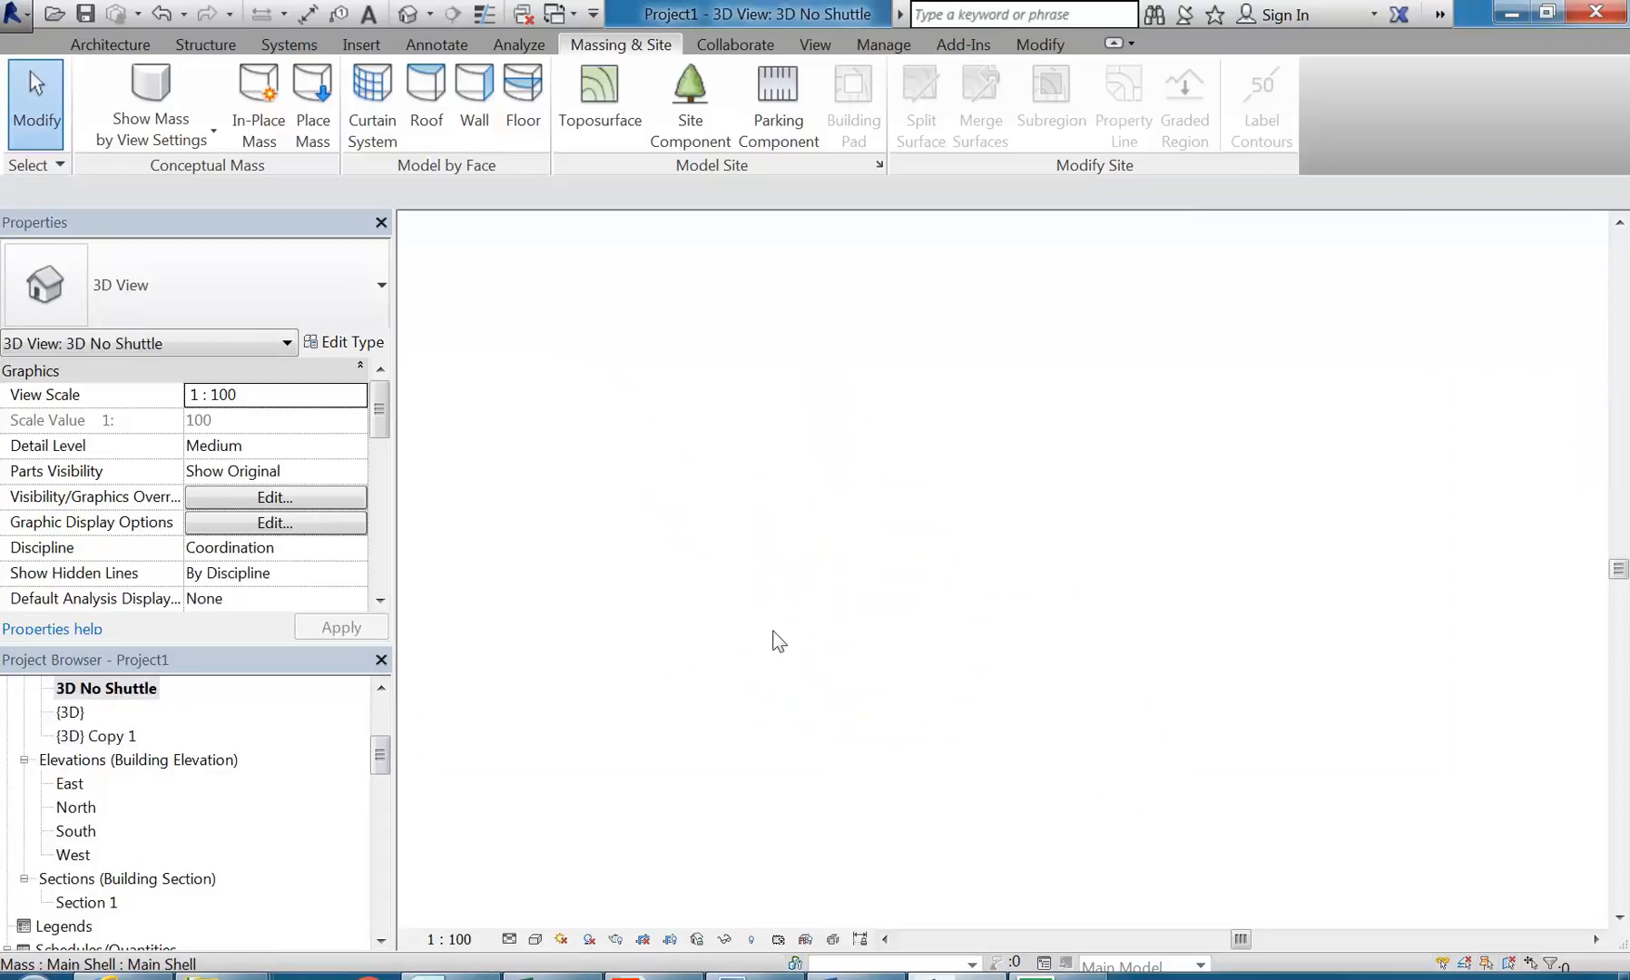
shift+middle_drag(776, 640, 858, 713)
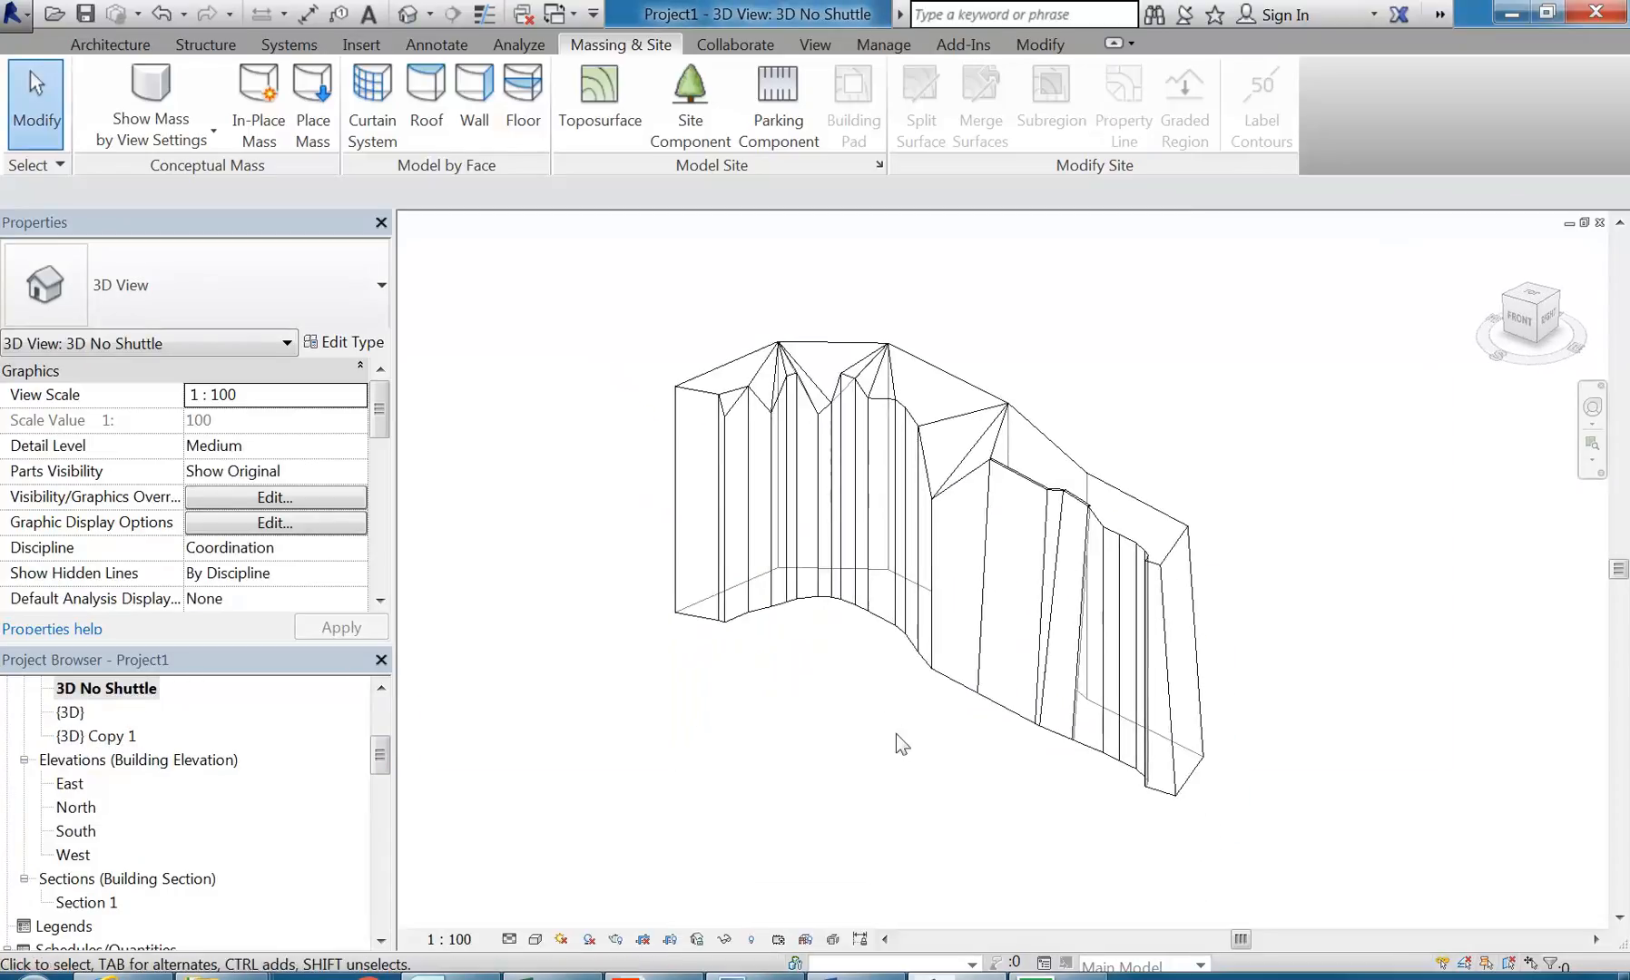
middle_click(902, 746)
scroll(986, 807, up, 4)
middle_drag(939, 802, 971, 838)
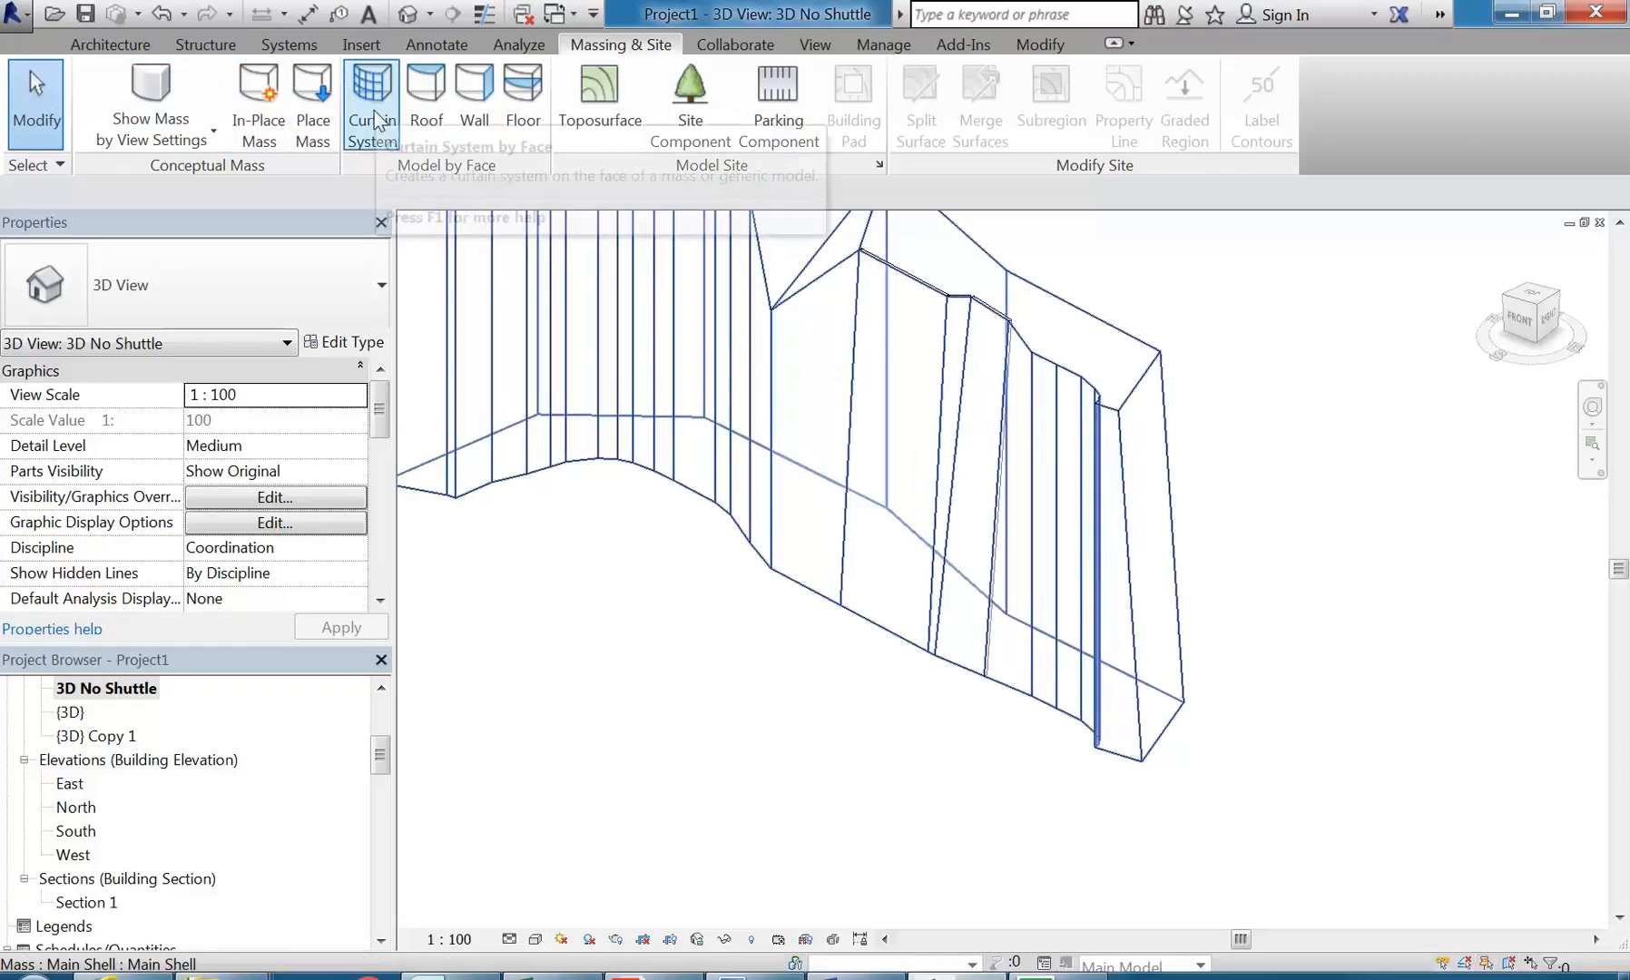
Step: Start a new in-place mass named Ce in the 3D No Shuttle view
click(247, 121)
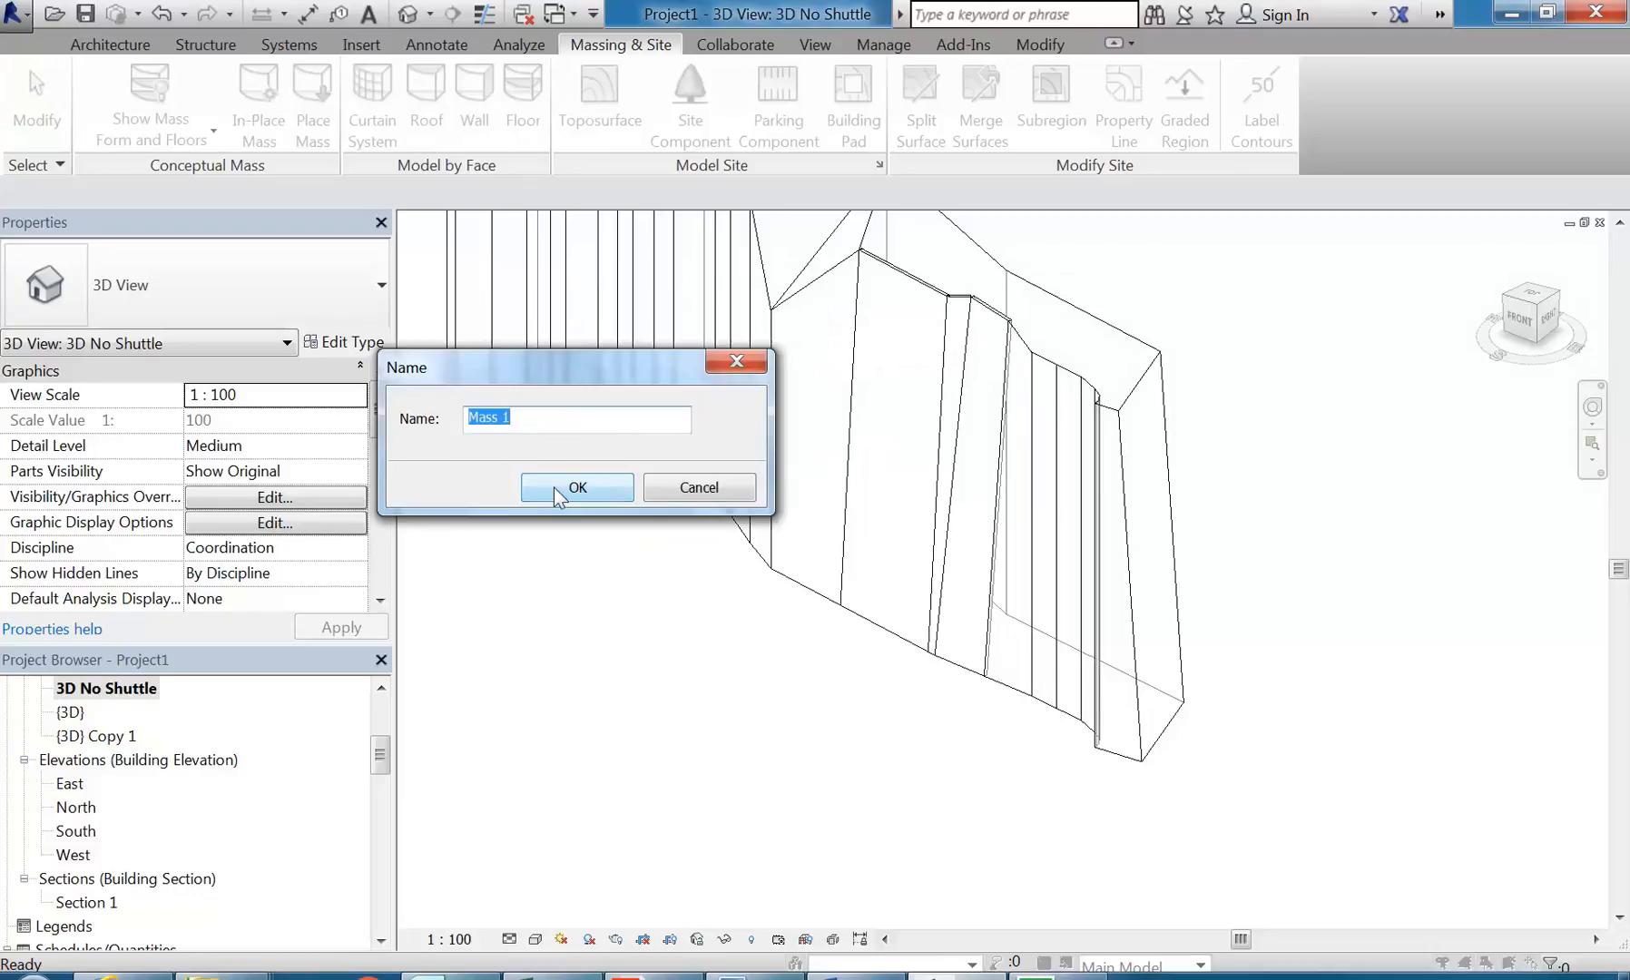
text(Ce)
click(555, 499)
Step: Draw a rectangle of model lines on the Ground Floor level in front of and partly across the shell mass
scroll(1105, 594, down, 2)
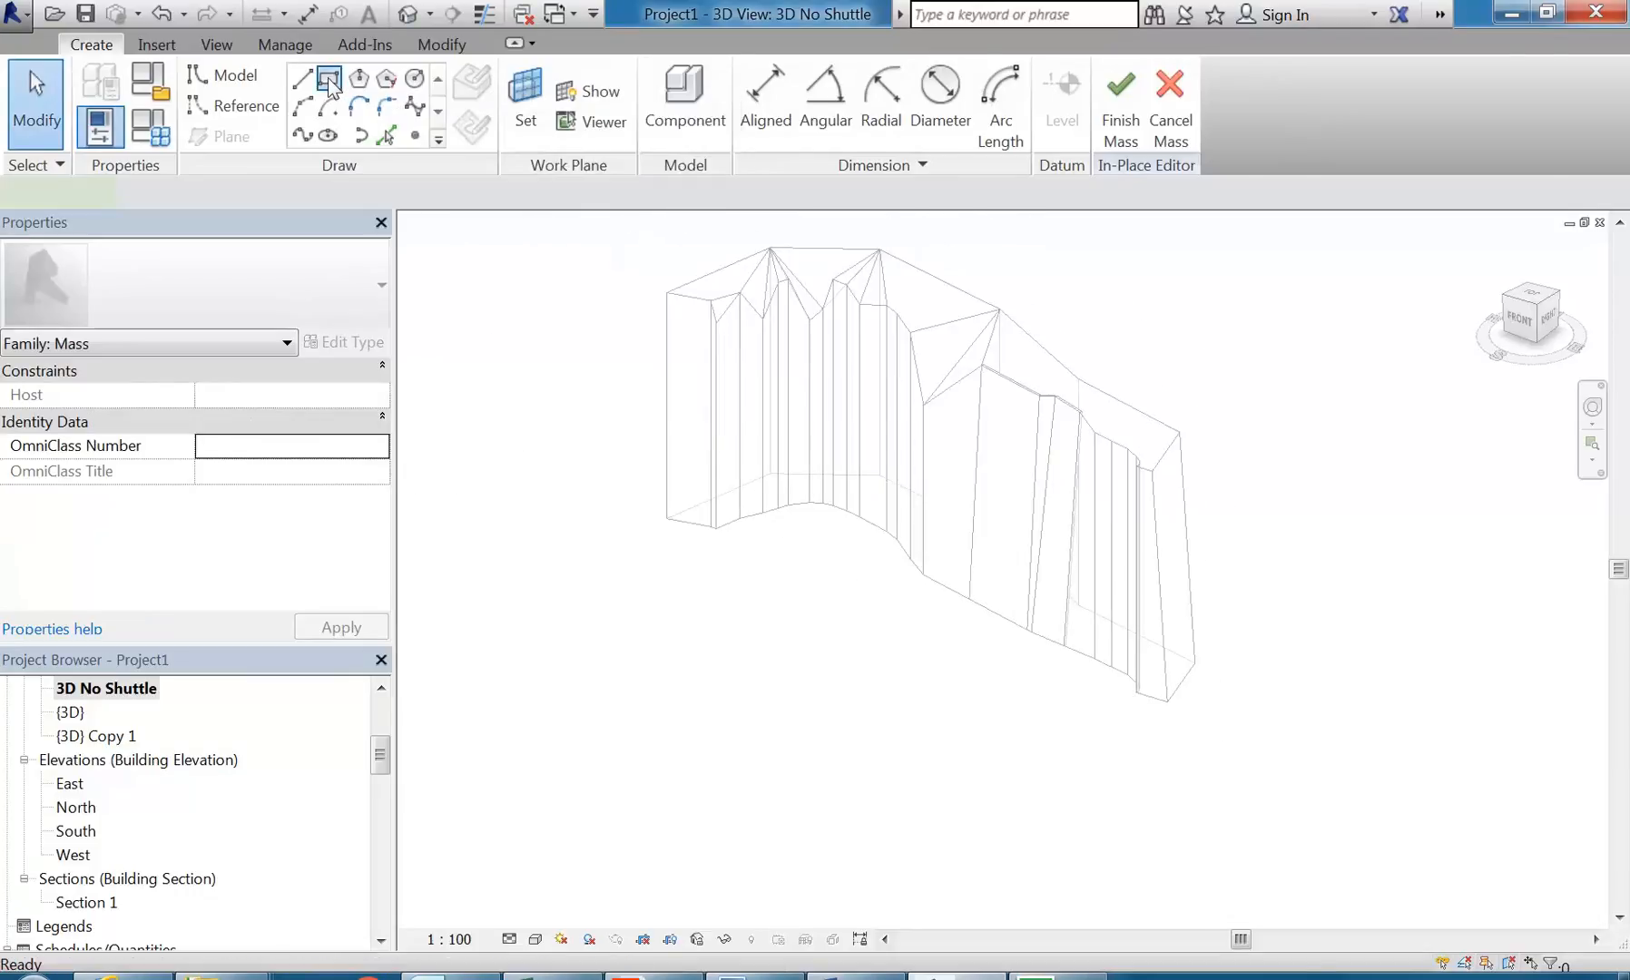
click(332, 79)
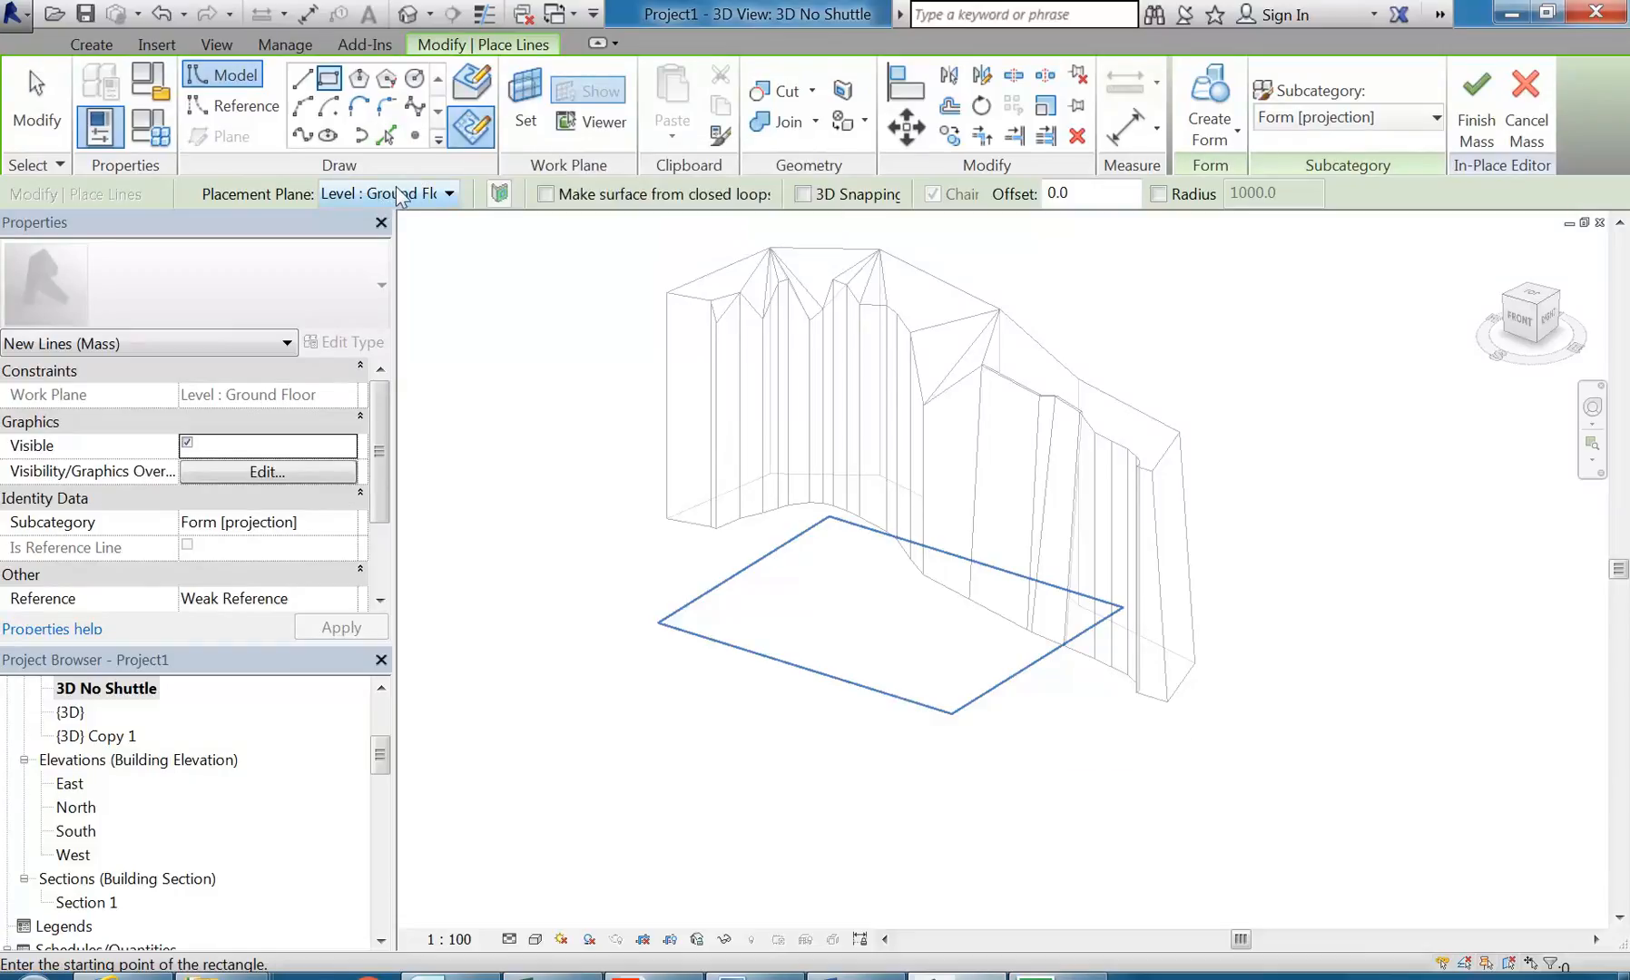
Step: Draw a rectangle of model lines about 21600 by 8500 mm on the Ground Floor level in front of the shell mass
click(1088, 728)
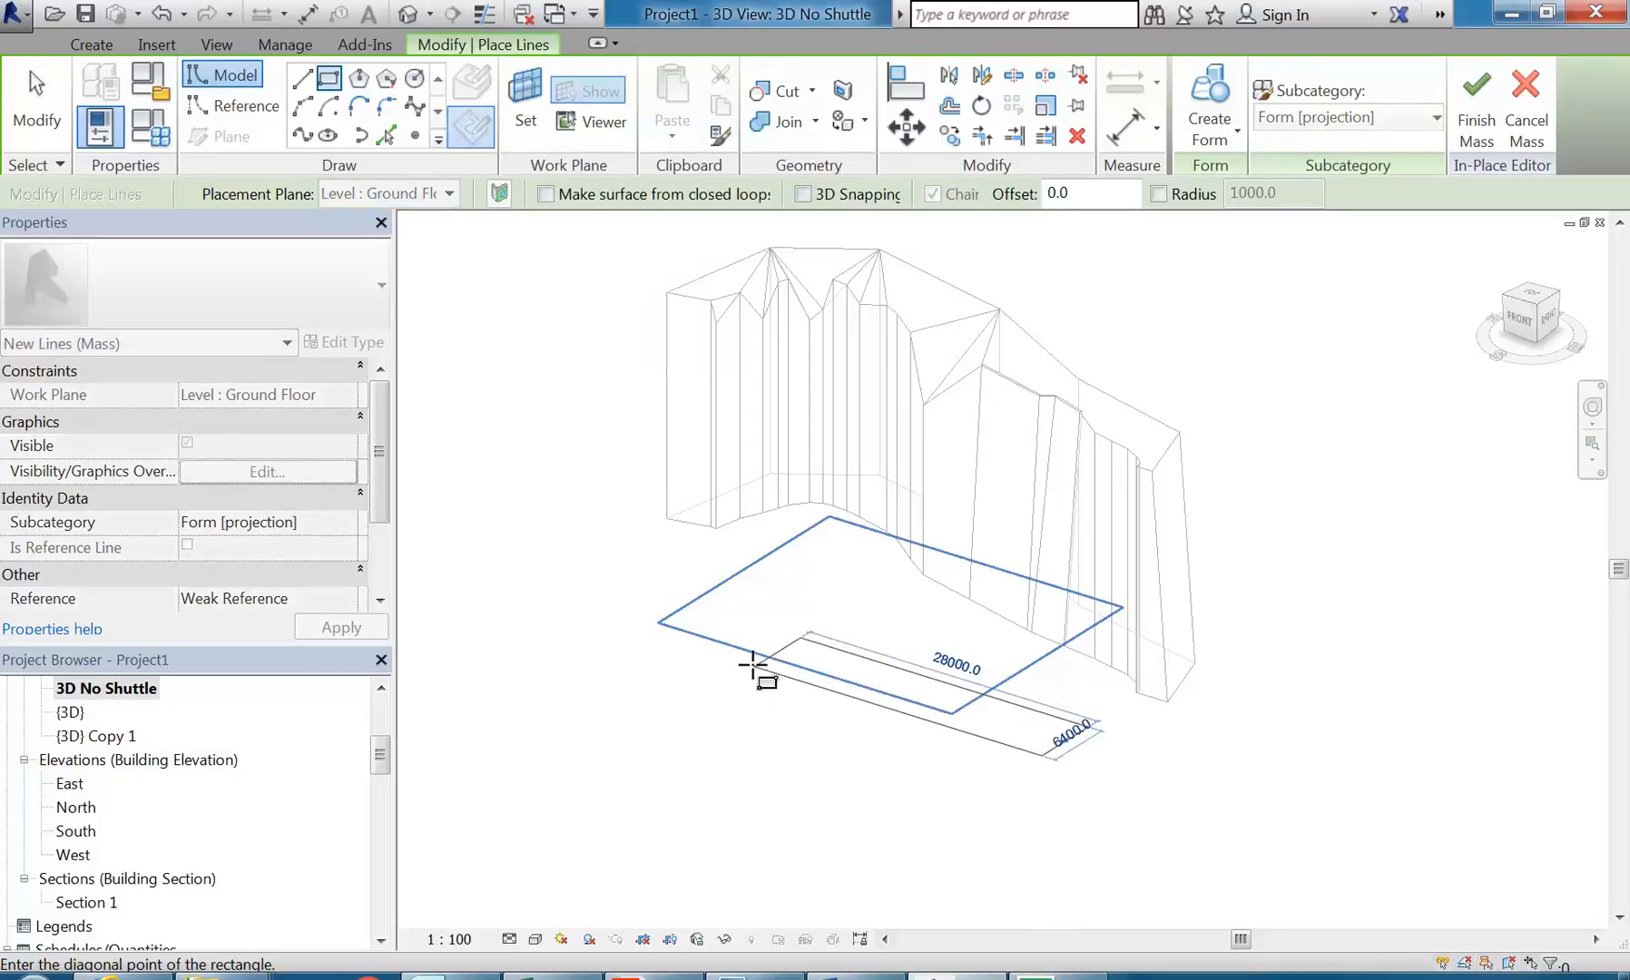
click(800, 700)
scroll(958, 692, up, 2)
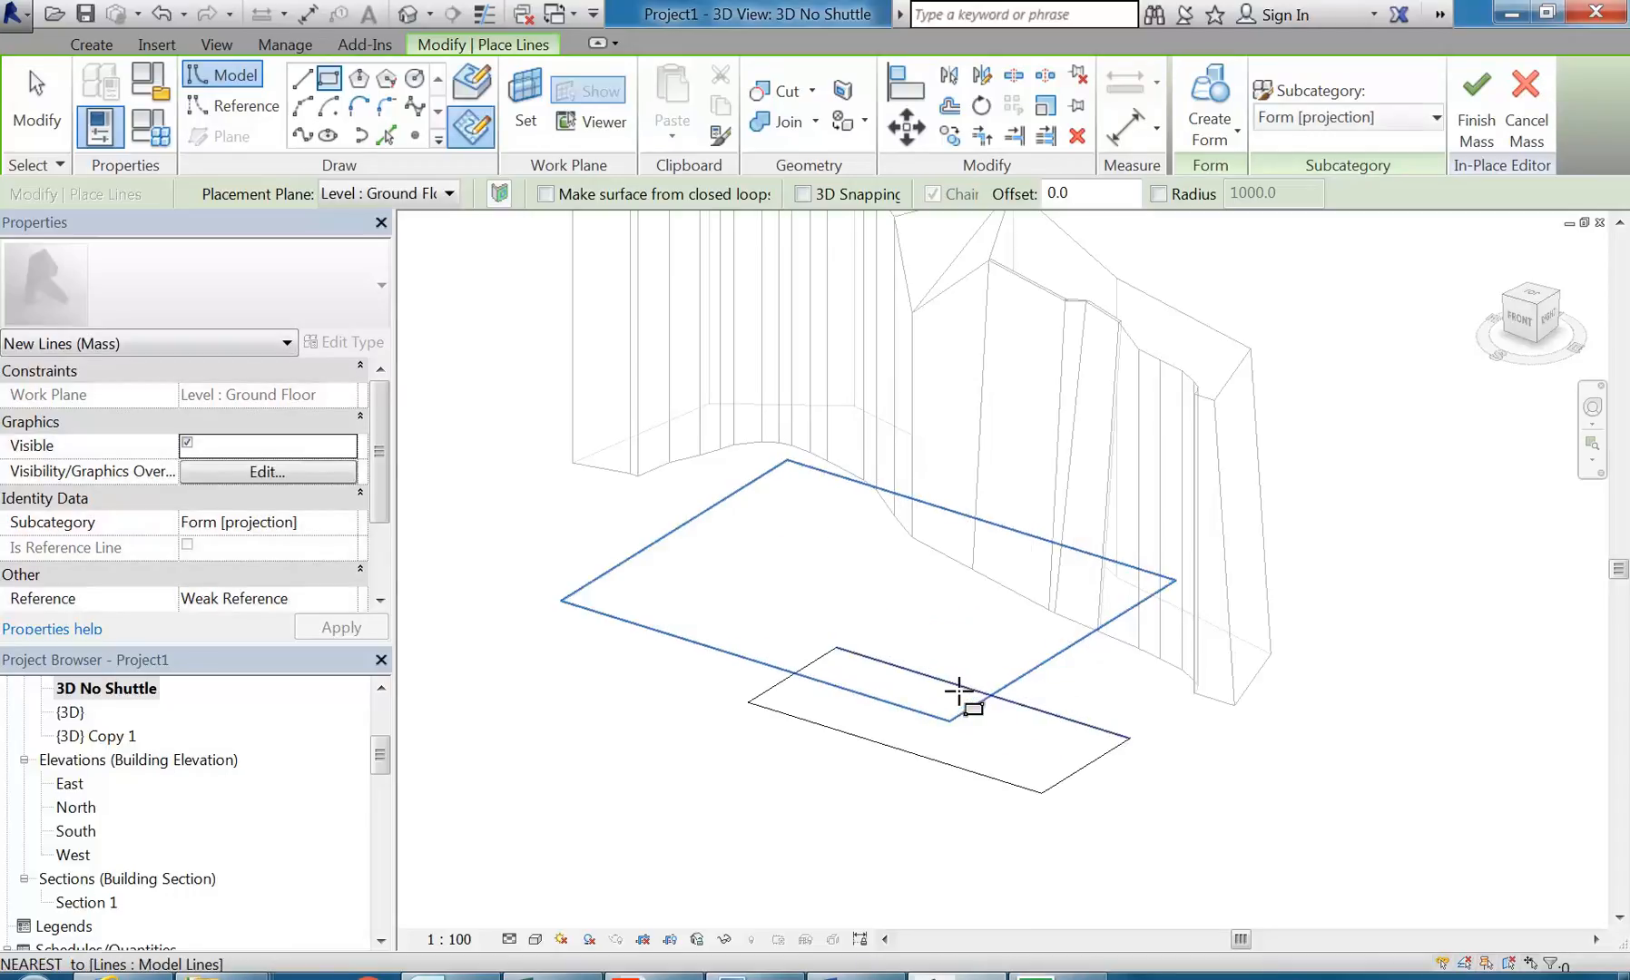
right_click(750, 571)
click(800, 585)
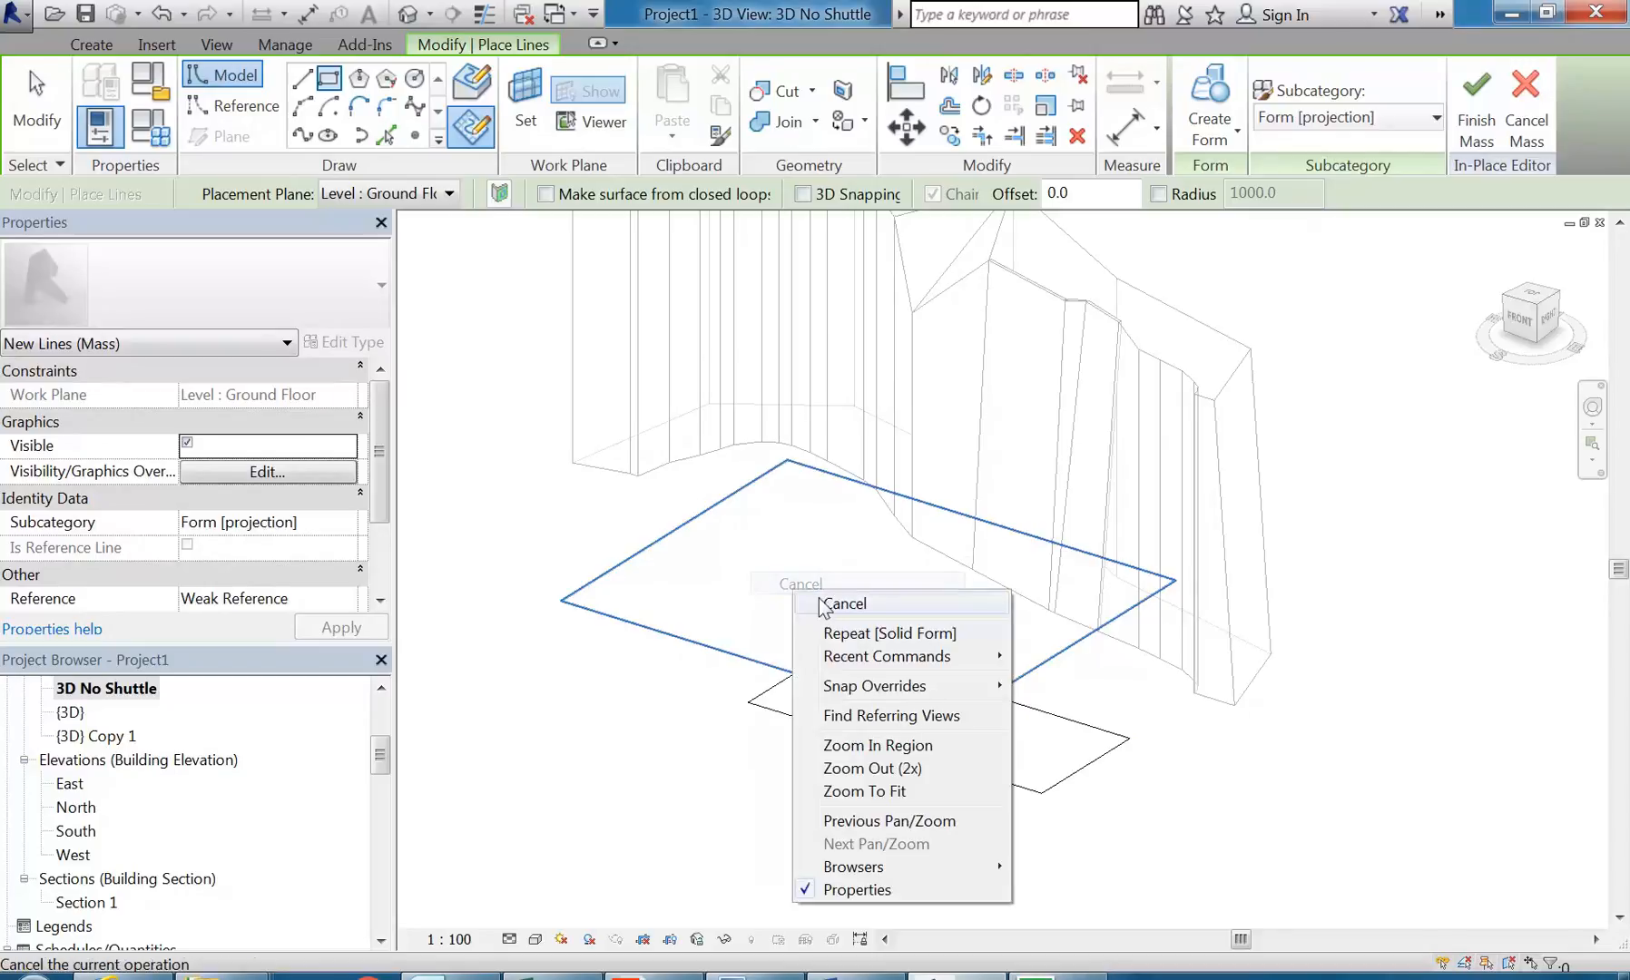
right_click(799, 593)
click(815, 604)
Step: Create a solid form from the four lines of the new rectangle
click(831, 729)
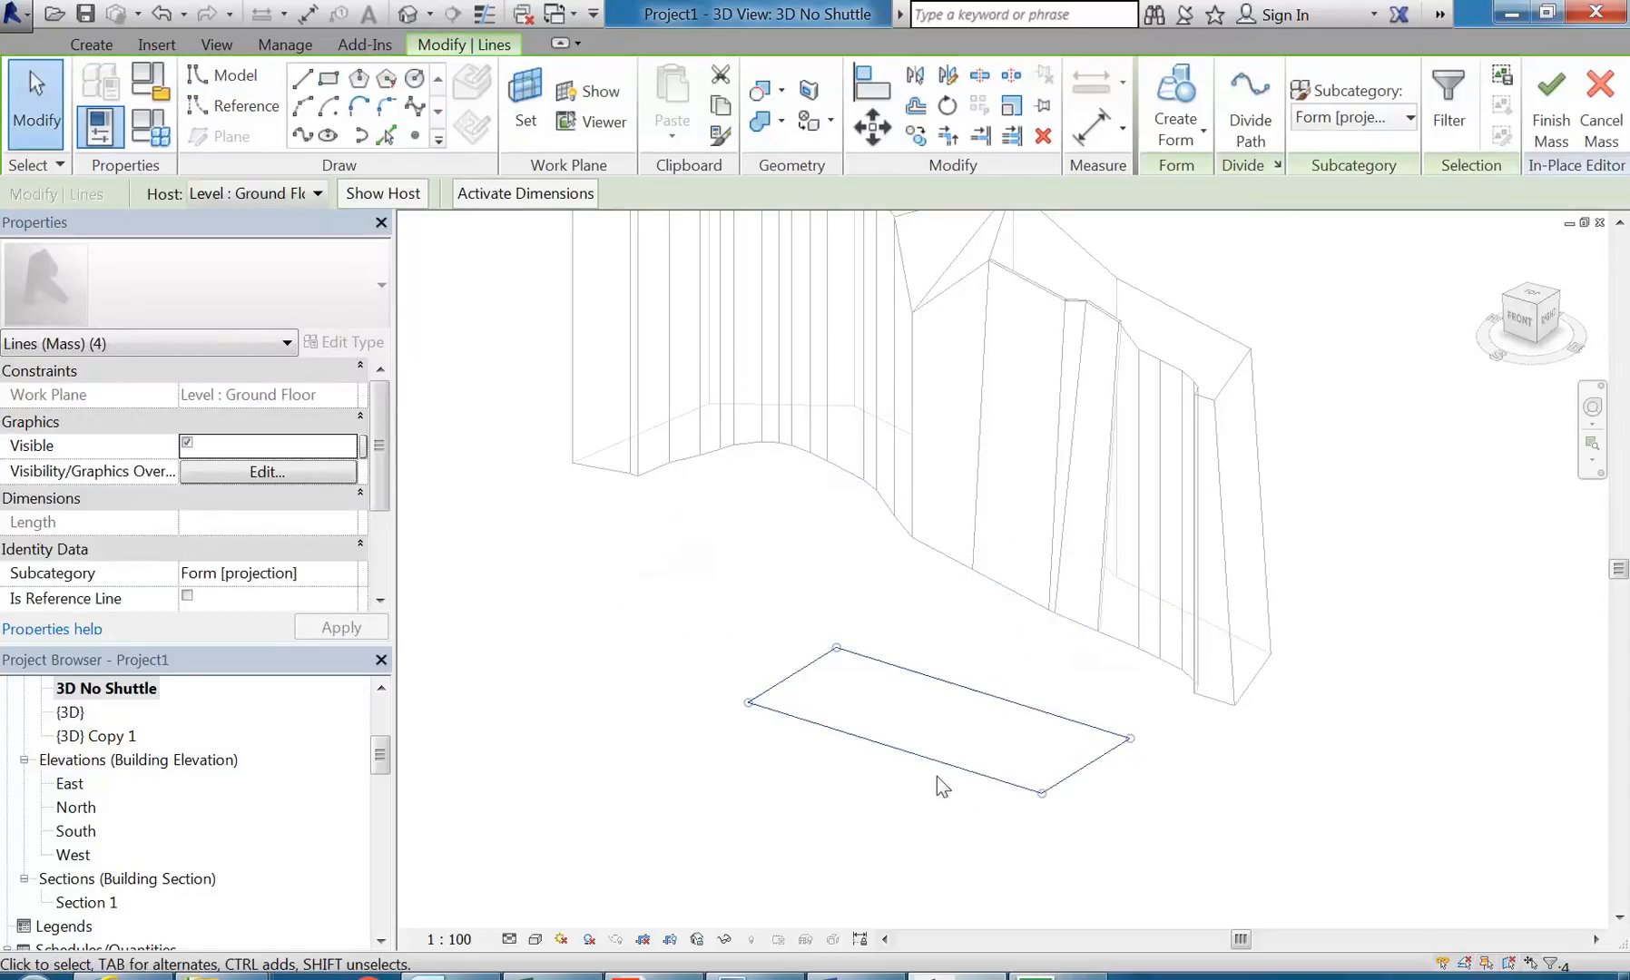
click(1177, 100)
shift+middle_drag(754, 553, 822, 575)
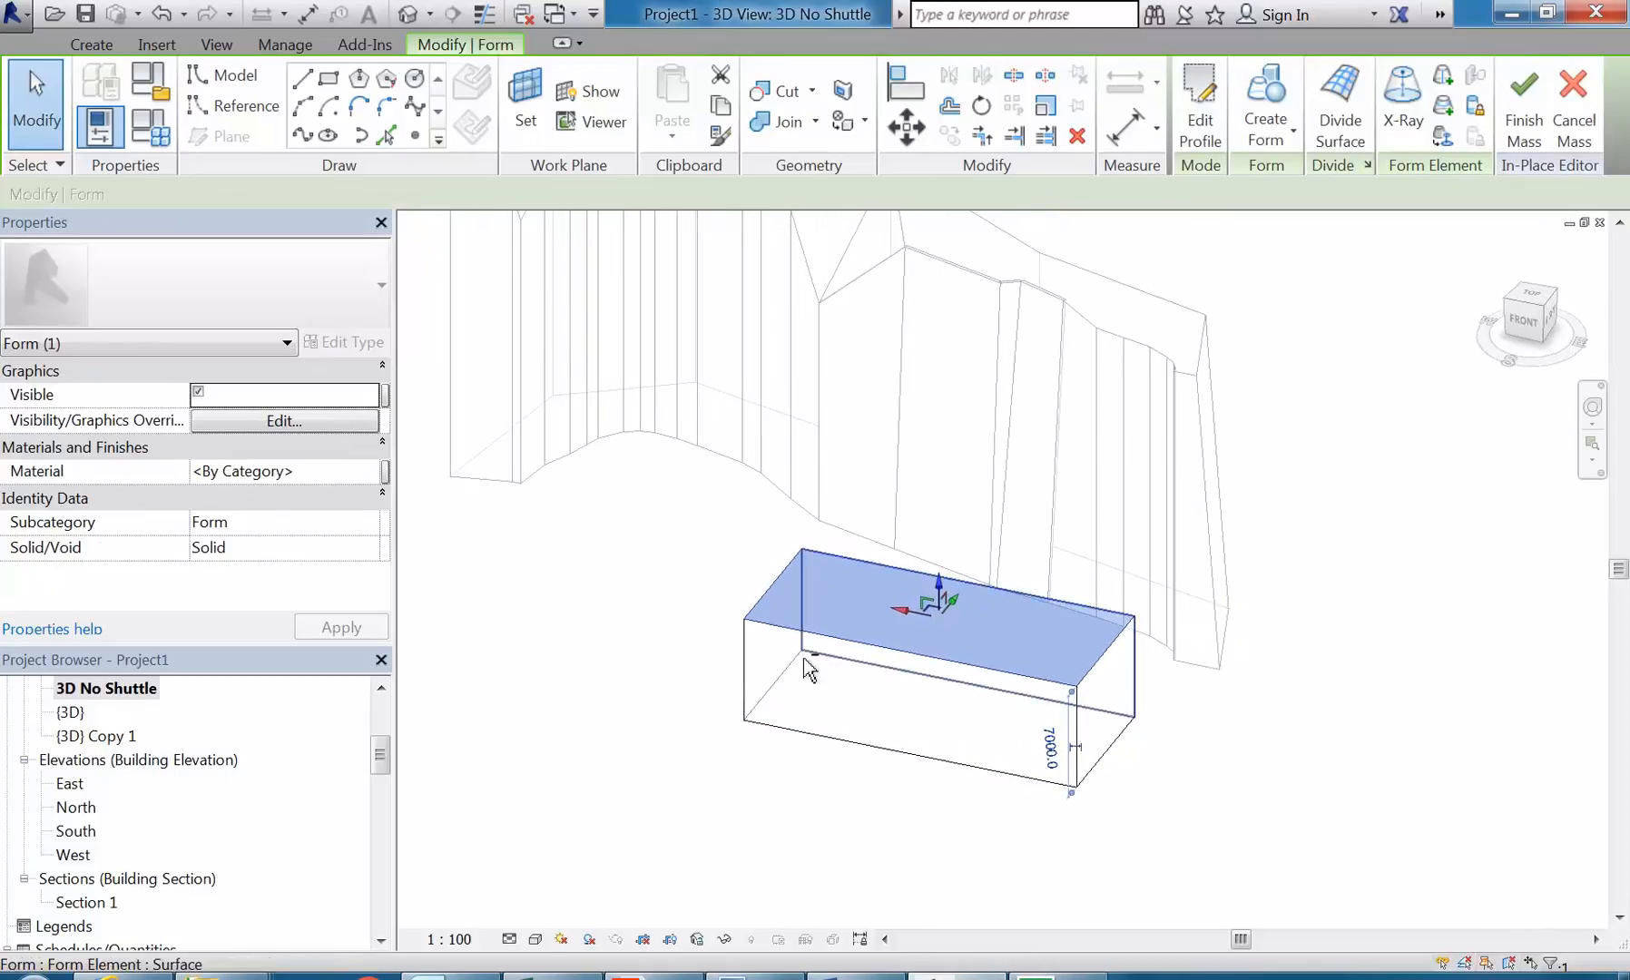
scroll(814, 790, up, 2)
click(827, 820)
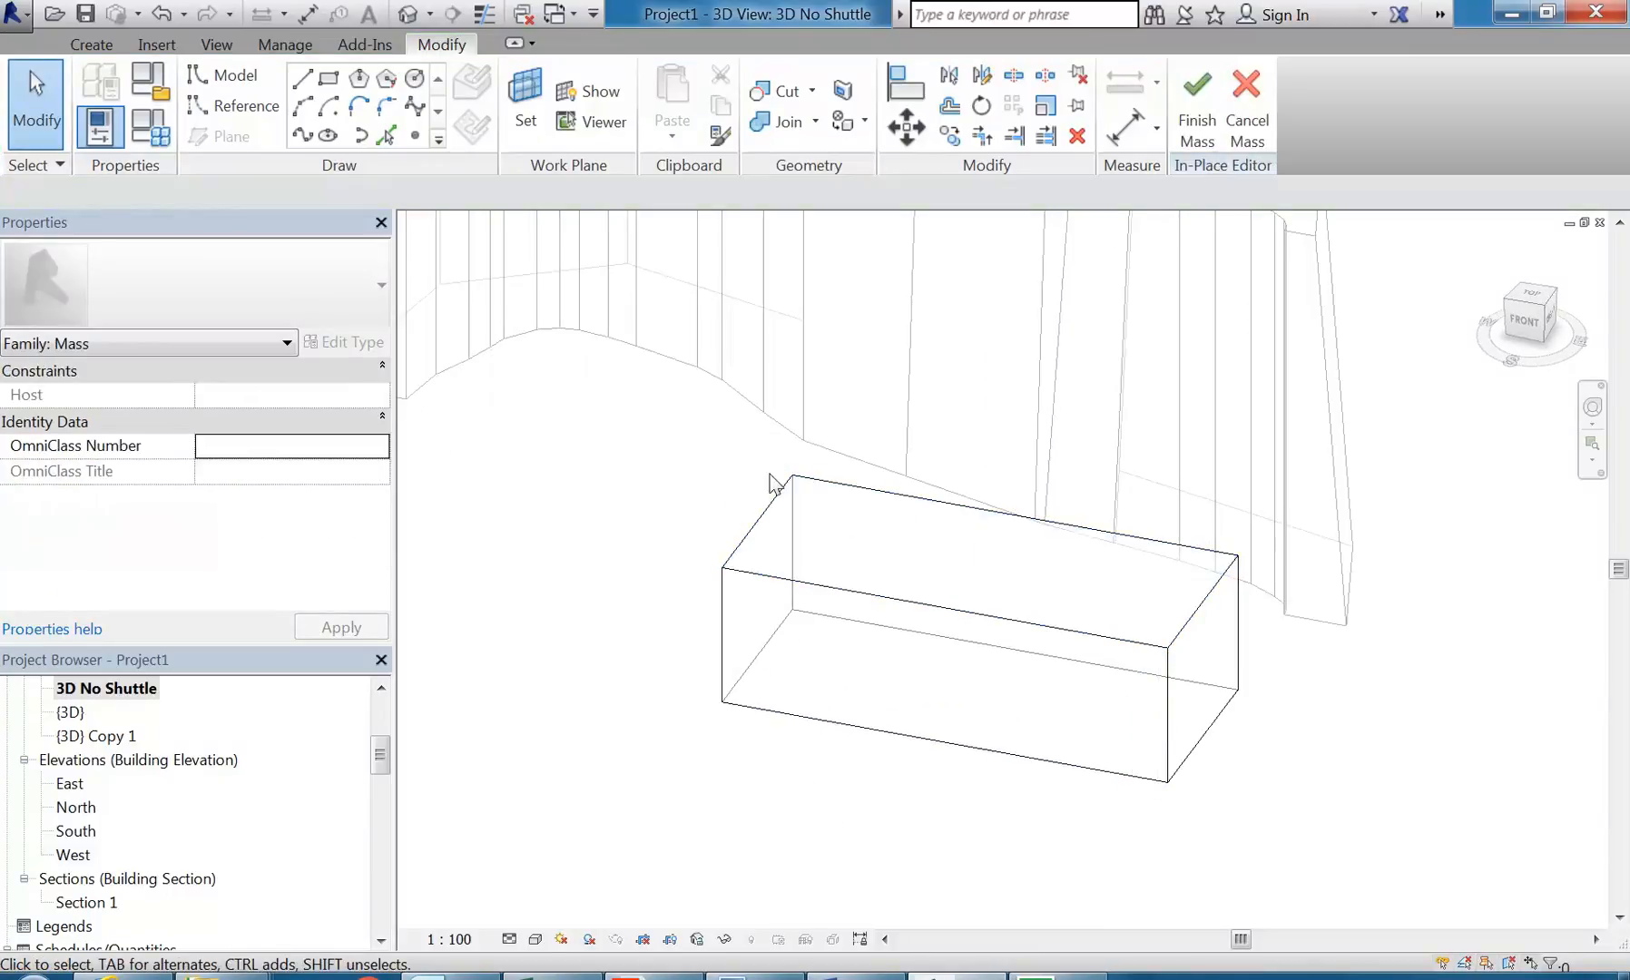
Step: Pull the box's top face upward to a height of about 12430 mm
click(774, 521)
drag(980, 530, 977, 434)
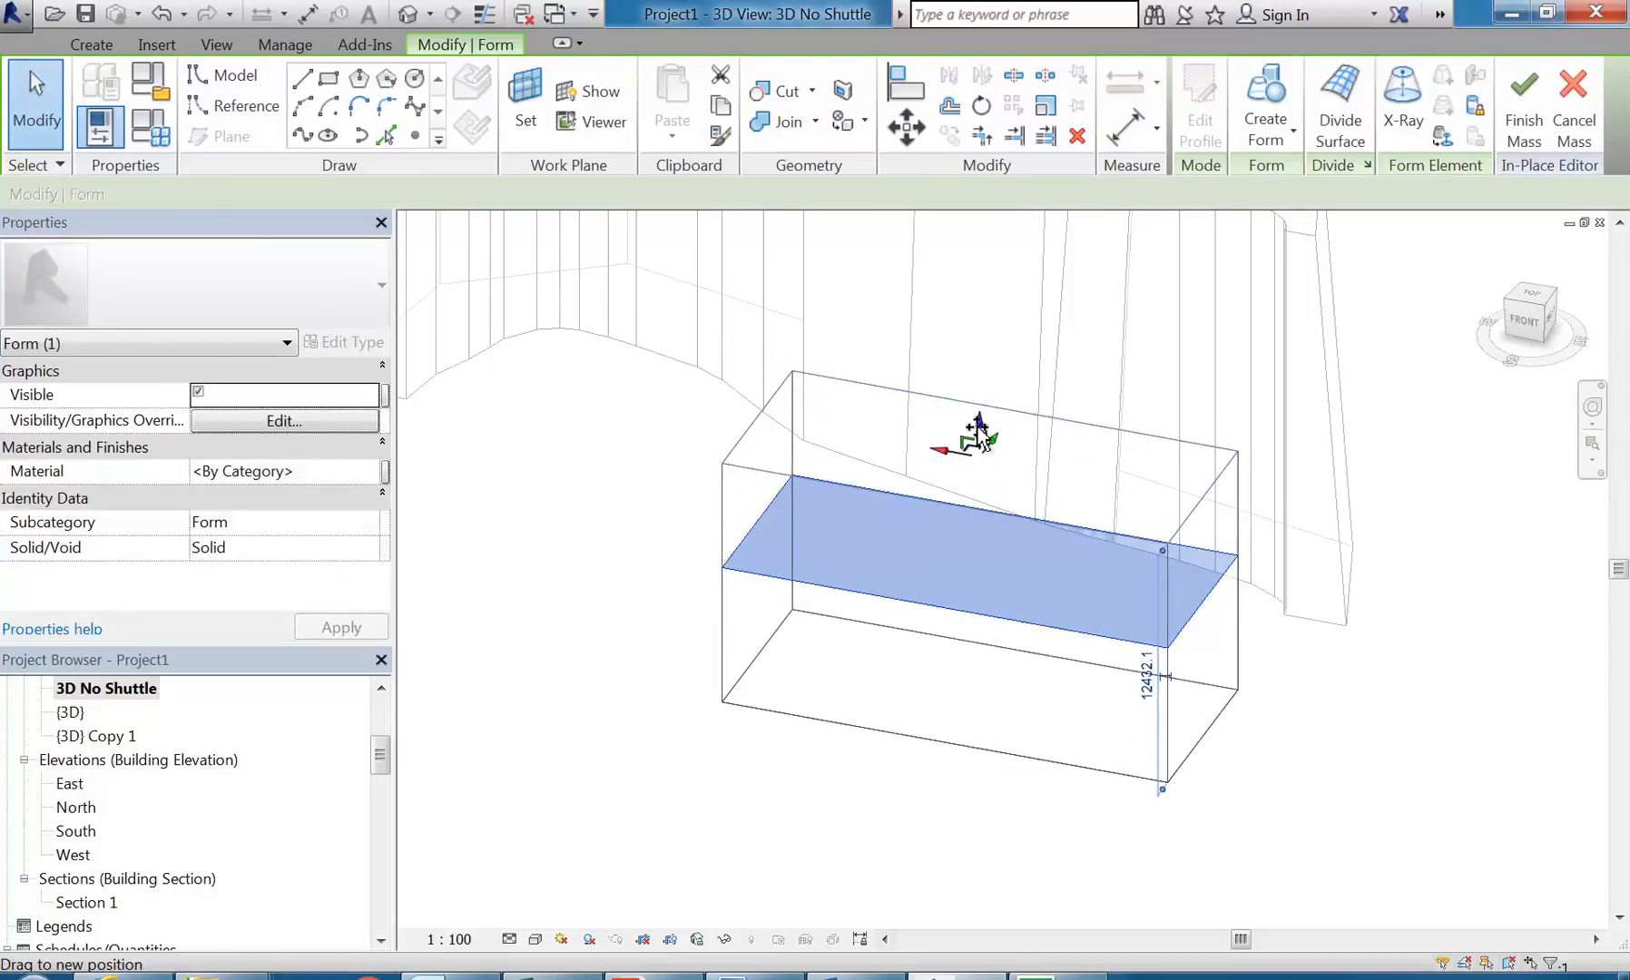
click(959, 647)
click(919, 579)
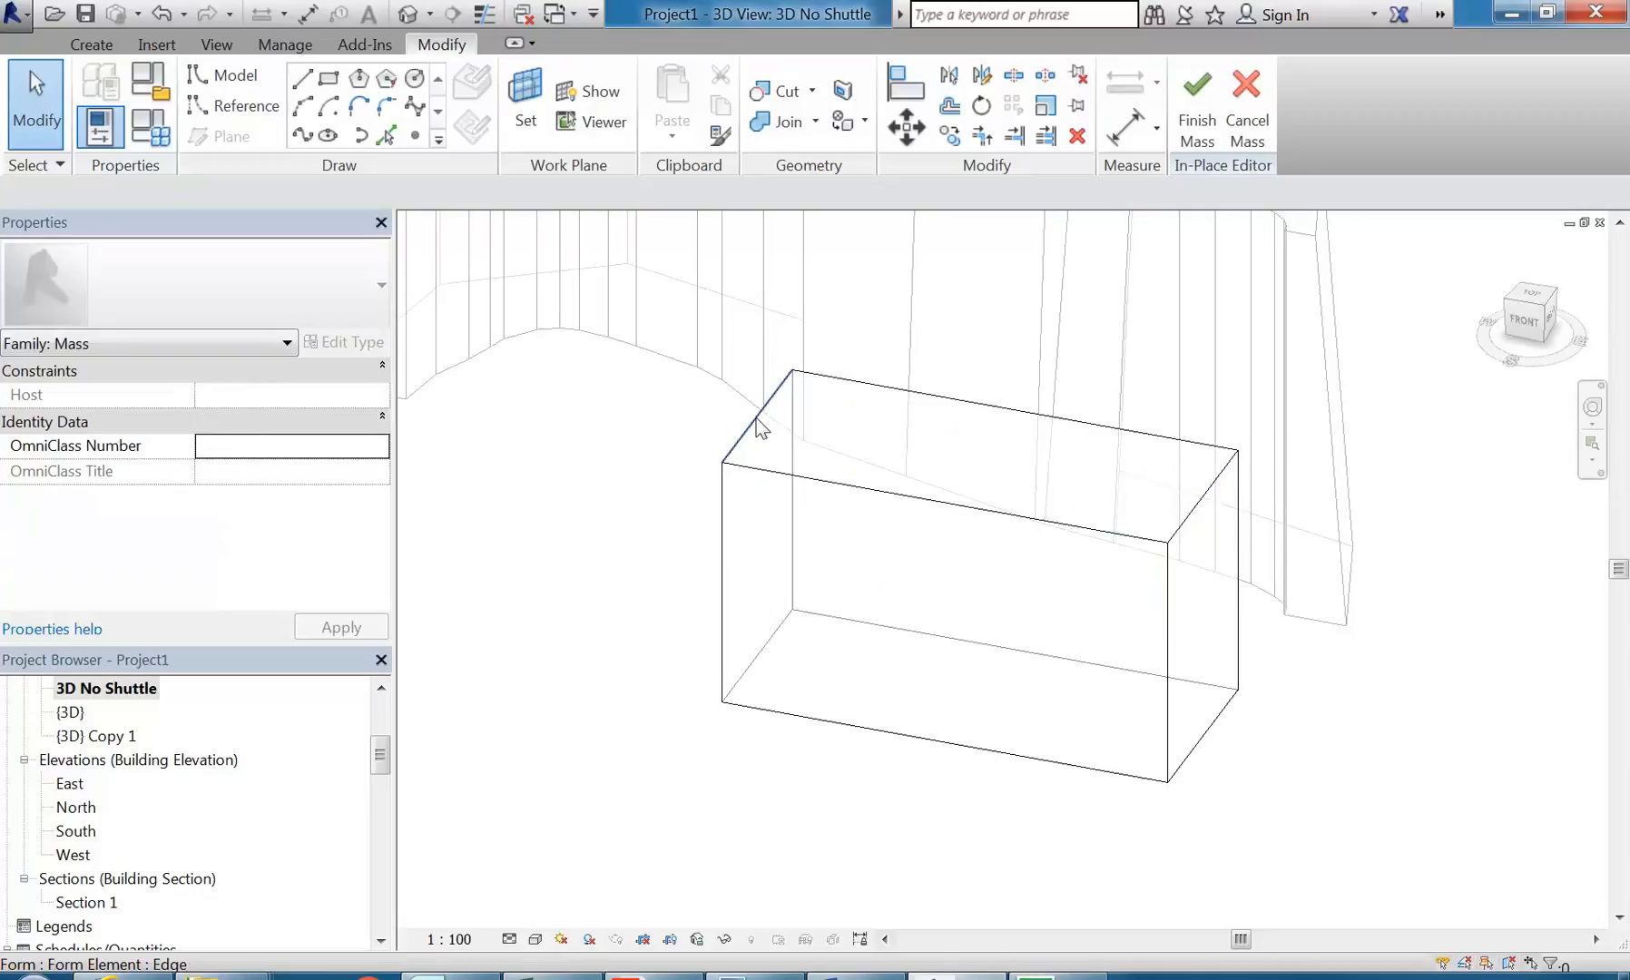
Step: Raise one short top edge of the box to about 16680 mm so that the top slopes along its length
click(756, 418)
click(627, 428)
key(Tab)
key(Tab)
click(749, 422)
drag(758, 383, 757, 305)
shift+middle_drag(900, 555, 858, 542)
shift+middle_drag(1004, 560, 948, 589)
click(948, 589)
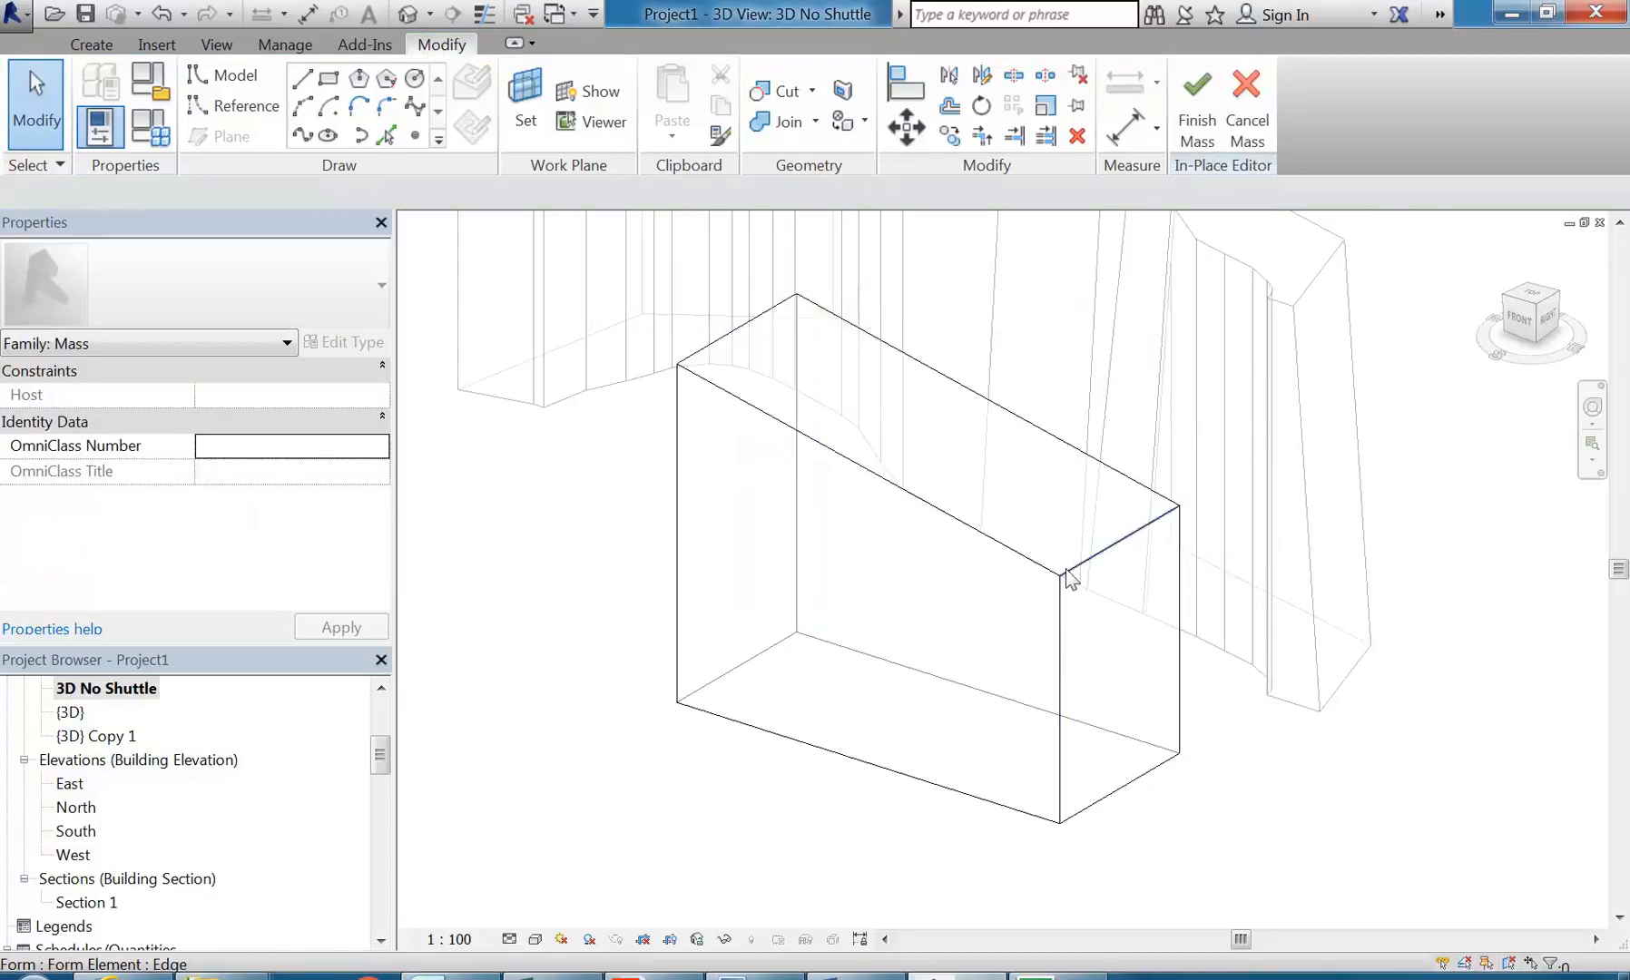
Step: Move the two top vertices at the low end of the box toward each other to narrow its top edge
click(1060, 579)
drag(1058, 577, 1059, 576)
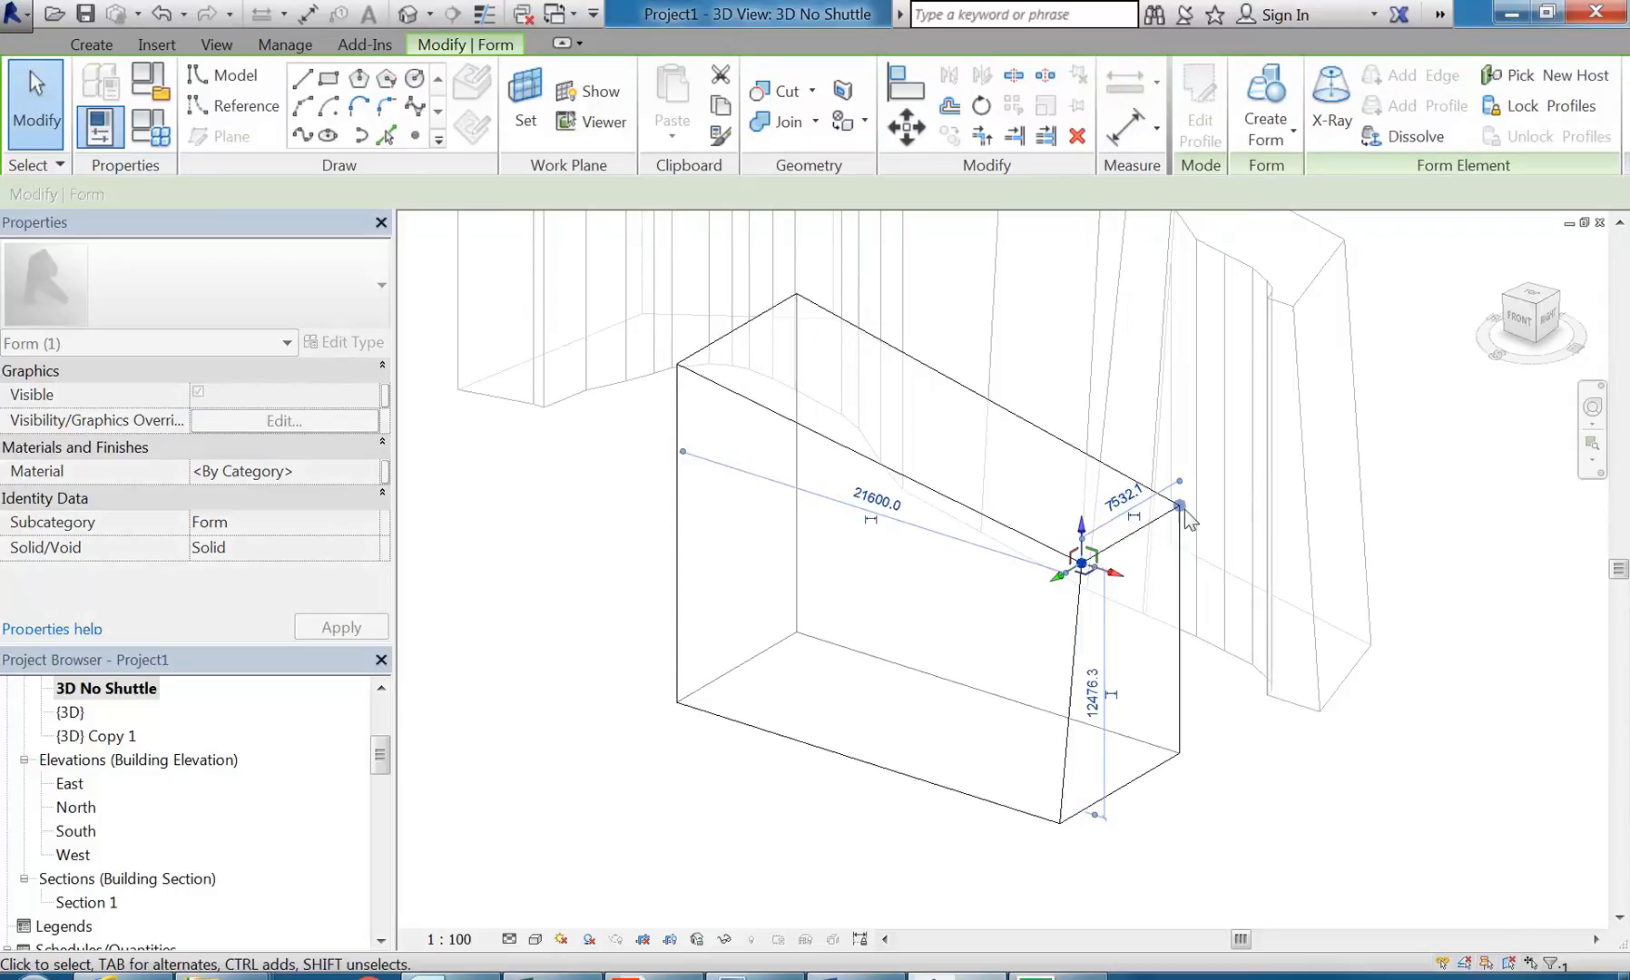
click(1181, 508)
drag(1213, 508, 1165, 511)
key(Escape)
Step: Move the two bottom vertices at the tall end of the box toward each other to narrow its base edge
shift+middle_drag(1030, 600, 1328, 534)
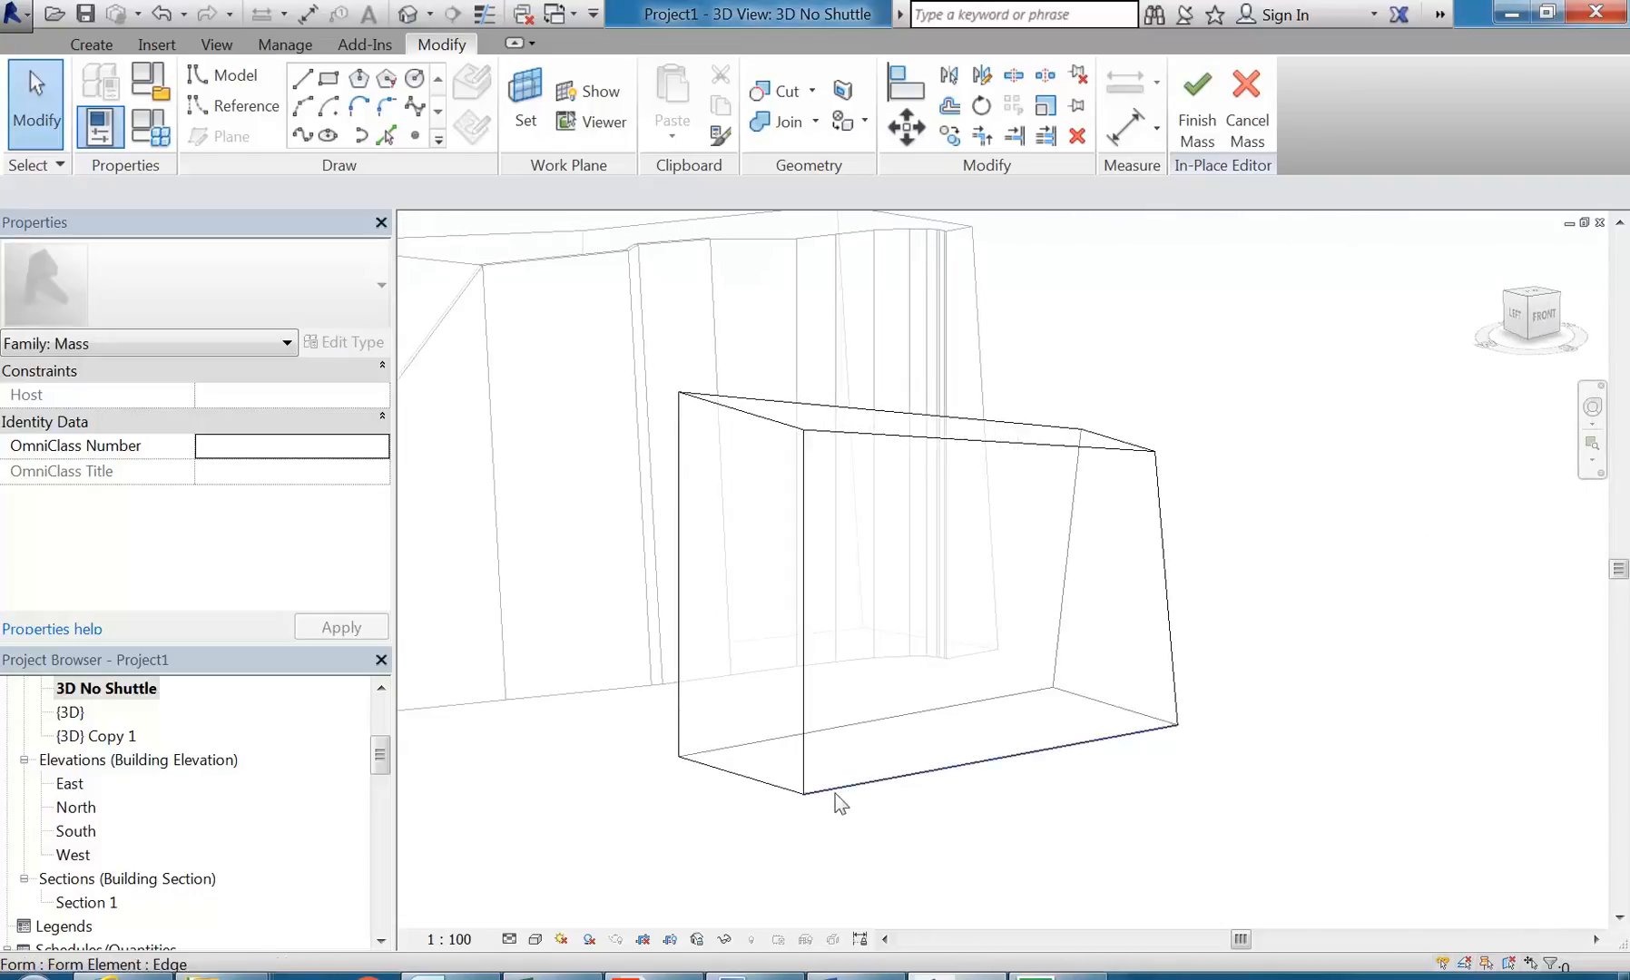
click(803, 794)
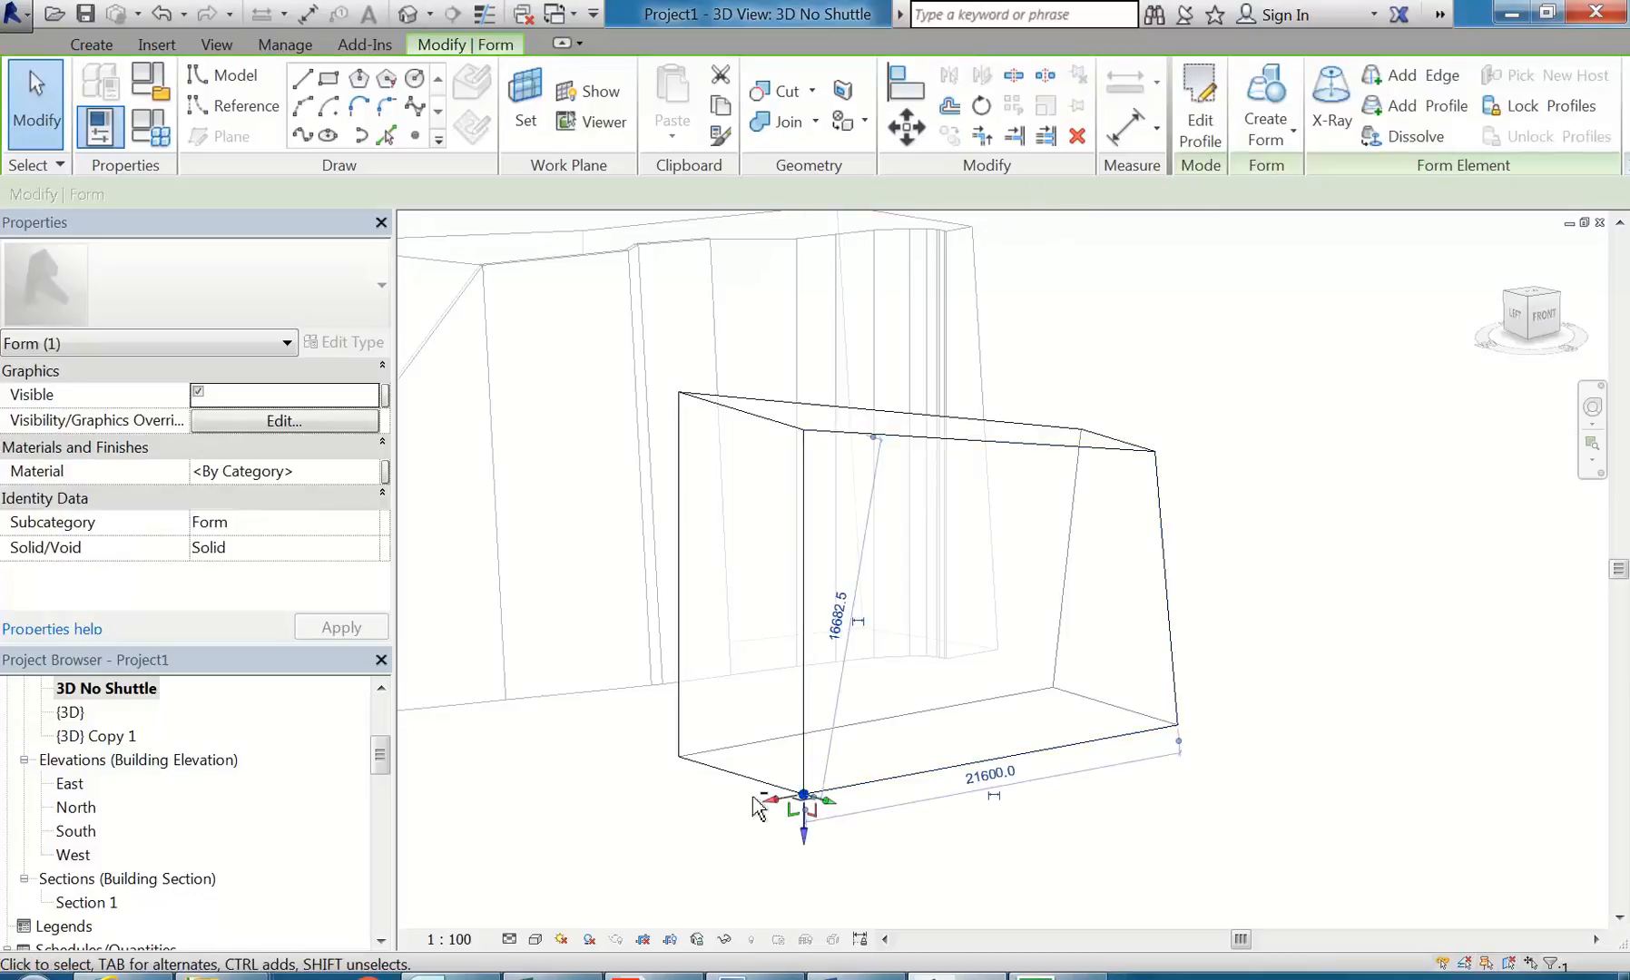
shift+middle_drag(796, 795, 858, 807)
drag(894, 813, 844, 800)
click(705, 772)
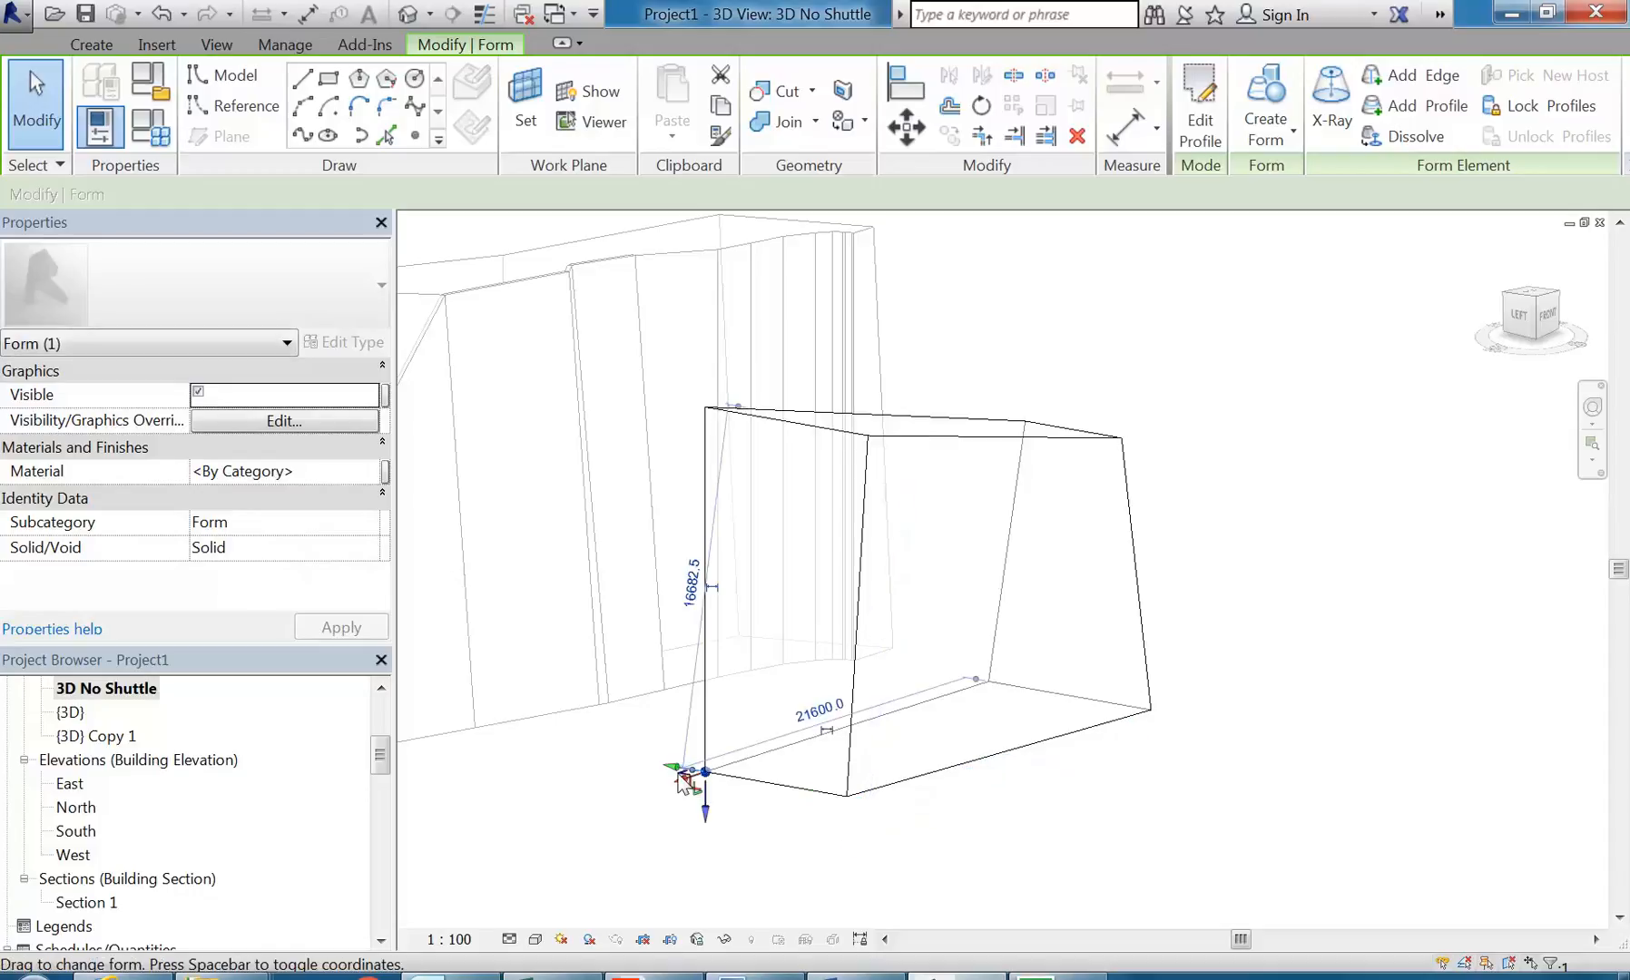
mouse_move(679, 771)
shift+middle_down()
mouse_move(723, 805)
mouse_move(689, 790)
shift+middle_up()
drag(713, 786, 731, 797)
click(846, 845)
shift+middle_drag(1028, 769, 919, 781)
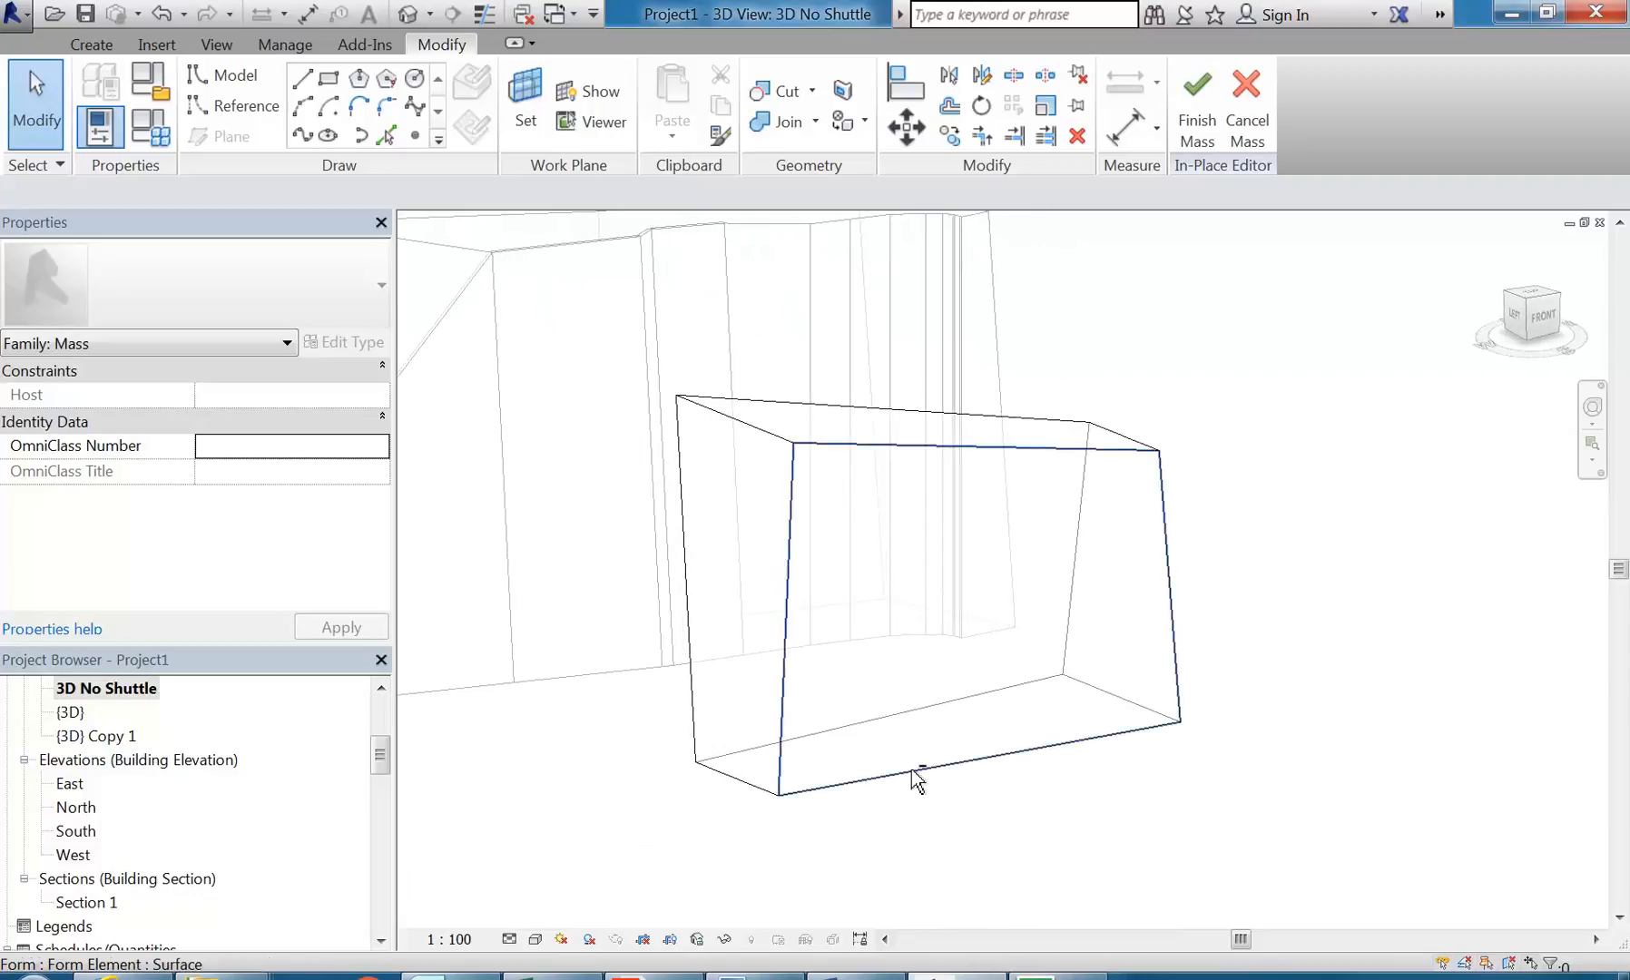
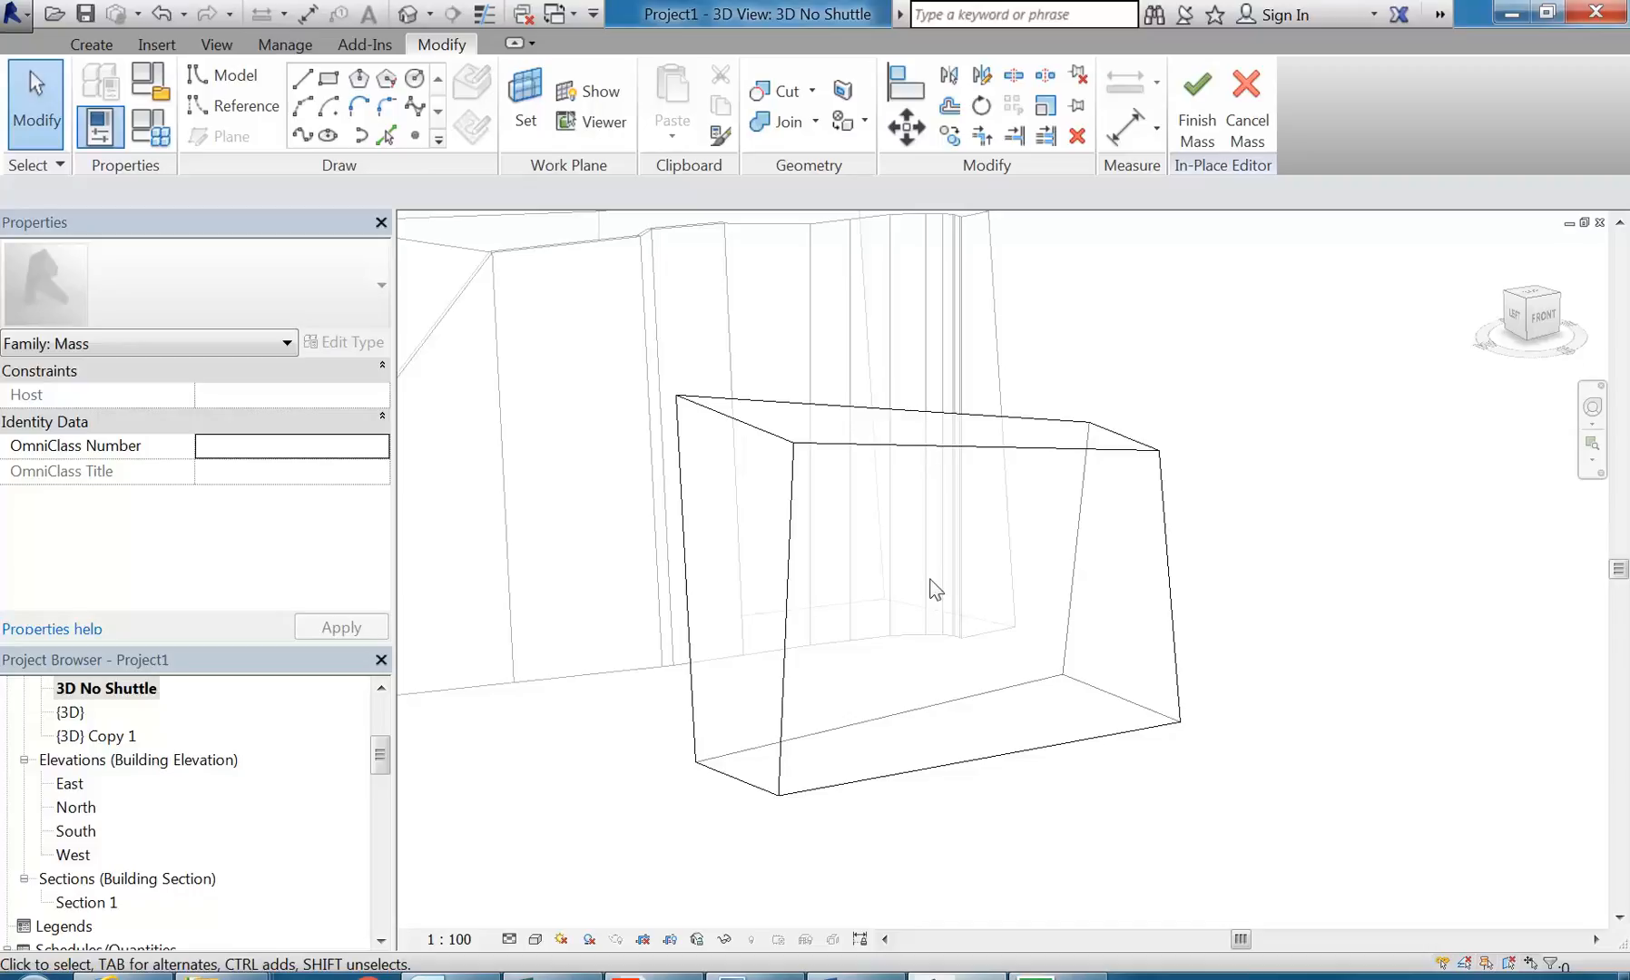
Step: Finish the in-place mass and open the South elevation
click(1197, 114)
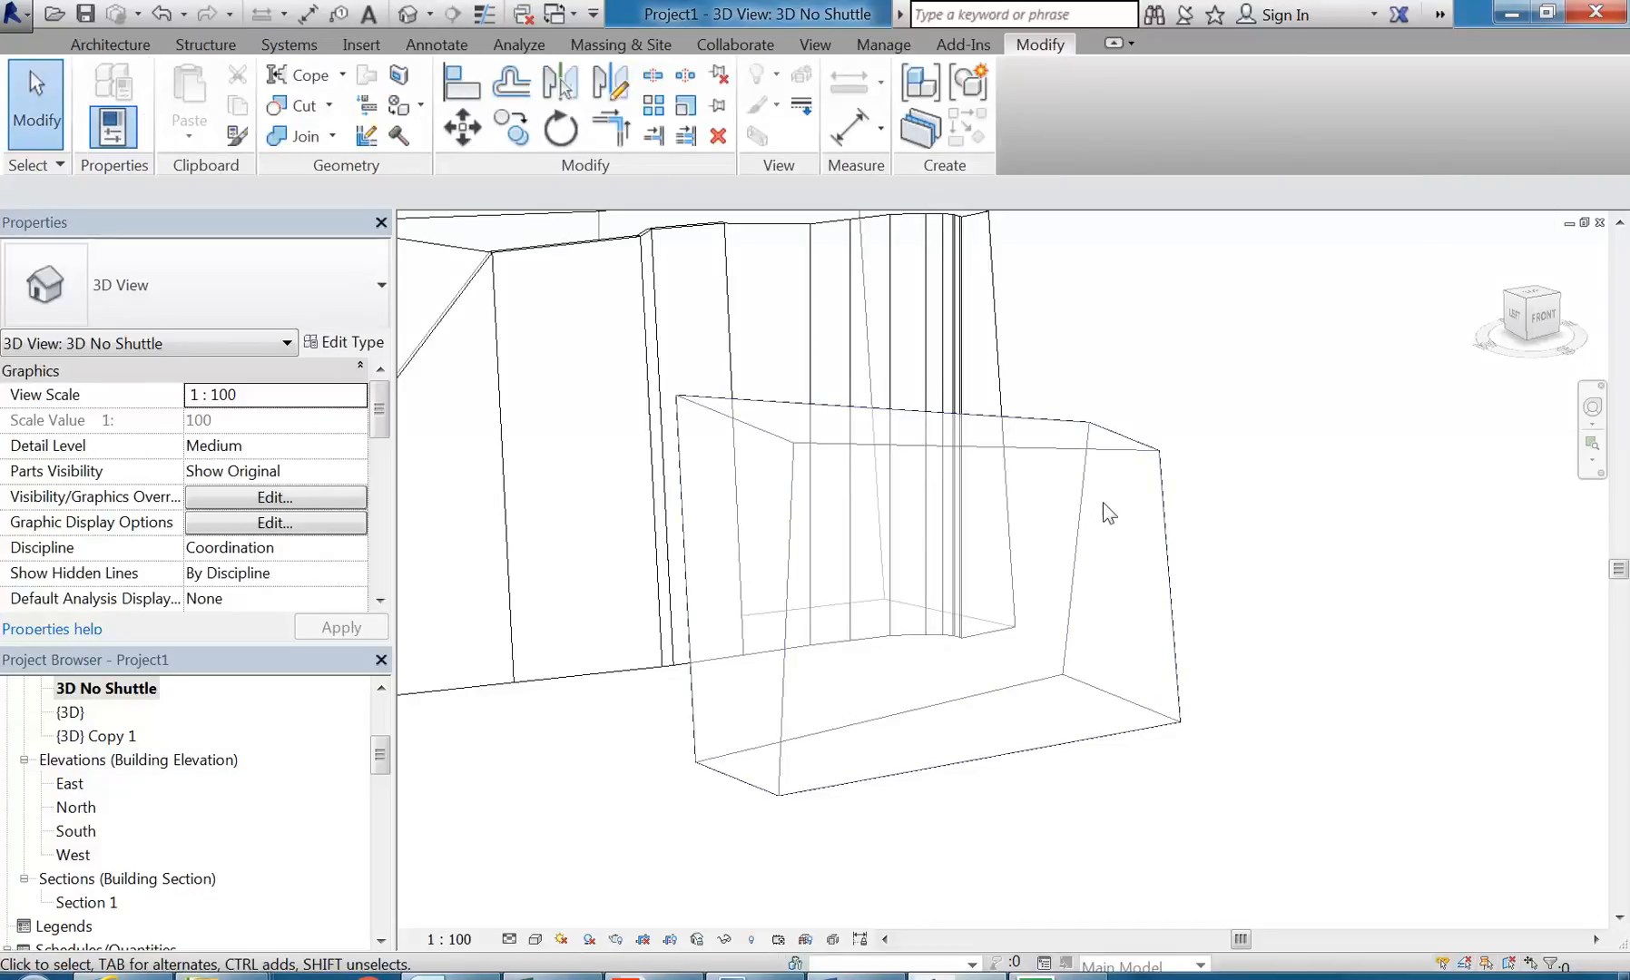
shift+middle_drag(1092, 476, 1124, 557)
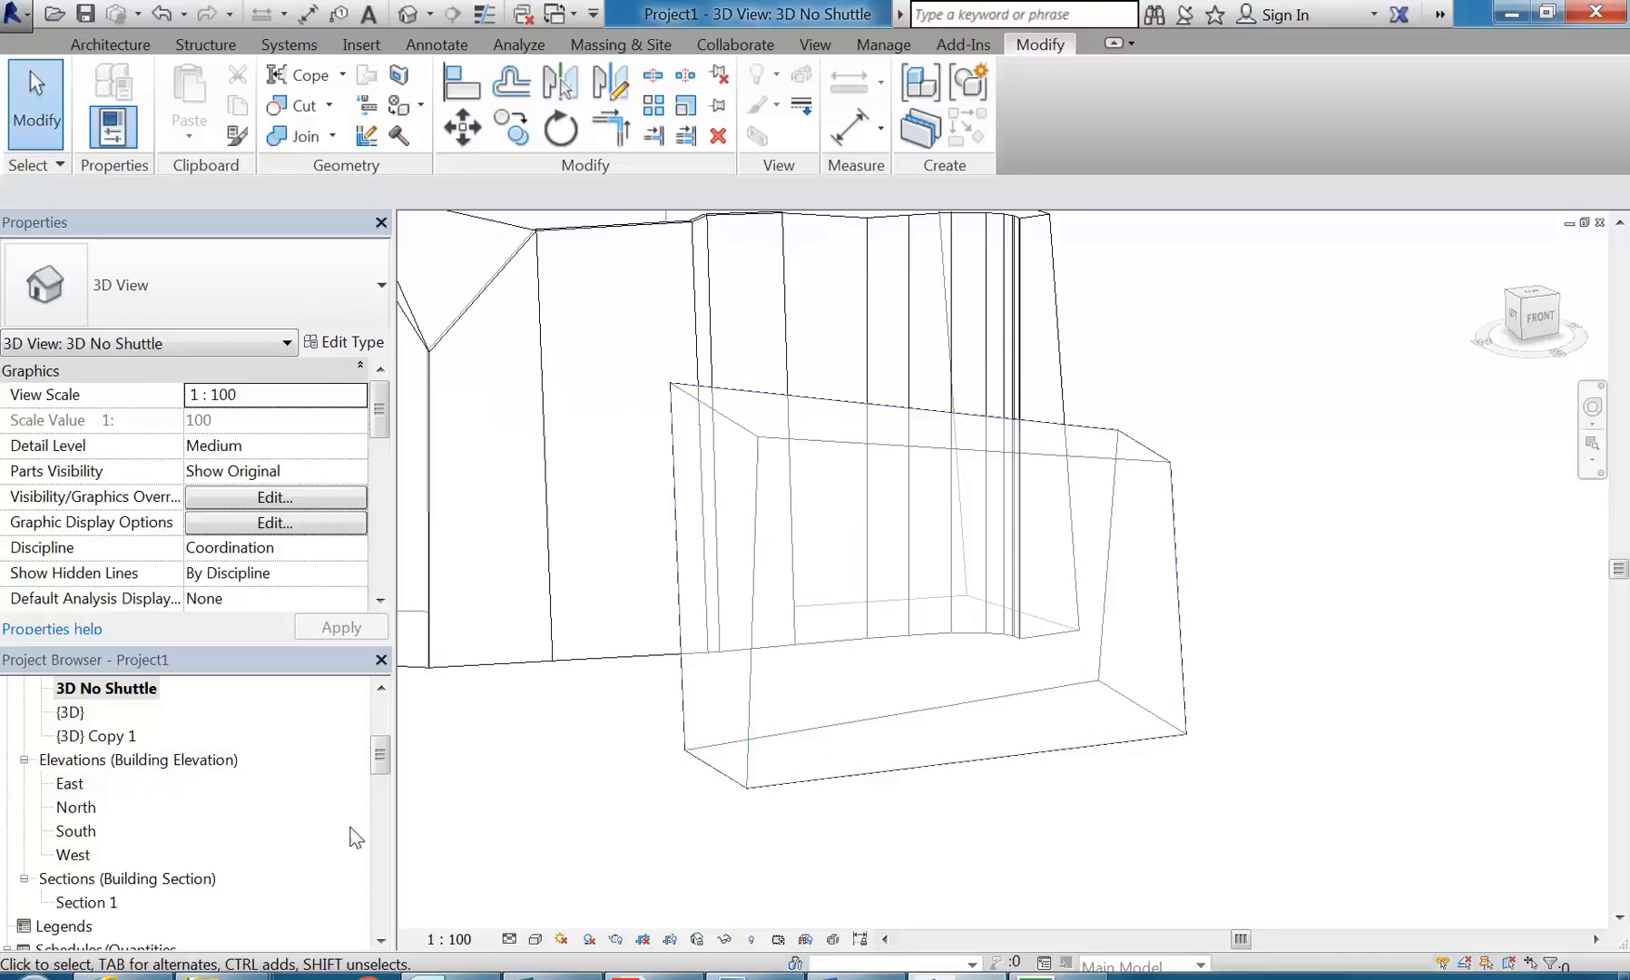
double_click(72, 831)
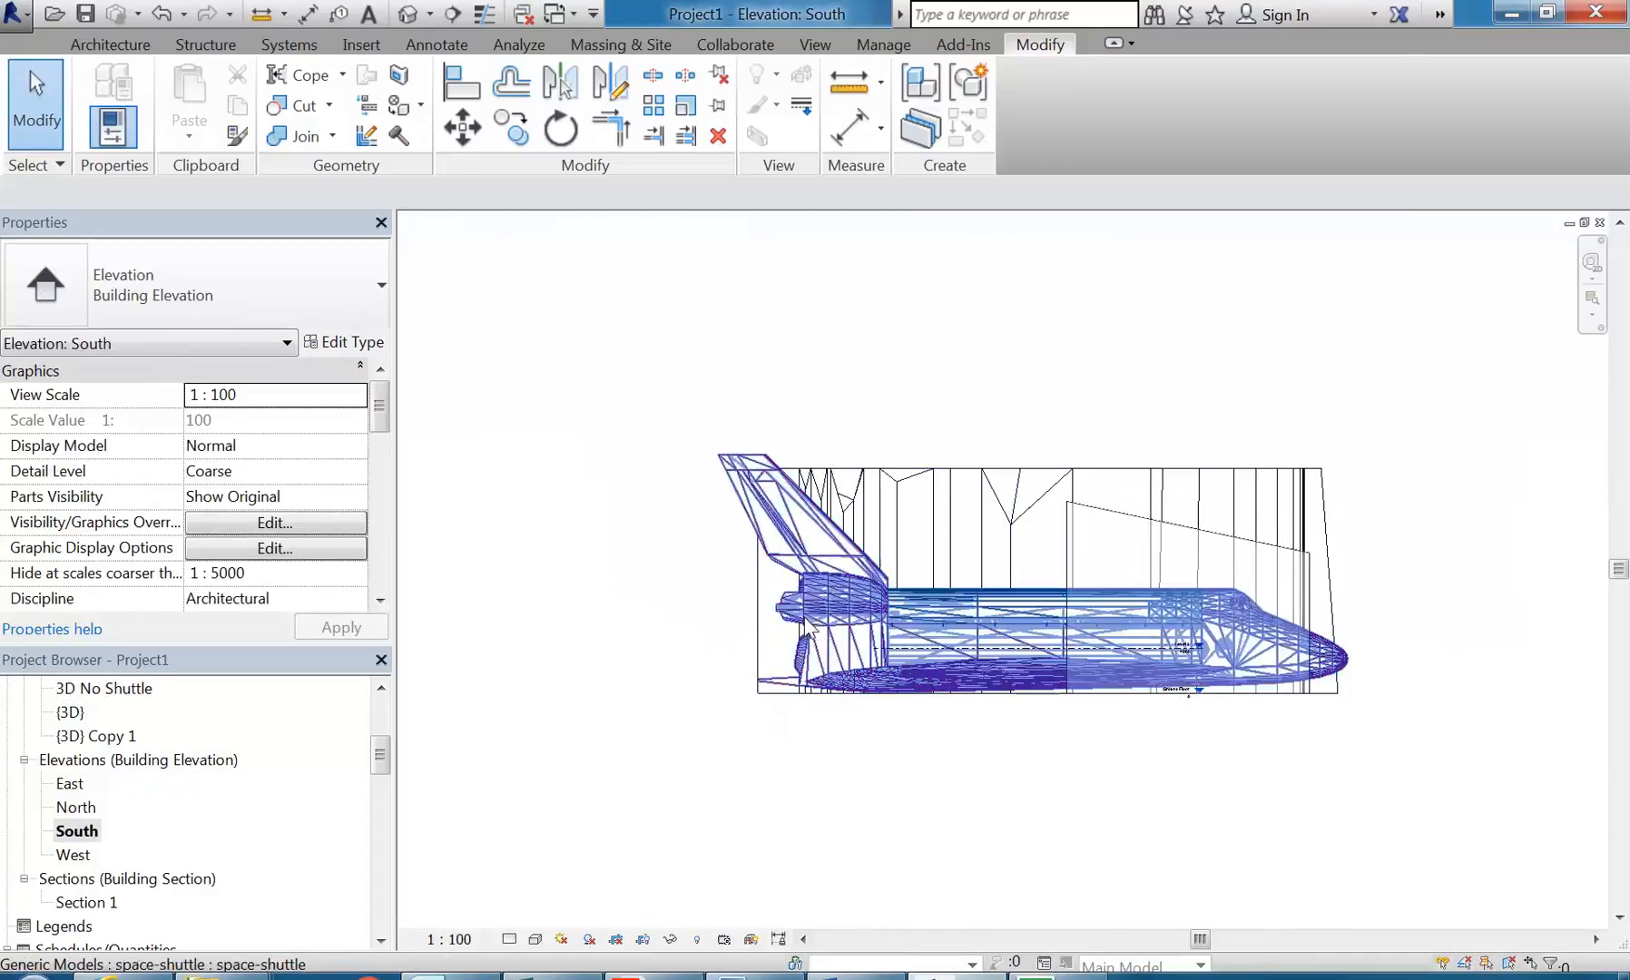
double_click(78, 807)
double_click(75, 831)
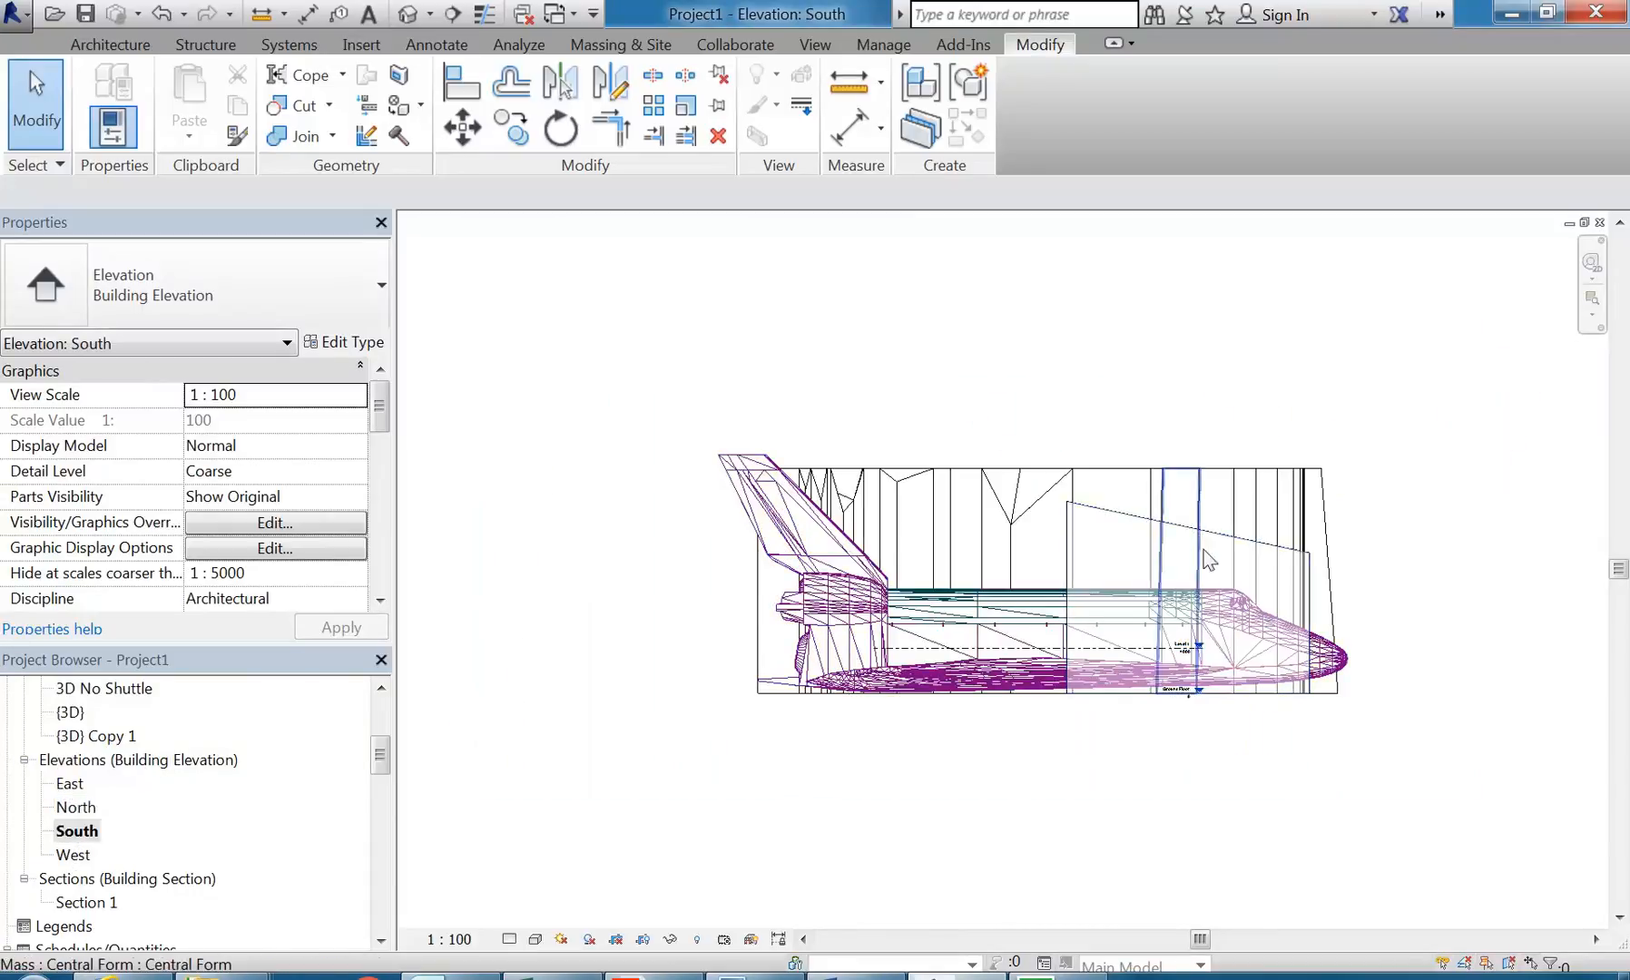
Step: Stretch the head ends of the level lines outward past the shuttle's nose
scroll(1253, 621, up, 2)
click(1076, 677)
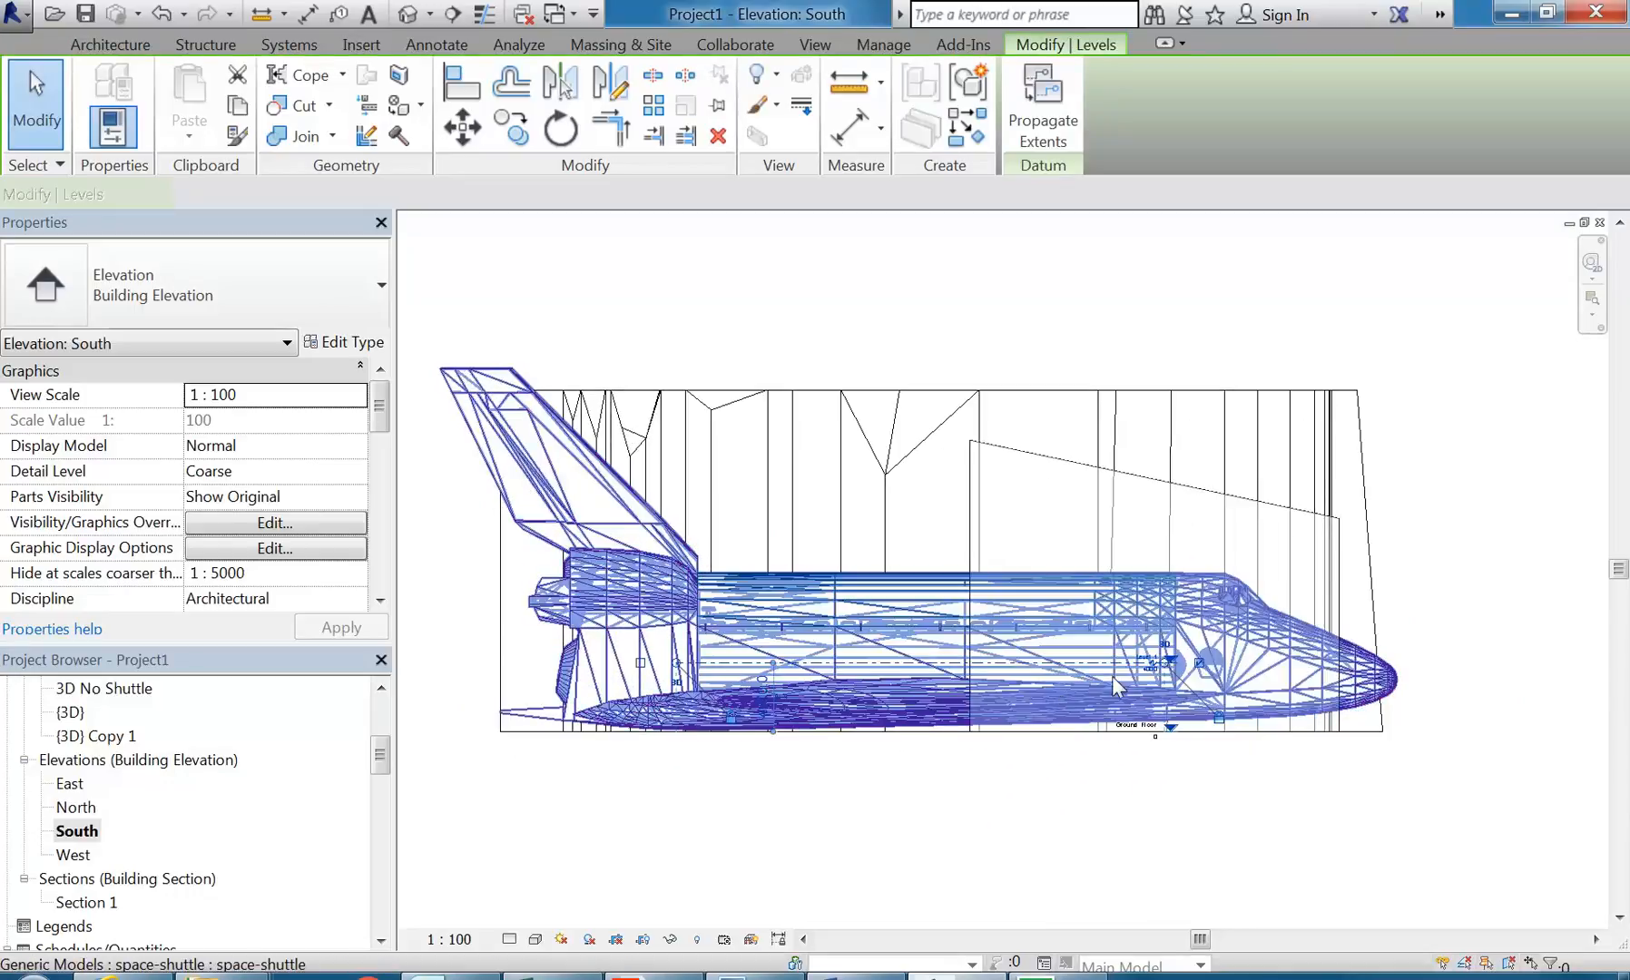
scroll(1199, 670, up, 1)
drag(1152, 660, 1512, 650)
scroll(1542, 563, down, 3)
click(1425, 519)
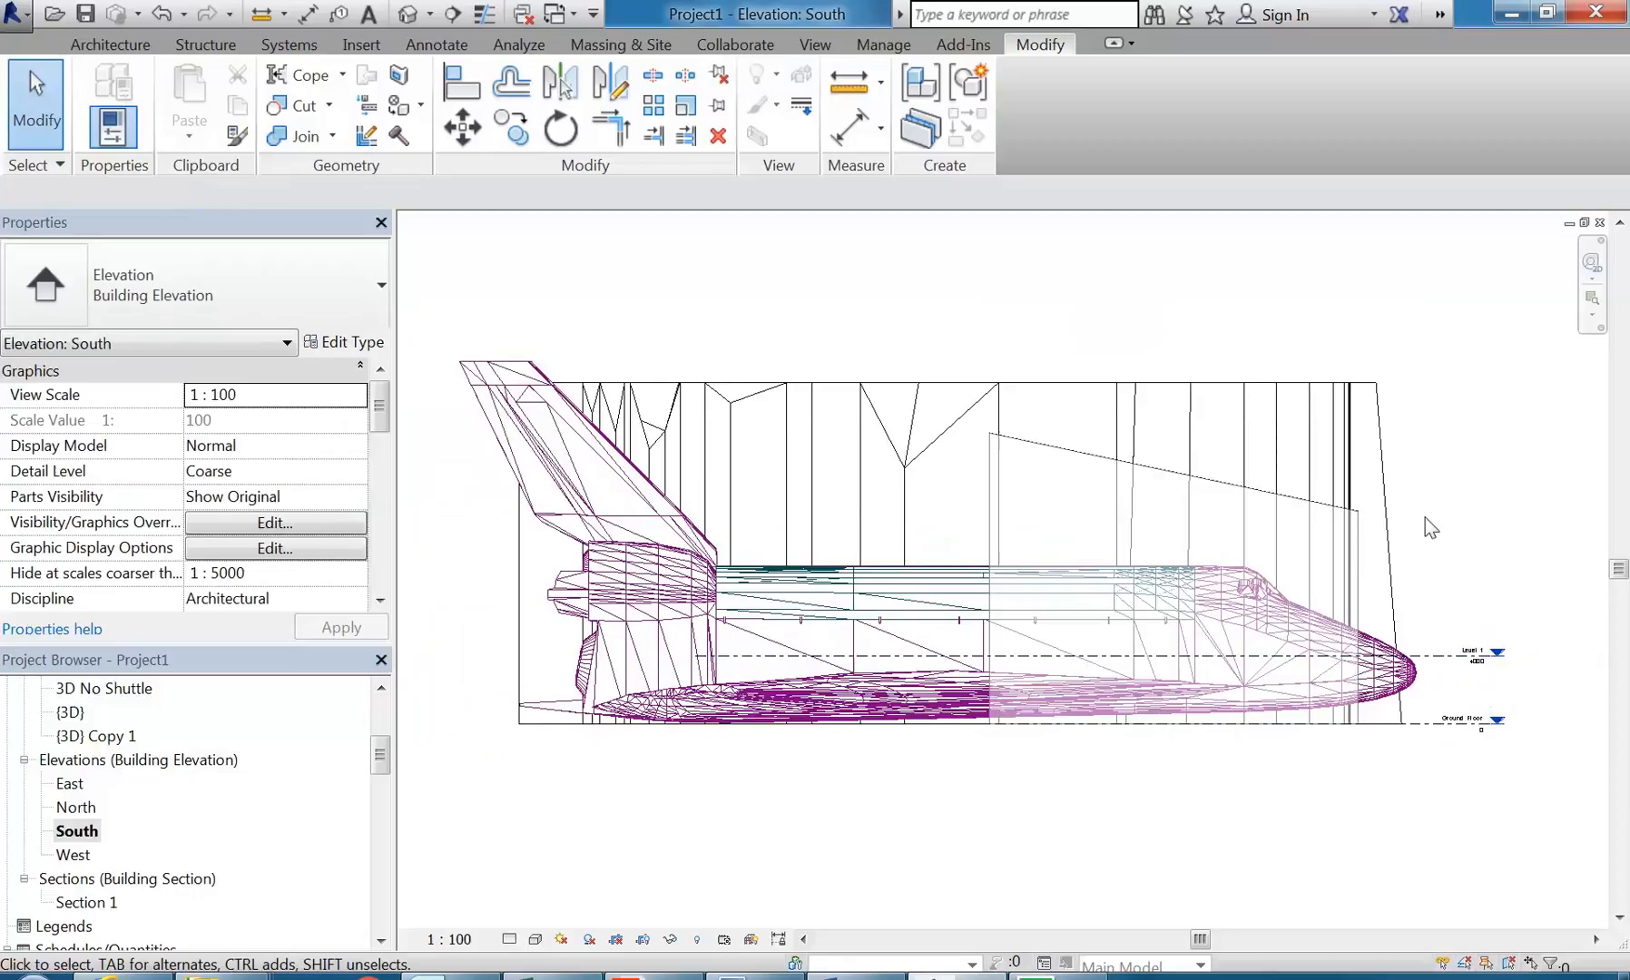
Step: Stretch the opposite ends of the level lines outward past the shuttle's tail
click(1418, 655)
drag(694, 657, 448, 652)
click(474, 596)
middle_drag(486, 601, 544, 628)
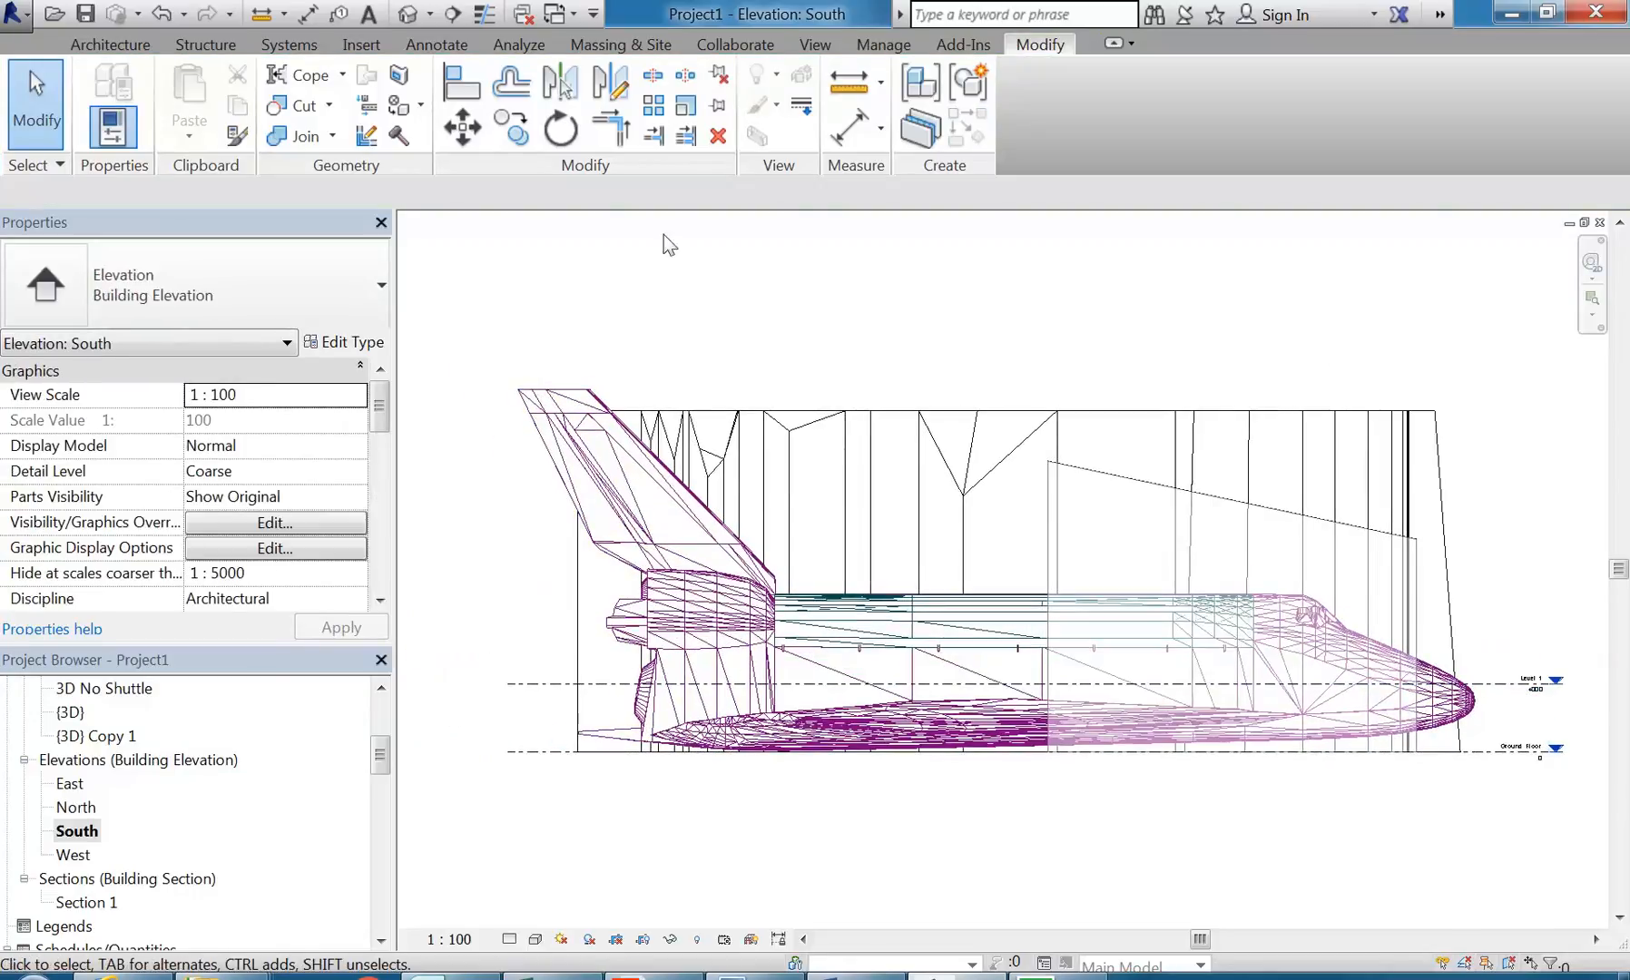
Step: Add two levels above Level 1 at 4000 mm spacing, aligned with the ends of the existing level lines
click(111, 45)
click(1361, 88)
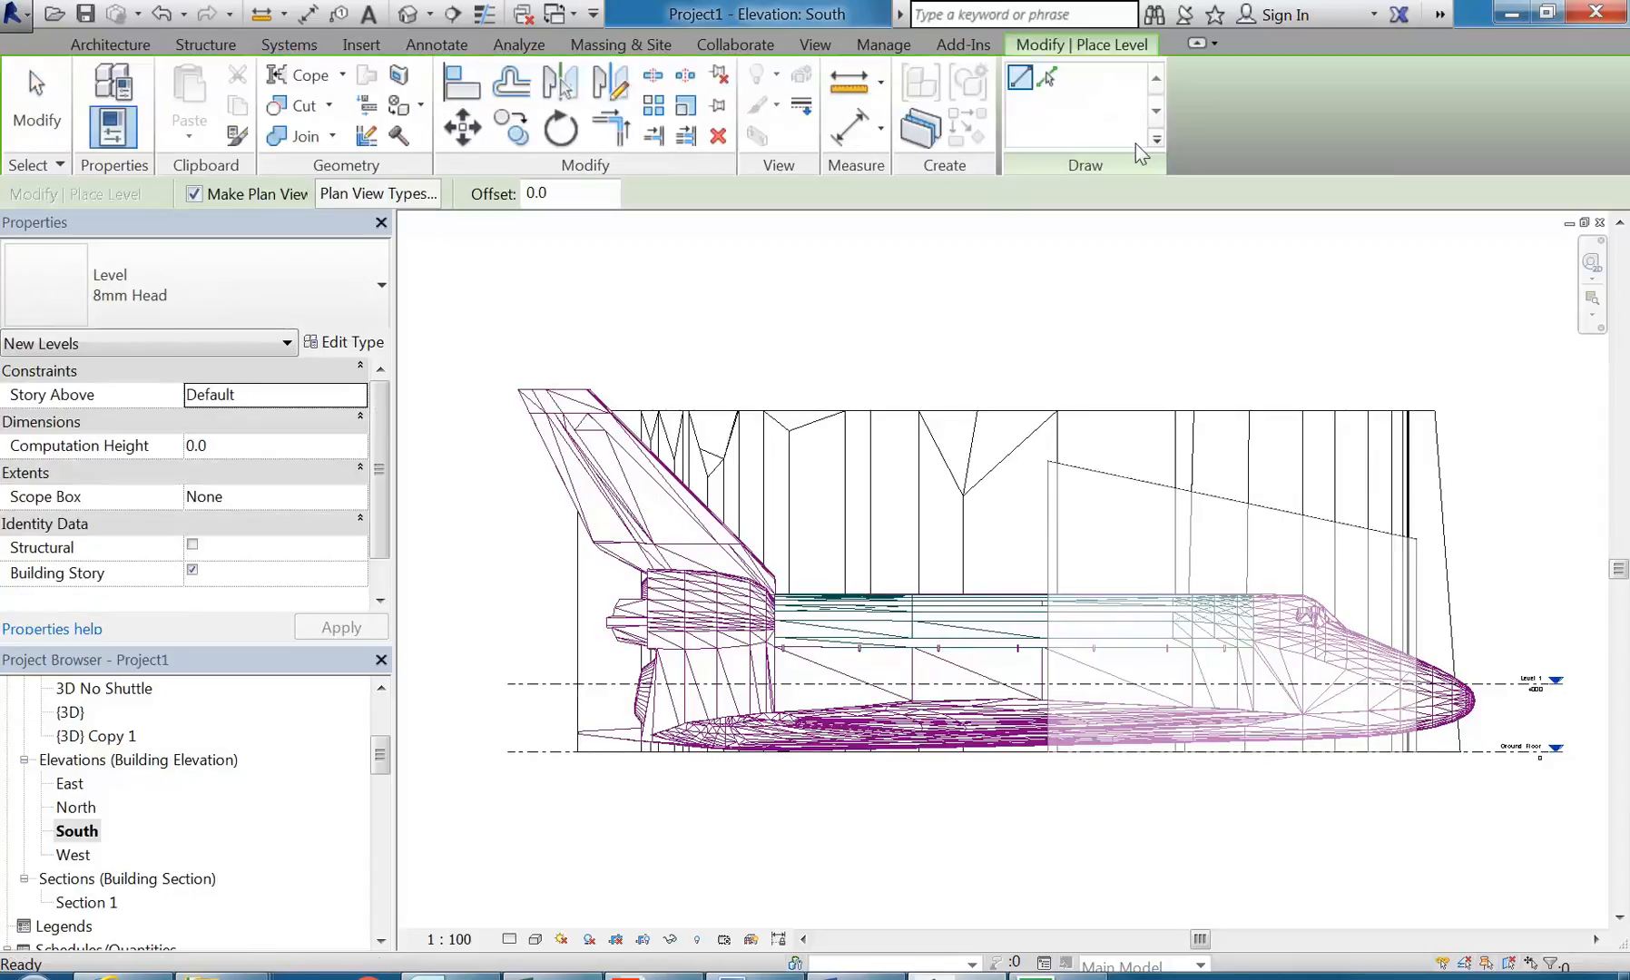
click(511, 616)
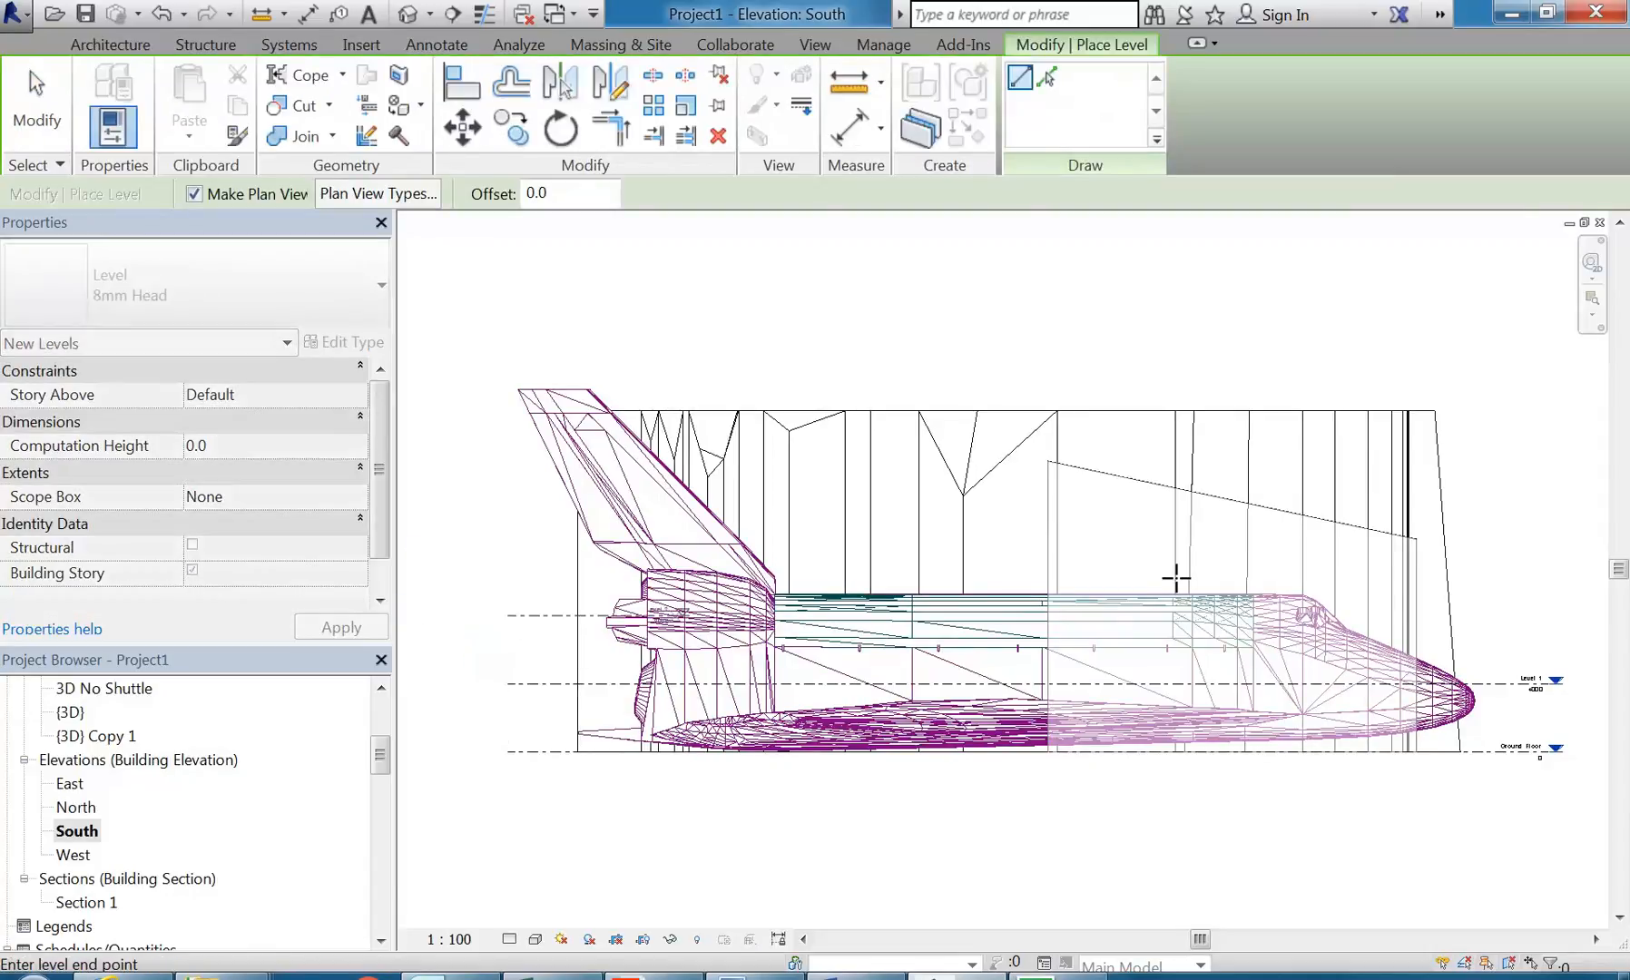
click(1550, 609)
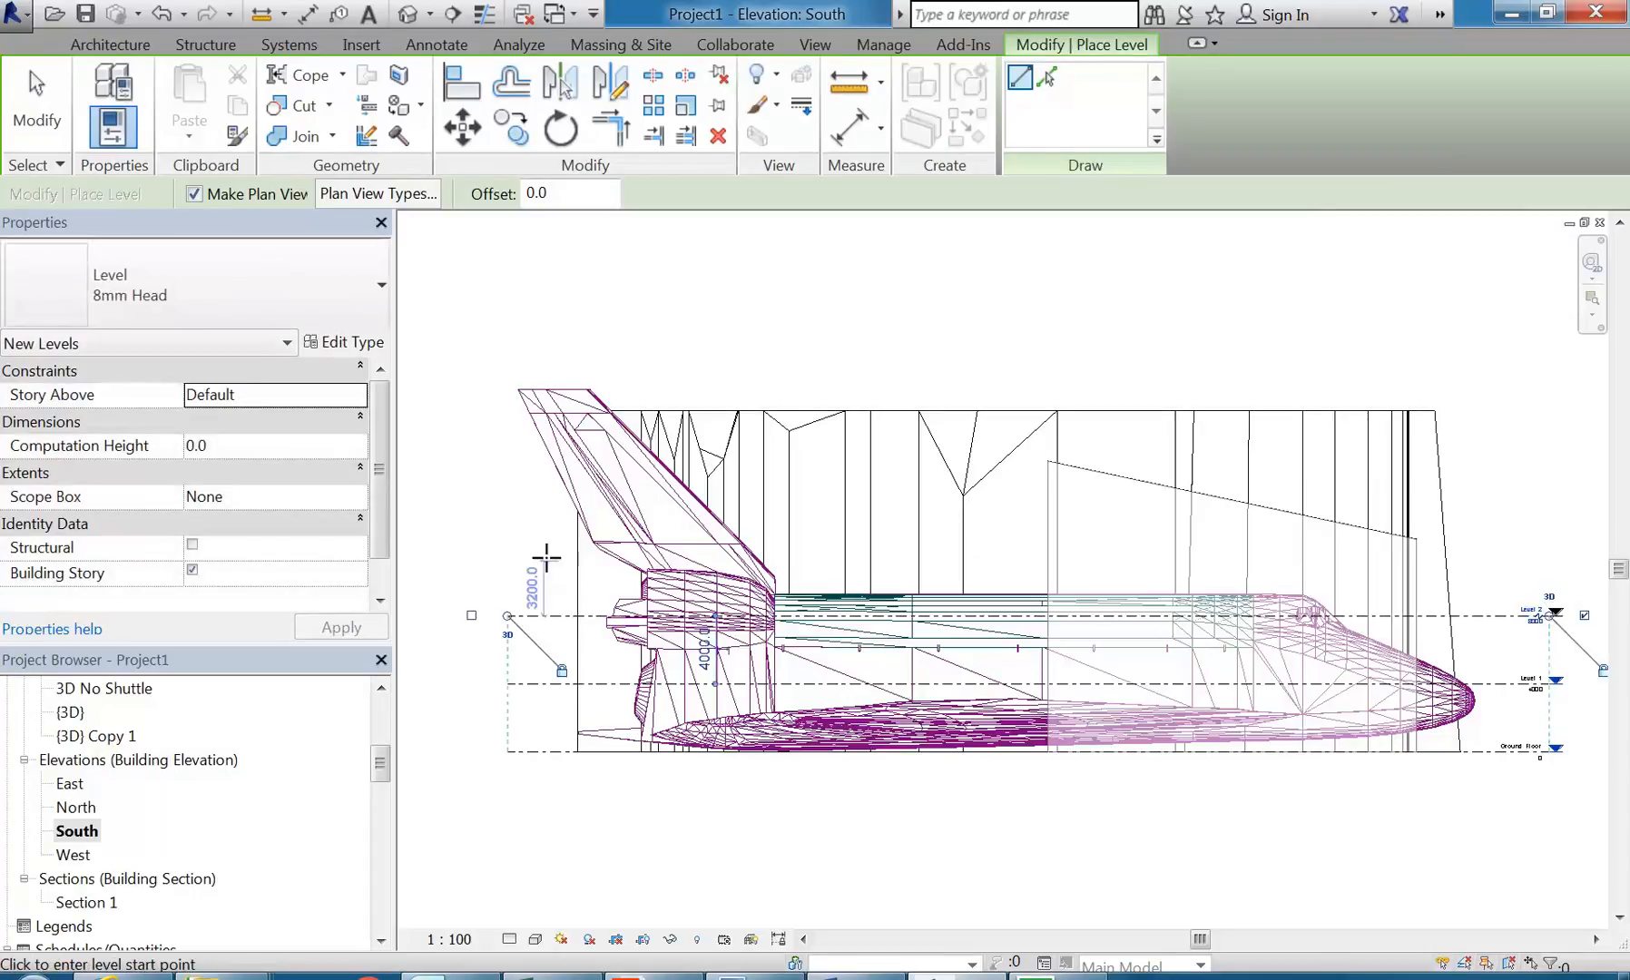
click(508, 547)
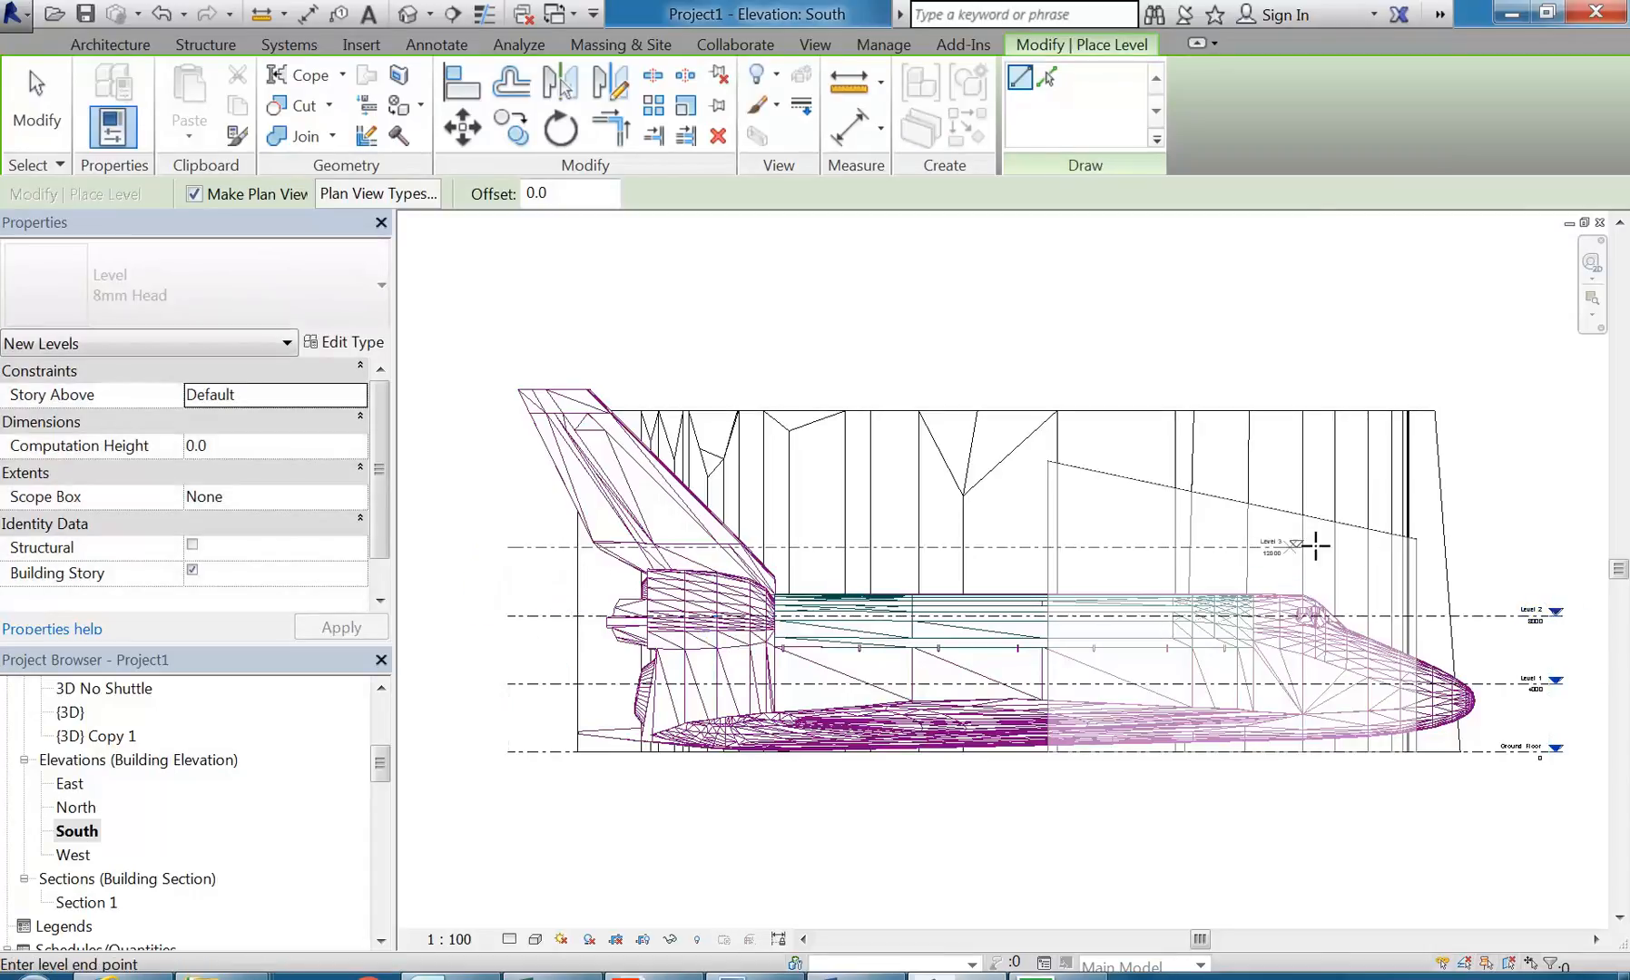
click(1549, 549)
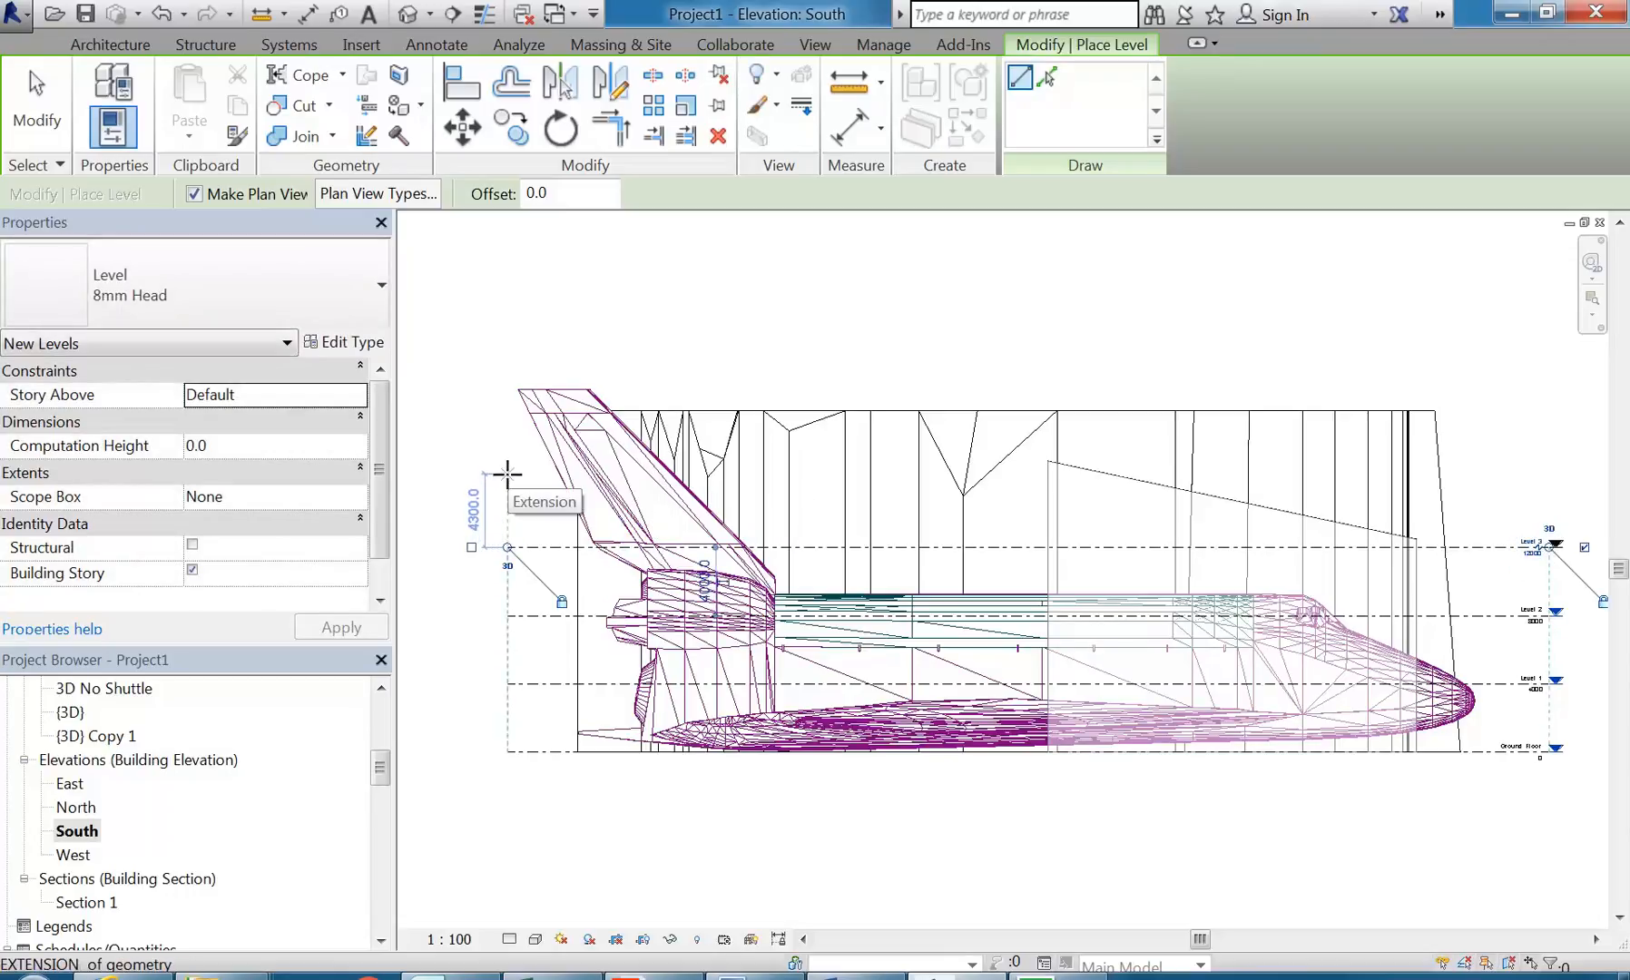
click(508, 478)
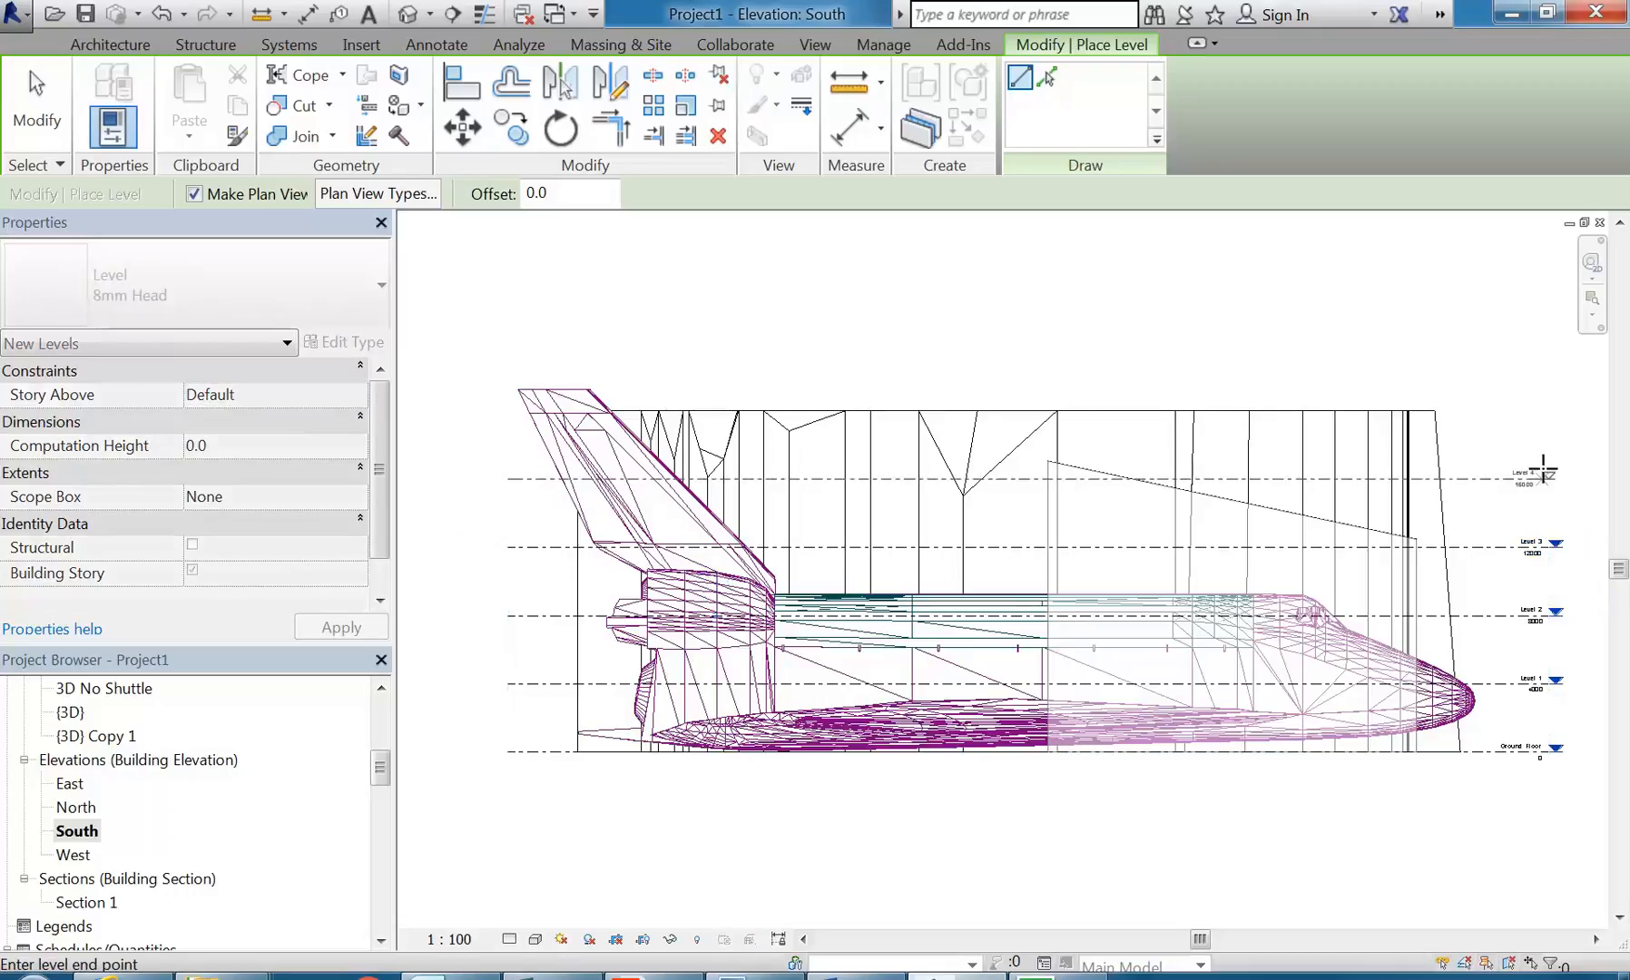
key(Escape)
key(Escape)
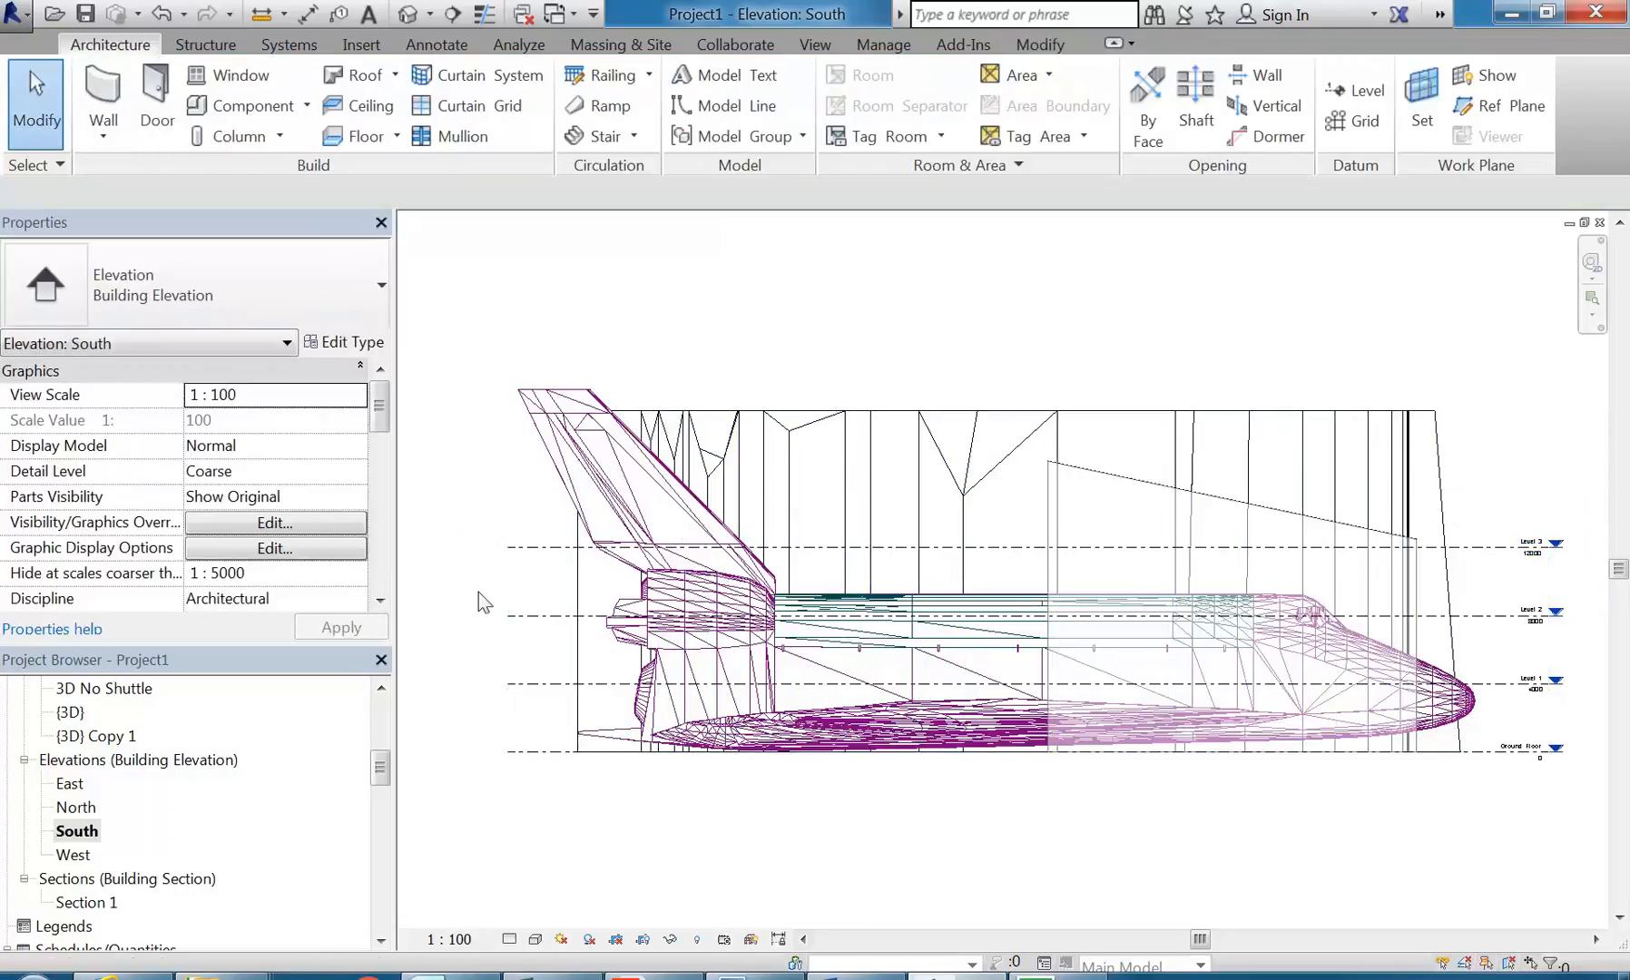
Step: In the {3D} view, create mass floors in the box mass at Ground Floor, Level 1, Level 2 and Level 3
double_click(80, 706)
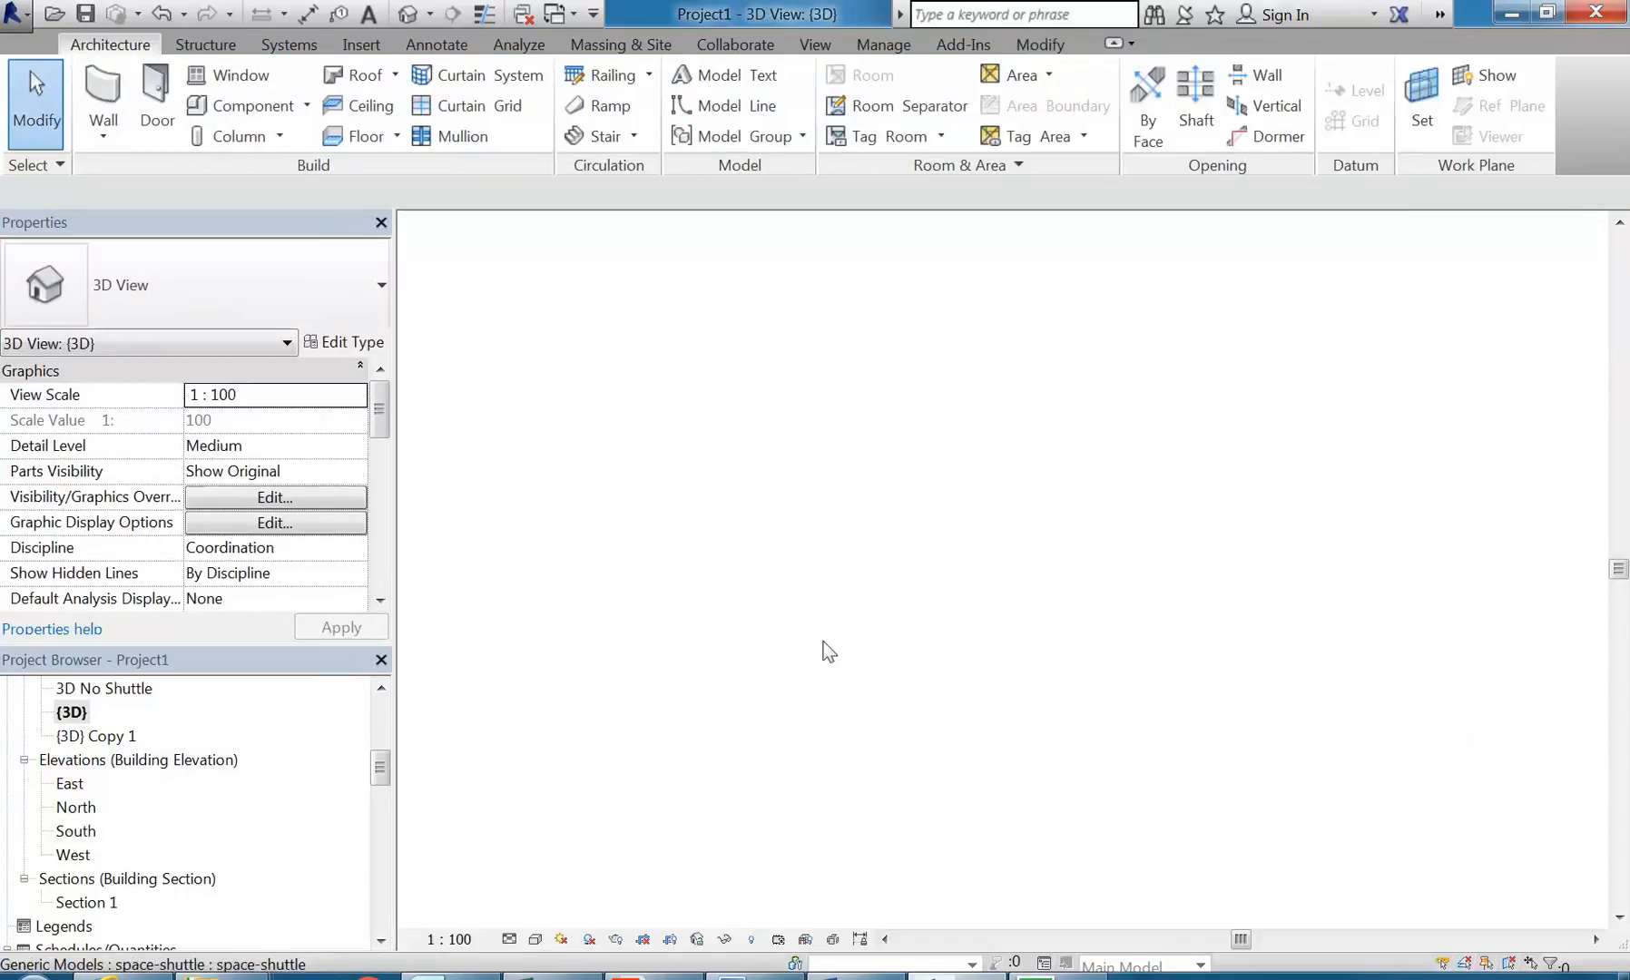
click(978, 784)
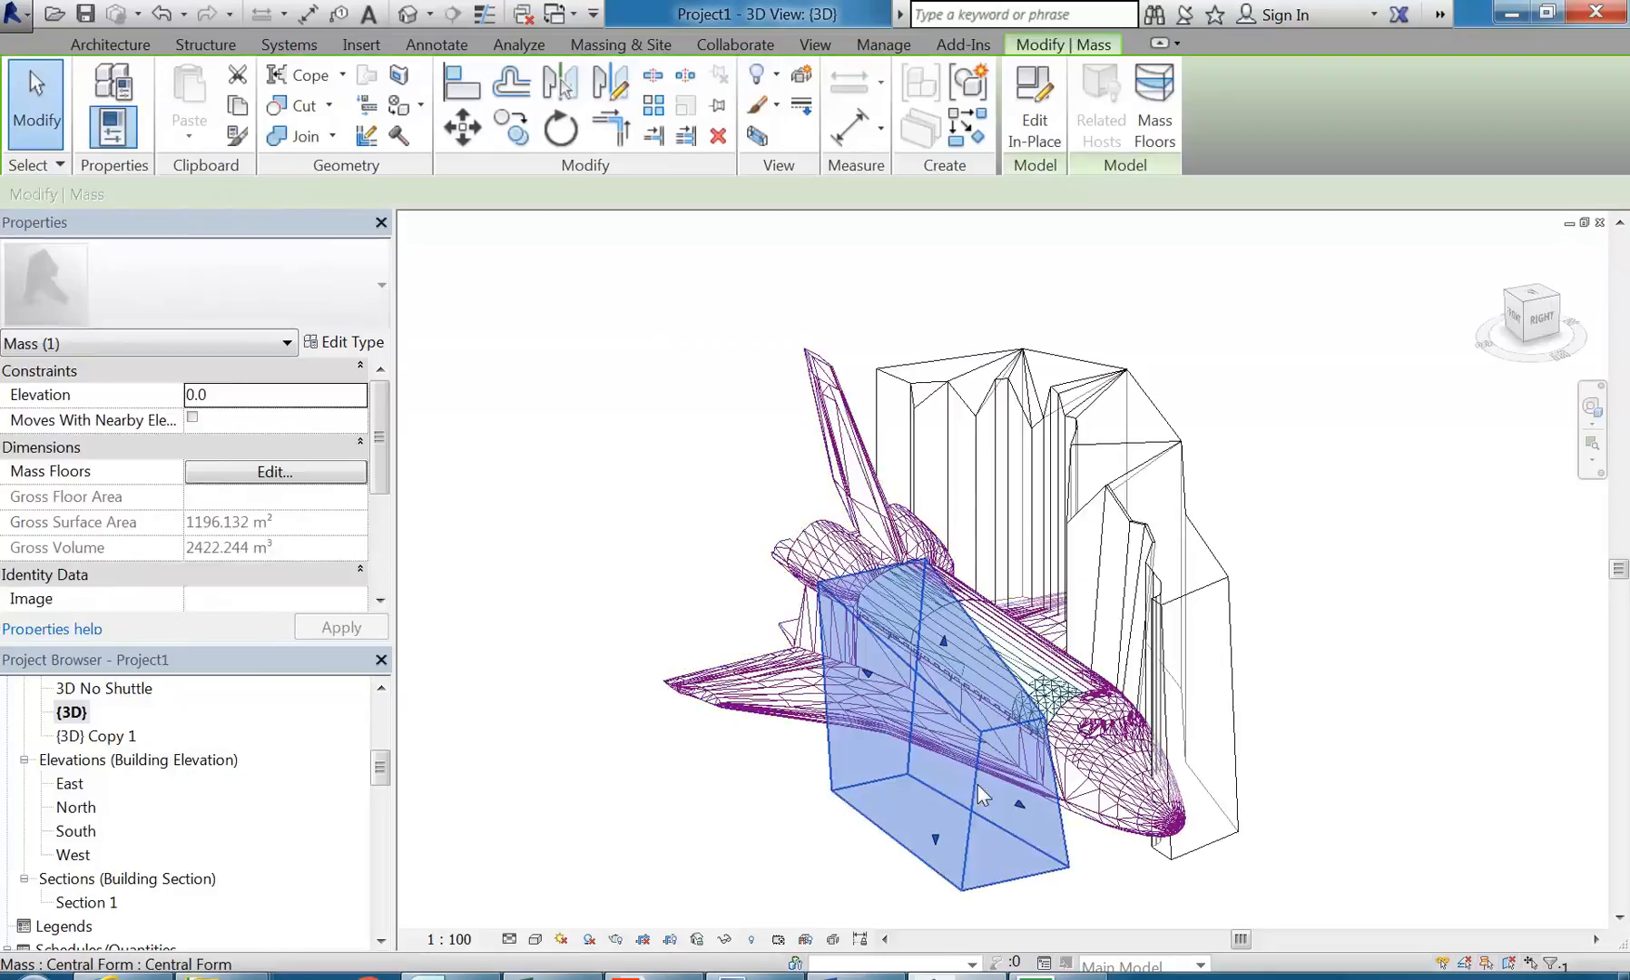
click(1154, 118)
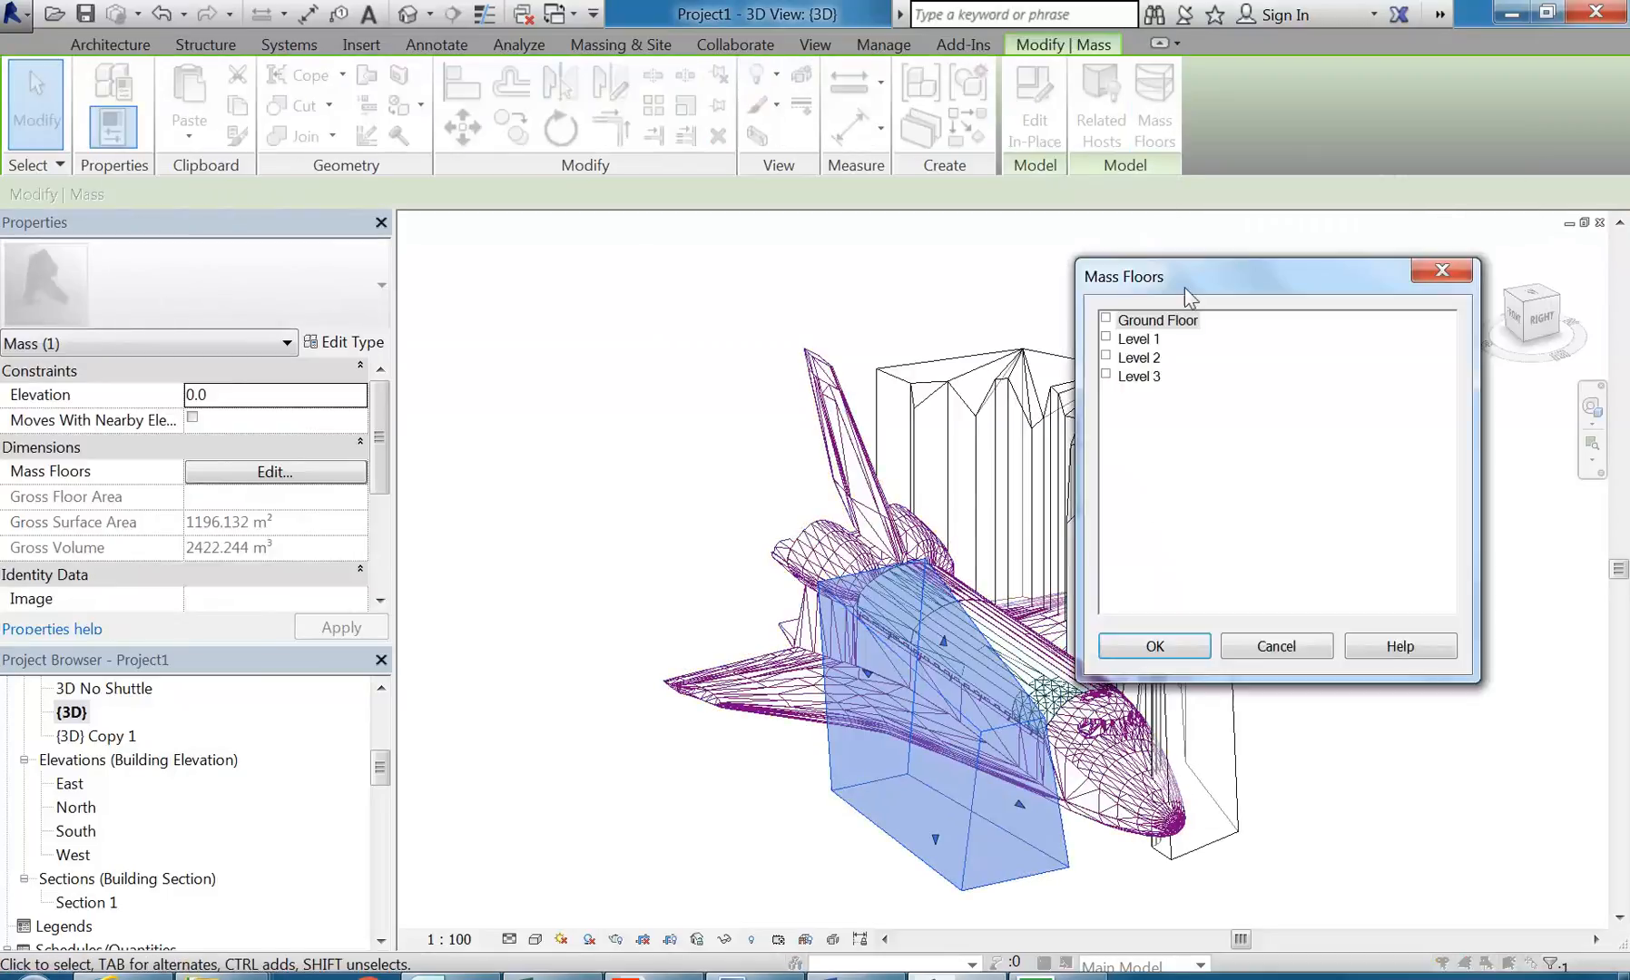
click(1106, 343)
click(1106, 358)
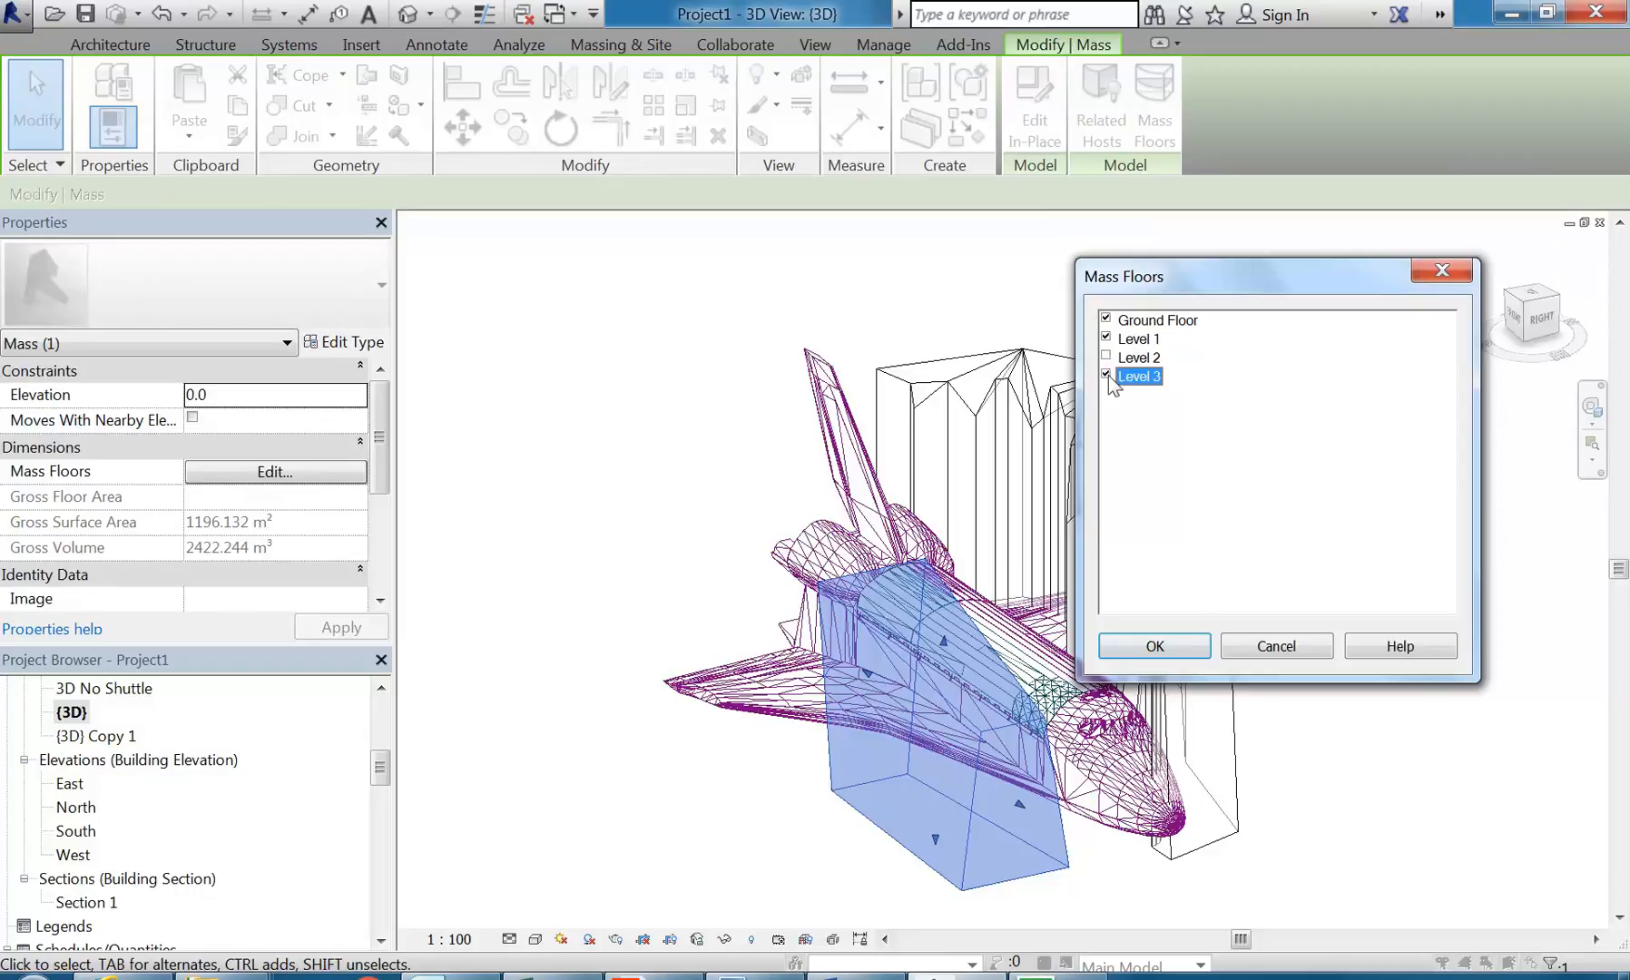
click(1154, 645)
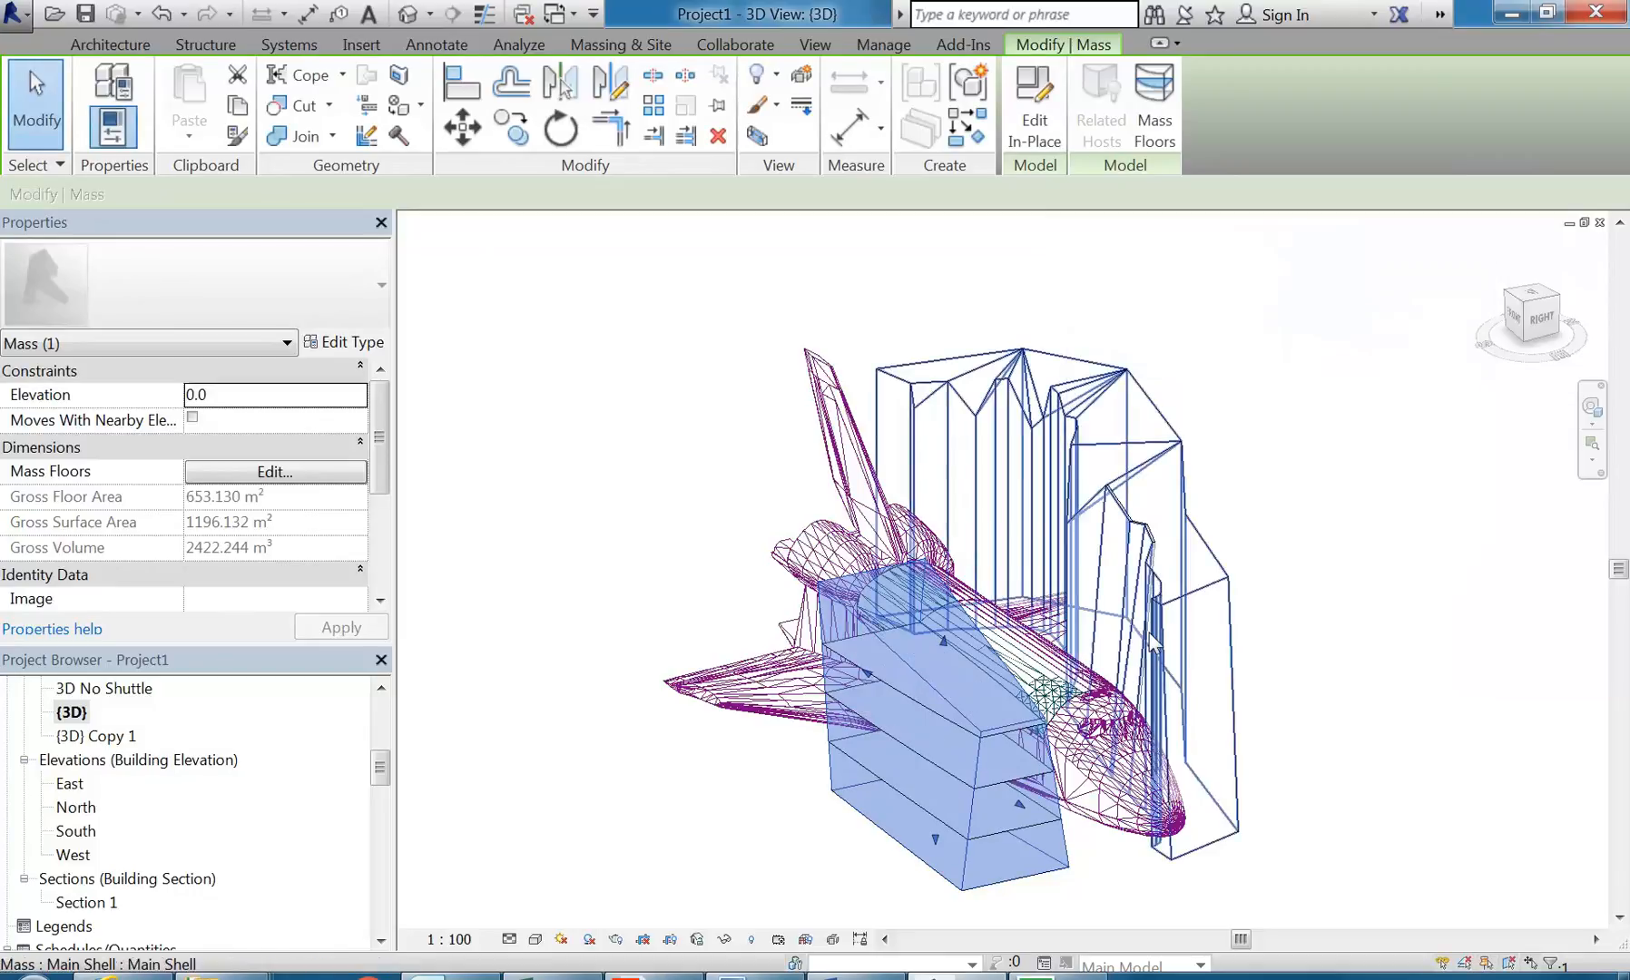
Step: Apply Generic 200mm walls by face to the box's low end and two long sides, with the location line at Finish Face: Exterior
click(640, 845)
shift+middle_drag(779, 760, 1206, 800)
scroll(1202, 742, up, 1)
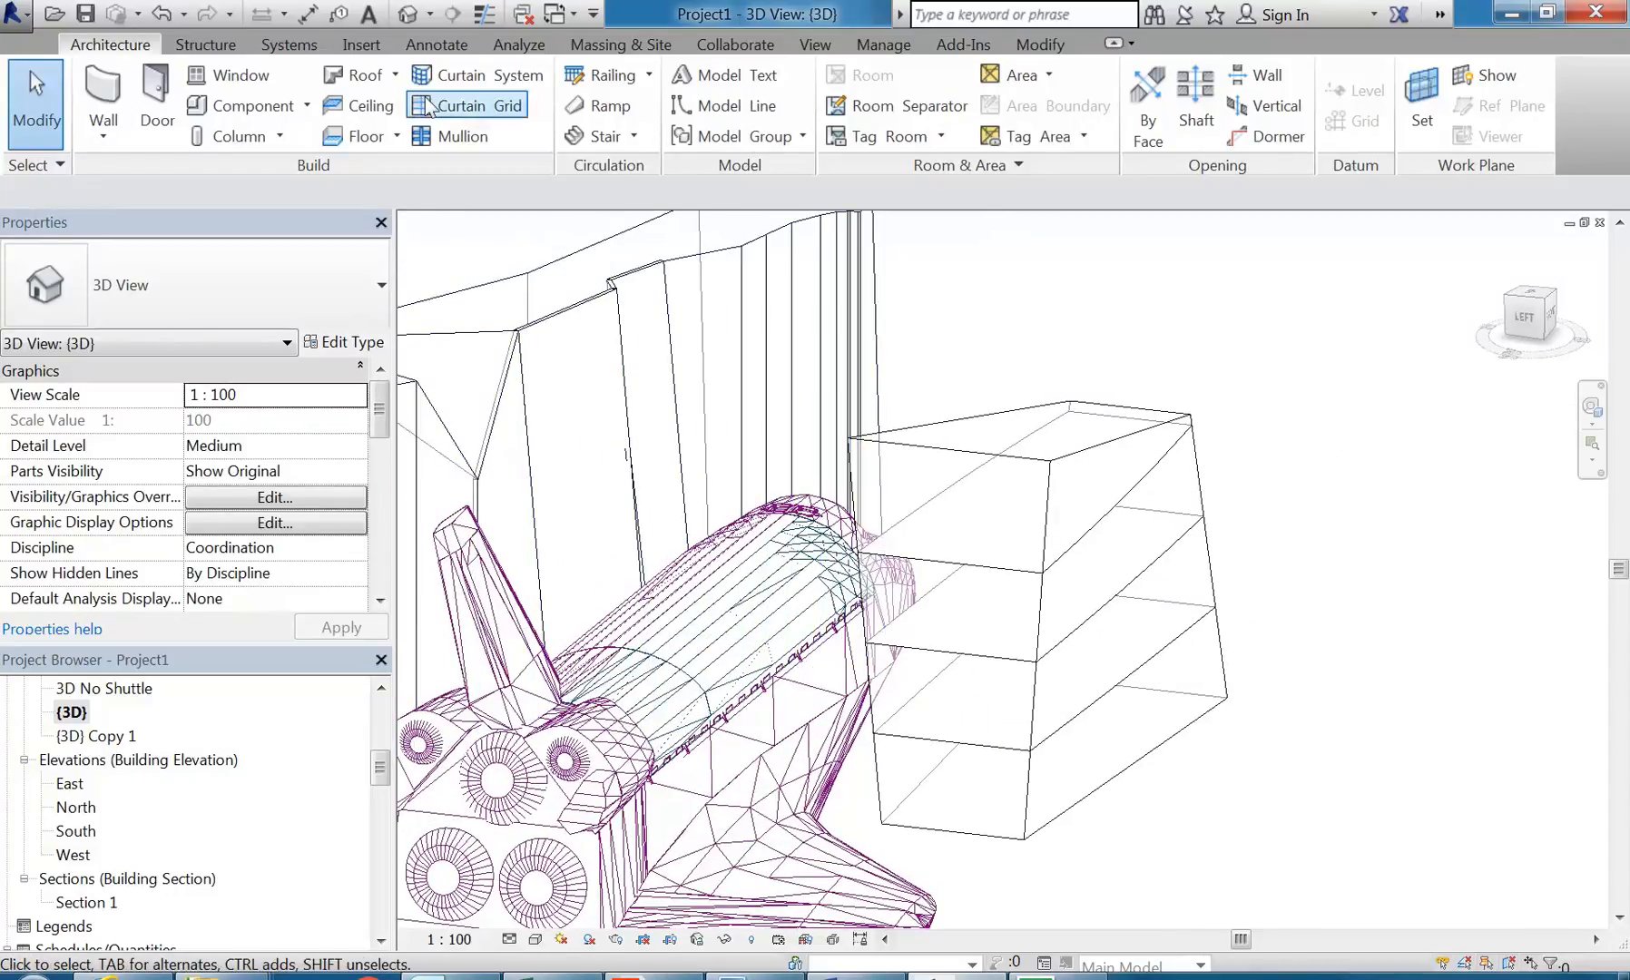
click(103, 101)
shift+middle_drag(1432, 673, 1130, 613)
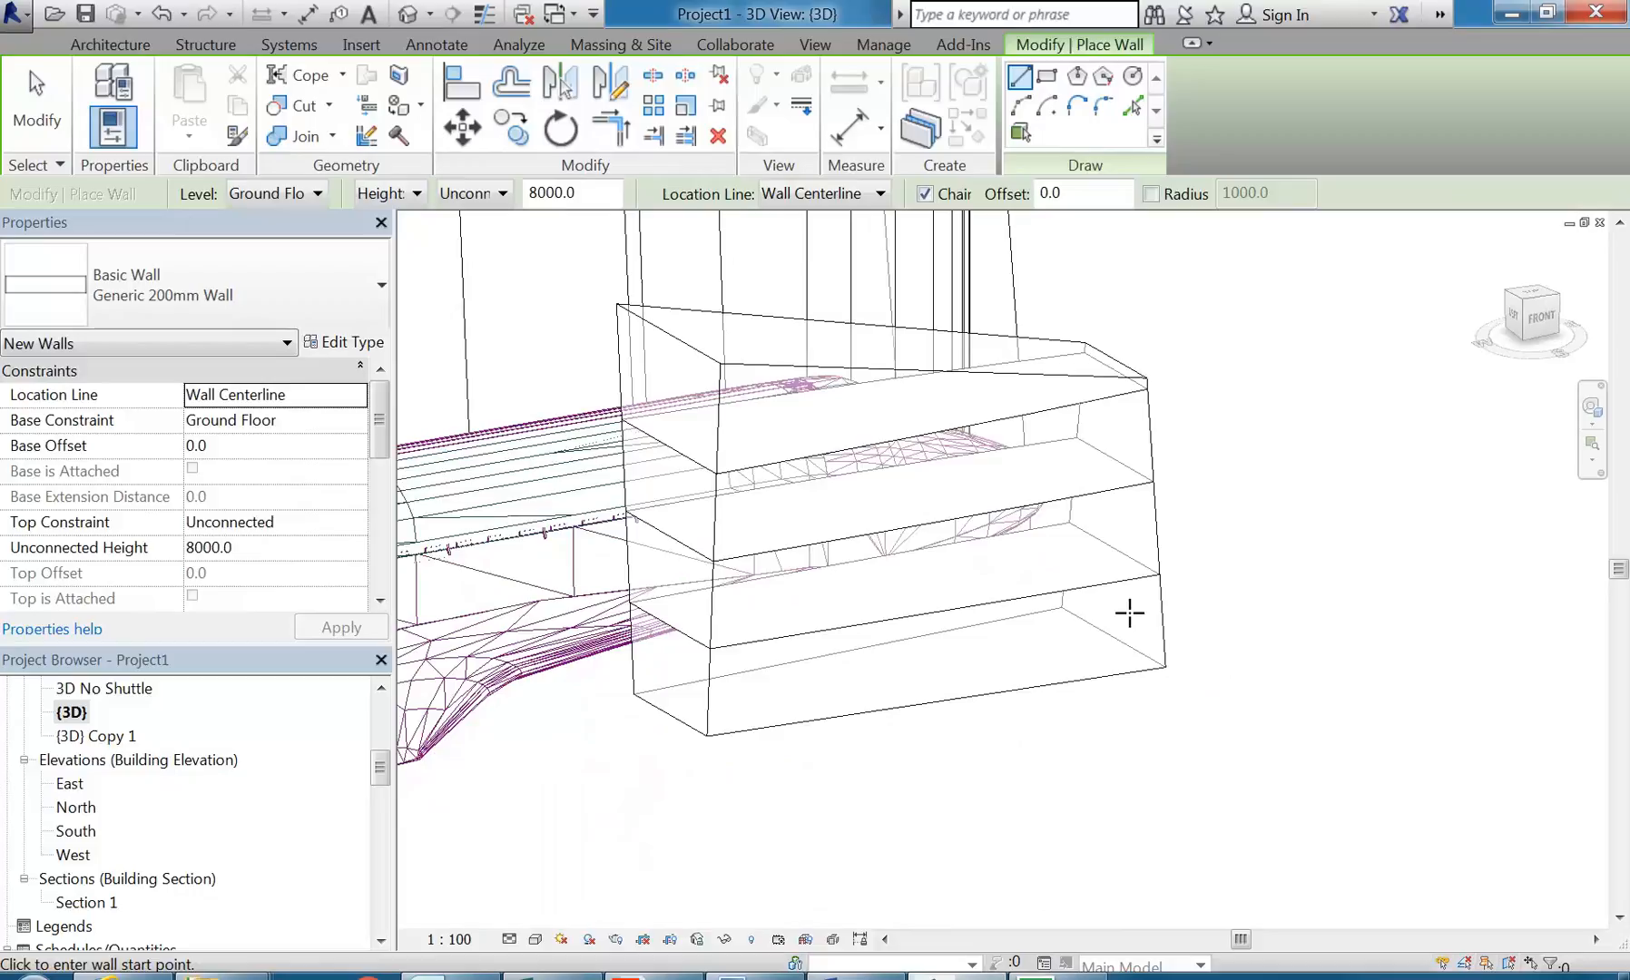
click(828, 195)
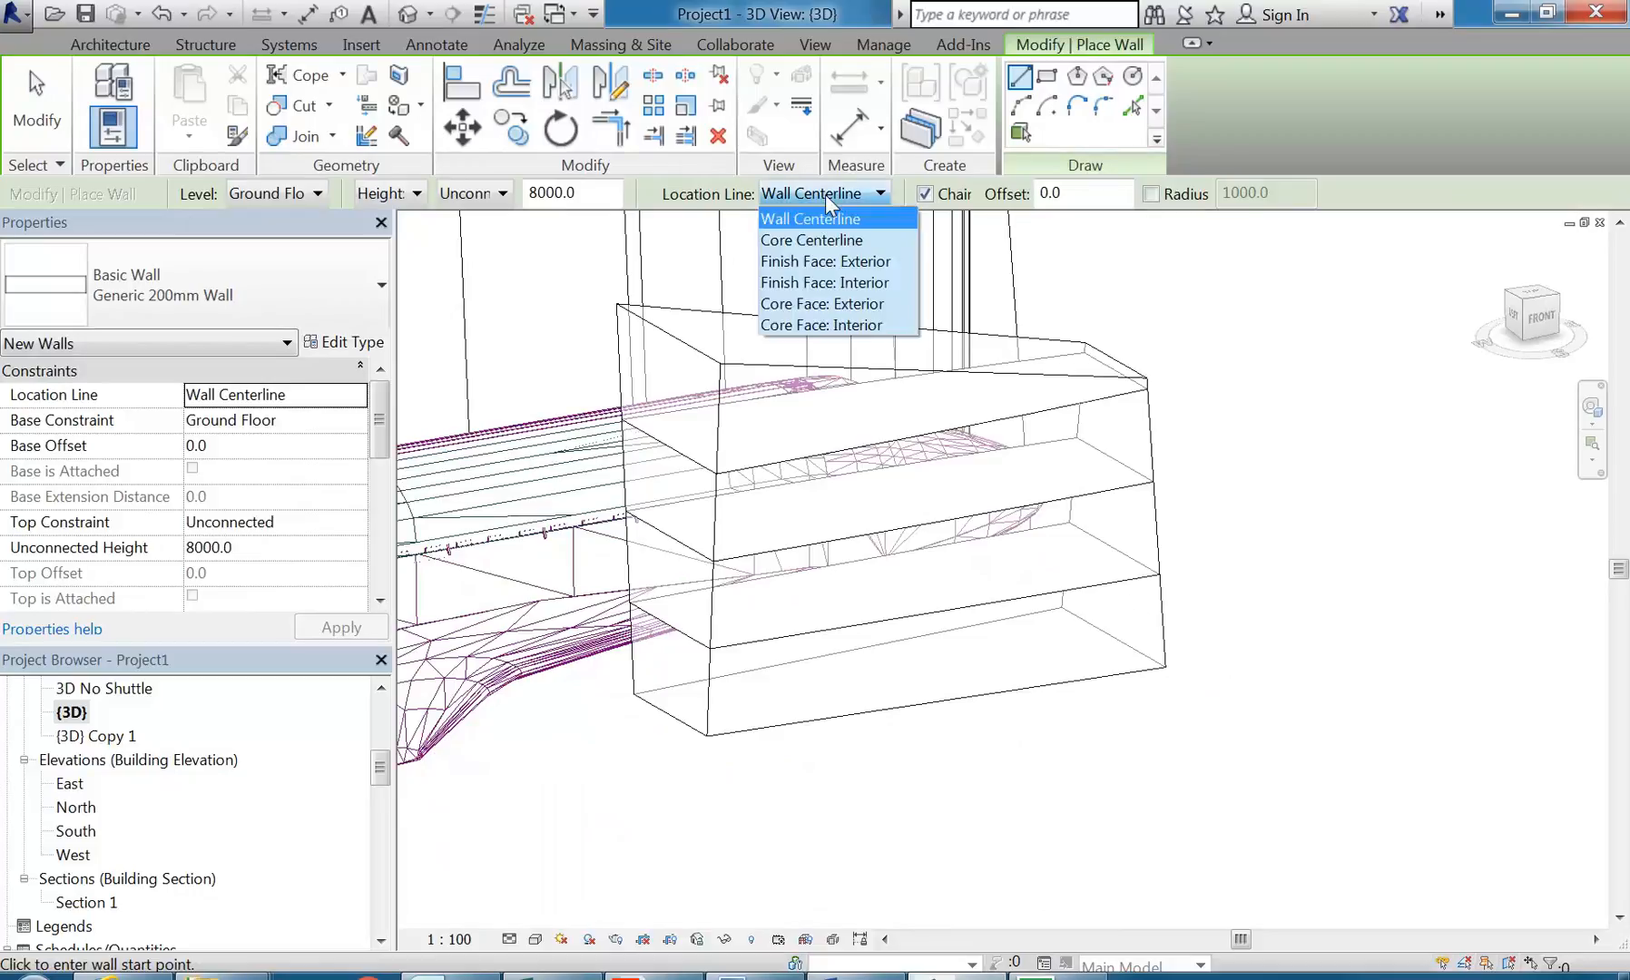
click(815, 263)
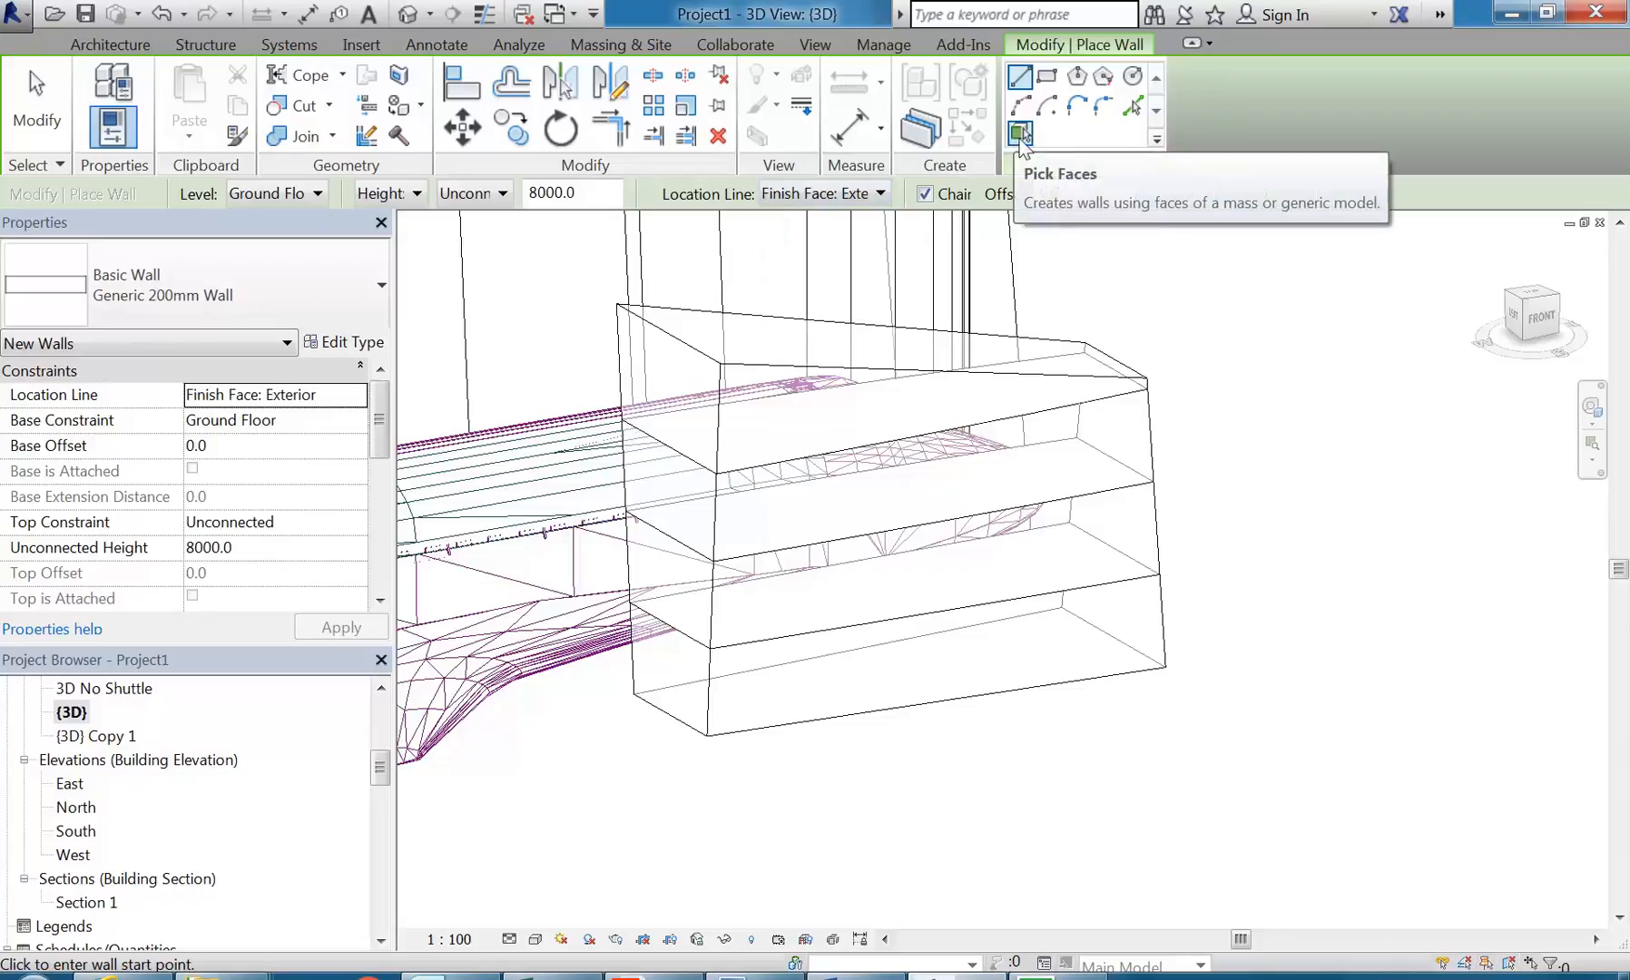
click(1020, 135)
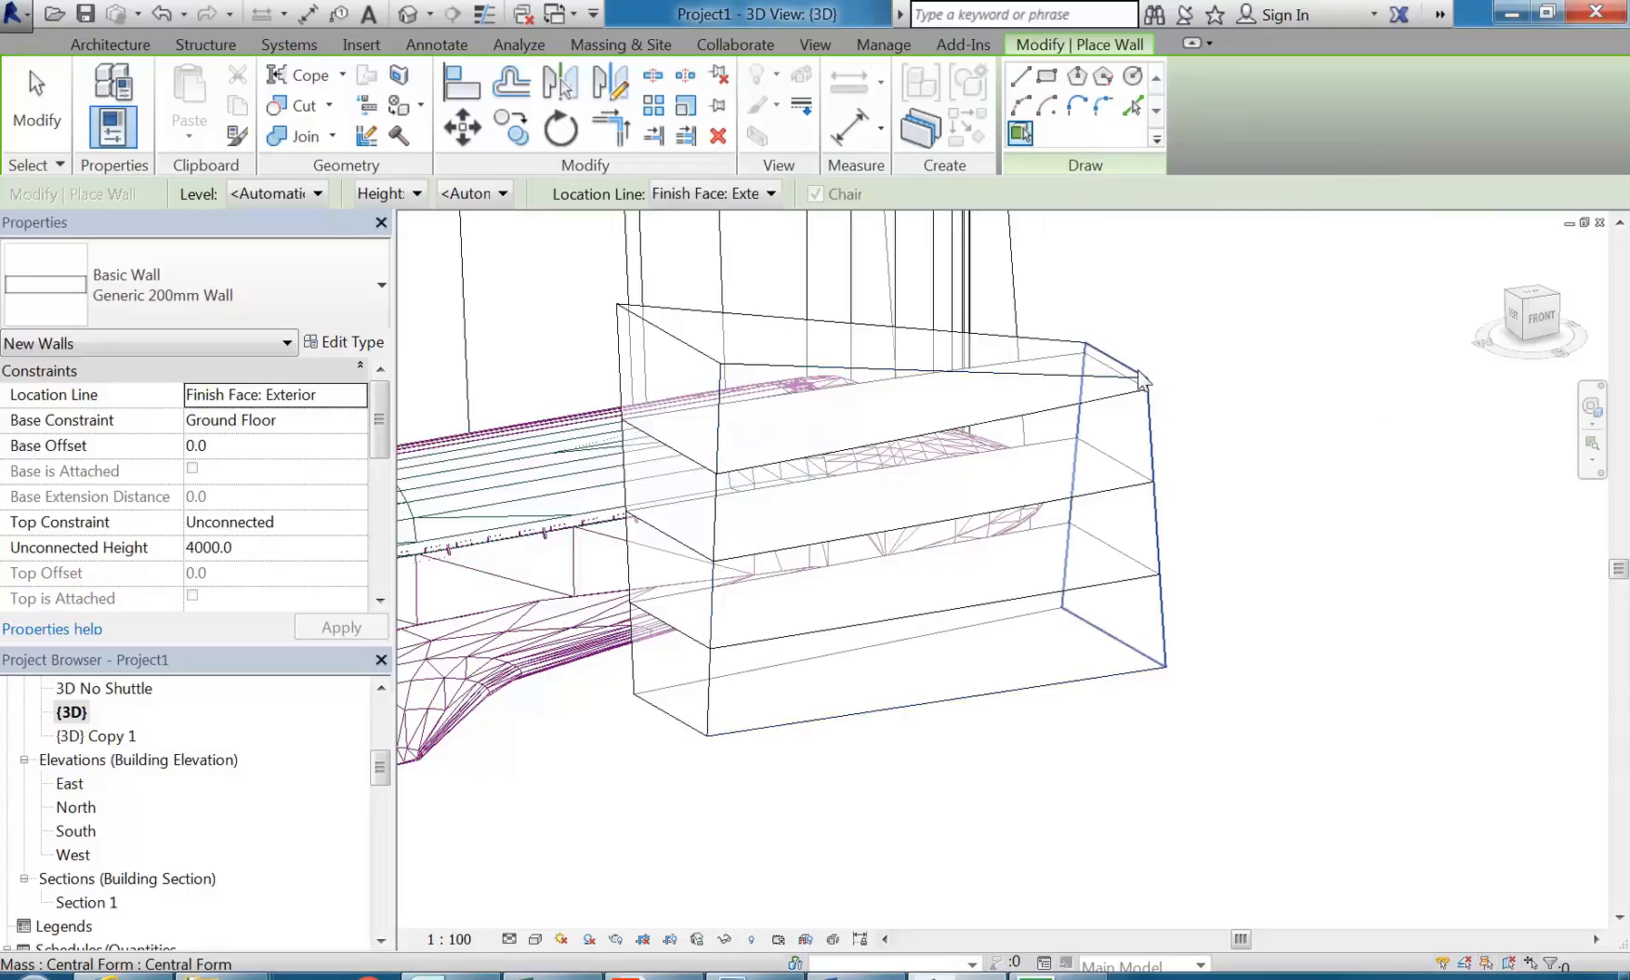
click(998, 342)
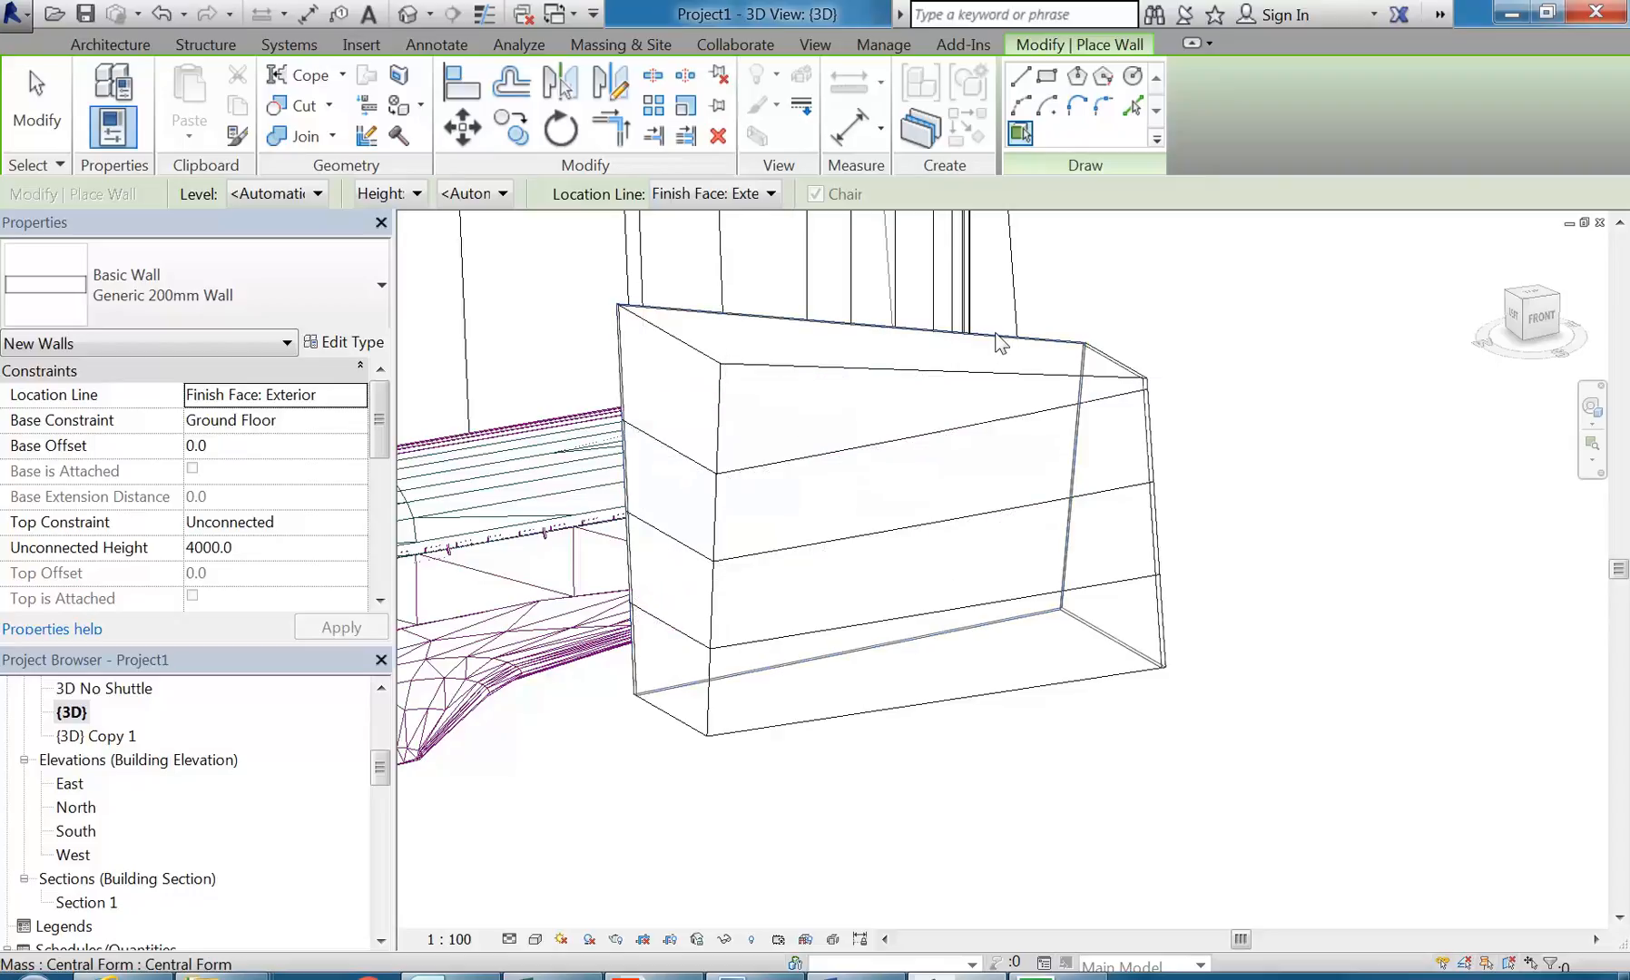
click(1032, 379)
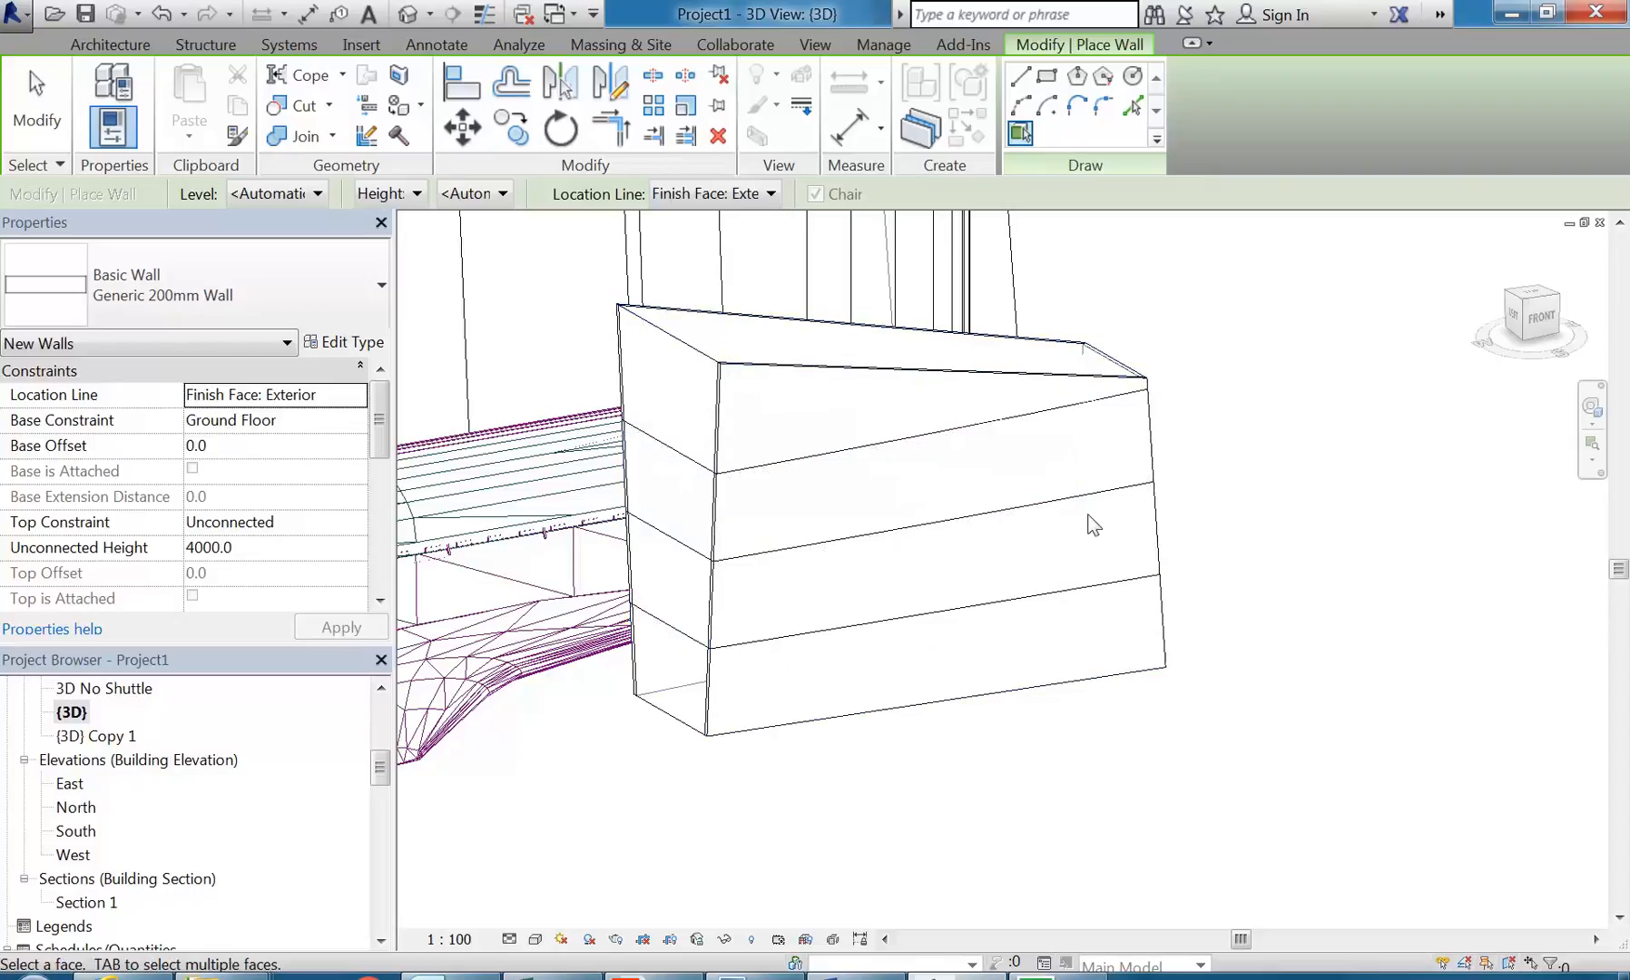
right_click(1159, 306)
click(1199, 319)
right_click(1161, 306)
click(1200, 320)
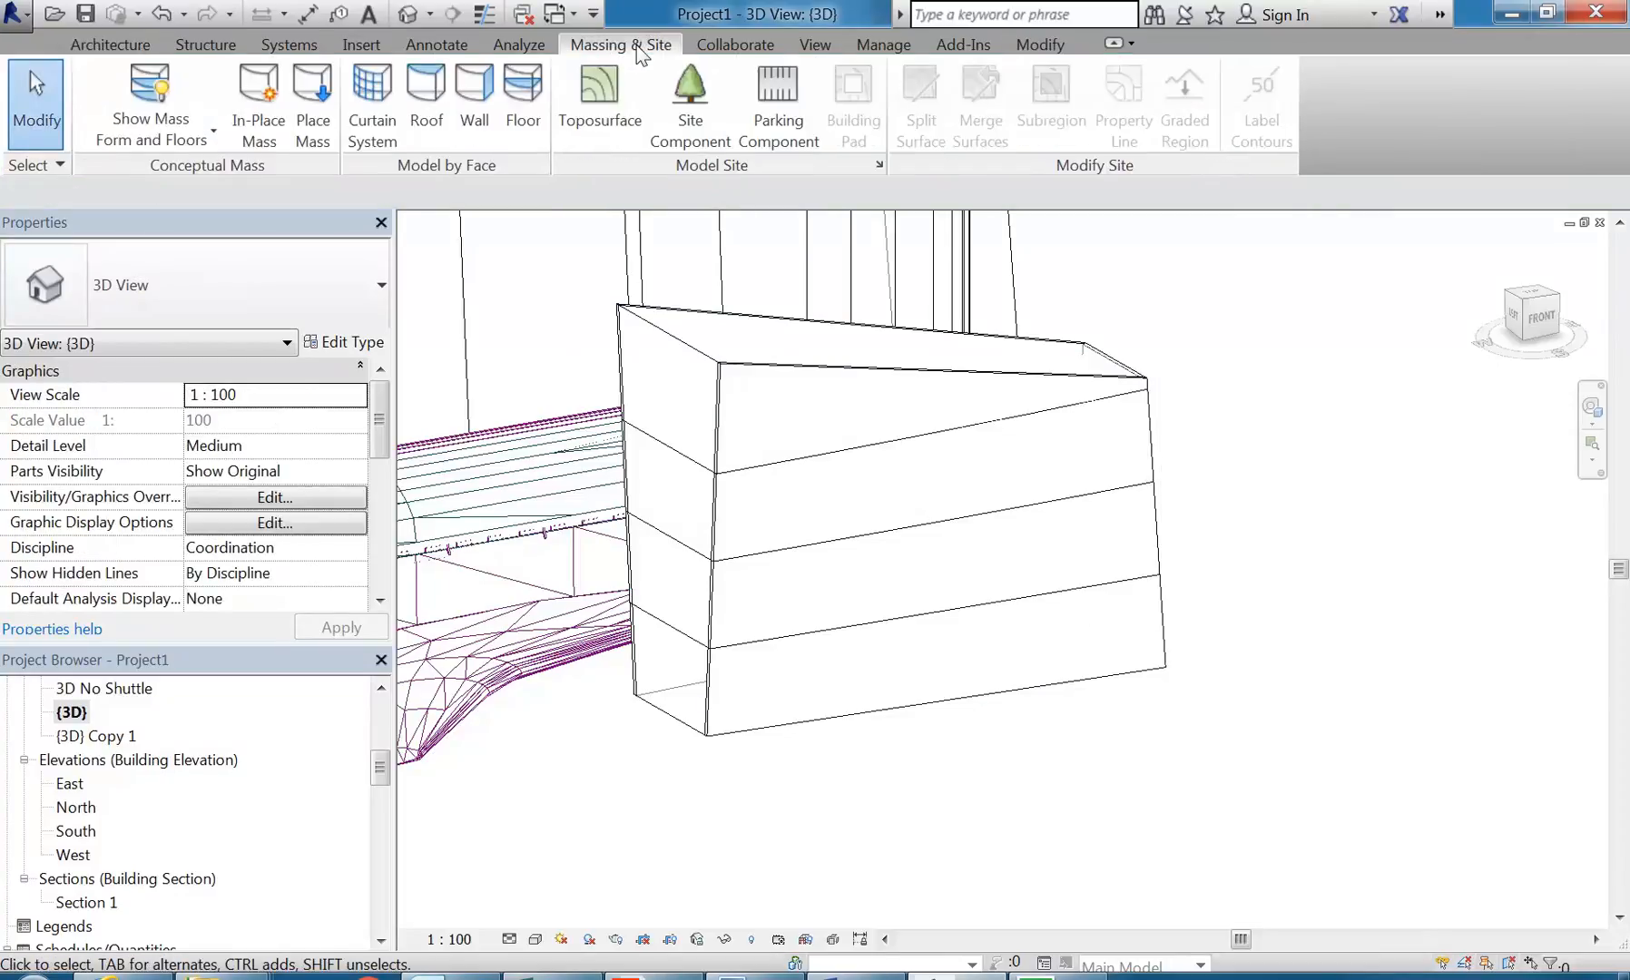
Step: Create a 1500 x 3000mm curtain system on the tall end face of the box mass
click(372, 104)
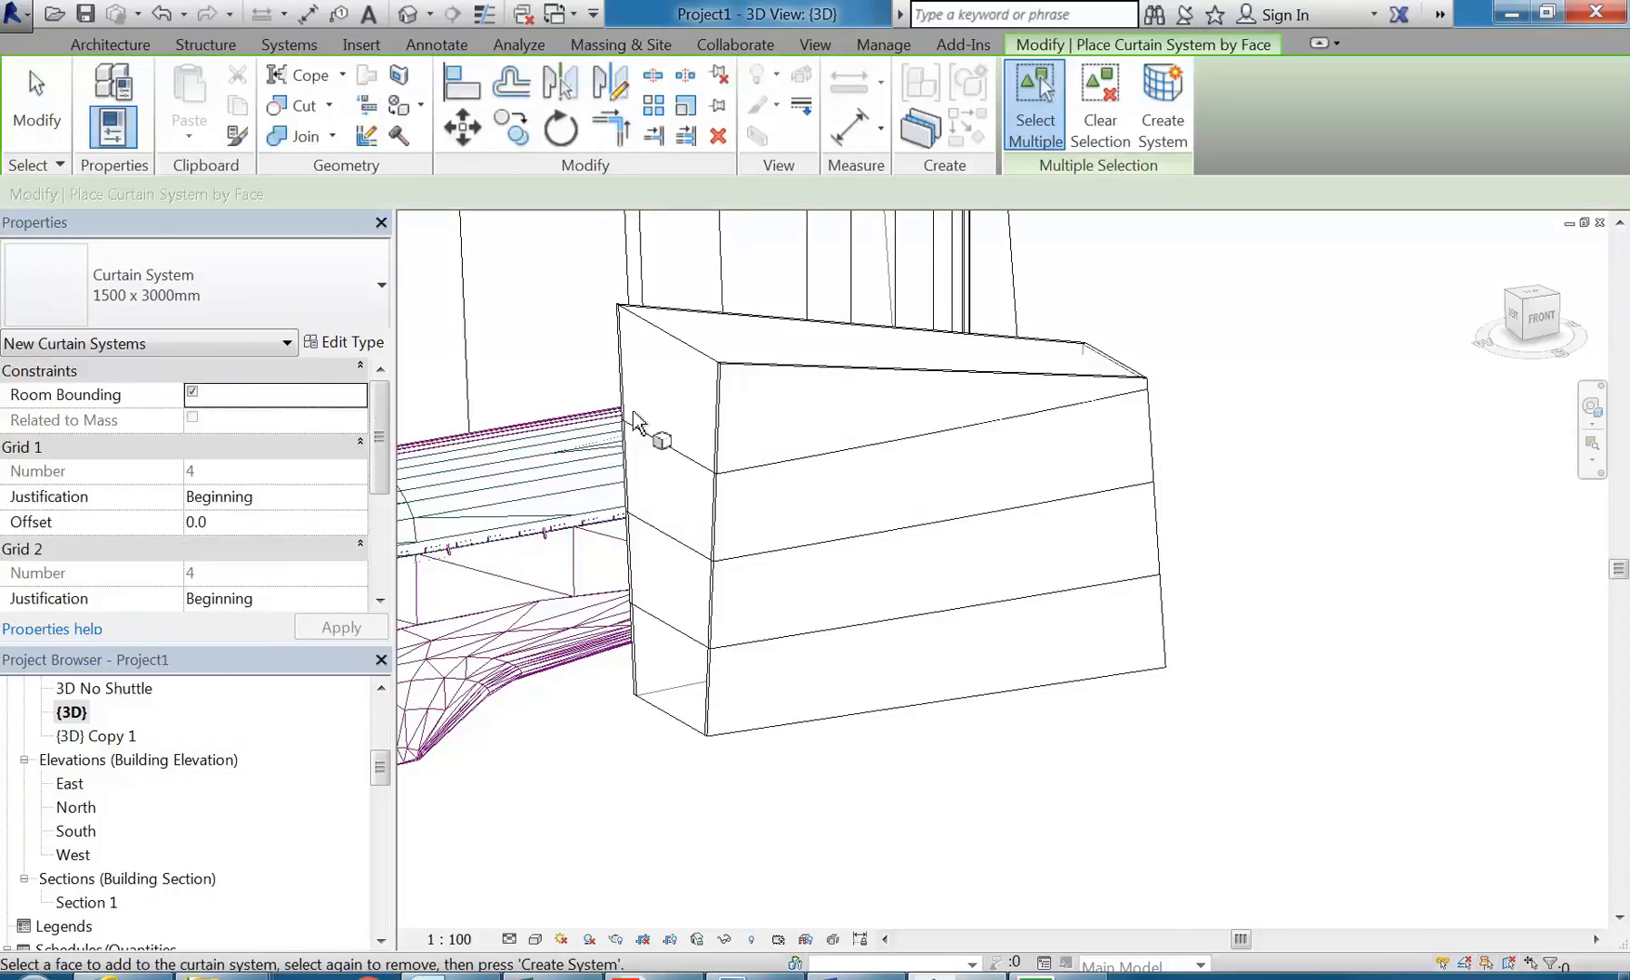
click(690, 363)
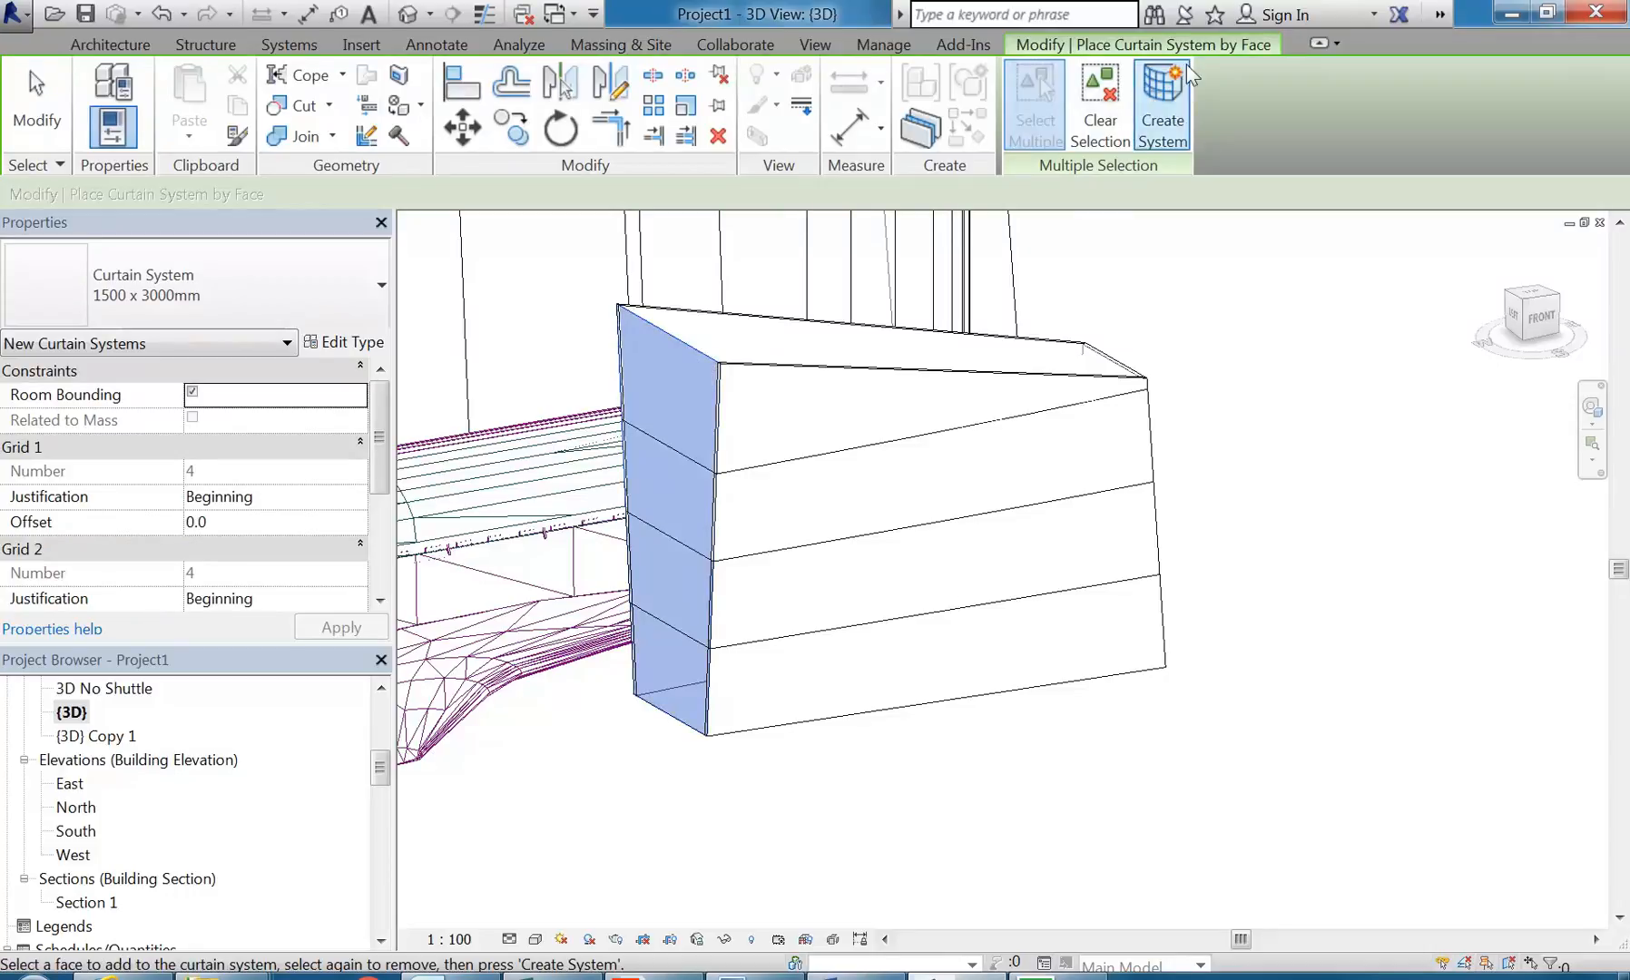
click(1164, 105)
shift+middle_drag(866, 549, 1004, 490)
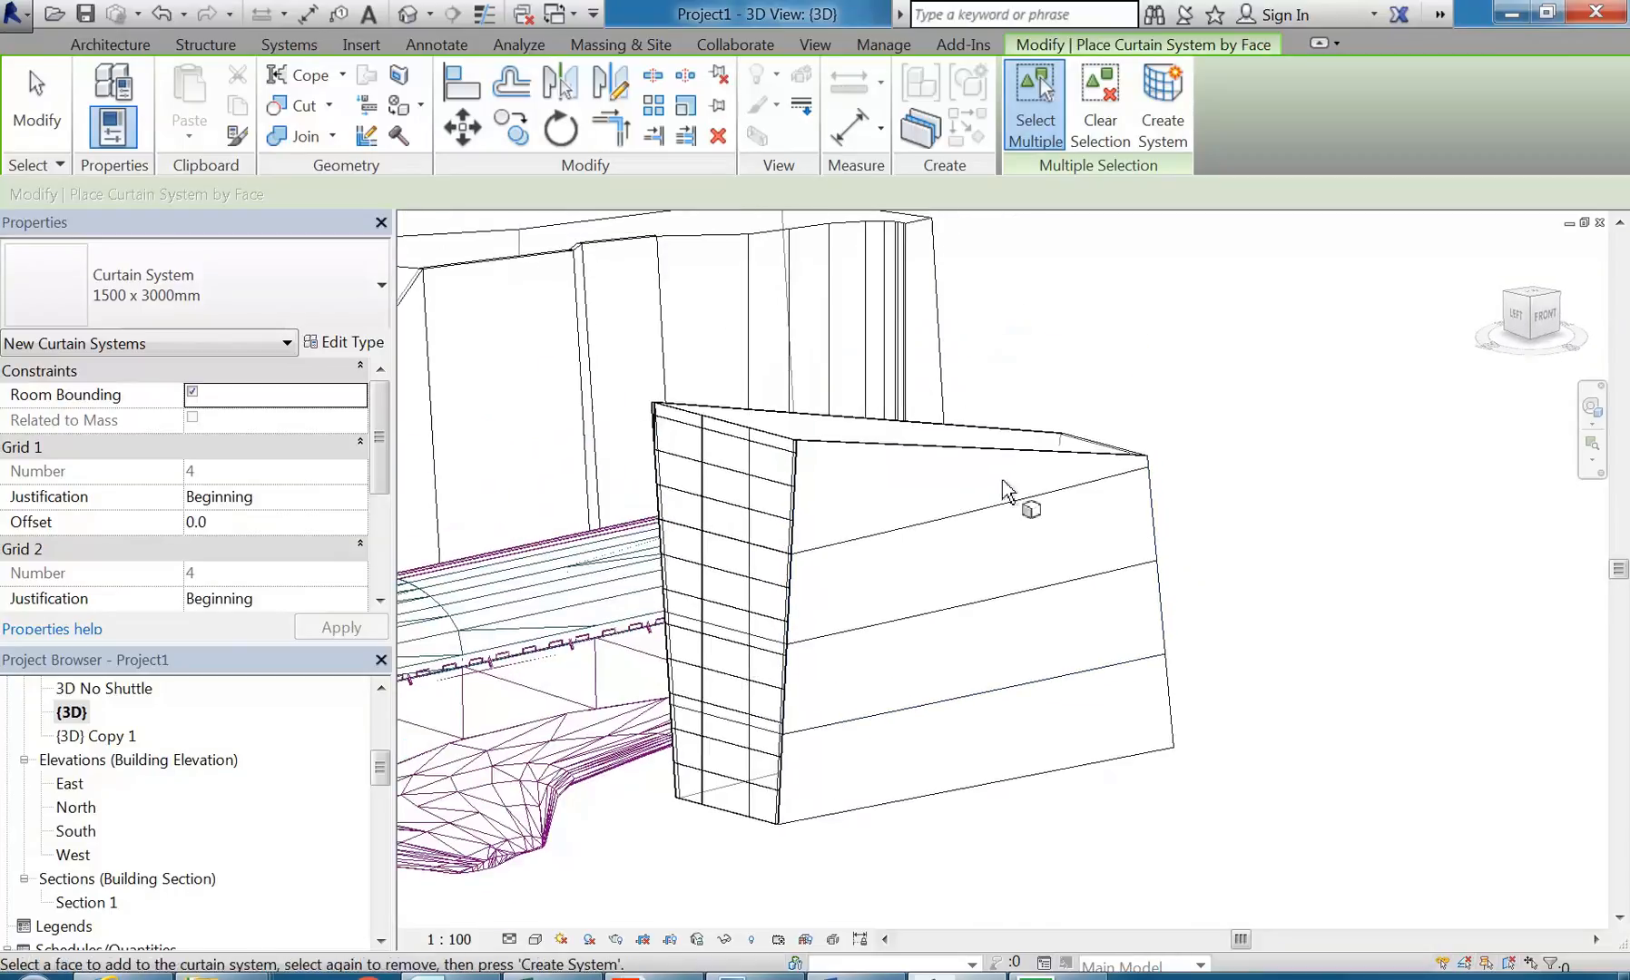
right_click(1013, 333)
click(1057, 341)
right_click(1052, 353)
click(1103, 367)
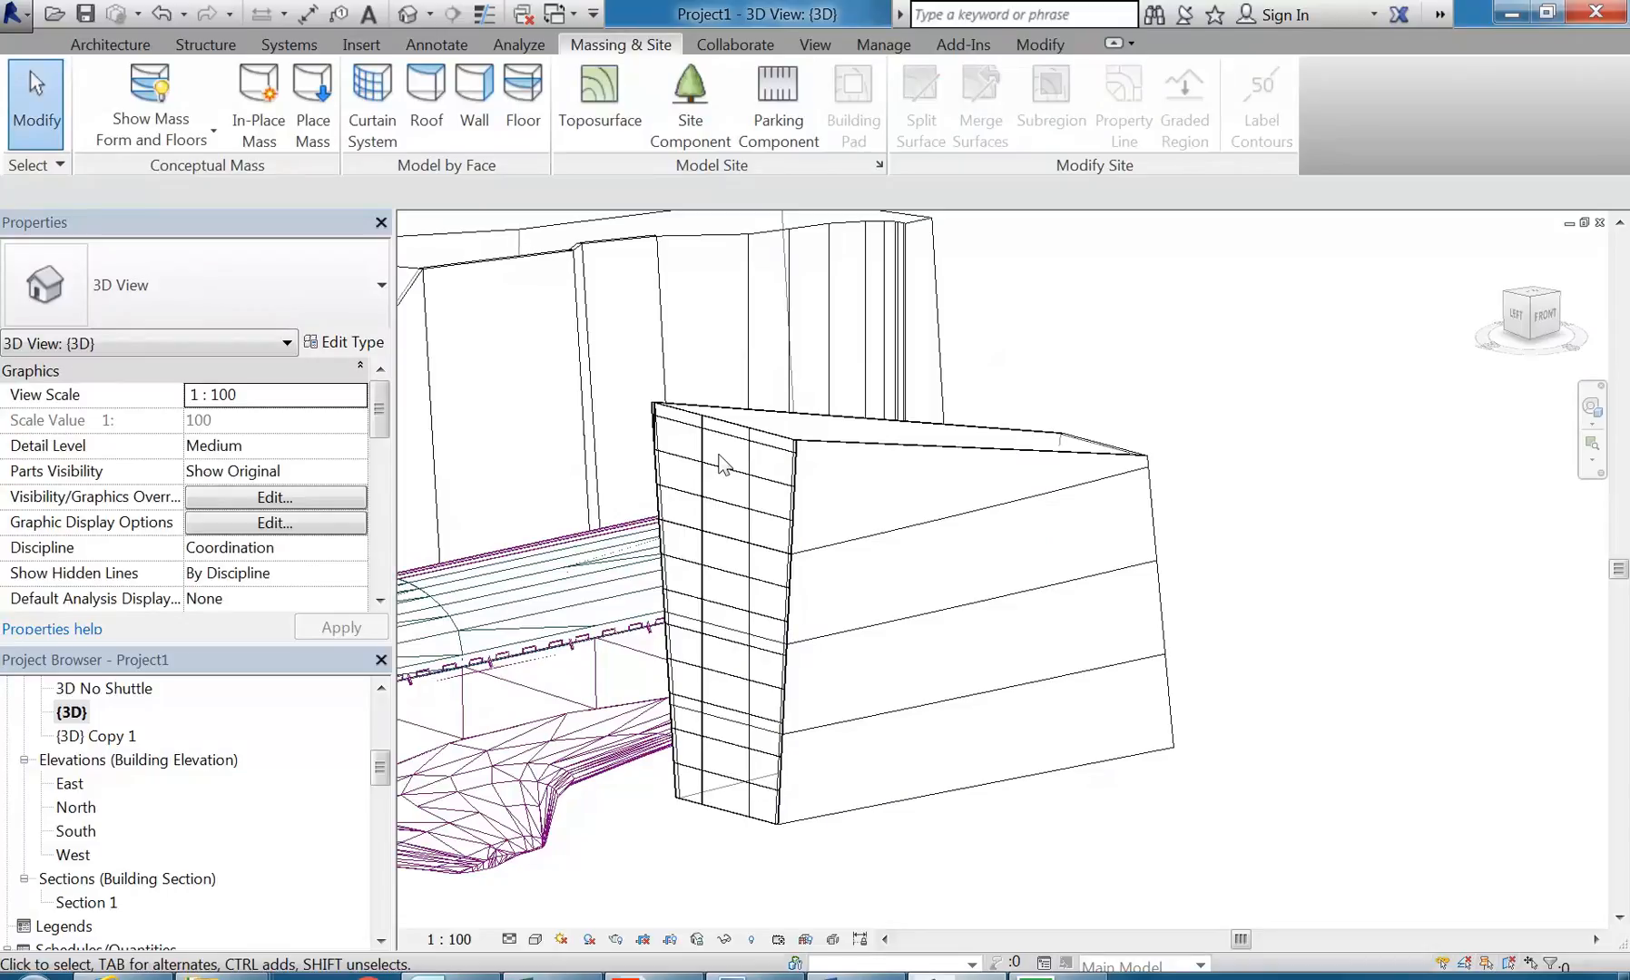
Step: Create a Generic - 400mm roof by face on the top face of the box mass
shift+middle_drag(722, 464, 745, 419)
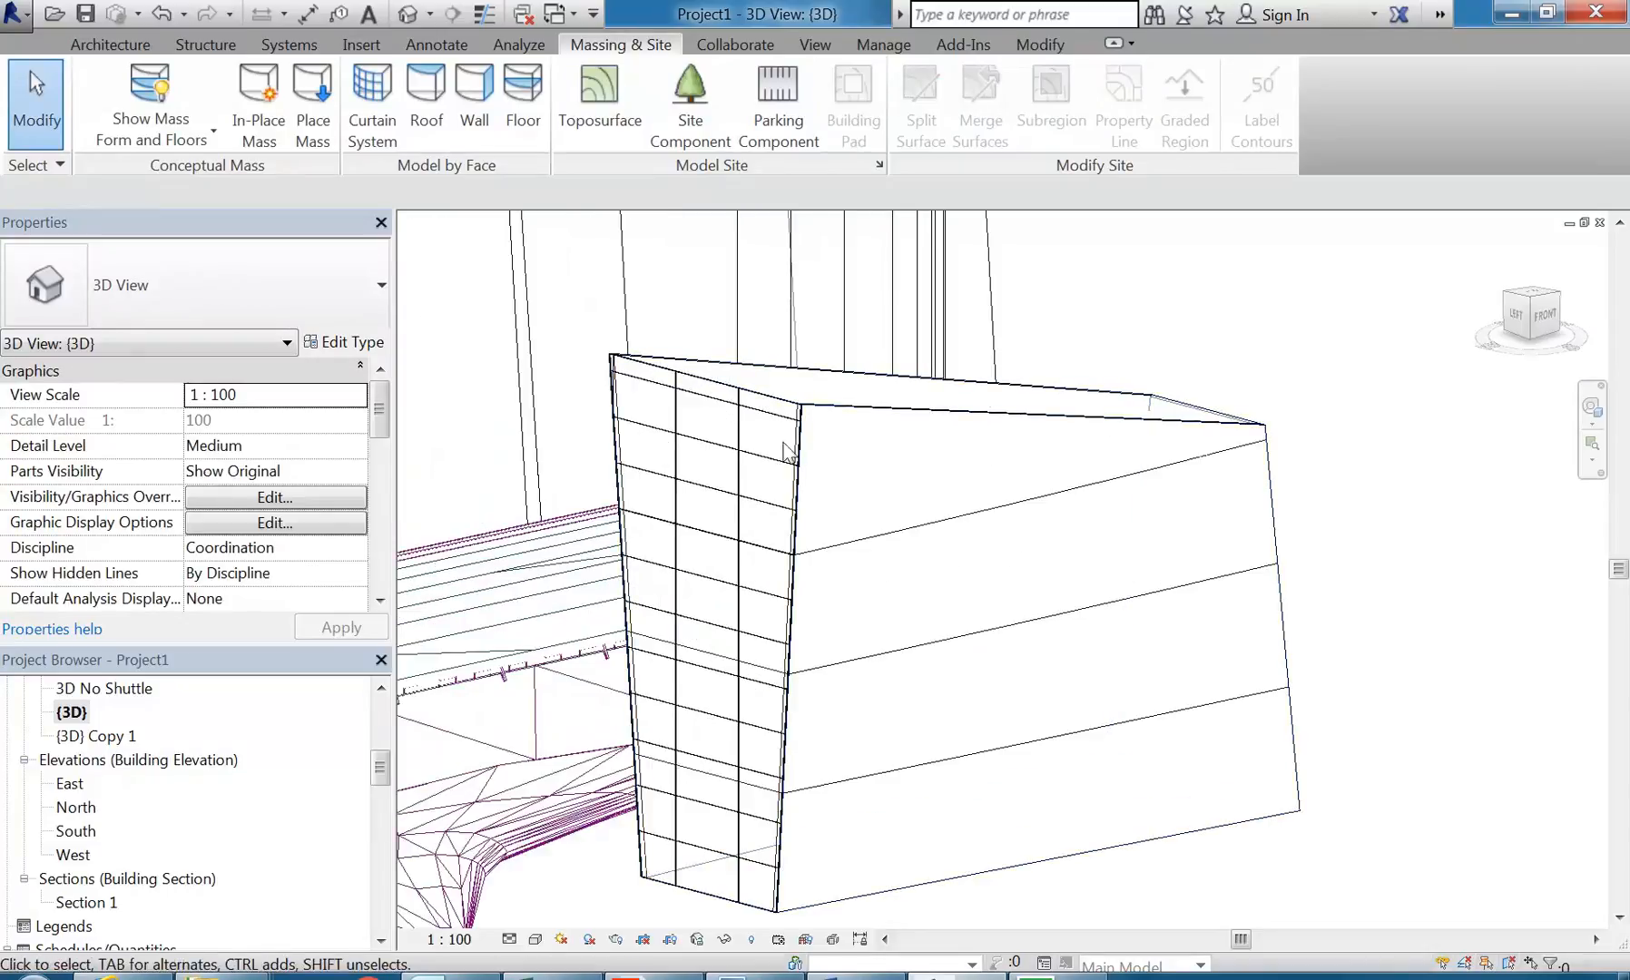
shift+middle_drag(882, 427, 857, 542)
scroll(856, 543, up, 1)
shift+middle_drag(792, 427, 795, 468)
scroll(796, 467, up, 1)
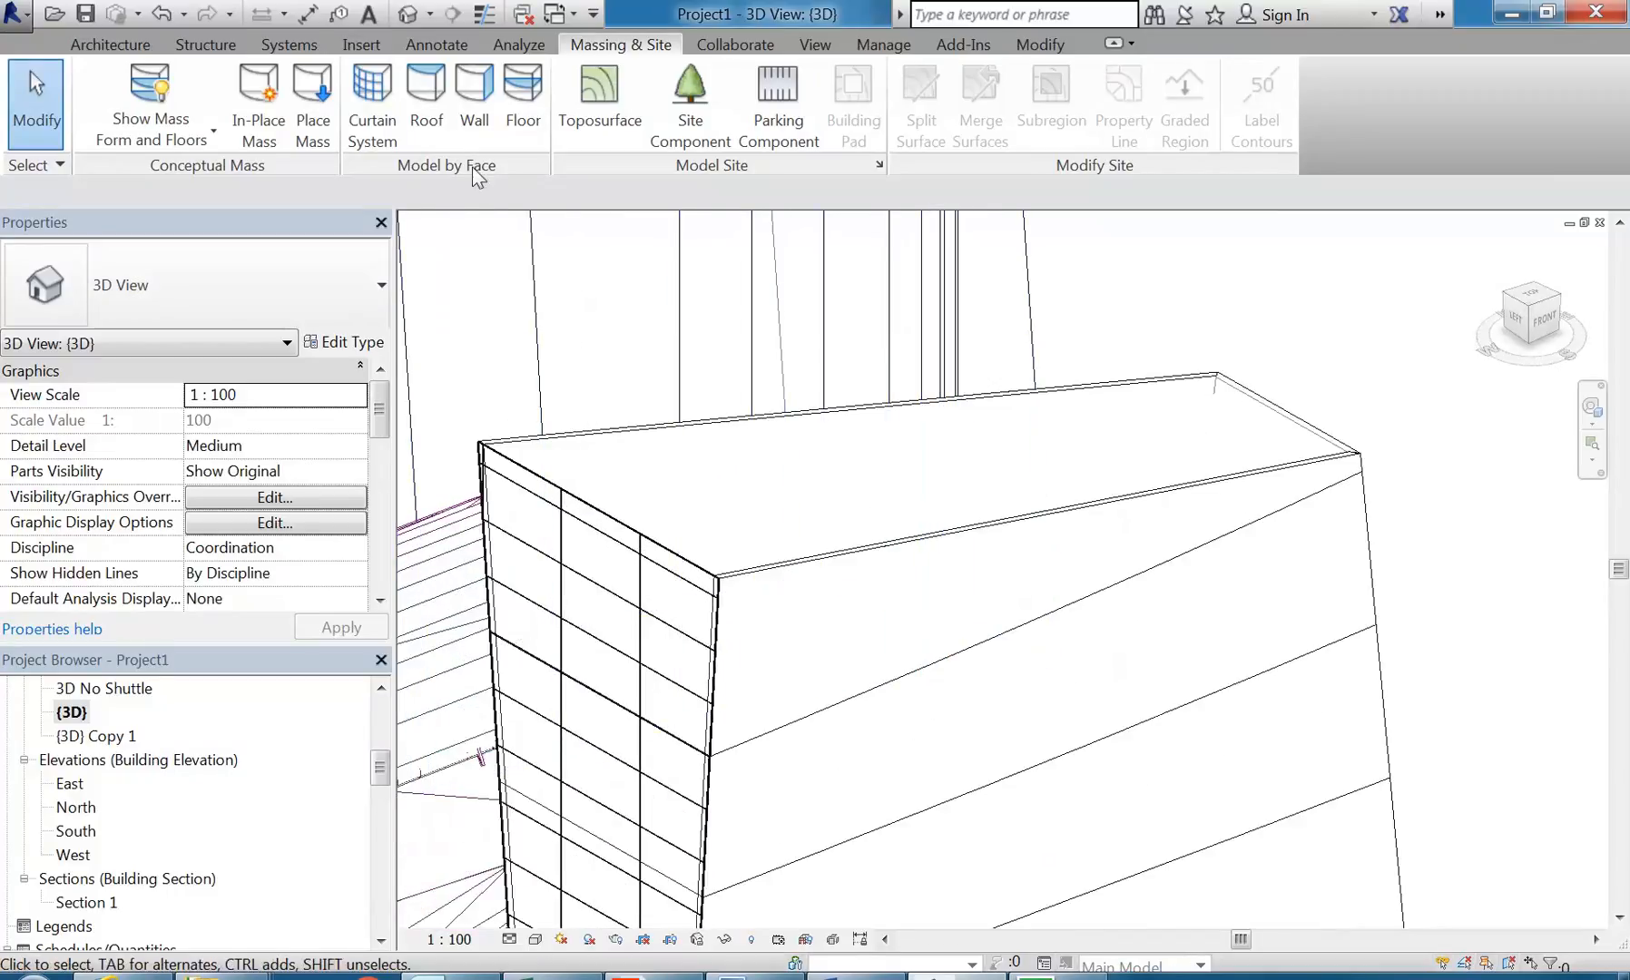
click(426, 118)
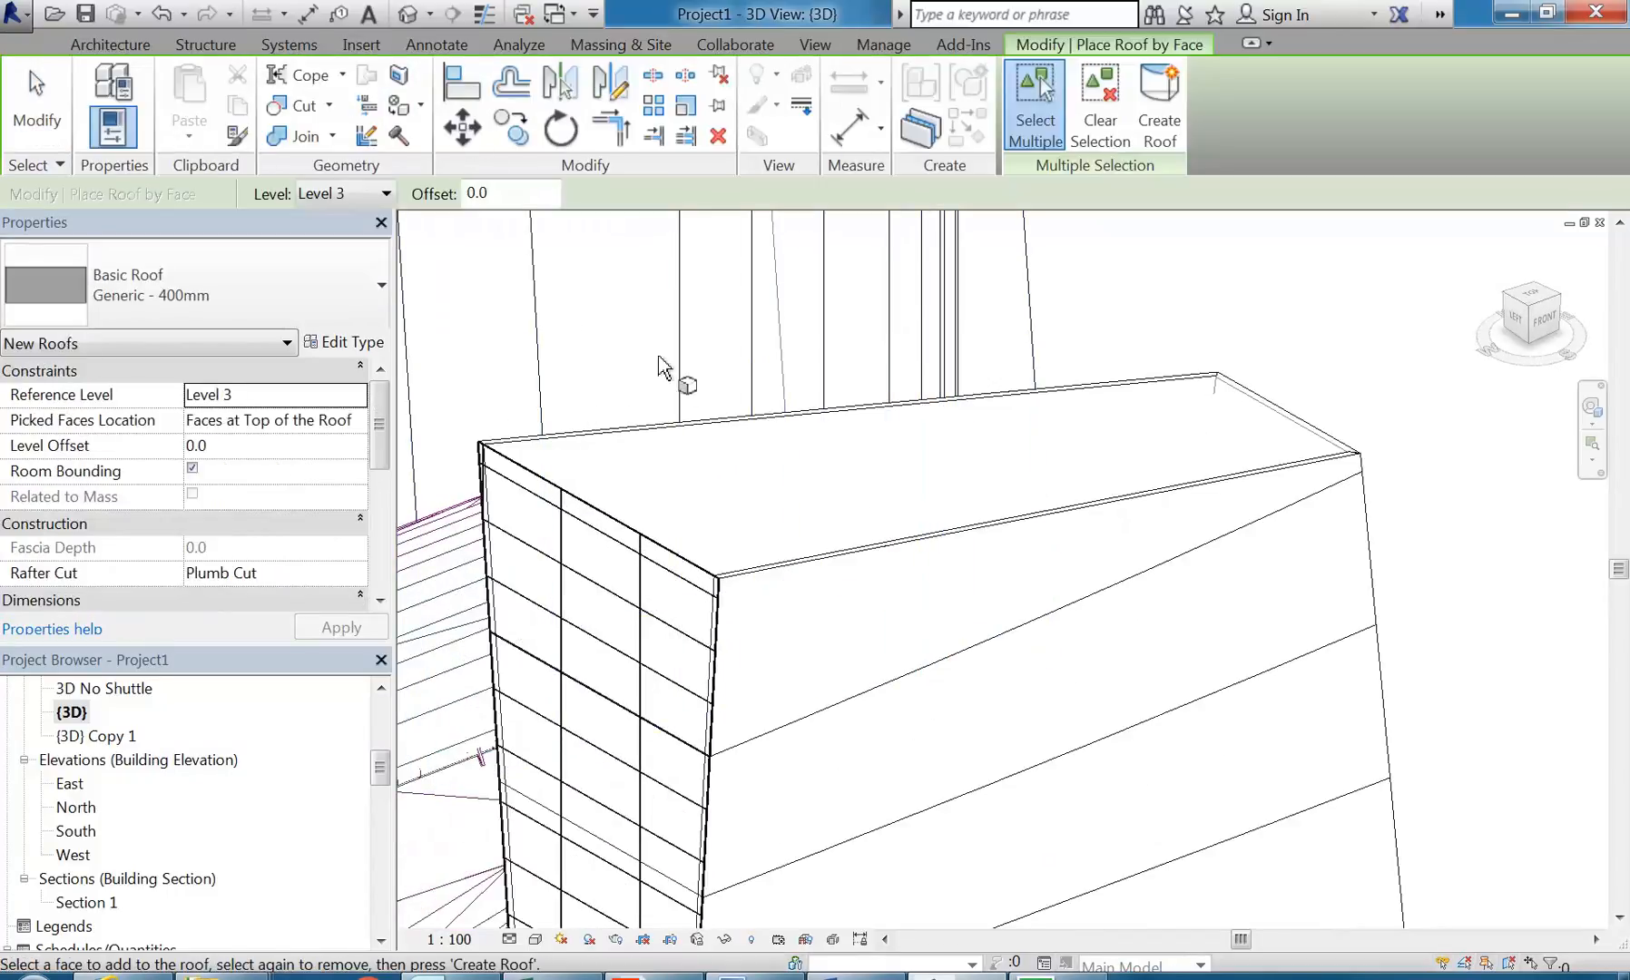
click(675, 436)
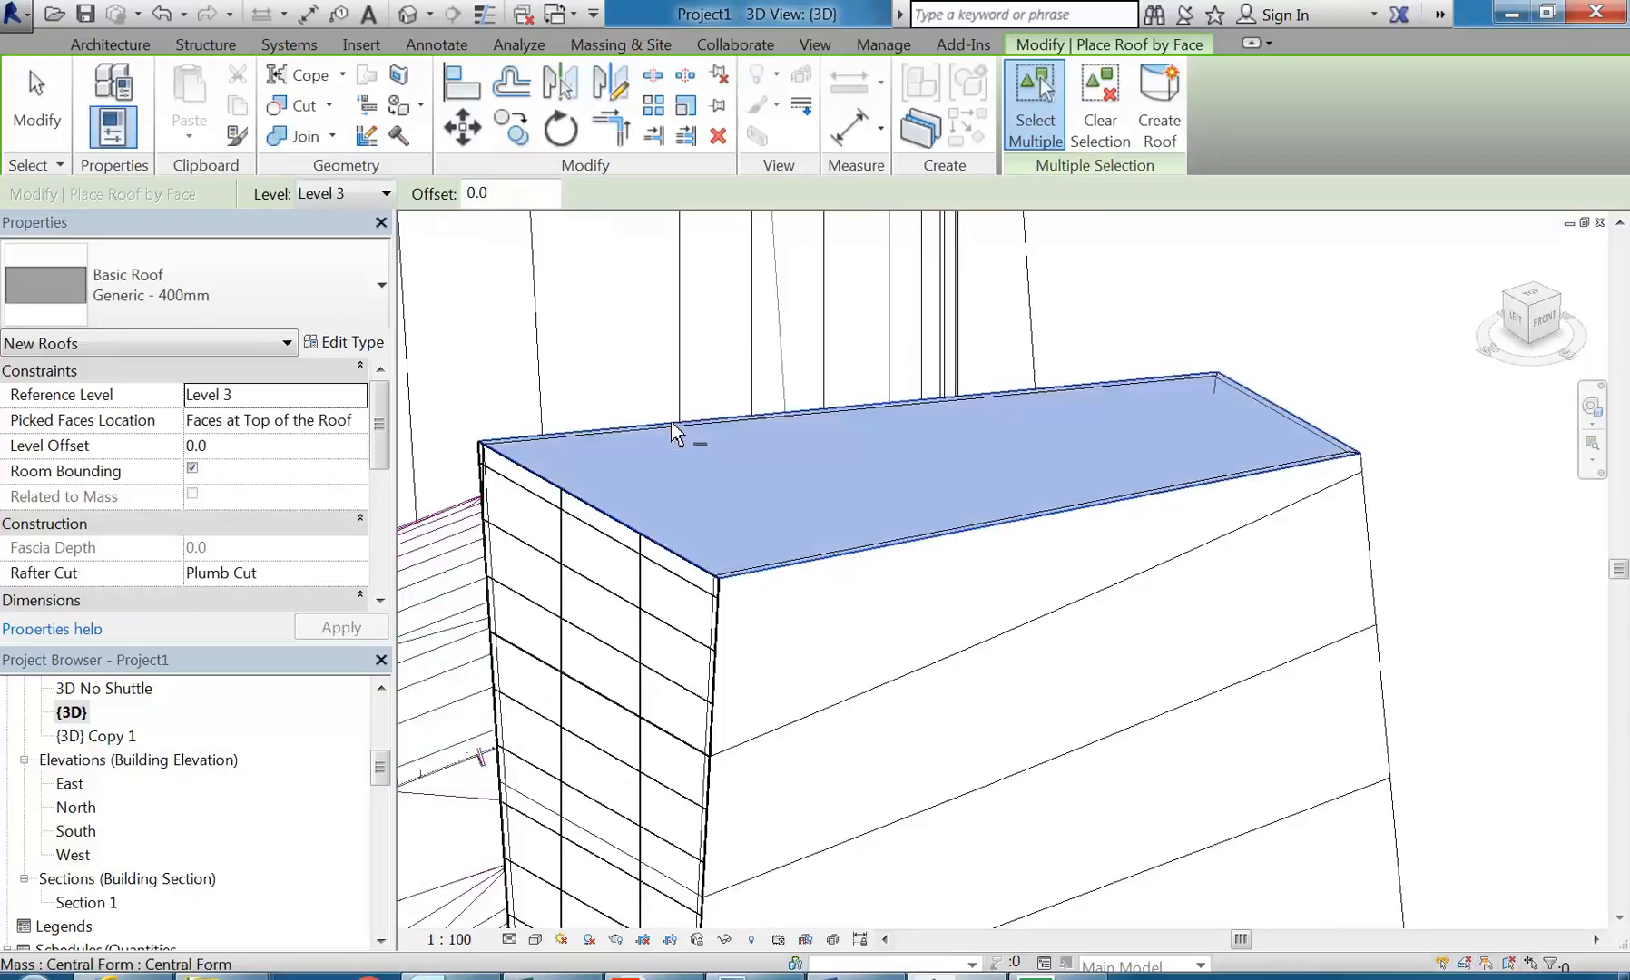
click(1159, 100)
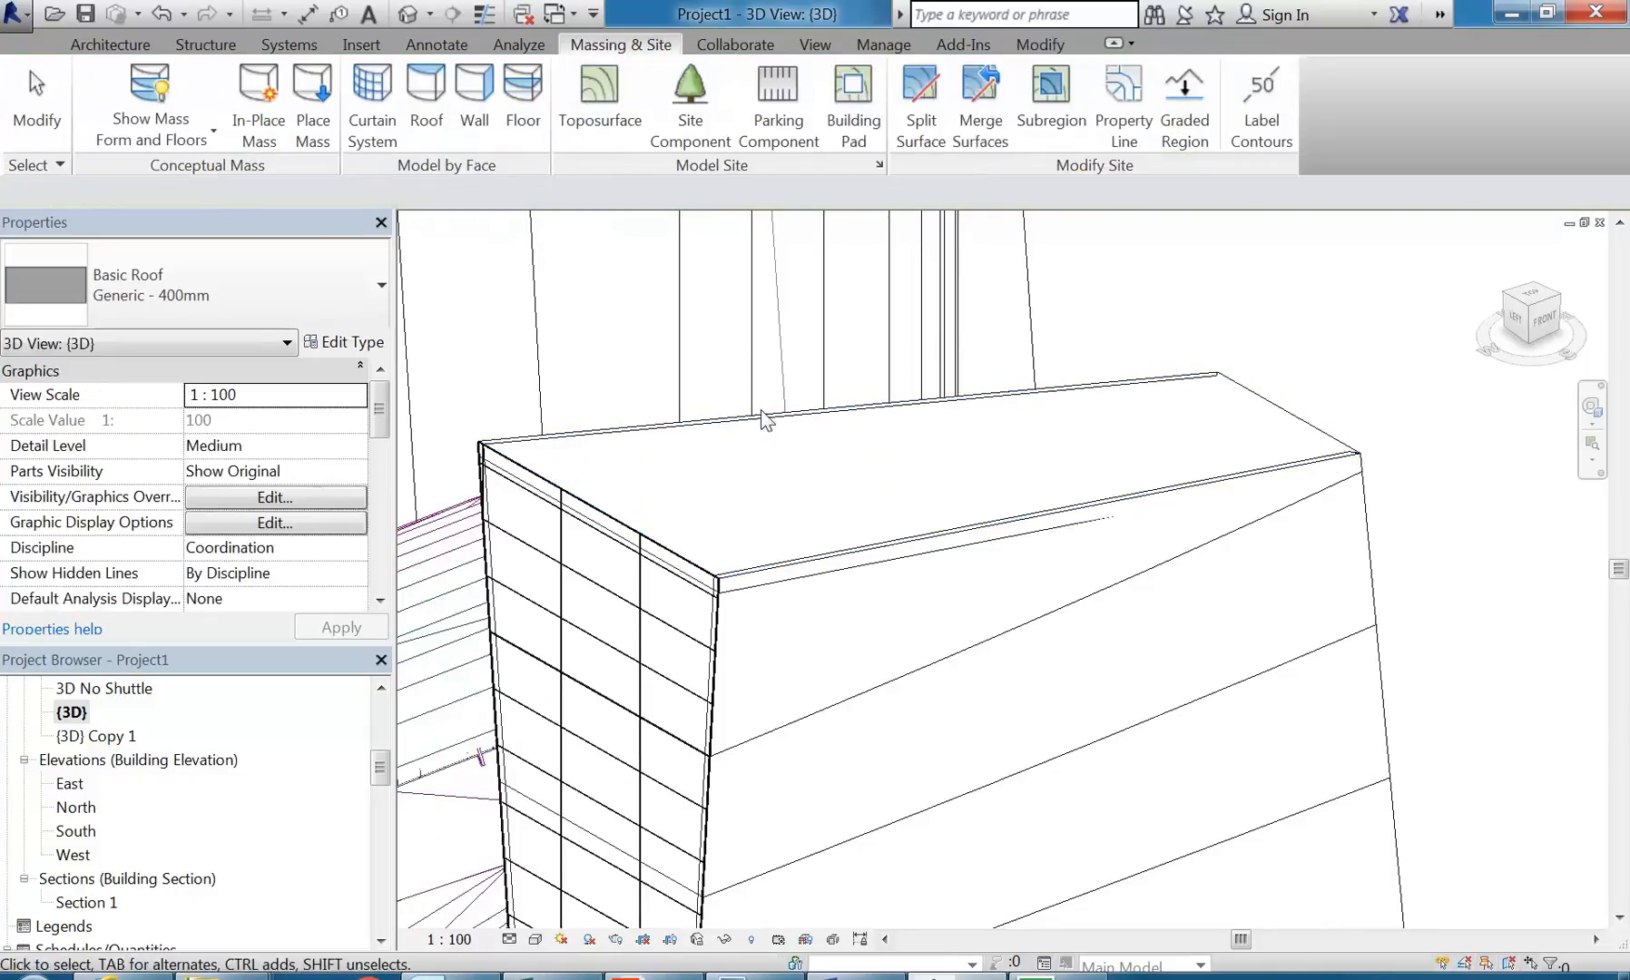
Step: Set the new roof's level offset to 400 mm
scroll(591, 438, up, 2)
scroll(591, 438, up, 1)
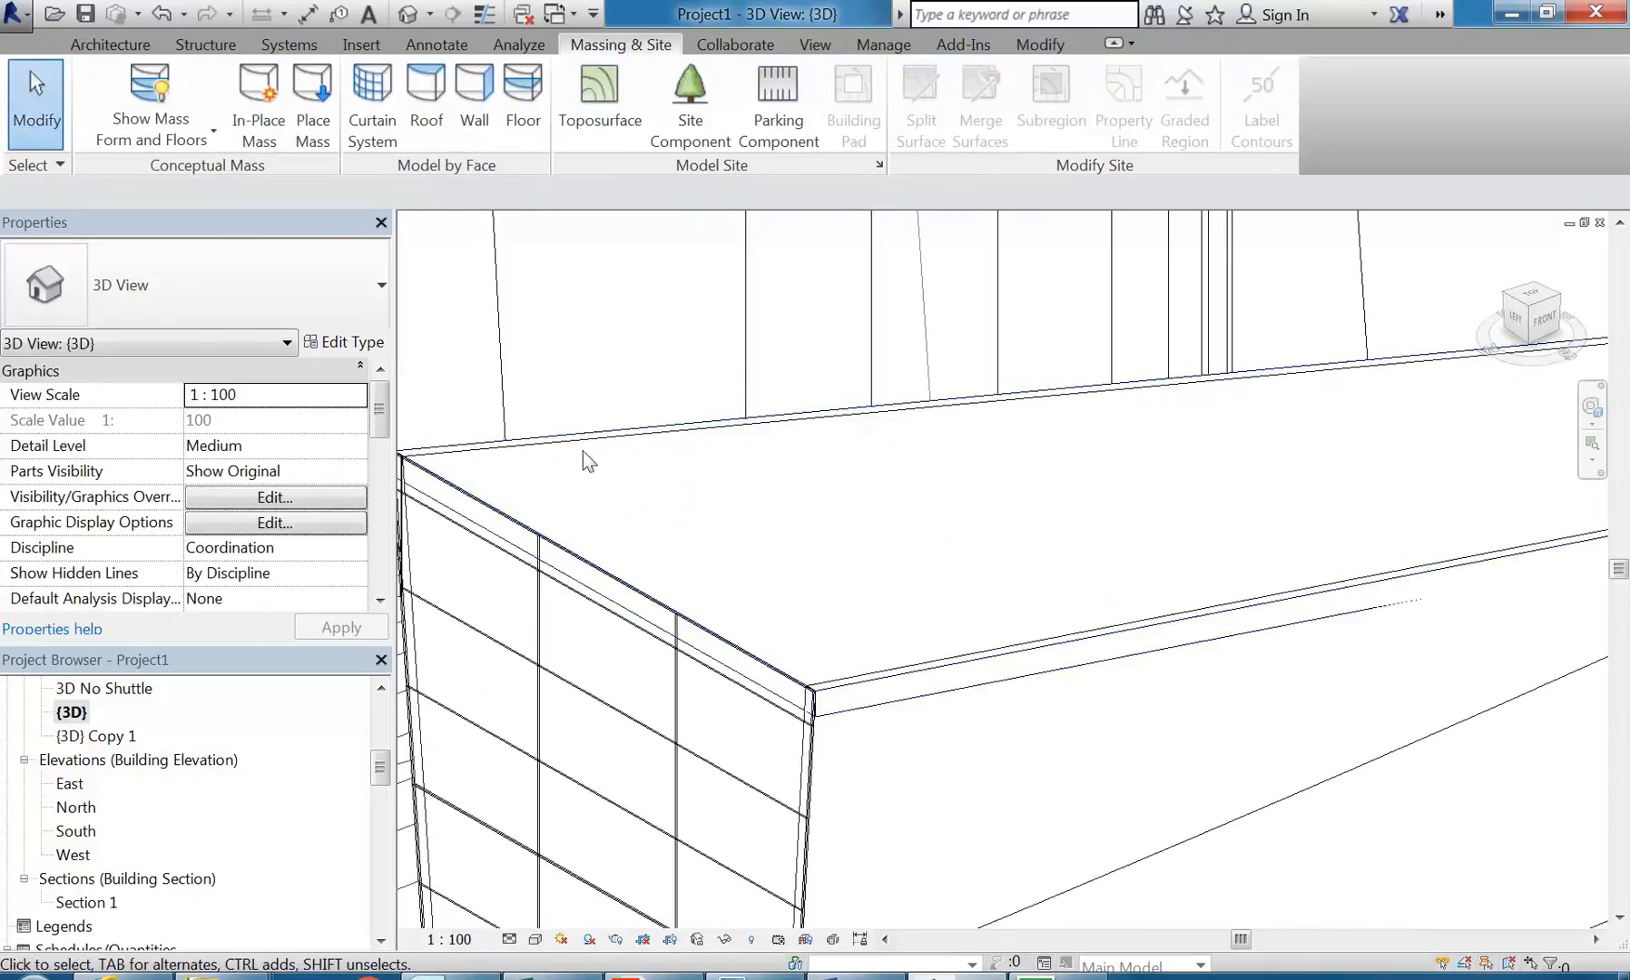
click(581, 443)
scroll(682, 461, down, 2)
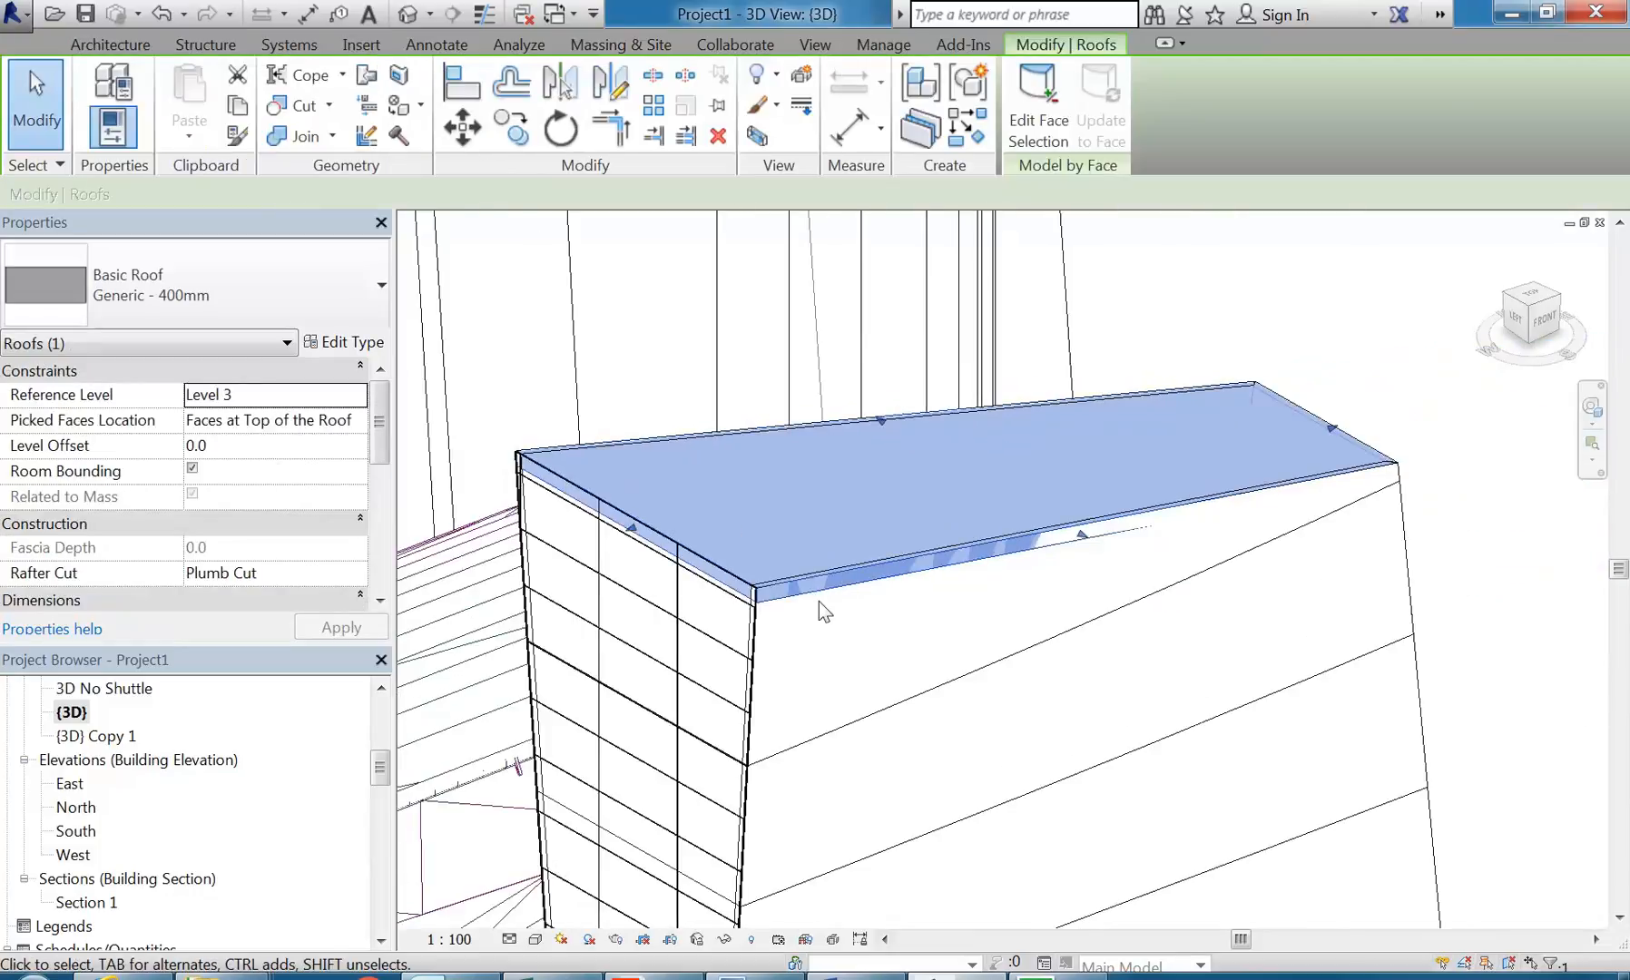
click(250, 446)
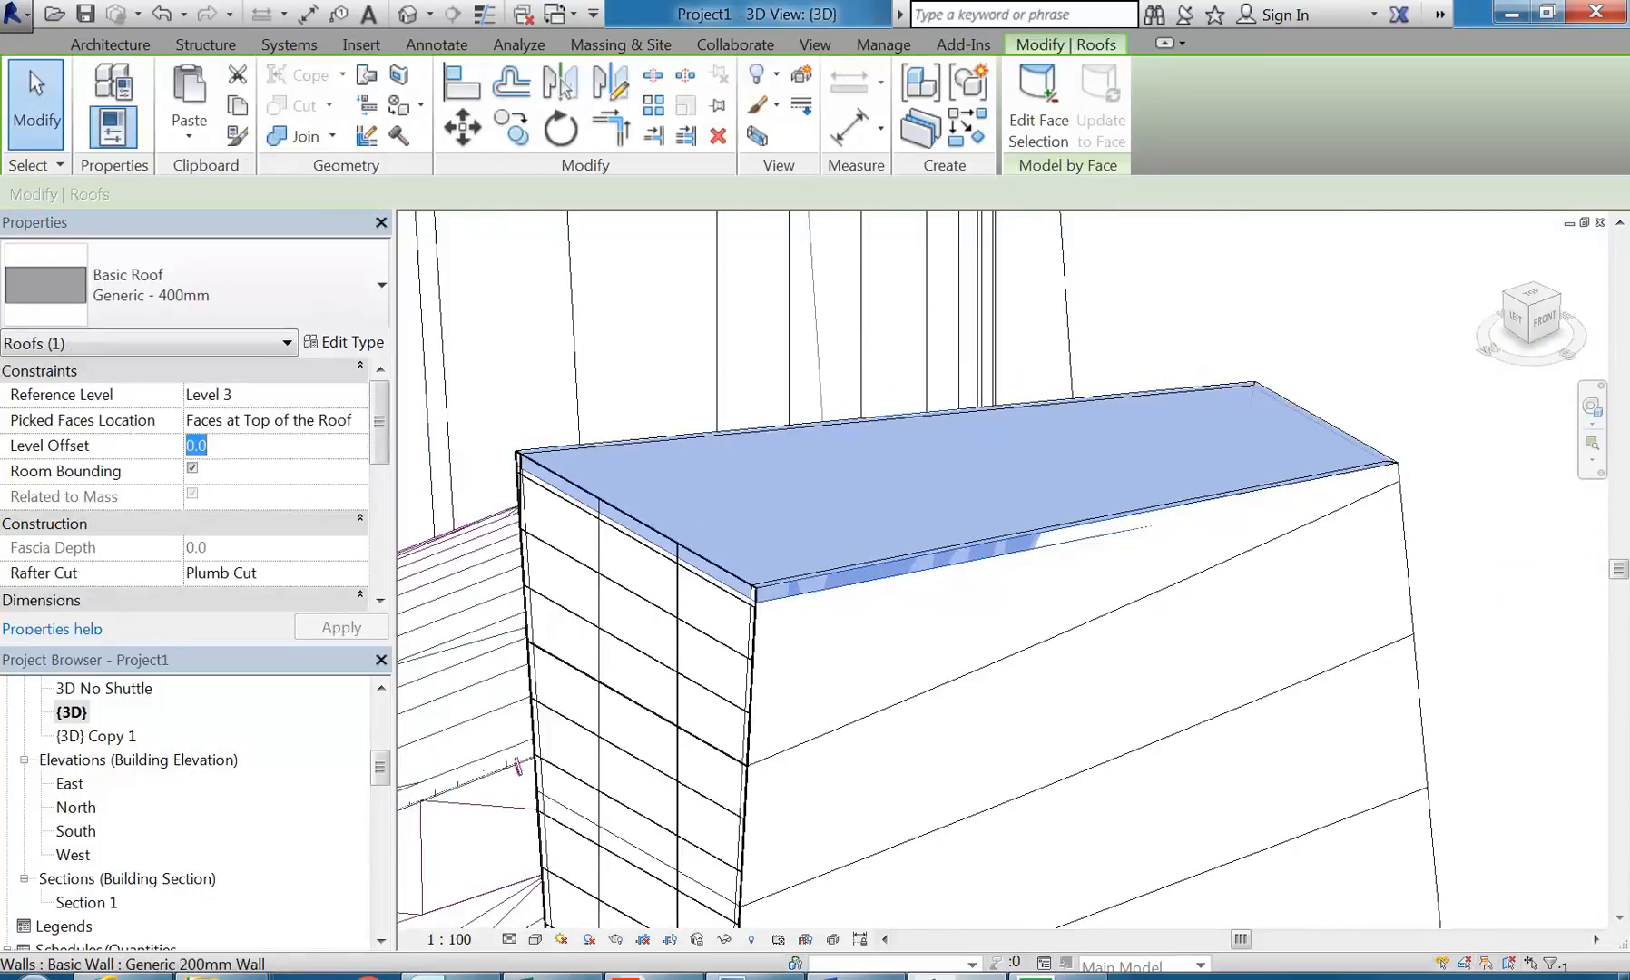
key(Return)
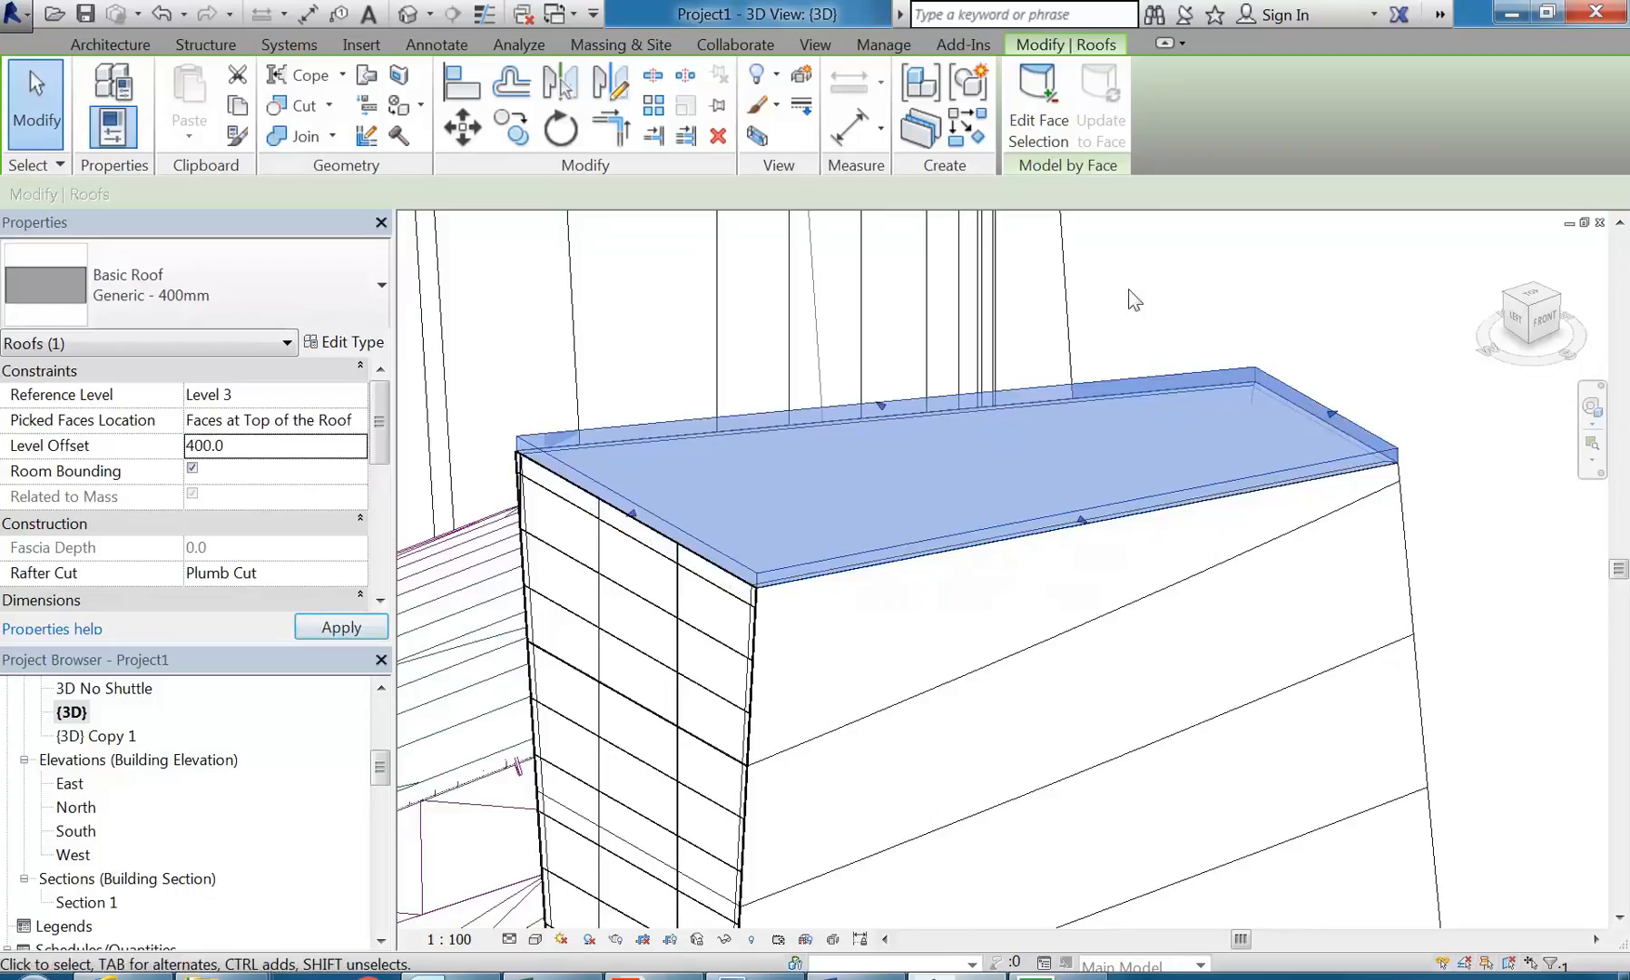
key(Escape)
scroll(1081, 283, down, 2)
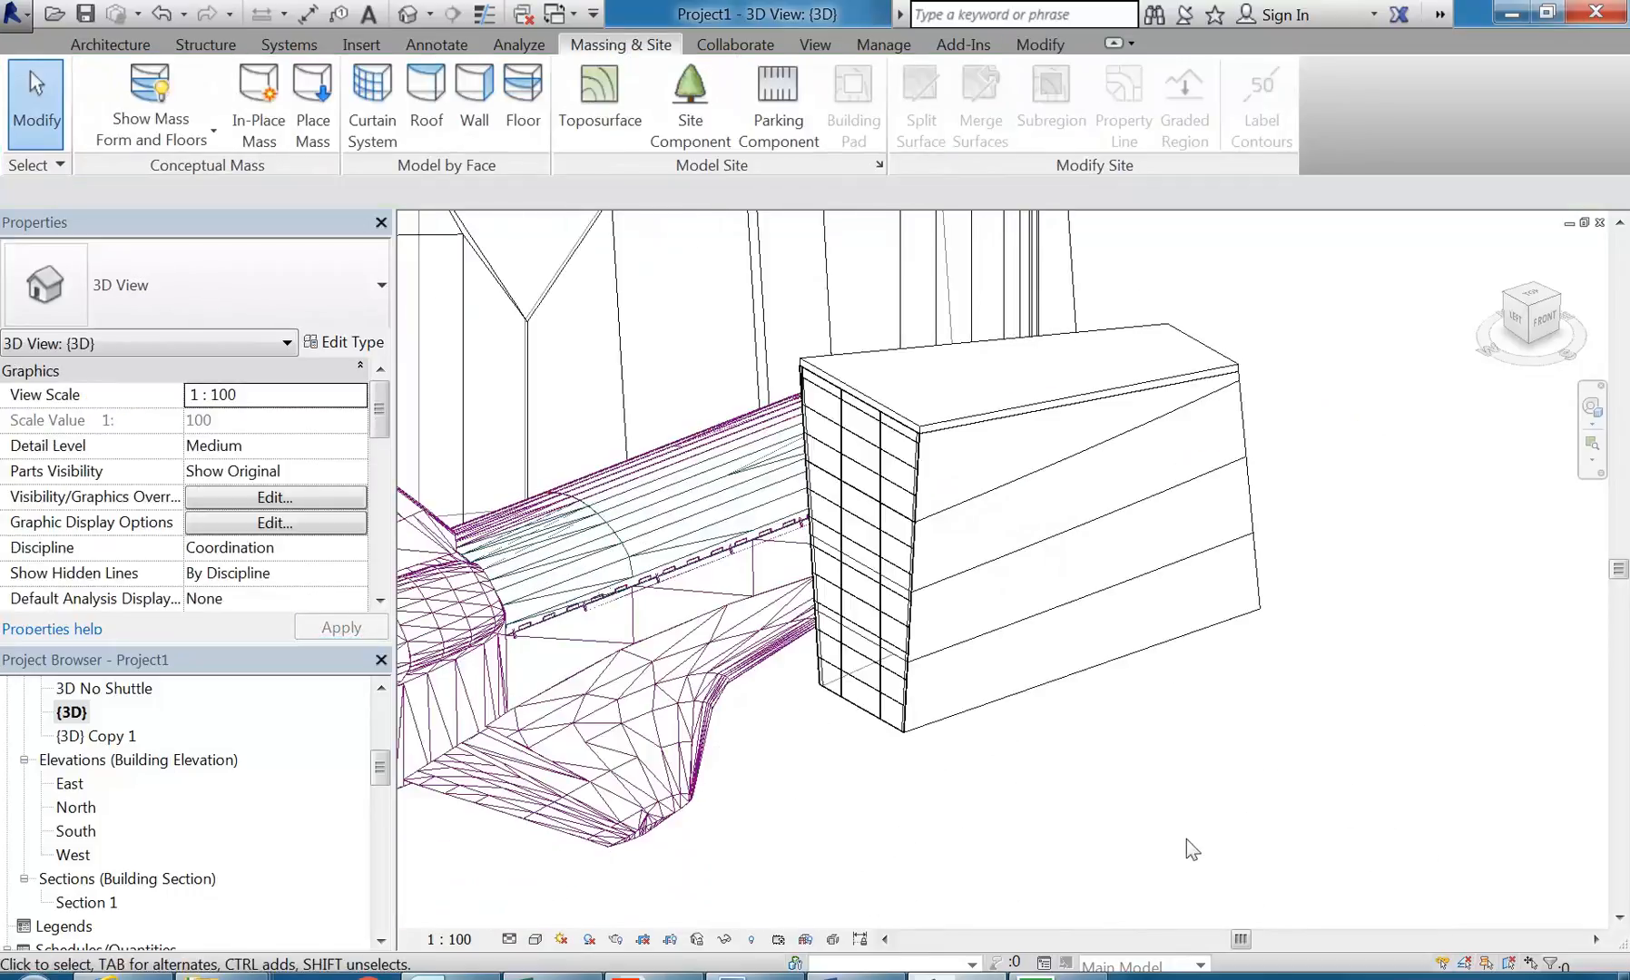
shift+middle_drag(1070, 701, 1088, 572)
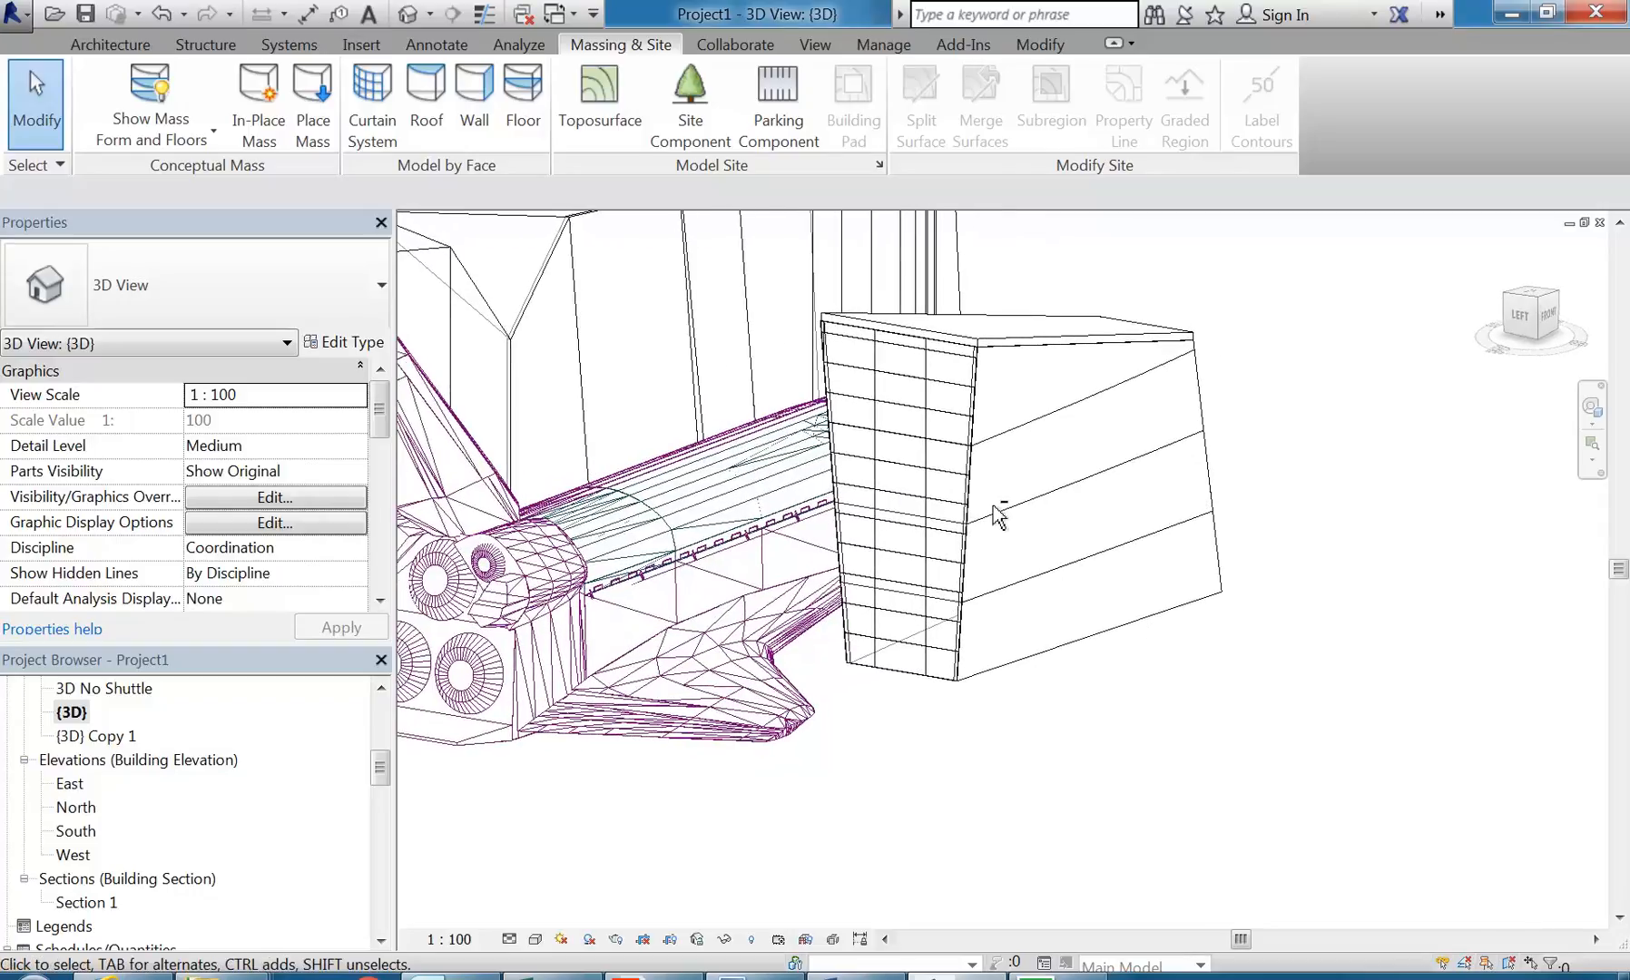
scroll(995, 514, up, 2)
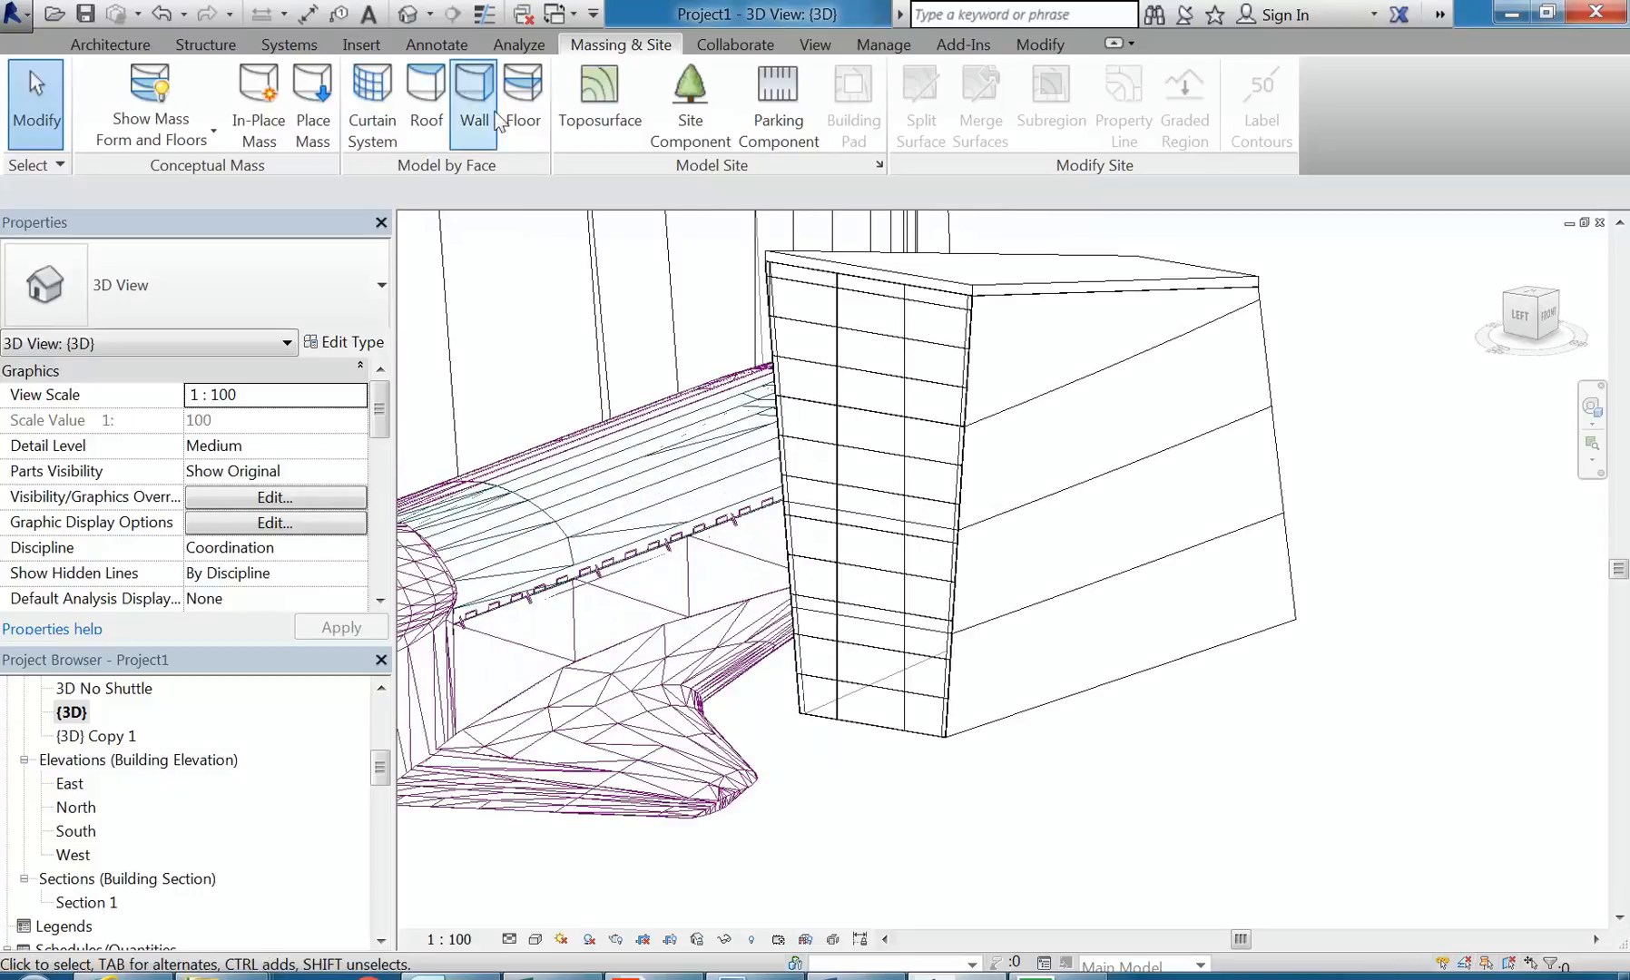
click(522, 100)
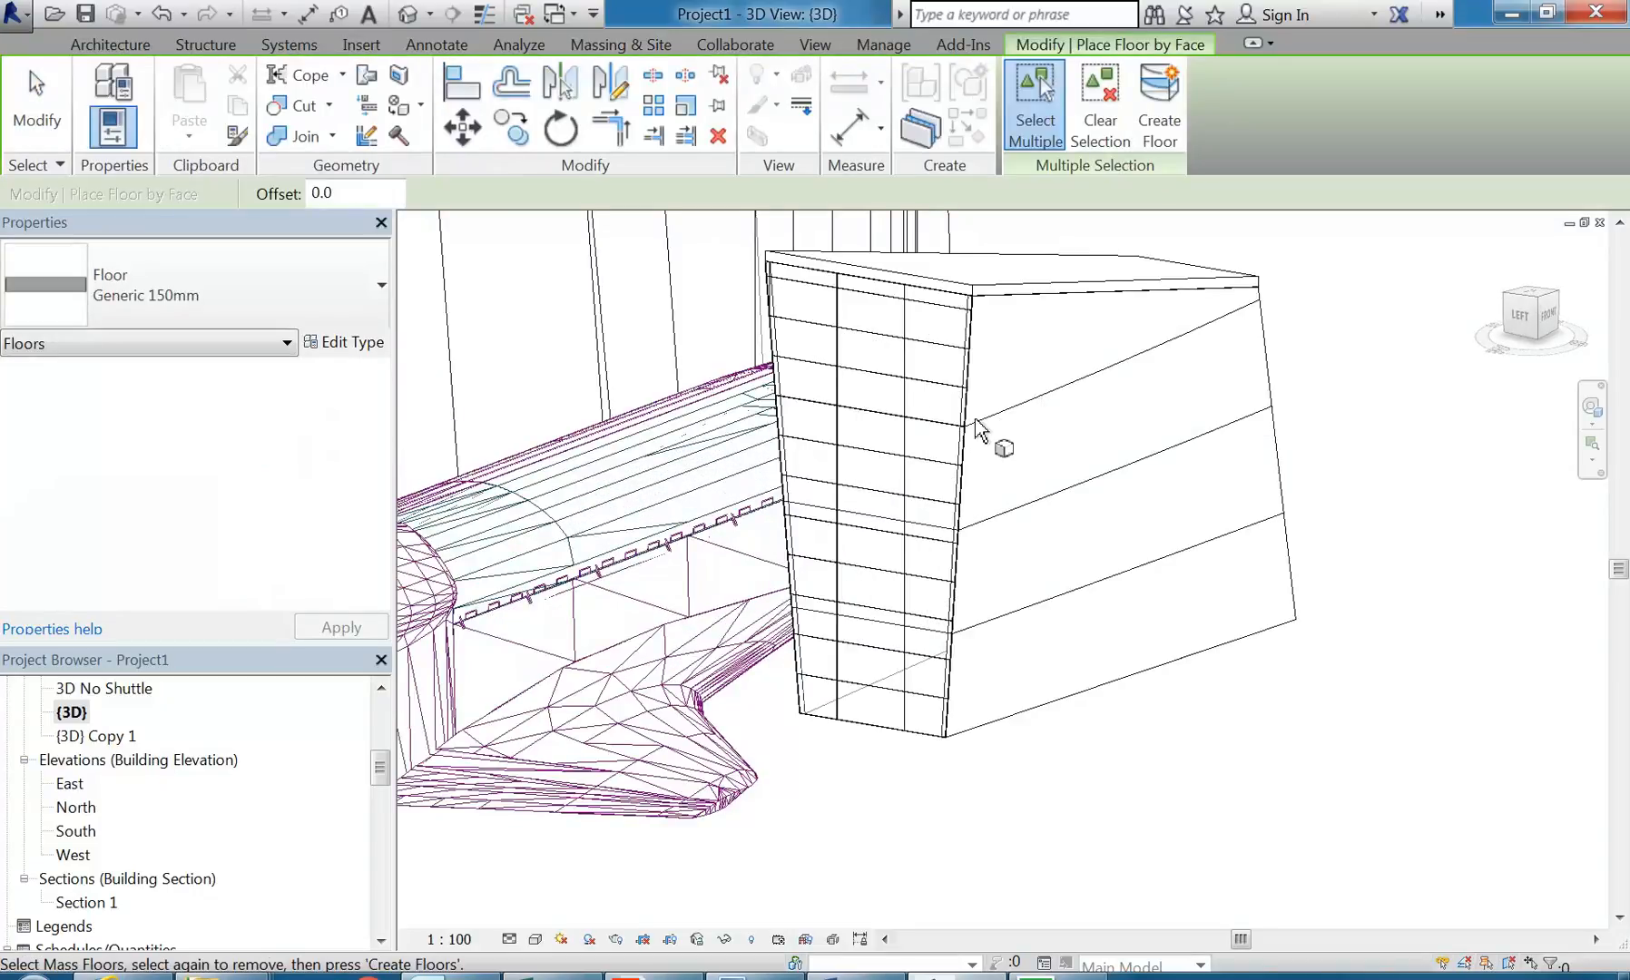
click(1158, 134)
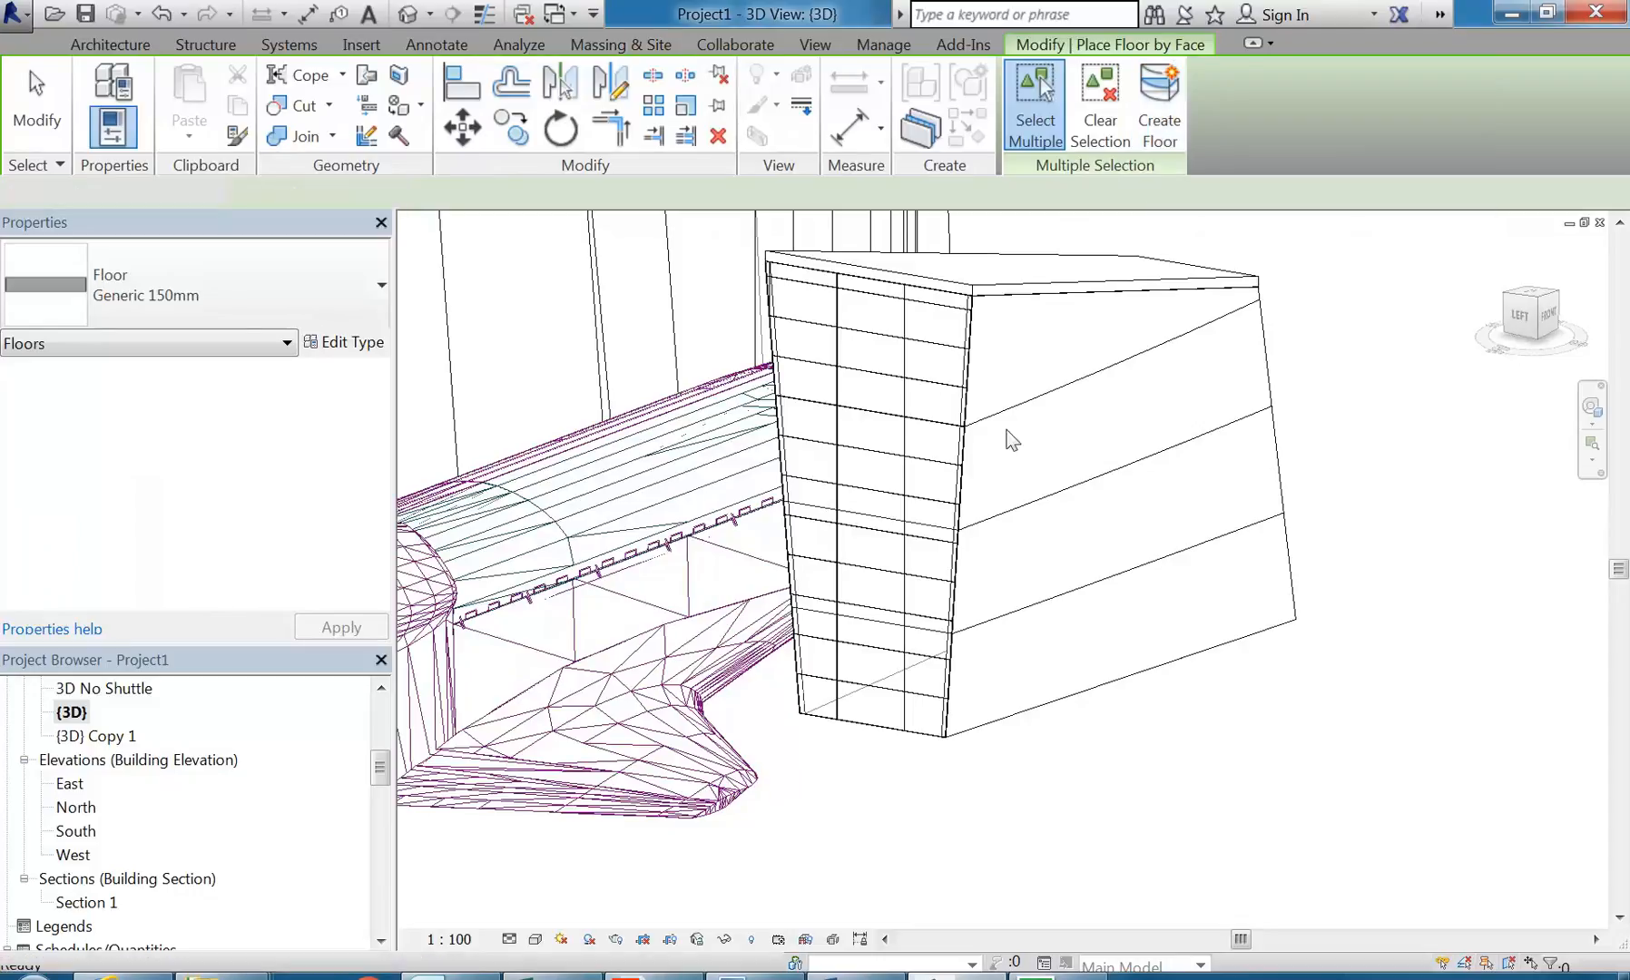
shift+middle_drag(1057, 418, 1019, 458)
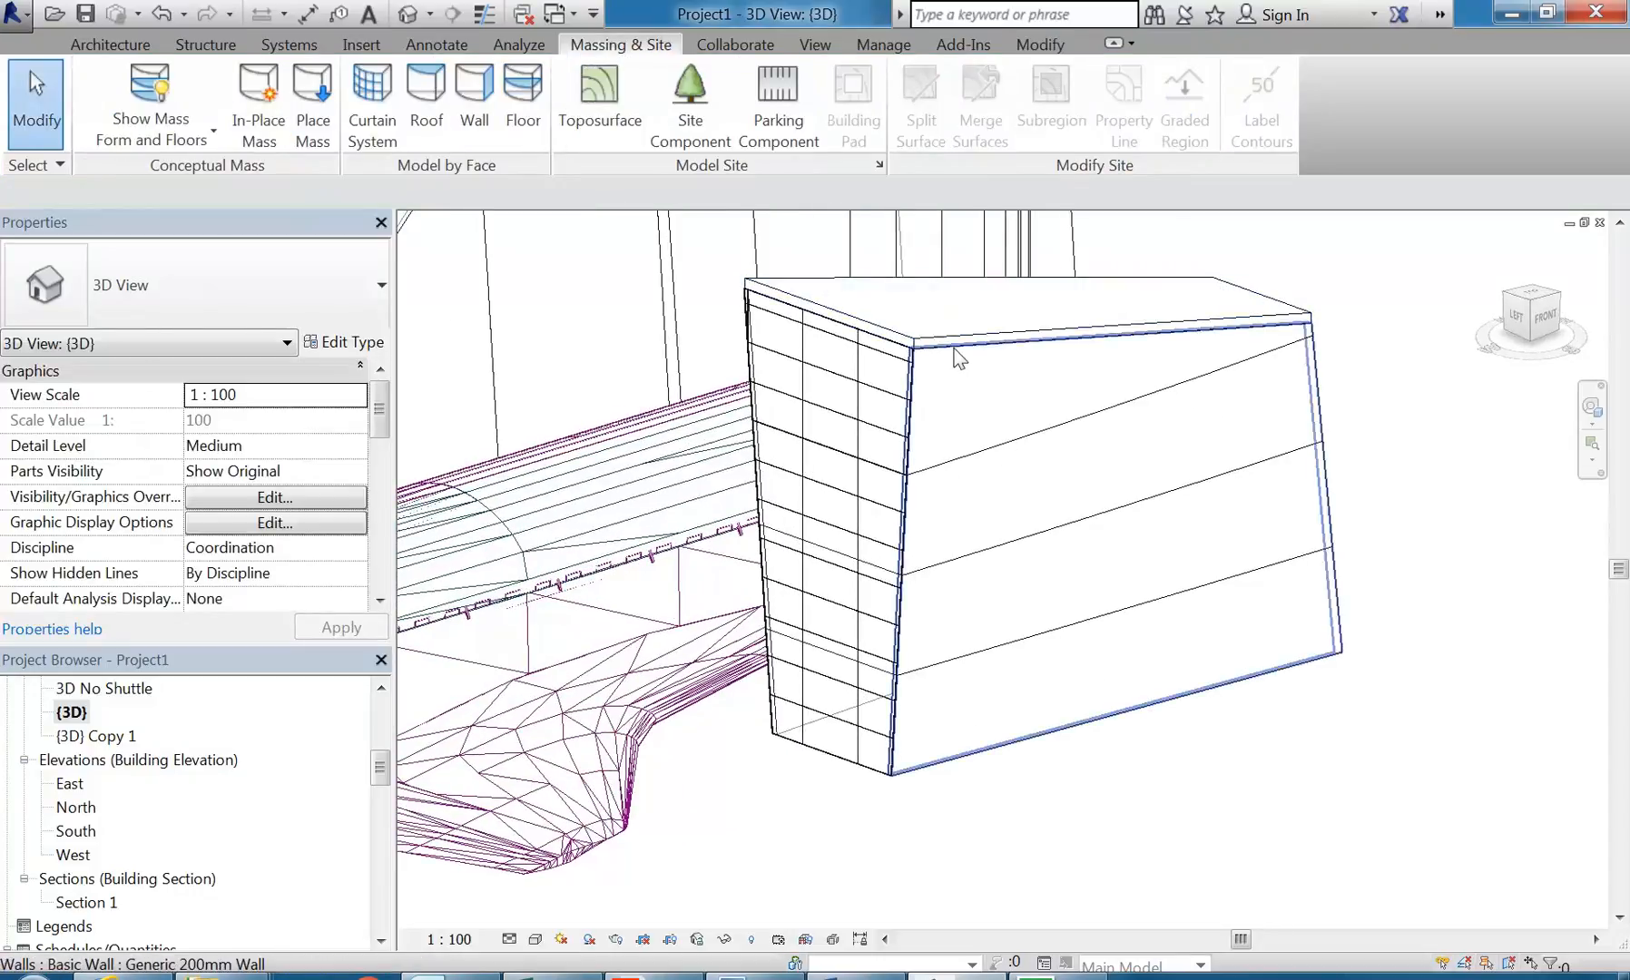
Step: Temporarily hide the long side wall of the box facing the view so the mass floors behind it can be reached
click(939, 465)
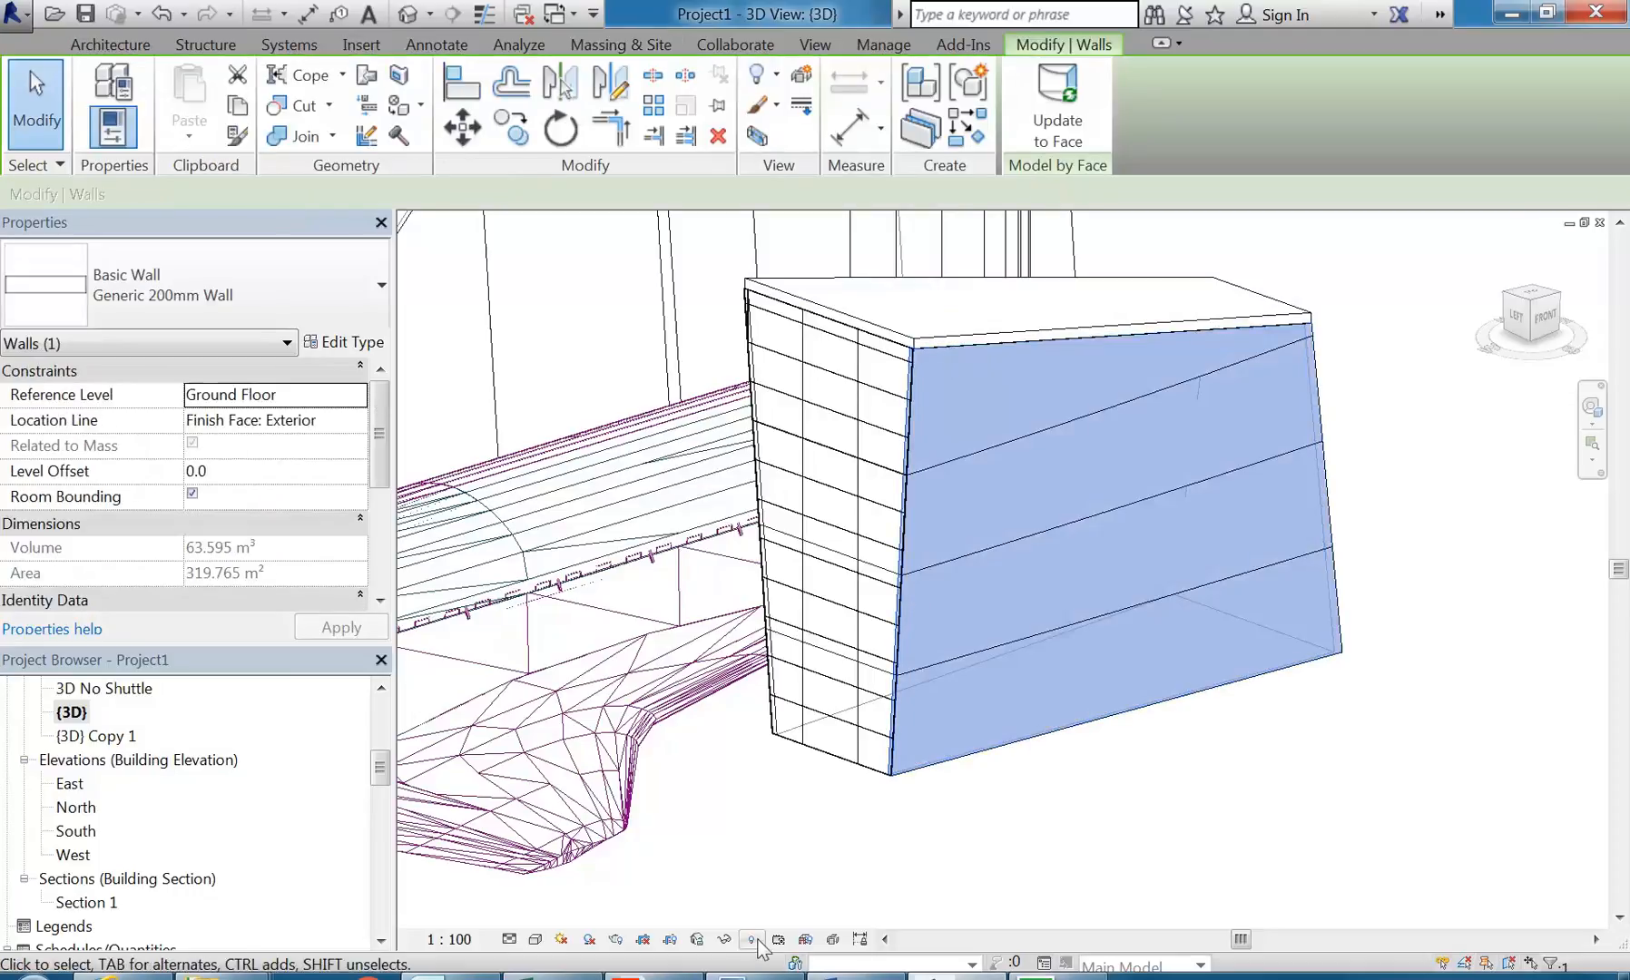
click(725, 941)
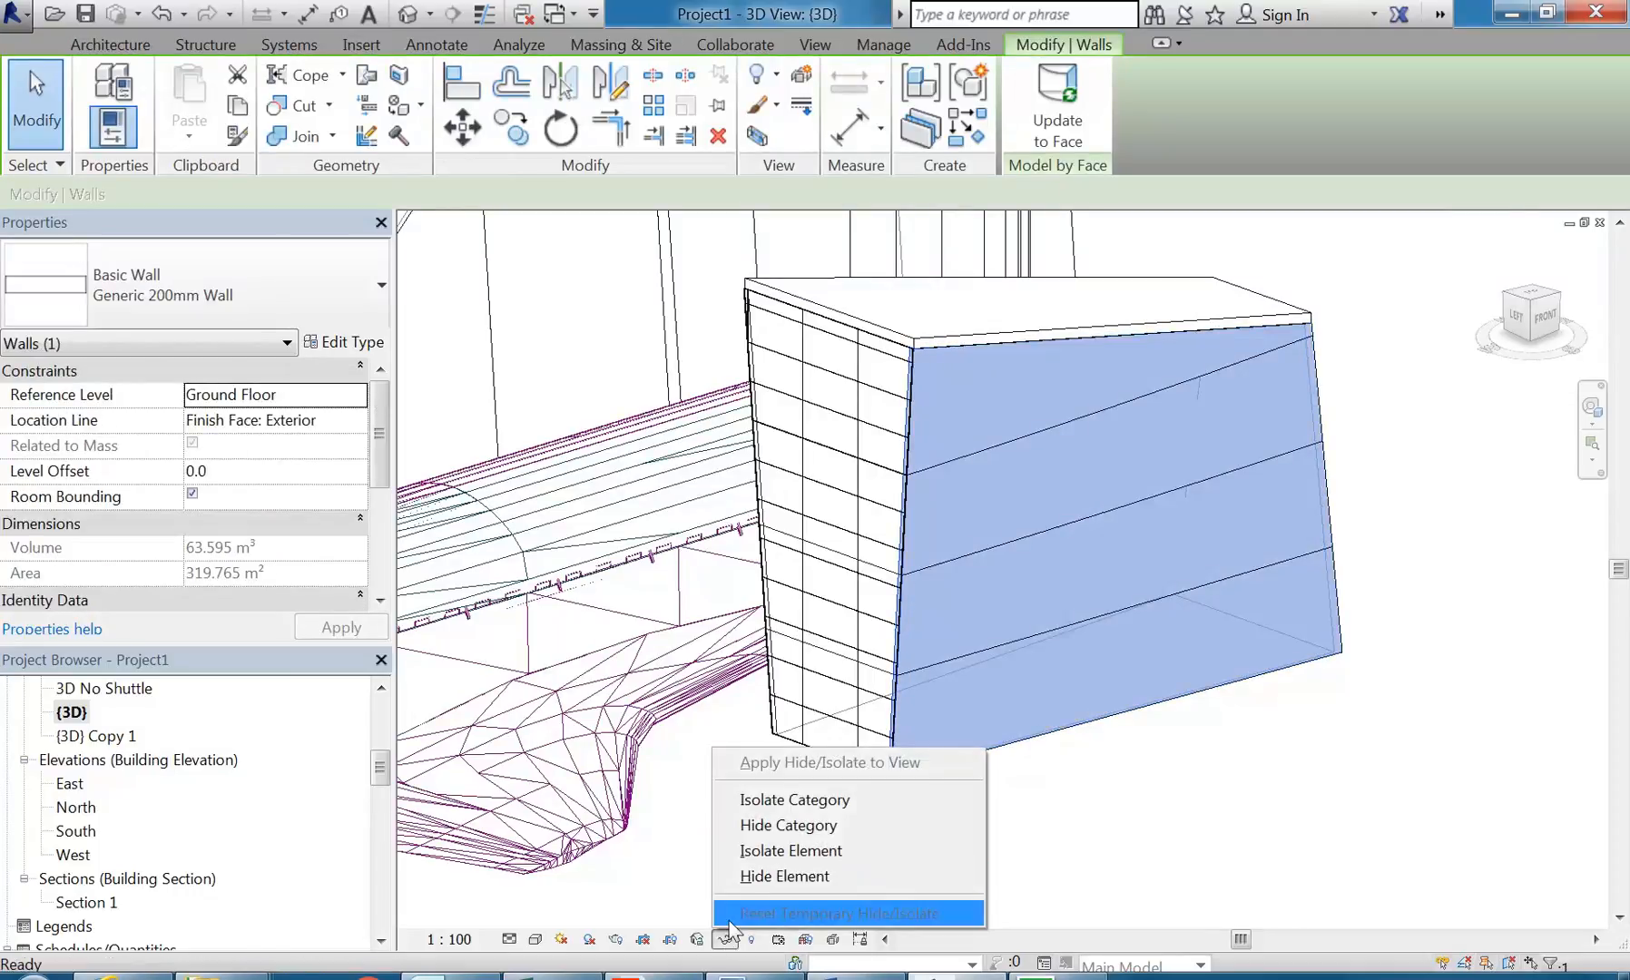
click(778, 875)
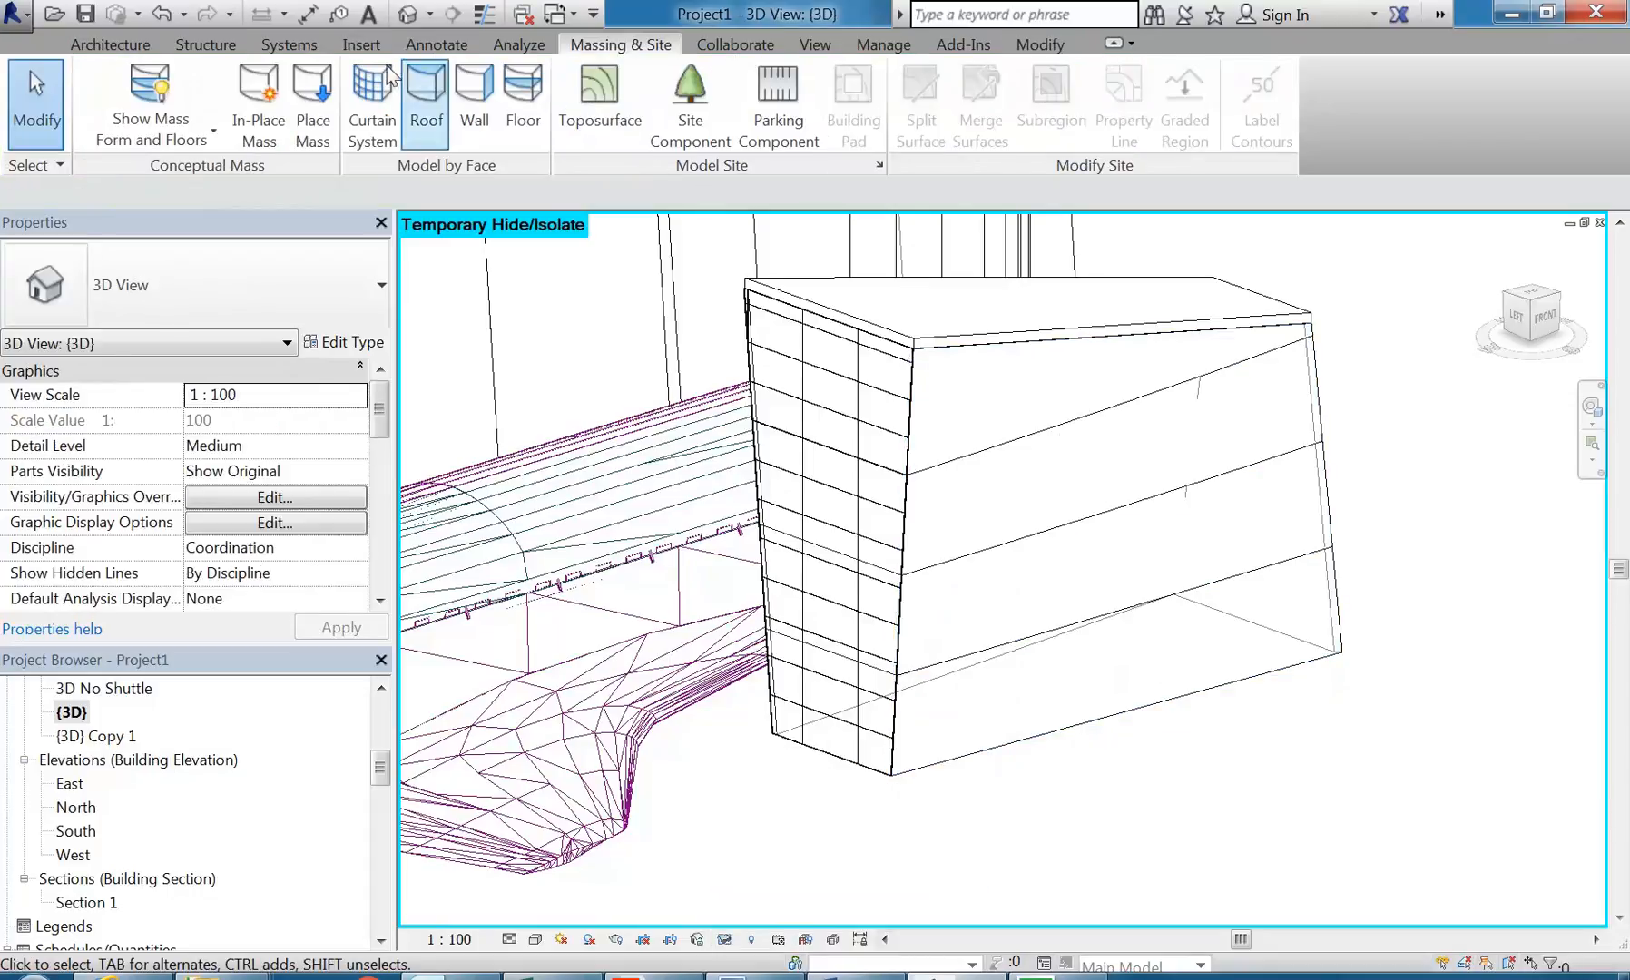
Step: Create Generic 150mm floors by face from the four mass floors in the box, at Ground Floor and Levels 1 to 3
click(523, 100)
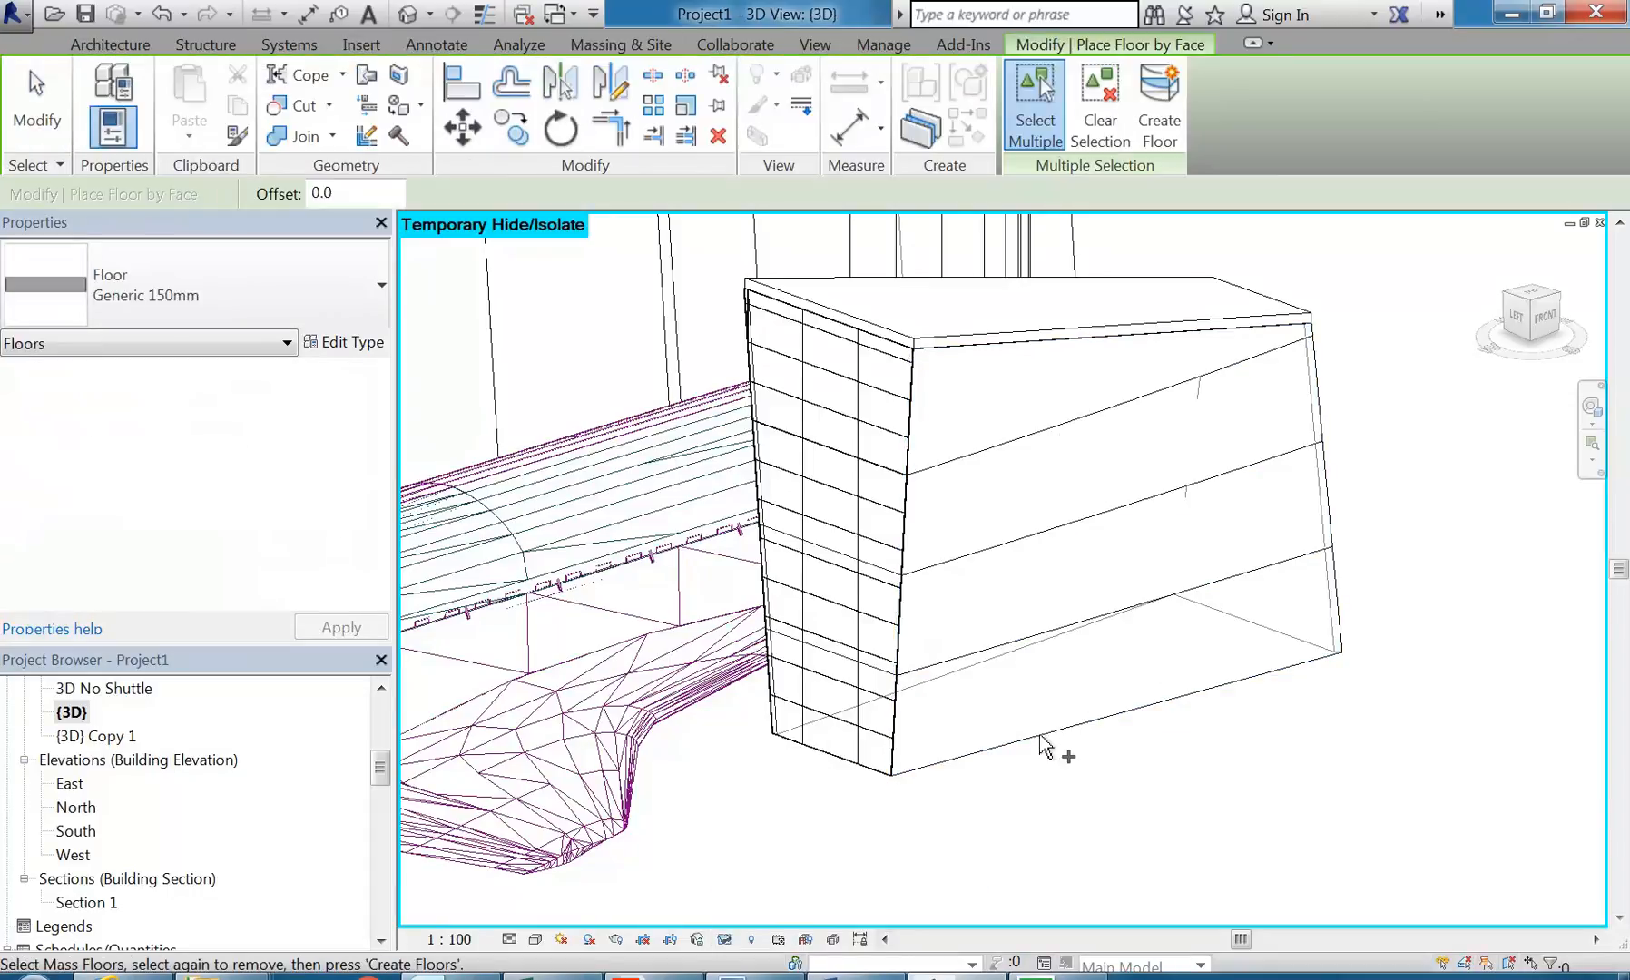
click(1046, 725)
click(1043, 599)
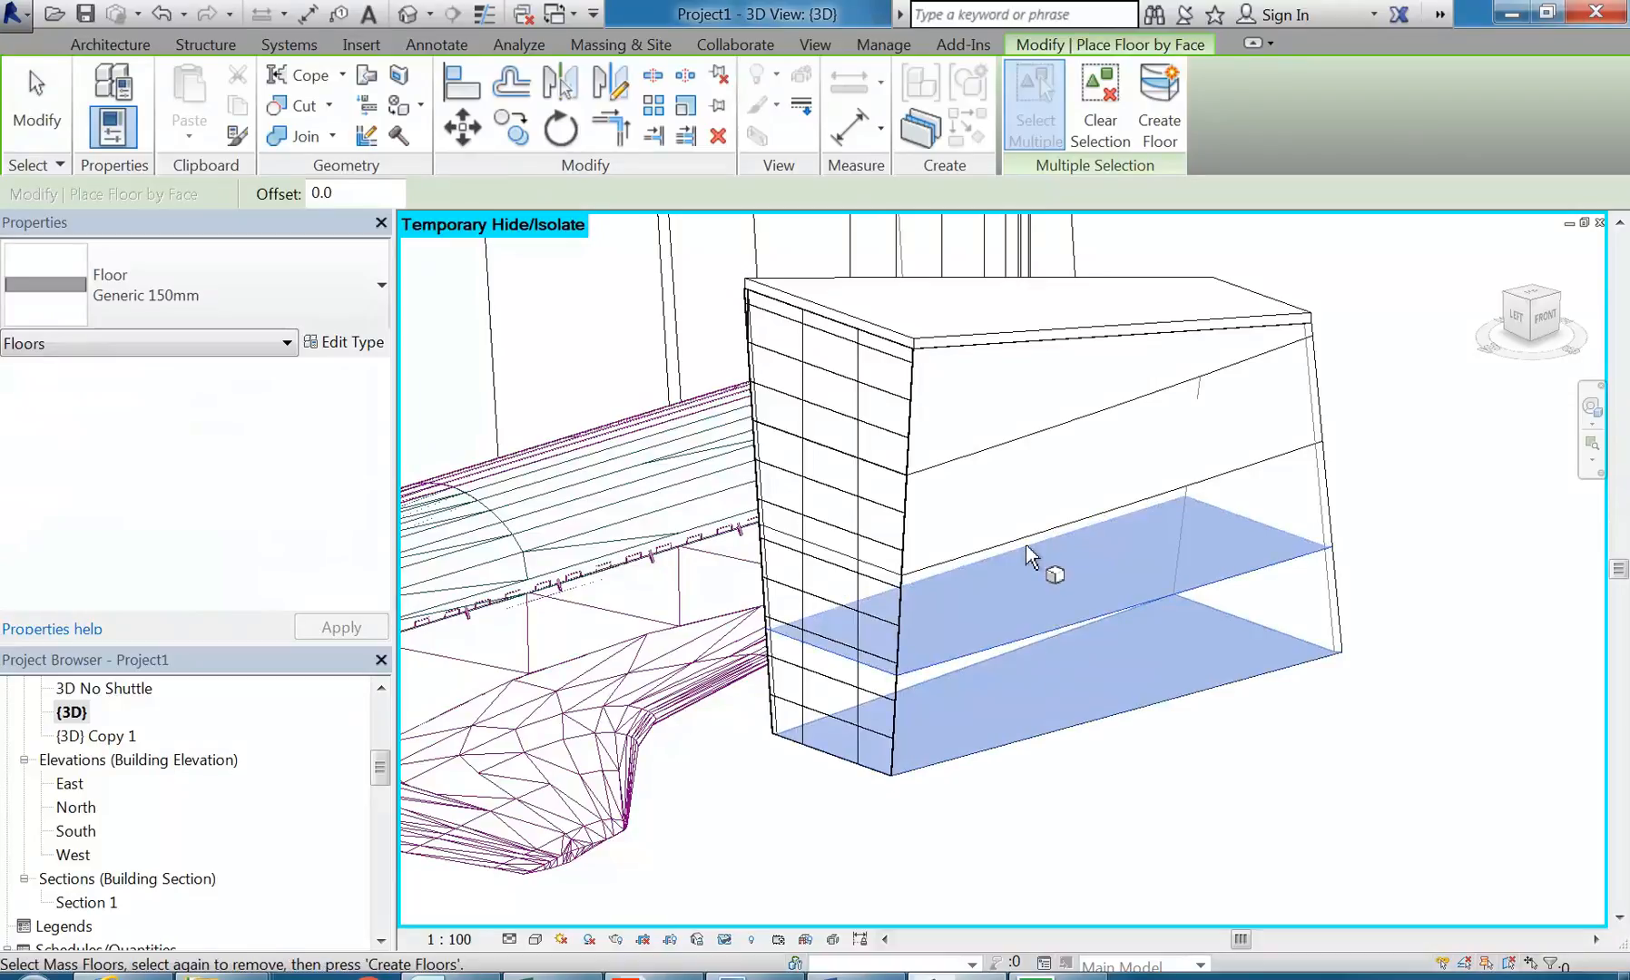
click(1029, 550)
click(1013, 447)
click(1159, 90)
right_click(1376, 356)
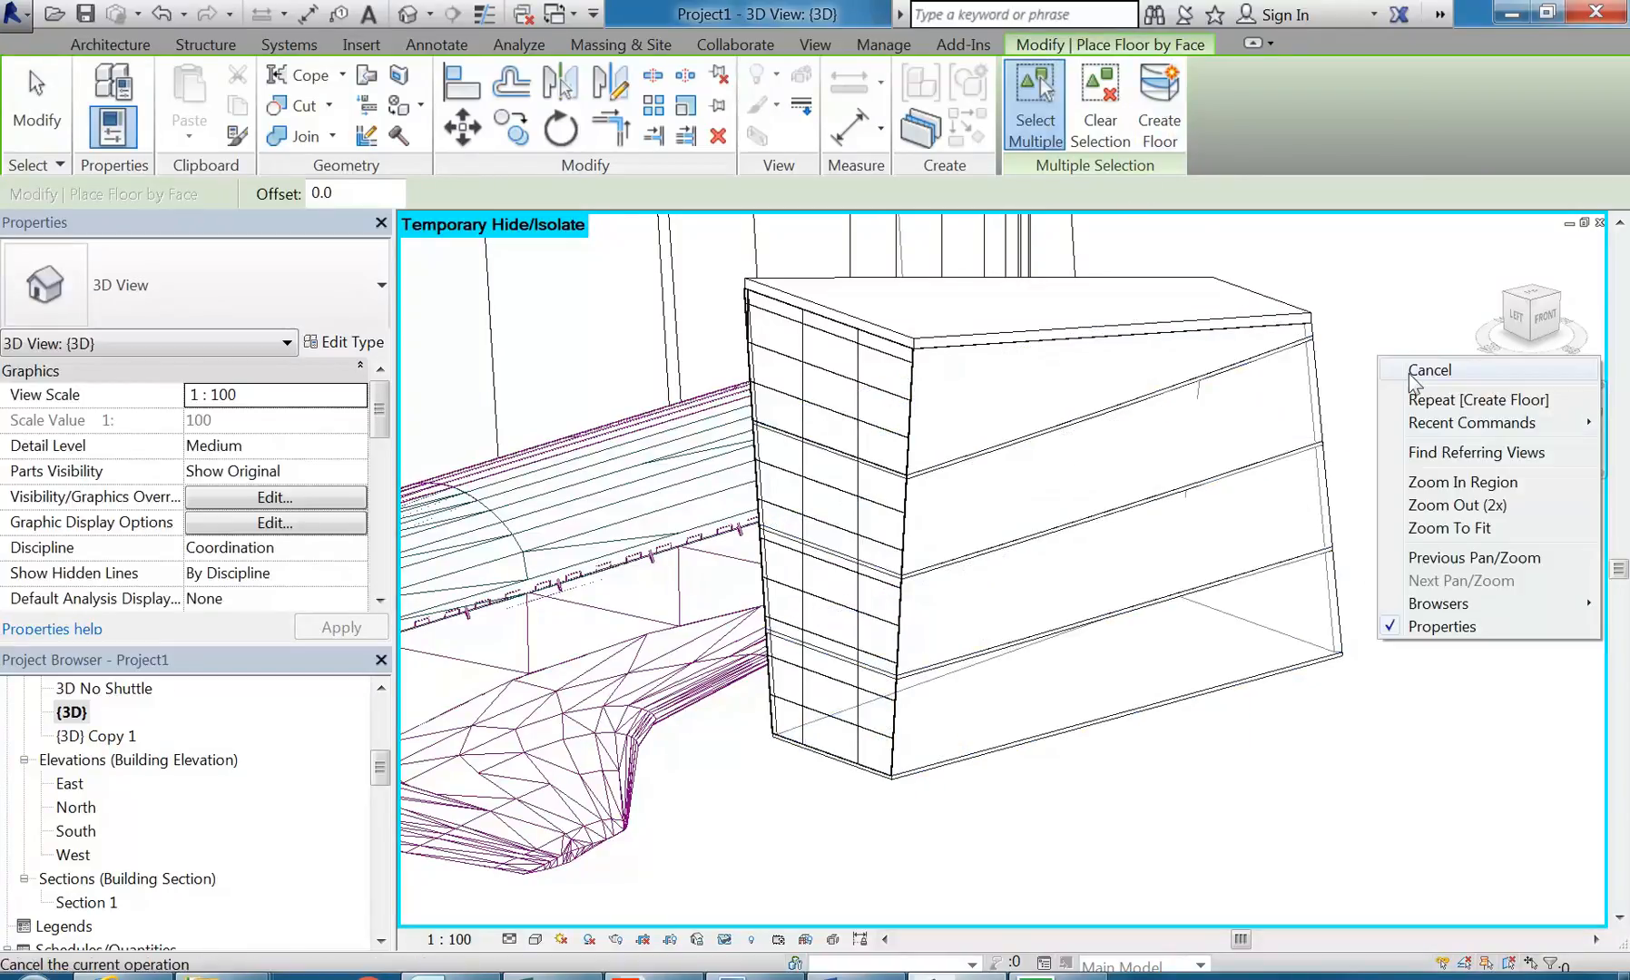
click(1407, 371)
right_click(1397, 374)
click(1424, 391)
Step: Examine the new floors through the open side of the box, including the edge and properties of the Level 3 floor
middle_drag(1409, 391, 1370, 414)
scroll(1288, 438, up, 2)
scroll(1288, 449, down, 2)
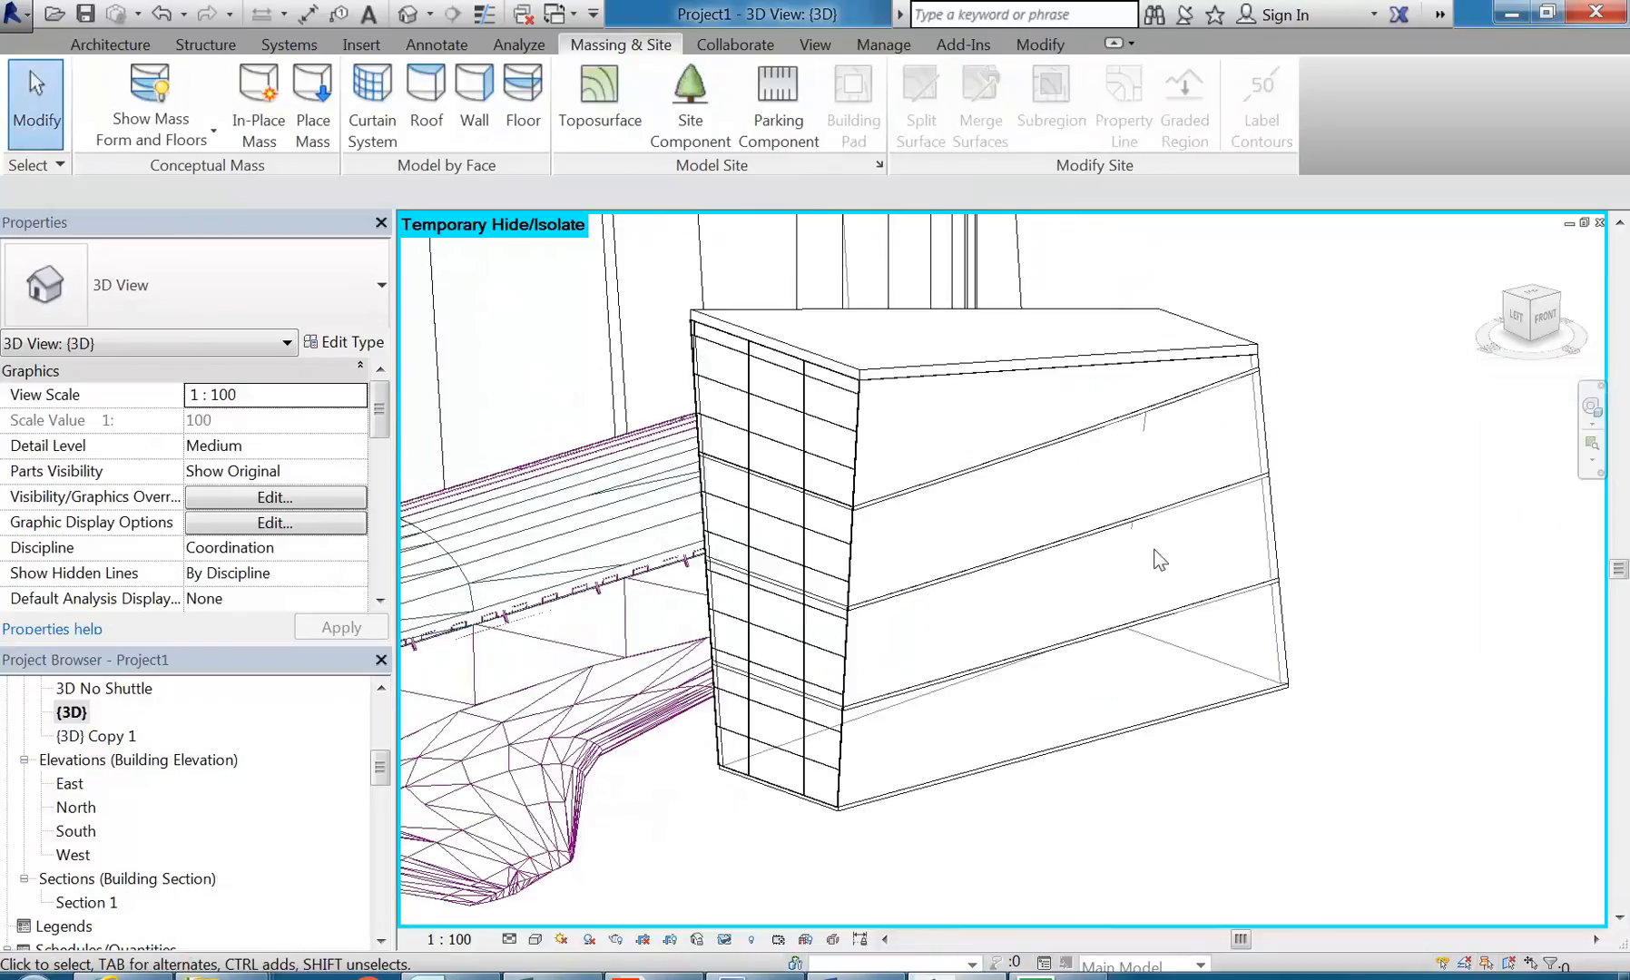
scroll(1257, 372, up, 5)
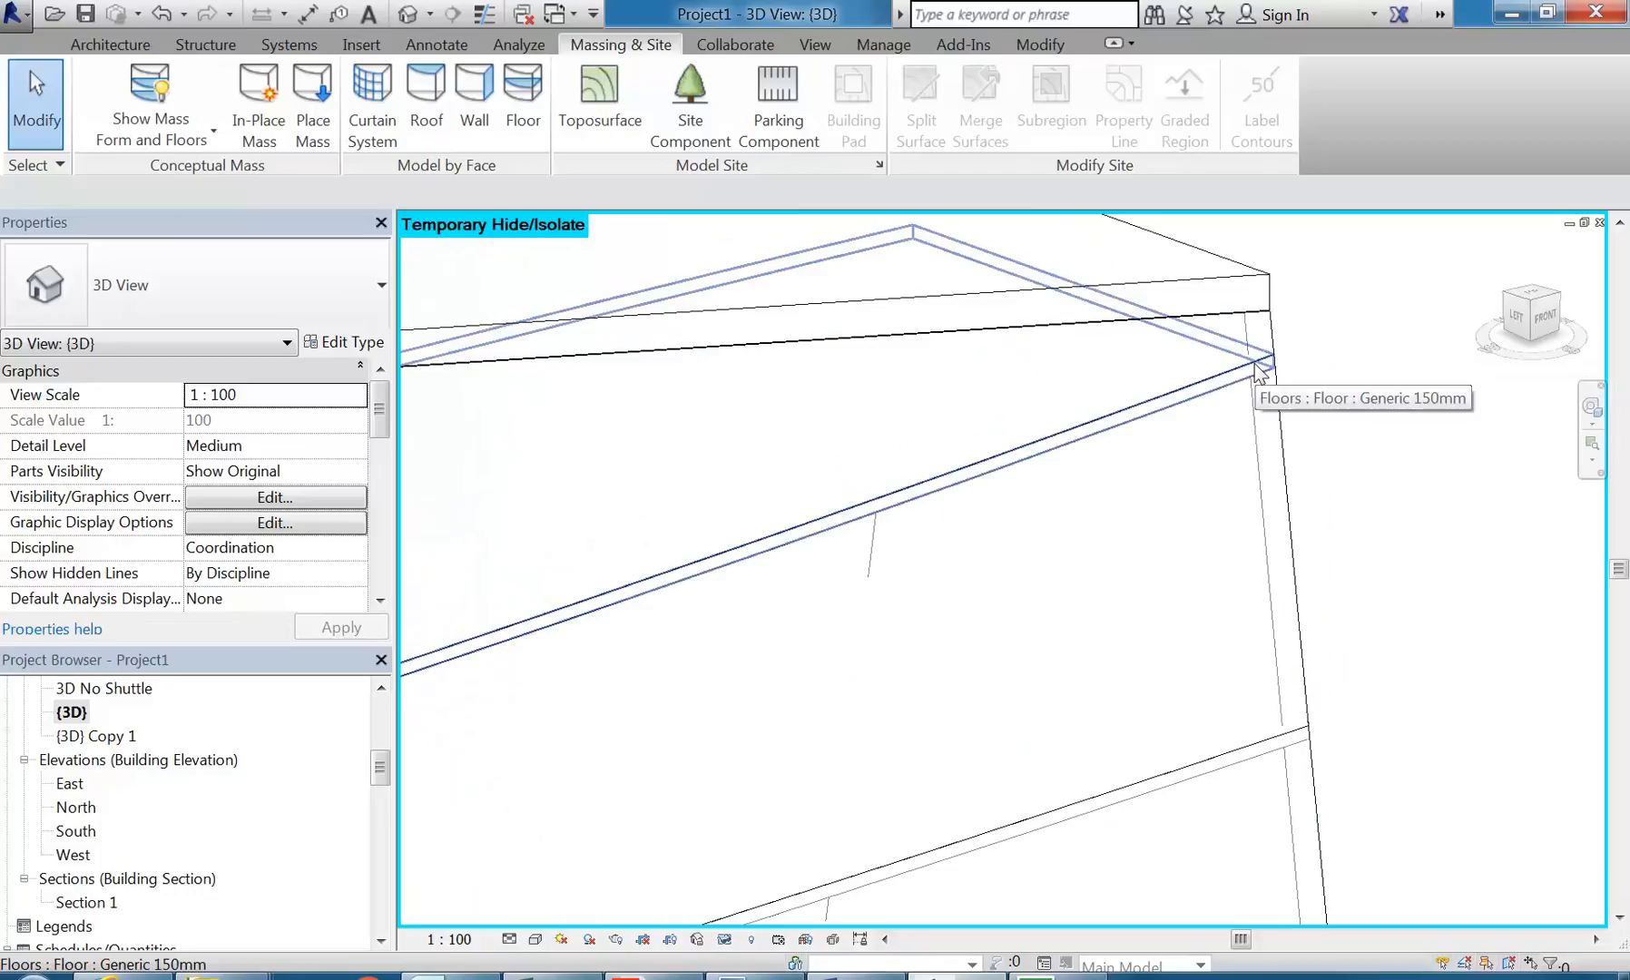
scroll(1255, 365, down, 3)
middle_drag(1150, 484, 1211, 449)
scroll(1189, 445, down, 1)
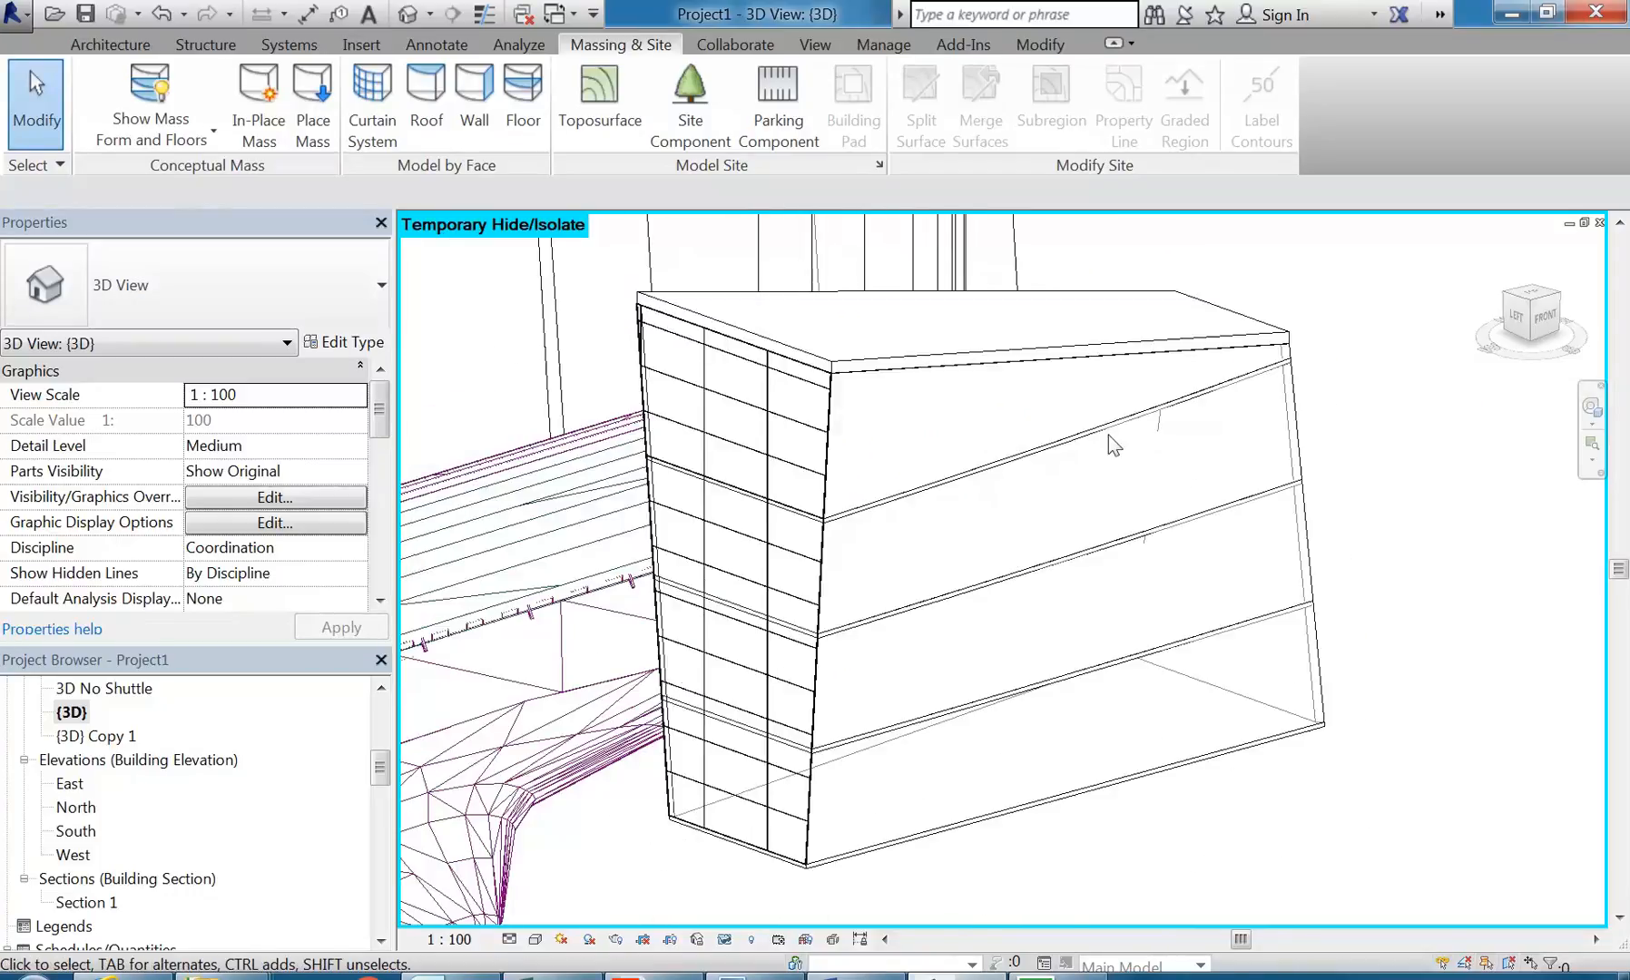
click(1083, 433)
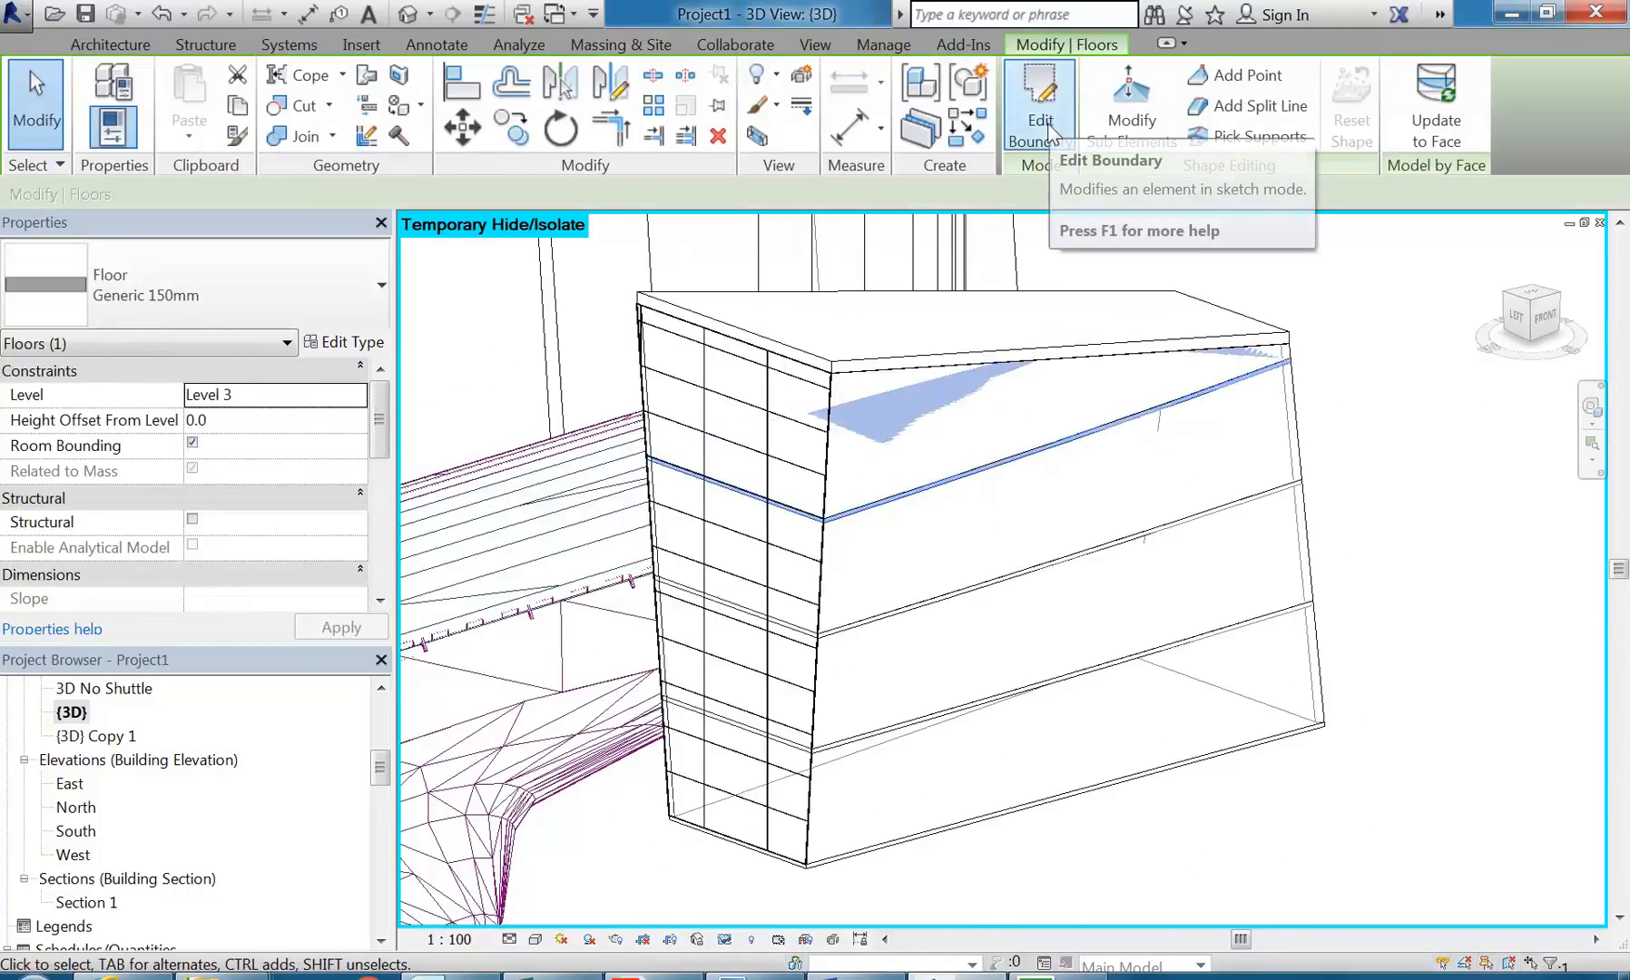
click(1368, 419)
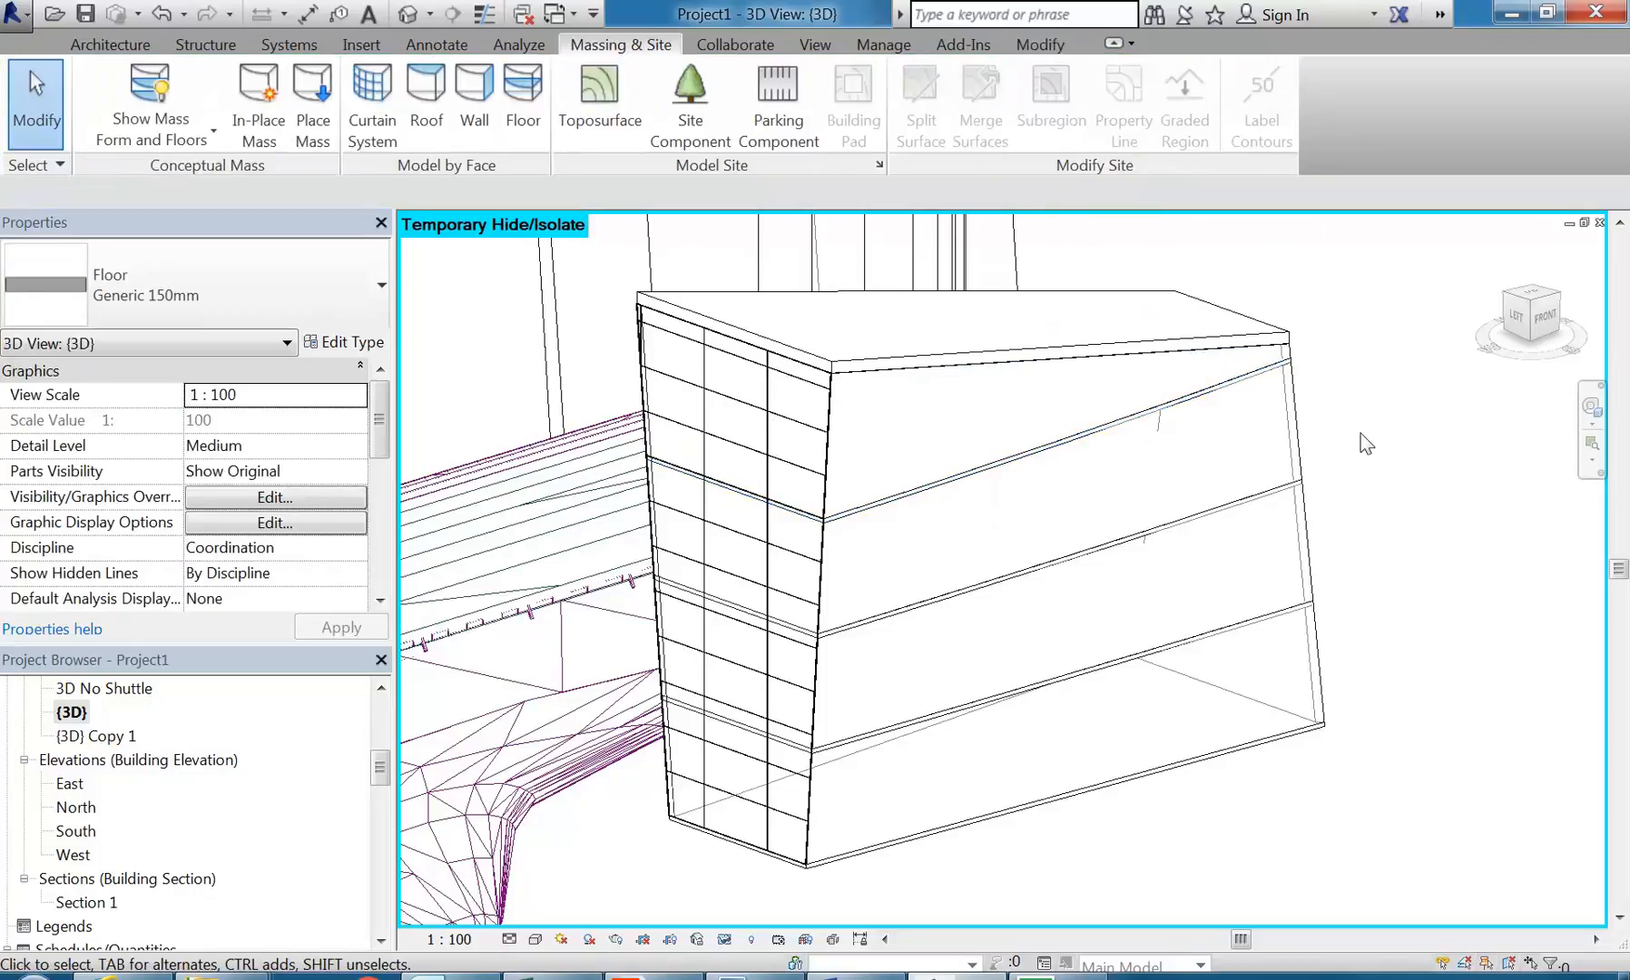
Step: Reset the temporary hide so the side wall returns, and switch the 3D view to a shaded visual style
click(725, 940)
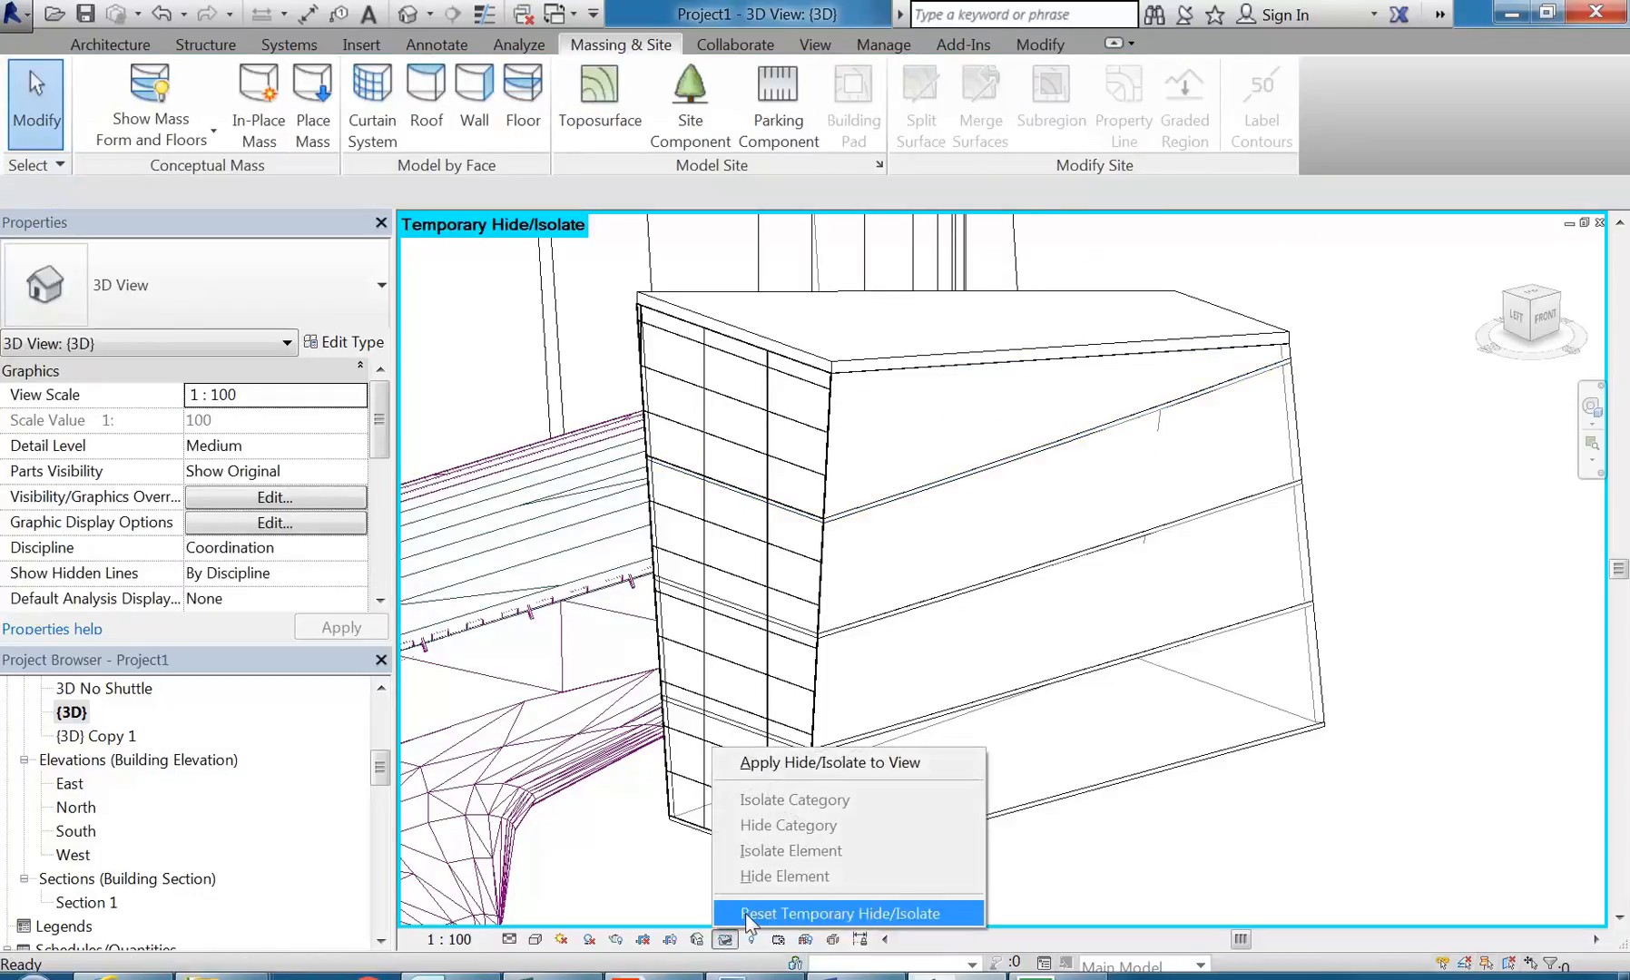
click(745, 911)
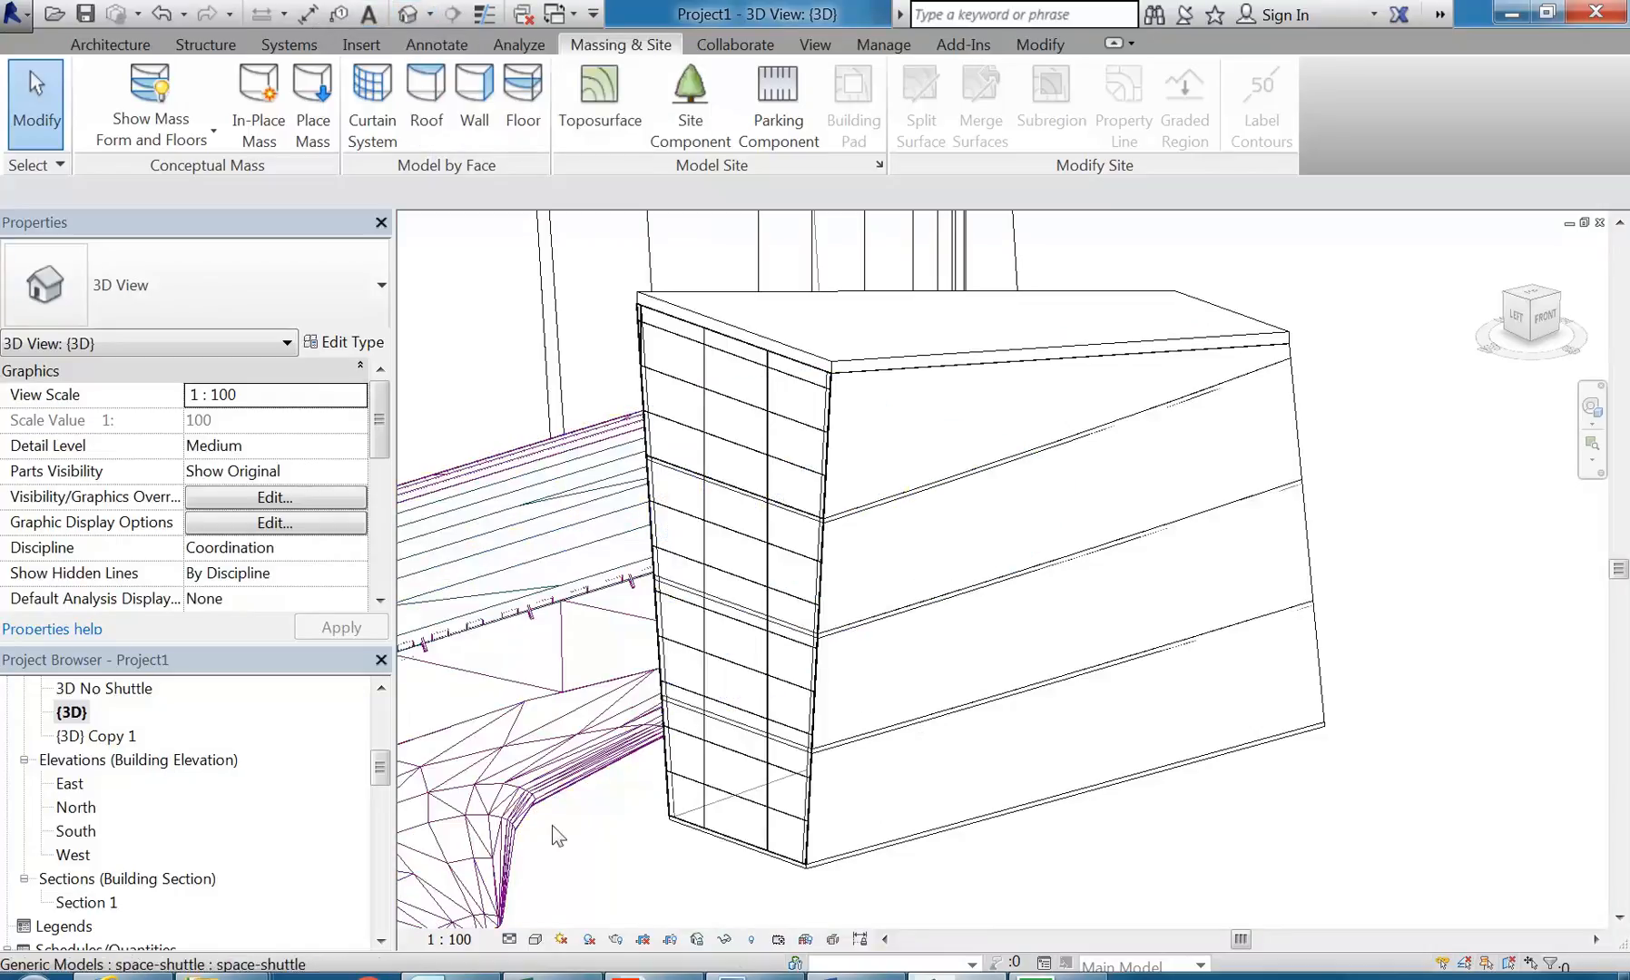
click(535, 939)
click(562, 889)
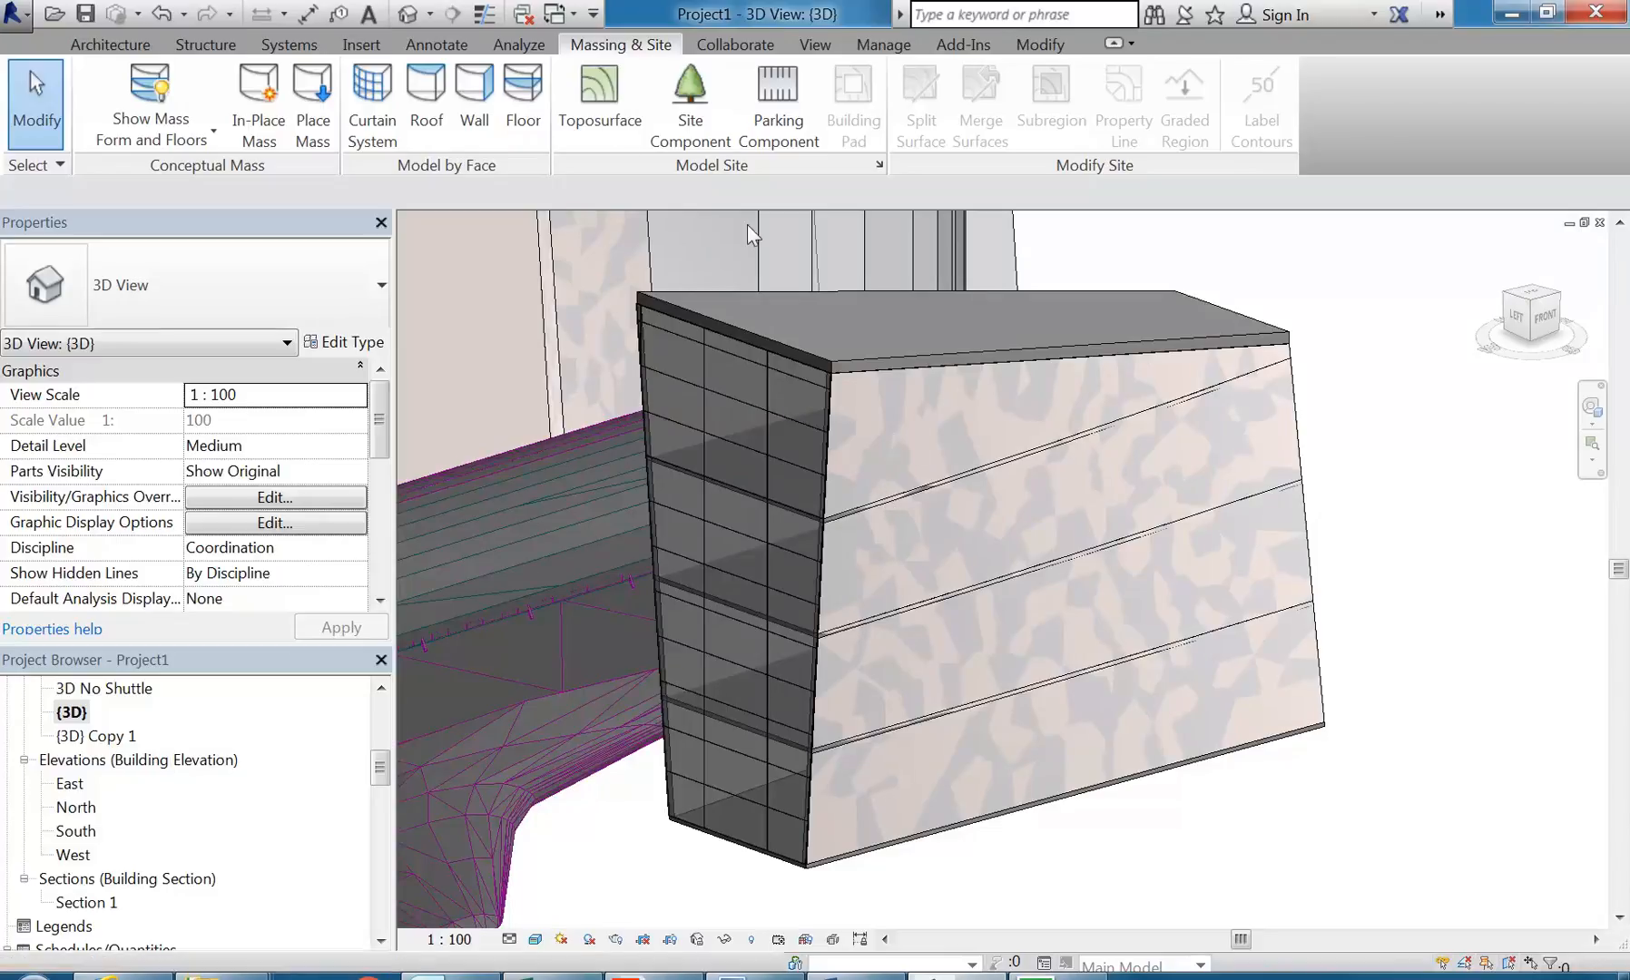
Step: Set mass display to Show Mass by View Settings, comparing the building elements with and without the mass forms
click(148, 86)
scroll(713, 699, down, 1)
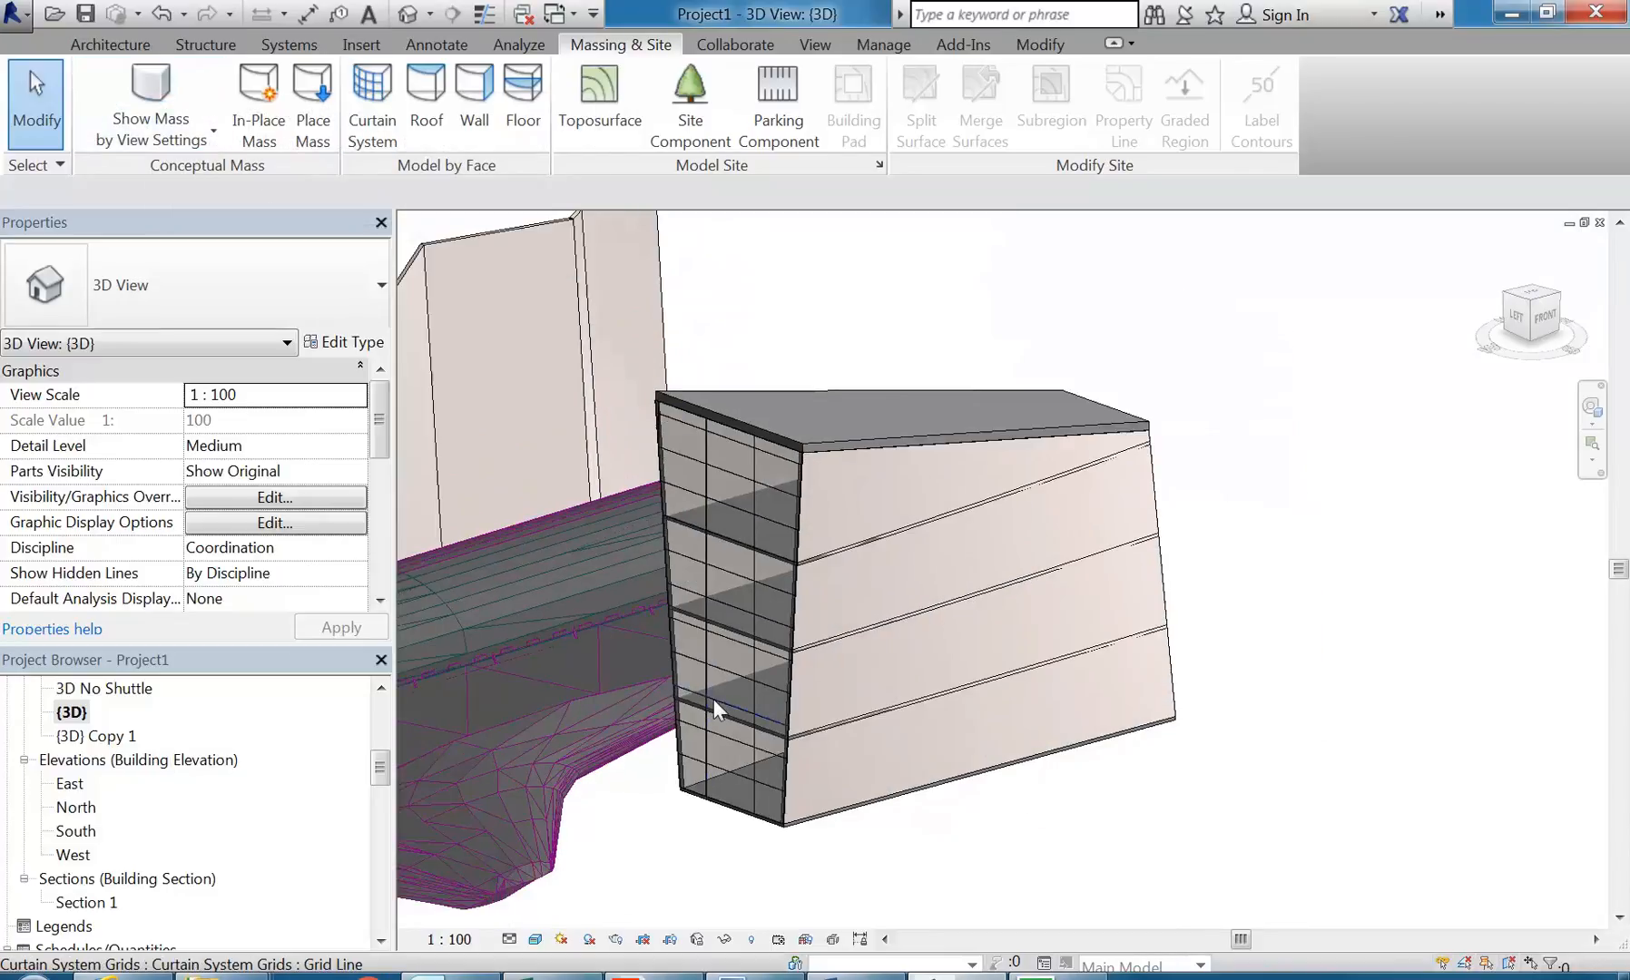
shift+middle_drag(800, 666, 642, 746)
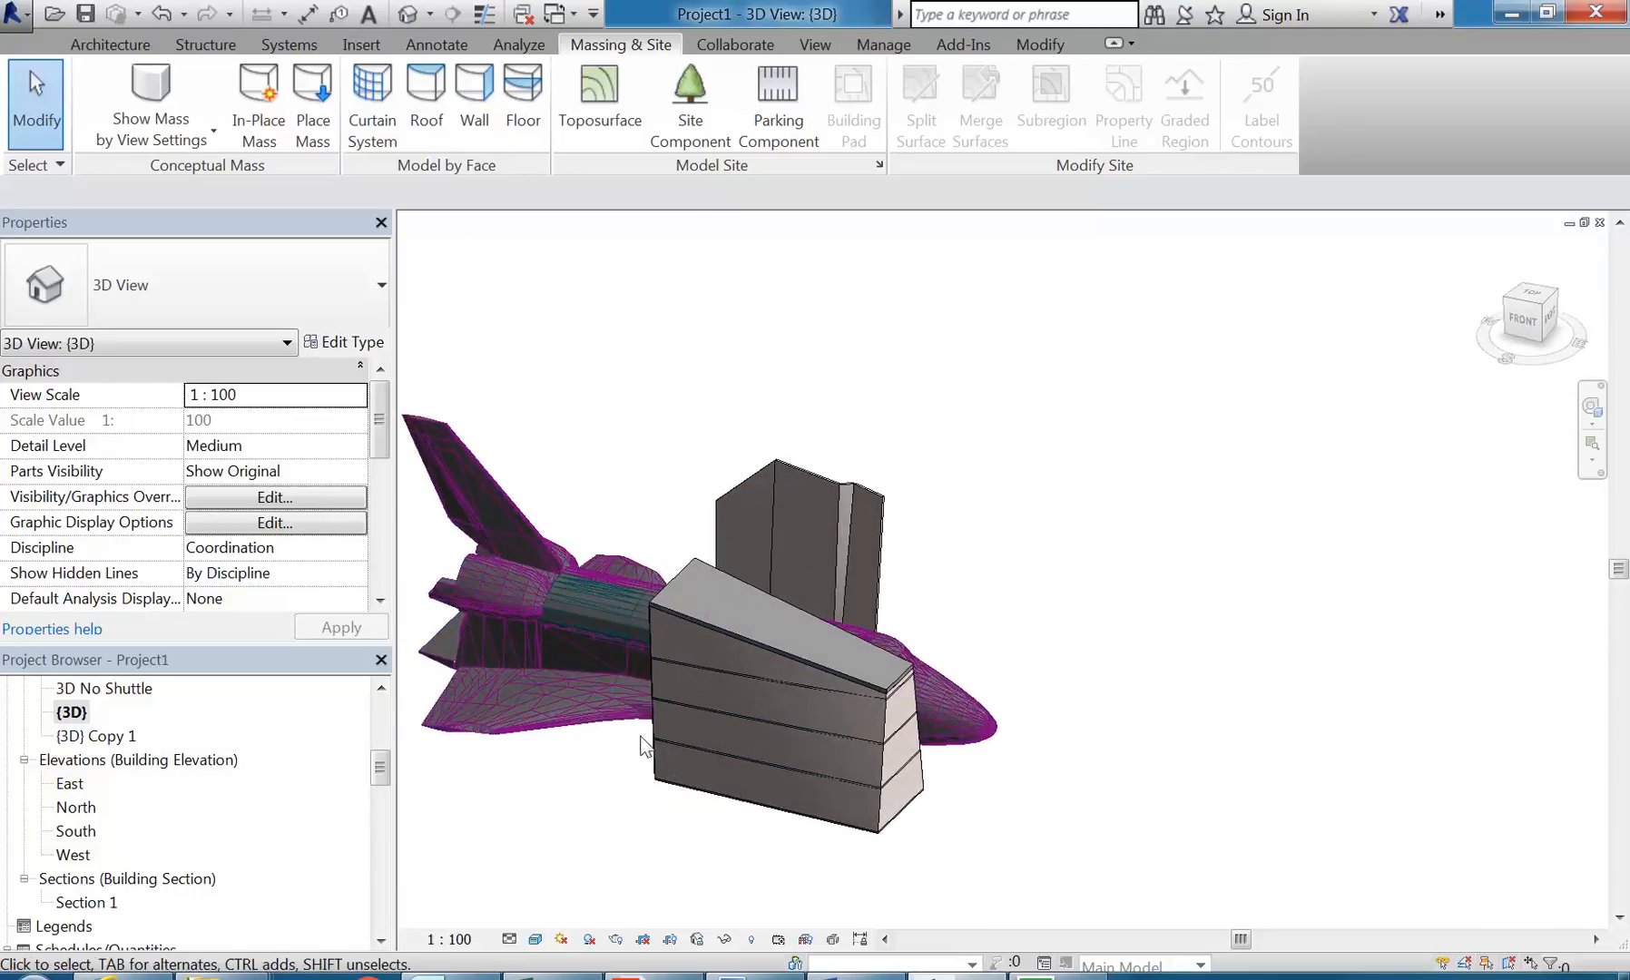
click(176, 66)
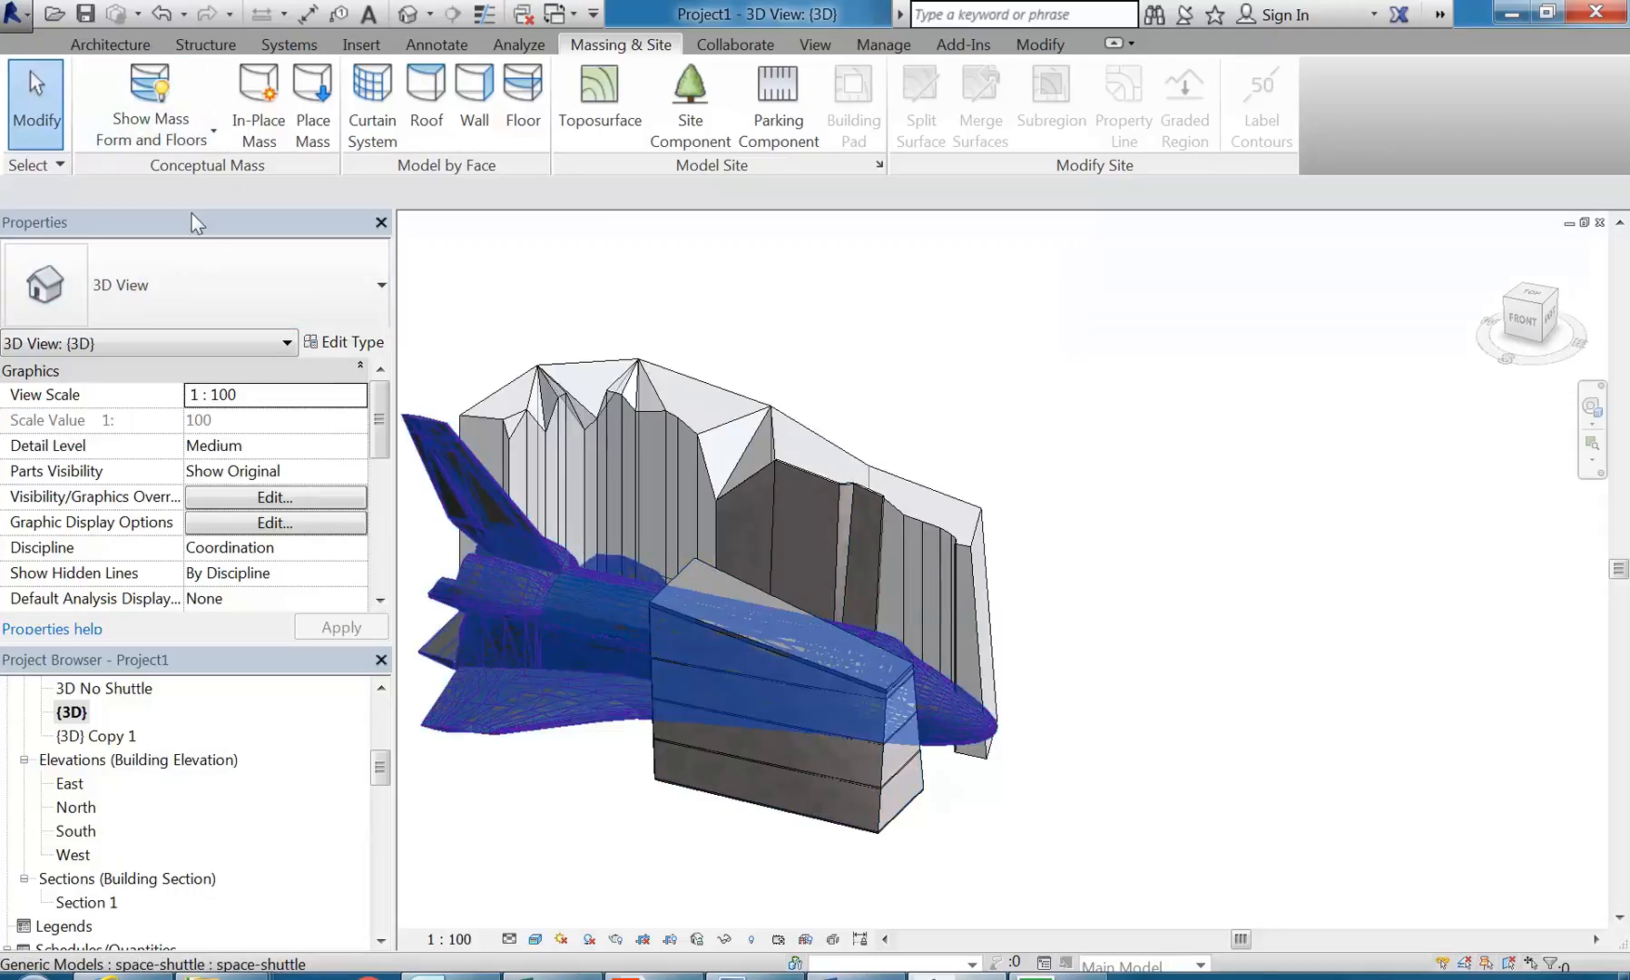
click(140, 80)
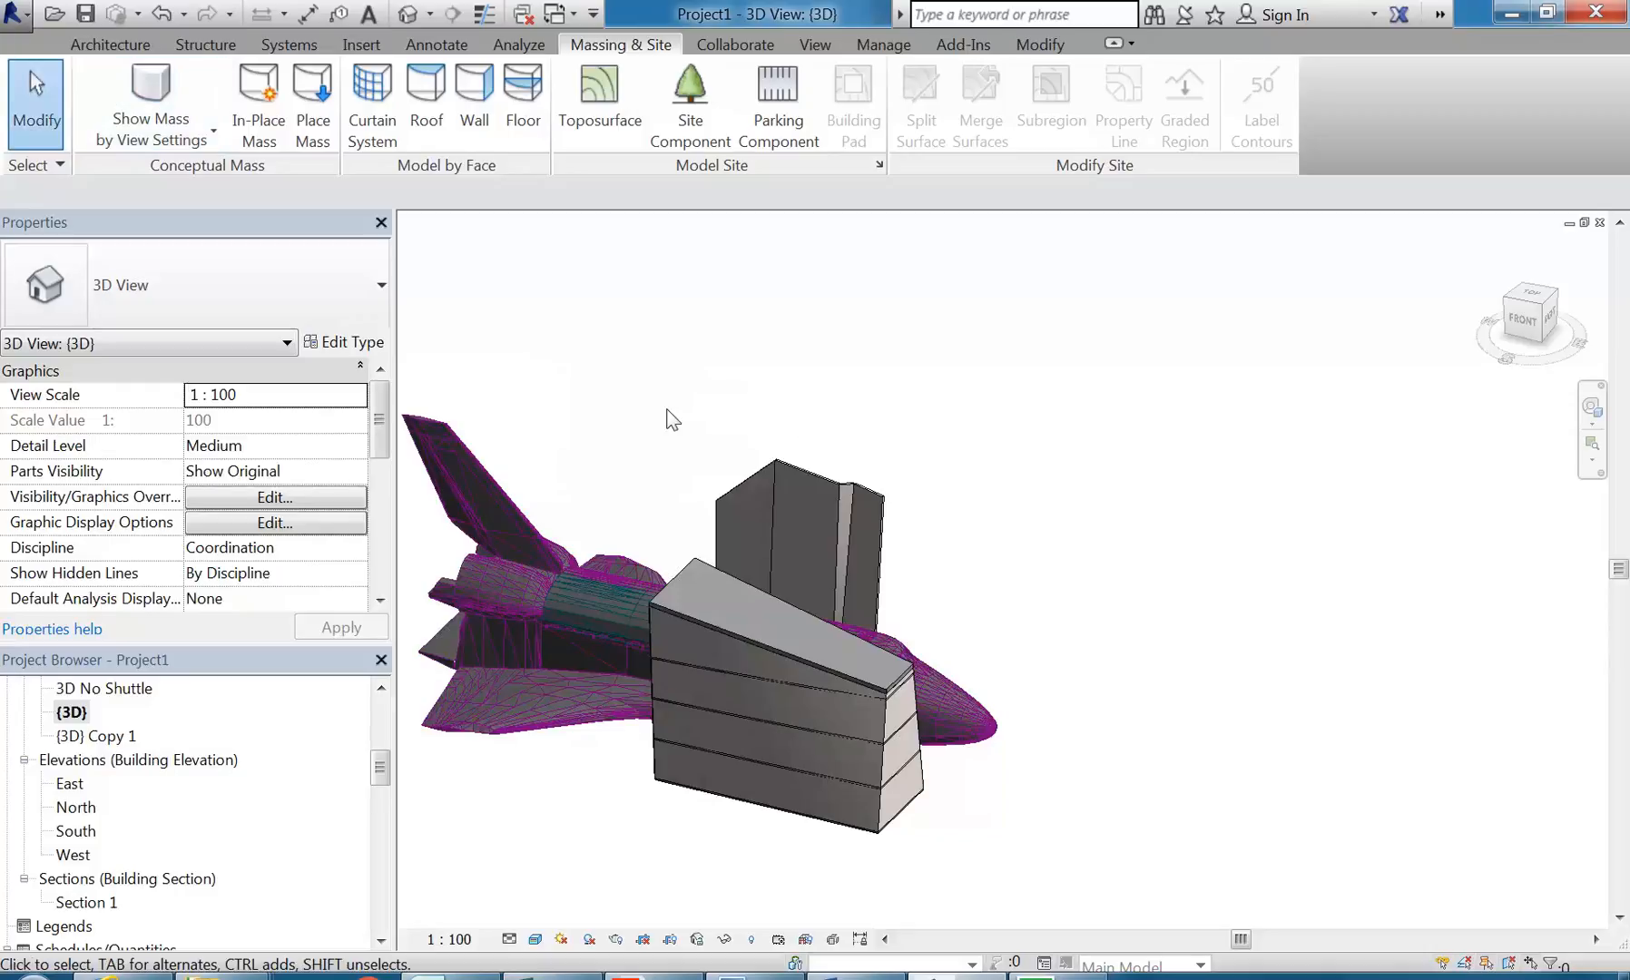
Step: Hide the space shuttle element in the 3D view so only the walls and the box building are displayed
shift+middle_drag(672, 419, 749, 704)
click(749, 683)
right_click(802, 510)
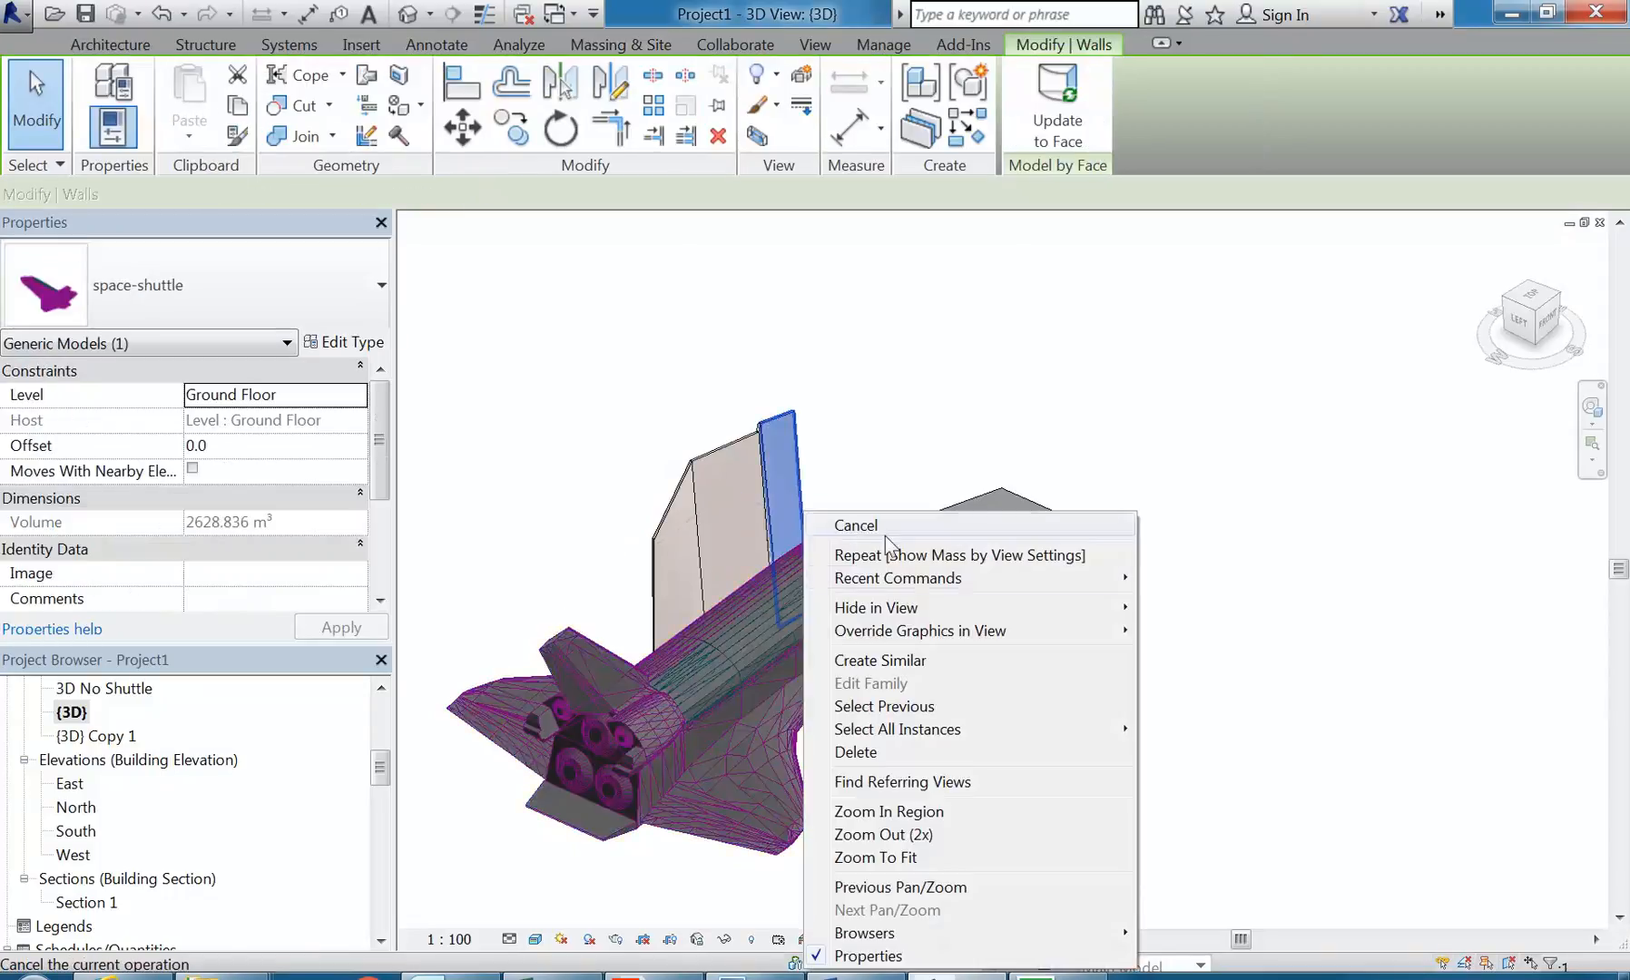
mouse_move(907, 608)
click(1179, 615)
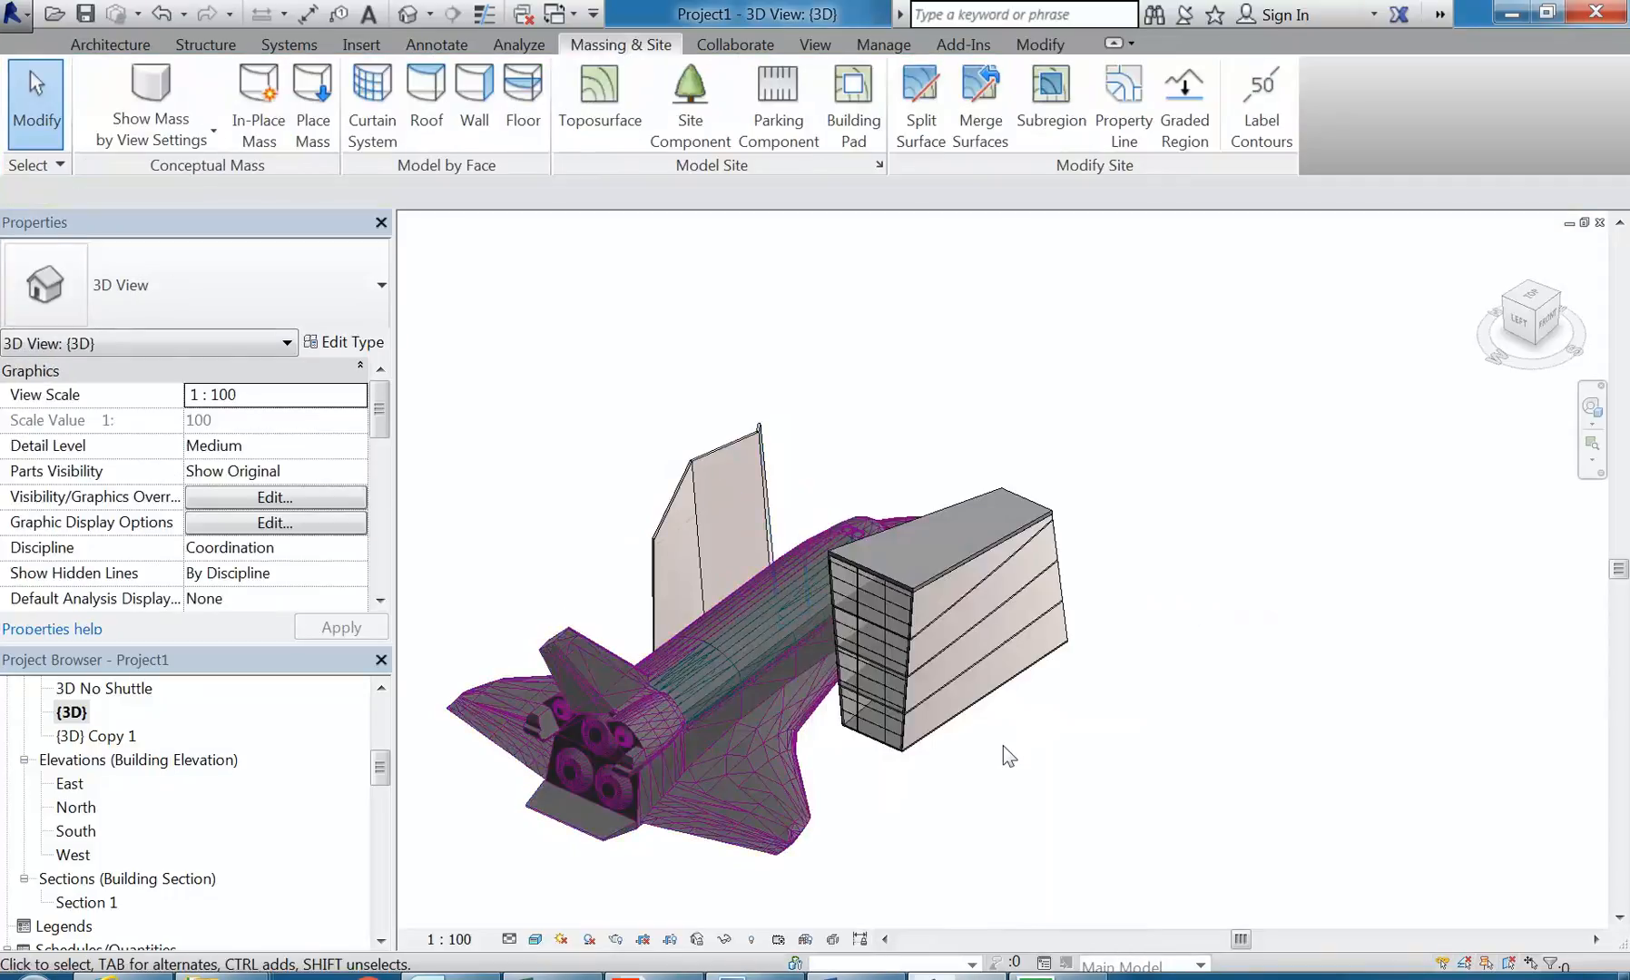
click(767, 765)
right_click(768, 765)
mouse_move(885, 404)
click(1055, 407)
shift+middle_drag(997, 398, 875, 605)
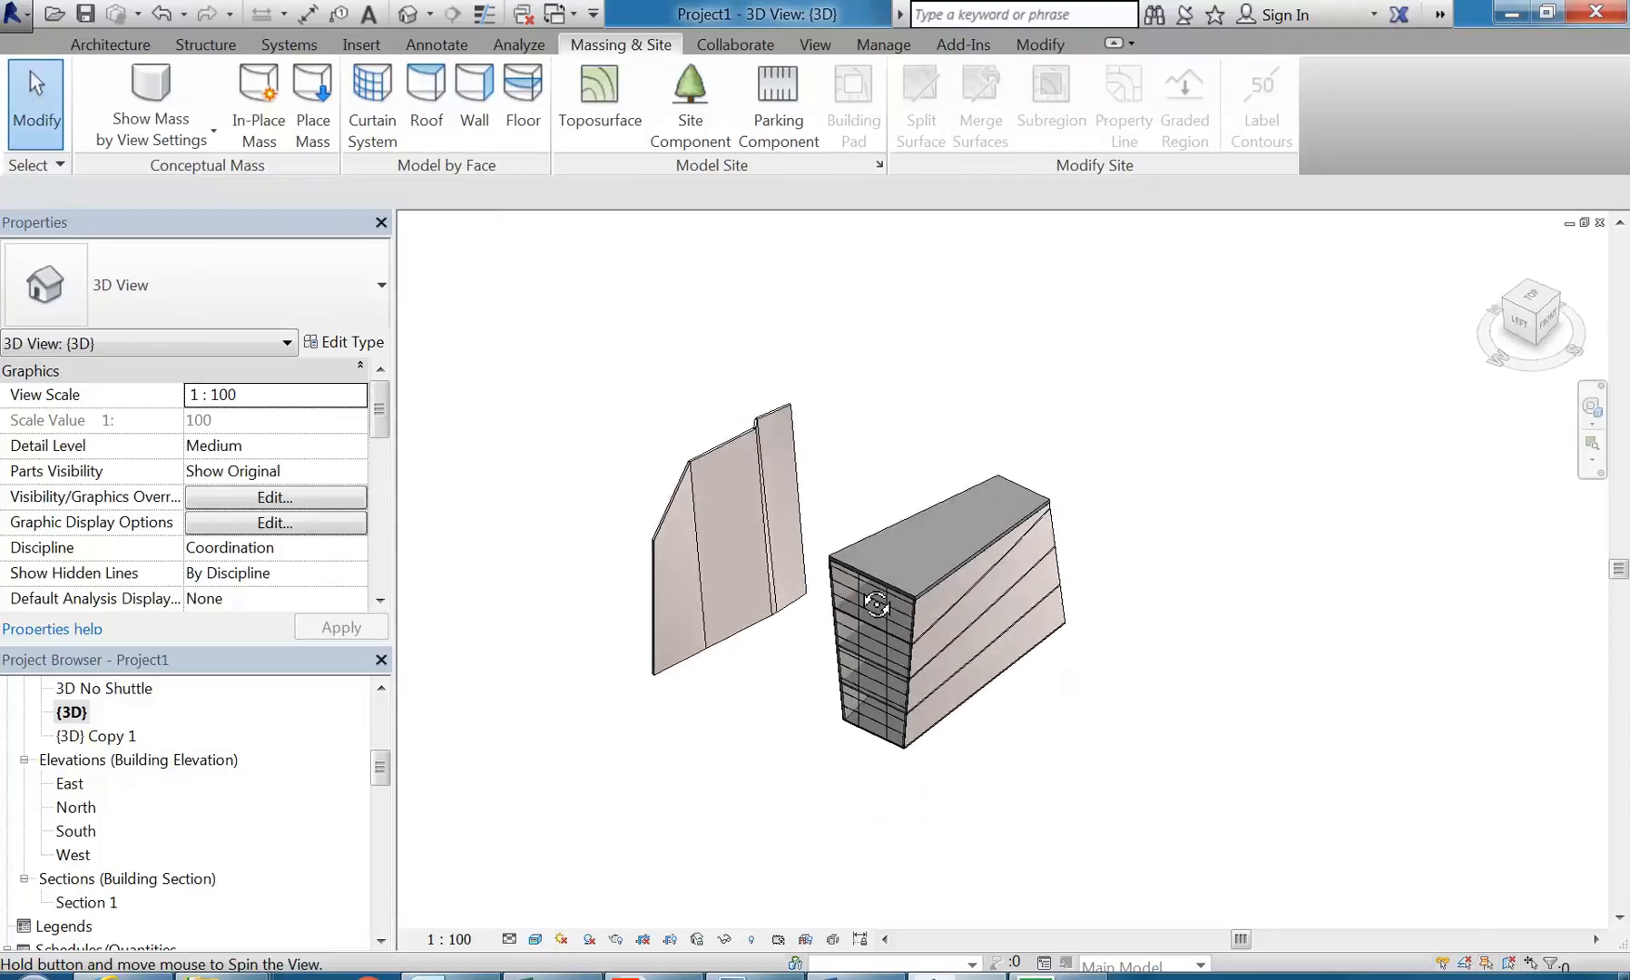
scroll(831, 462, up, 3)
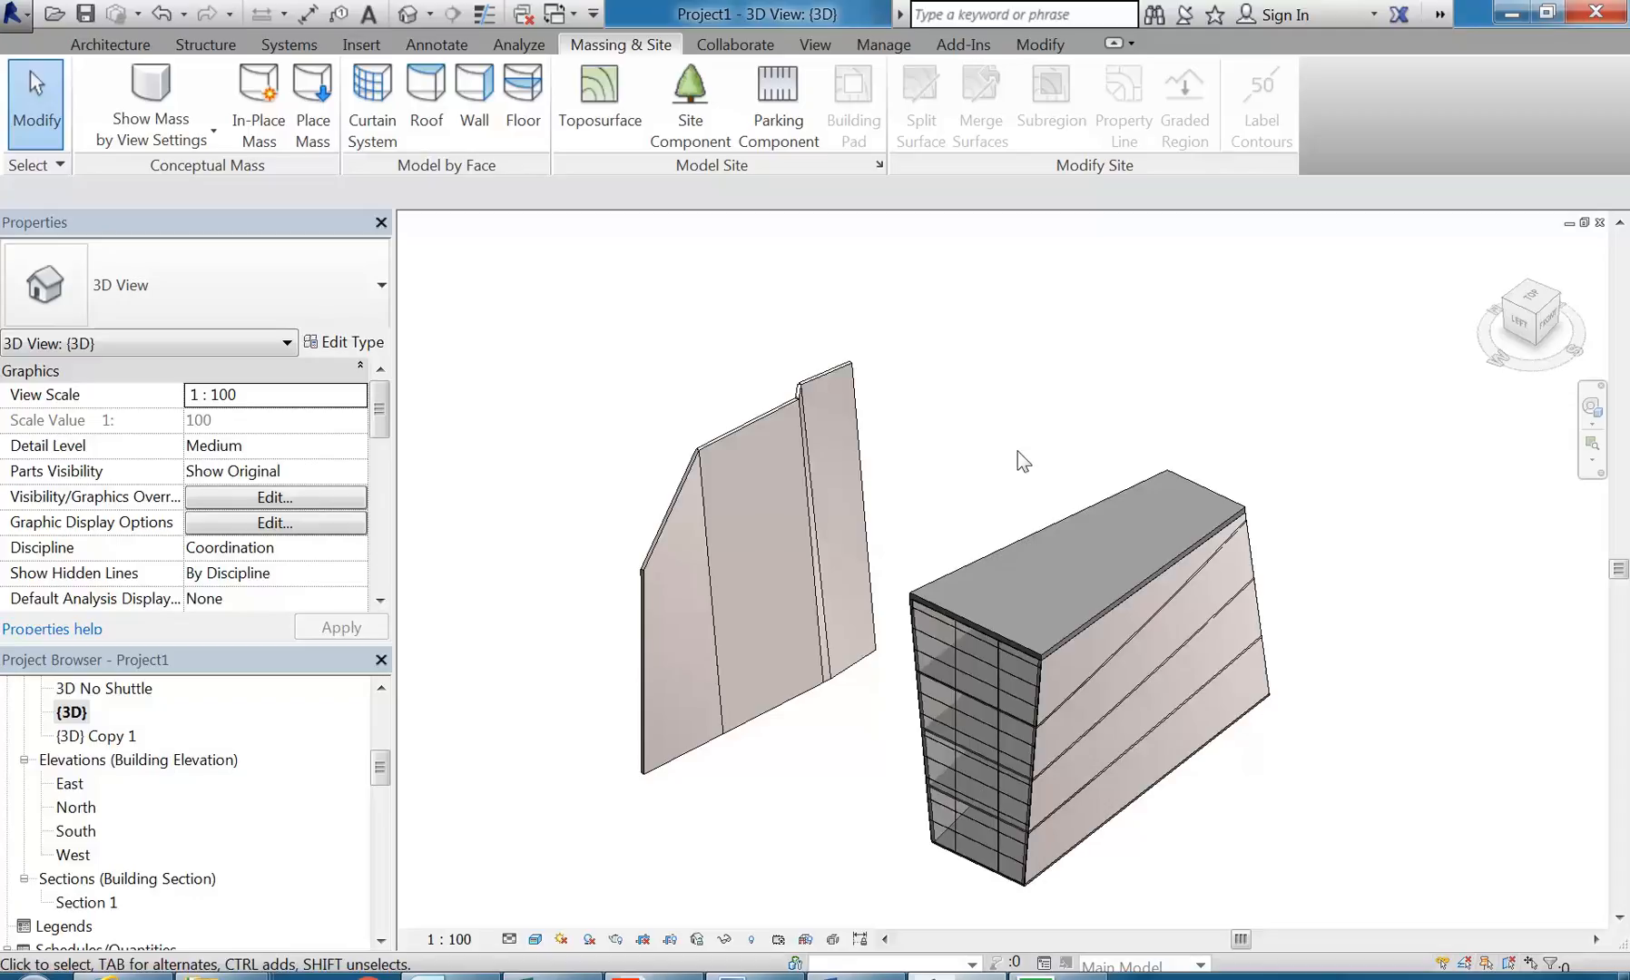
Step: Open the George St 2016 v04.rvt project from the George St folder inside CAD 4
click(54, 15)
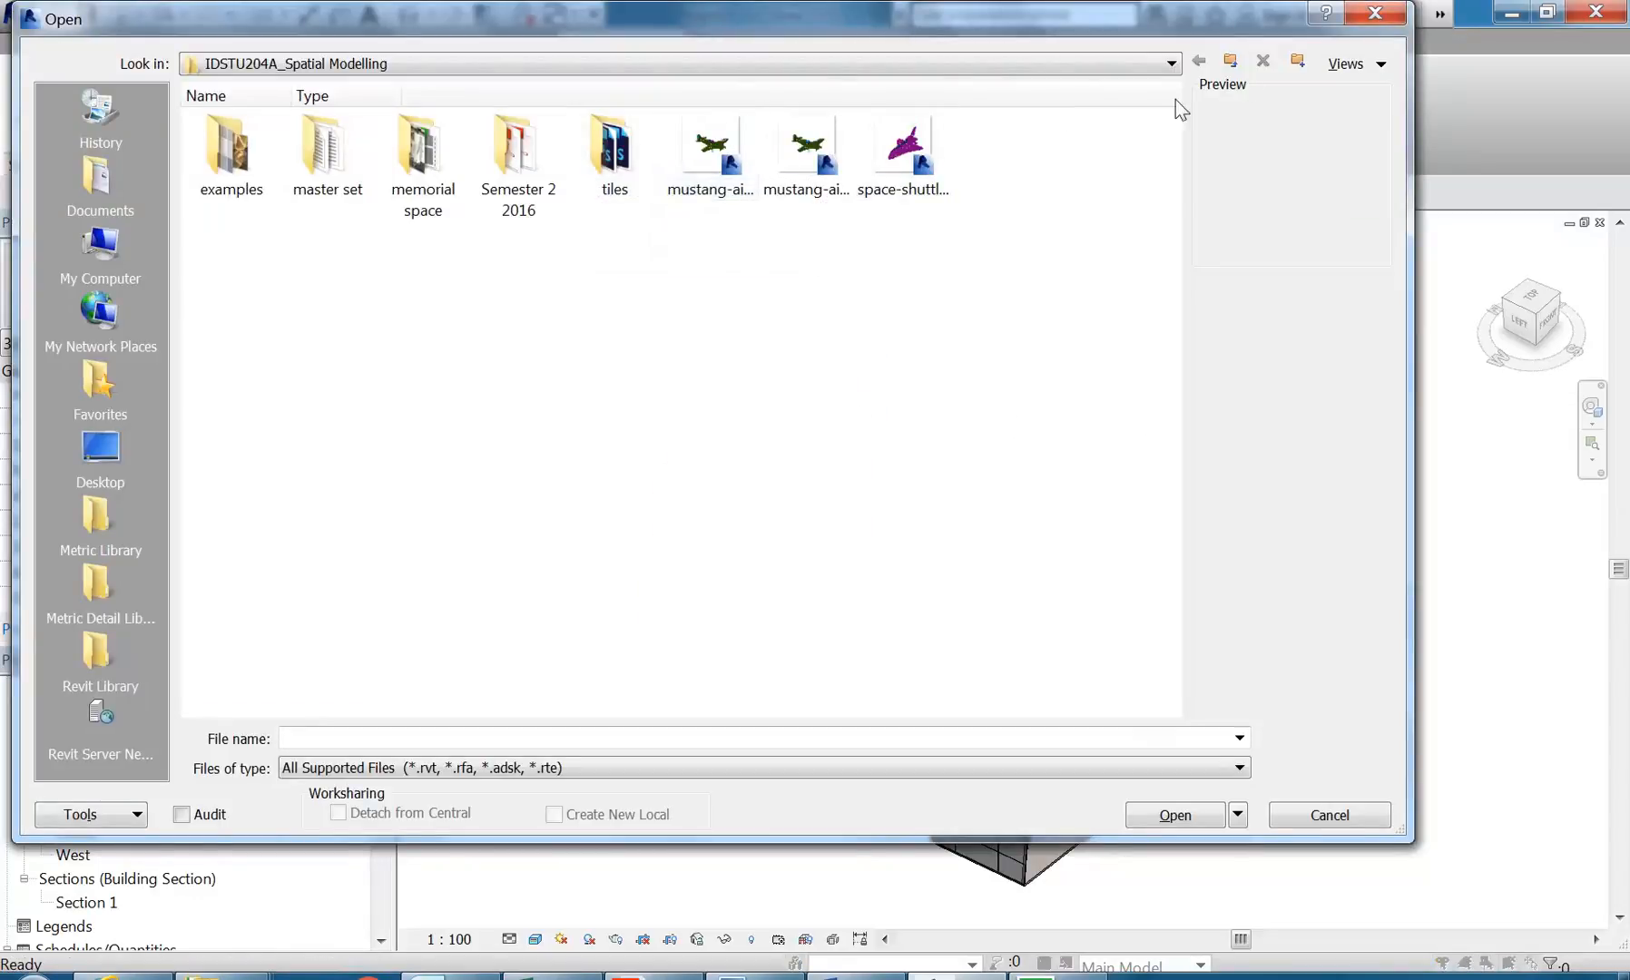
click(1231, 62)
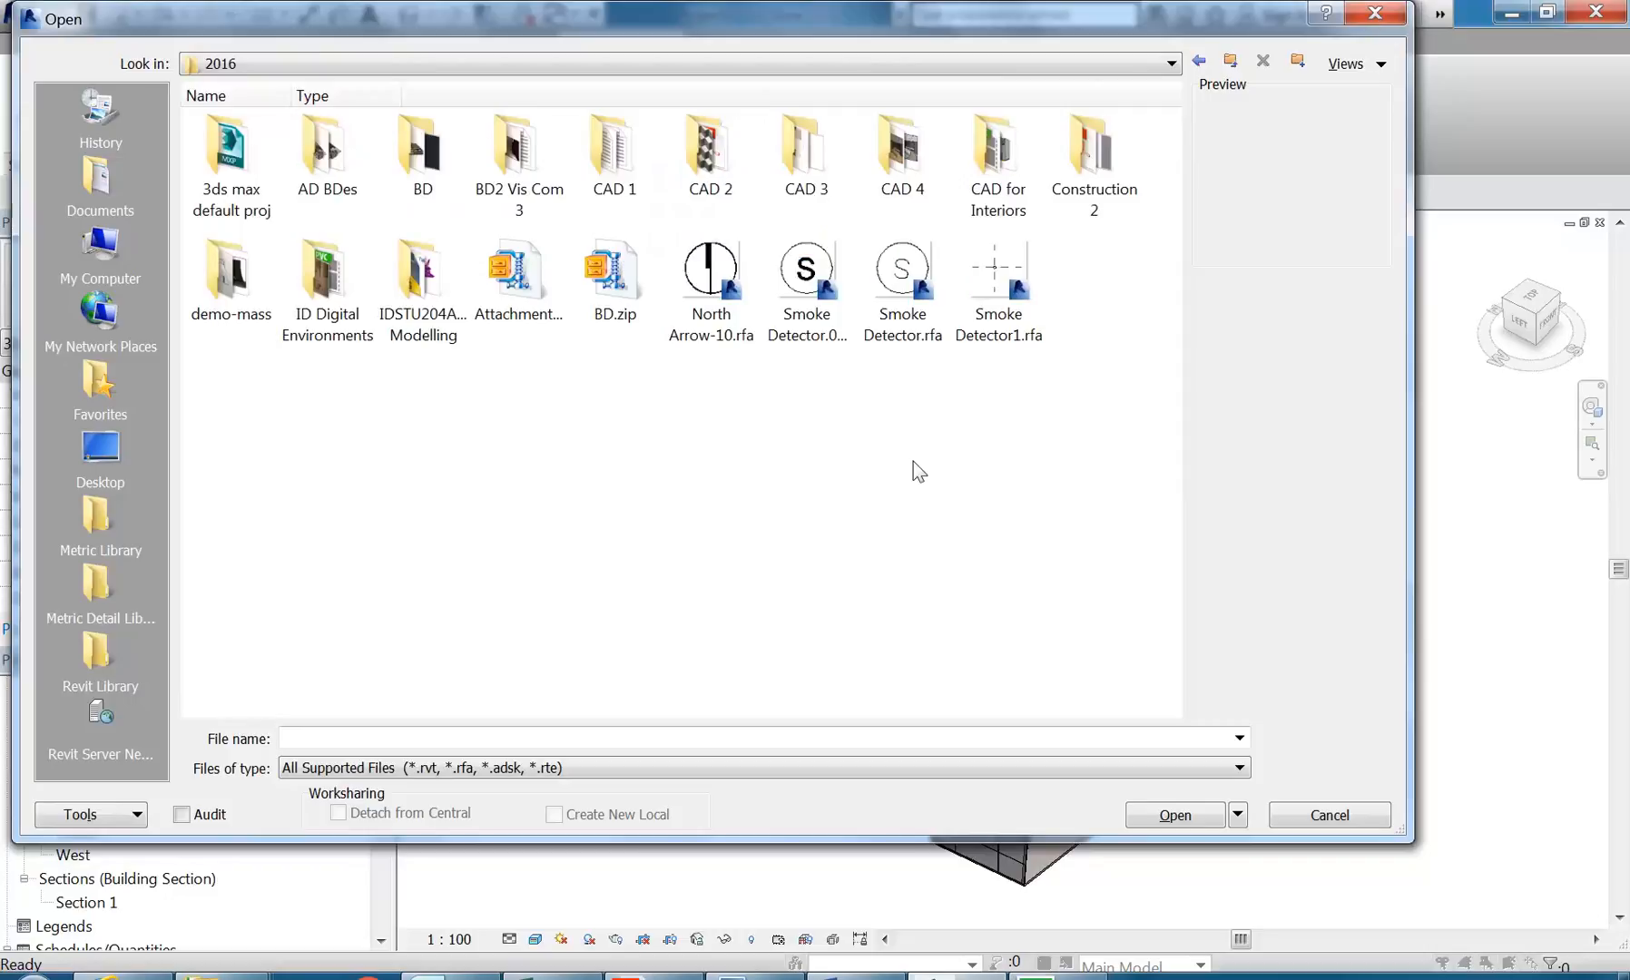
click(413, 284)
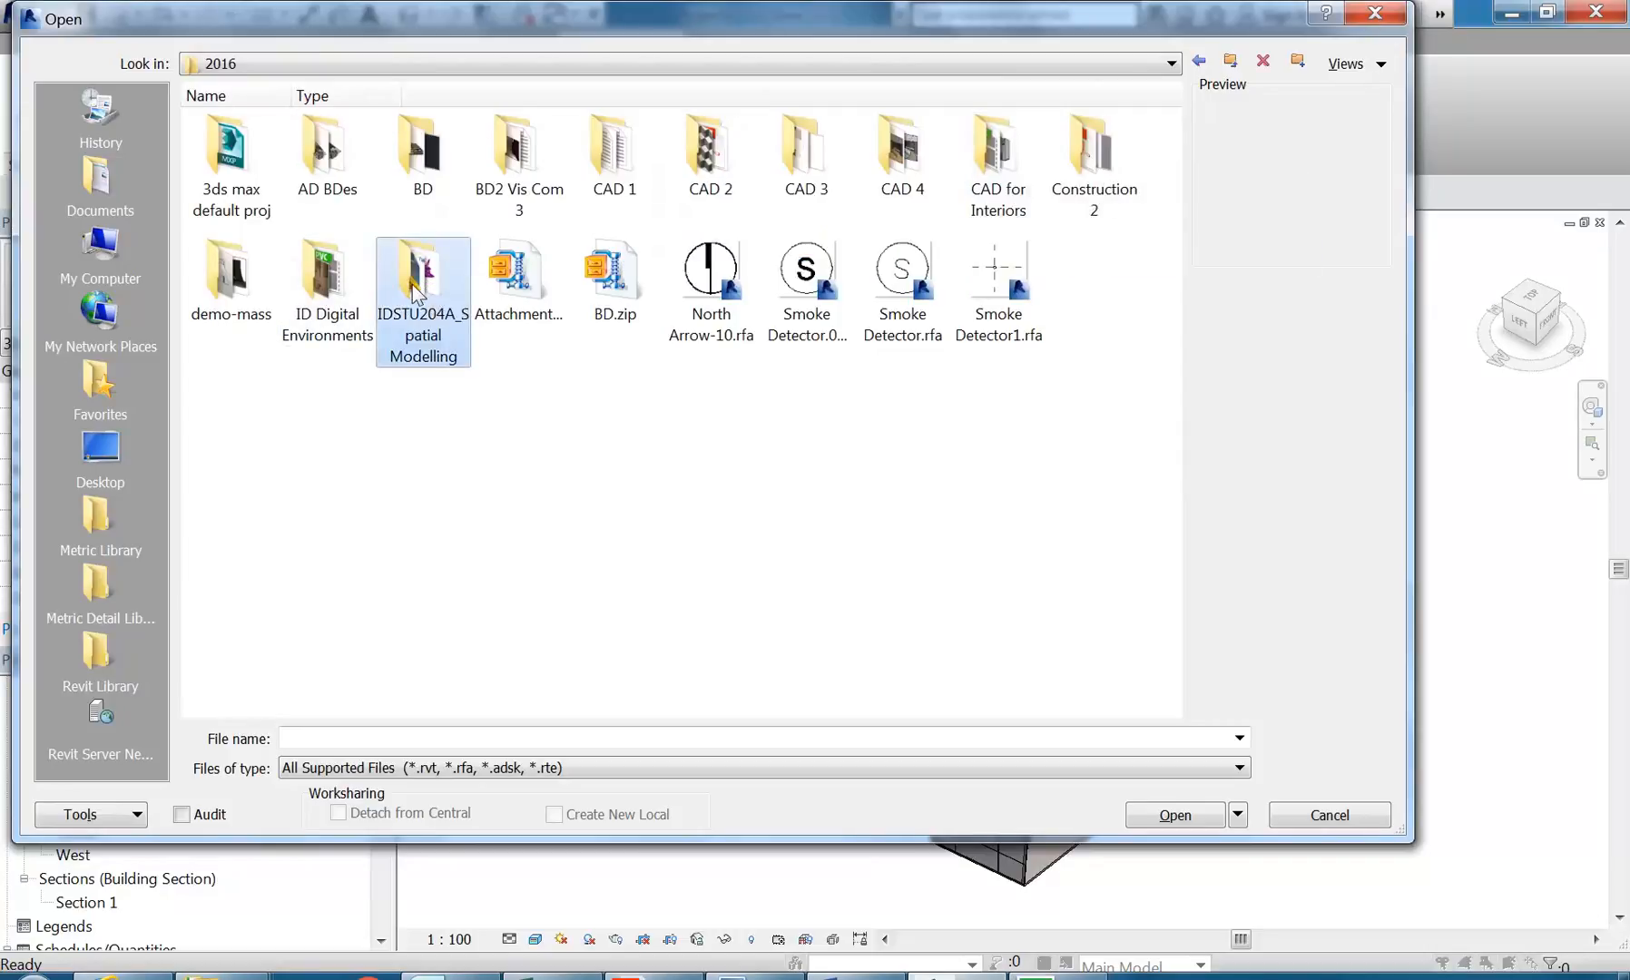
double_click(907, 177)
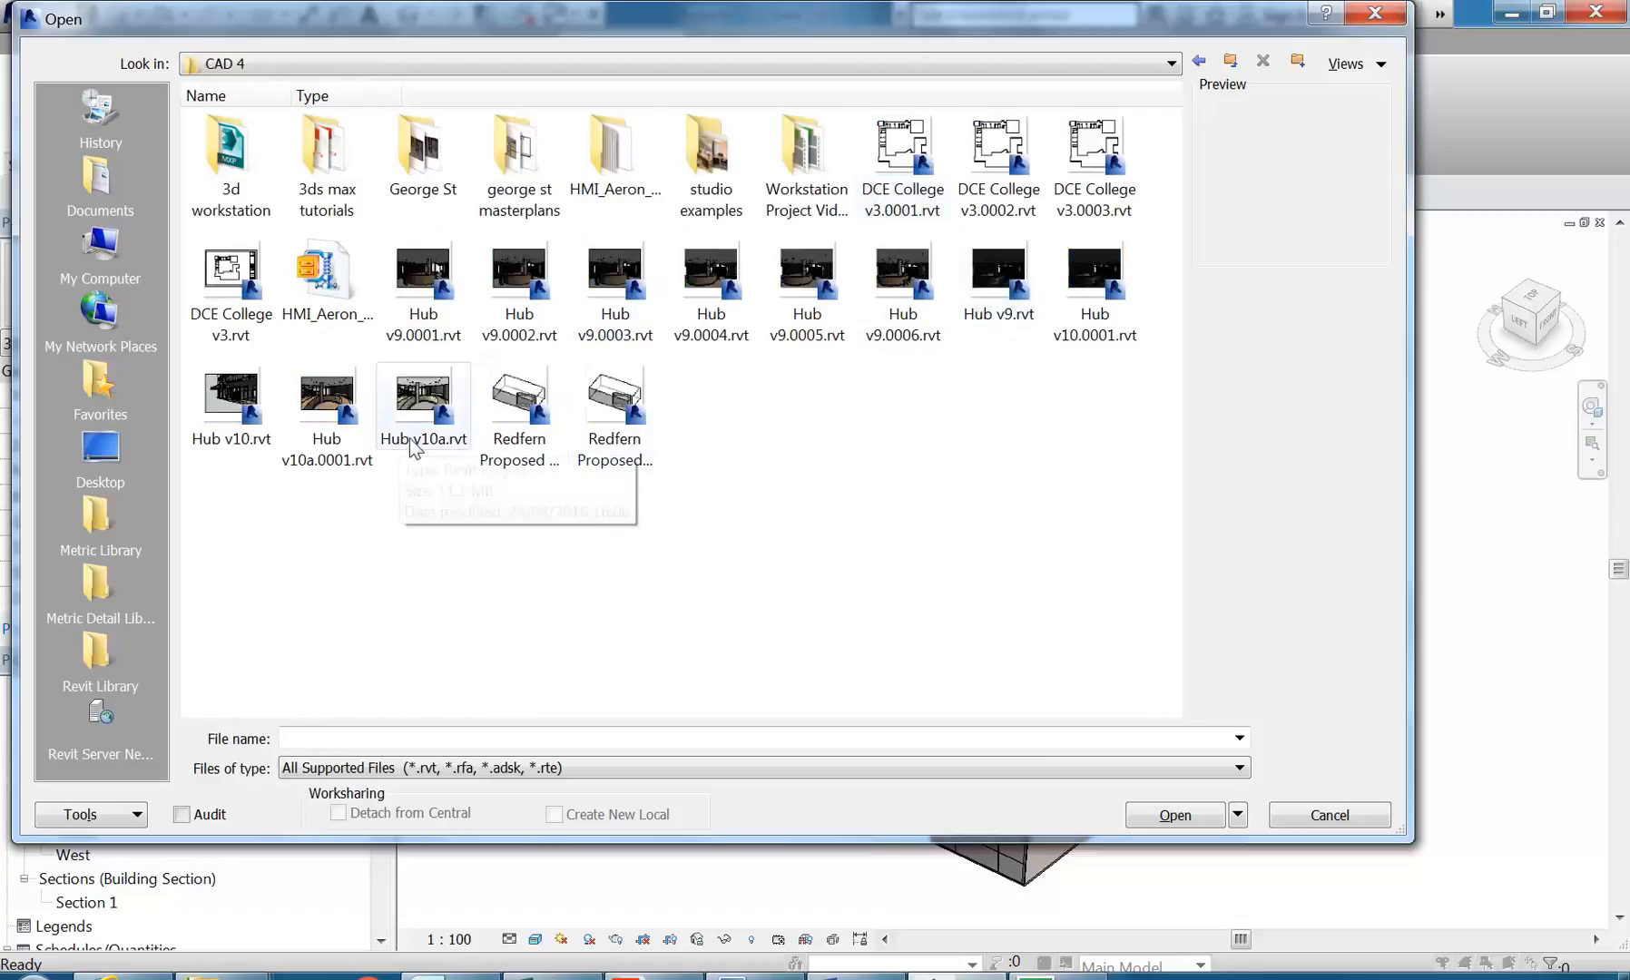
click(602, 478)
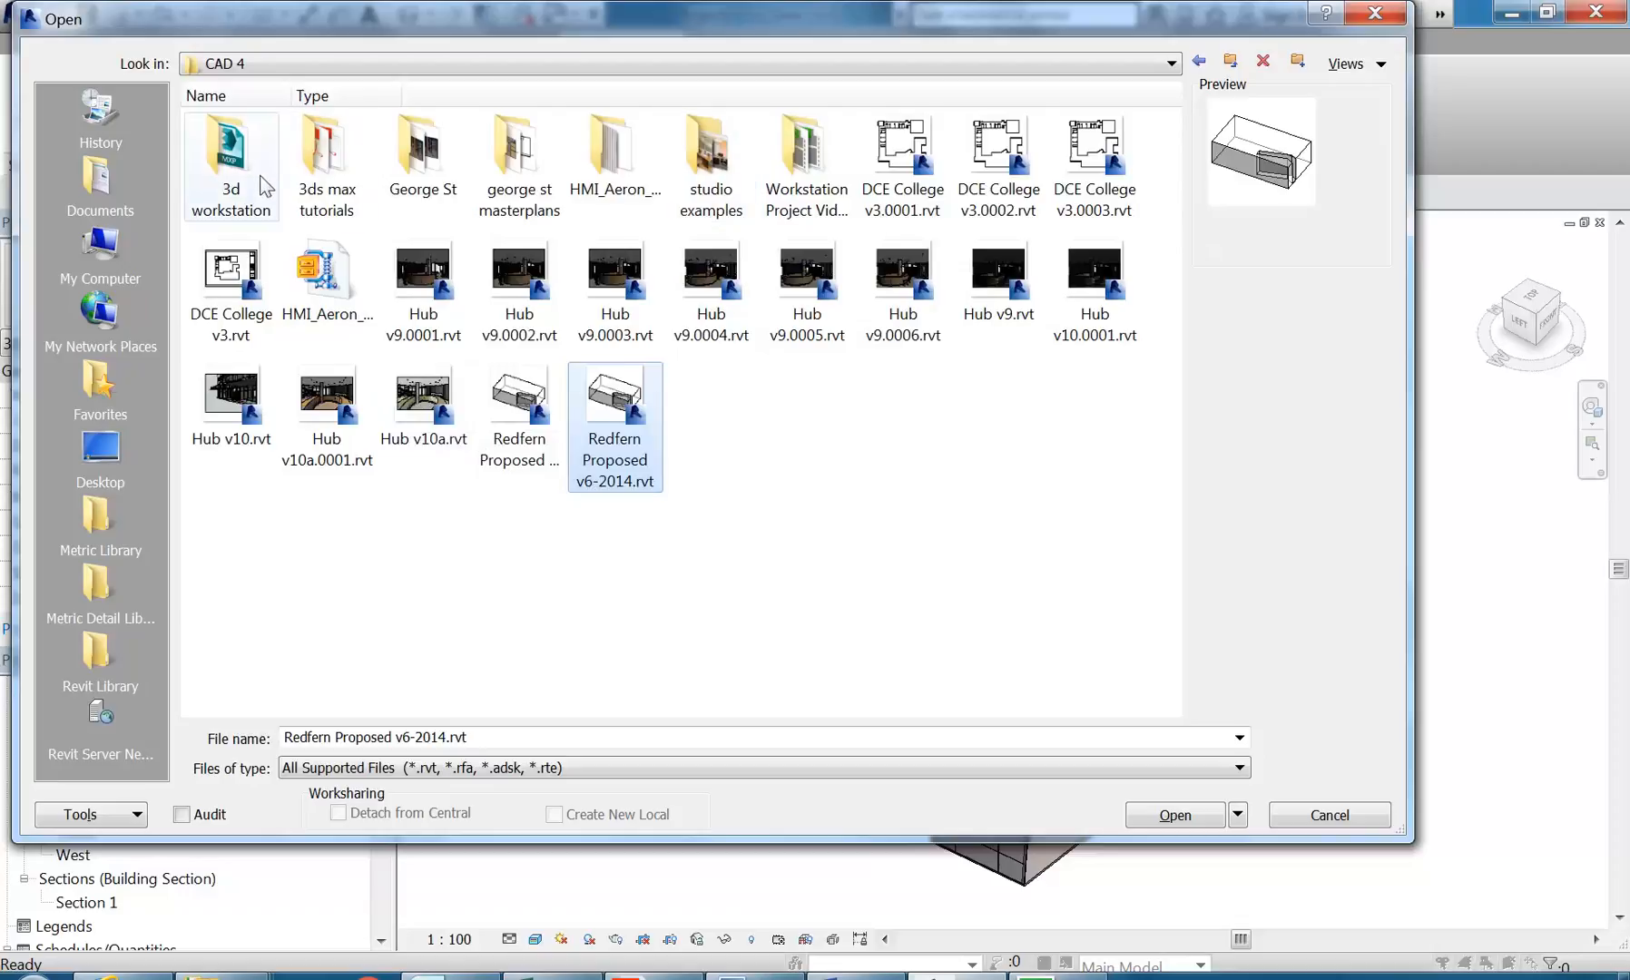
double_click(462, 159)
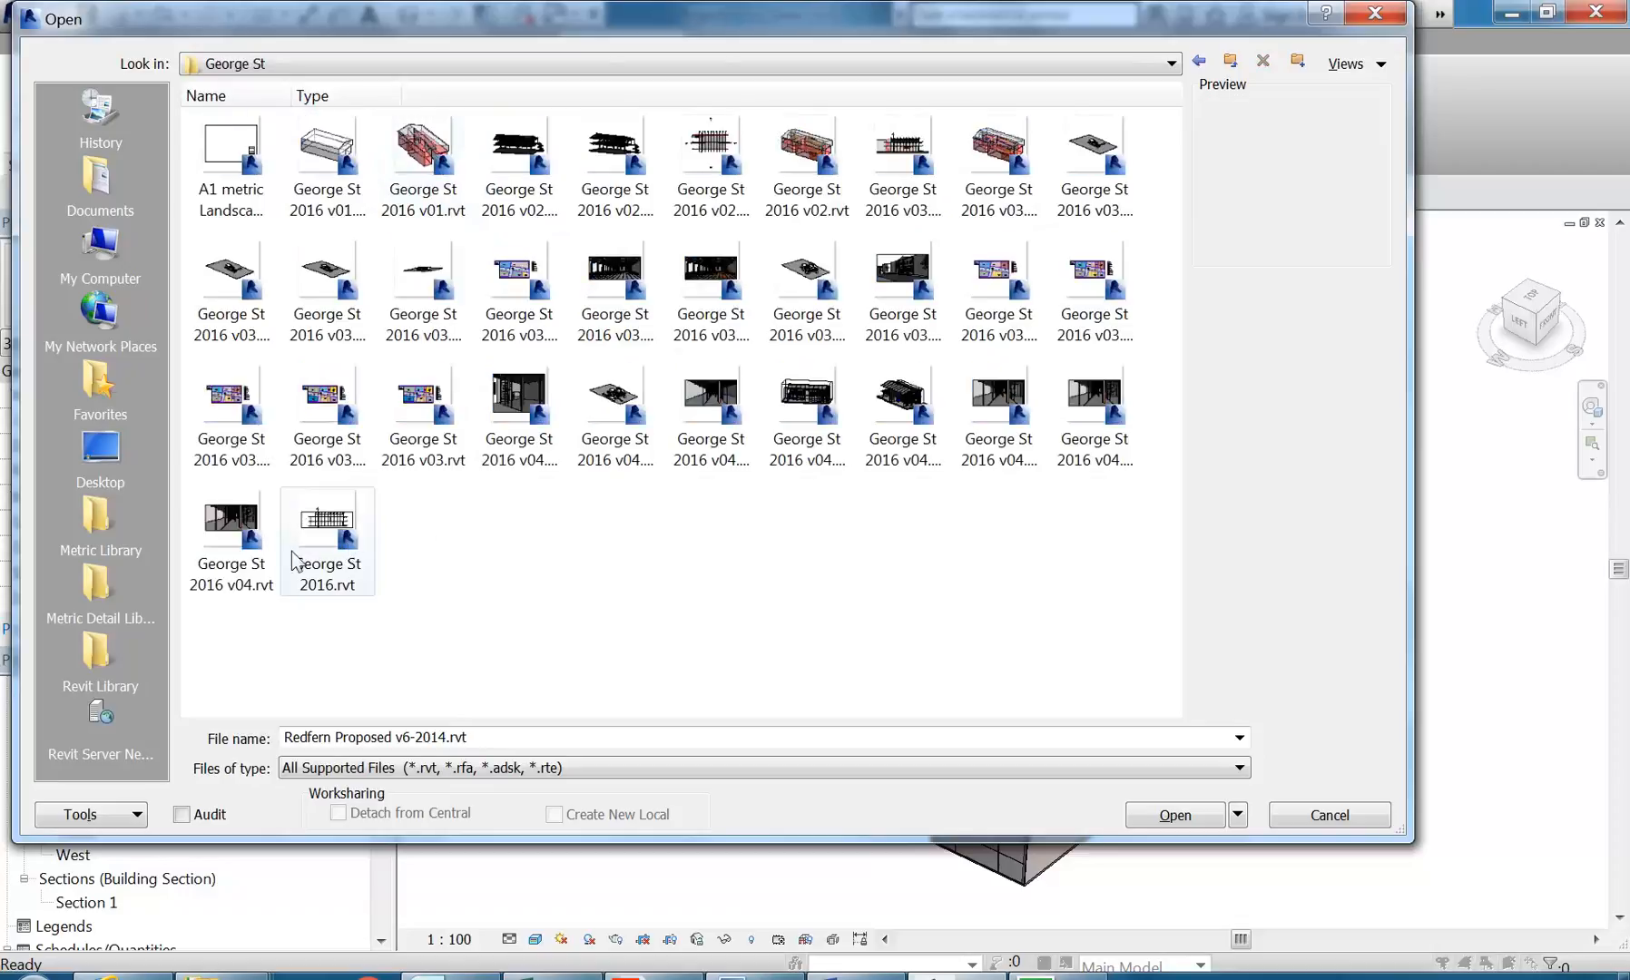
click(215, 560)
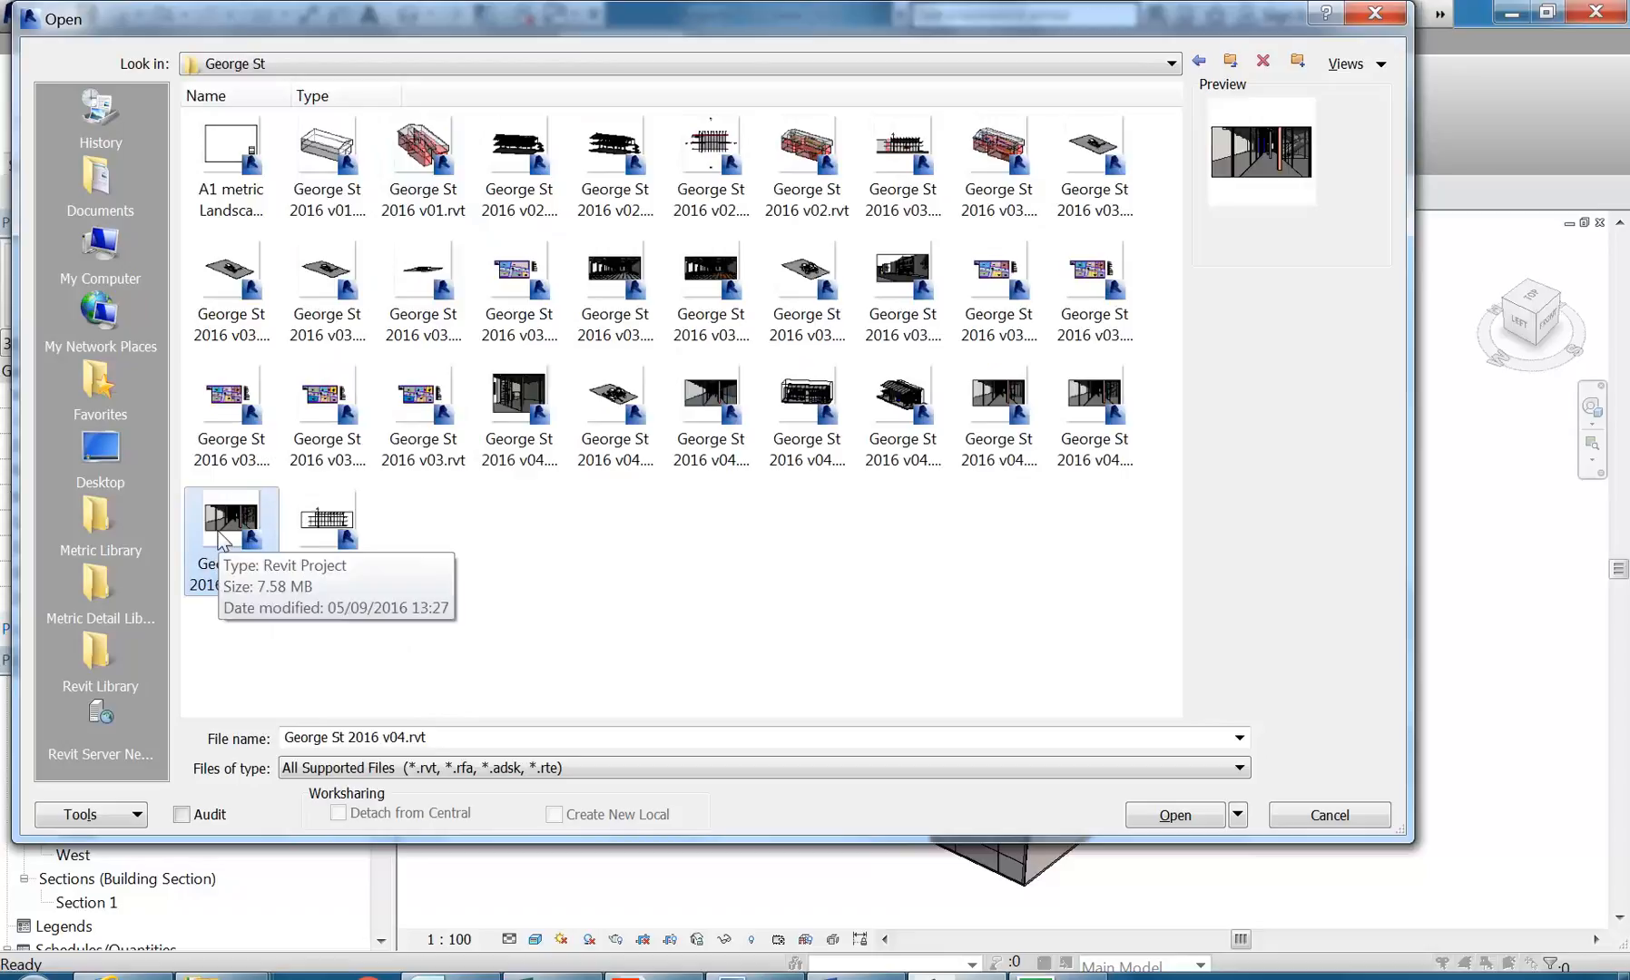
mouse_move(222, 540)
mouse_down()
mouse_move(291, 676)
mouse_move(212, 540)
mouse_up()
double_click(212, 540)
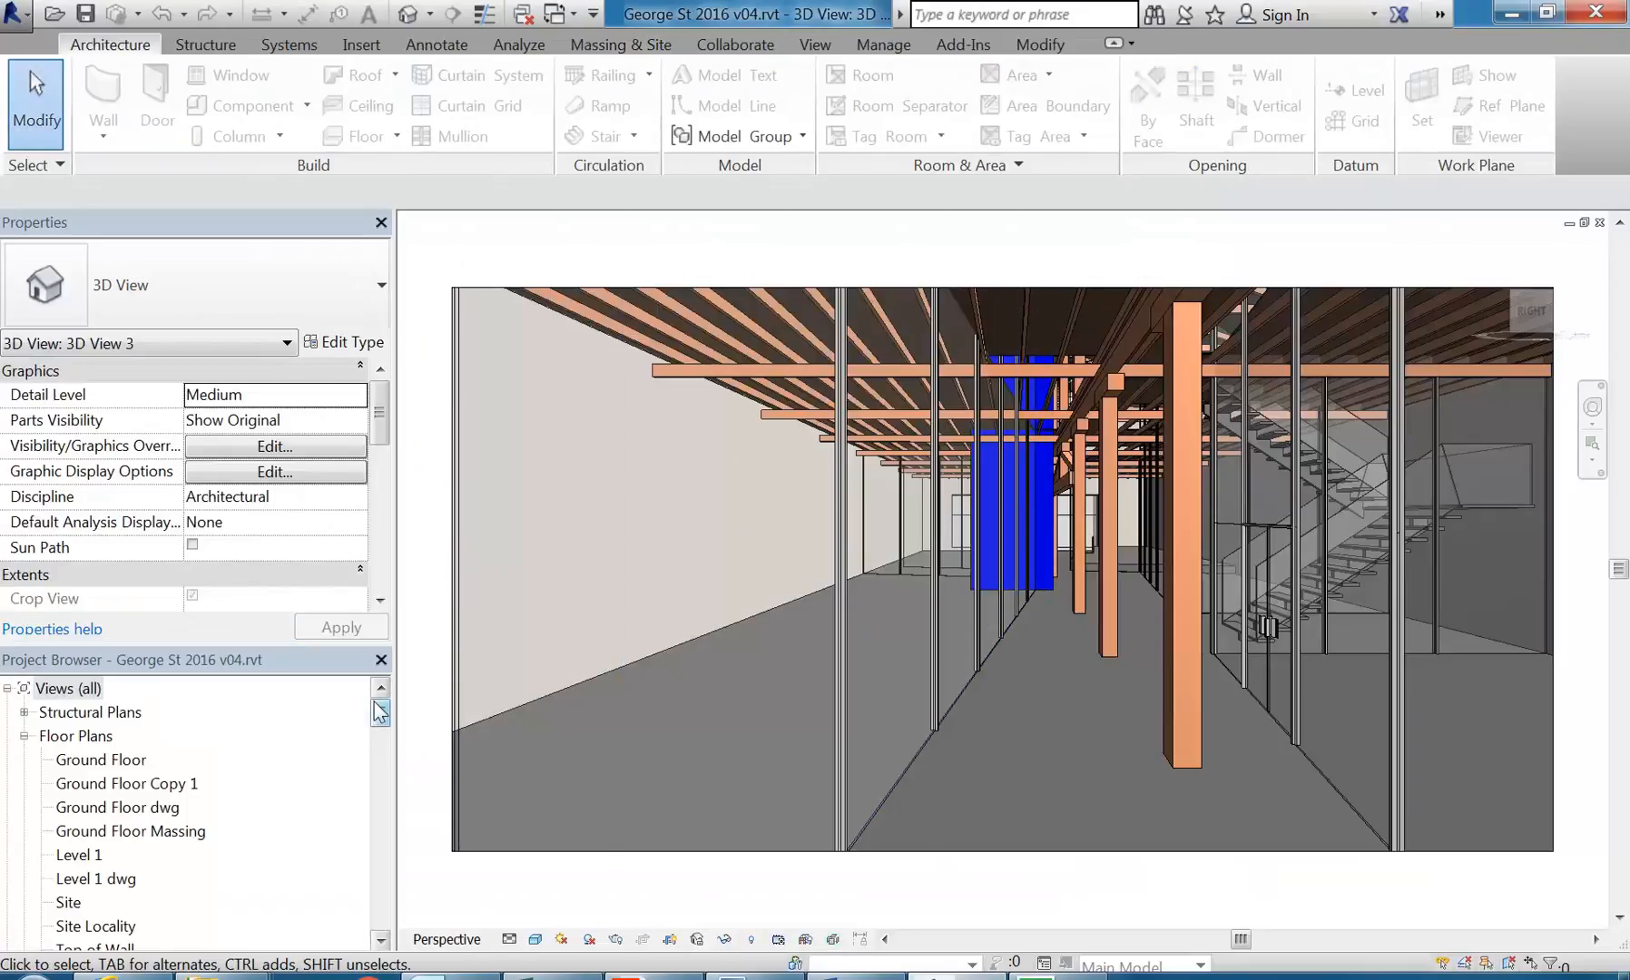
Step: Open the 3D Massing view and examine the coloured masterplan masses from a lower angle
drag(380, 712, 378, 755)
click(120, 782)
scroll(95, 798, up, 1)
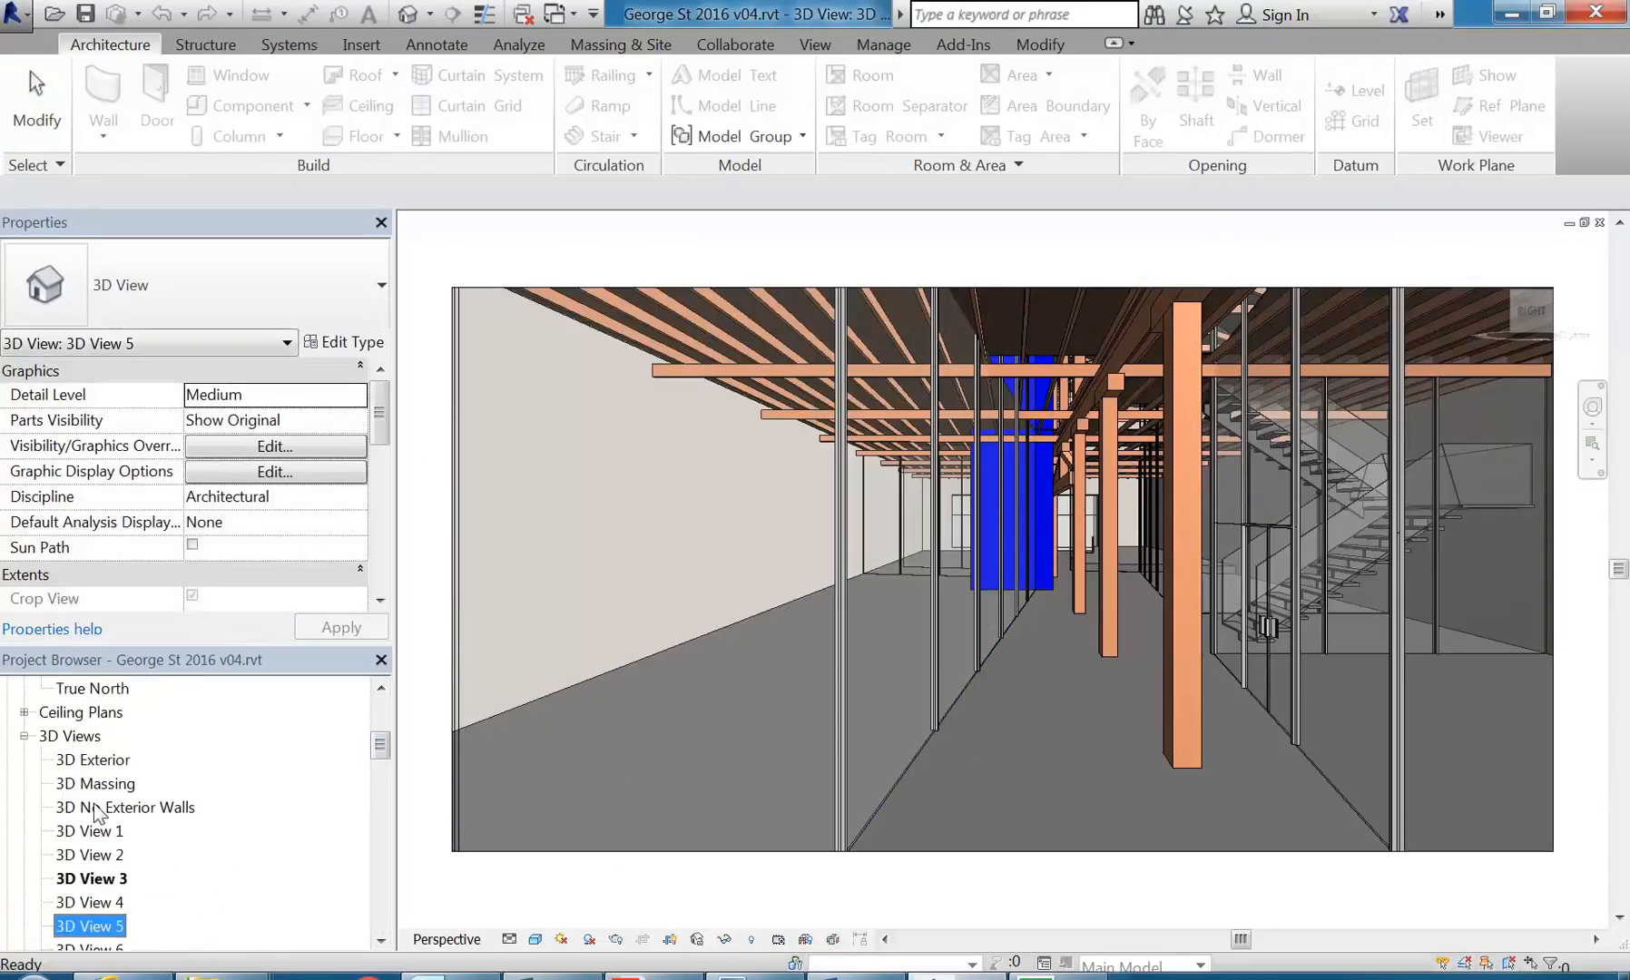
double_click(100, 806)
double_click(100, 782)
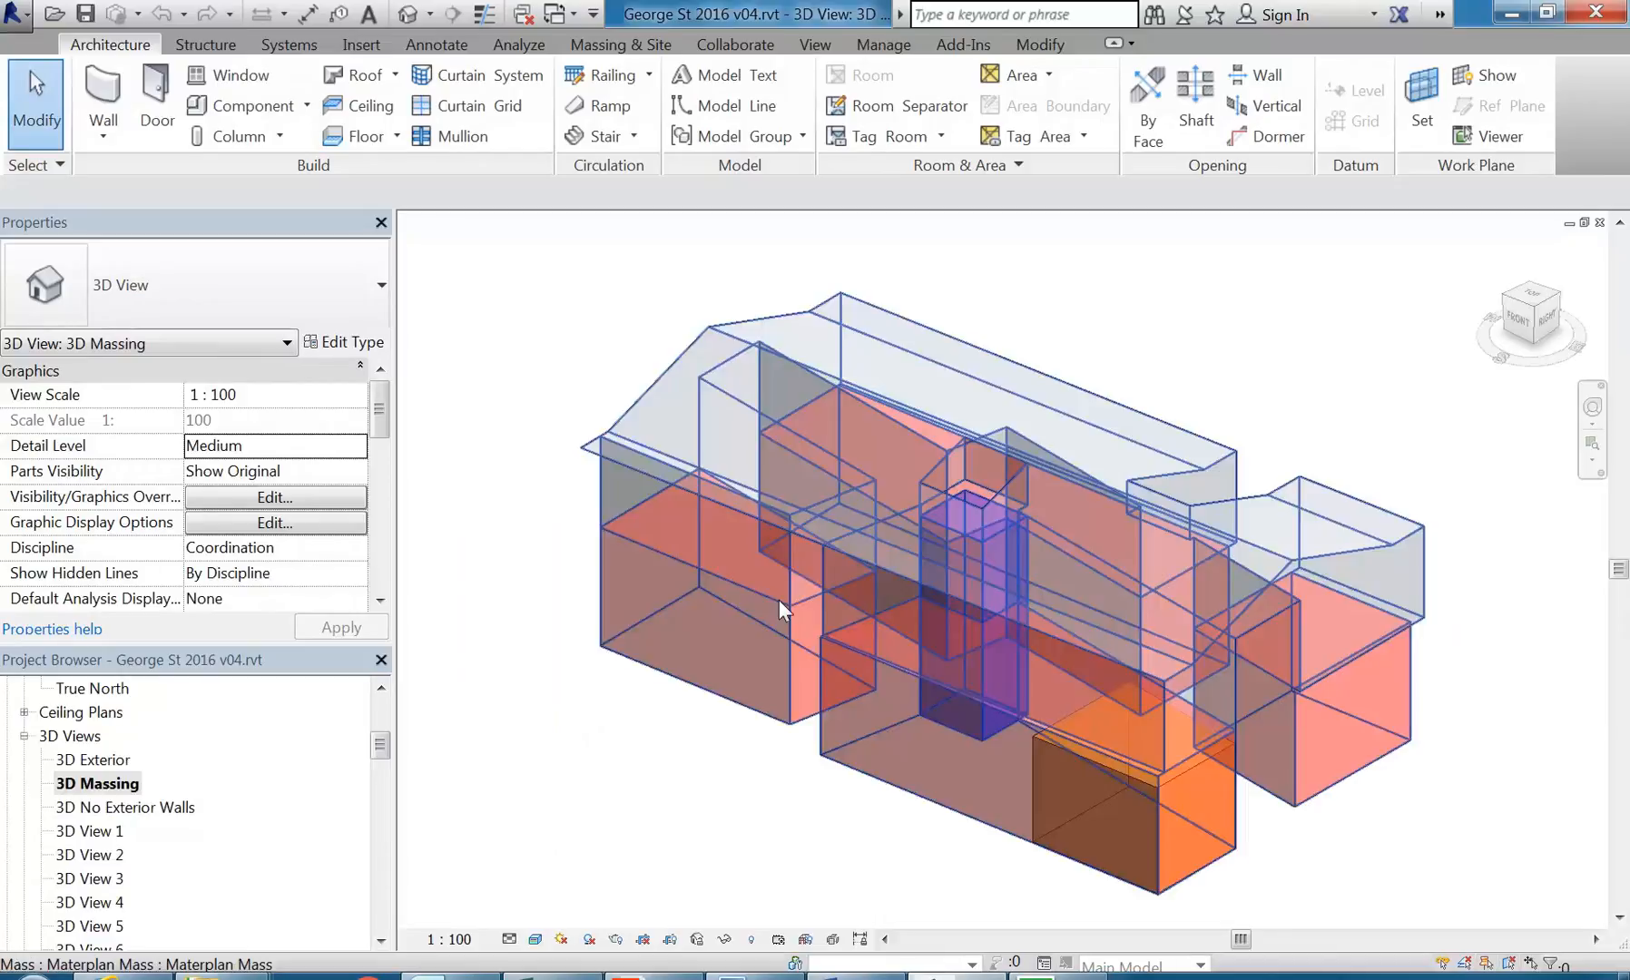
shift+middle_drag(1306, 817, 1116, 786)
scroll(973, 816, up, 1)
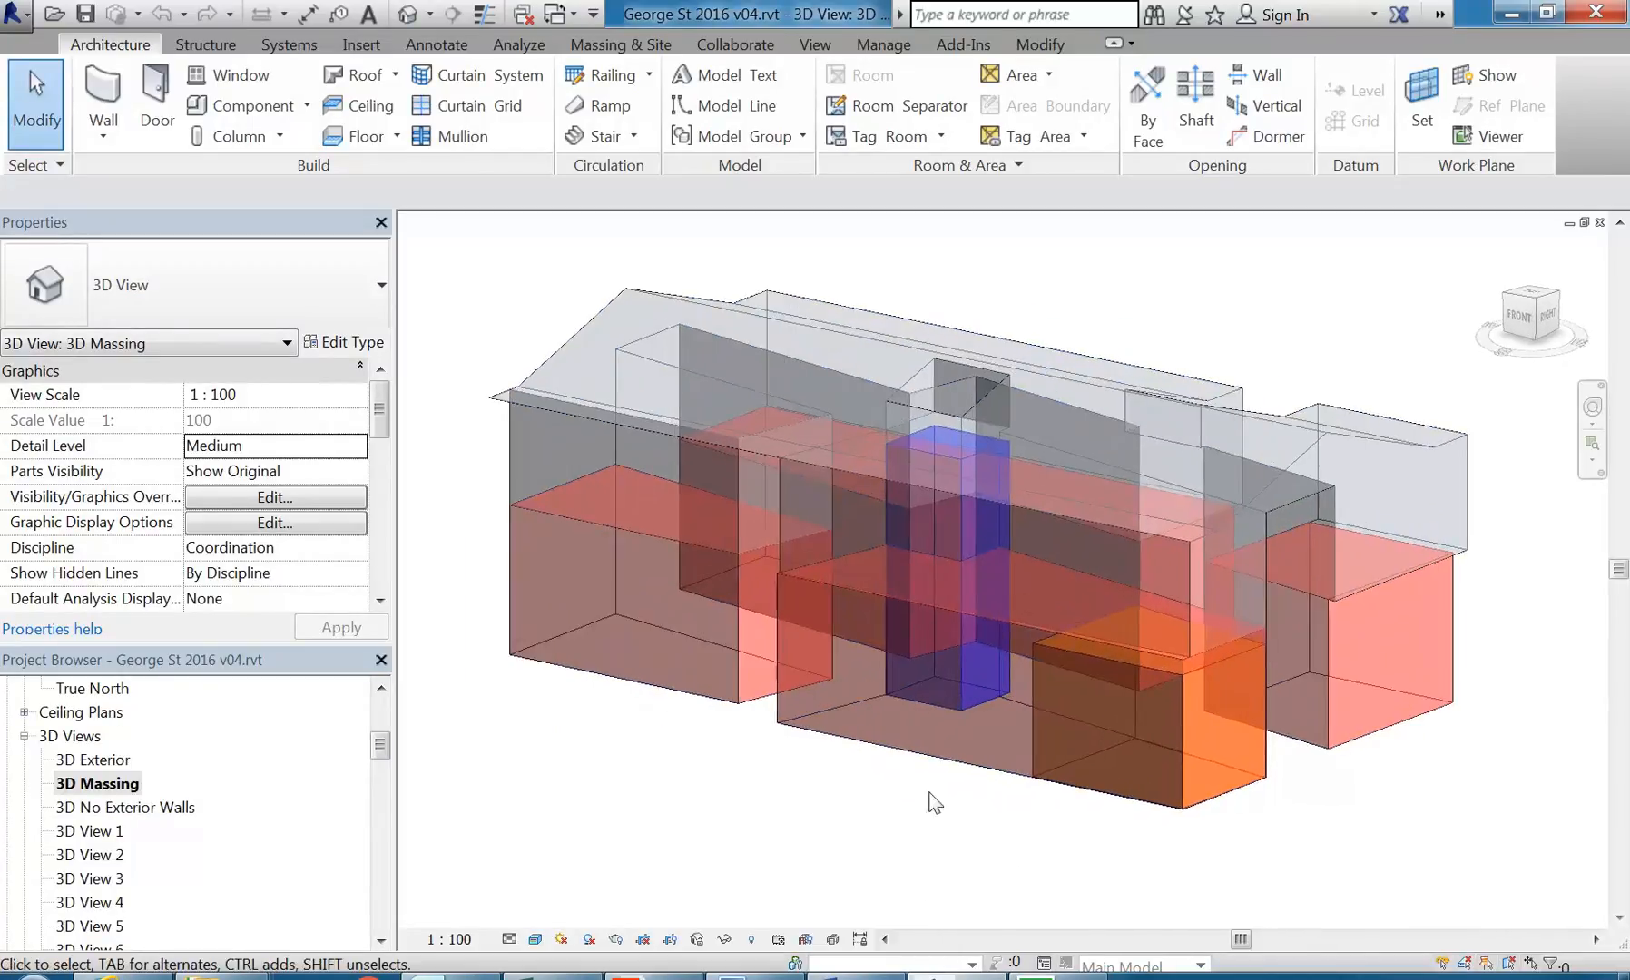
Step: Review the Ground Floor rentable area plan with its tenancy areas, and return to the 3D Massing view
mouse_move(374, 747)
mouse_down()
mouse_move(381, 791)
mouse_move(385, 774)
mouse_up()
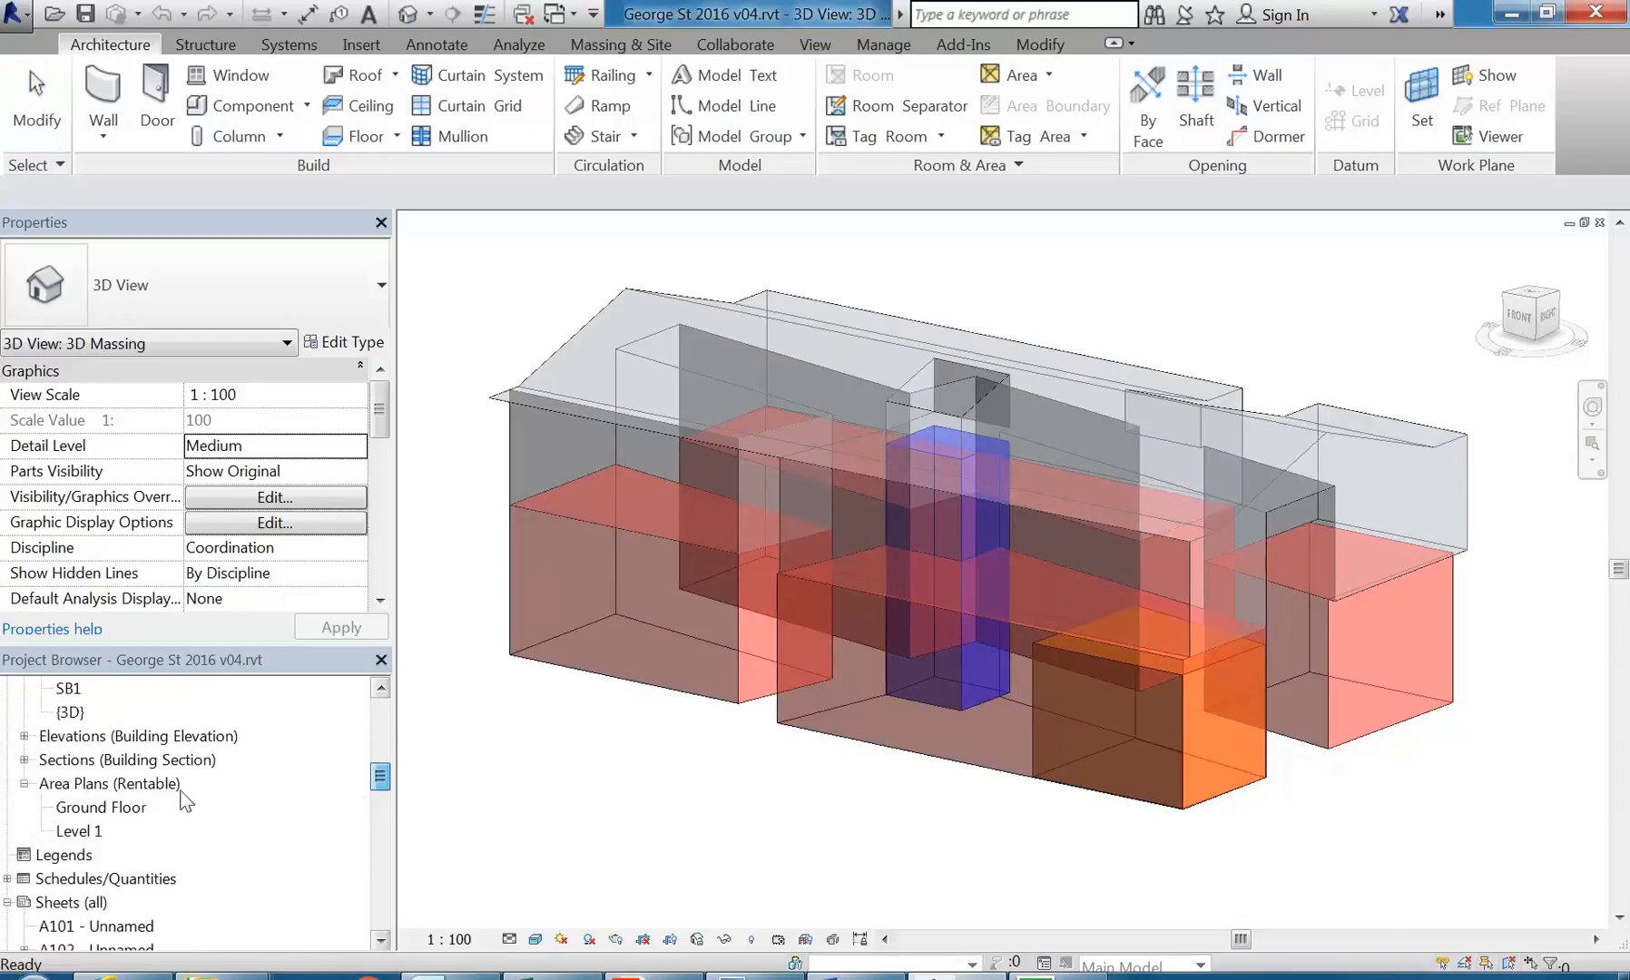
double_click(101, 807)
middle_drag(791, 834, 851, 891)
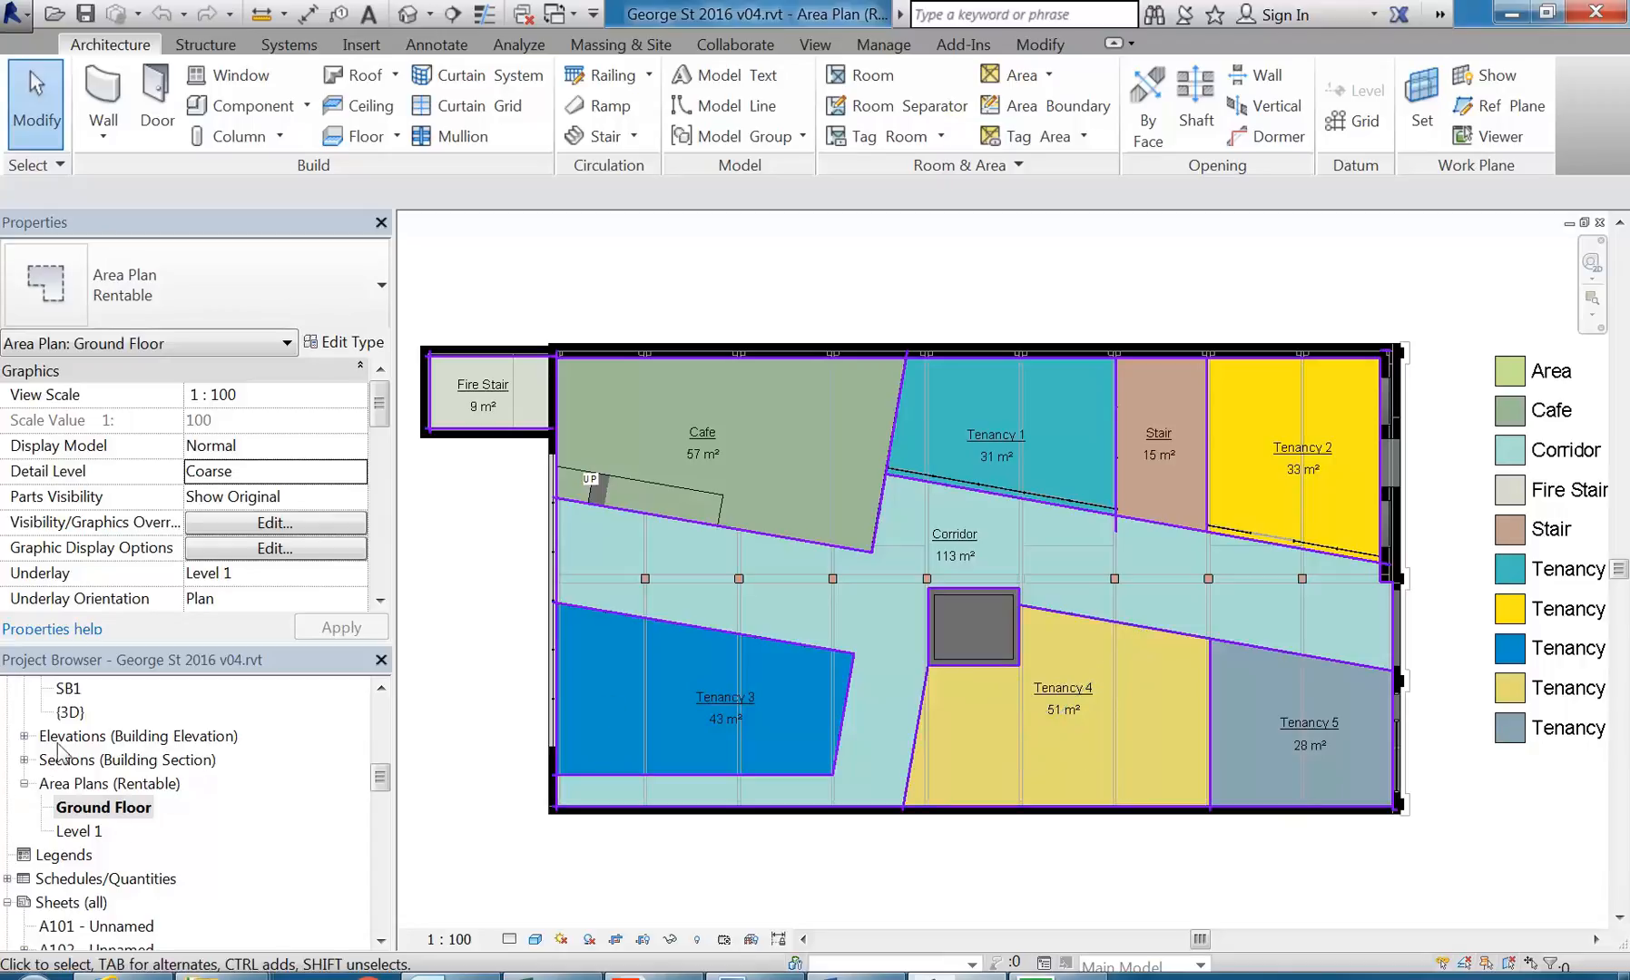
drag(382, 786, 382, 769)
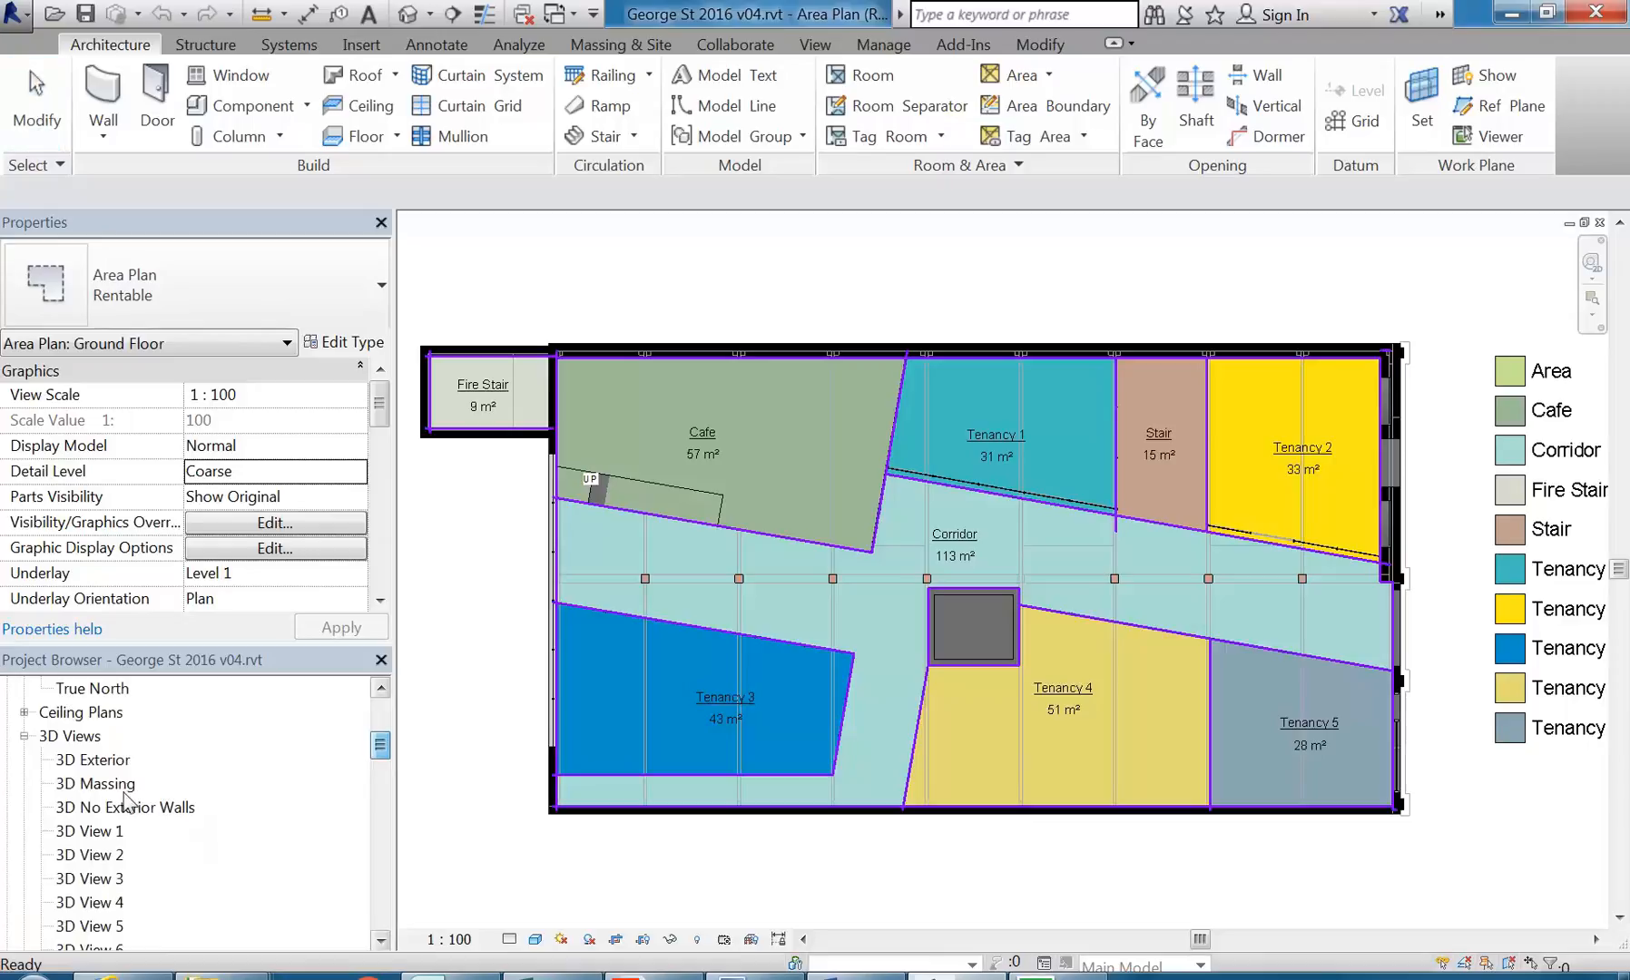
double_click(116, 784)
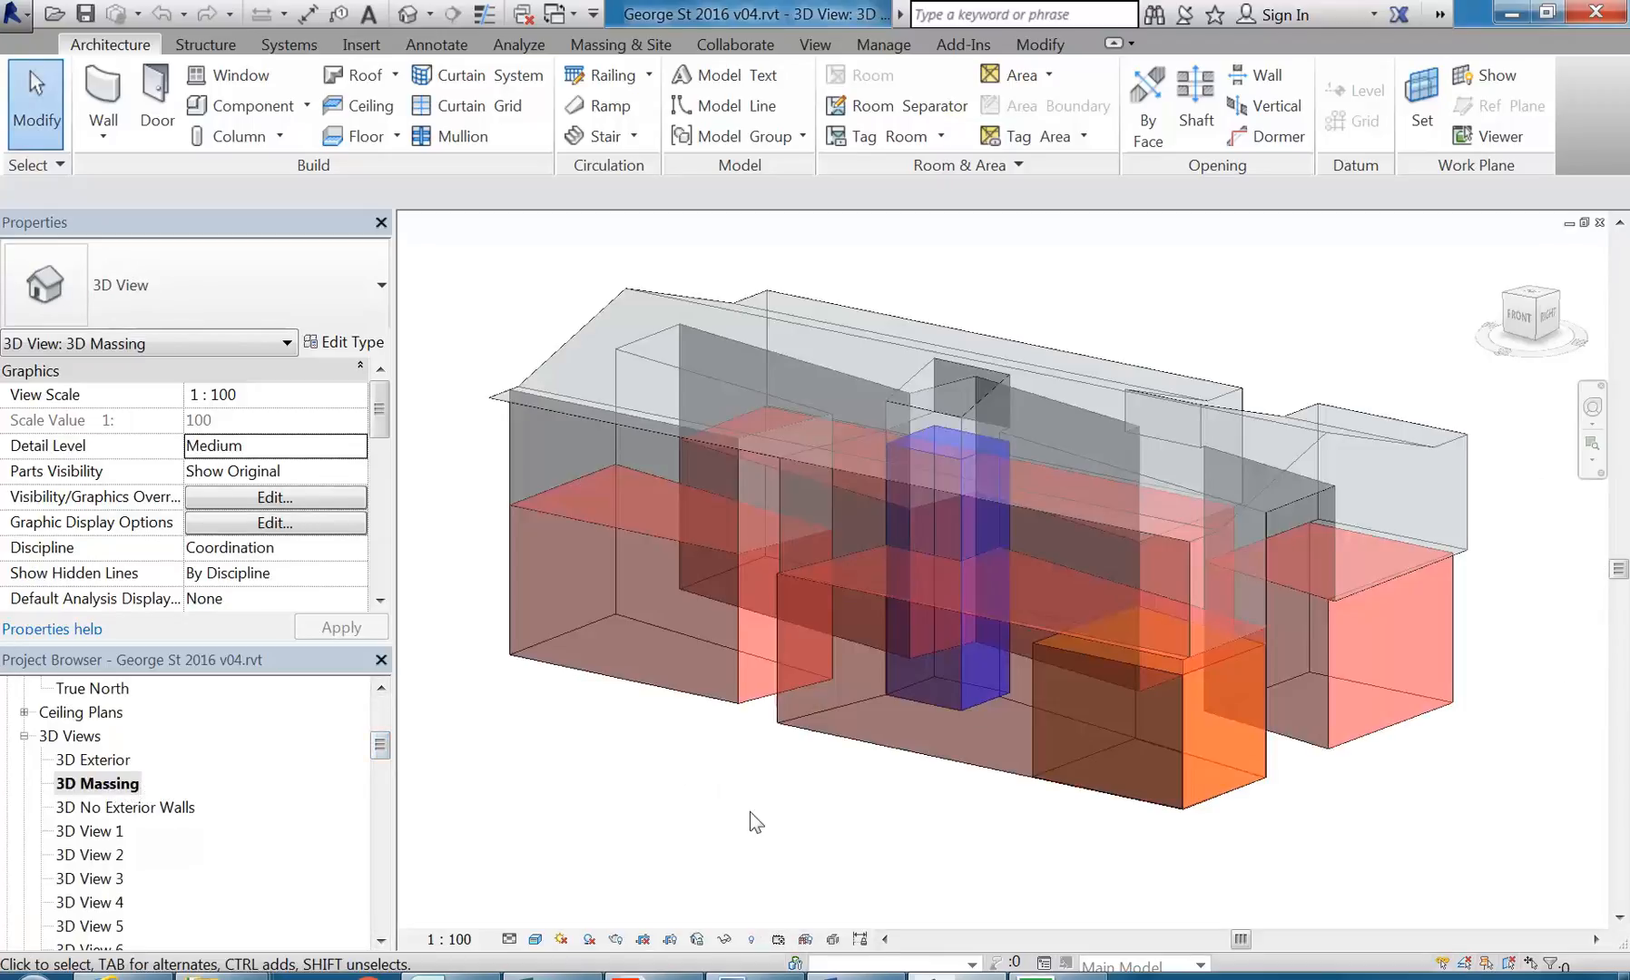
Step: Start opening another project and browse to the AD BDes folder under 2016, down to its Faculty Building files
click(53, 15)
click(1231, 61)
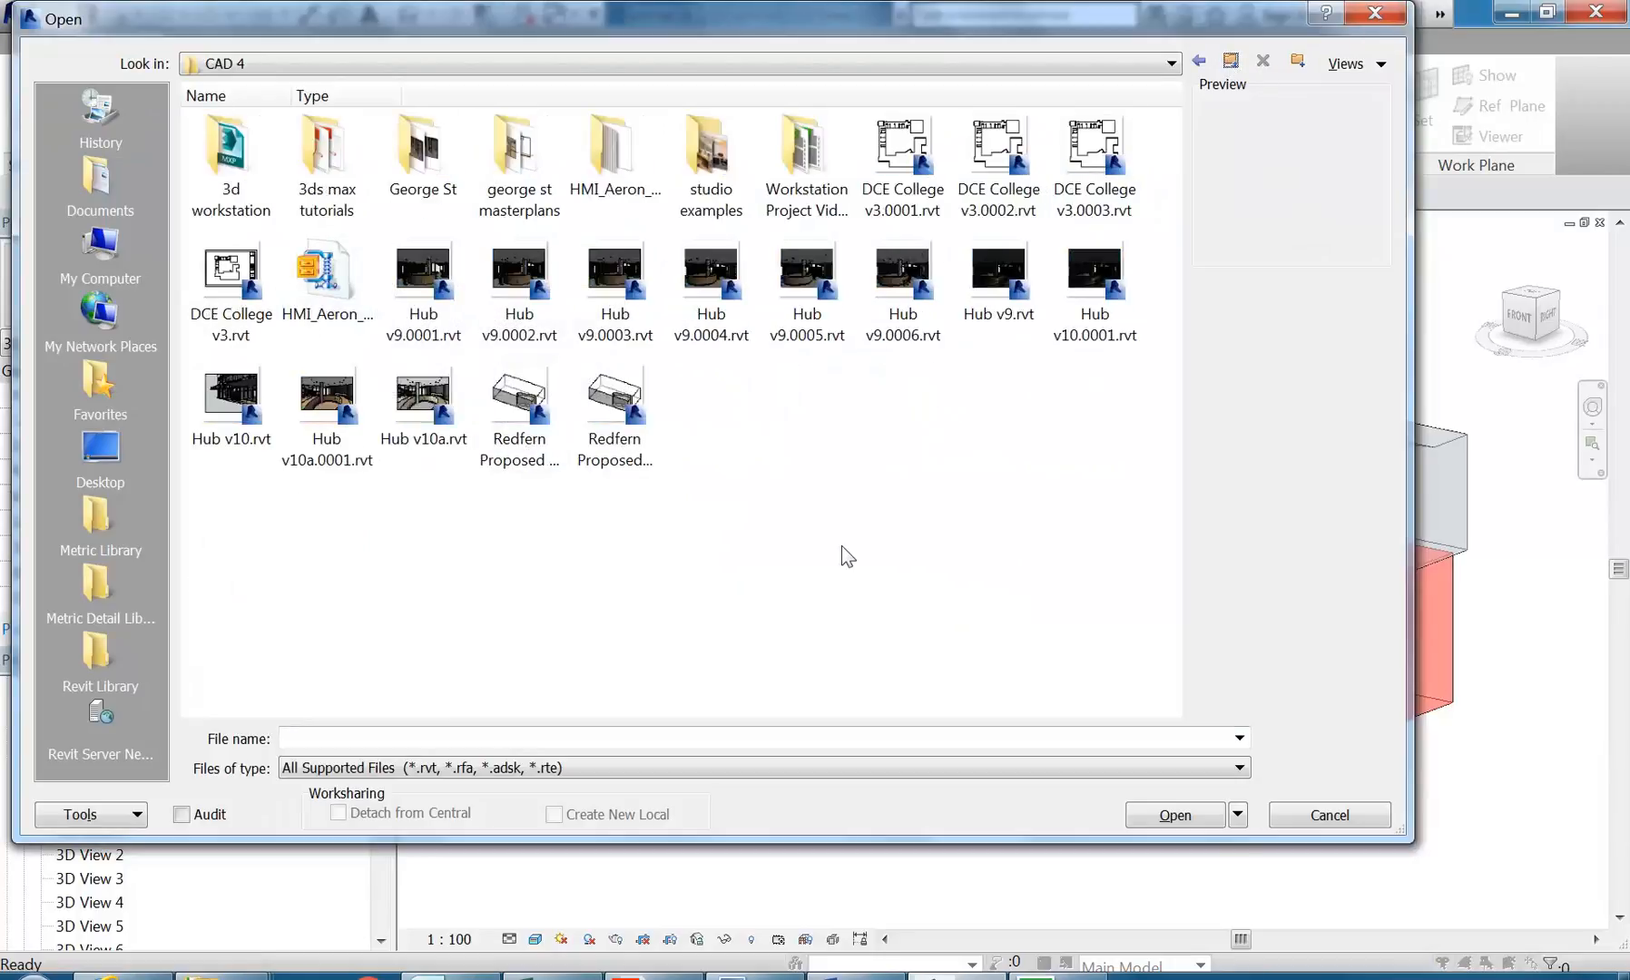
click(1231, 62)
double_click(327, 145)
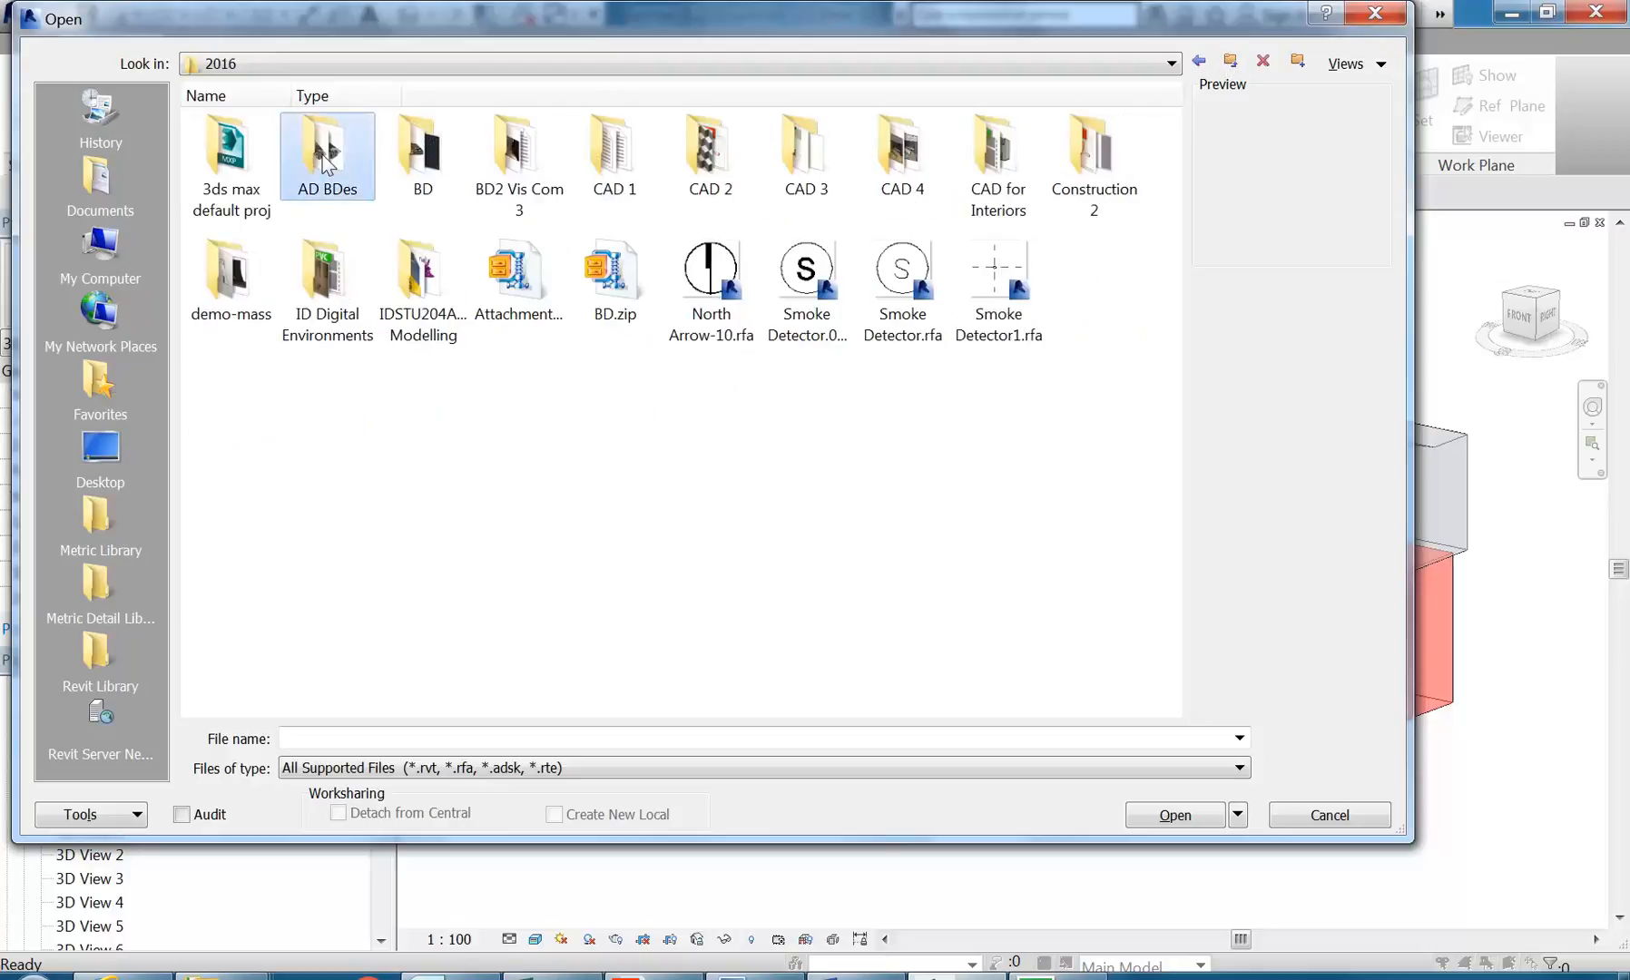
drag(1174, 365, 1163, 502)
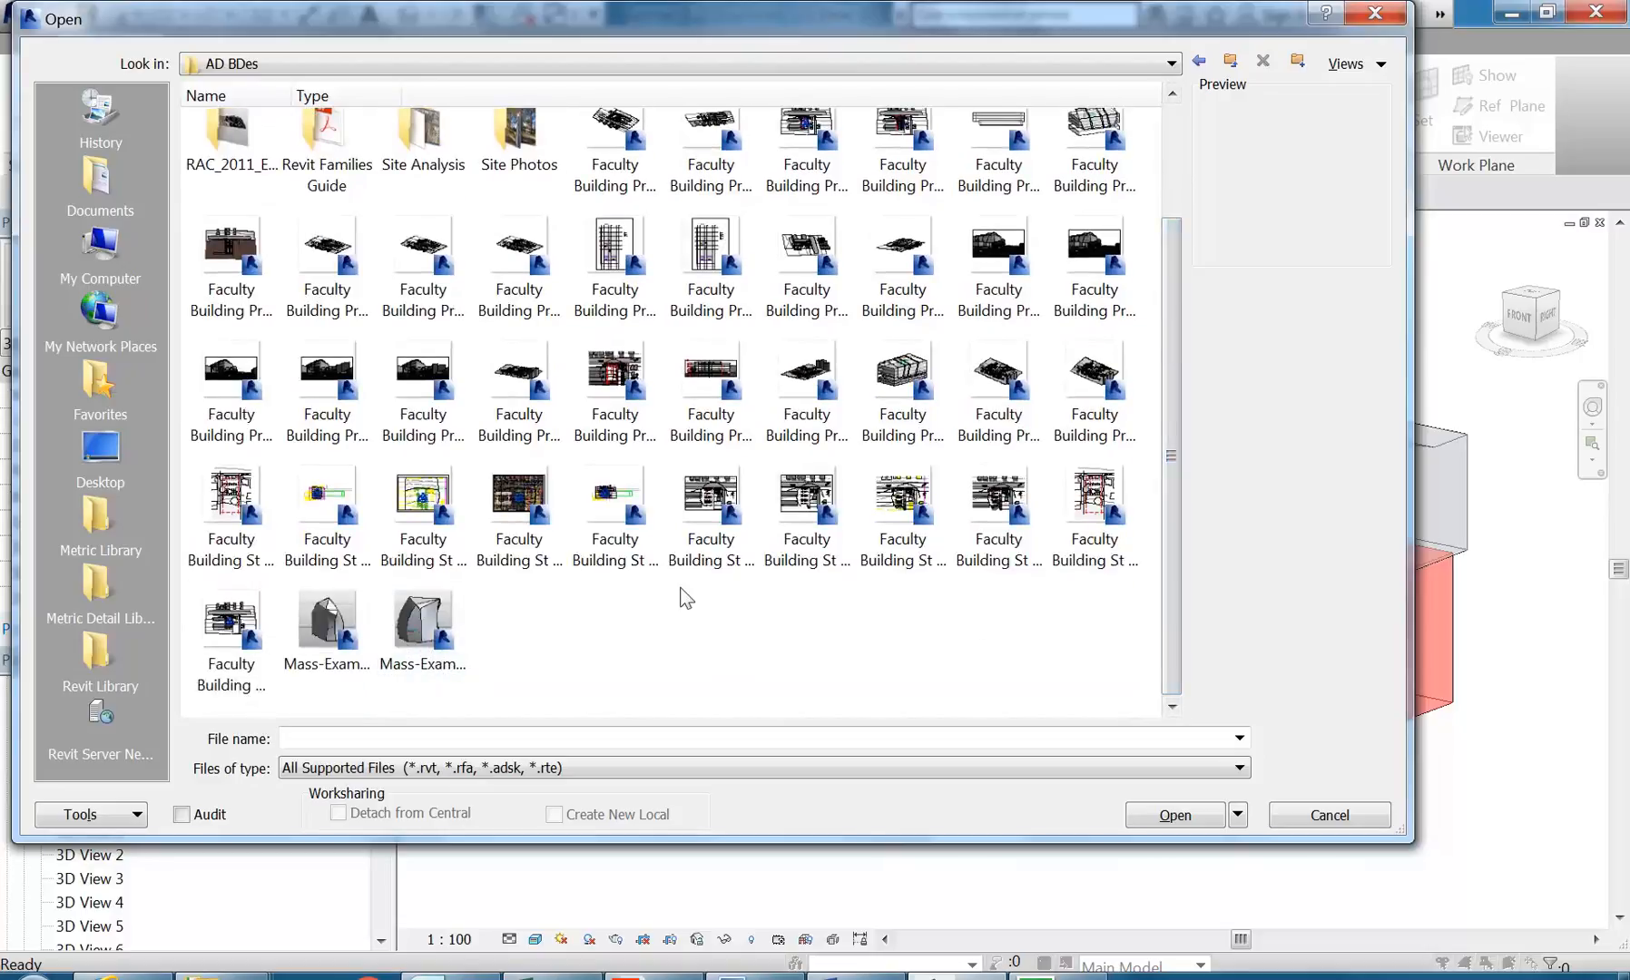
Step: Preview the Faculty Building St George project files one by one, from the 0009 backup back to v1
click(1100, 526)
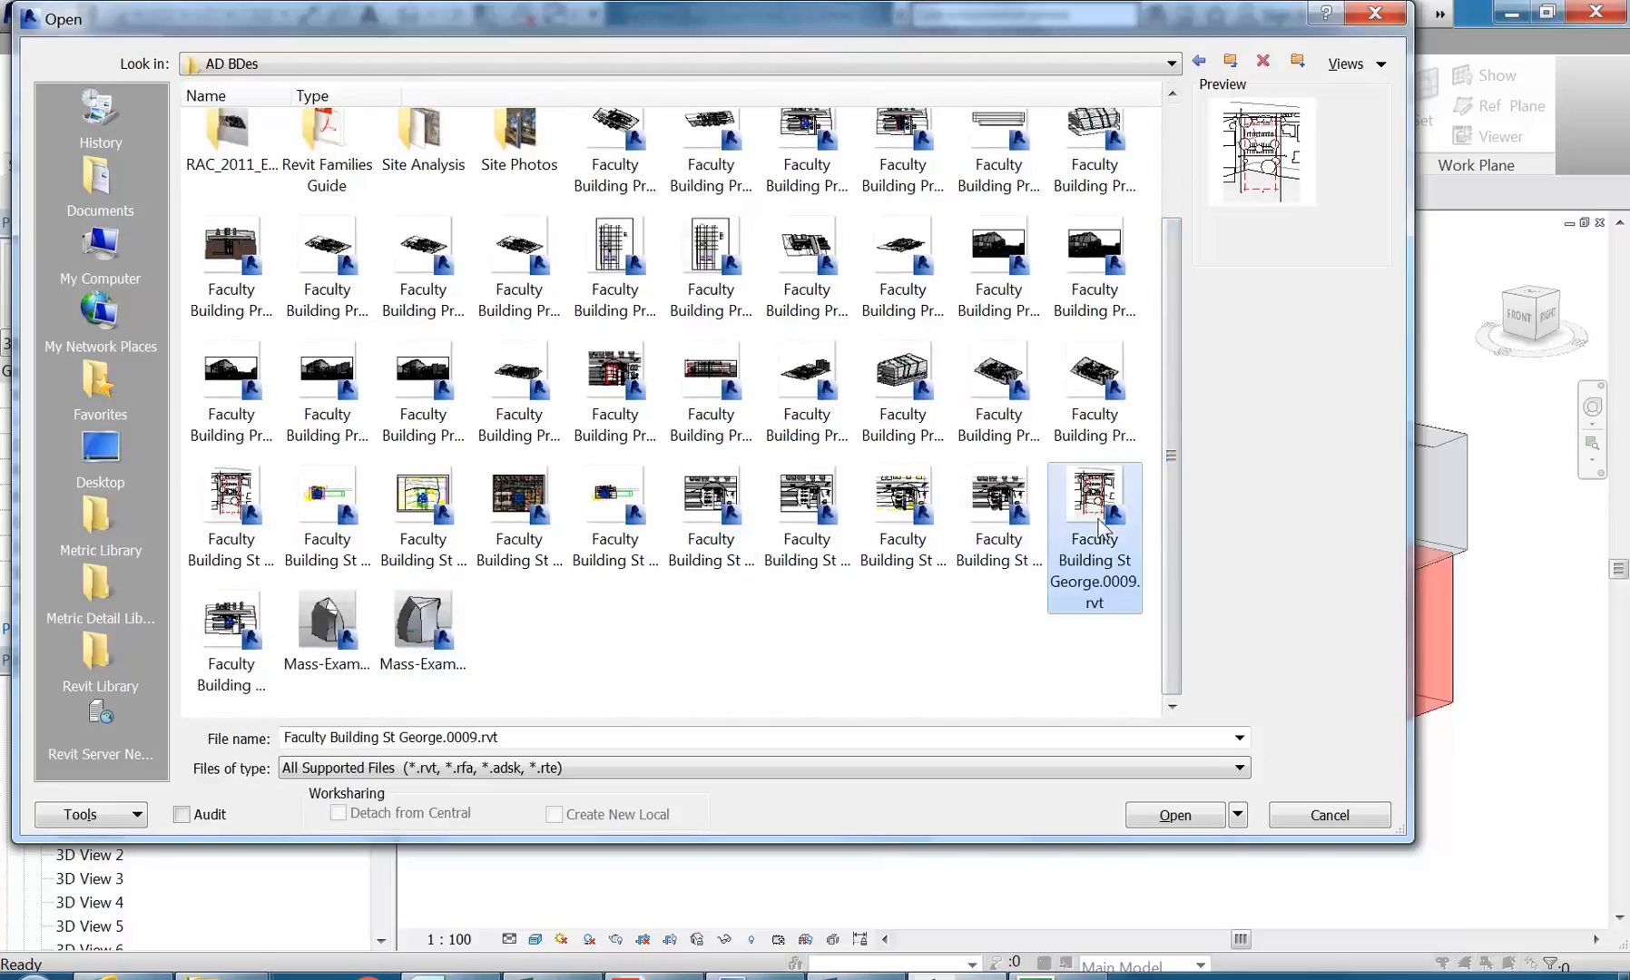
click(998, 522)
click(902, 525)
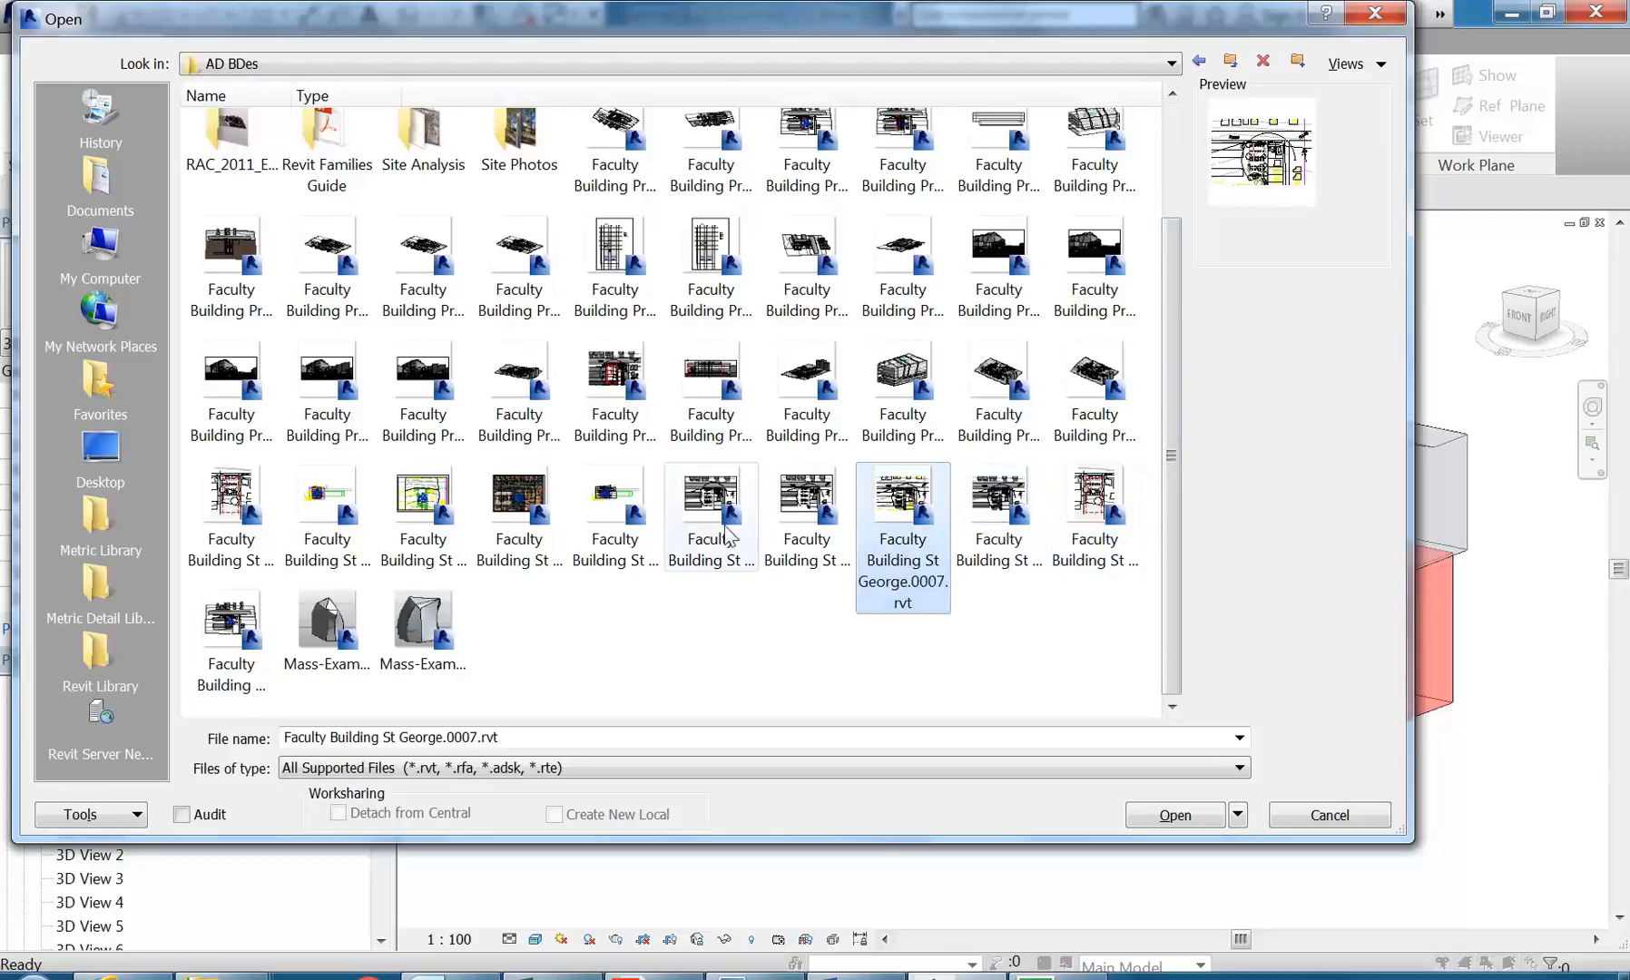
click(761, 649)
click(713, 520)
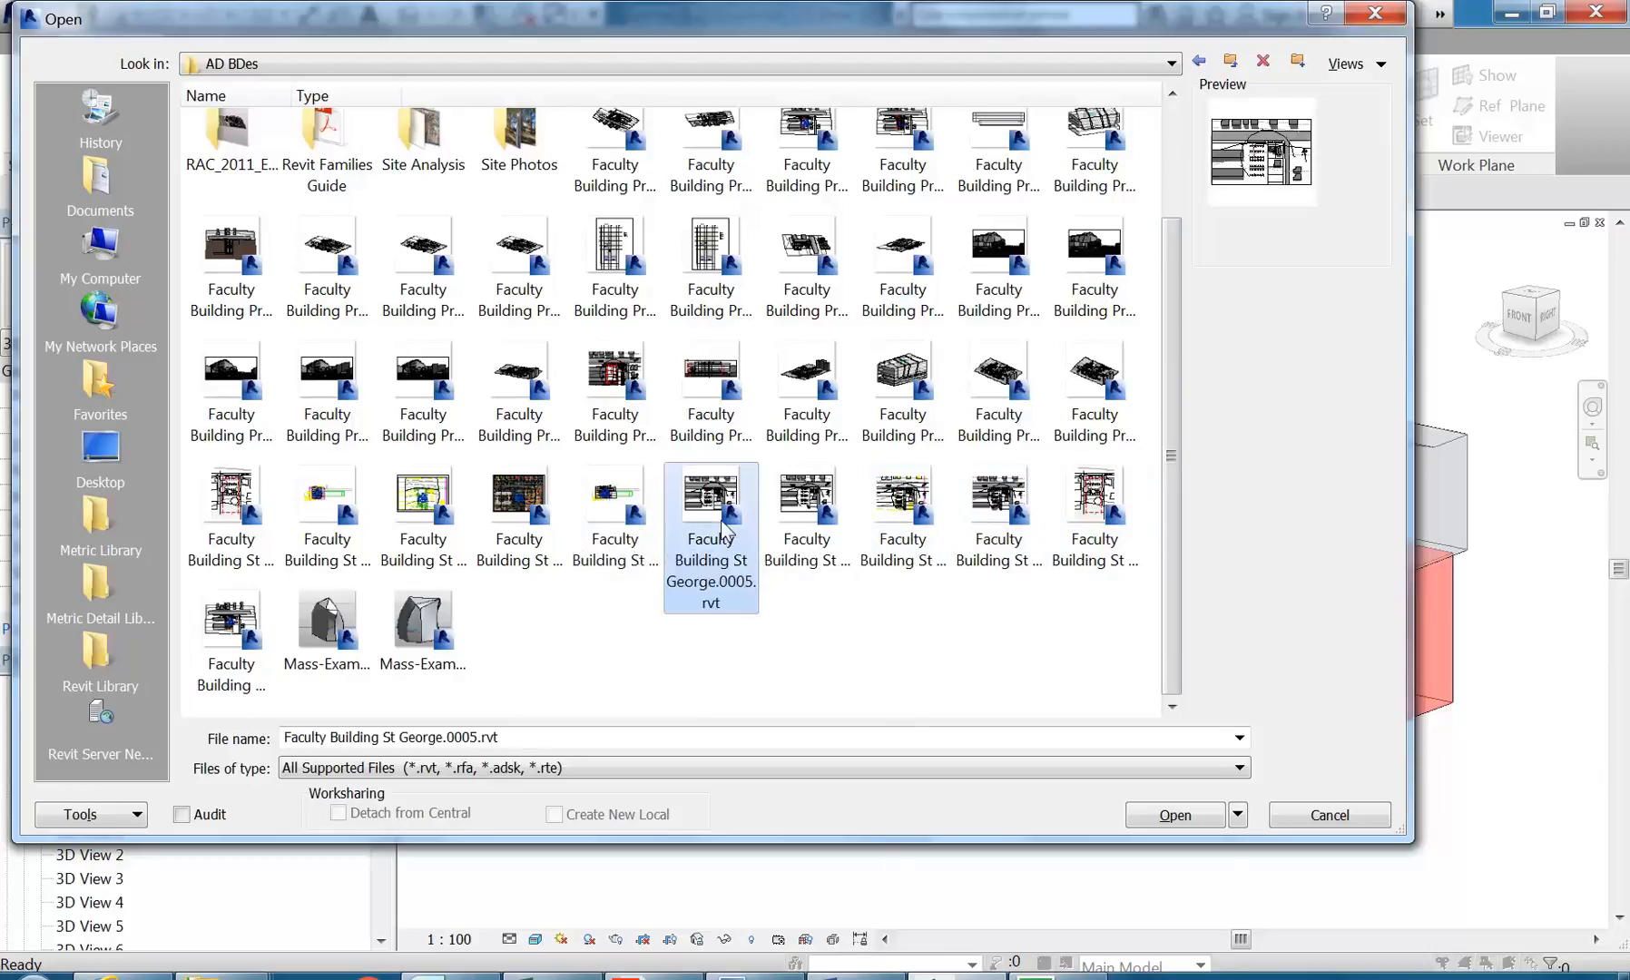
click(635, 524)
click(508, 530)
click(412, 529)
click(348, 522)
click(241, 529)
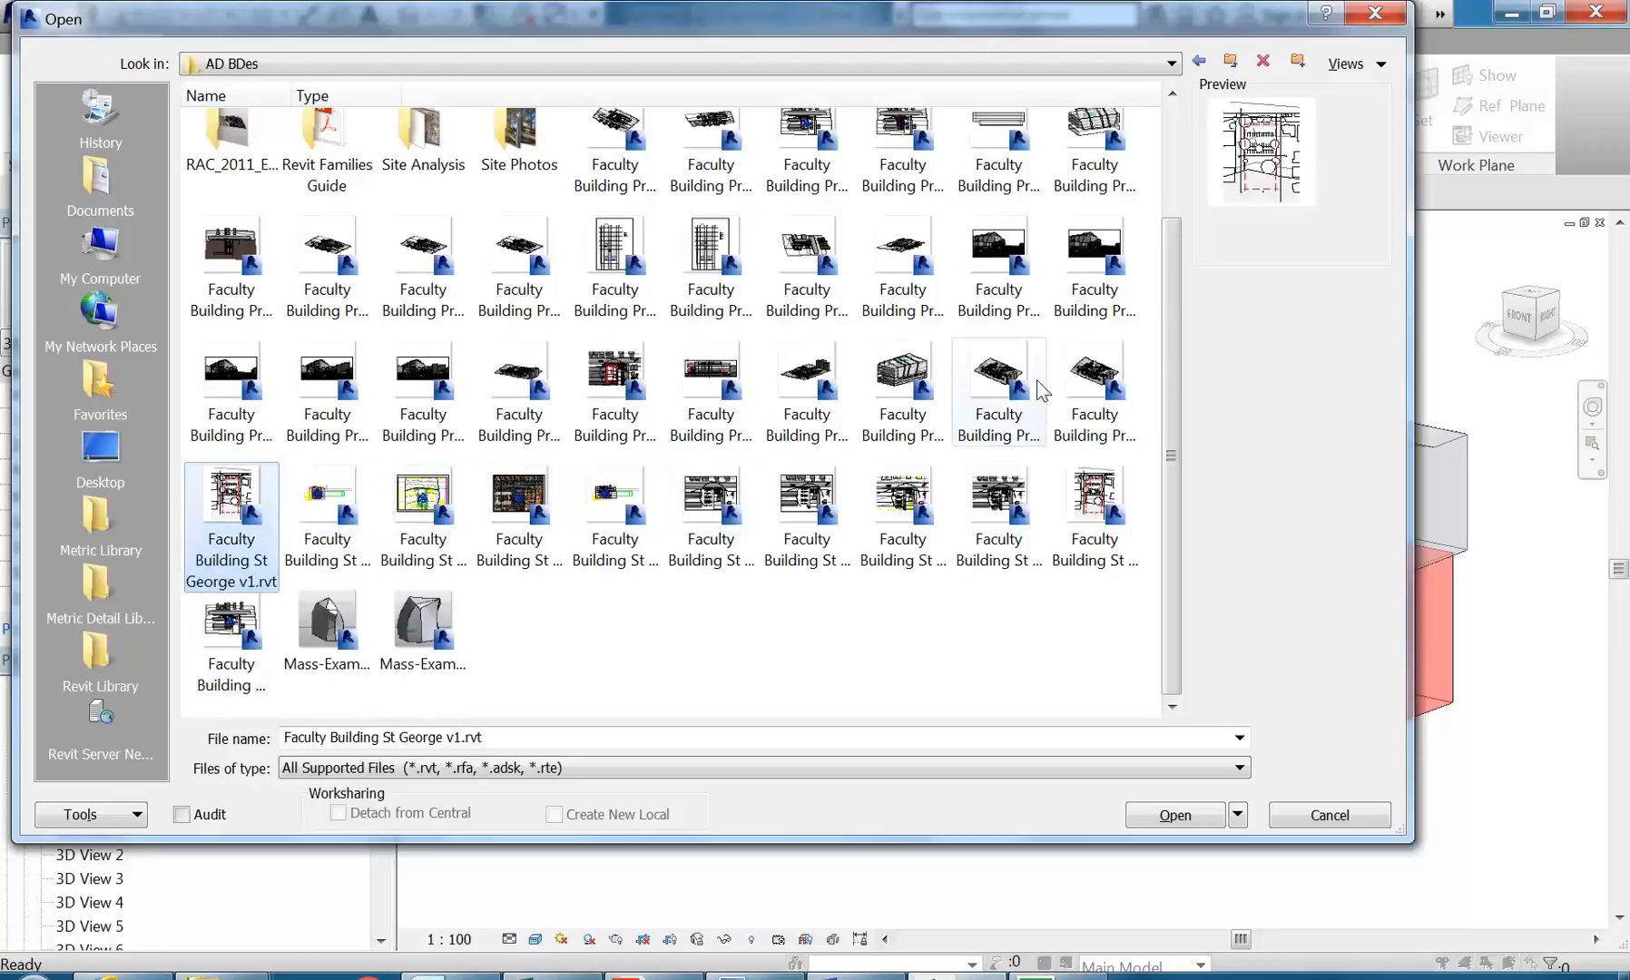
Step: Compare previews of the proposed faculty building versions and open Faculty Building Proposed St George v3.rvt
click(901, 381)
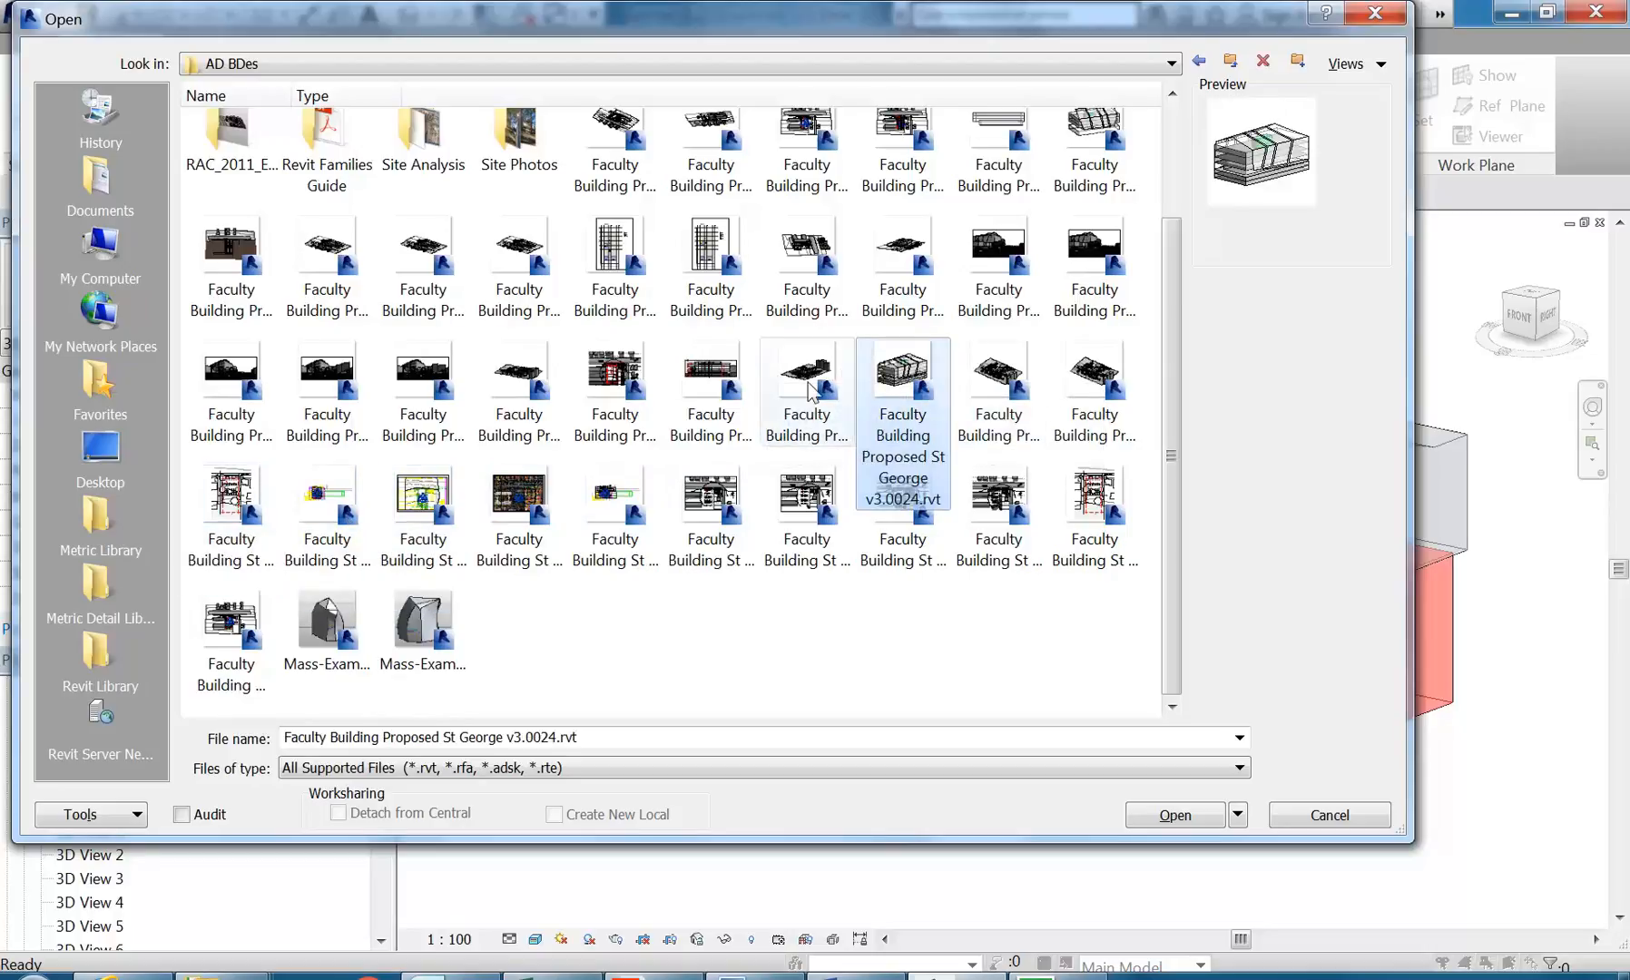
click(771, 391)
click(1055, 383)
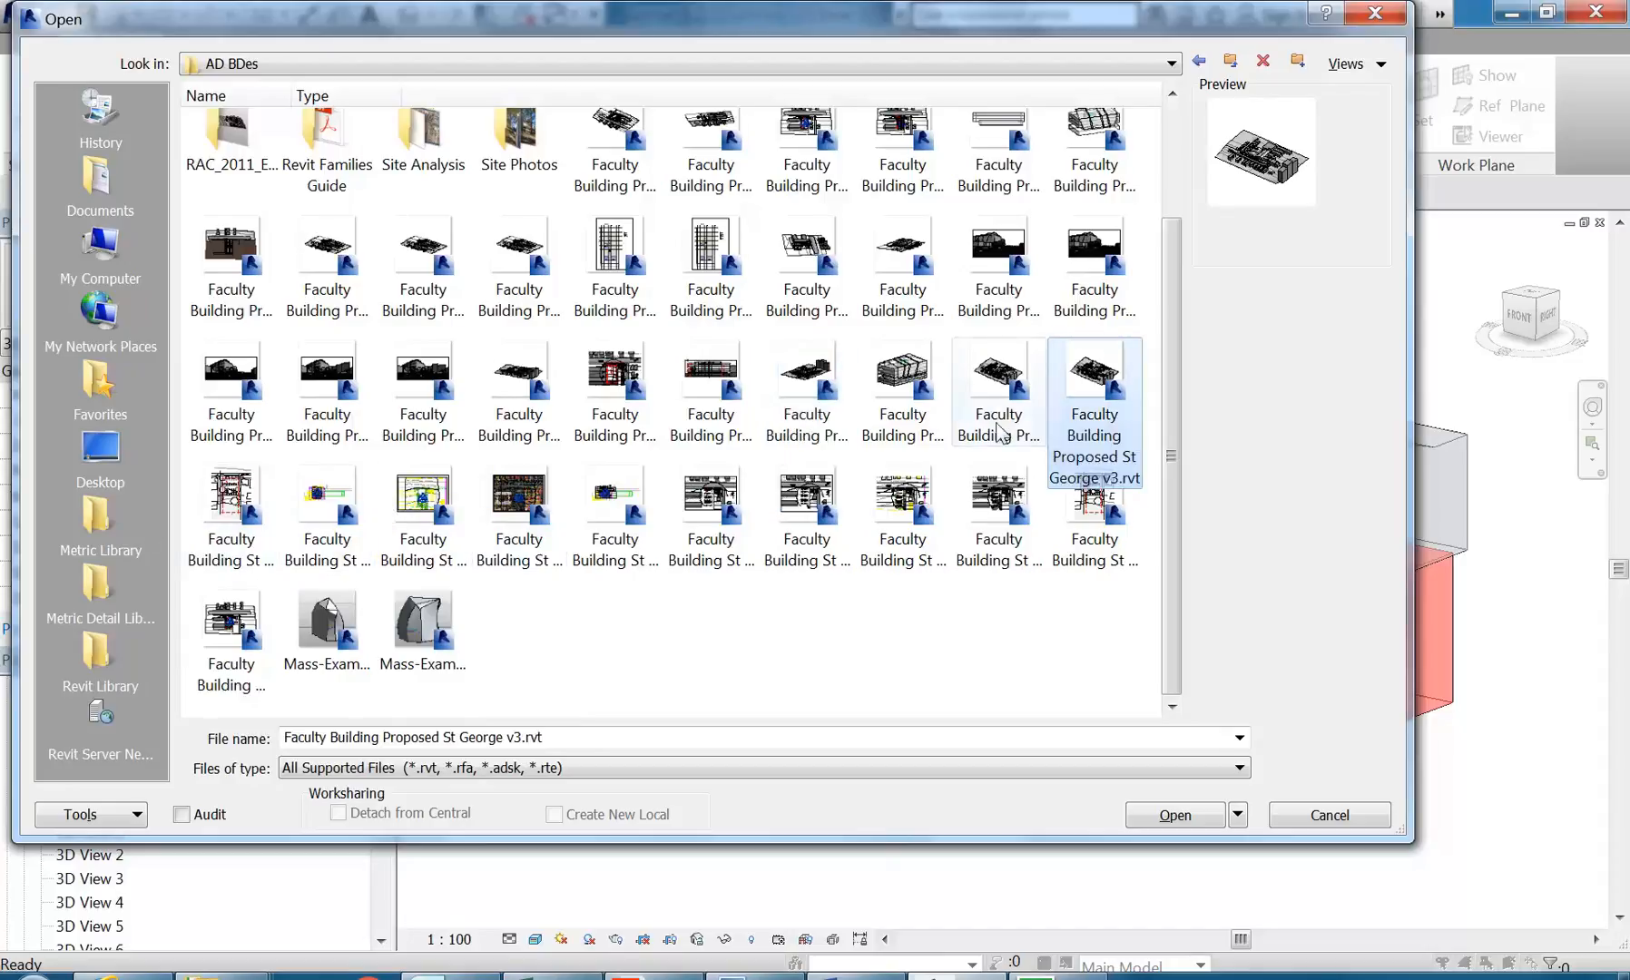
double_click(1089, 403)
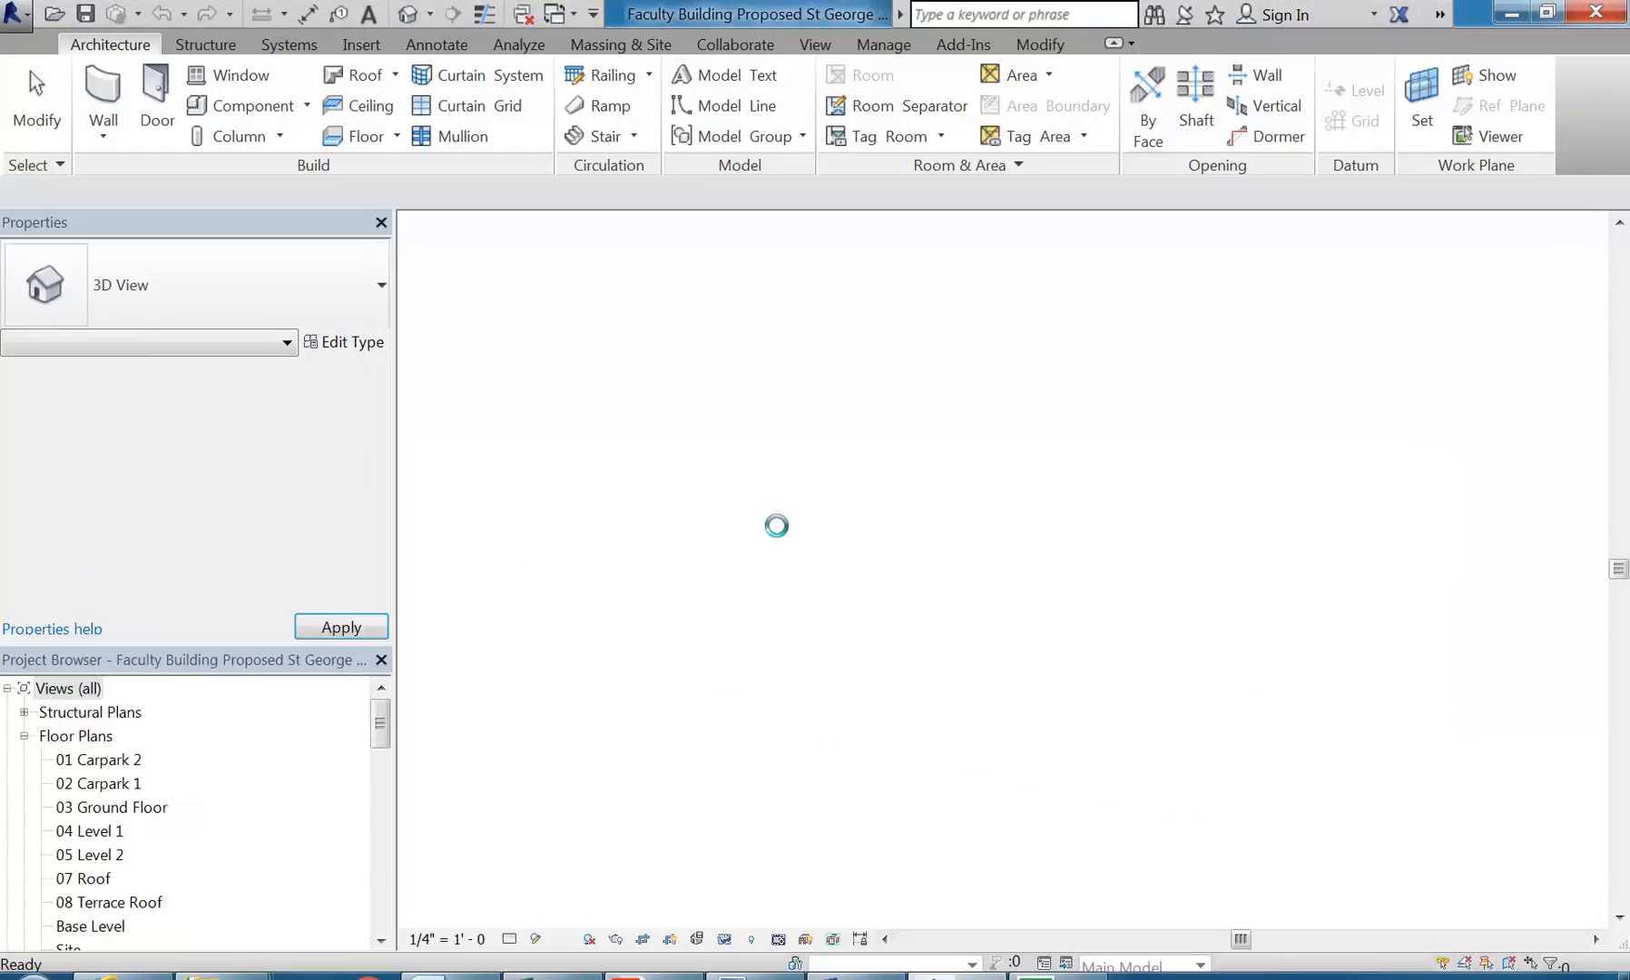
Step: Examine the faculty building among its neighbouring buildings in the default 3D view, including the side with the angled panels
scroll(1005, 716, up, 5)
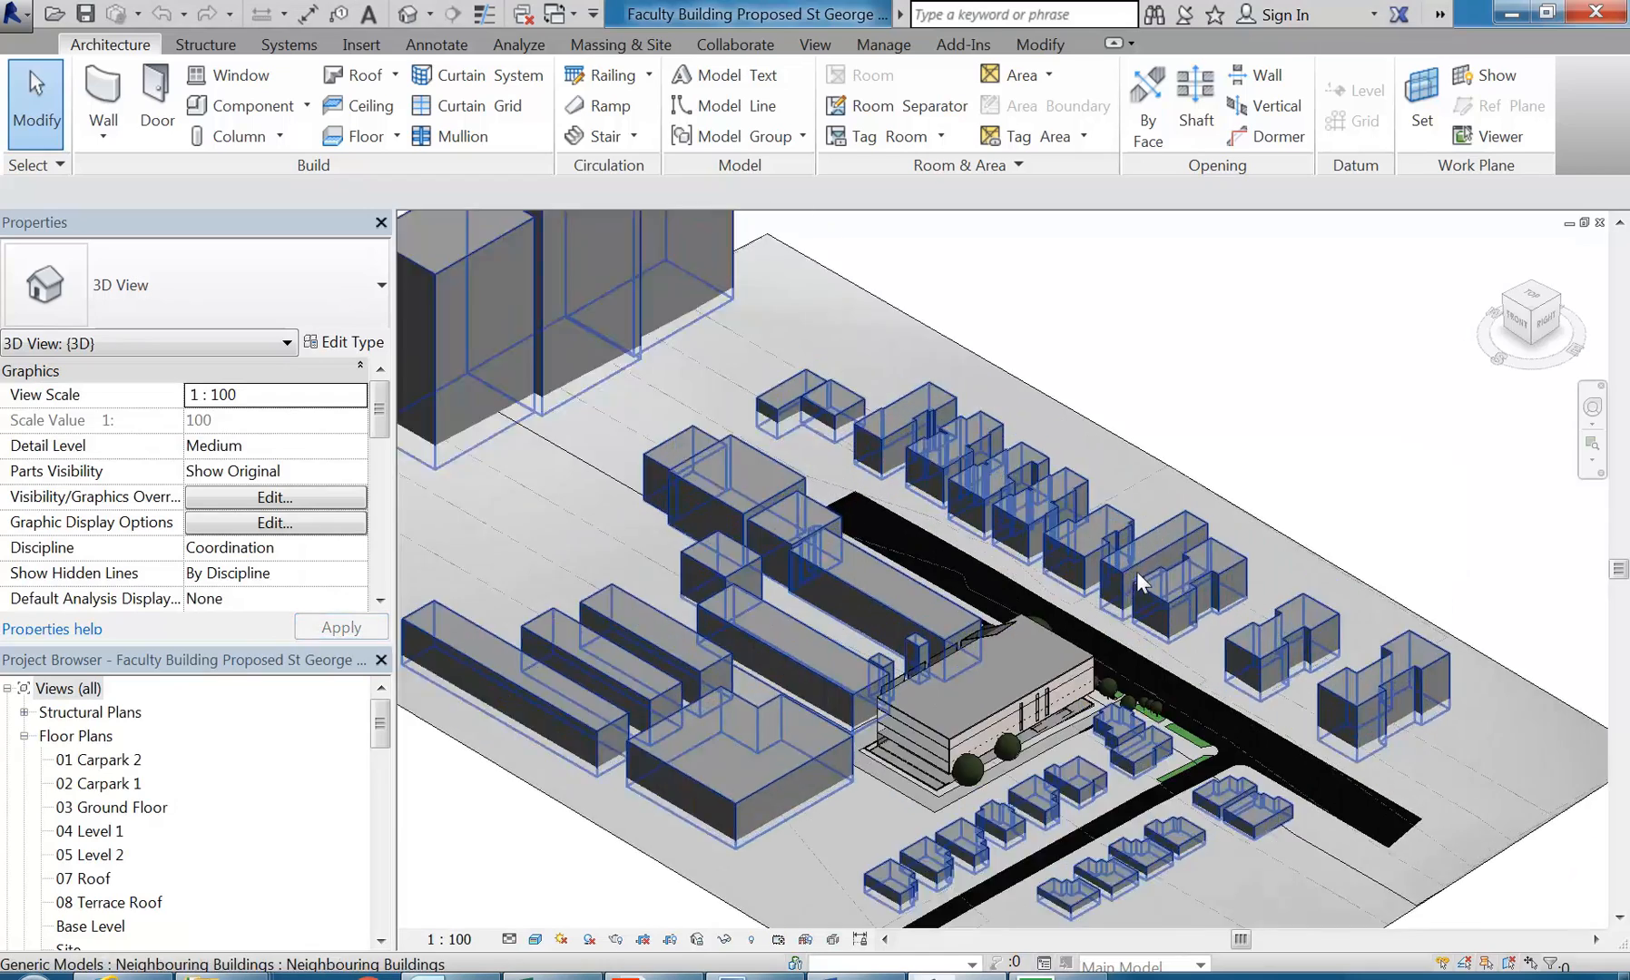
scroll(1006, 717, up, 5)
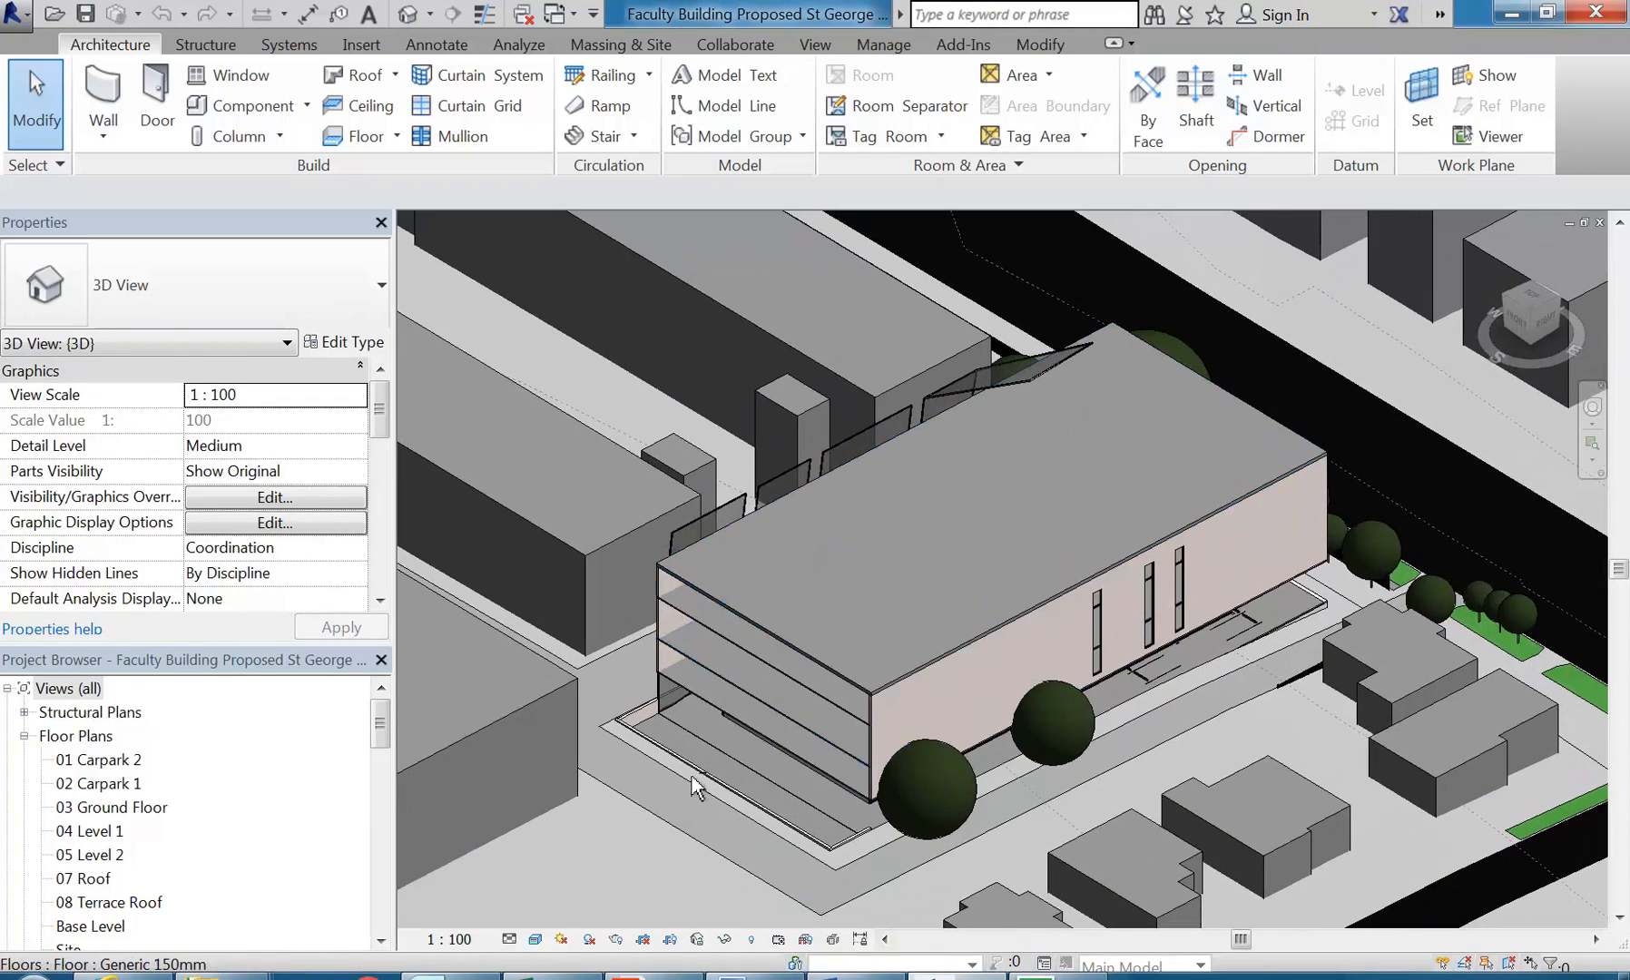
click(95, 806)
scroll(96, 807, down, 2)
shift+middle_drag(859, 509, 1200, 607)
middle_drag(1025, 390, 1025, 433)
scroll(1024, 434, up, 2)
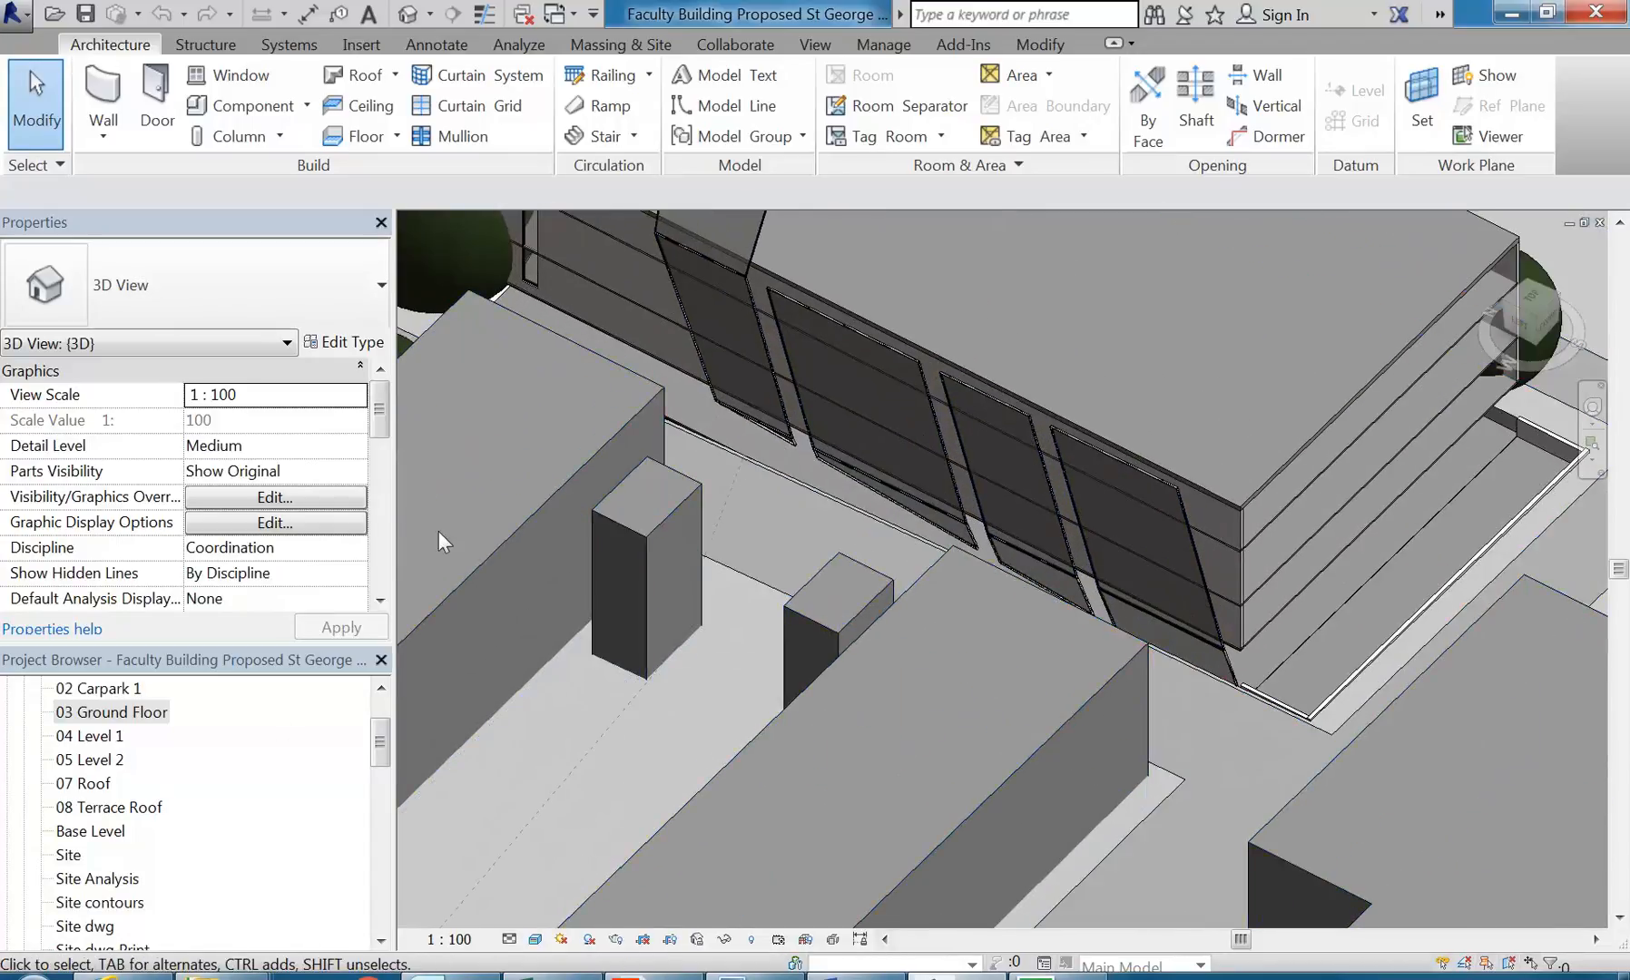
Step: Open the 3D Massing Only view and select the transparent folded shell mass to inspect it
click(108, 715)
scroll(107, 726, down, 3)
scroll(109, 716, down, 5)
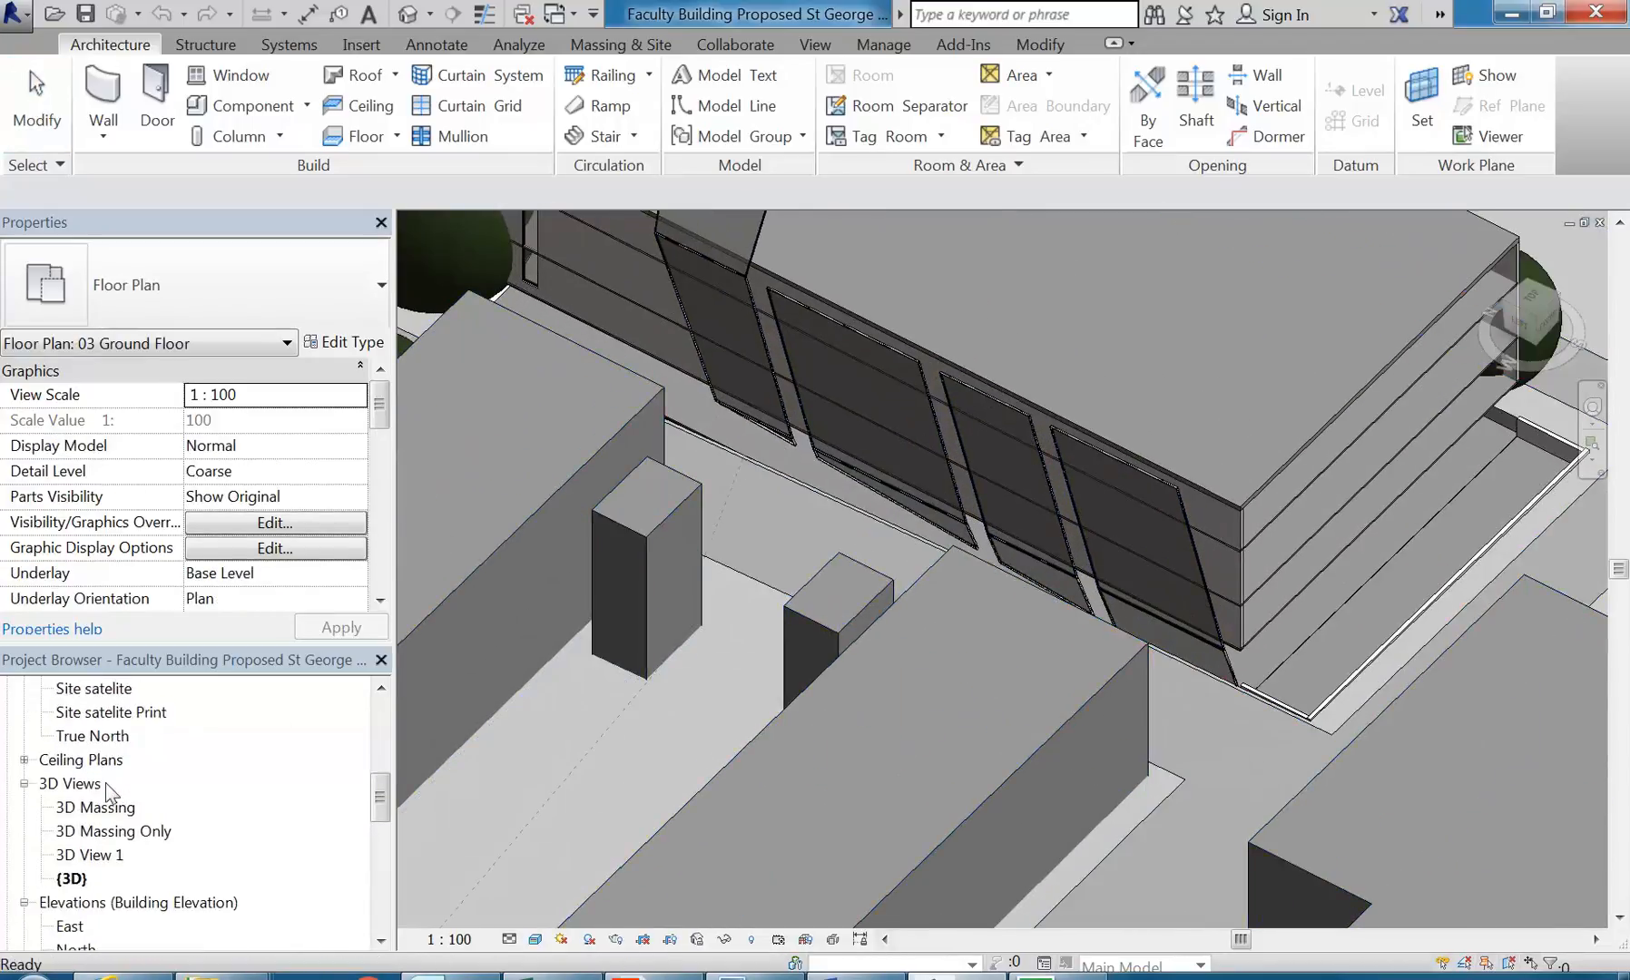
scroll(111, 783, up, 2)
click(109, 784)
double_click(109, 786)
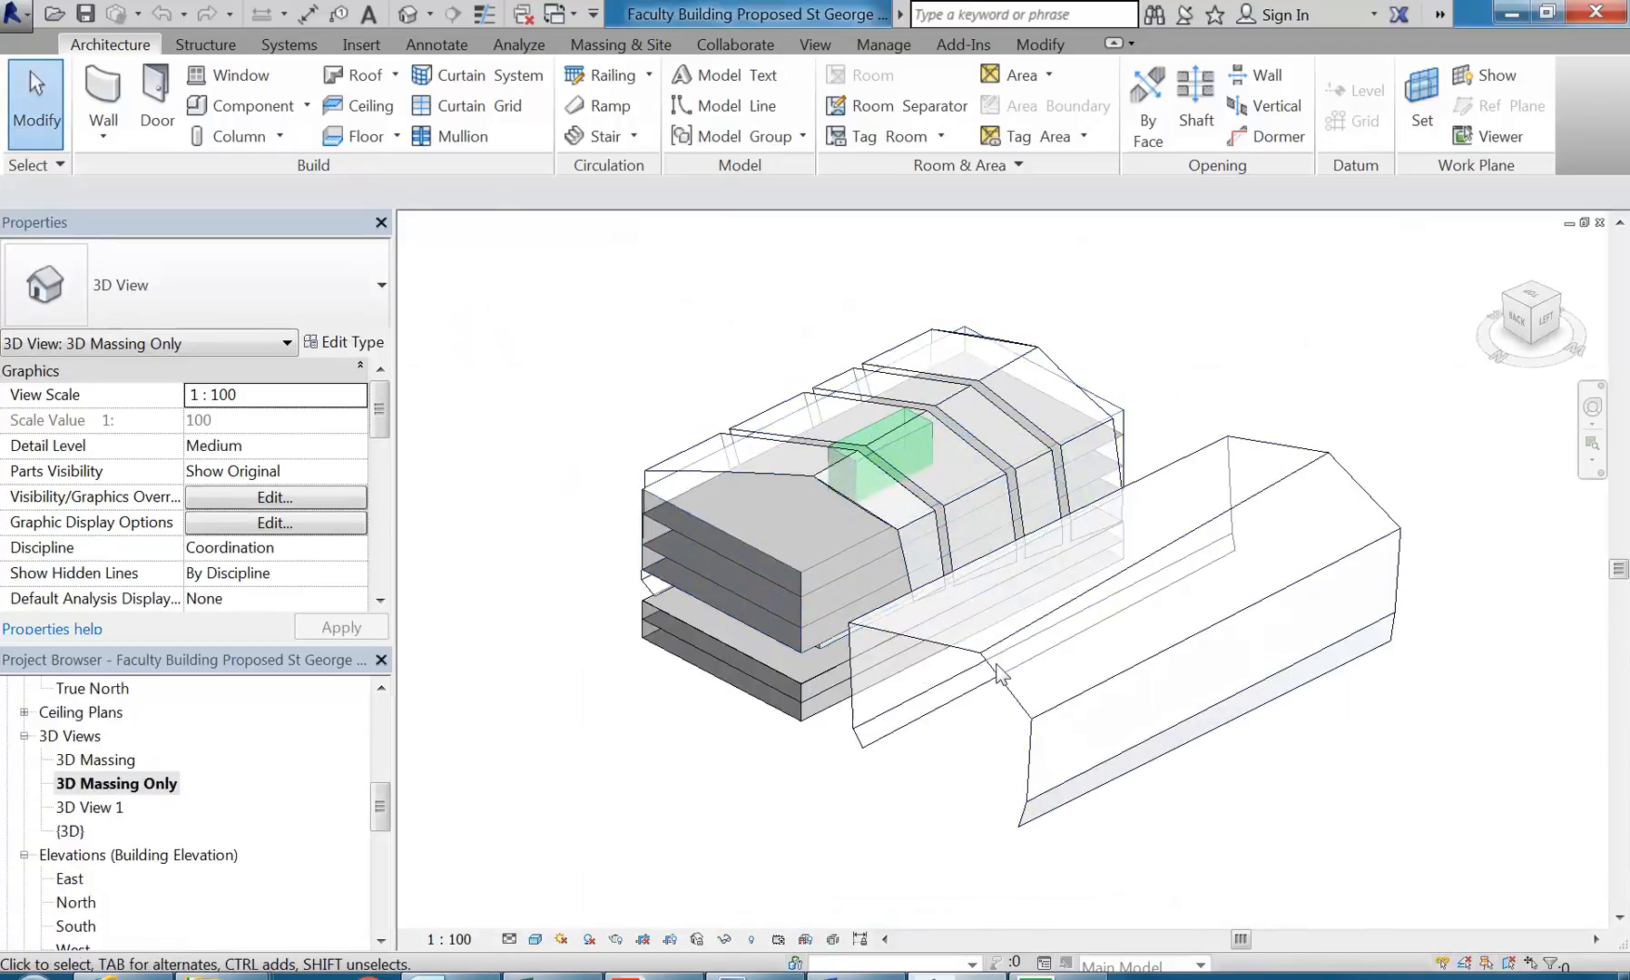
click(925, 673)
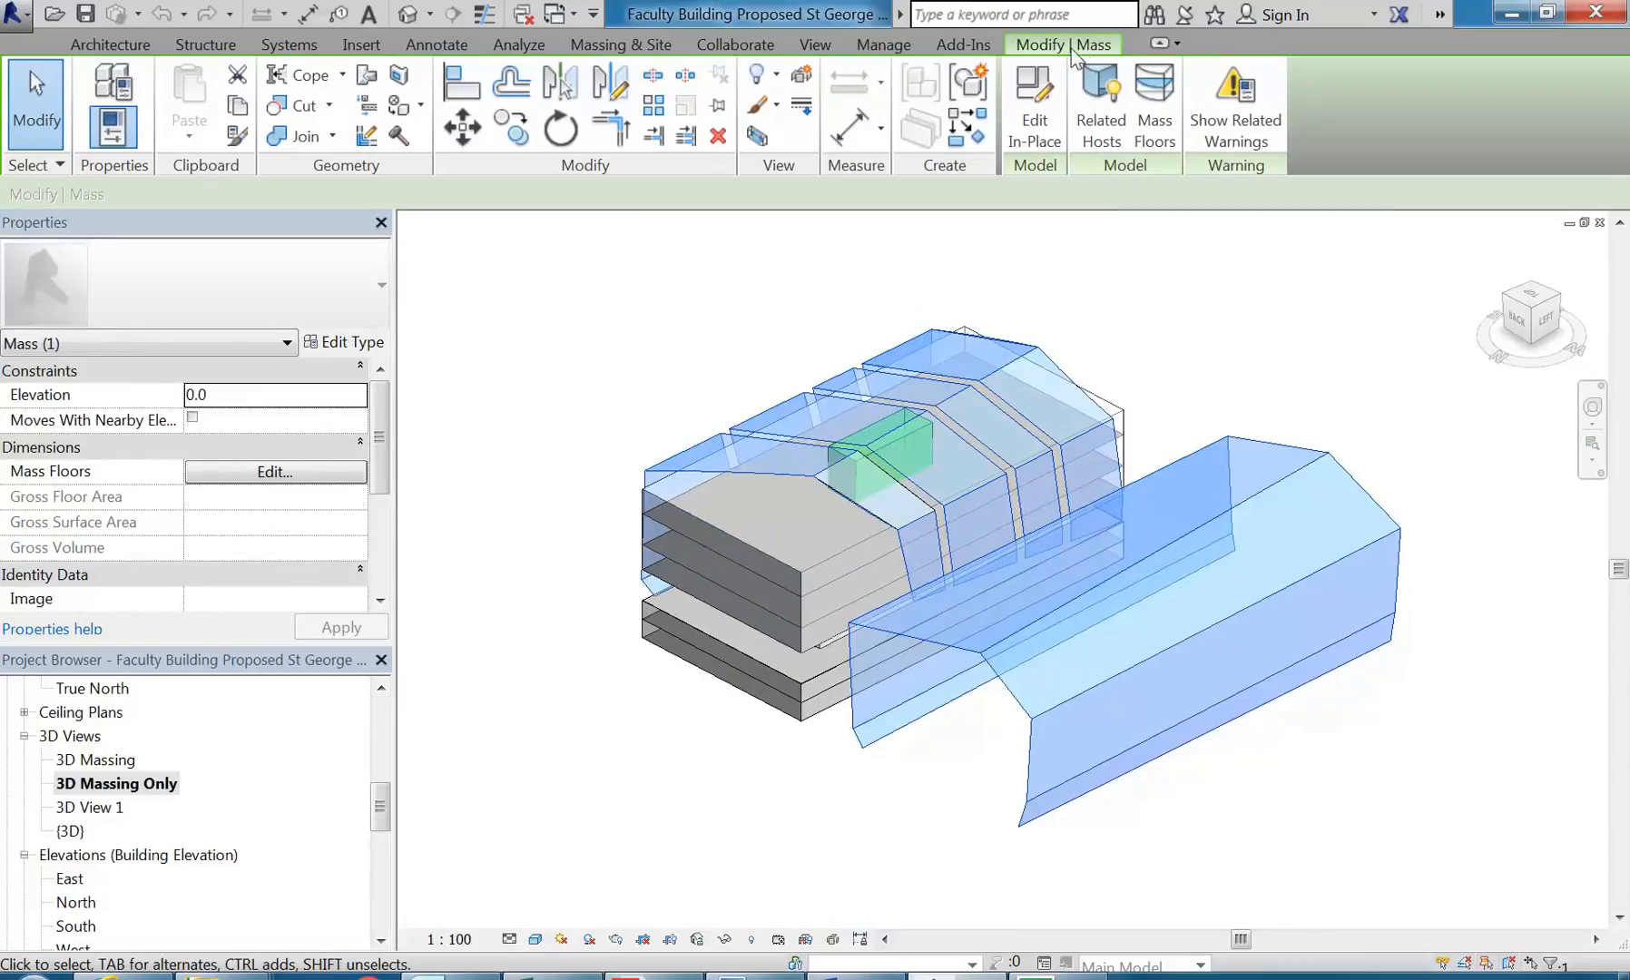
Step: Edit the folded shell mass in place, delete the detached shell form beside the building, and finish the mass
click(1034, 114)
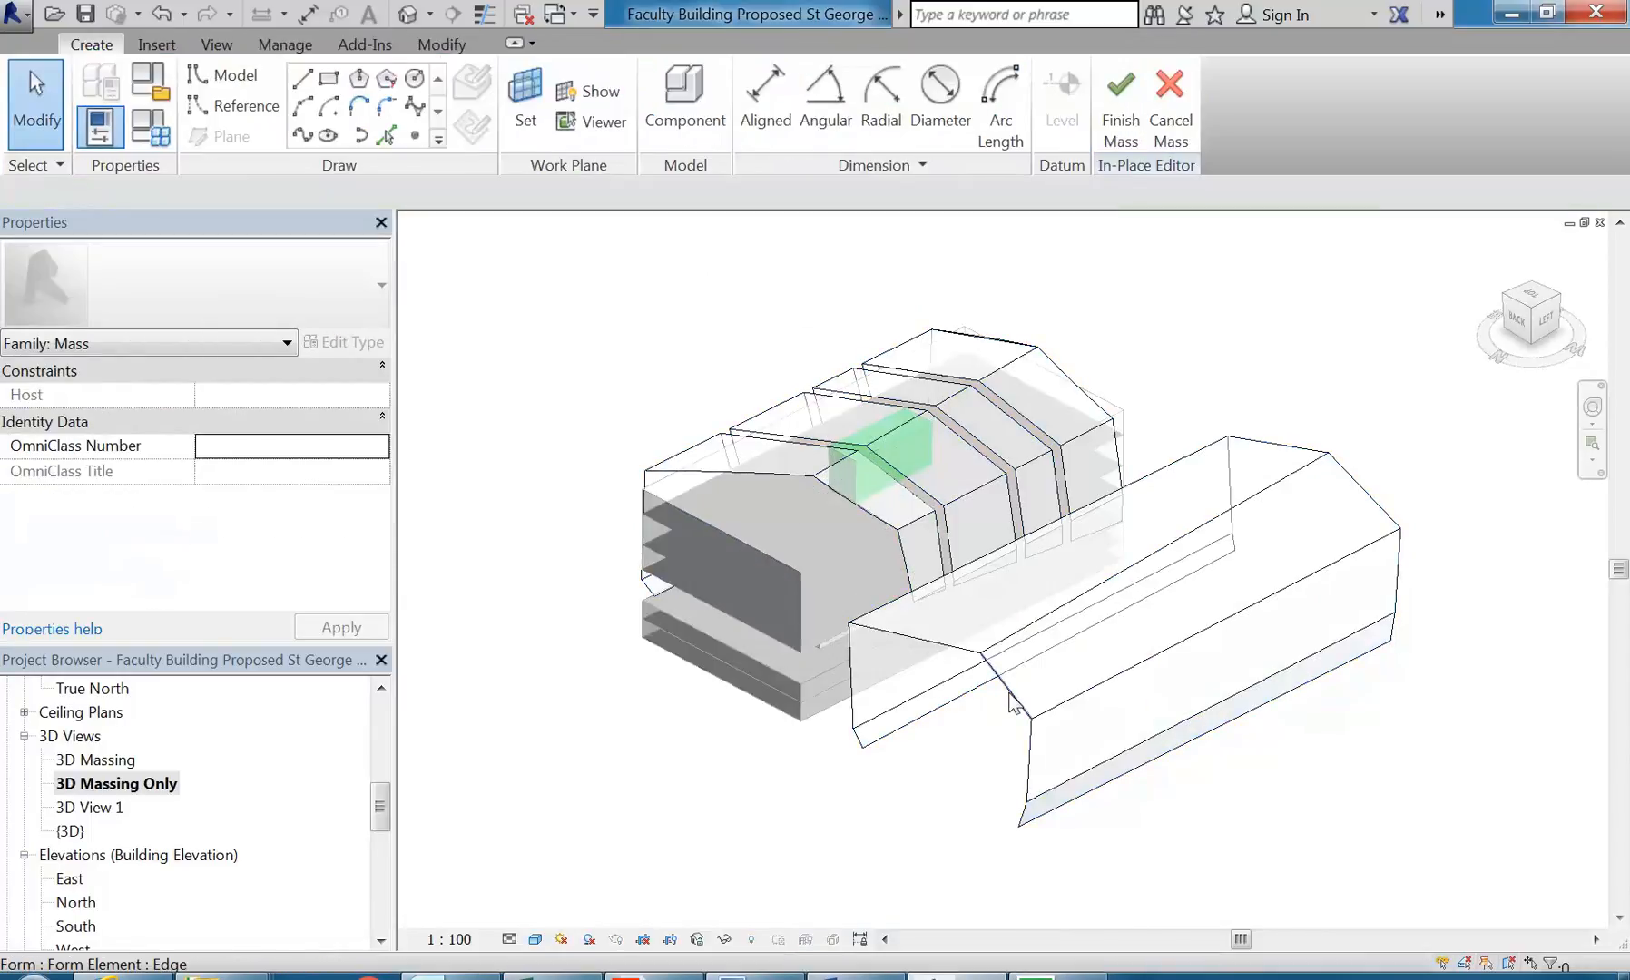
click(1011, 703)
key(Delete)
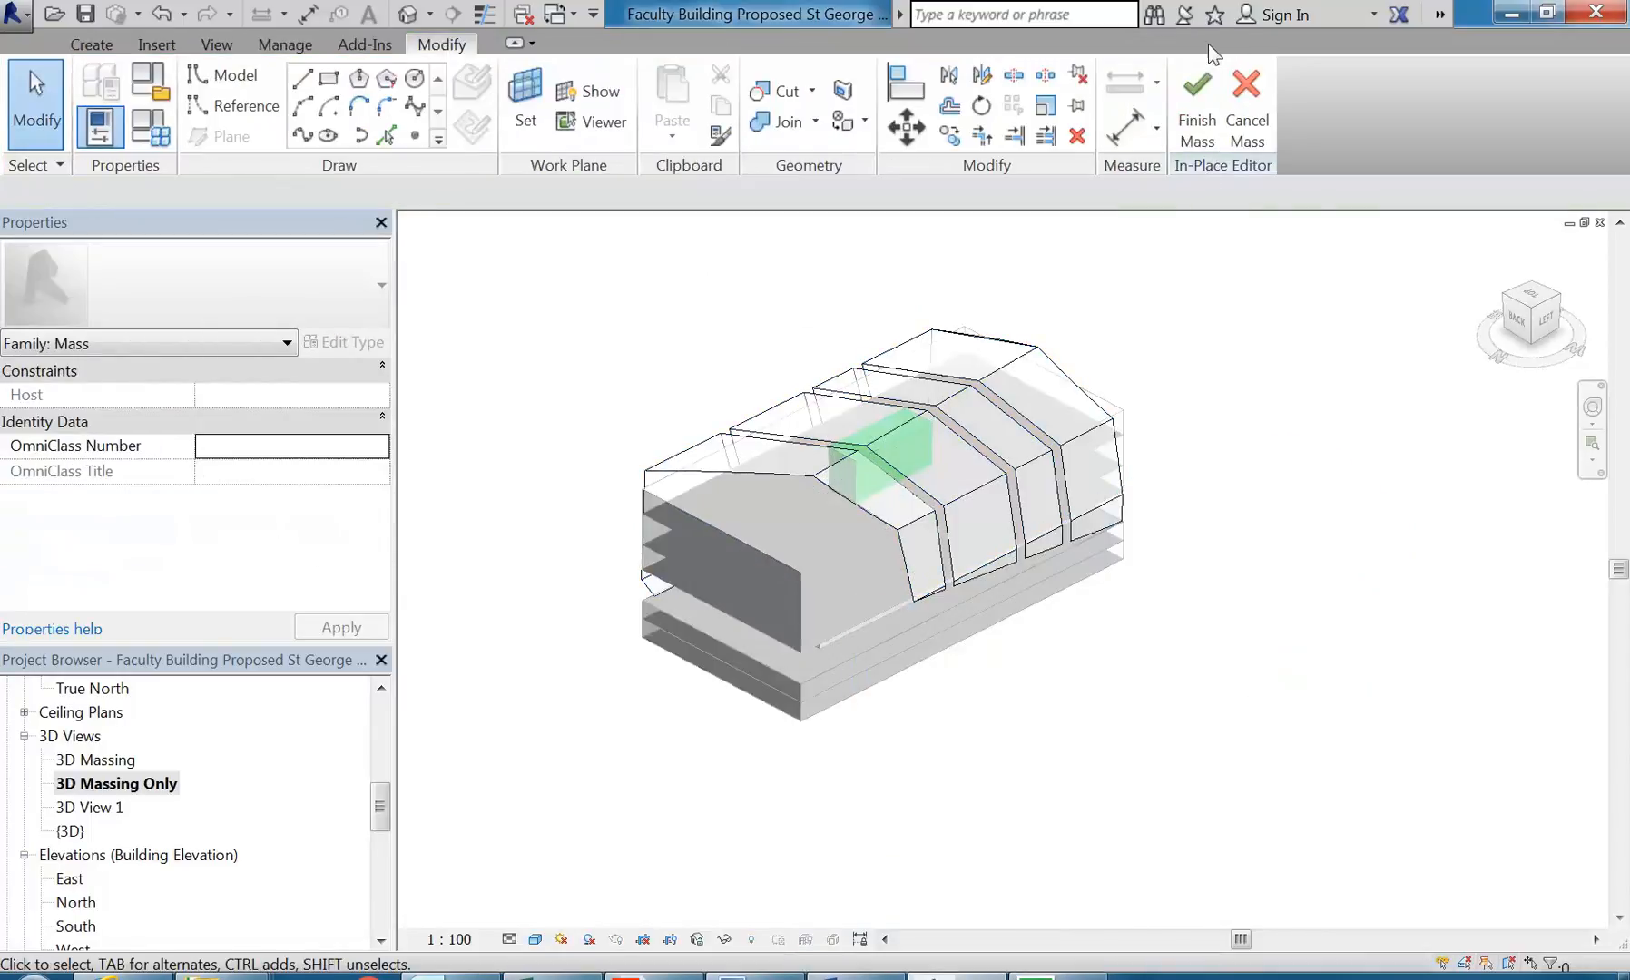
click(1196, 118)
Step: Examine the sunshade shell, the stacked mass floors and the functions mass inside from the front corner
shift+middle_drag(733, 549, 1030, 438)
scroll(1032, 515, up, 4)
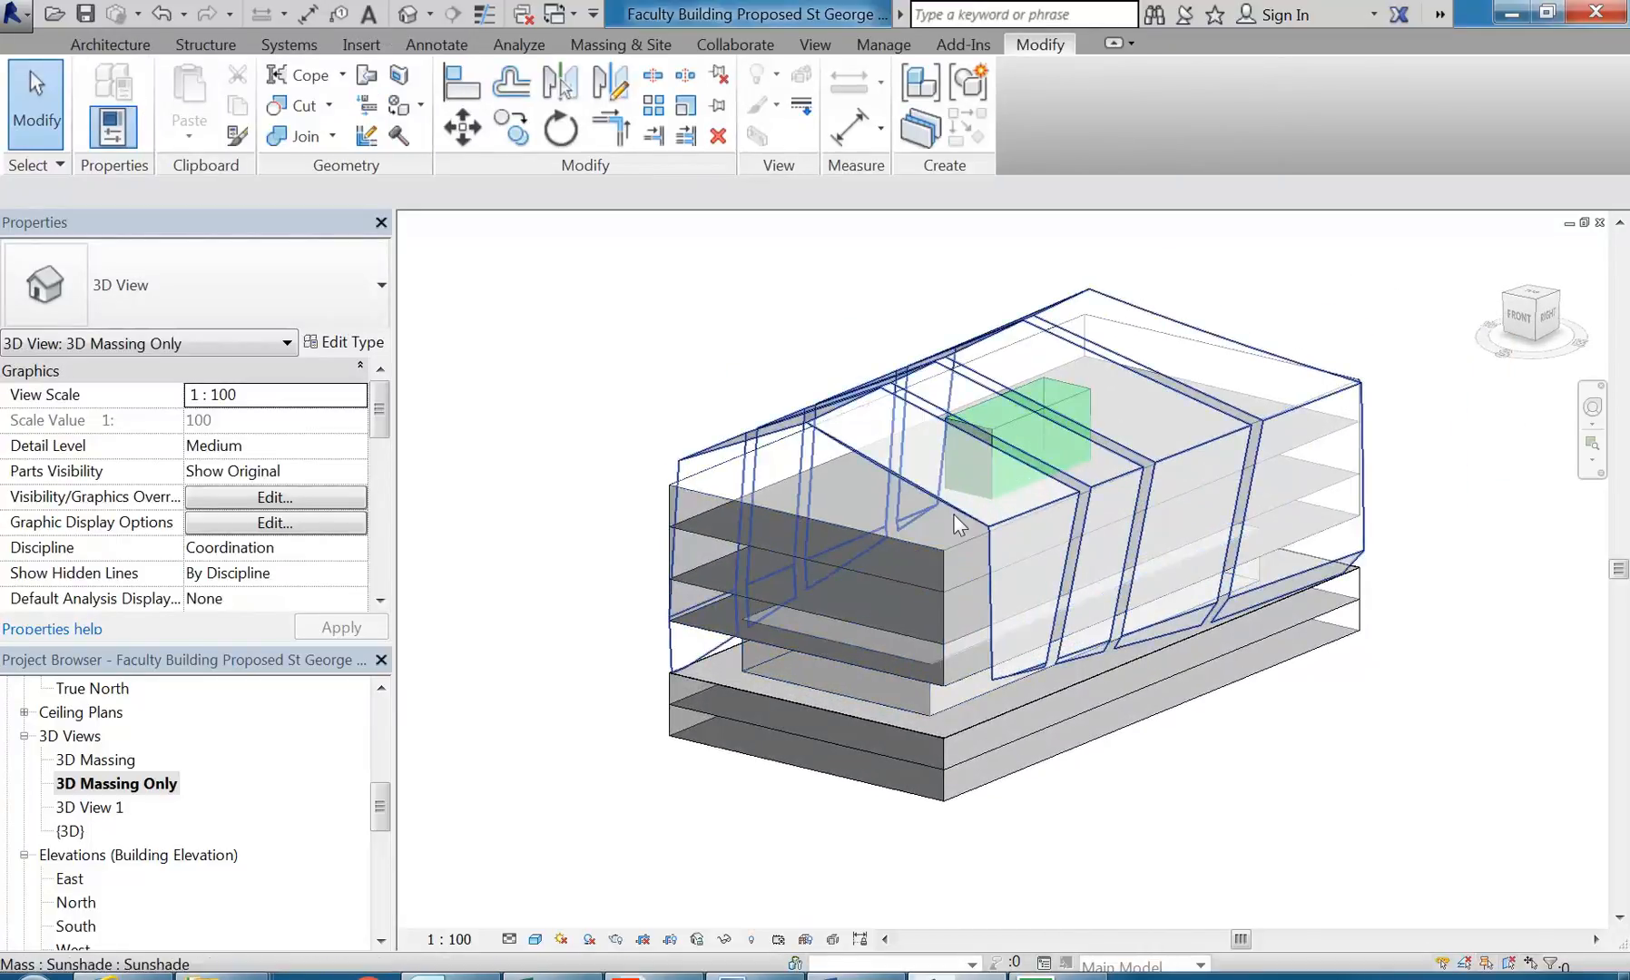
shift+middle_drag(952, 508, 906, 540)
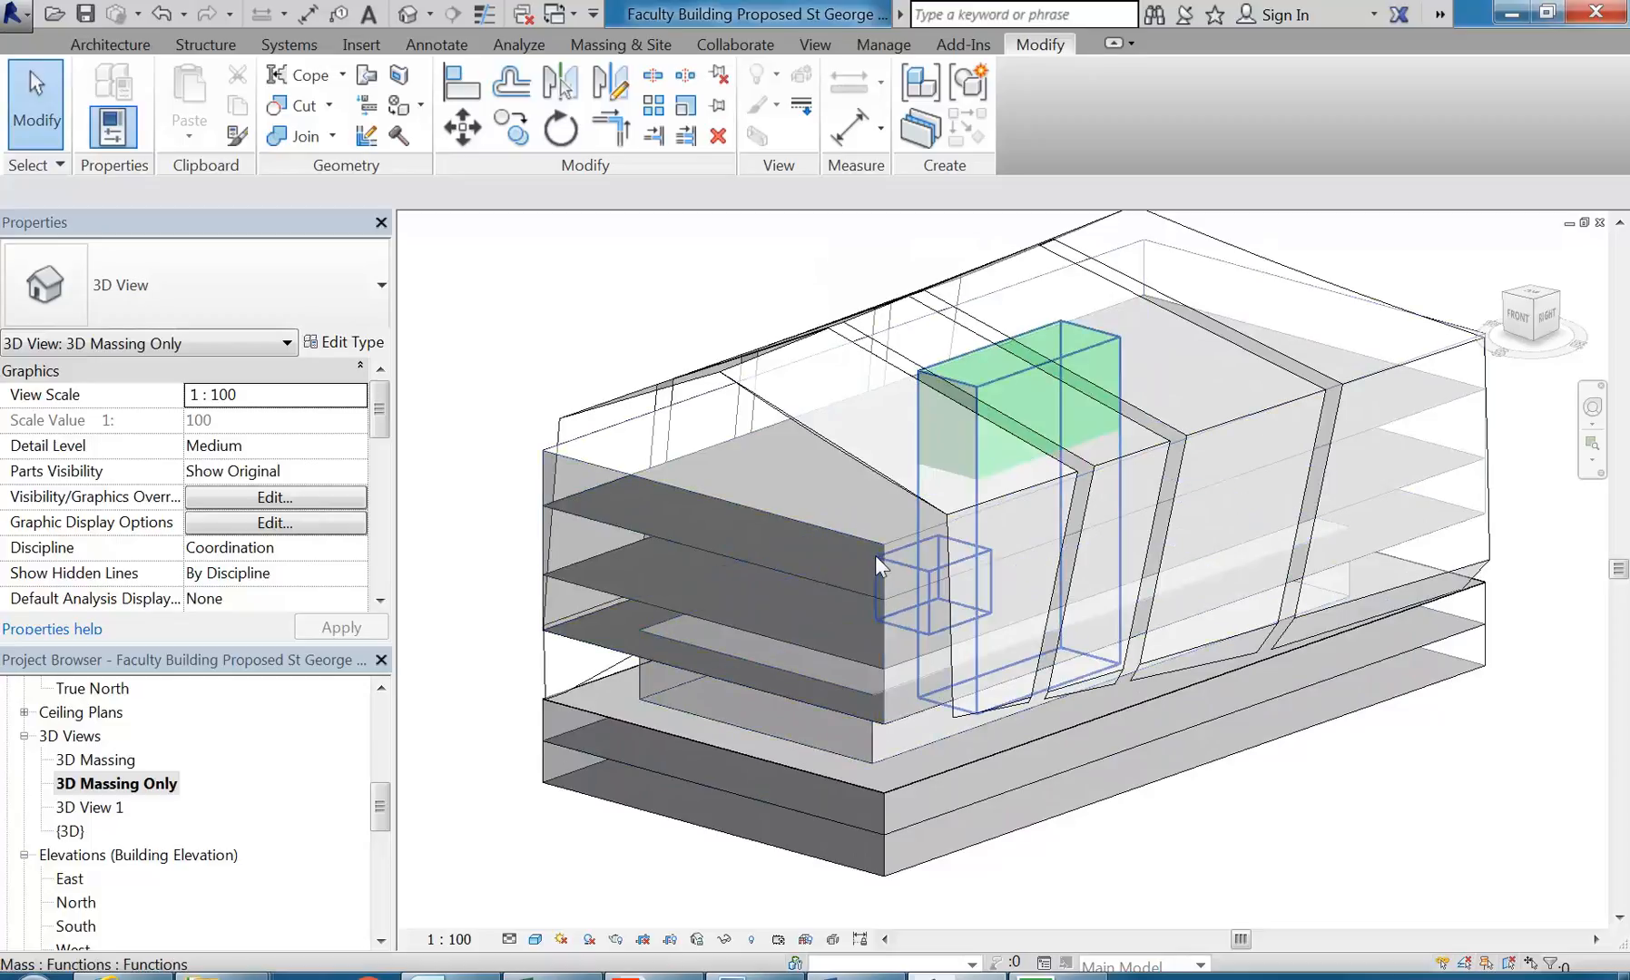
shift+middle_drag(850, 665, 786, 759)
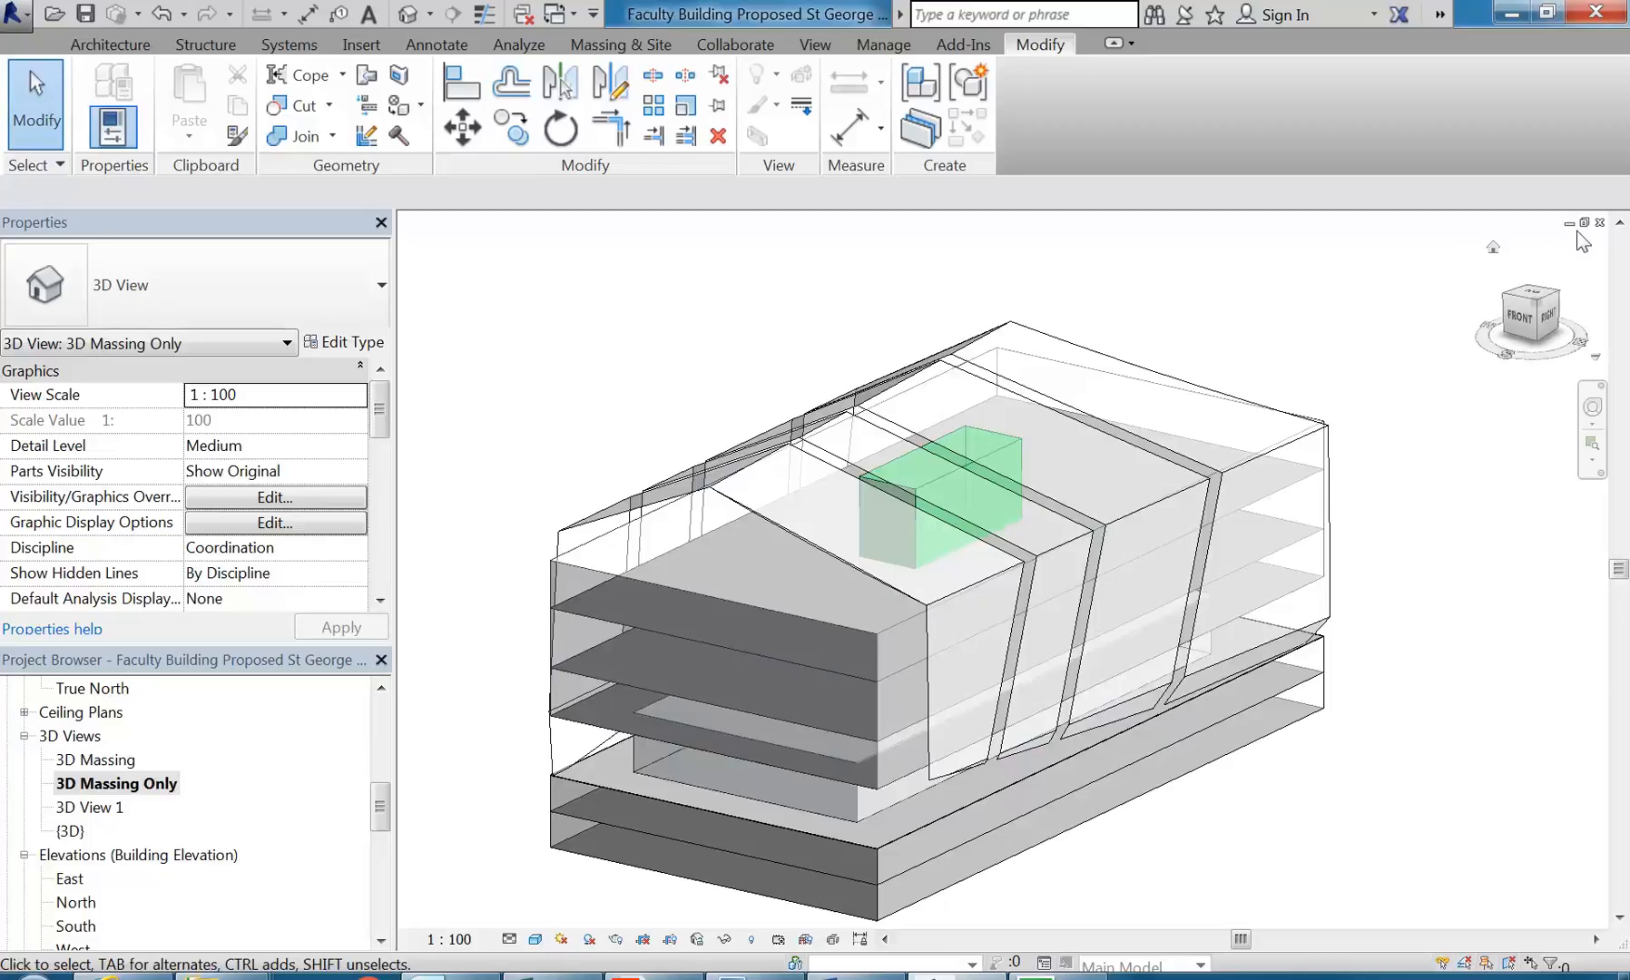
Step: Close the 3D Massing Only view and Faculty Building Proposed St George v3.rvt without saving changes
click(1600, 223)
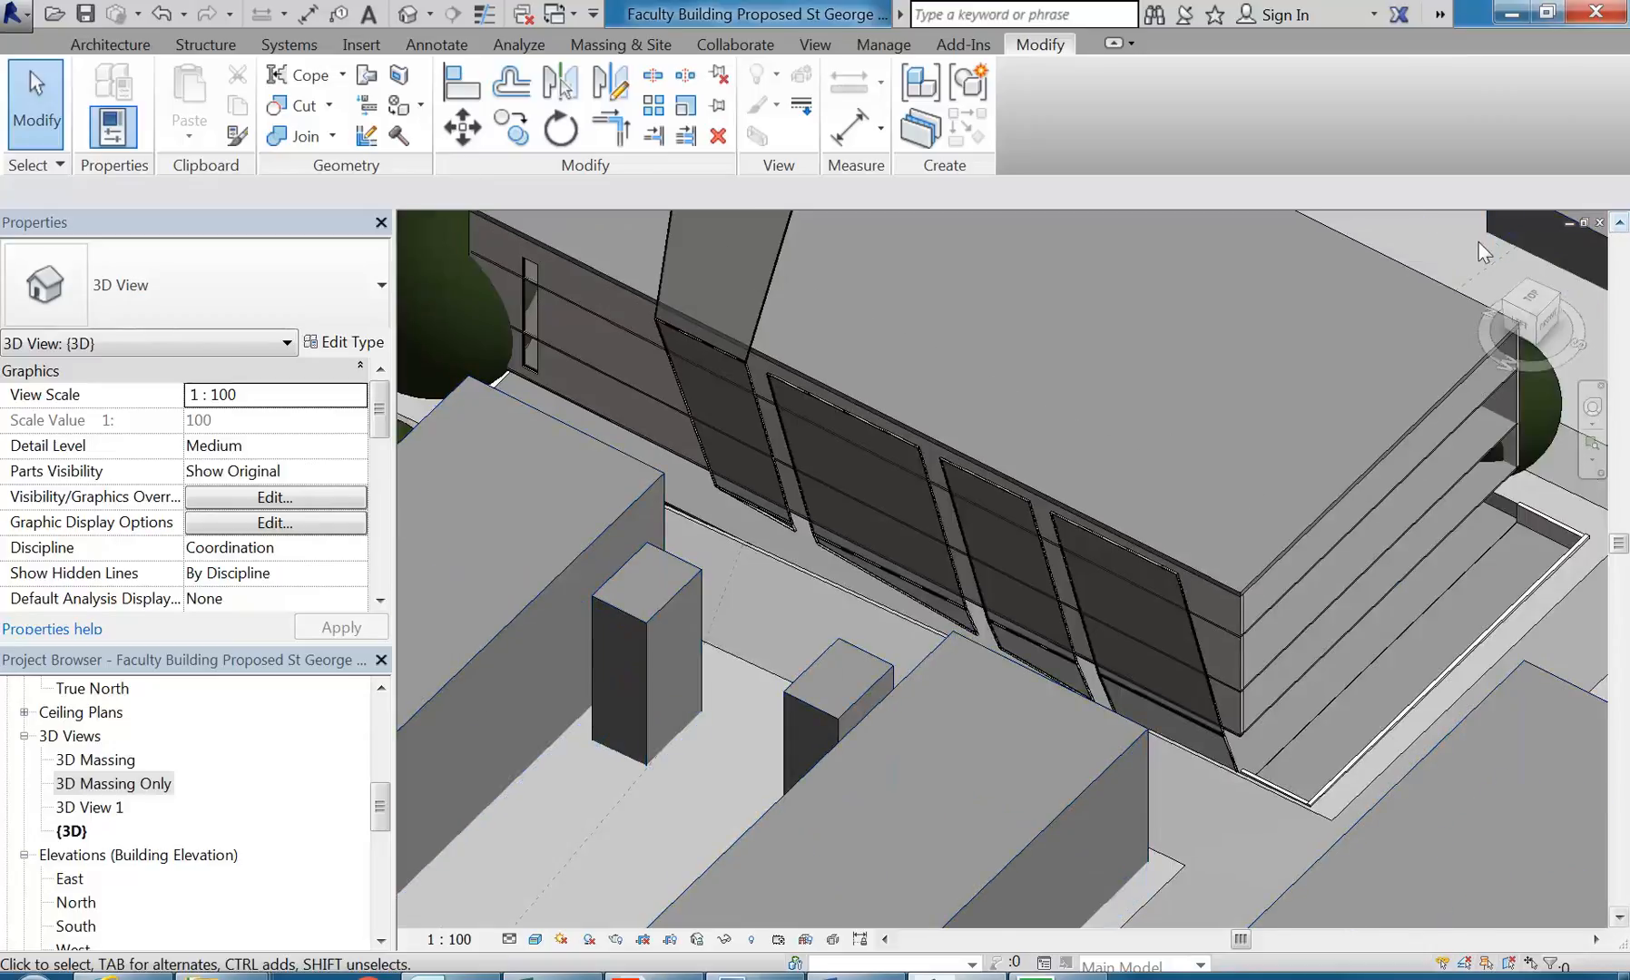
click(1600, 222)
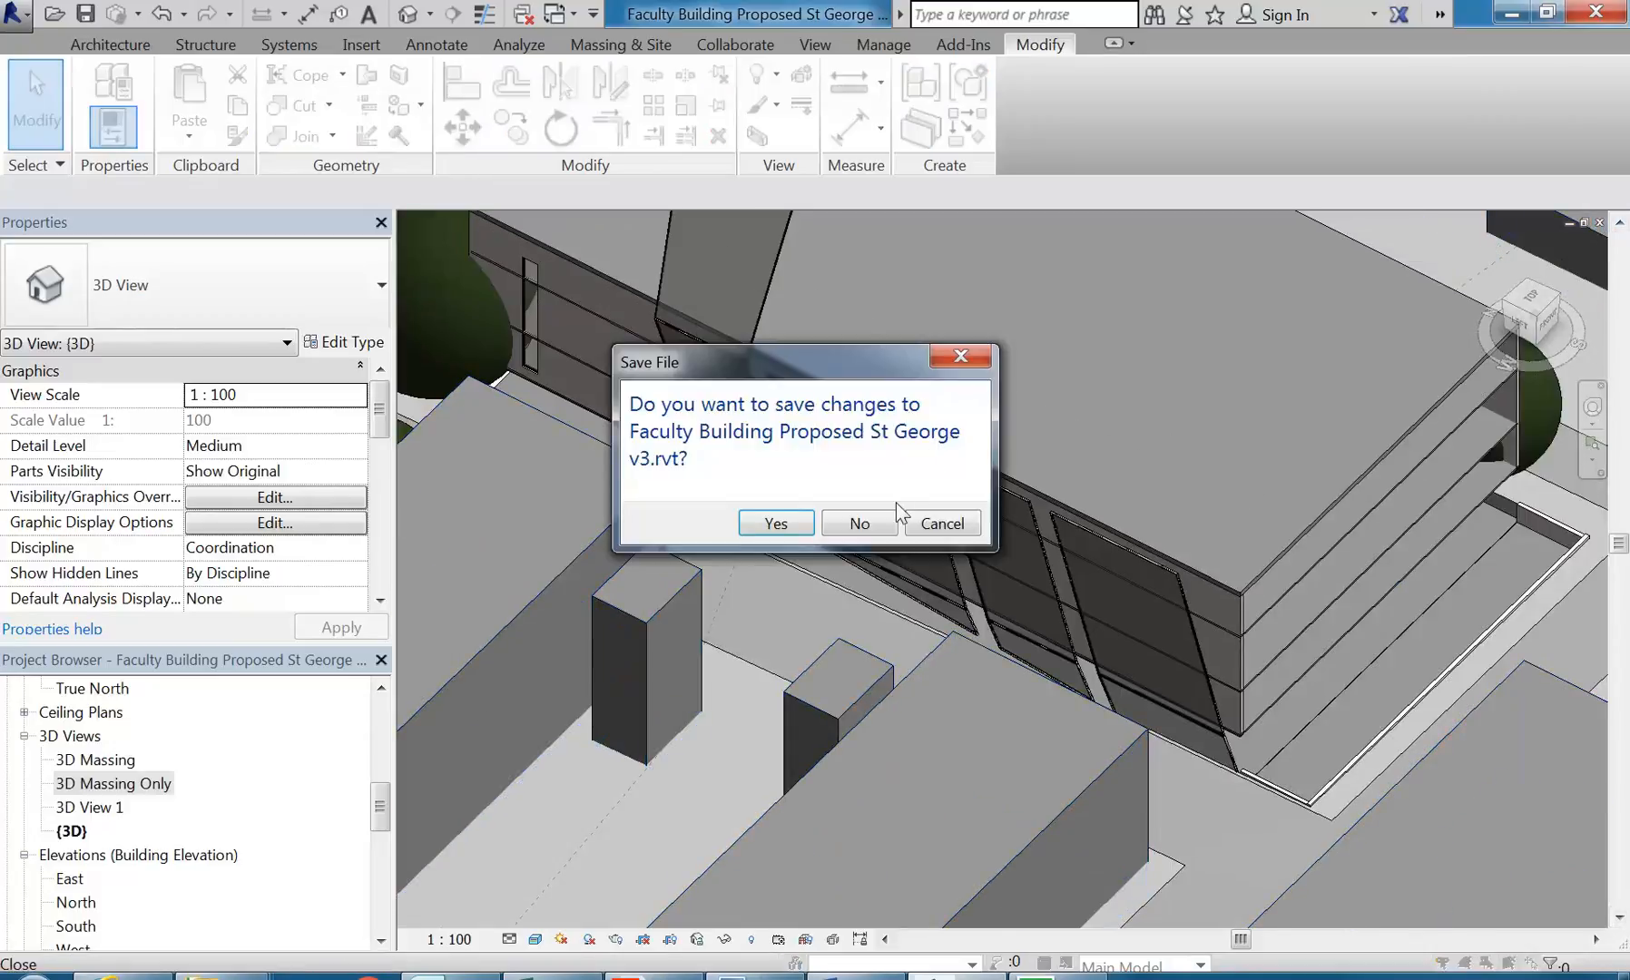
click(859, 524)
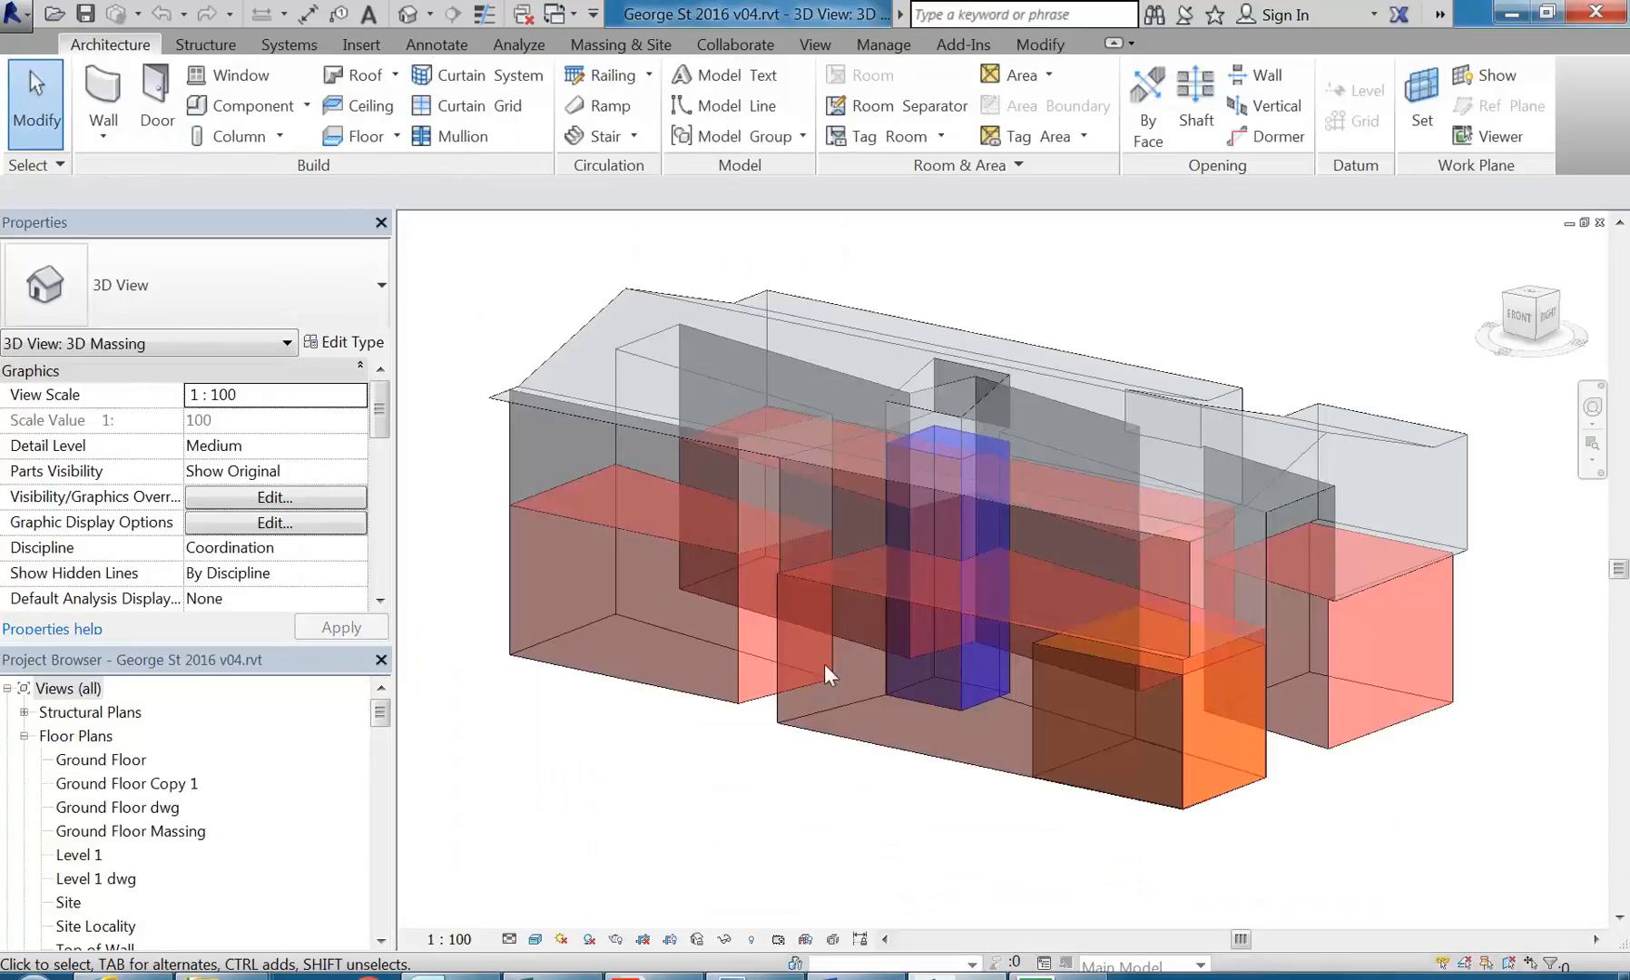
Step: Close the open views of George St 2016 v04.rvt, including the massing and rentable area plan views, to return to Project1
click(1599, 222)
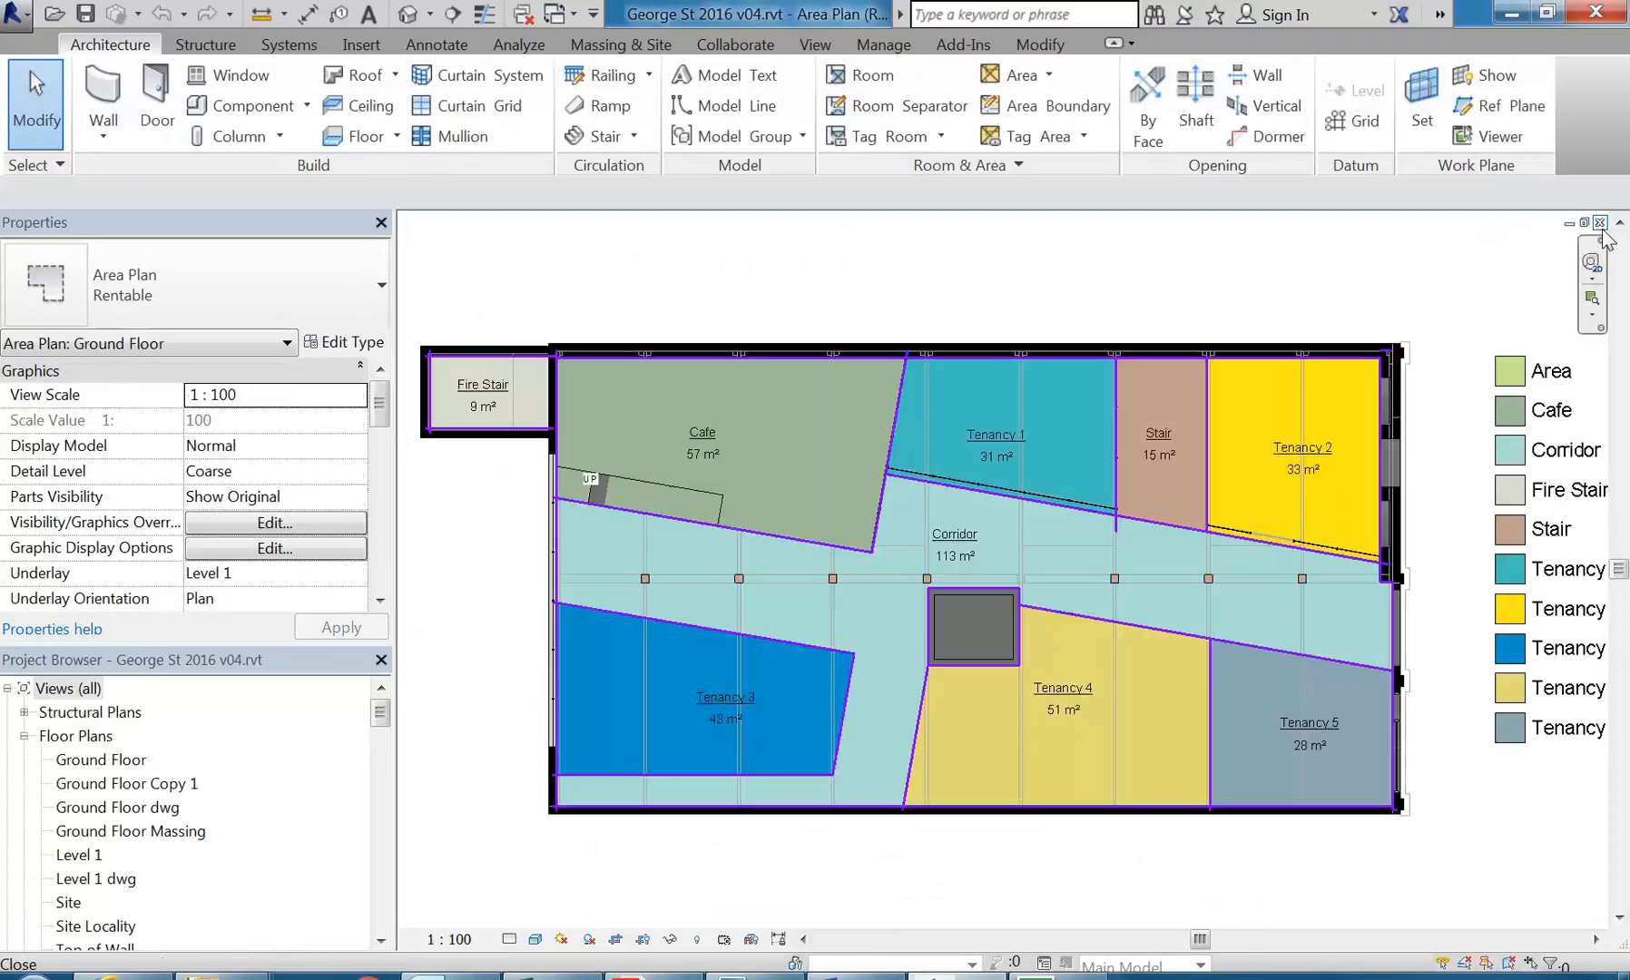
click(1600, 225)
click(1600, 225)
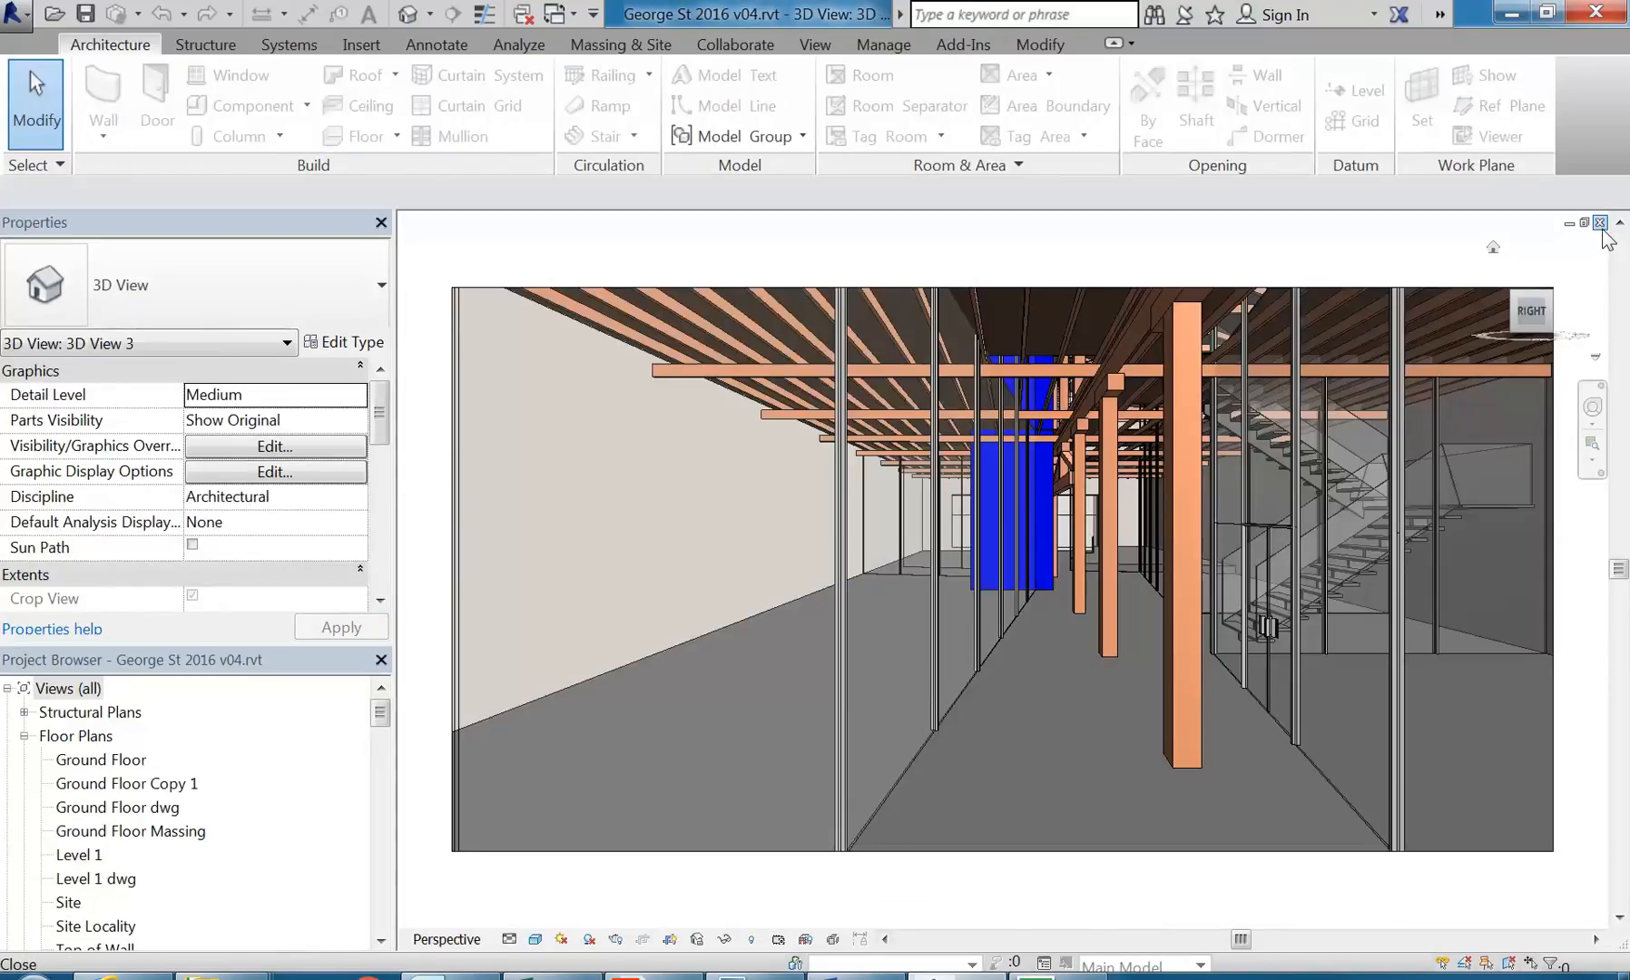
click(1600, 222)
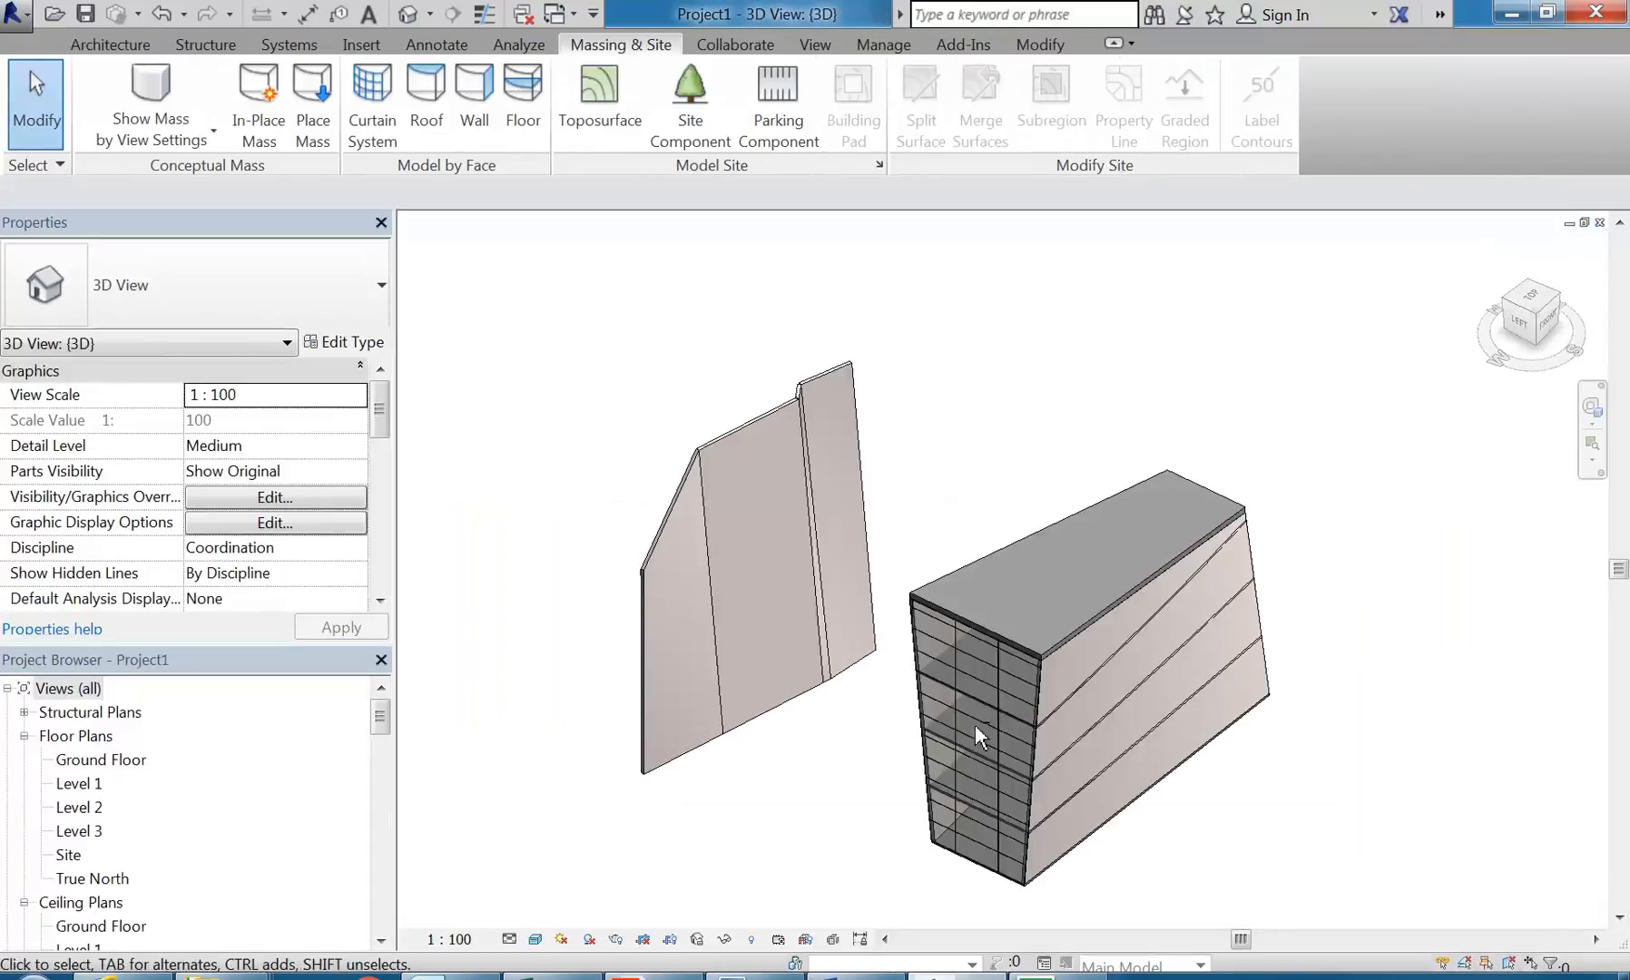
Step: Examine the tapered box building in Project1, including its glazed end, floors, walls and roof
shift+middle_drag(1025, 585, 1007, 626)
scroll(1055, 753, up, 2)
middle_drag(1053, 748, 856, 662)
scroll(944, 609, up, 1)
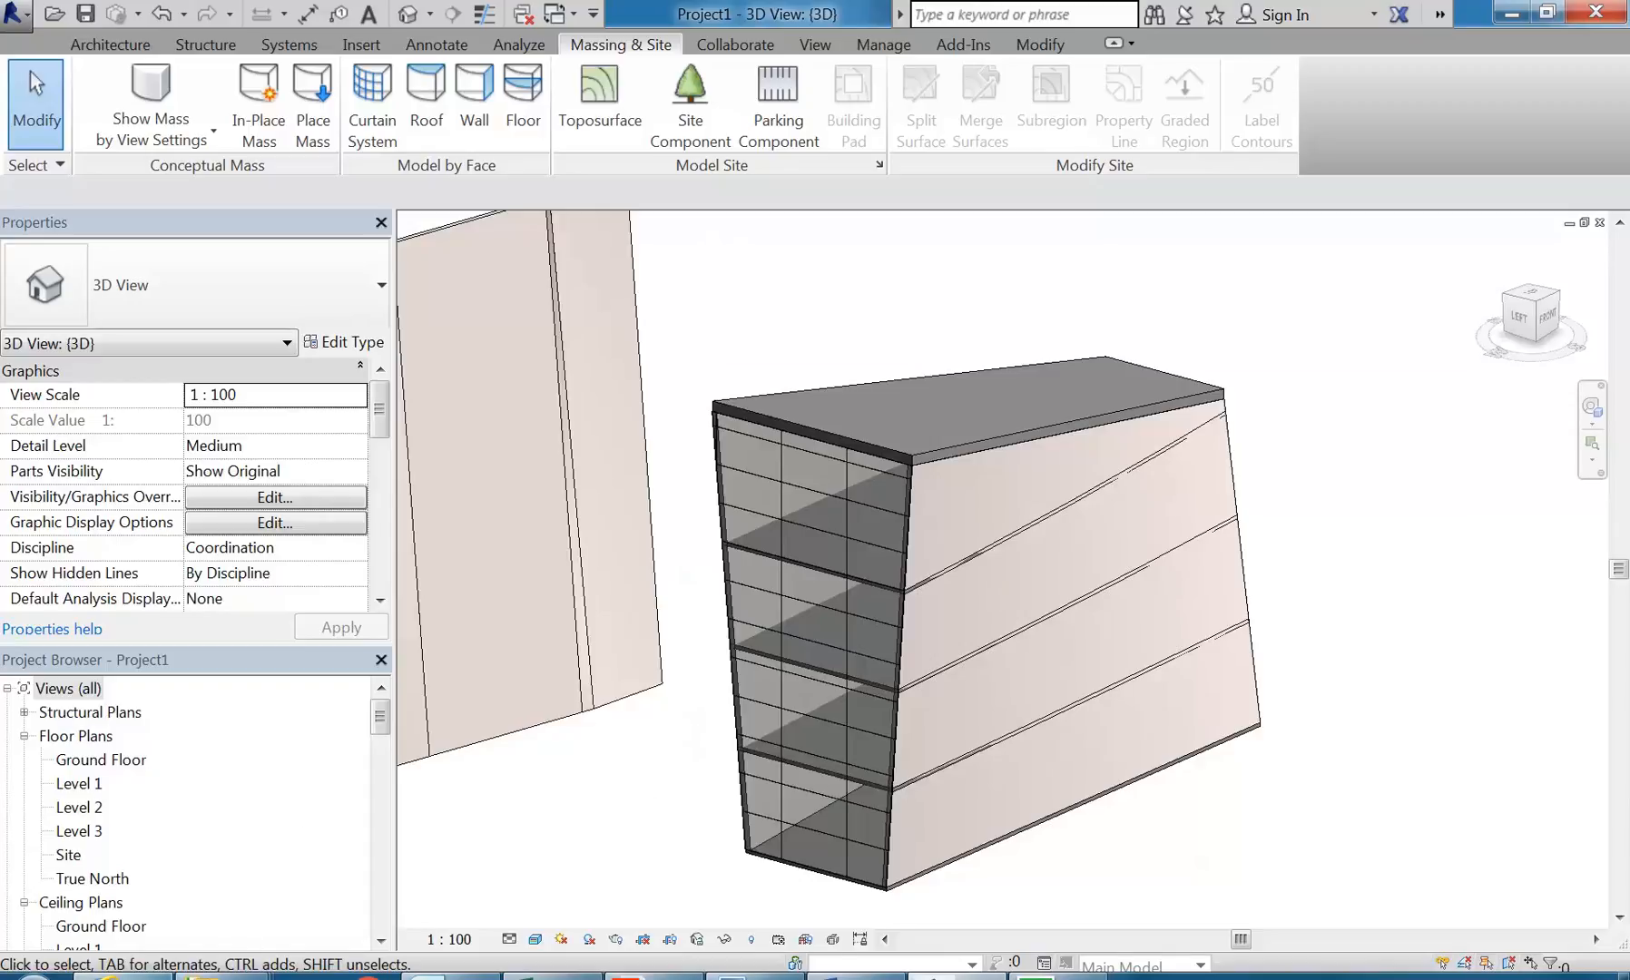
Step: Switch to Internet Explorer and replace the SydNet page with the Google home page
mouse_move(135, 977)
click(136, 976)
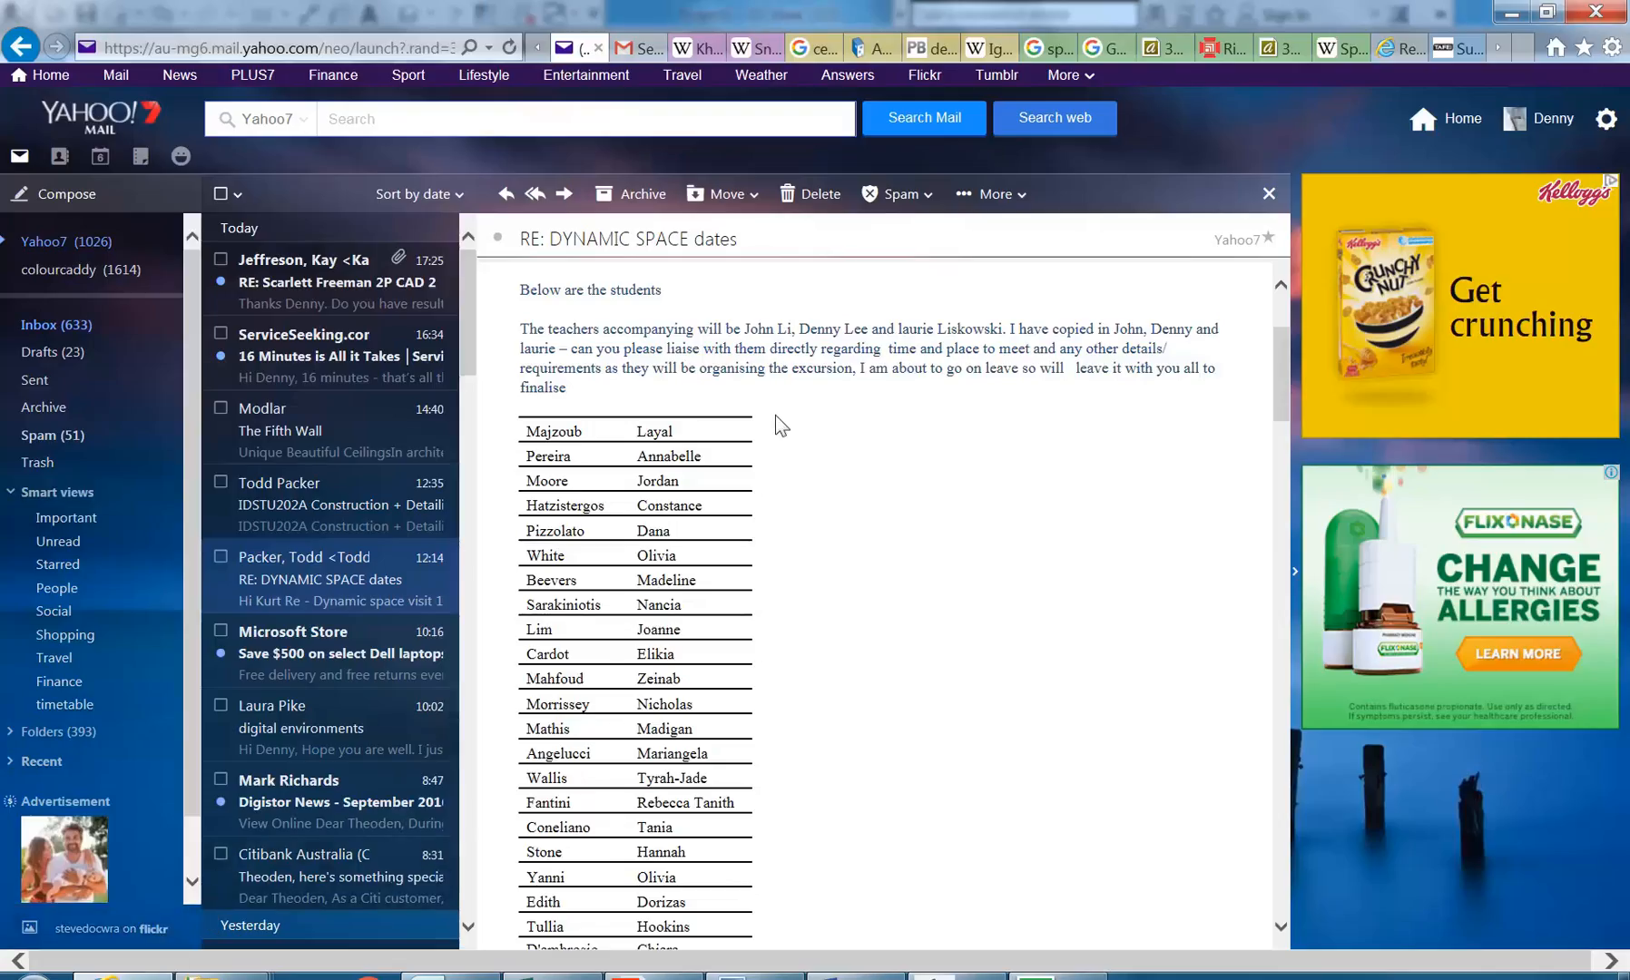
click(1445, 51)
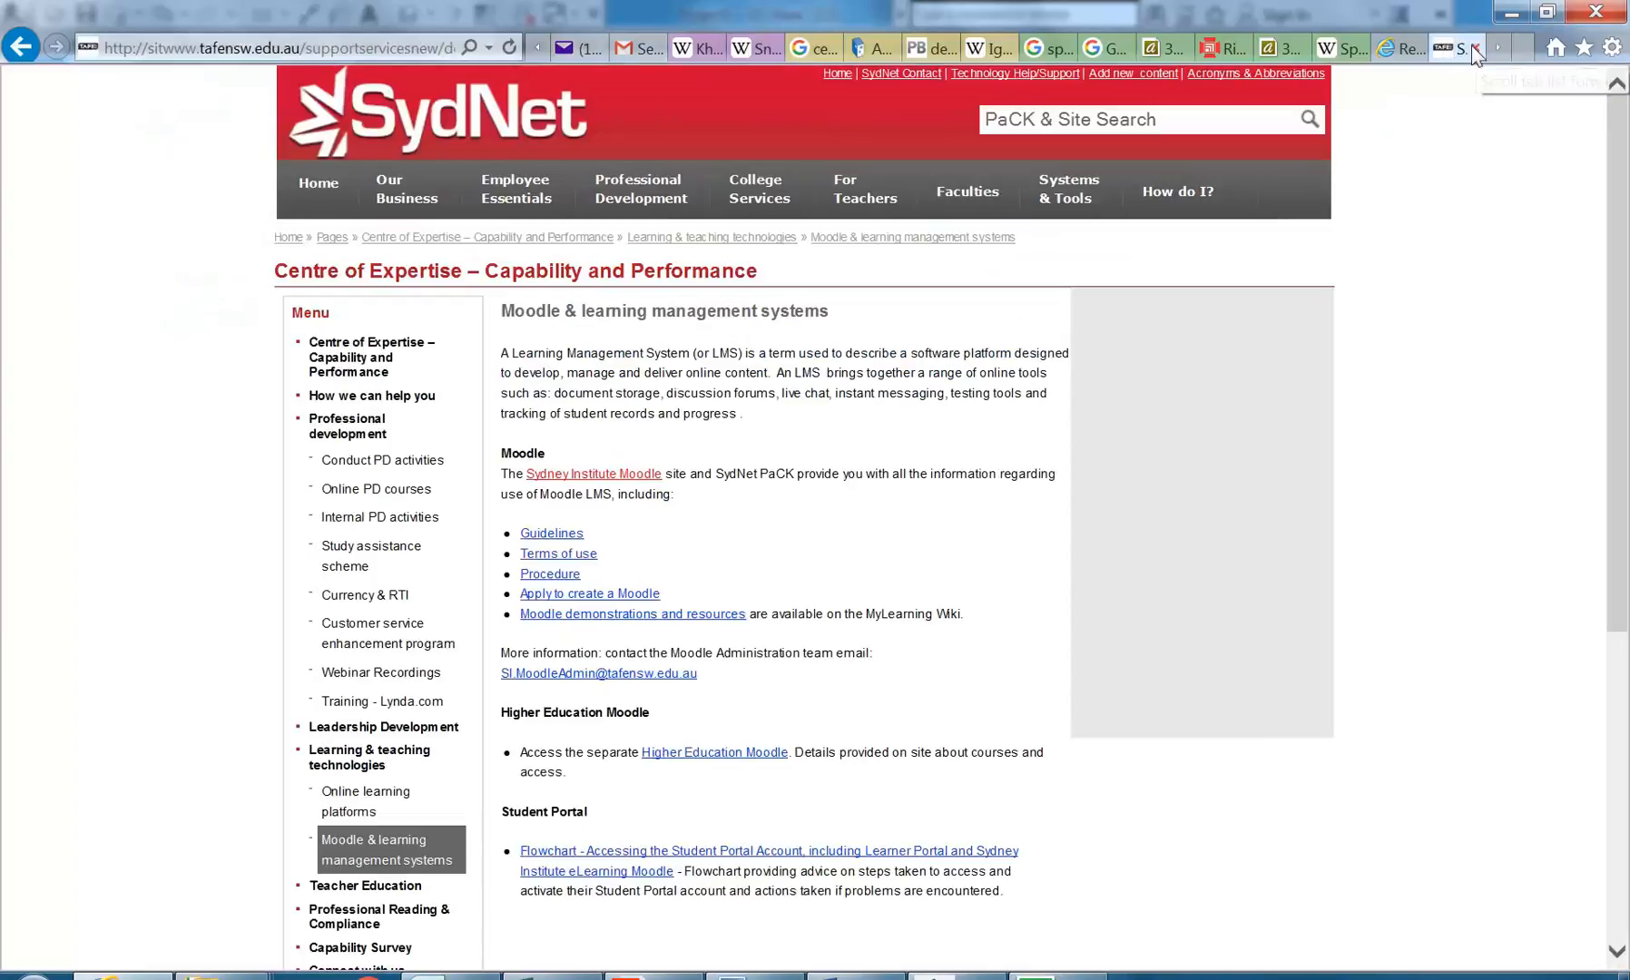
click(1393, 48)
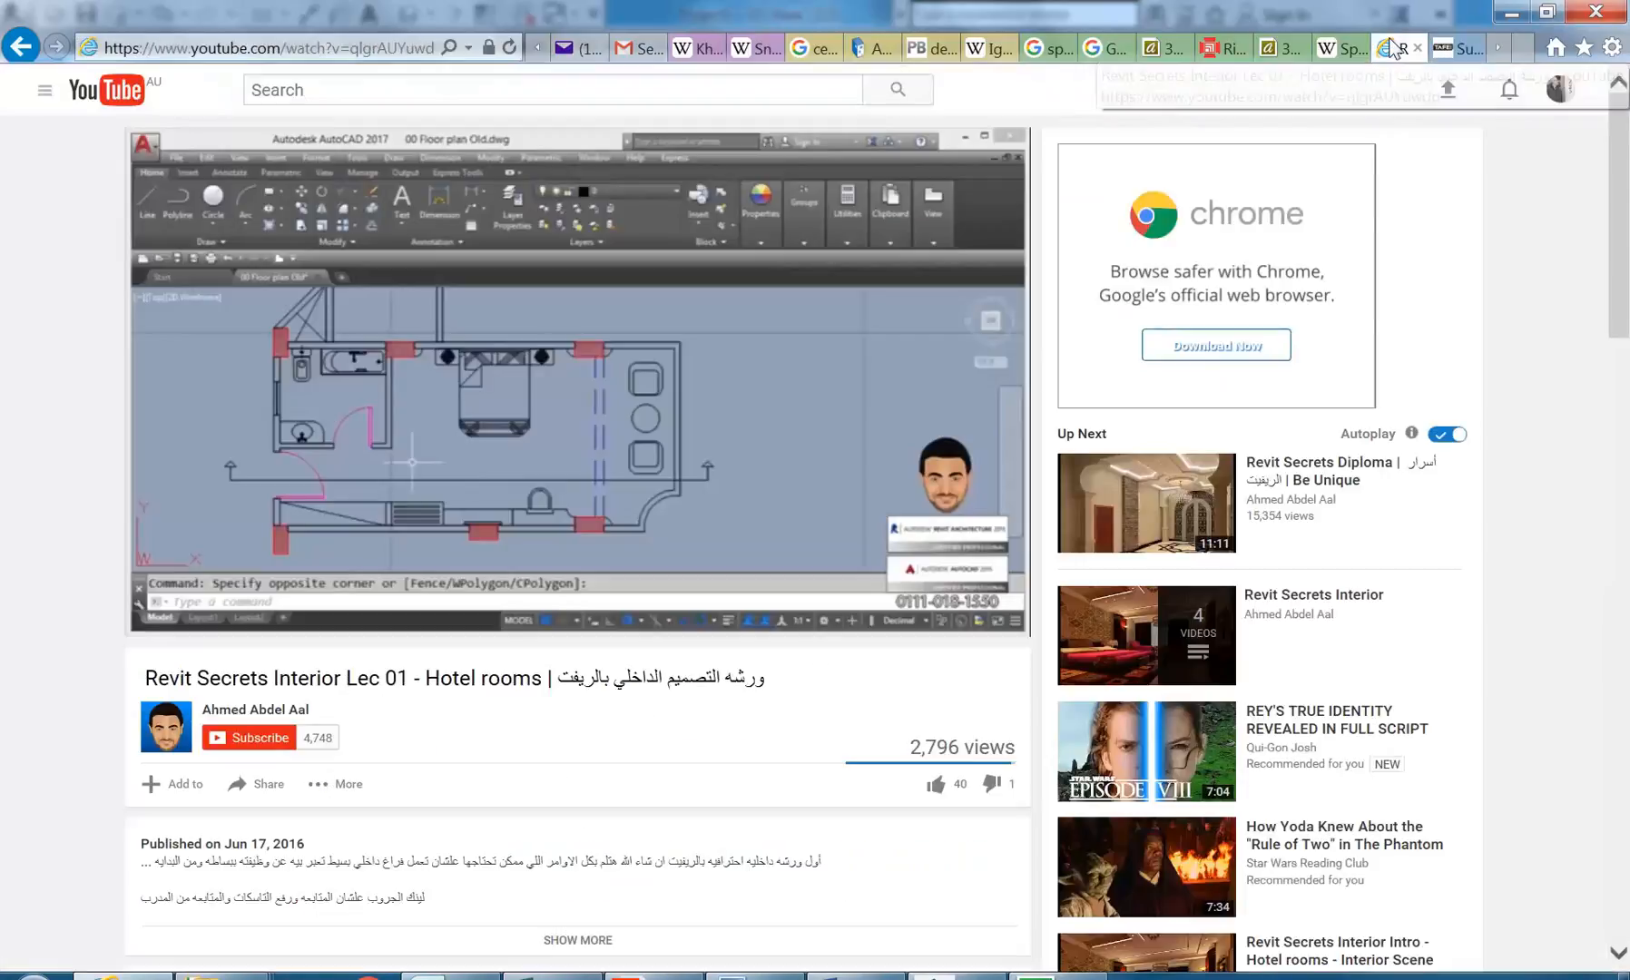
click(1455, 48)
click(317, 48)
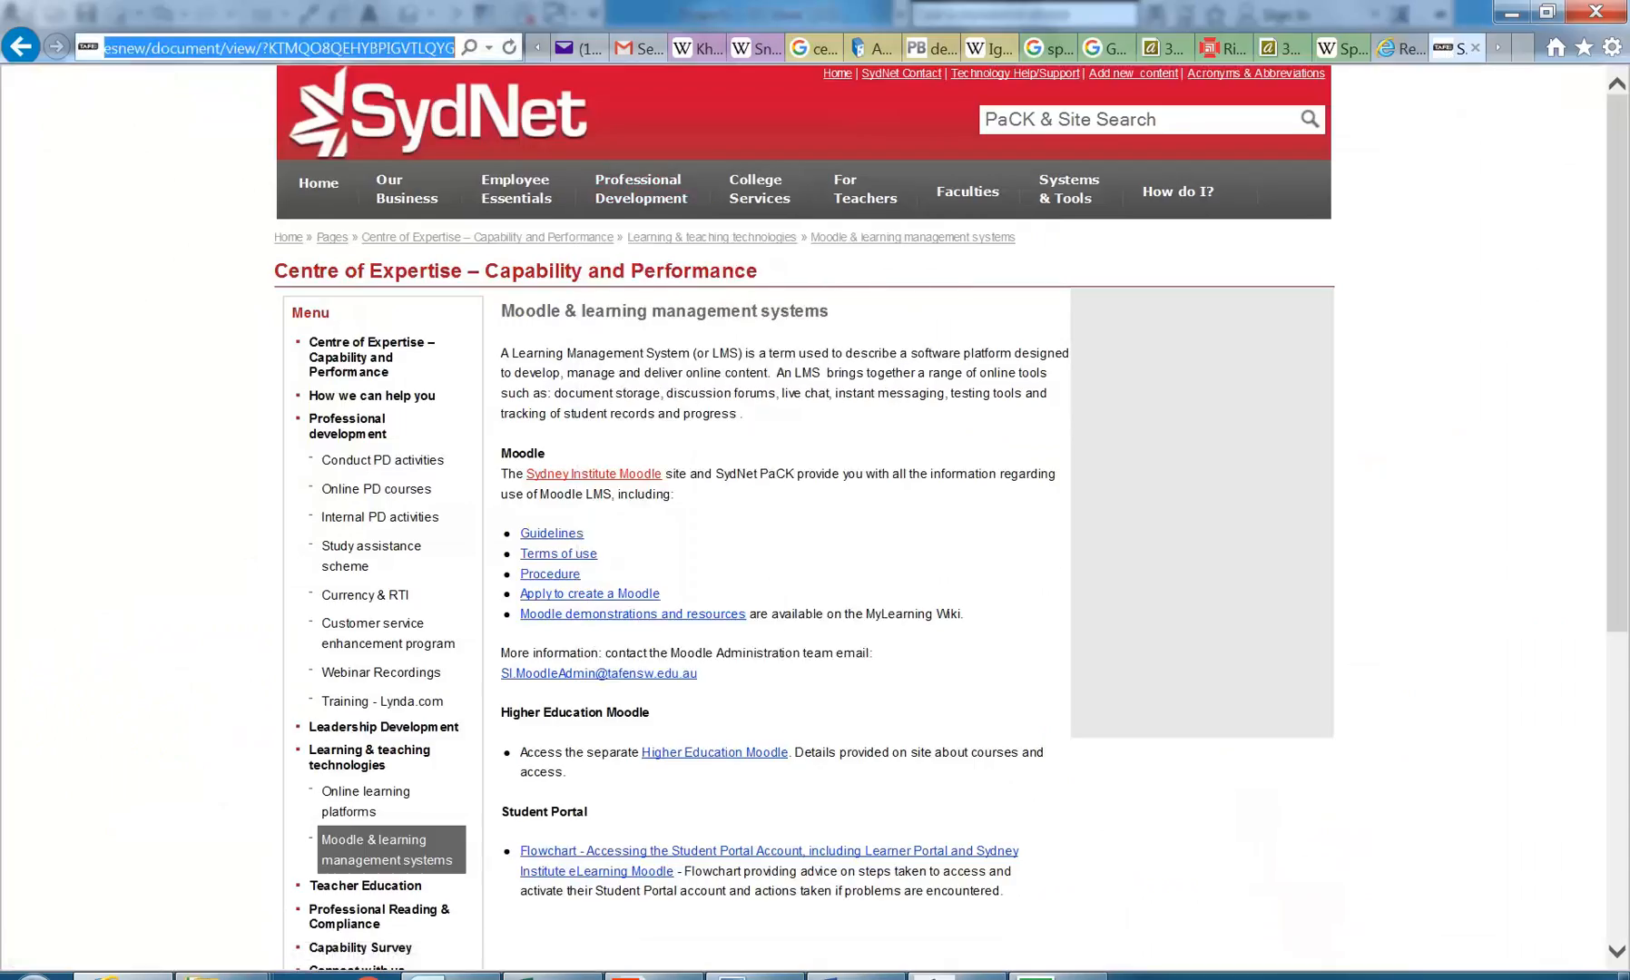
text(google.com.au/)
click(276, 82)
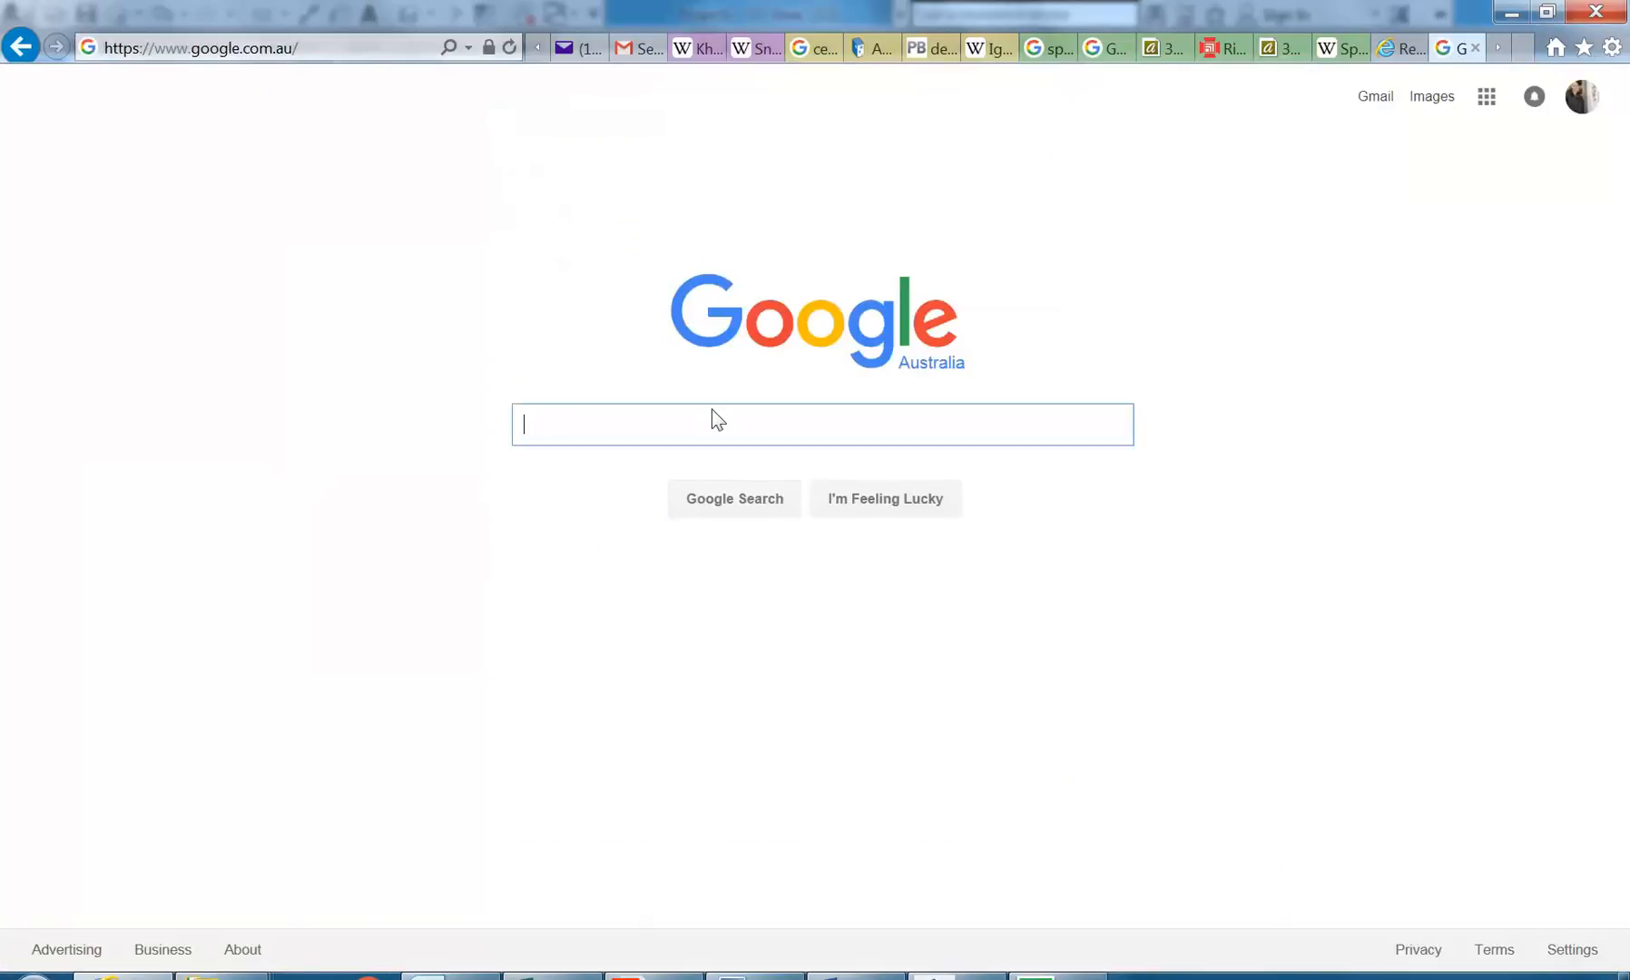
Step: Search Google for formit
text(formit)
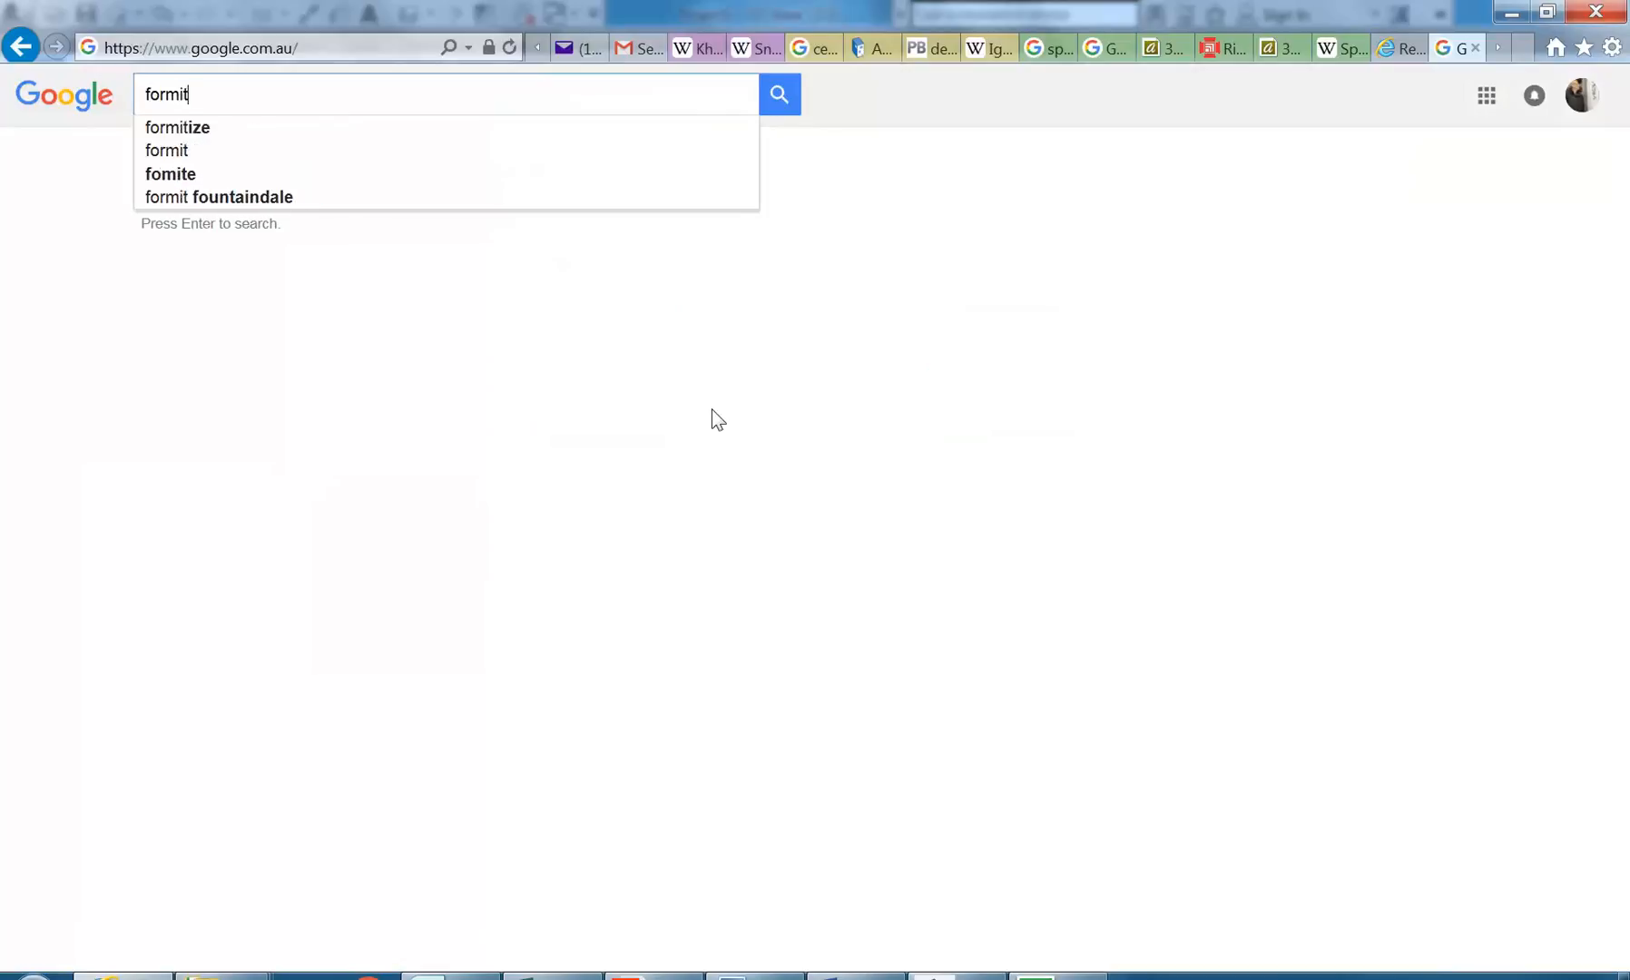
key(Return)
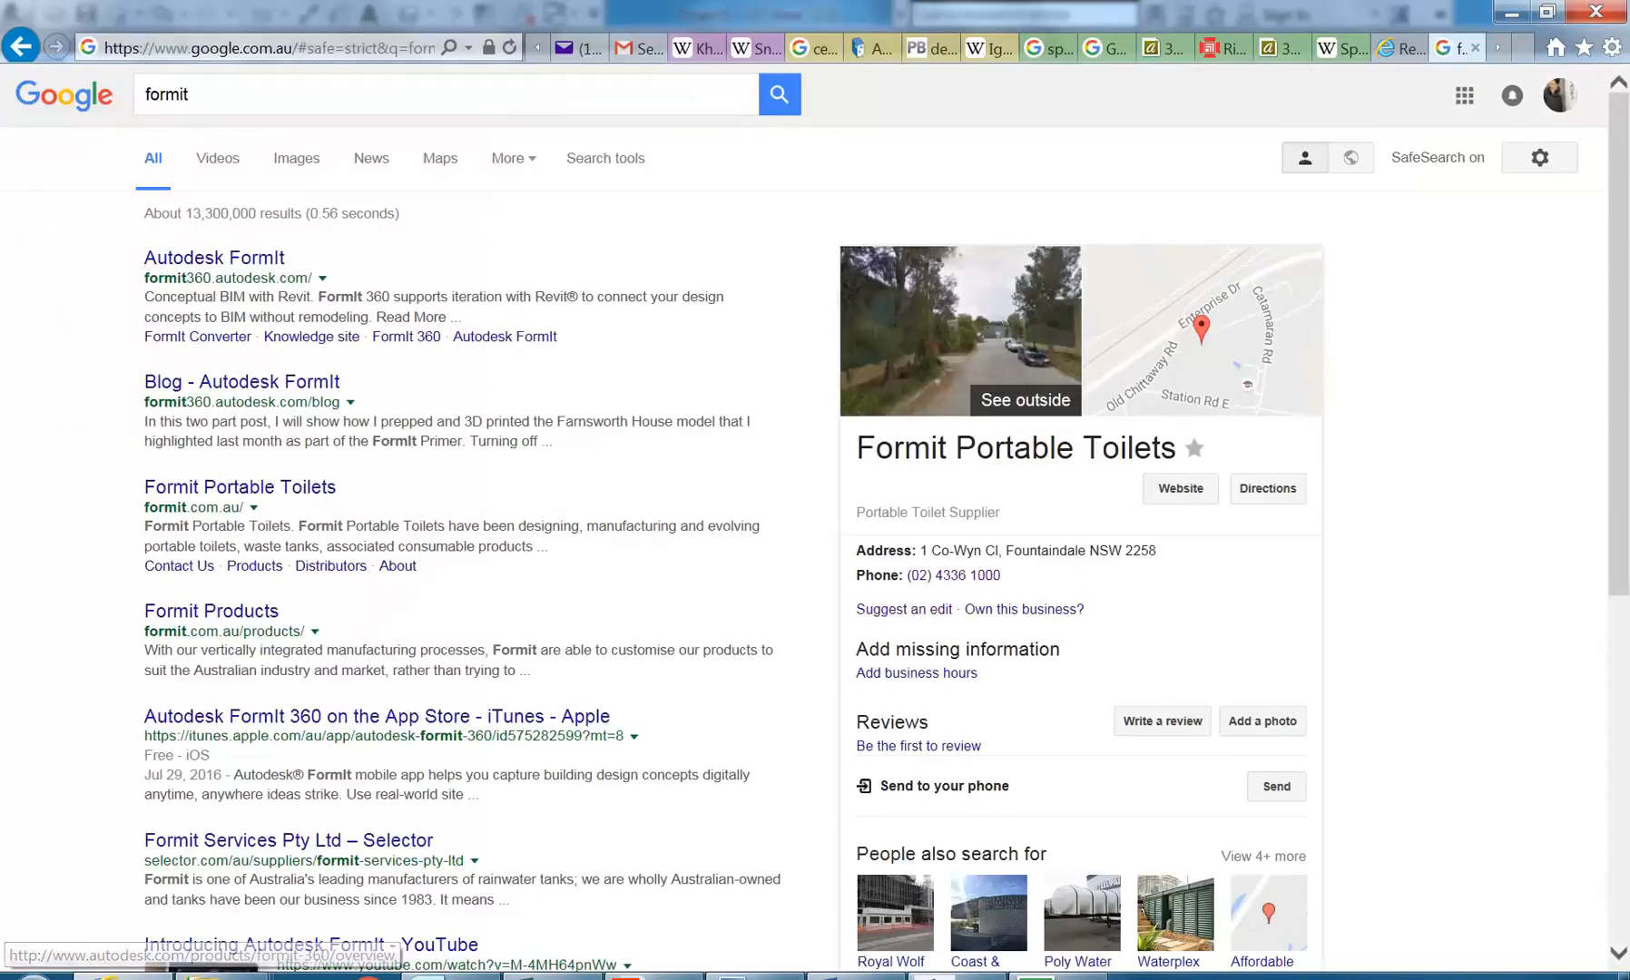
Step: Close the Moodle assignment page and bring up the Autodesk FormIt website at formit360.autodesk.com
click(1498, 50)
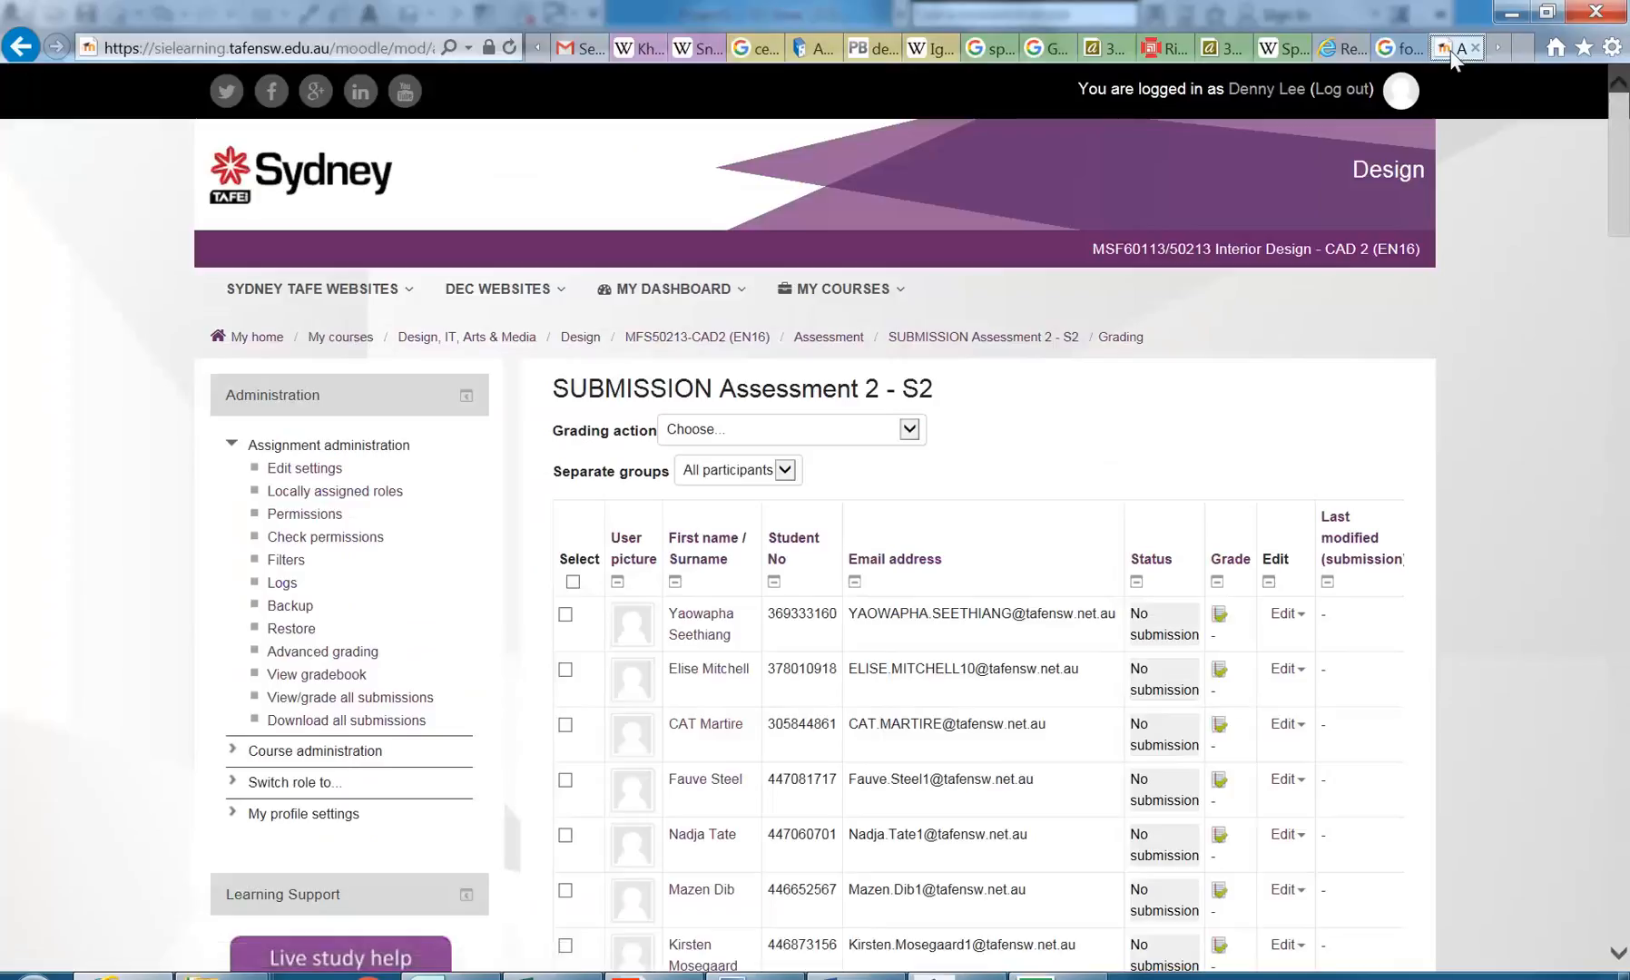
click(1398, 50)
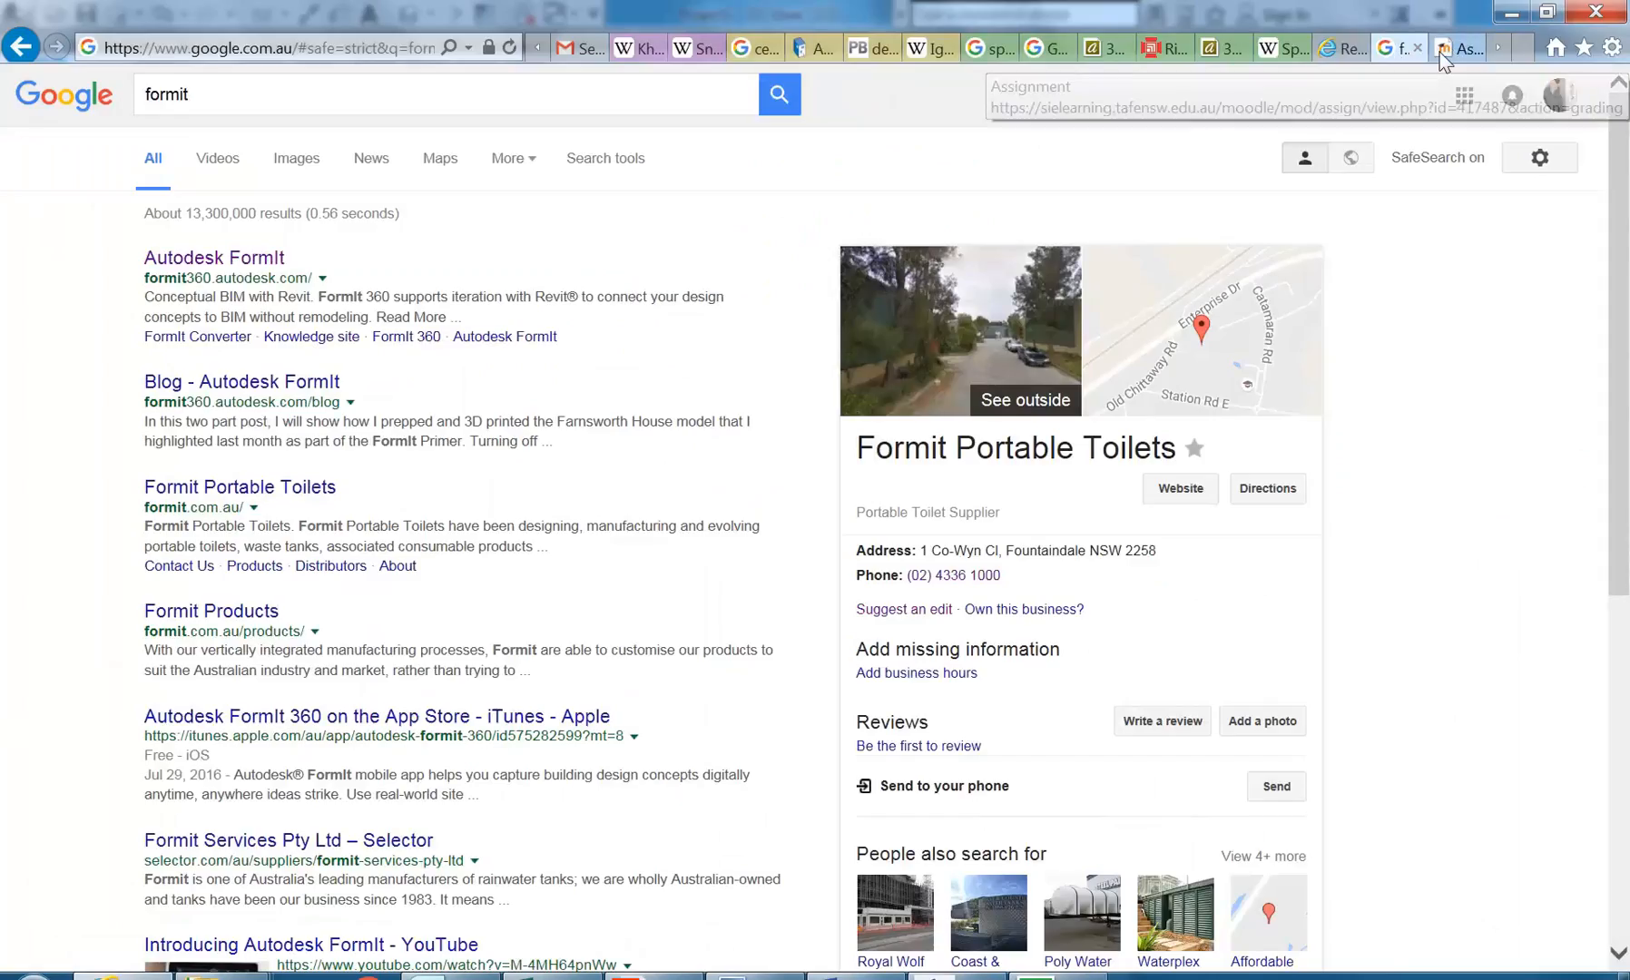
click(1441, 53)
click(1475, 49)
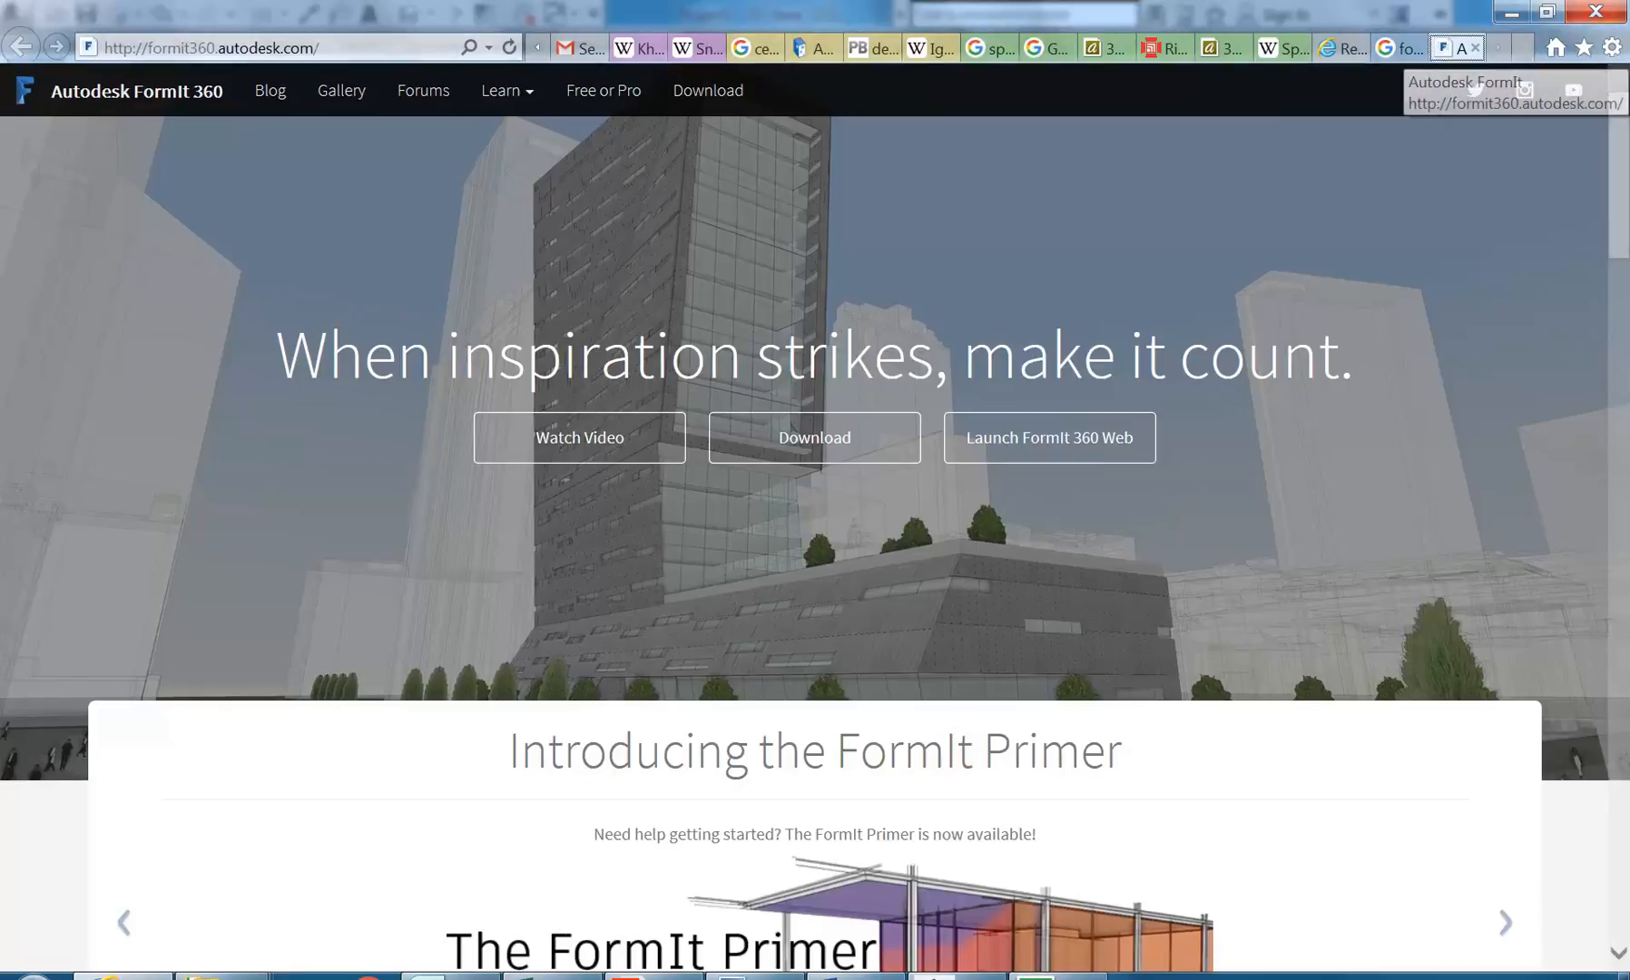
Step: Read through the Autodesk FormIt home page, covering the FormIt Primer, Conceptual BIM with Revit and Sketch in 3D sections
scroll(808, 772, down, 5)
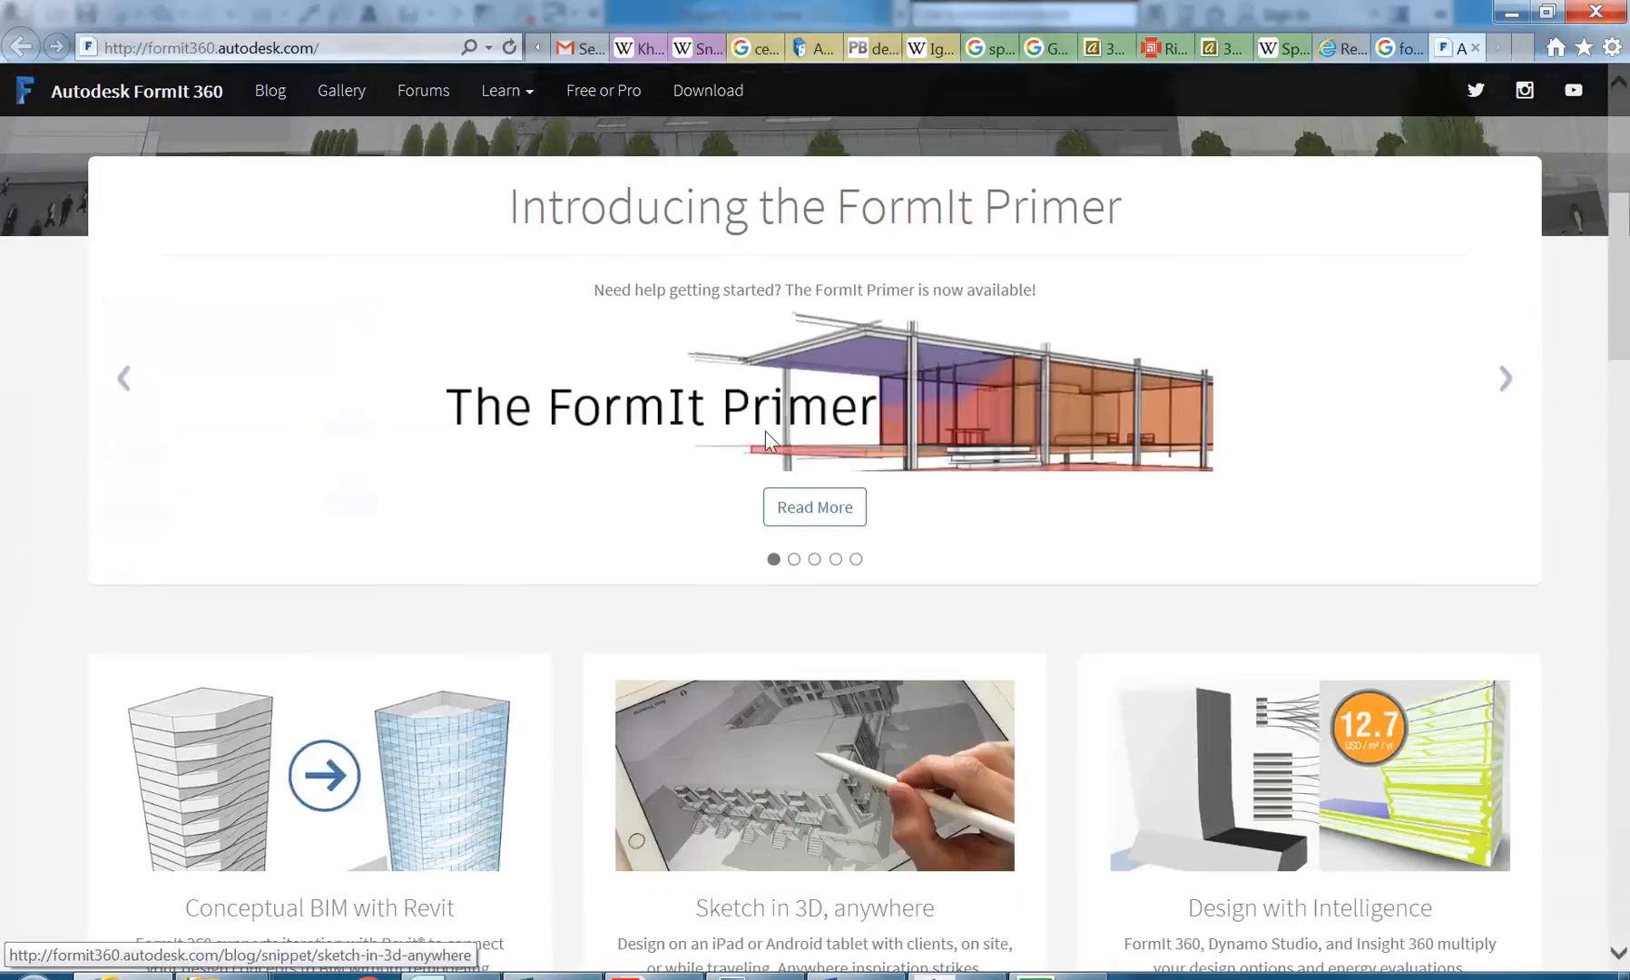
scroll(309, 454, down, 7)
scroll(309, 462, up, 4)
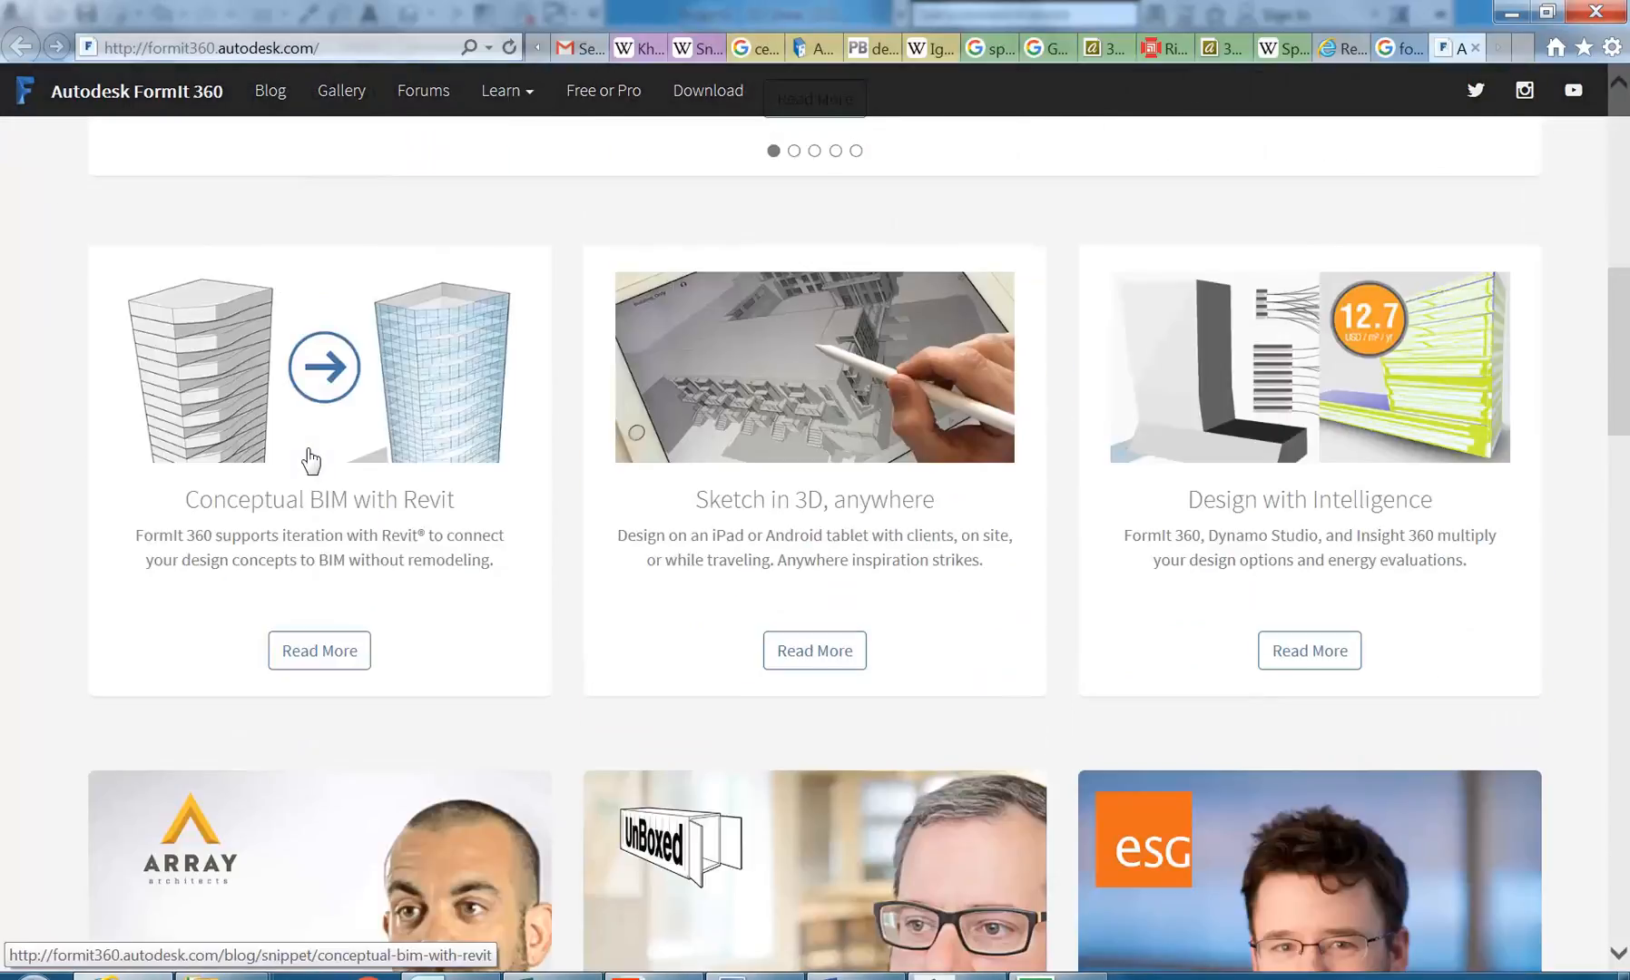
scroll(408, 559, up, 5)
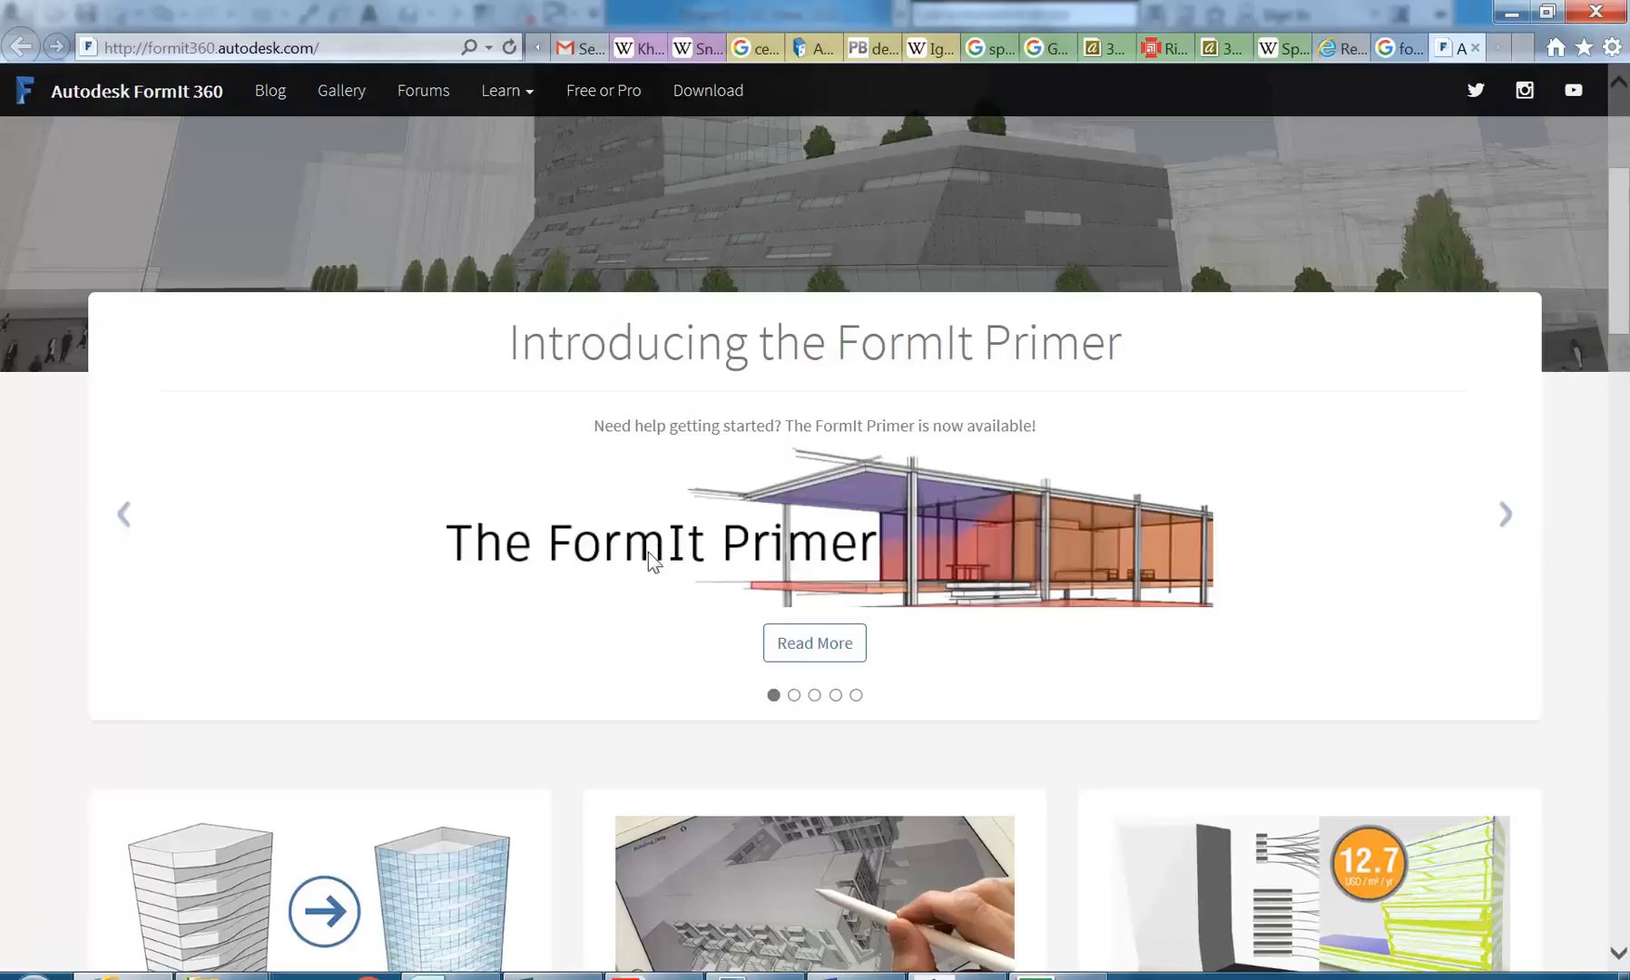
scroll(645, 567, down, 5)
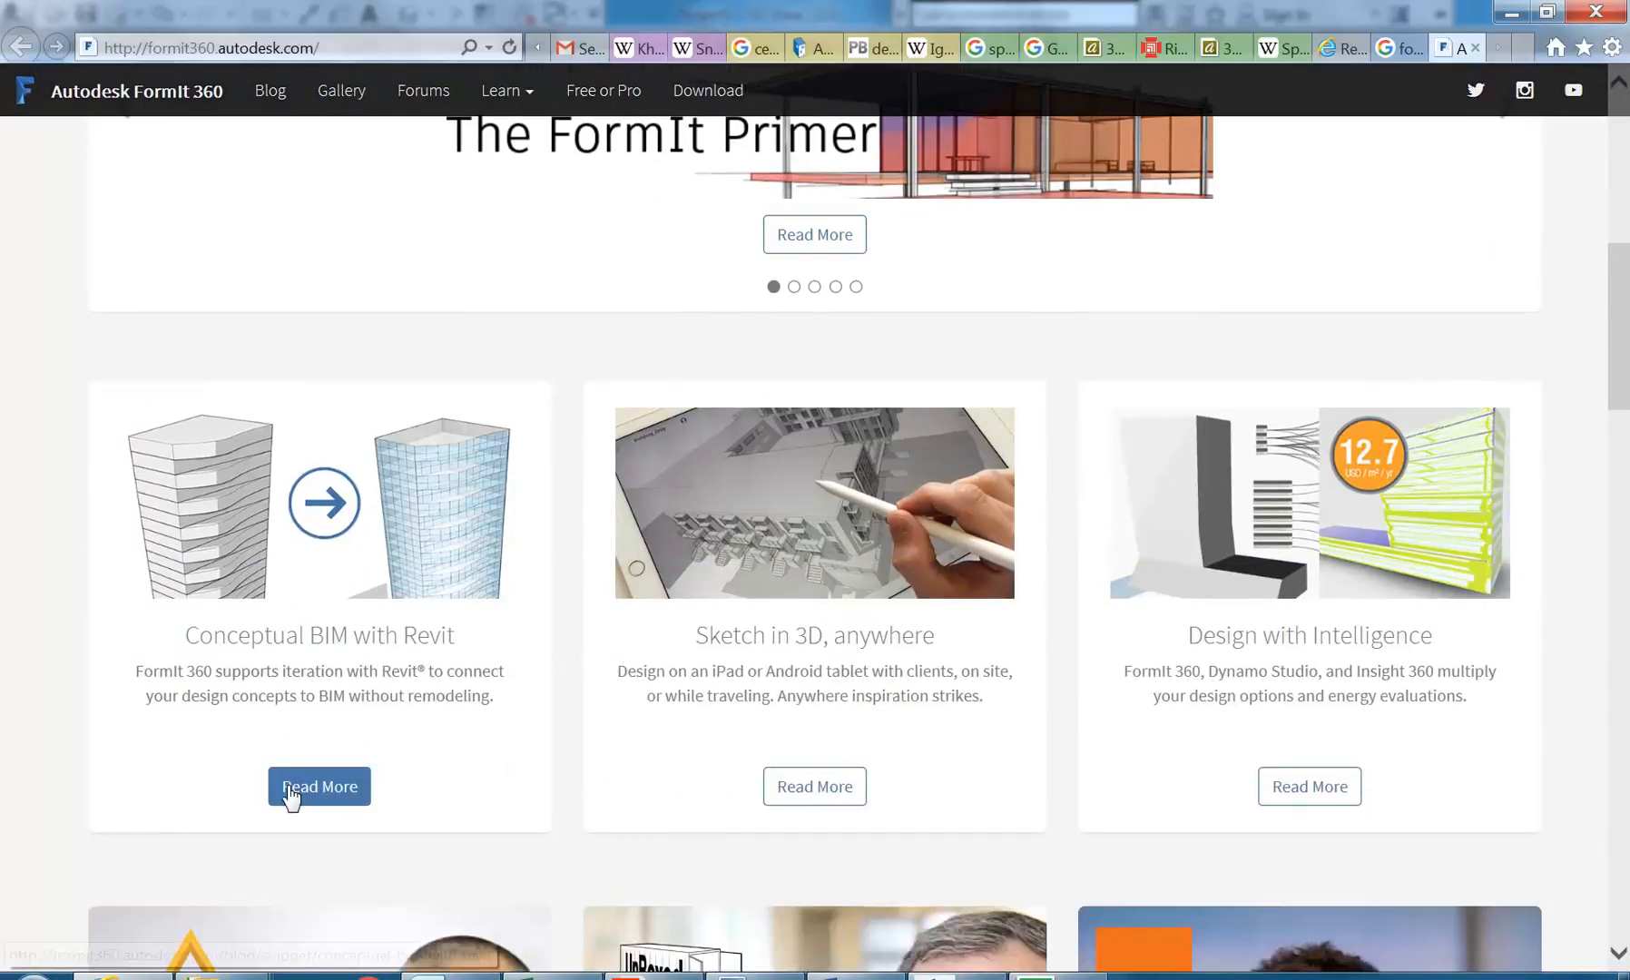
scroll(677, 626, down, 6)
scroll(331, 617, up, 3)
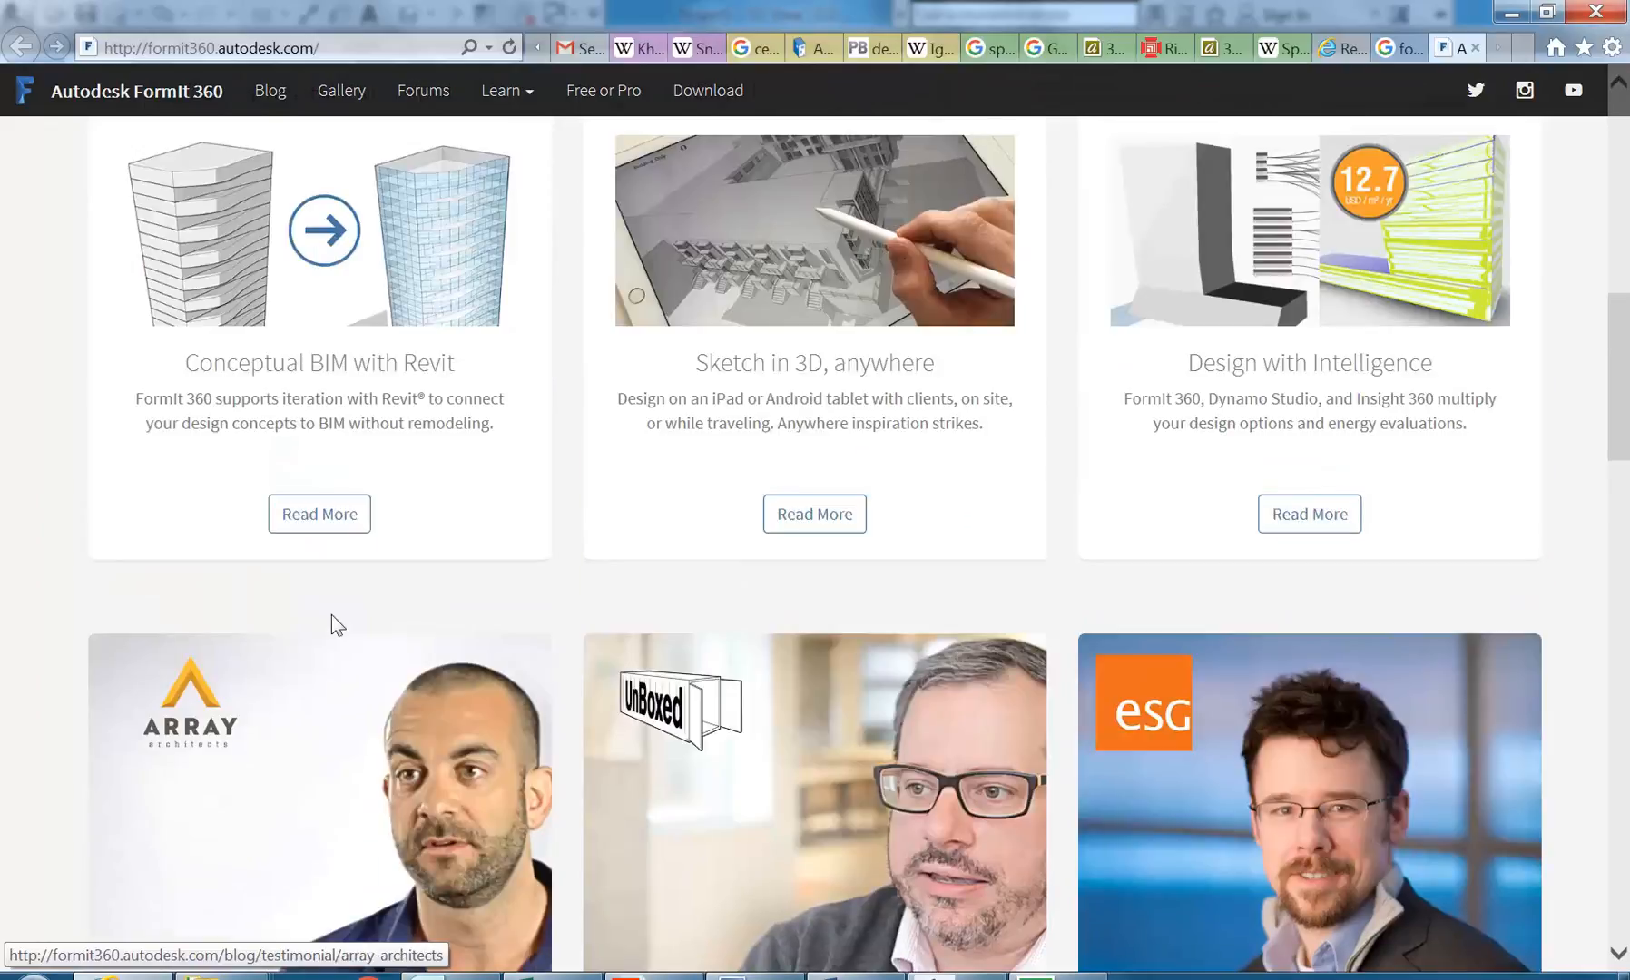
scroll(324, 525, up, 3)
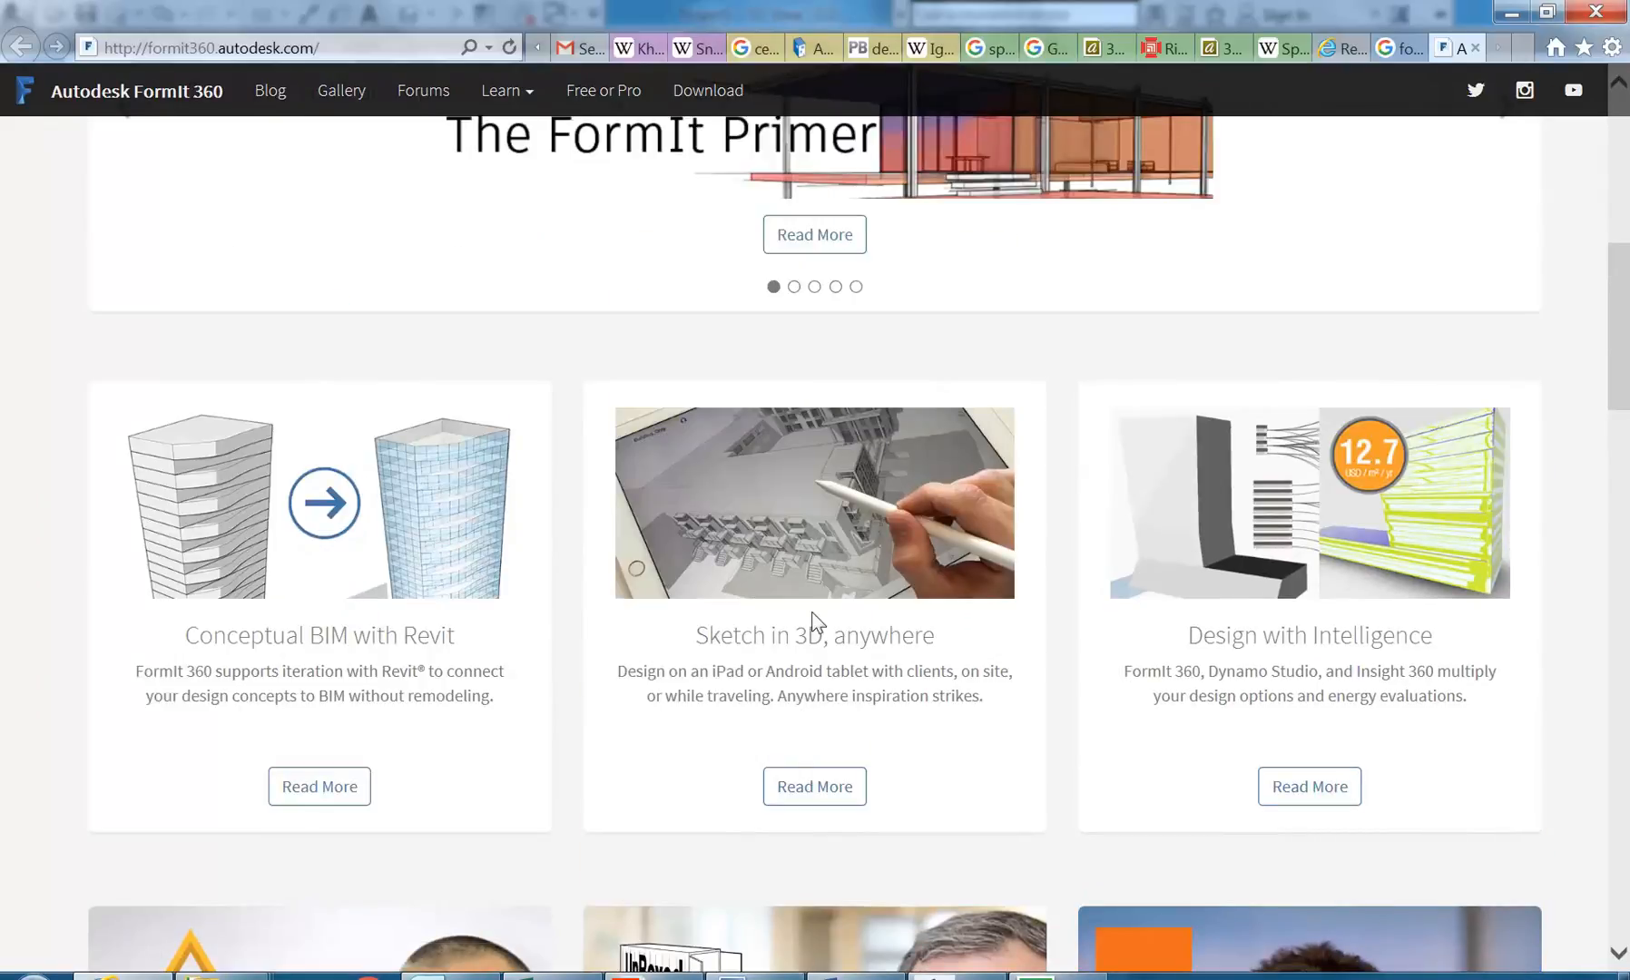
scroll(824, 522, up, 9)
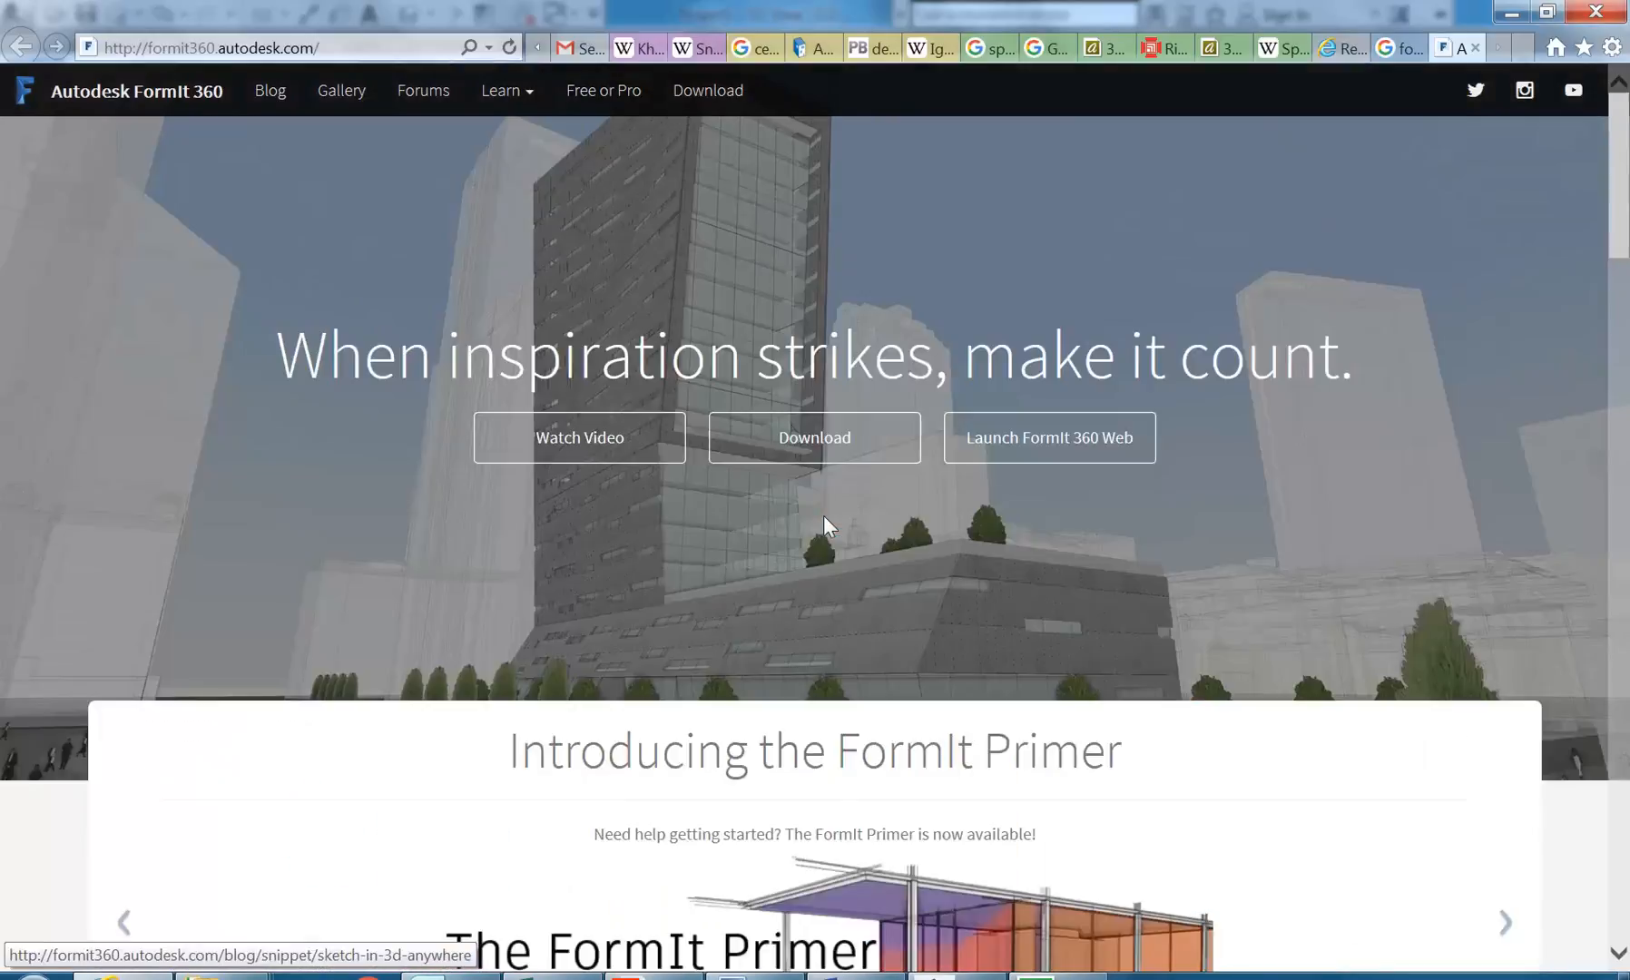
scroll(822, 515, down, 5)
scroll(589, 465, up, 5)
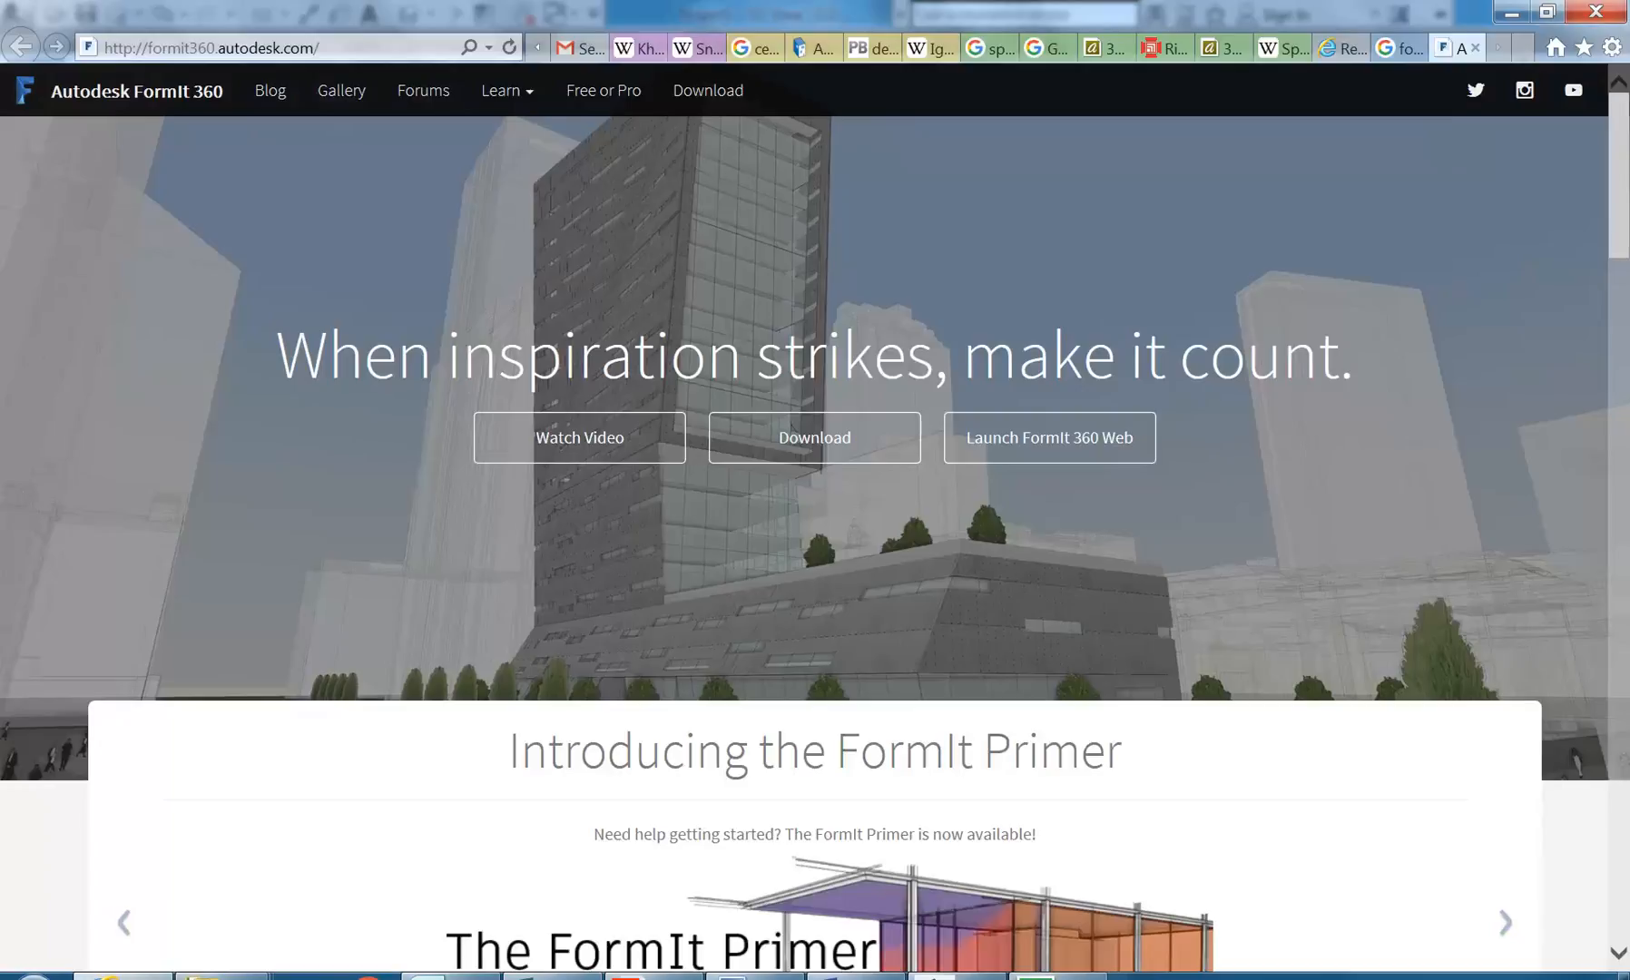
scroll(731, 712, down, 6)
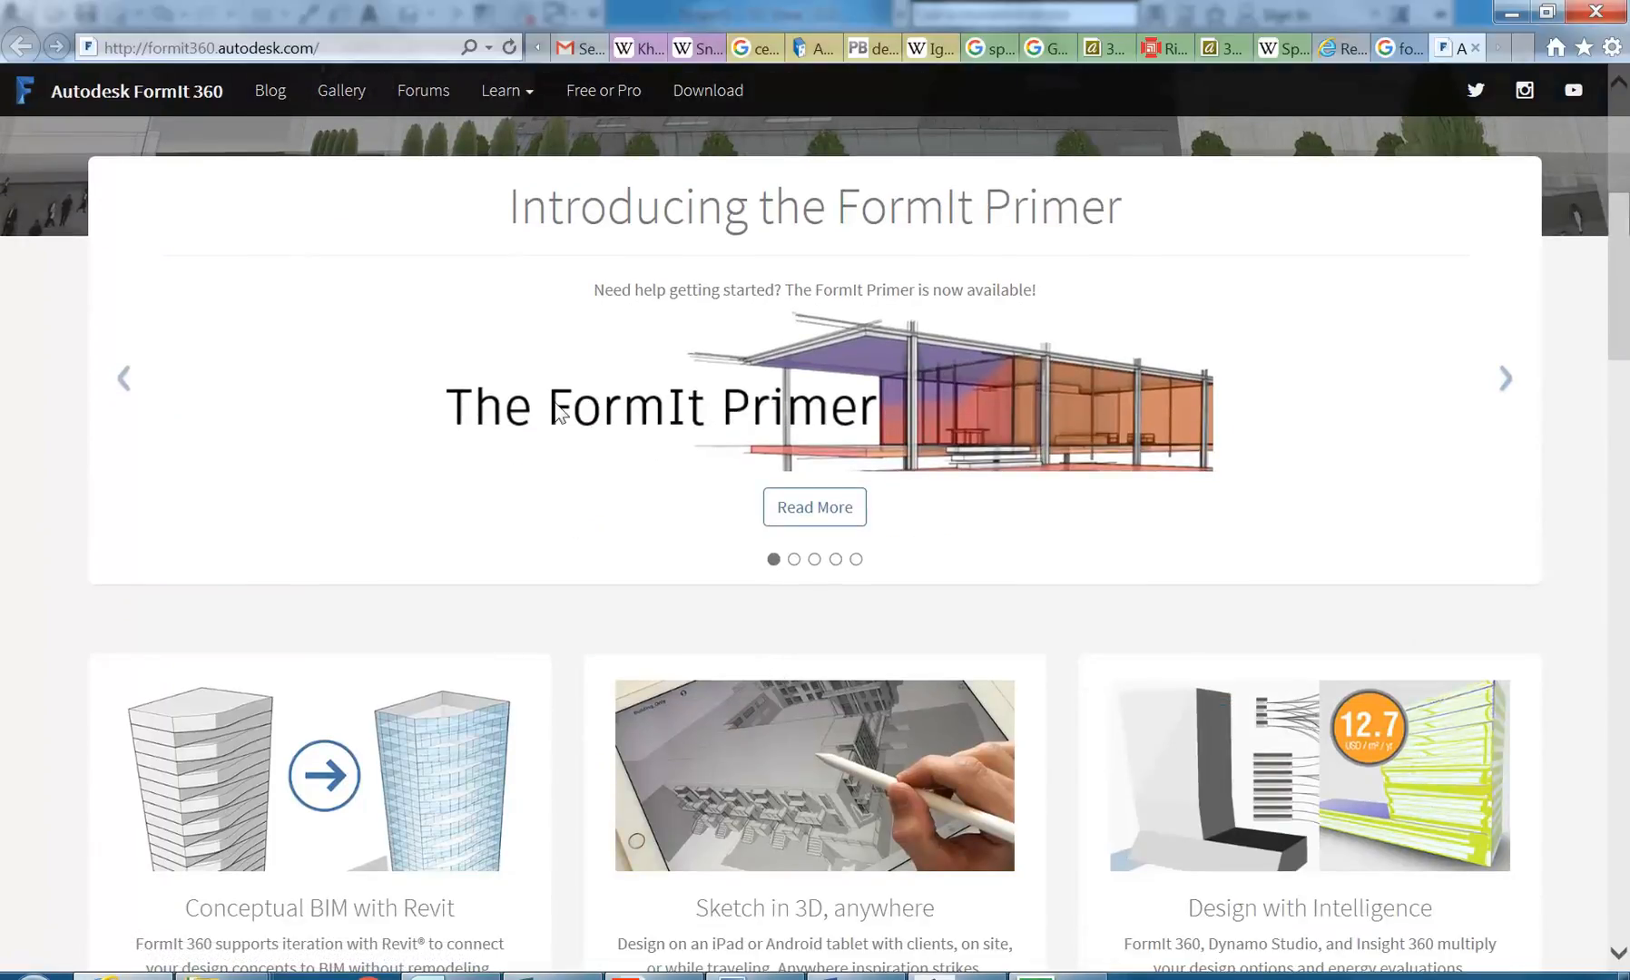
scroll(653, 443, up, 3)
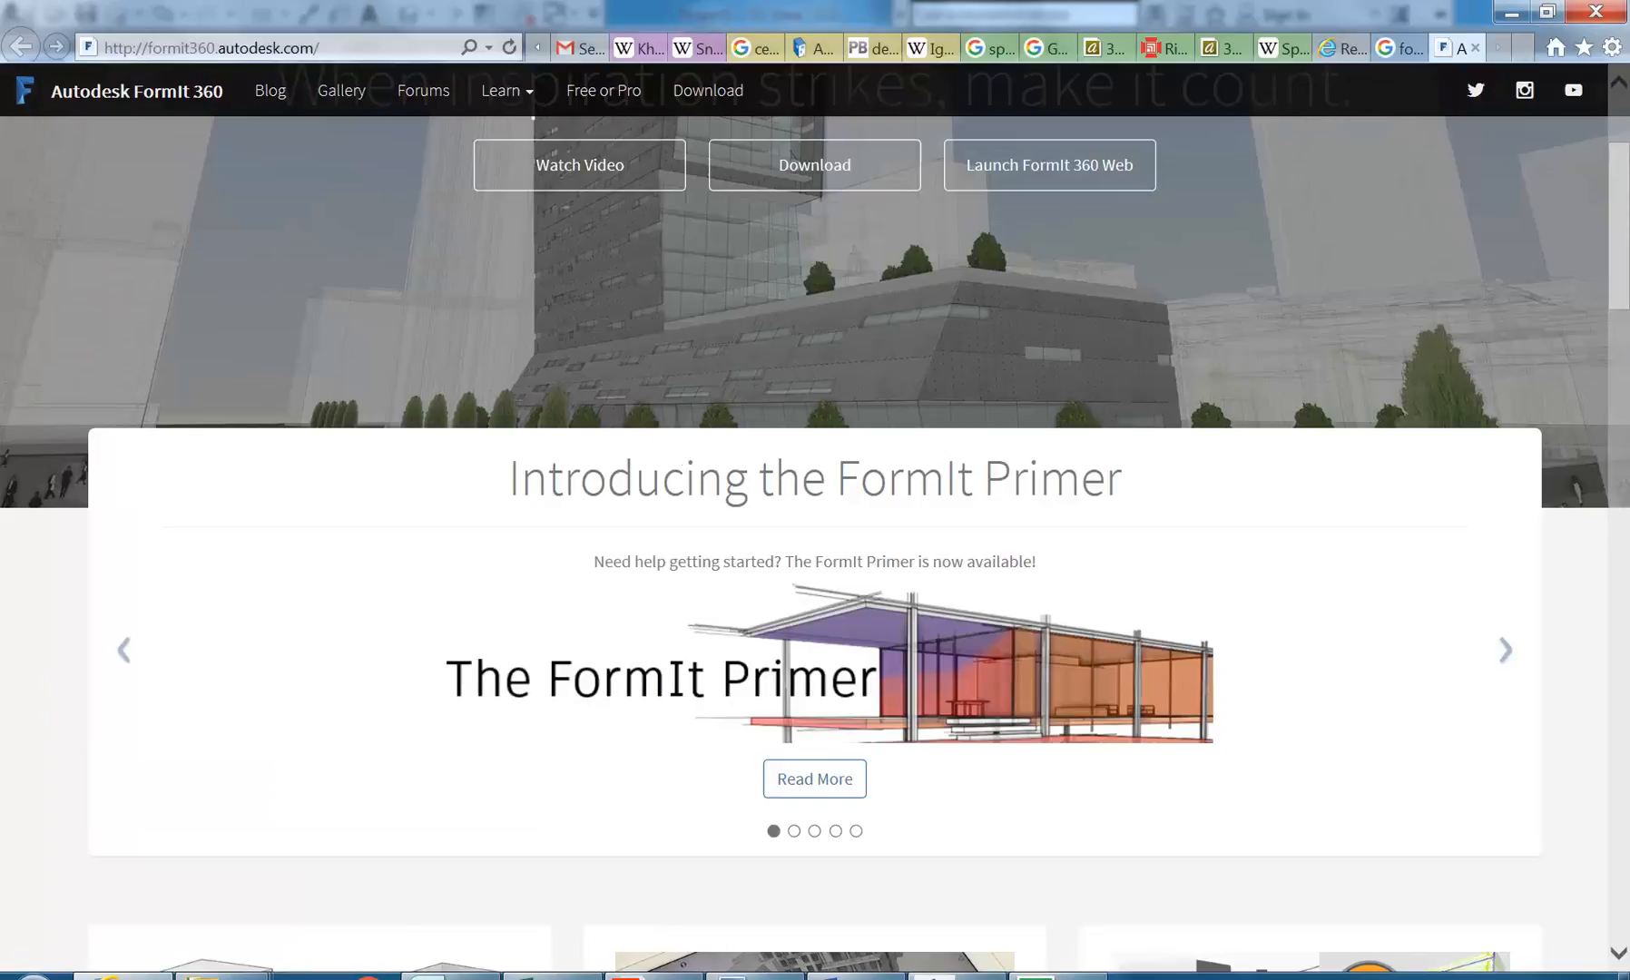
Step: Open Google in a new browser tab and search for autodesk dynamo
click(1524, 47)
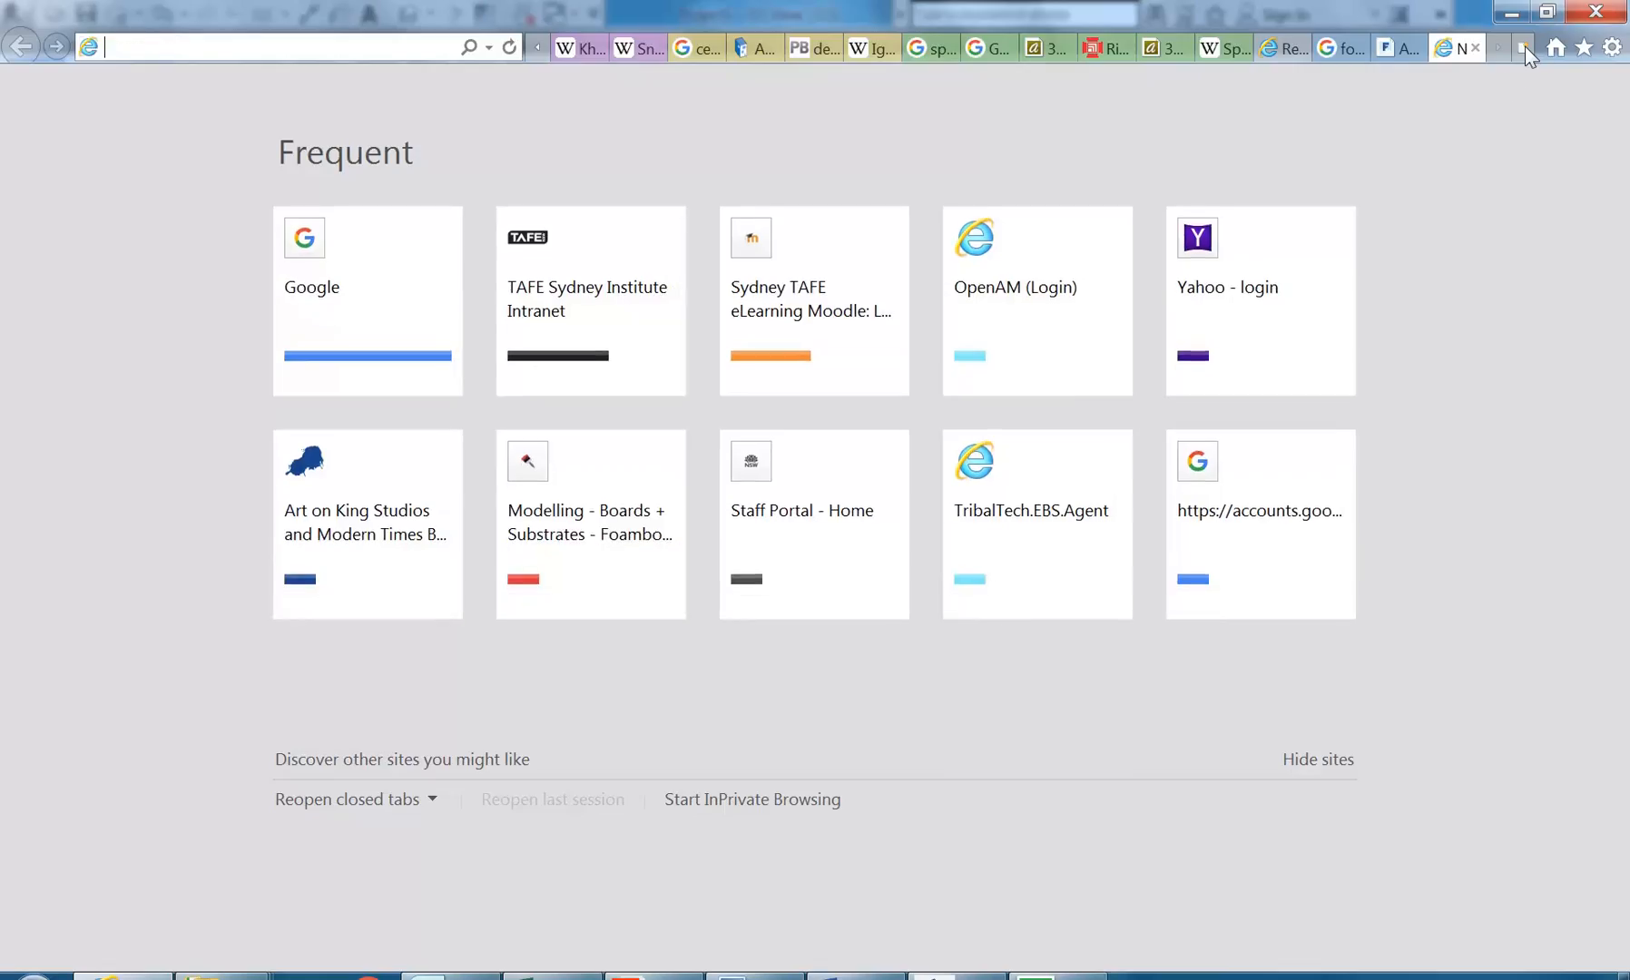
click(324, 308)
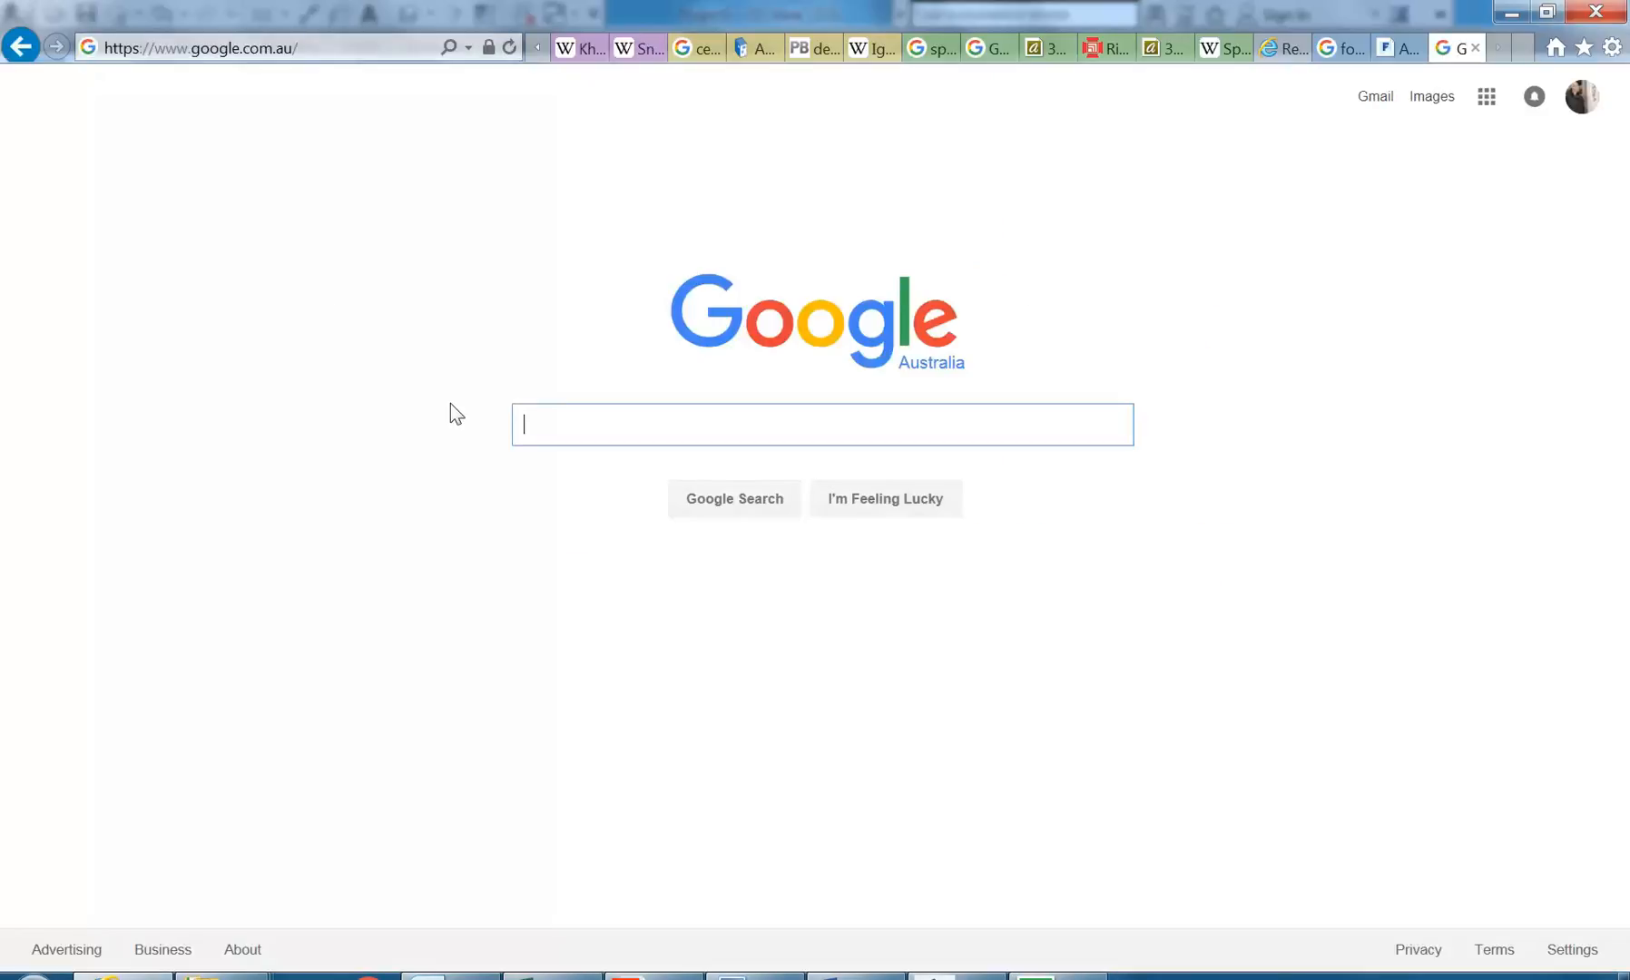
text(a)
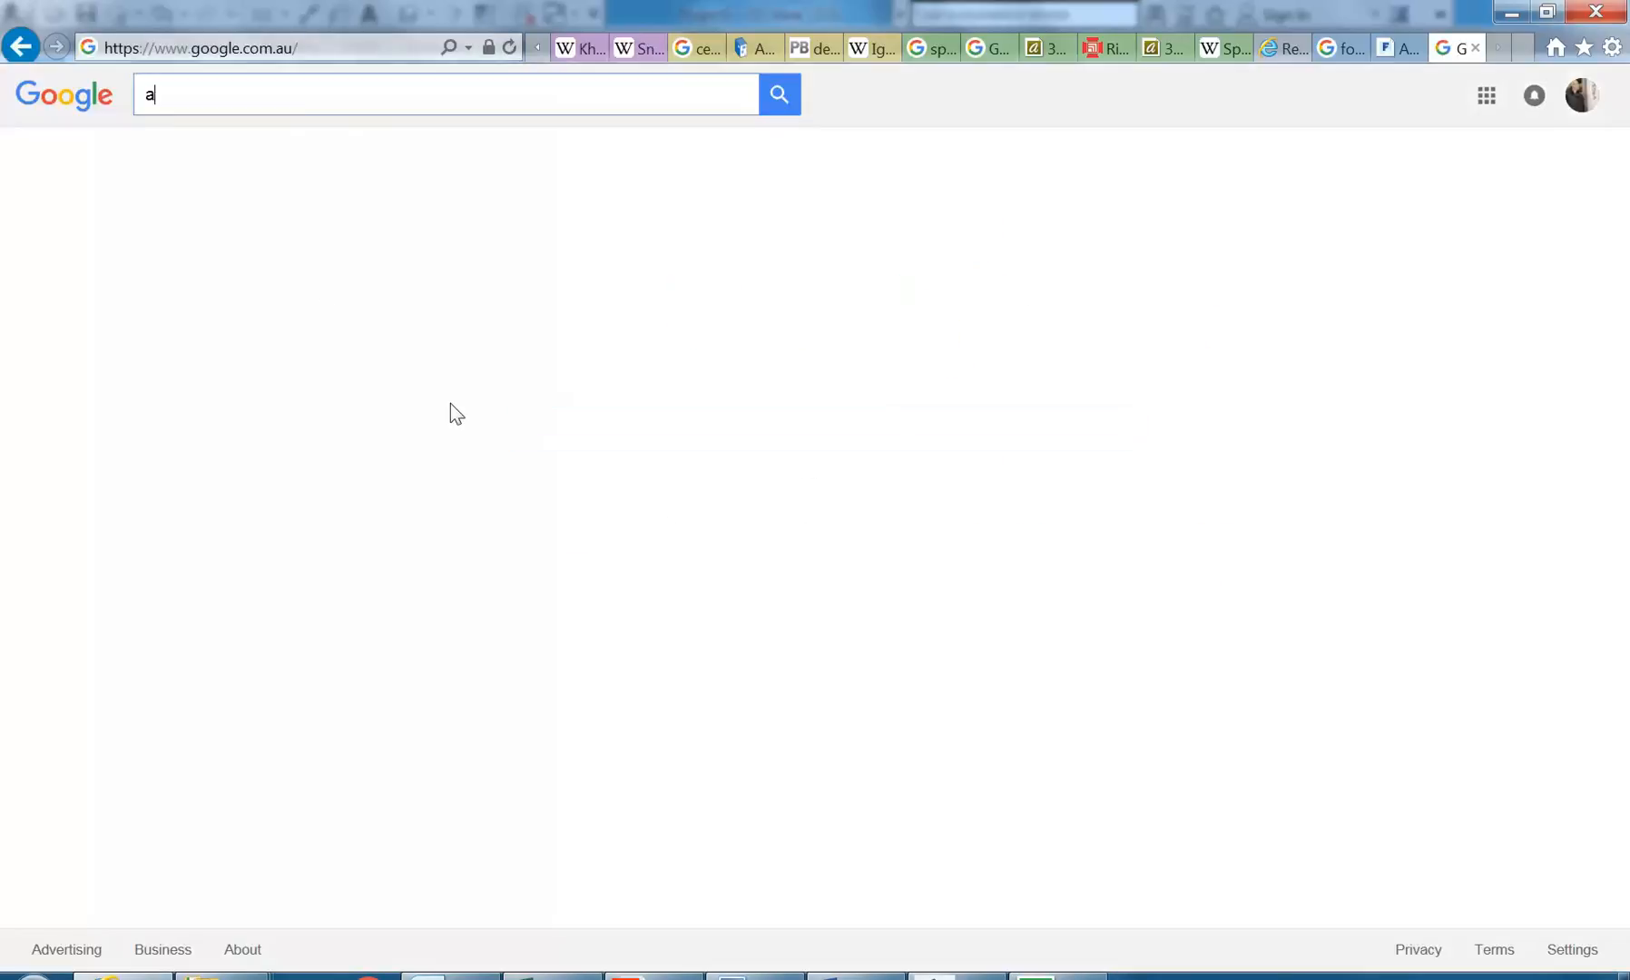
text(utodesk )
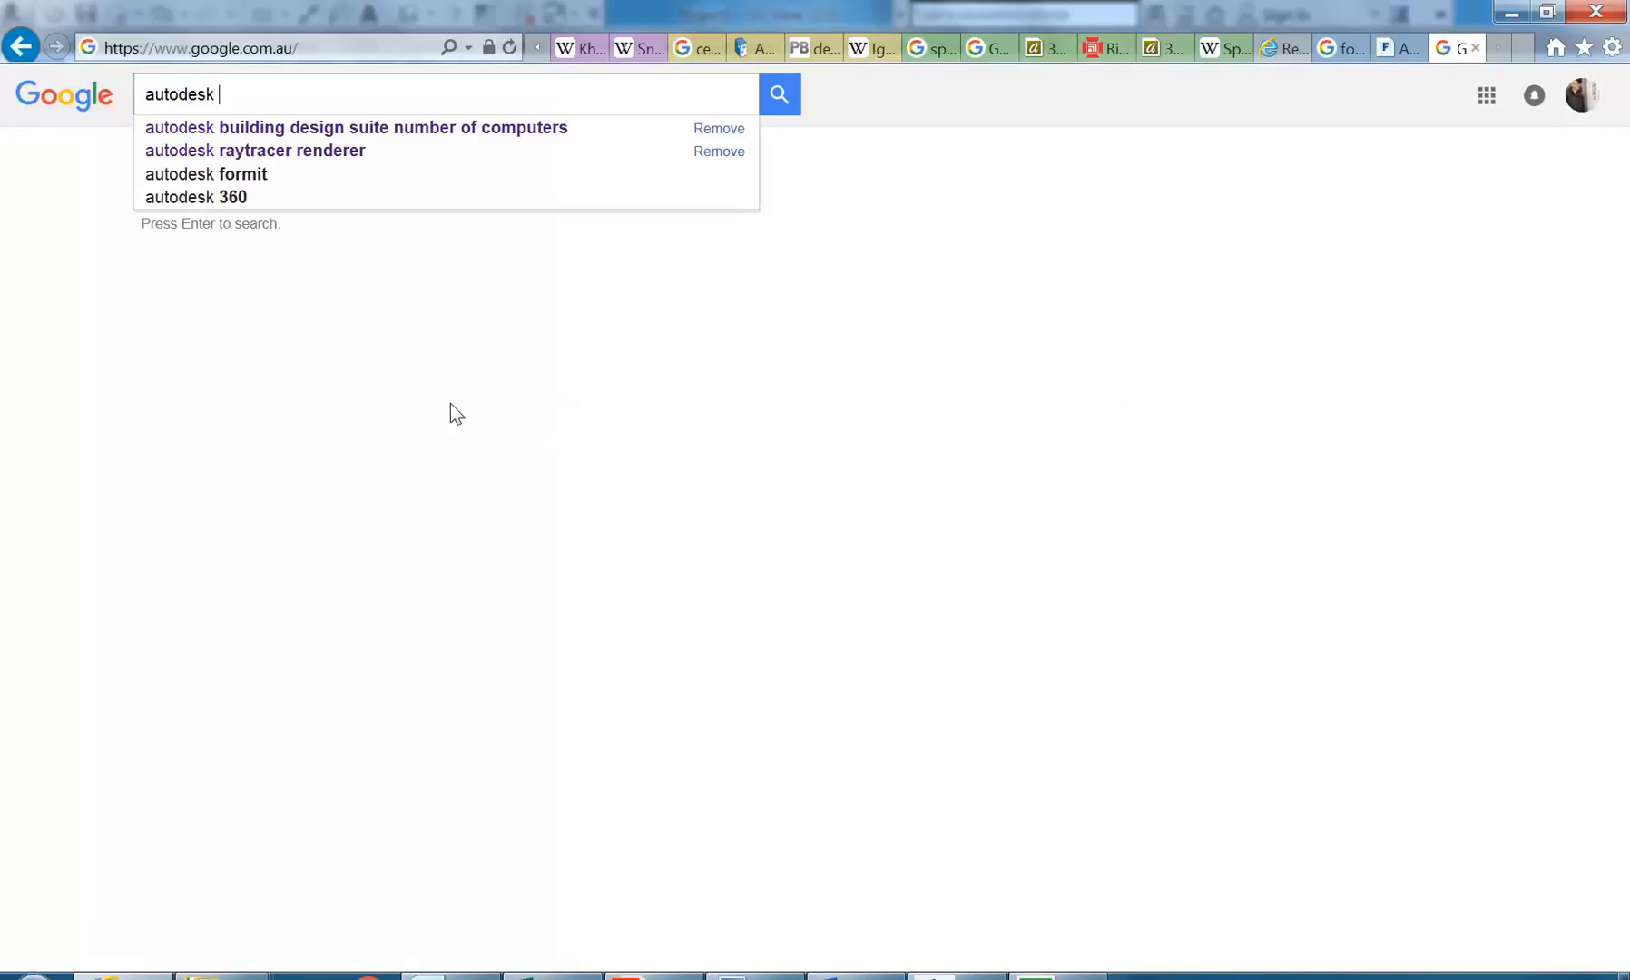
text(dynamo)
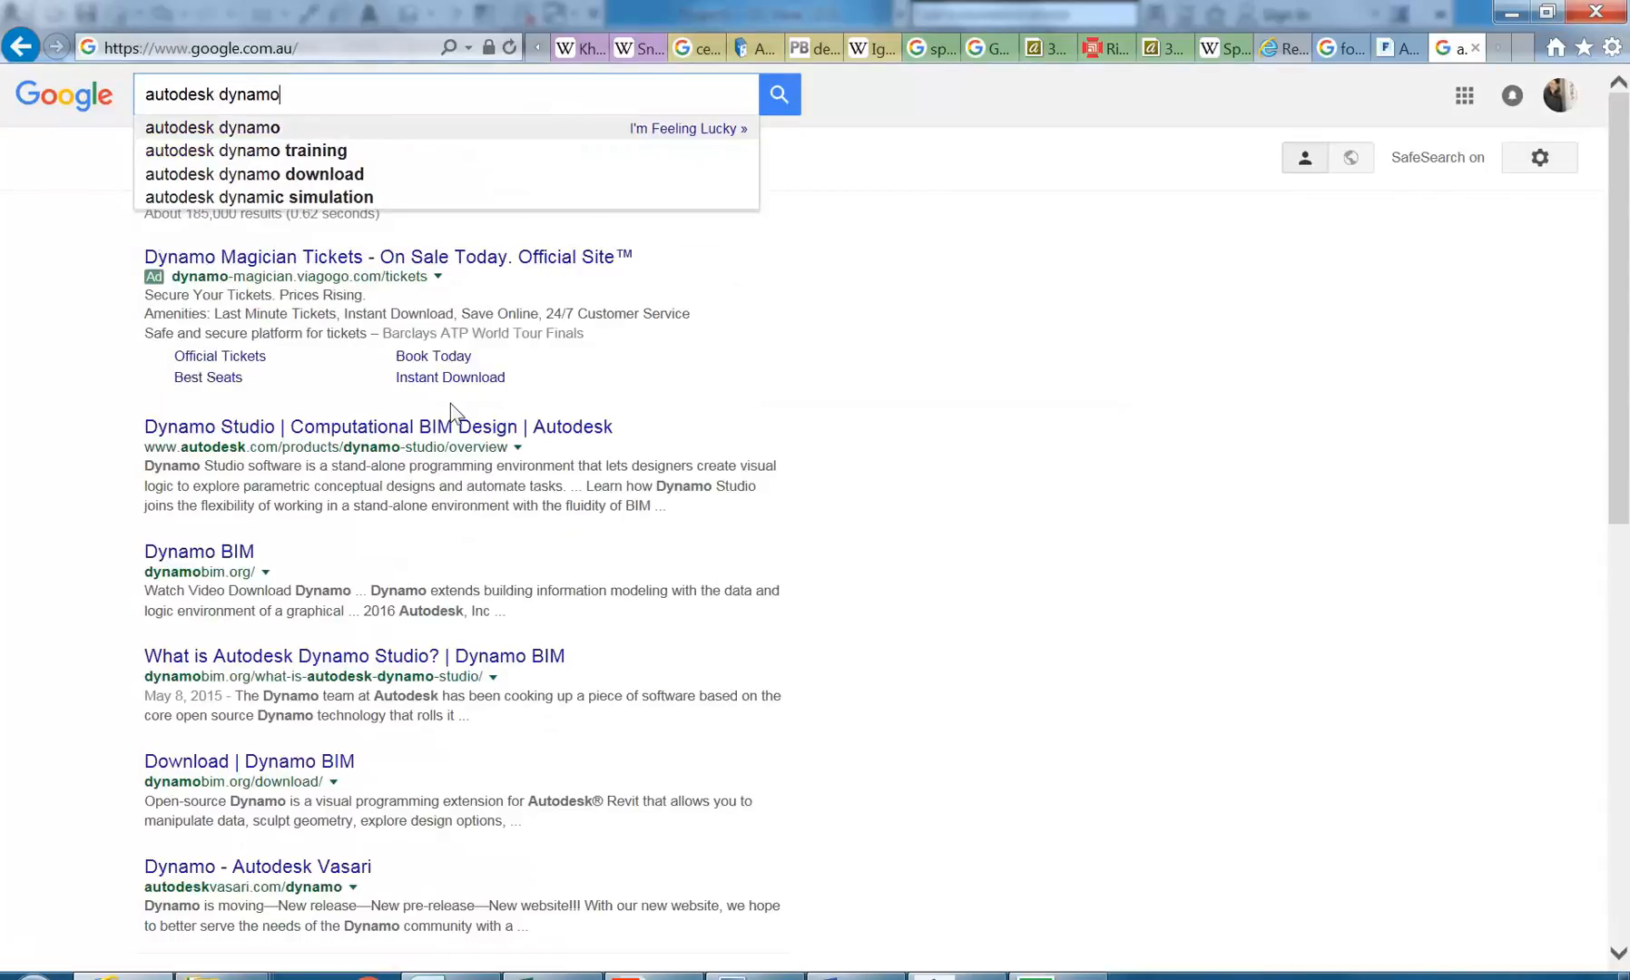
key(Return)
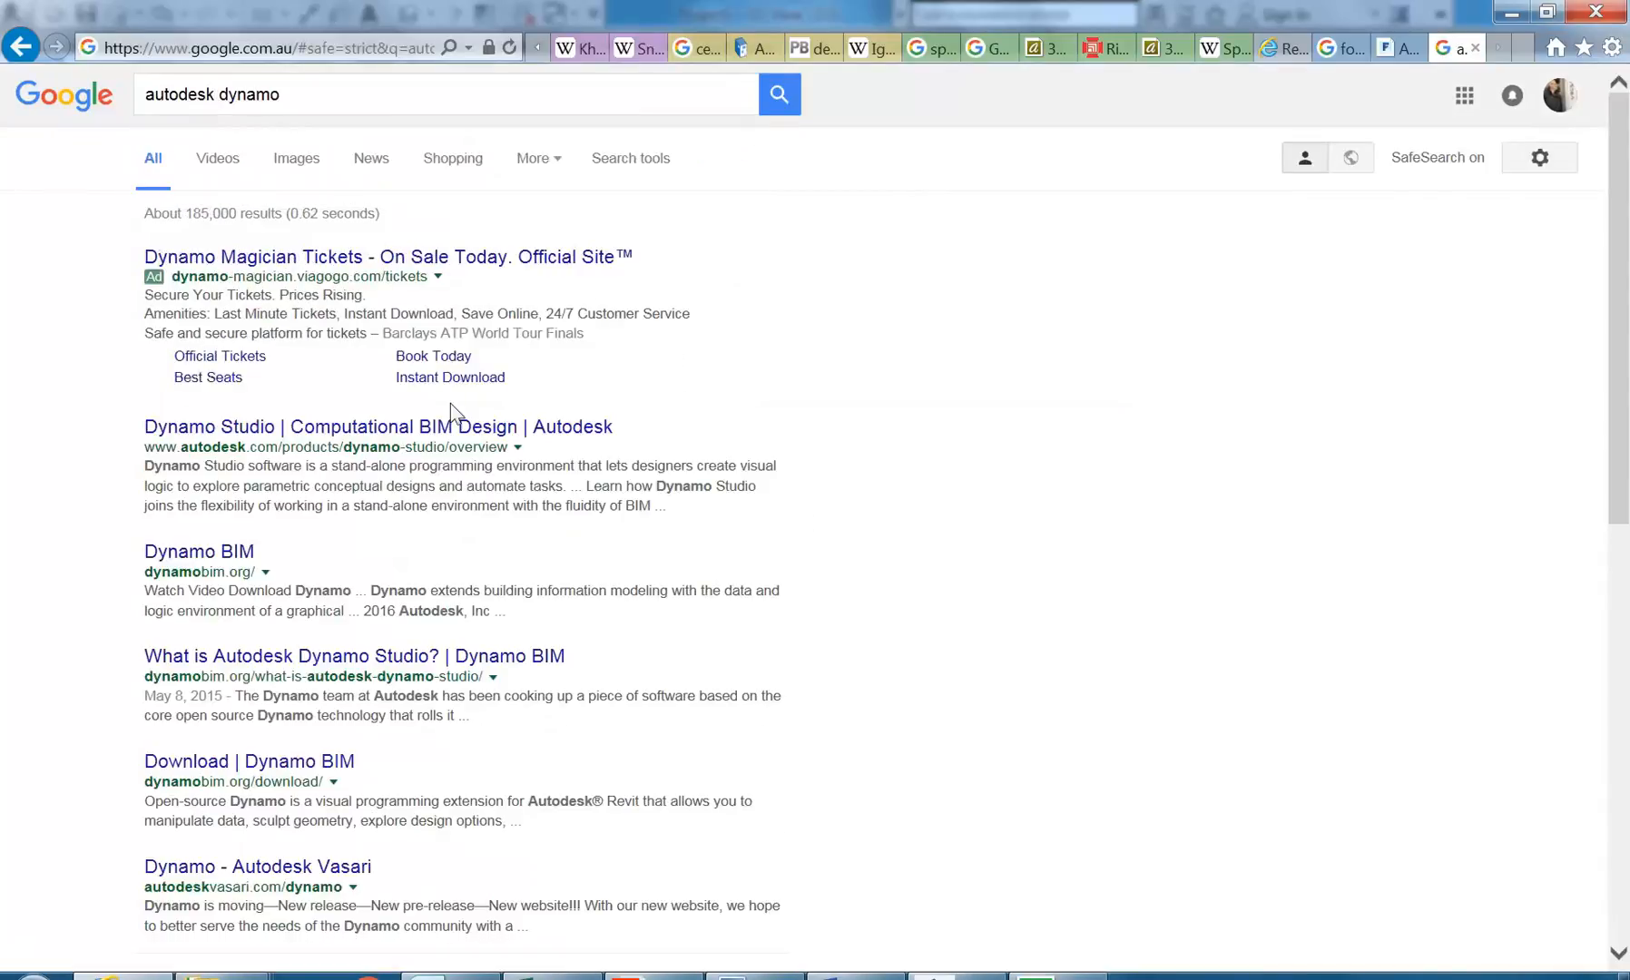
Step: Open the Dynamo Studio result on autodesk.com in its own tab and read the overview of the computational BIM design software
middle_click(362, 434)
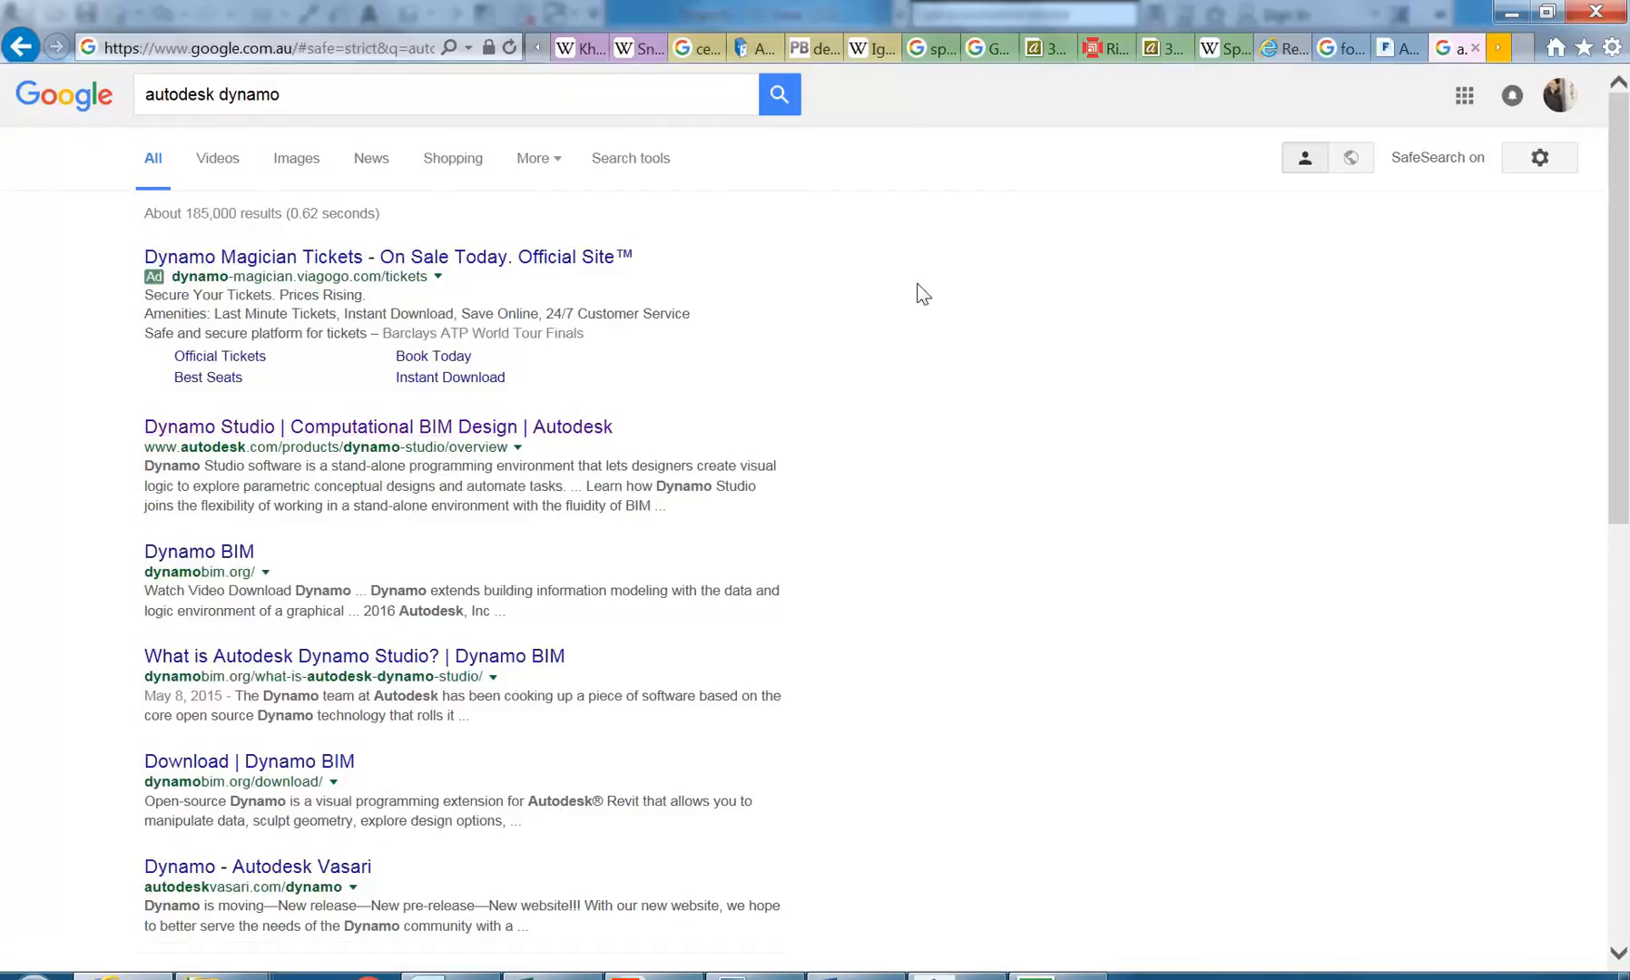
click(1498, 61)
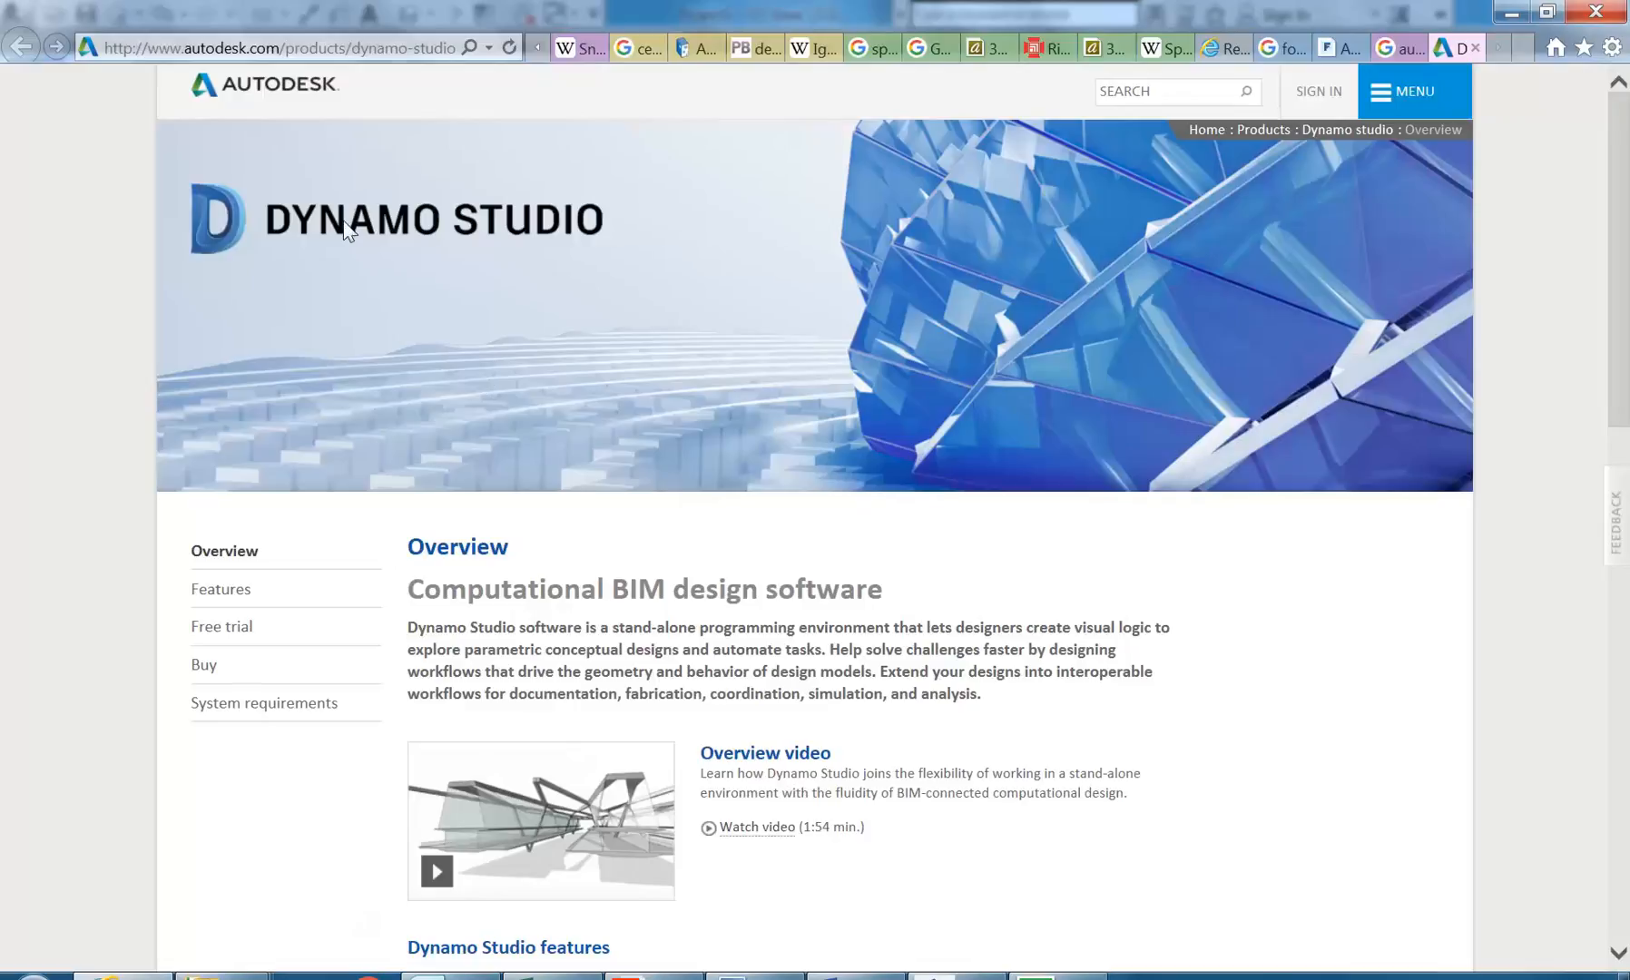
scroll(658, 444, down, 3)
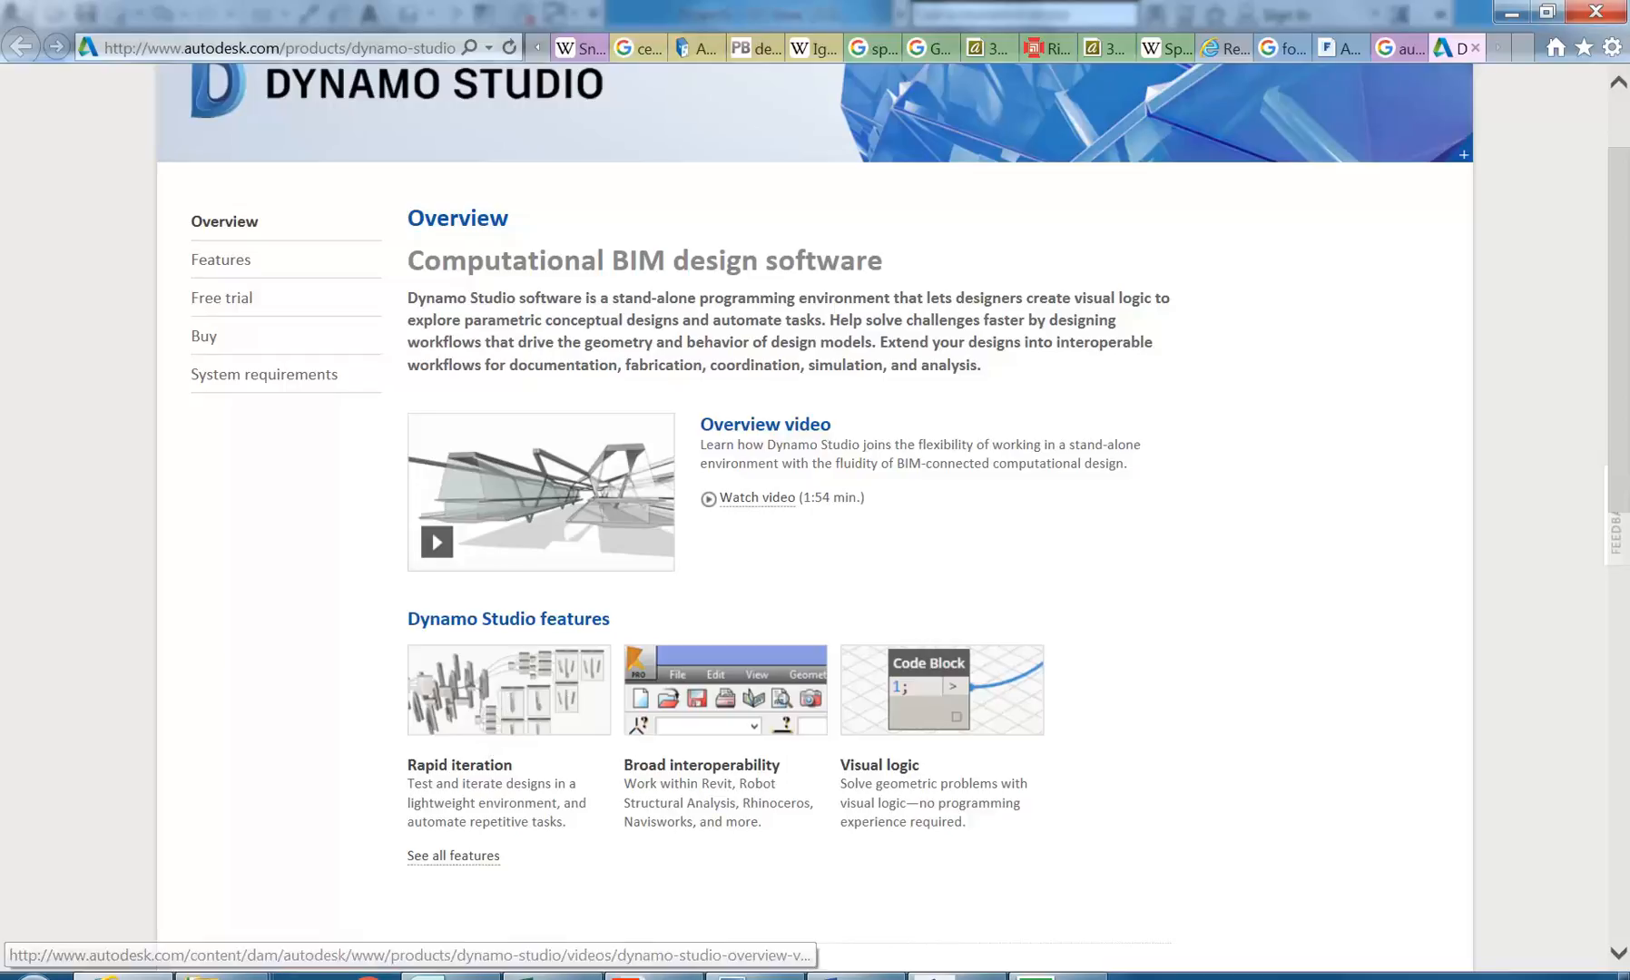
Step: Go to the Dynamo Studio Features page and look through its gallery of features
click(216, 260)
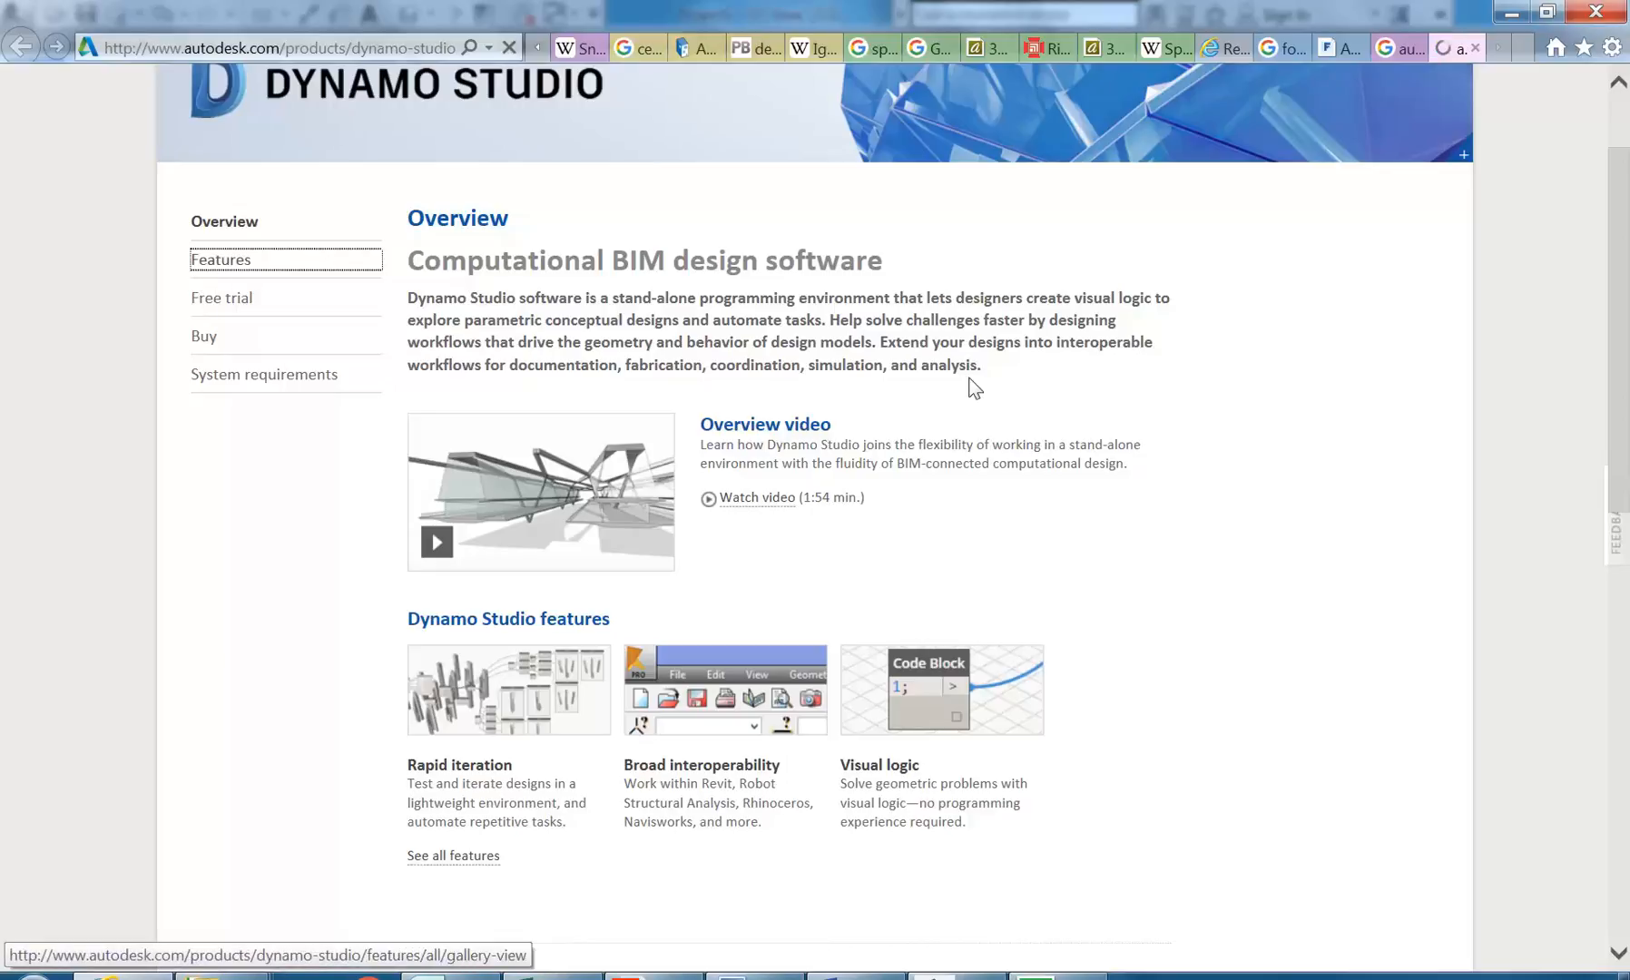
scroll(698, 545, down, 4)
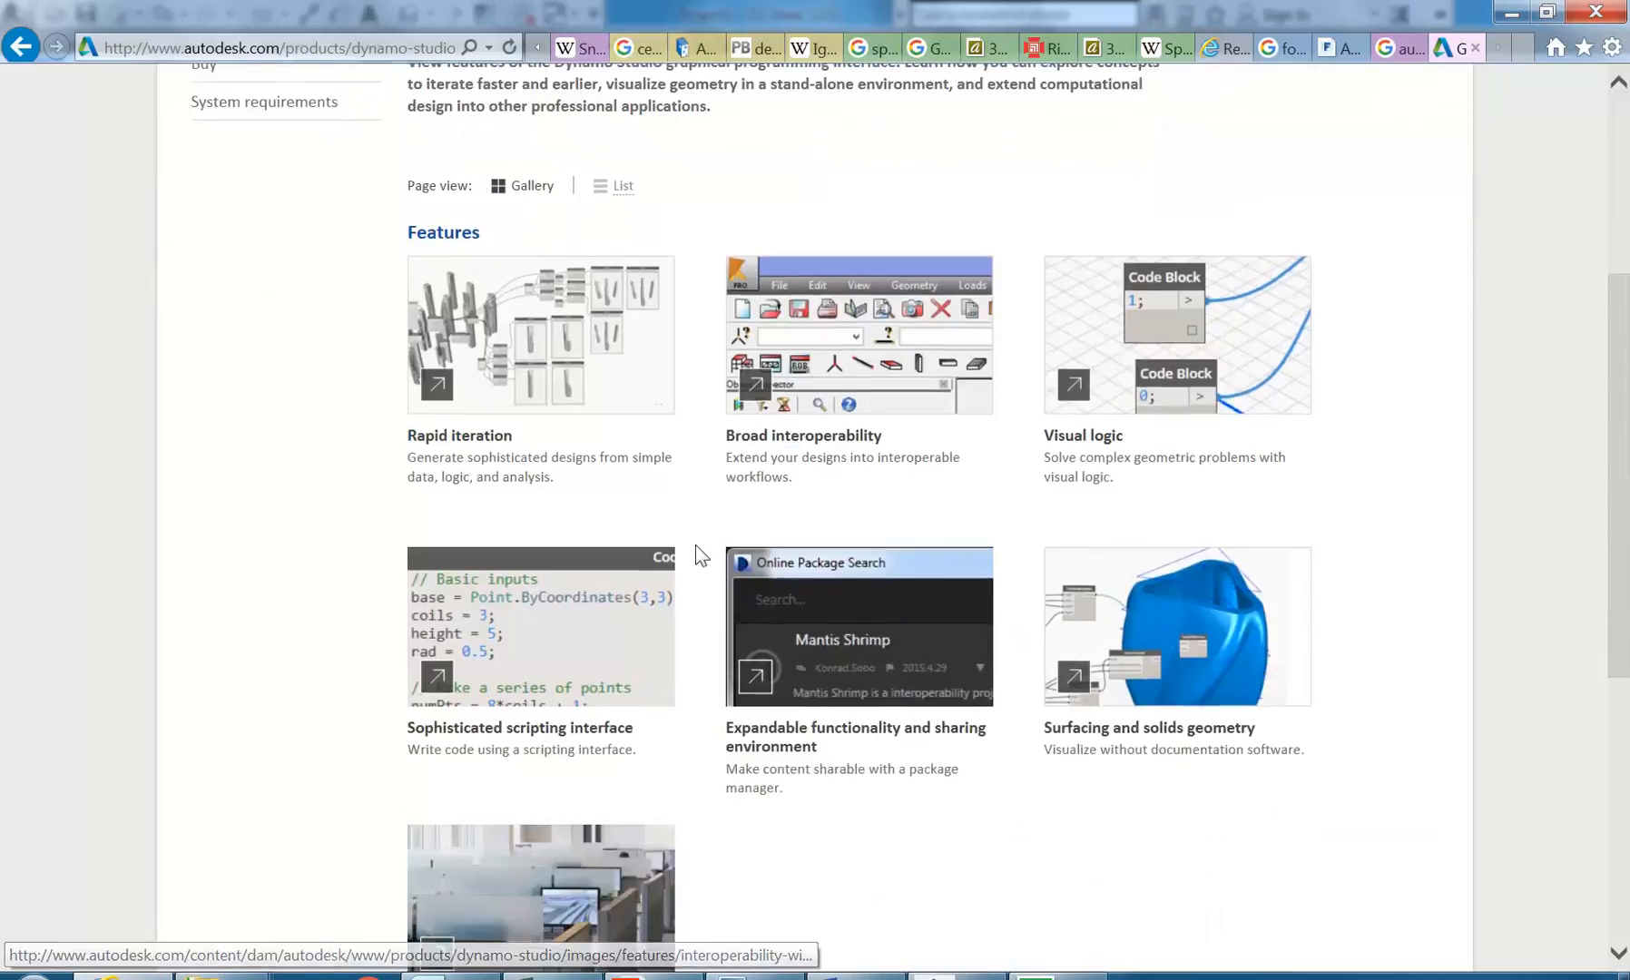
scroll(596, 736, down, 4)
scroll(436, 563, up, 4)
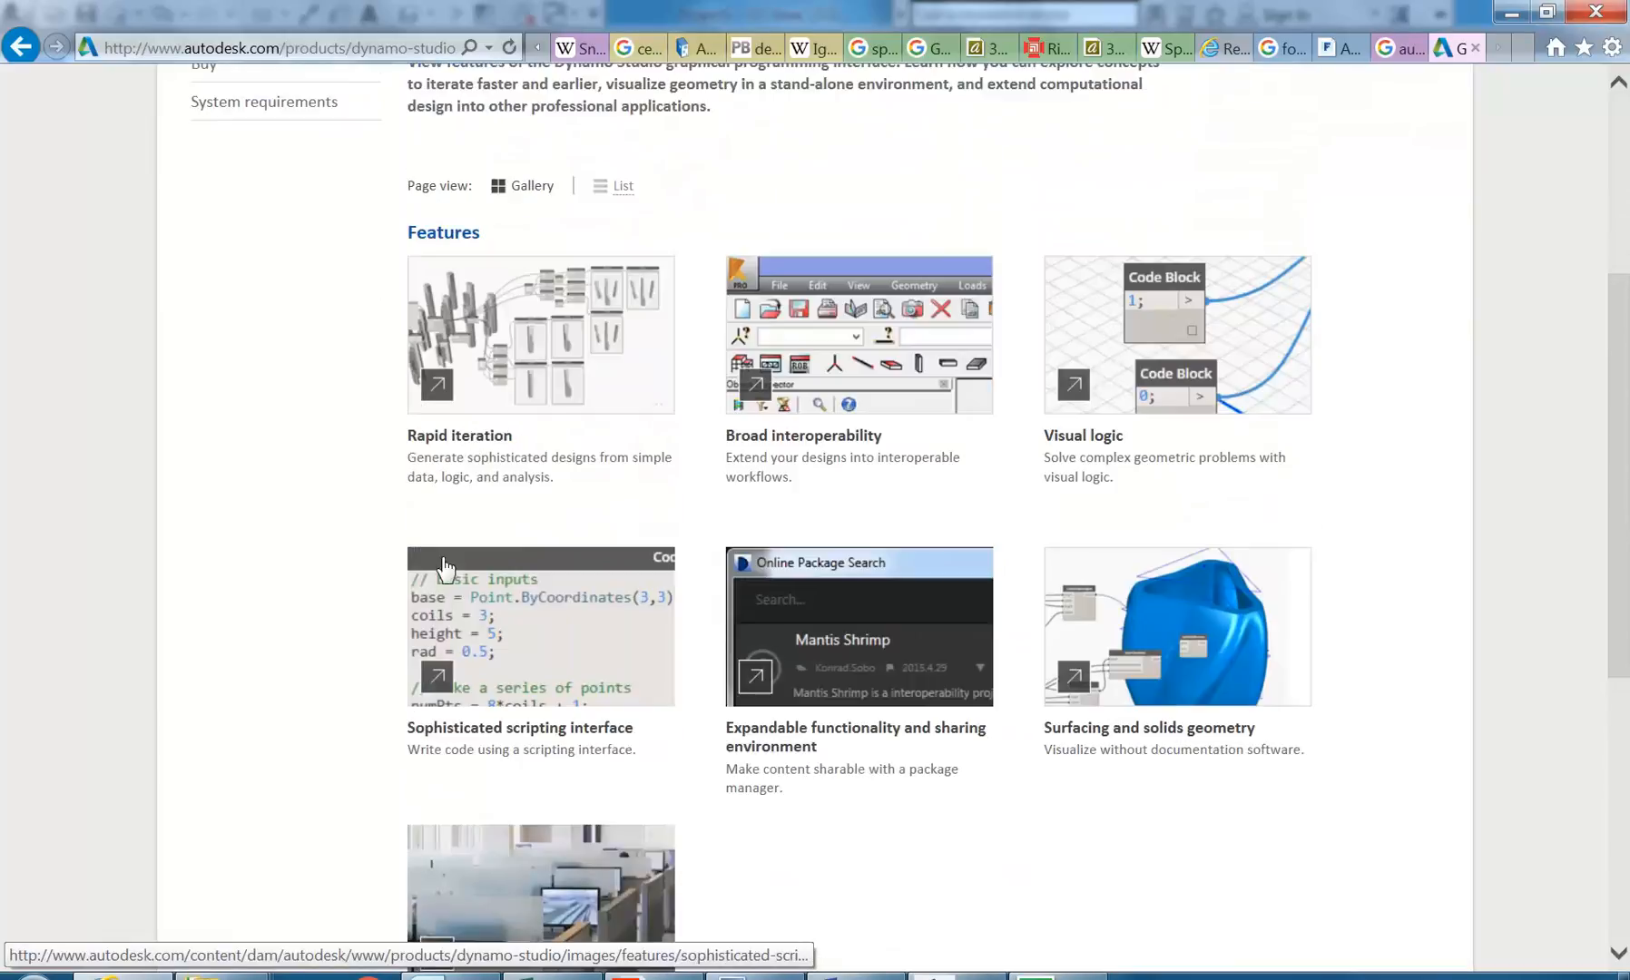
scroll(437, 654, up, 3)
Step: View the enlarged Rapid iteration image, close it and review the remaining Dynamo Studio features
click(436, 670)
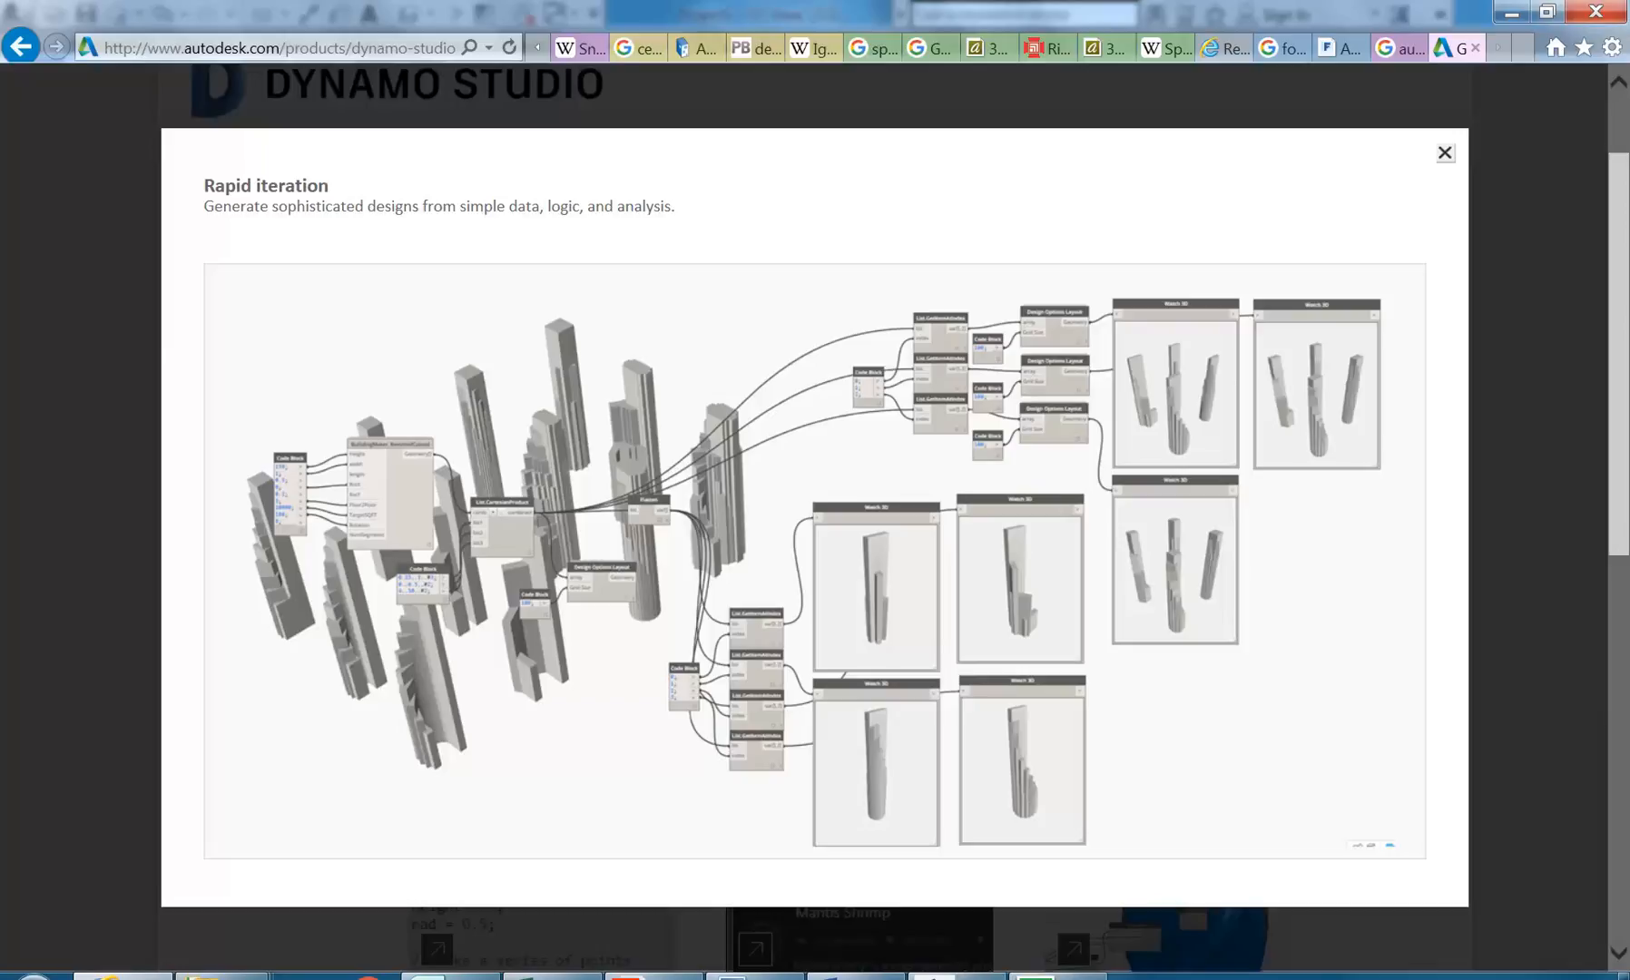
click(1444, 154)
scroll(570, 343, down, 5)
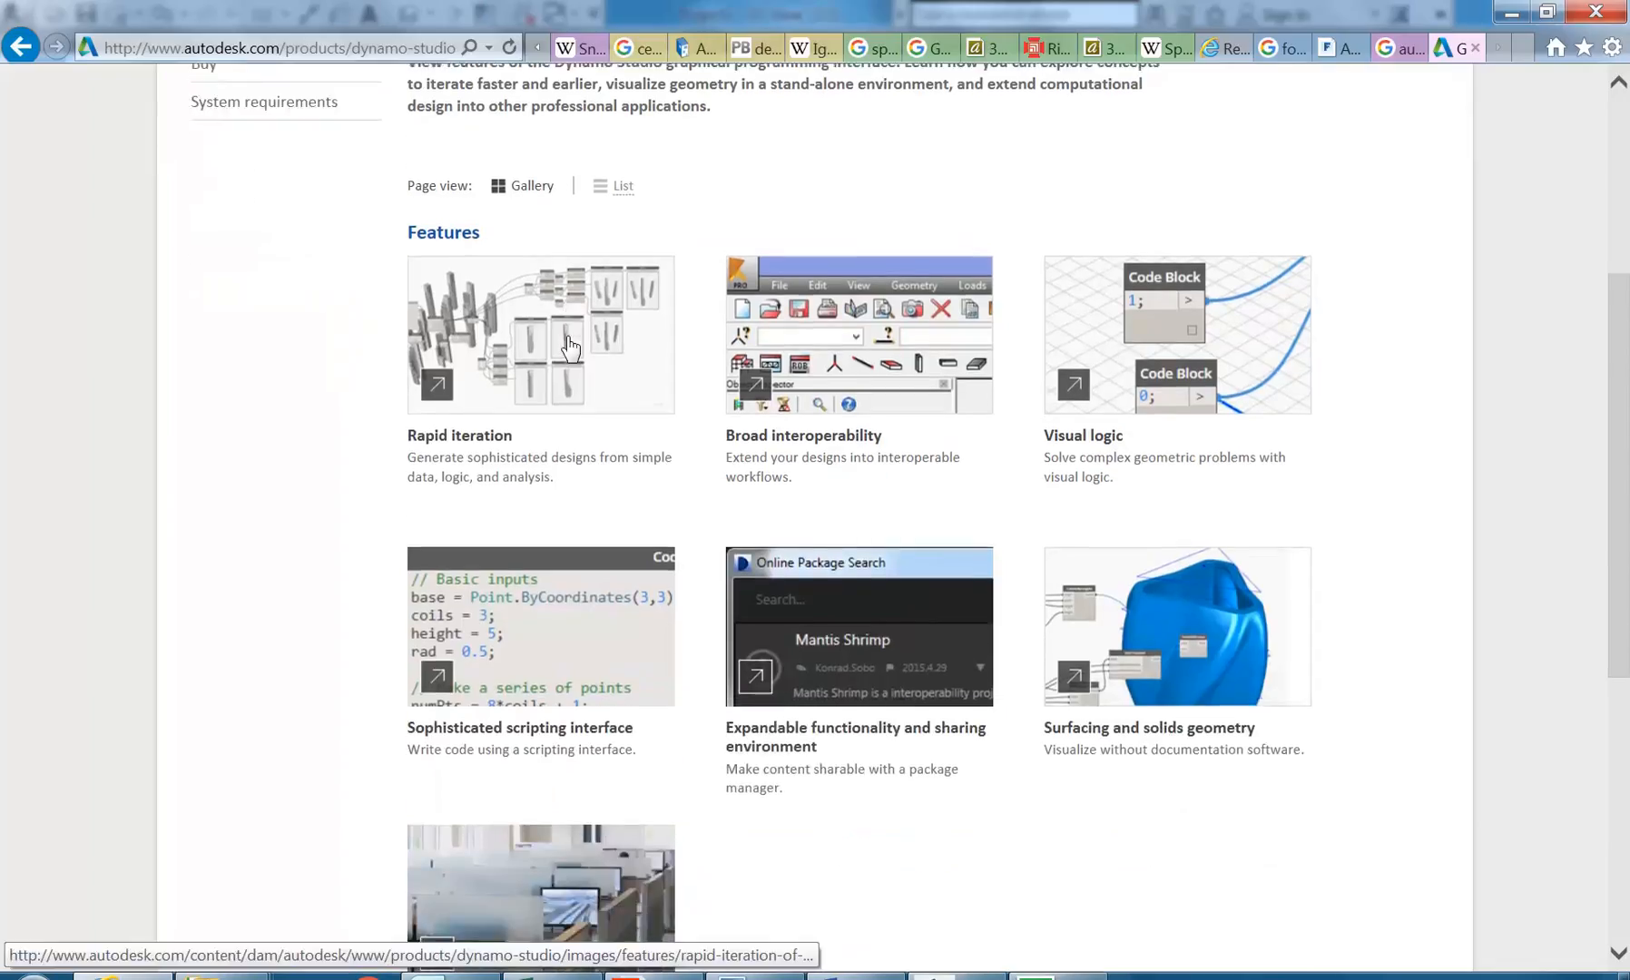
scroll(570, 342, up, 5)
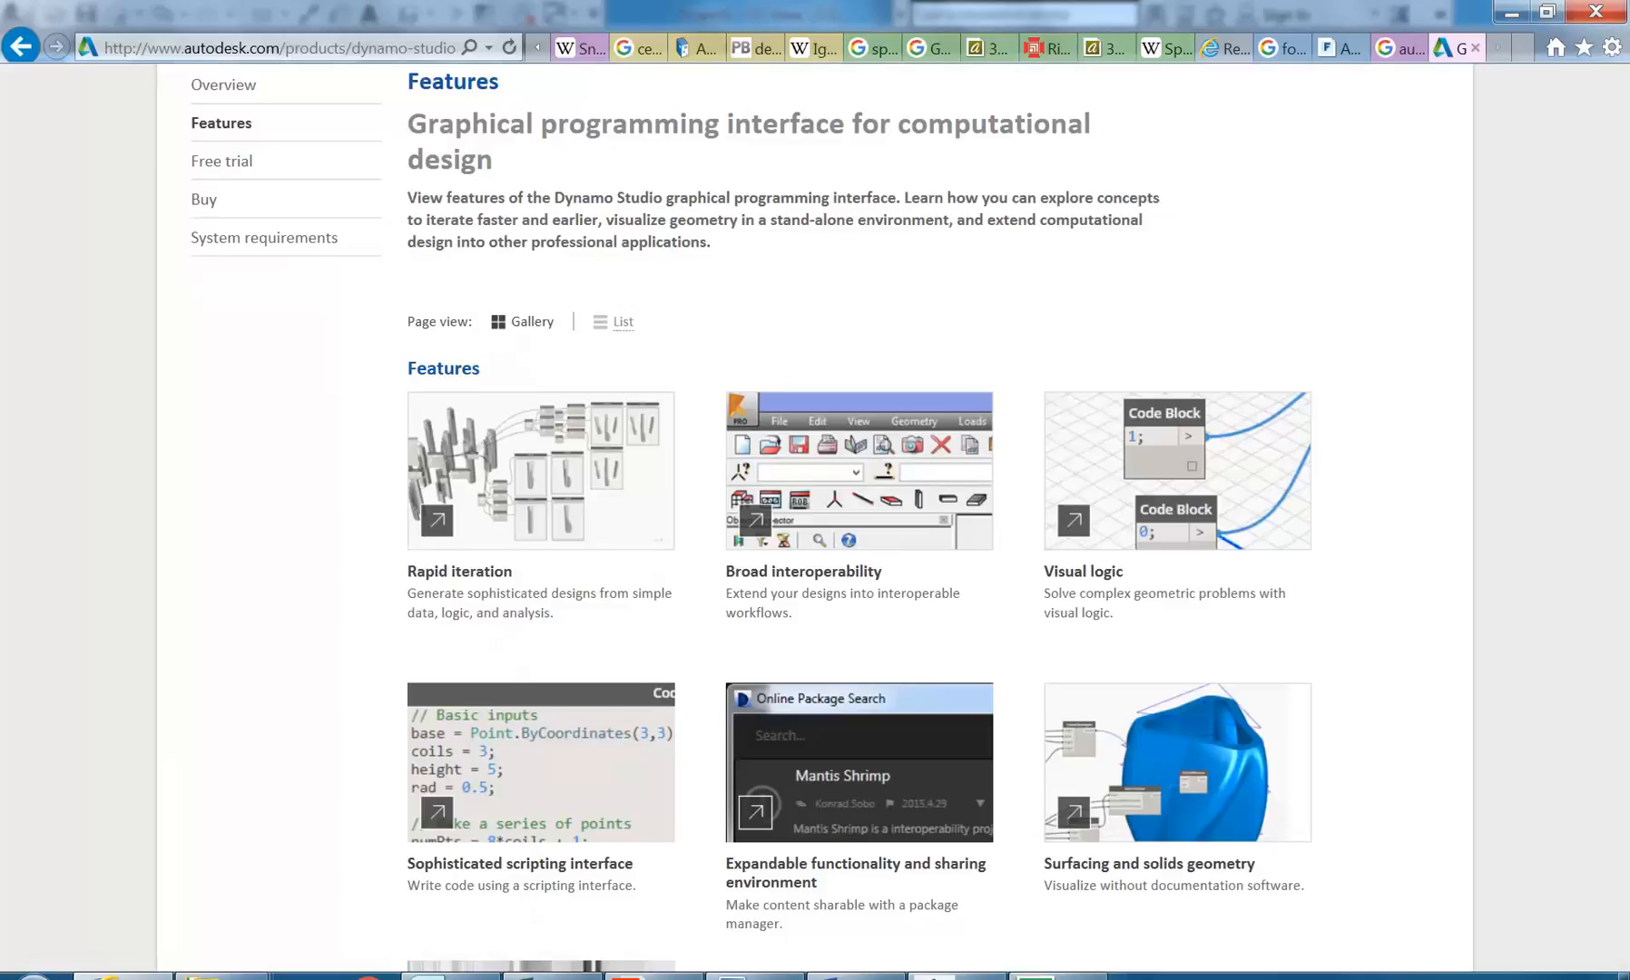
scroll(508, 209, up, 3)
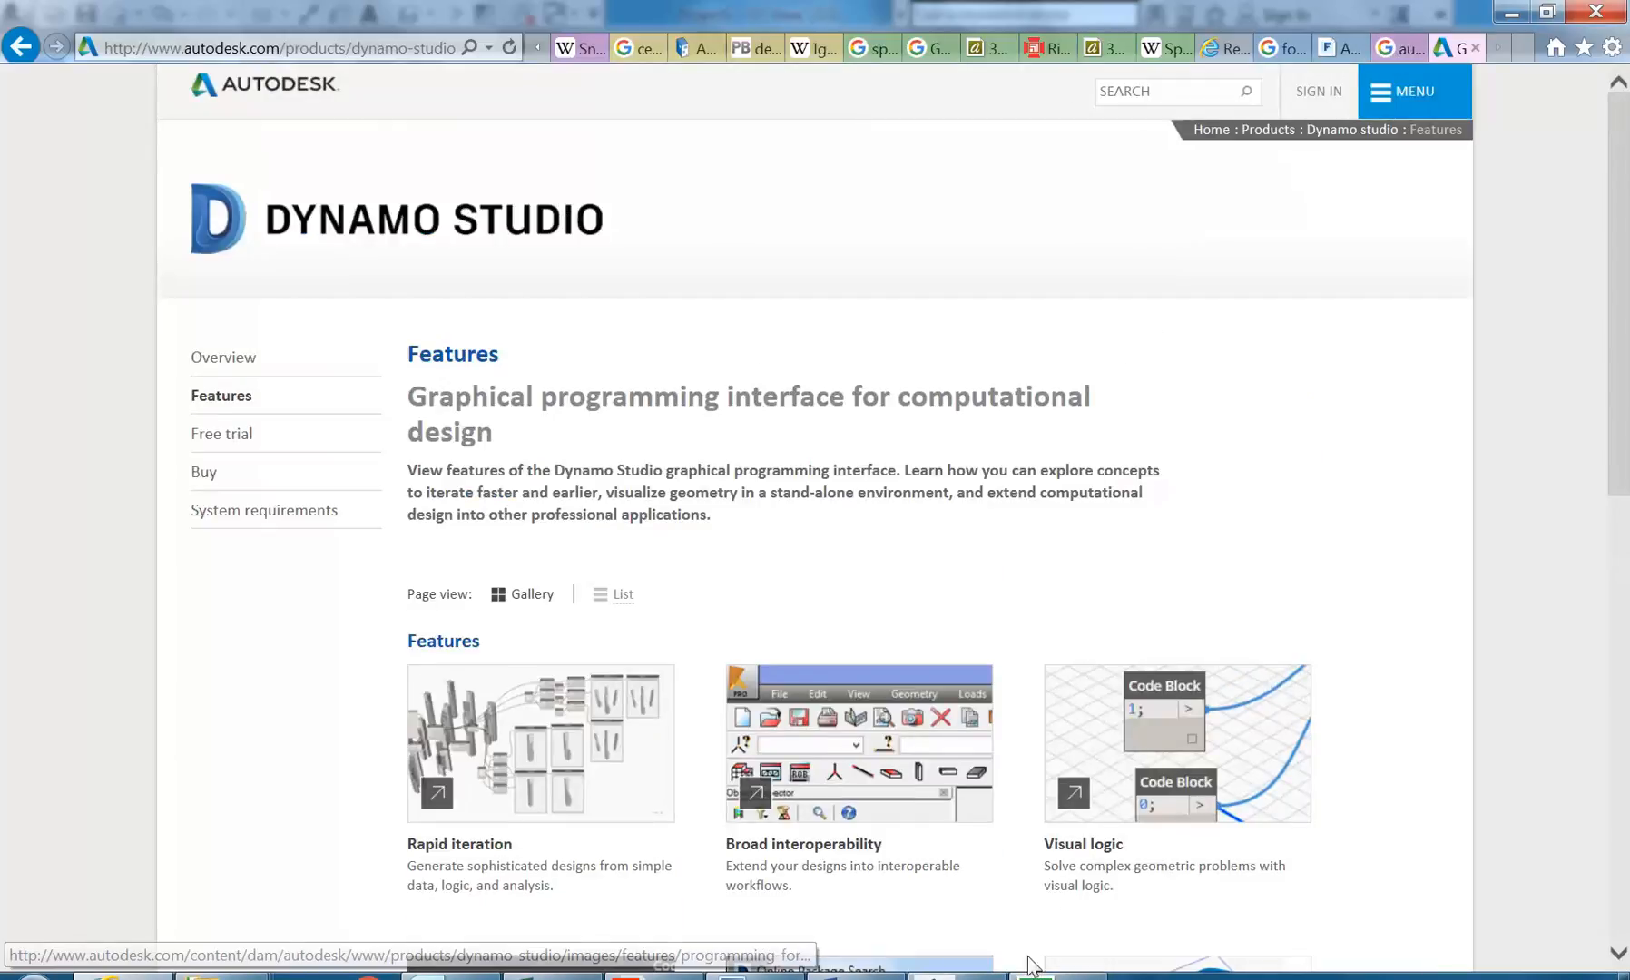
Step: Switch back to Revit and view the tapered mass building in the 3D view of Project1
click(927, 977)
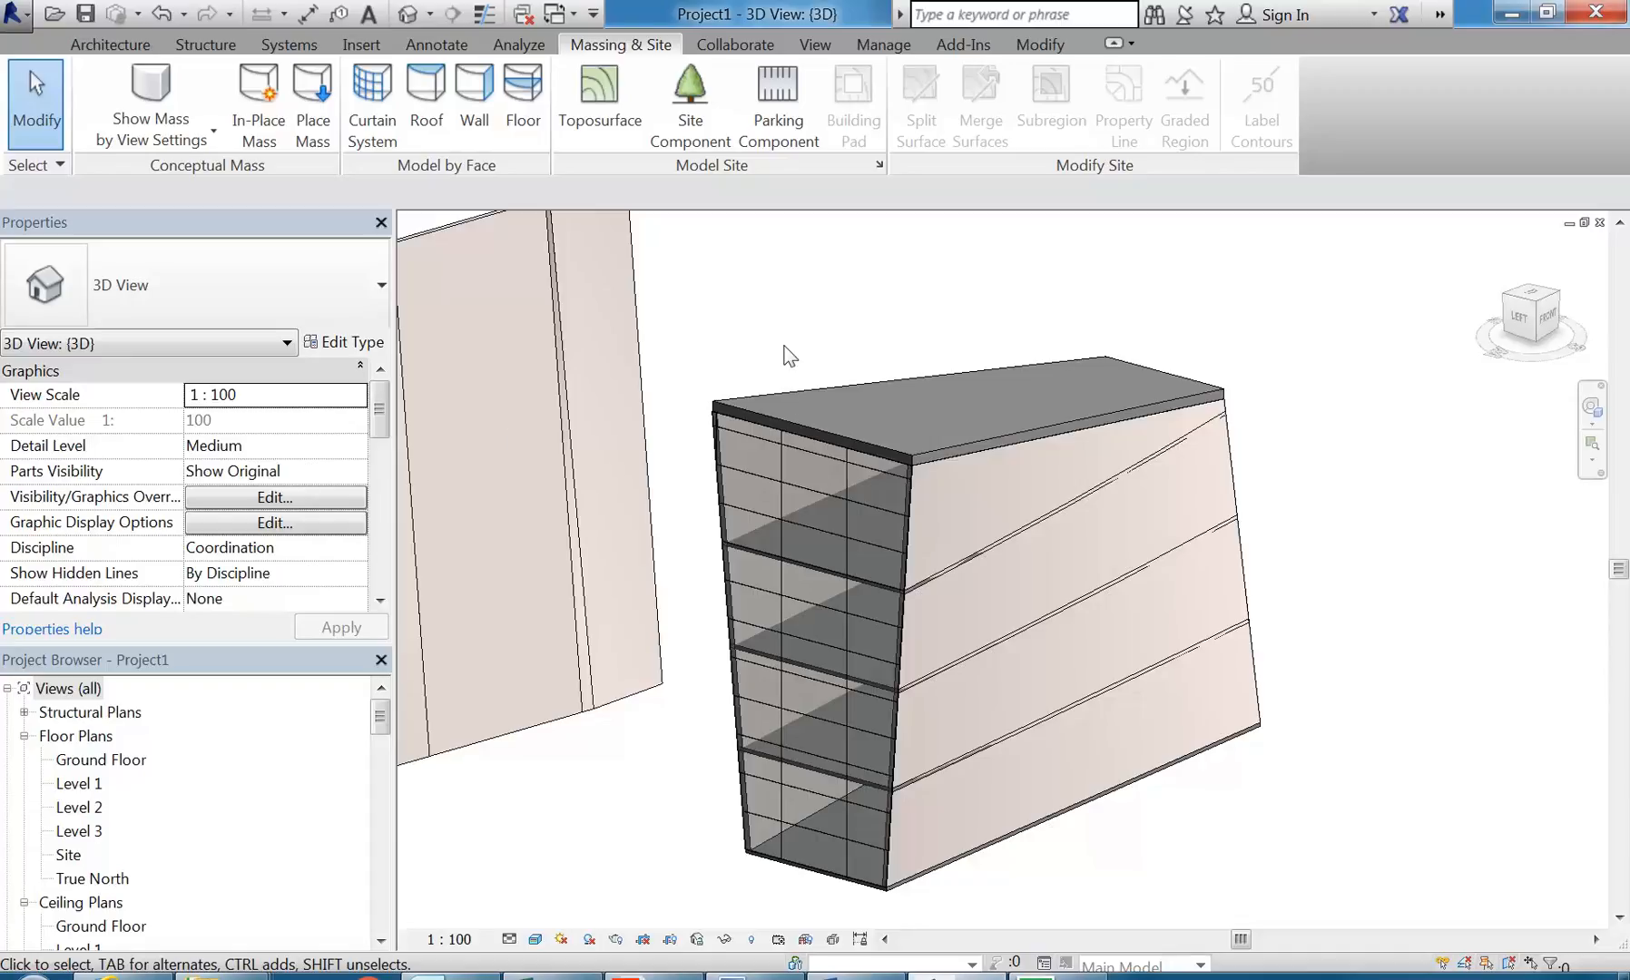
middle_drag(790, 354, 808, 352)
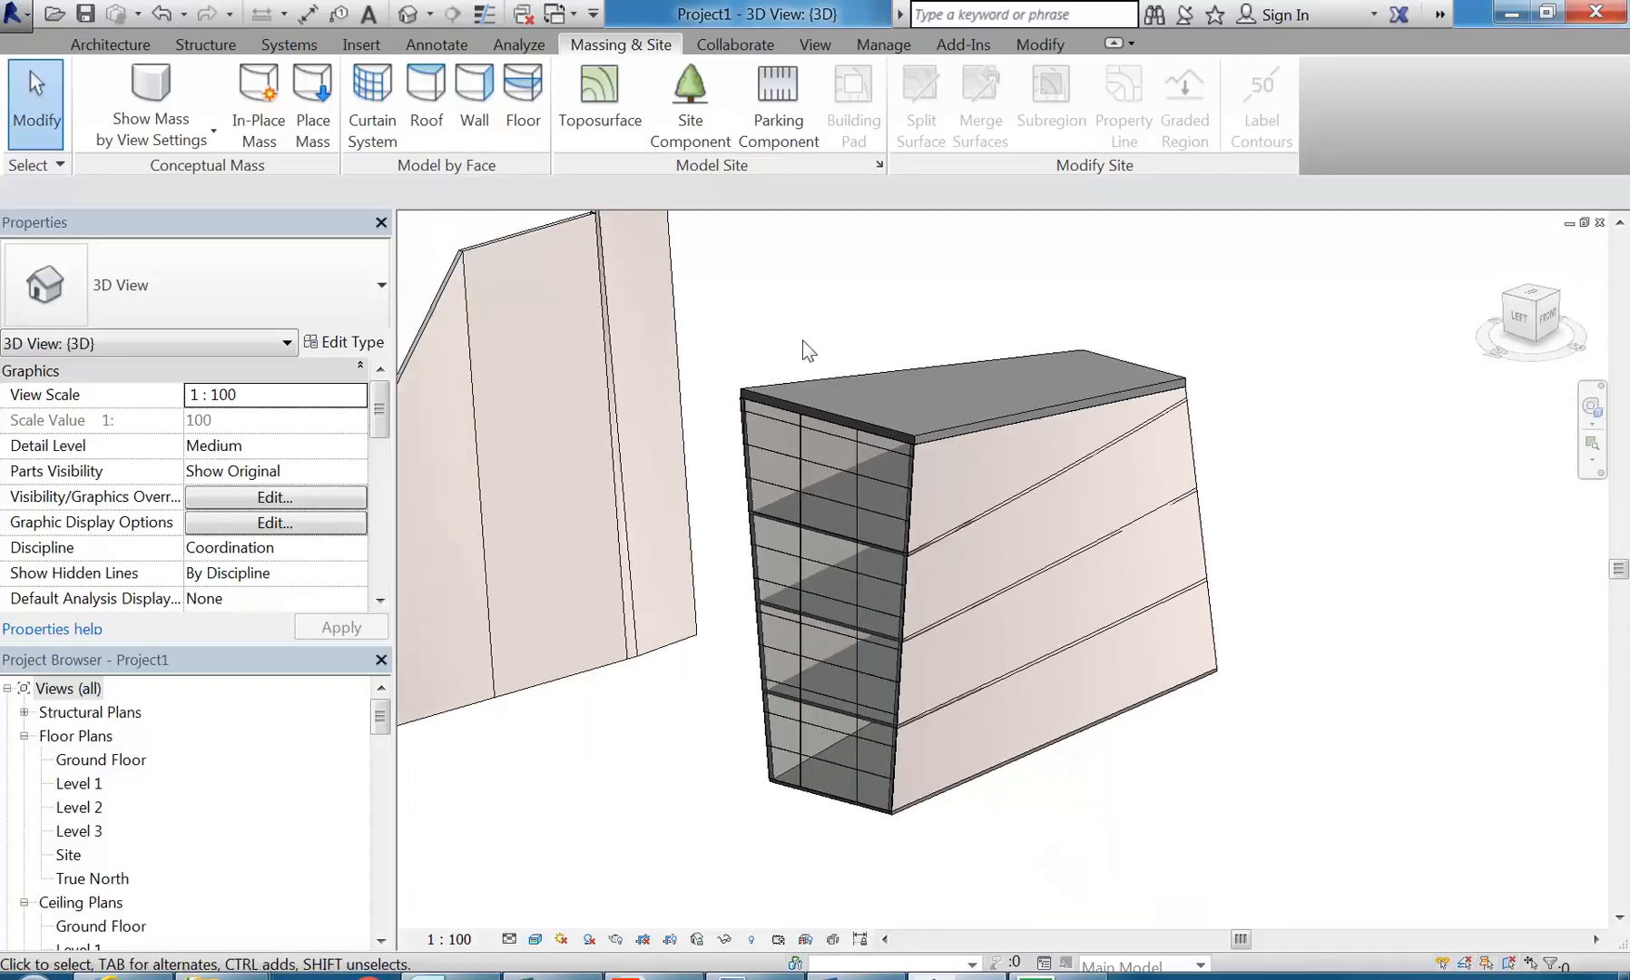